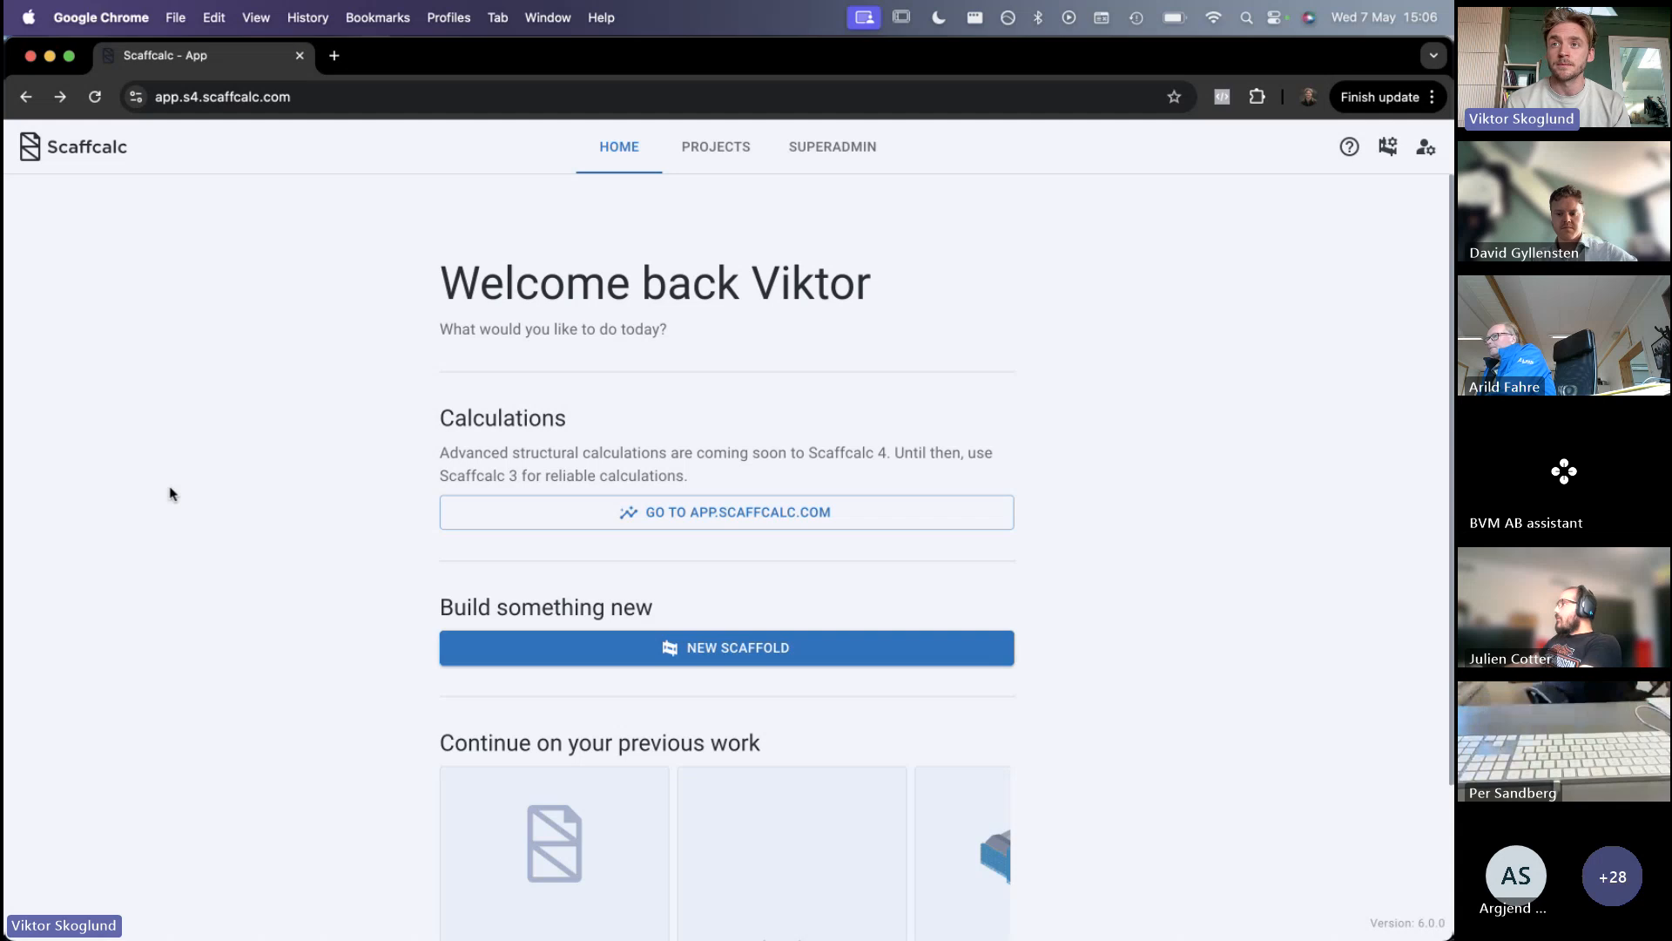
# Create a new scaffold and open the blueprint file "Talavidskolan -diverse ritningar.pdf" for import
pyautogui.click(787, 649)
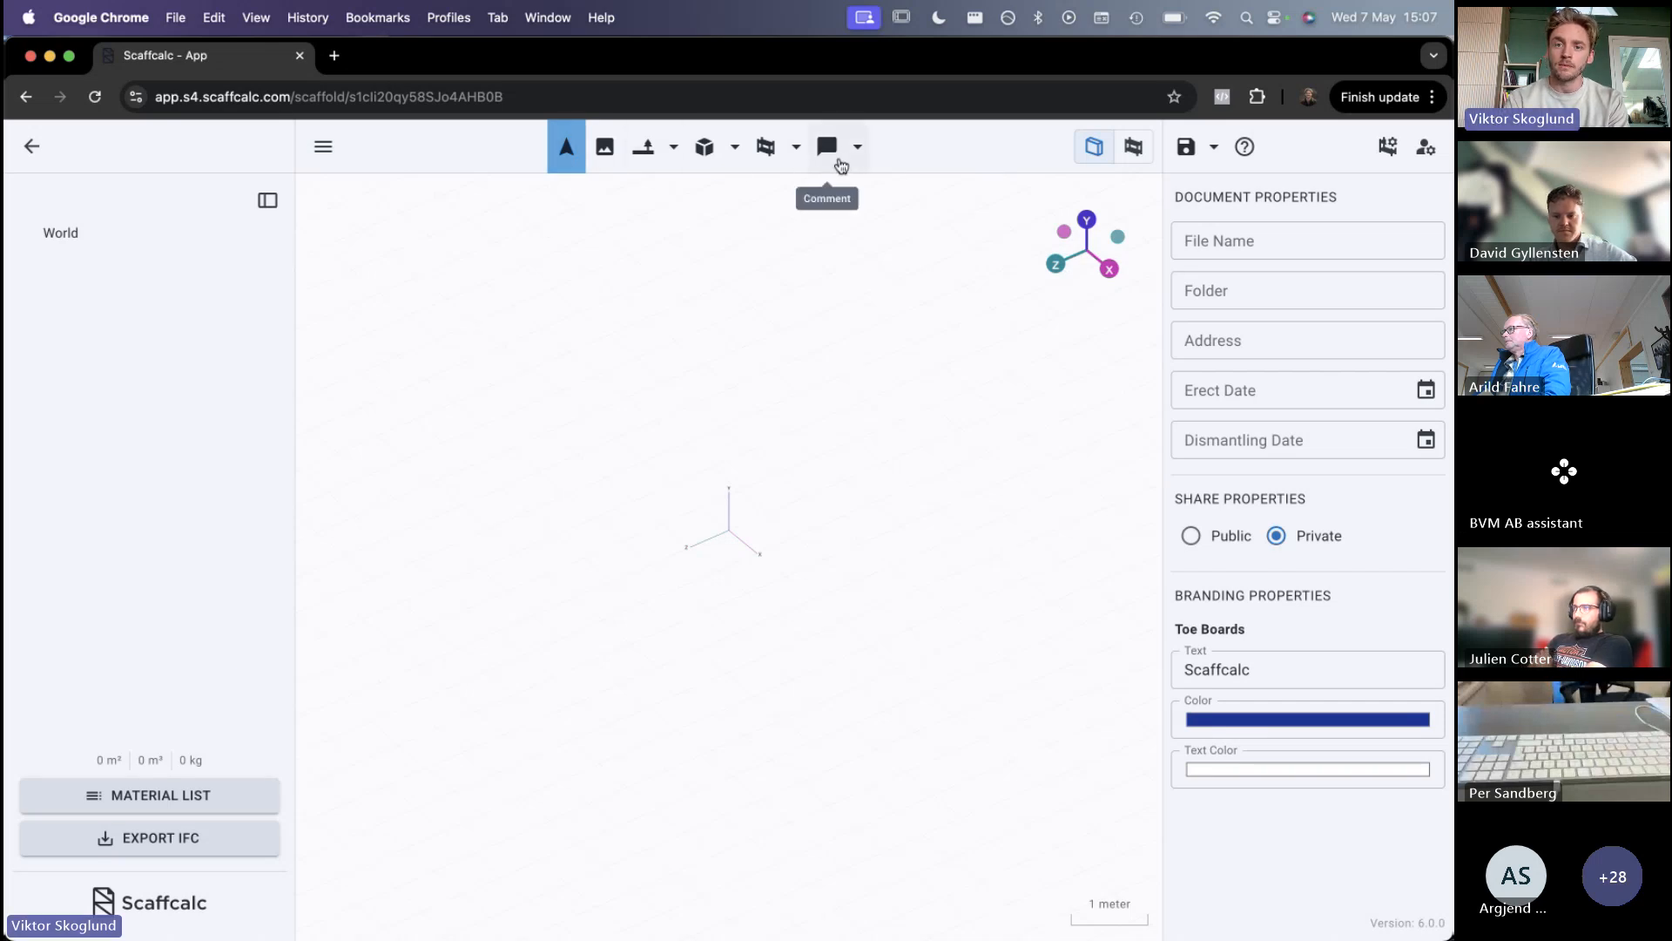
pyautogui.click(607, 157)
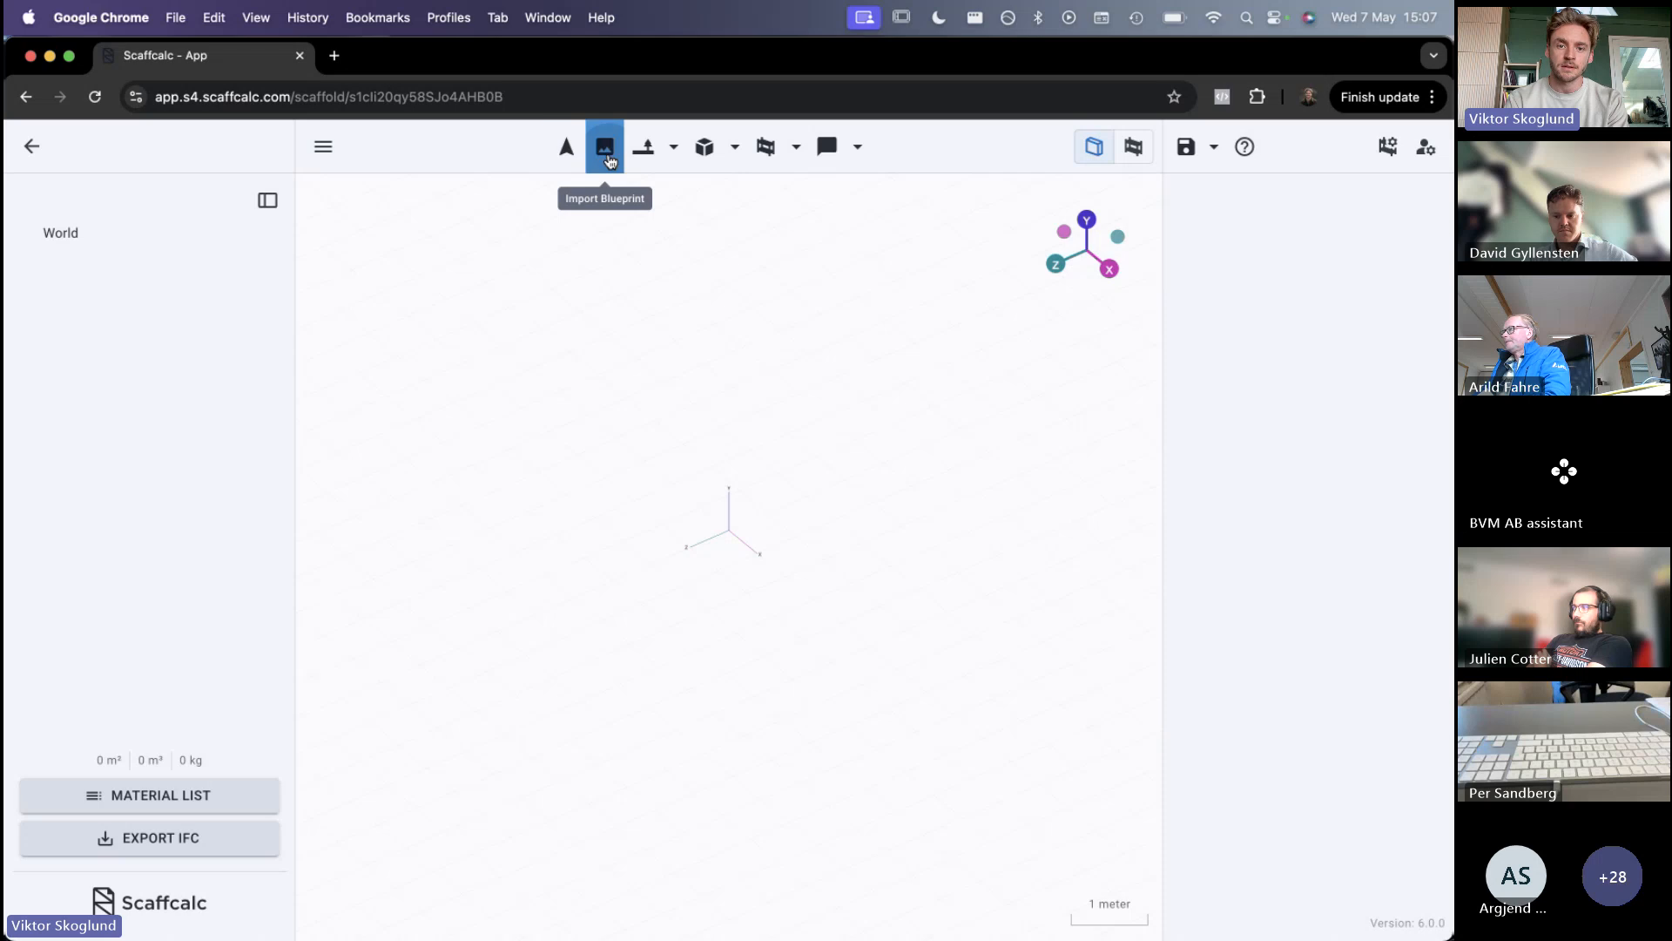
pyautogui.click(943, 237)
pyautogui.write('ta')
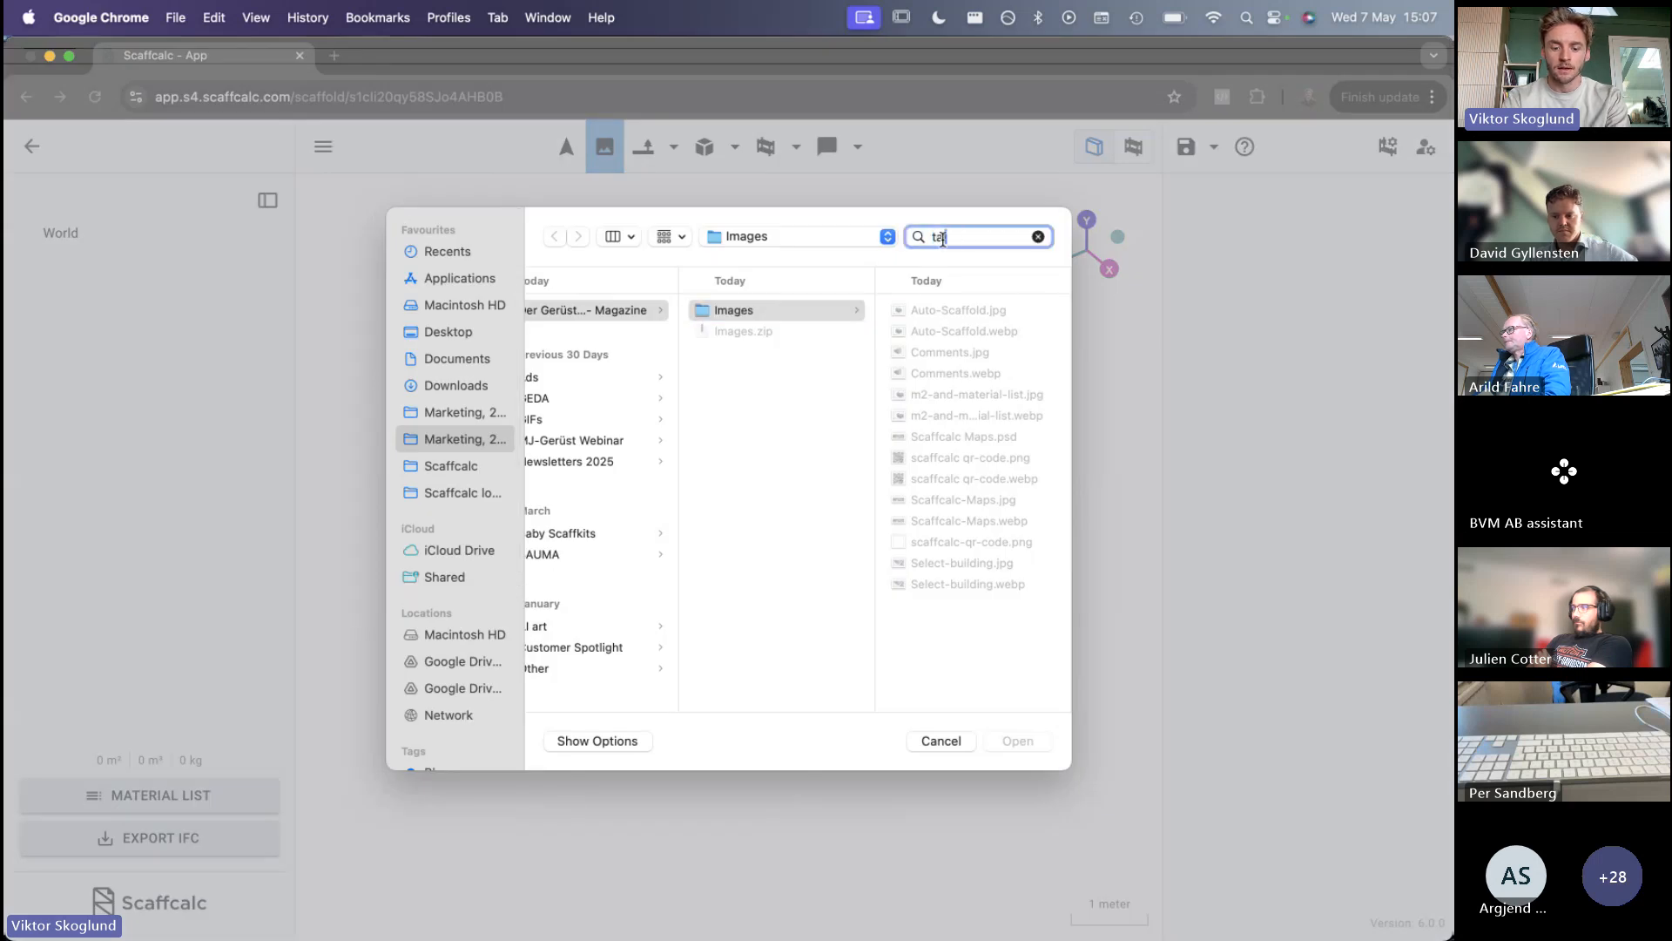
pyautogui.write('la')
pyautogui.click(642, 341)
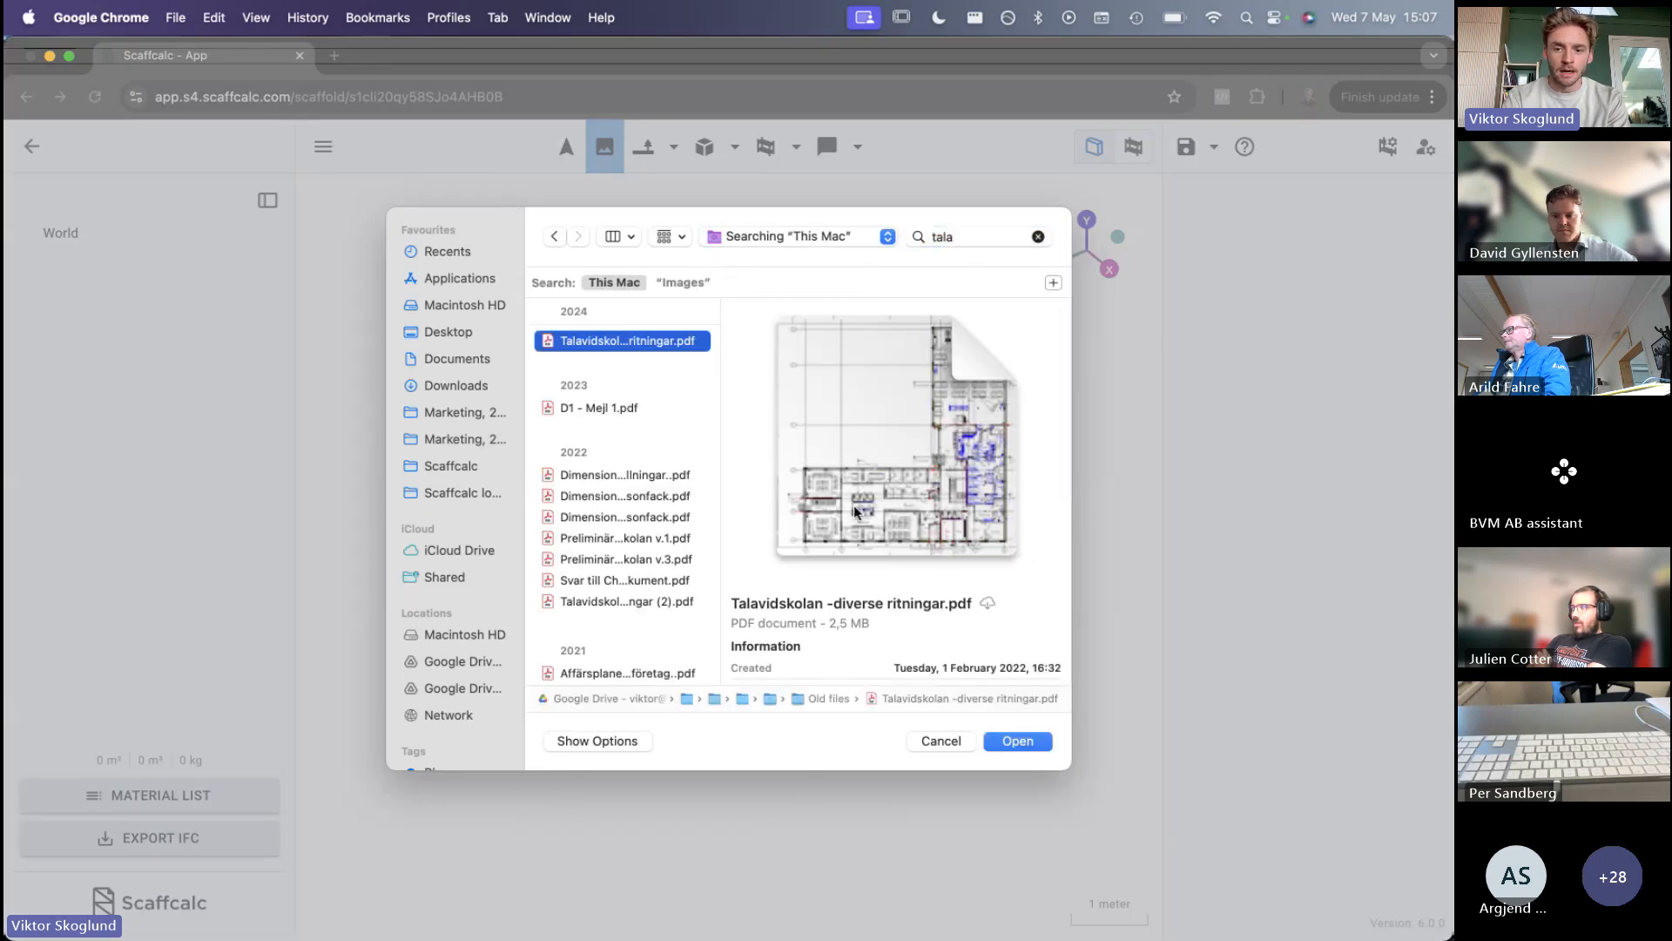
pyautogui.click(1010, 740)
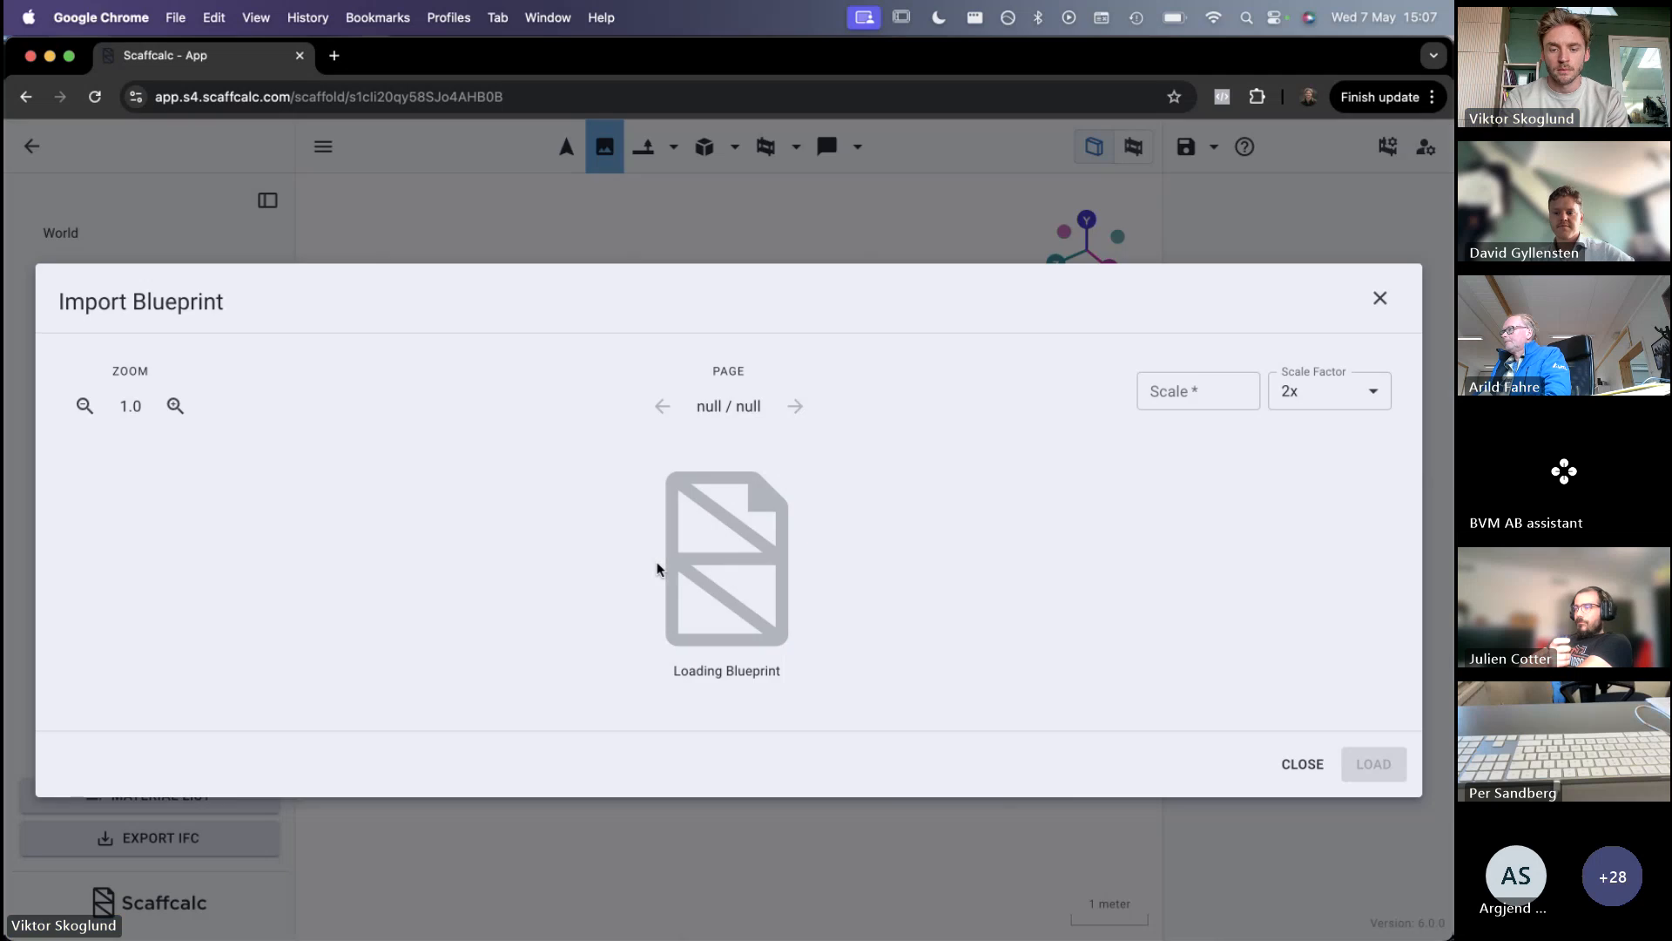
# Set the blueprint scale to 1:100 and load page 1 of the PDF into the scene
pyautogui.scroll(-5, 657, 568)
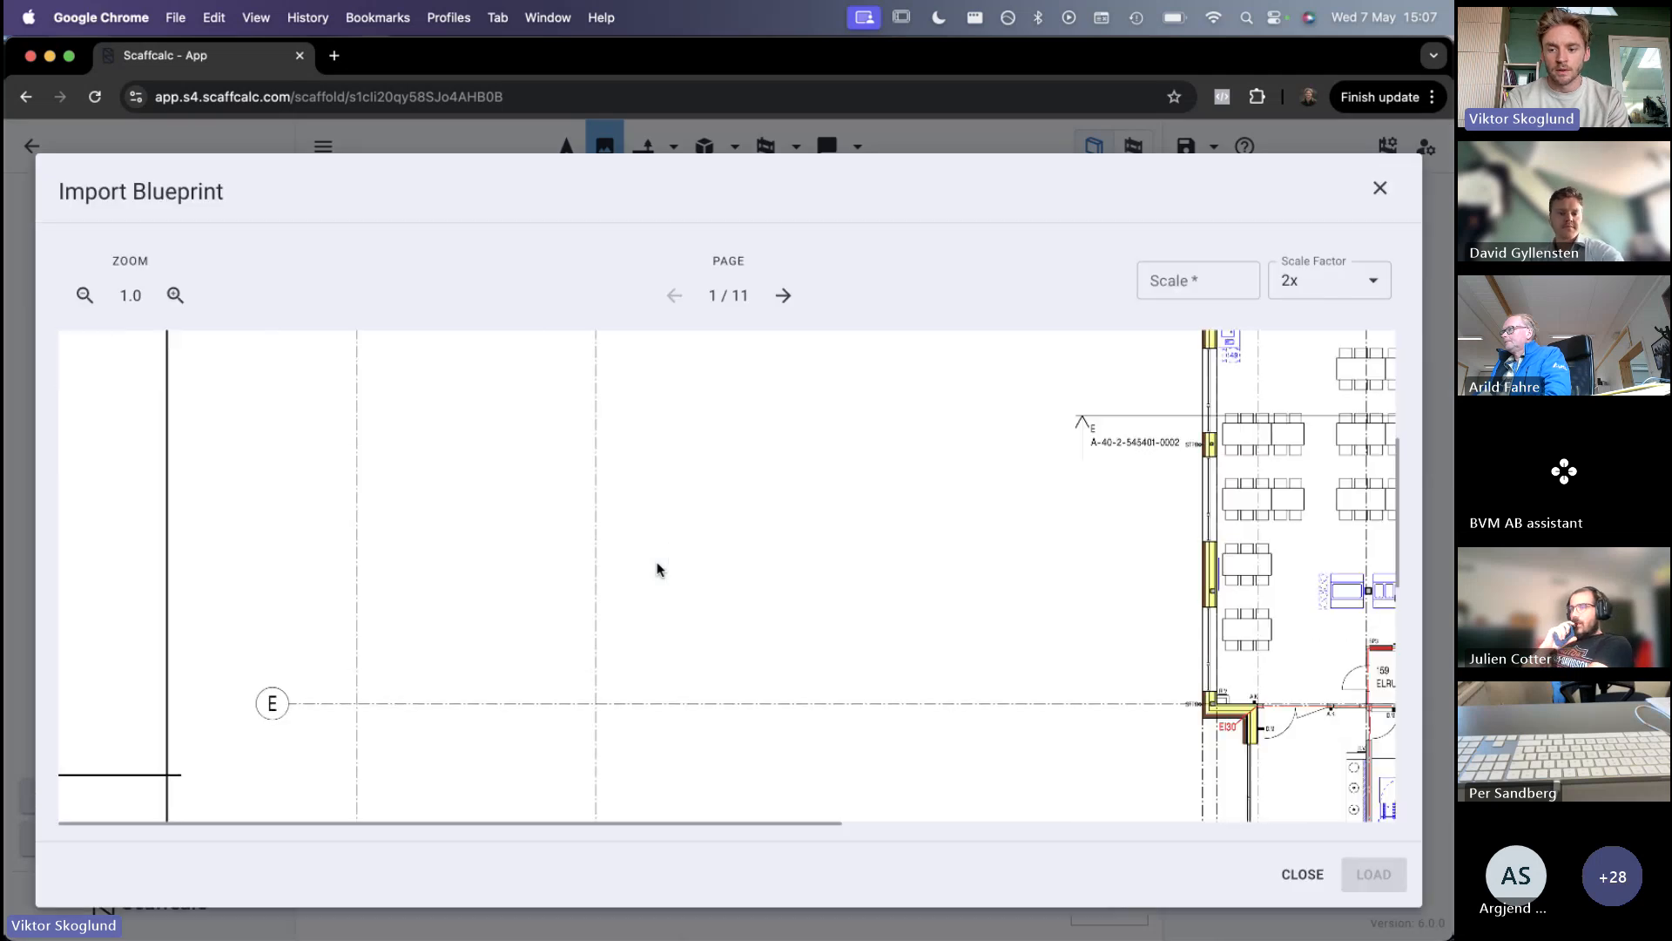
pyautogui.scroll(-5, 1222, 751)
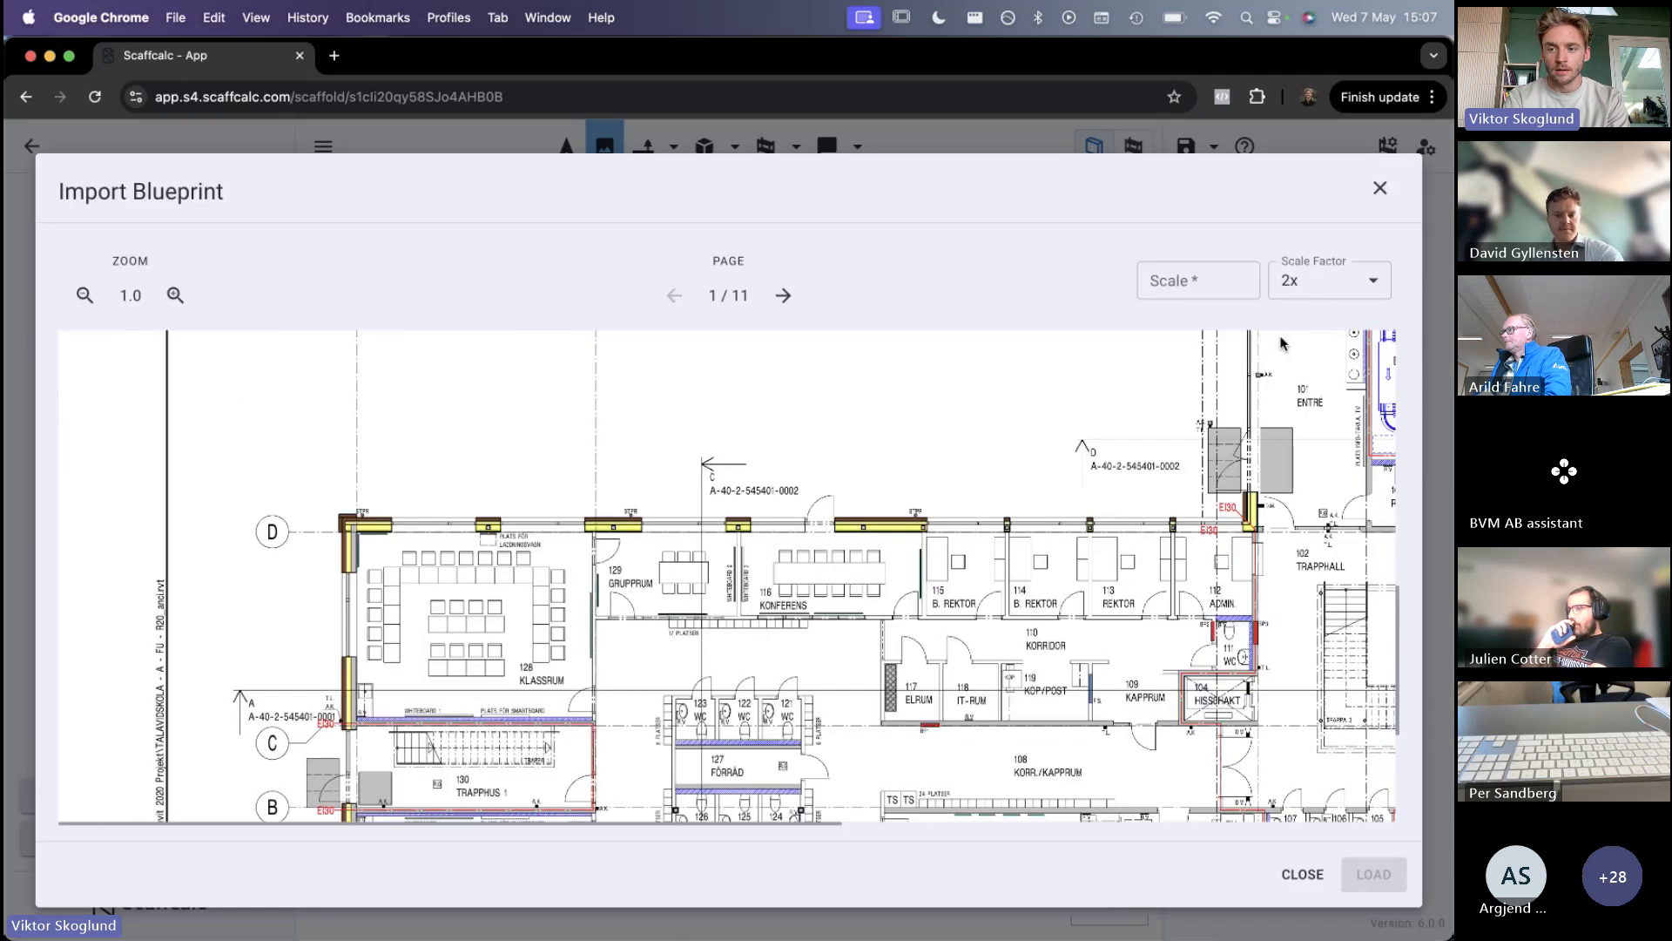
pyautogui.click(1190, 282)
pyautogui.write('1:100')
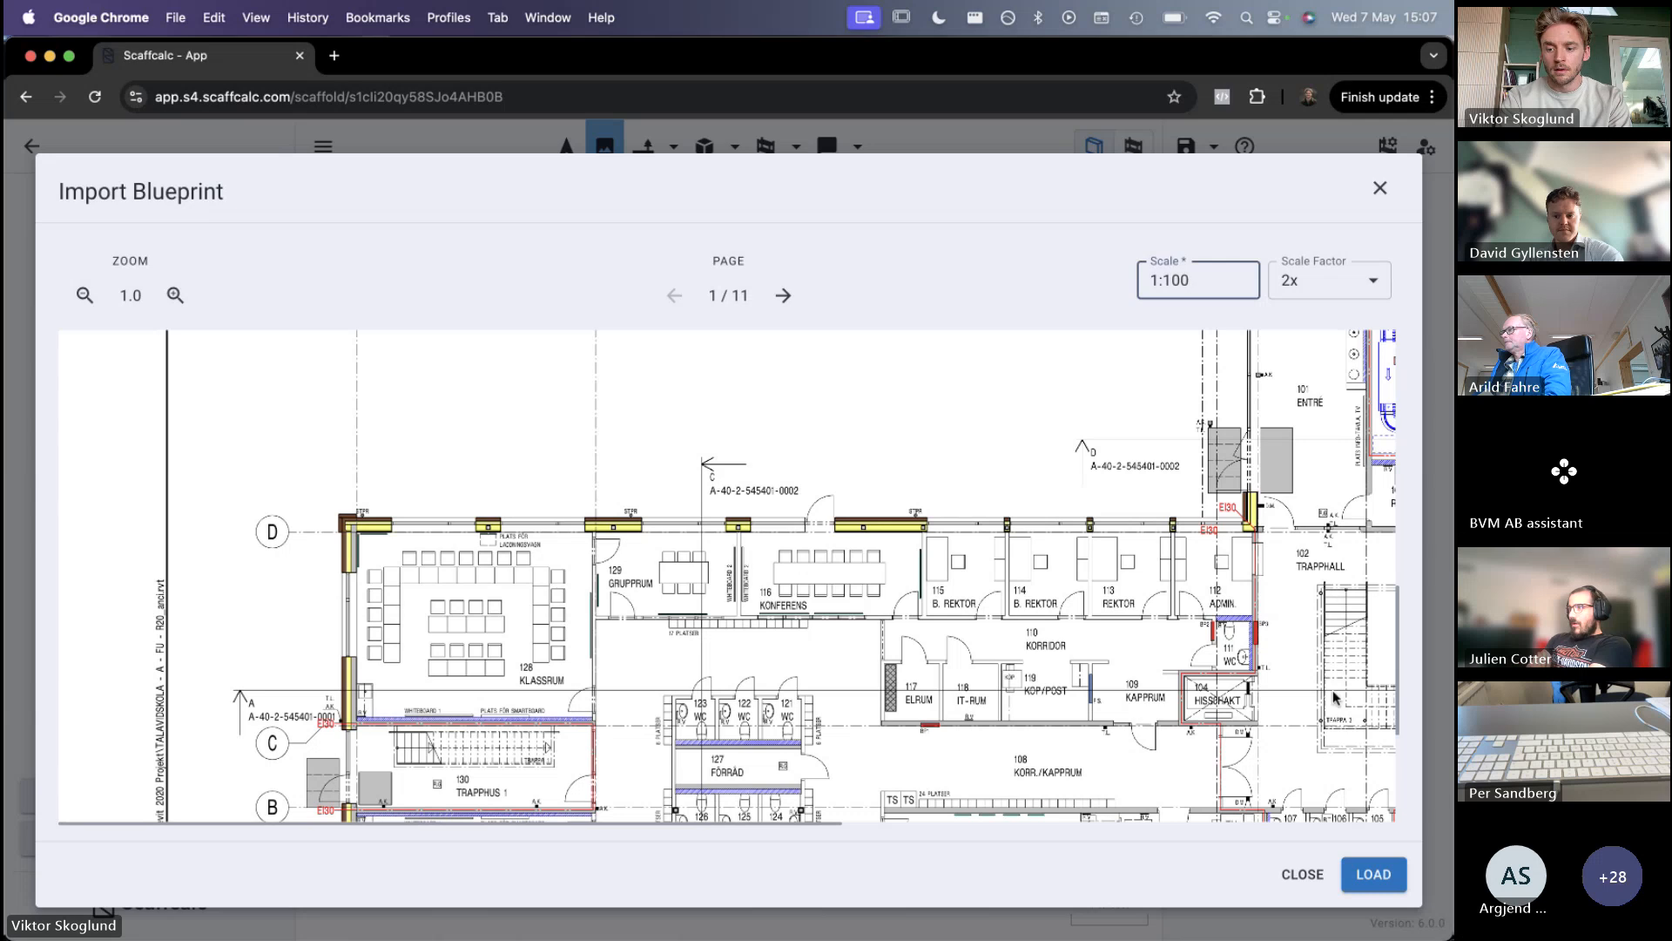
pyautogui.click(1364, 868)
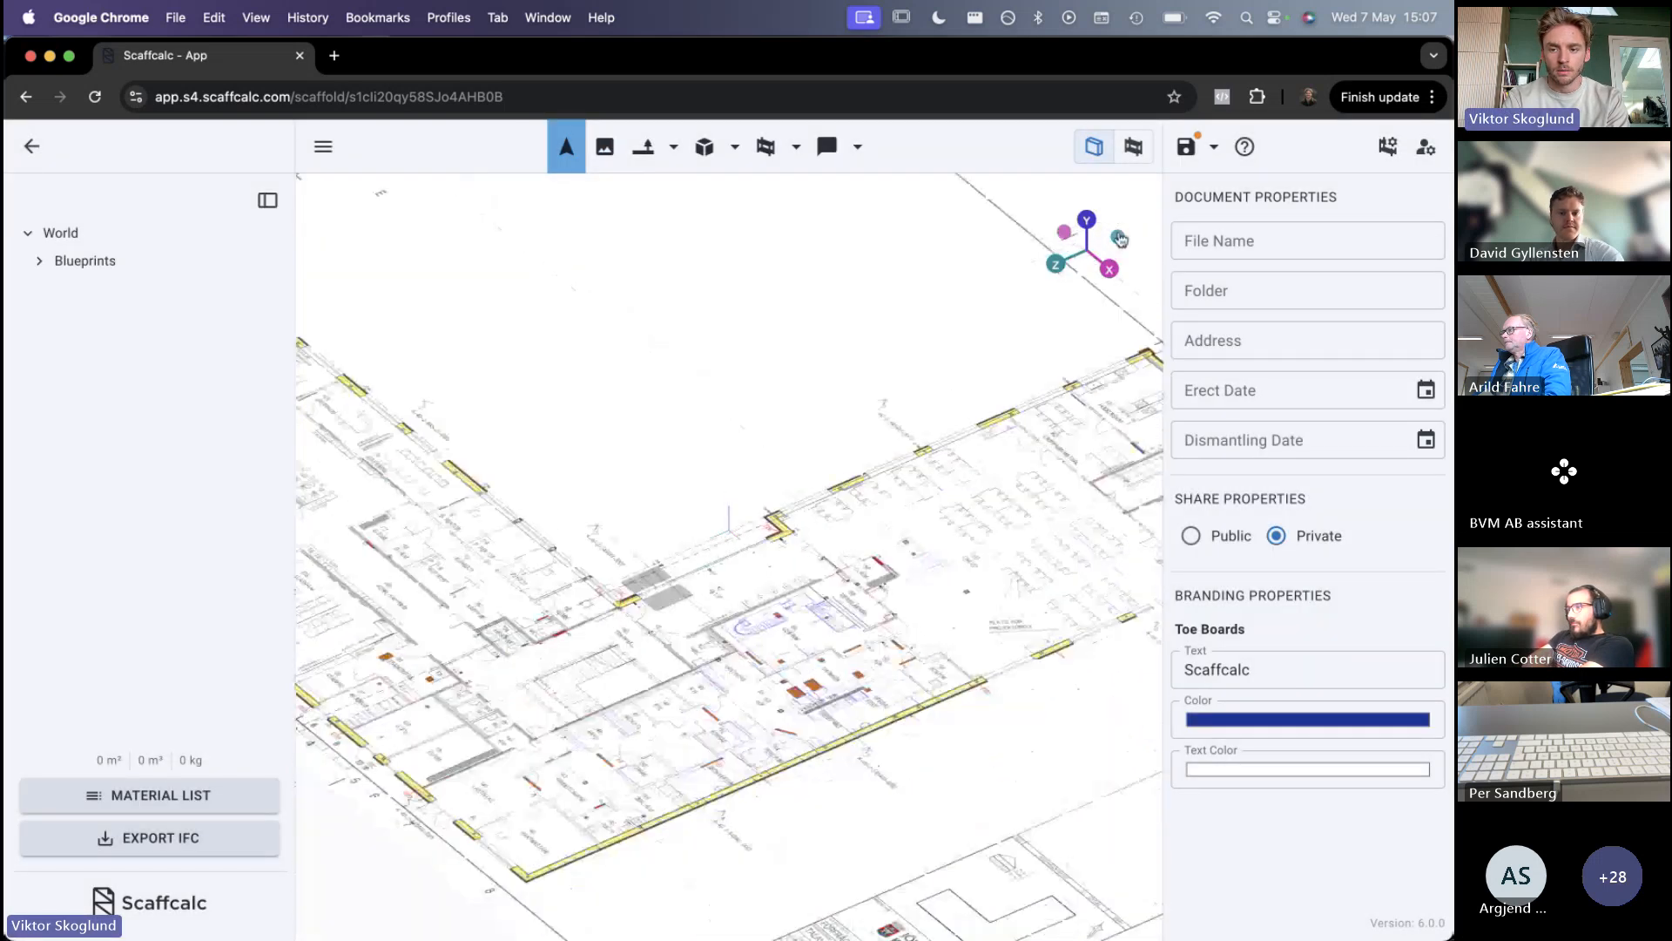
# Draw a 2 m high sloped ground area across the lower part of the blueprint
pyautogui.click(1087, 221)
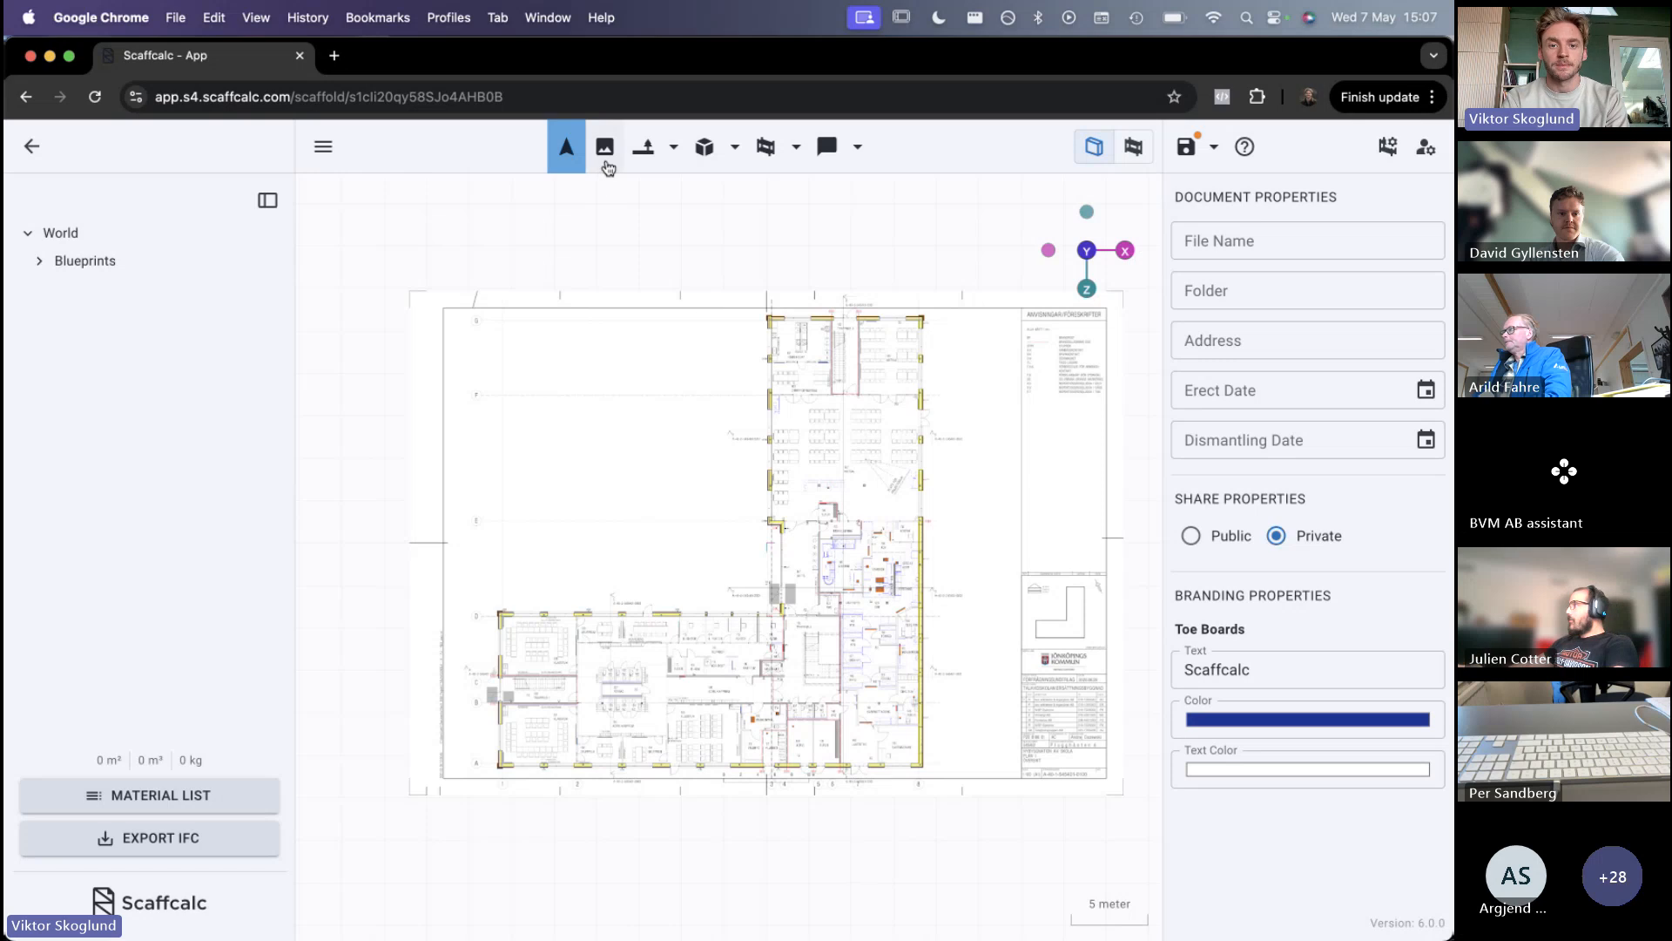
pyautogui.click(674, 166)
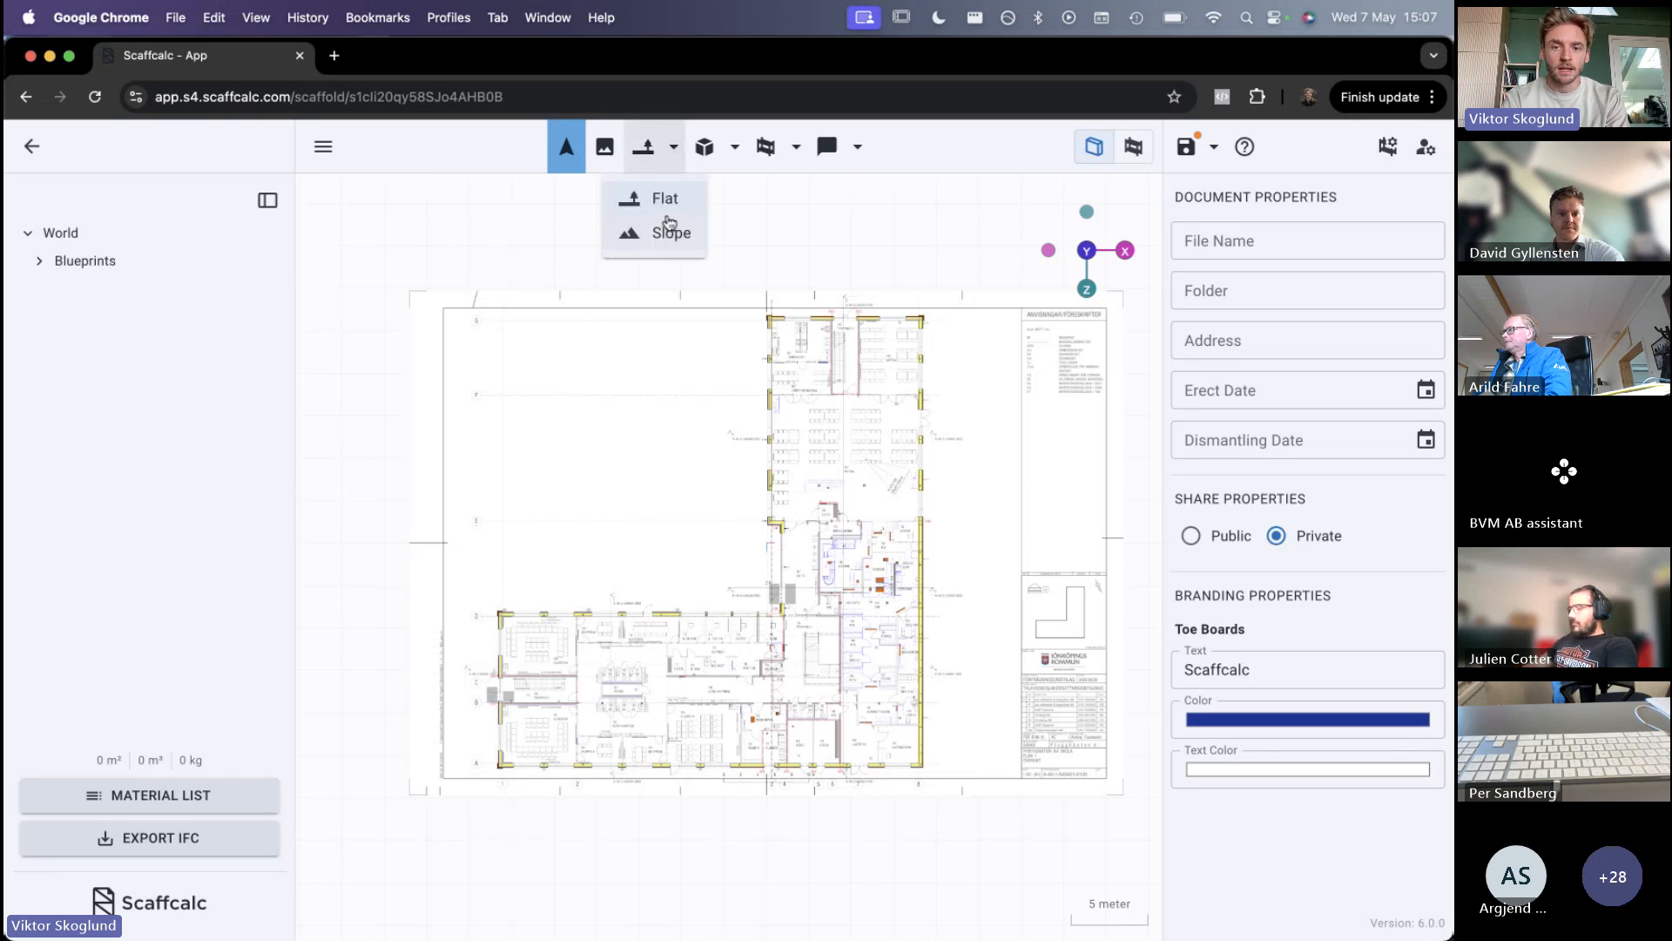
pyautogui.click(678, 163)
pyautogui.moveTo(646, 349); pyautogui.dragTo(682, 186)
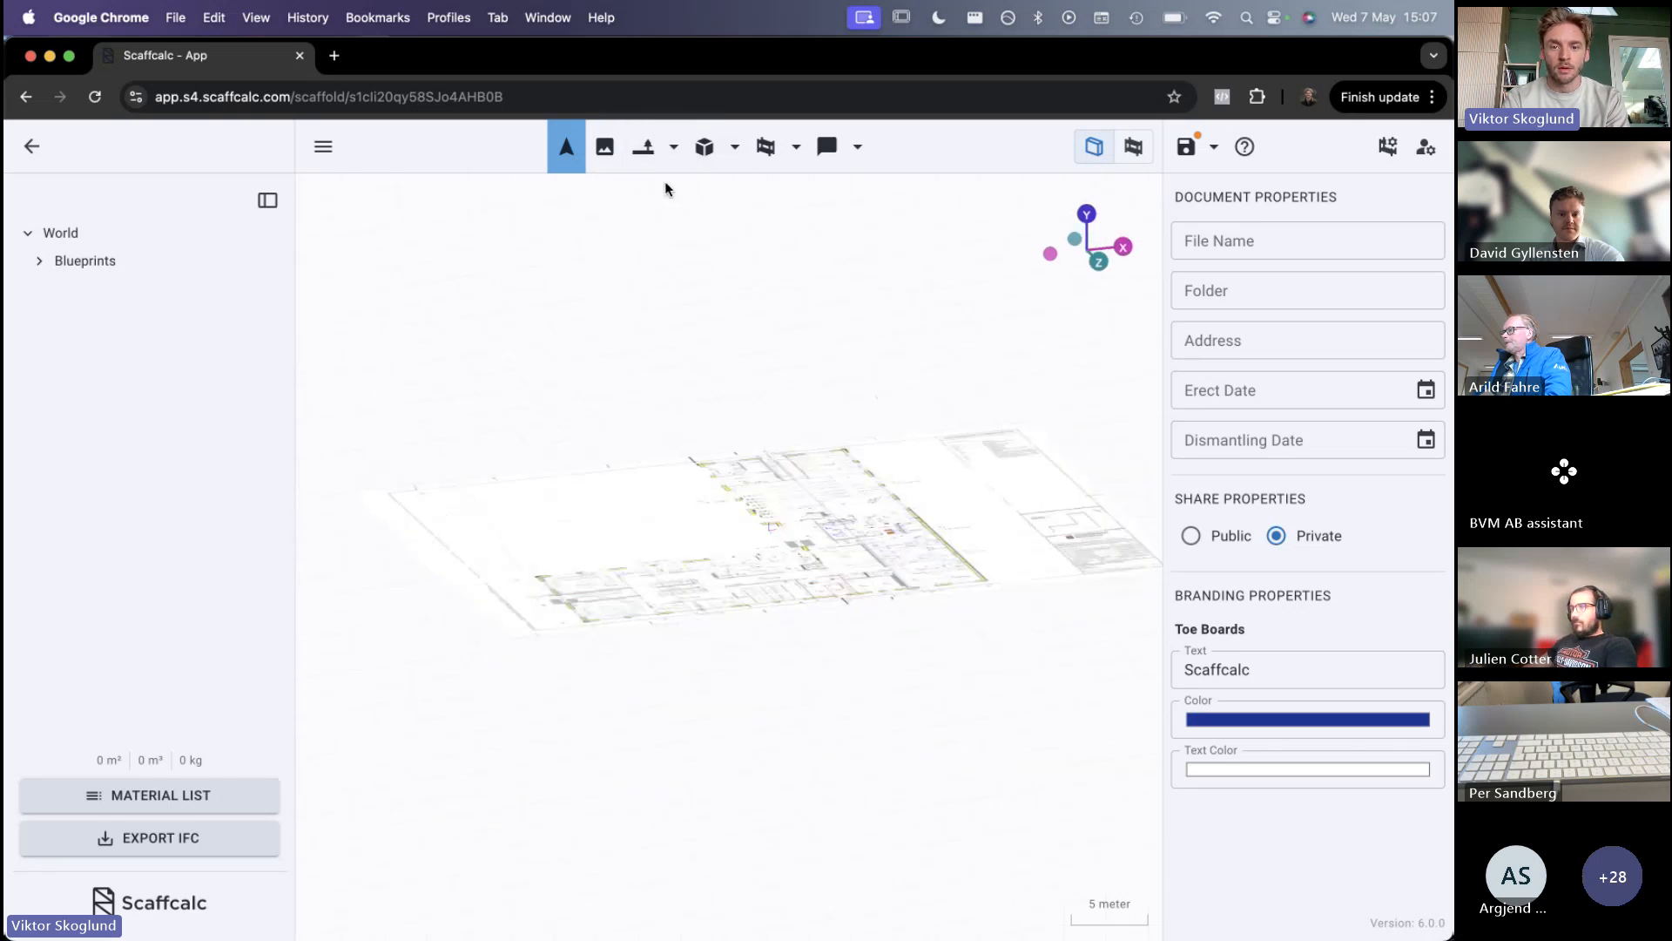
pyautogui.click(676, 159)
pyautogui.click(660, 237)
pyautogui.click(562, 664)
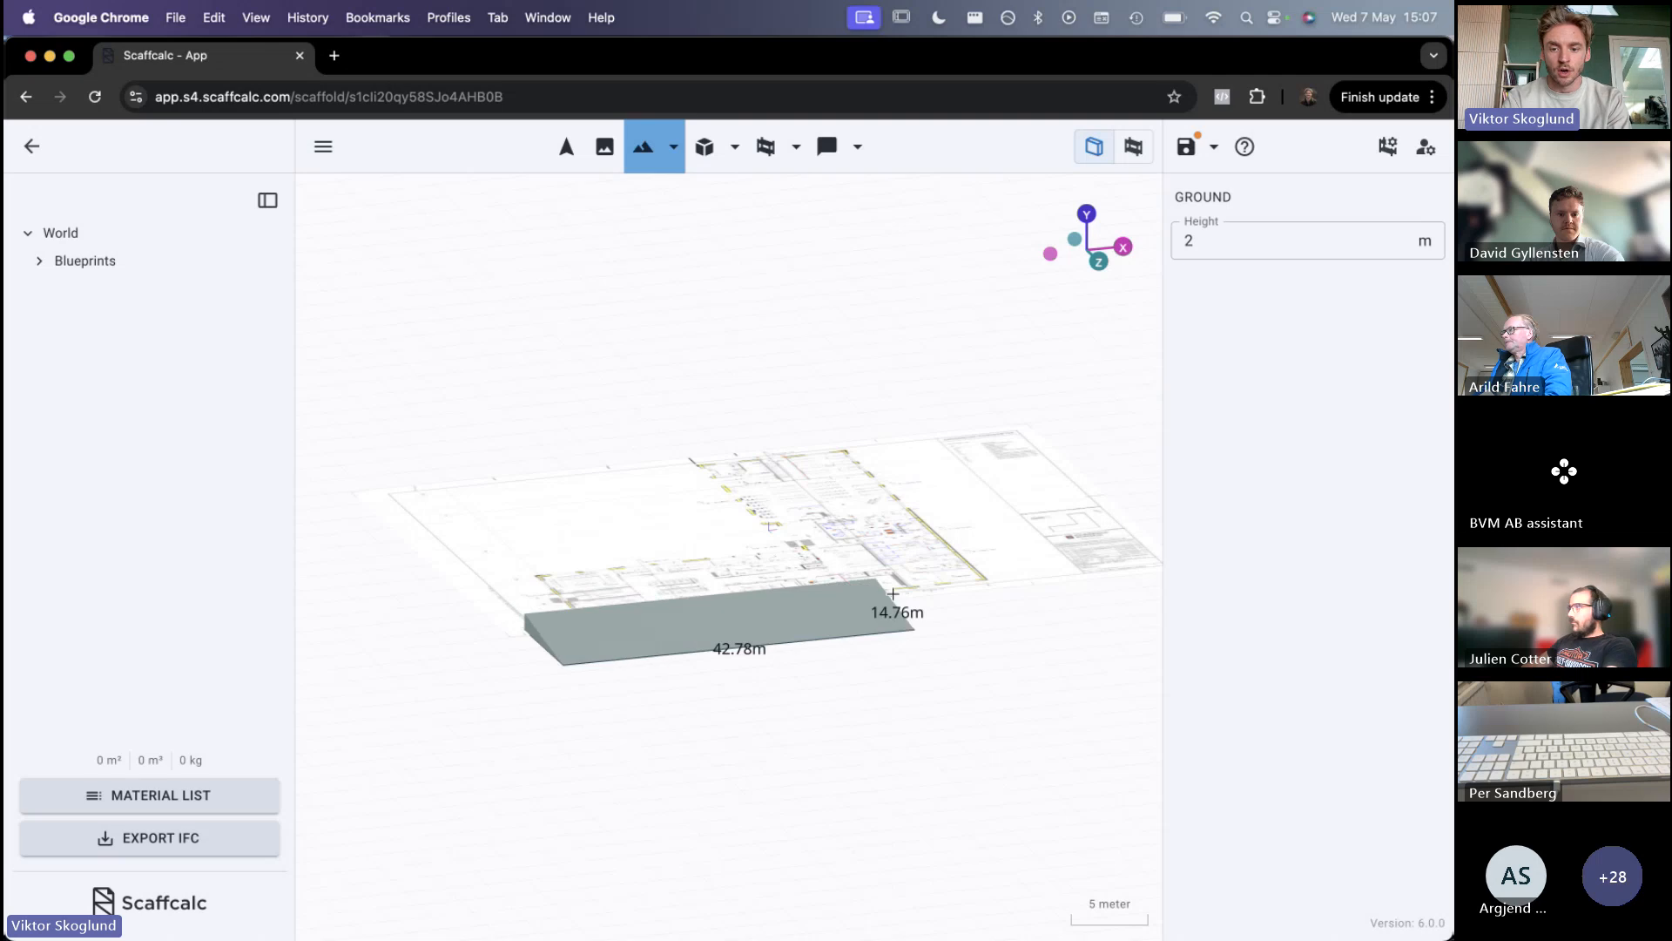
pyautogui.click(966, 501)
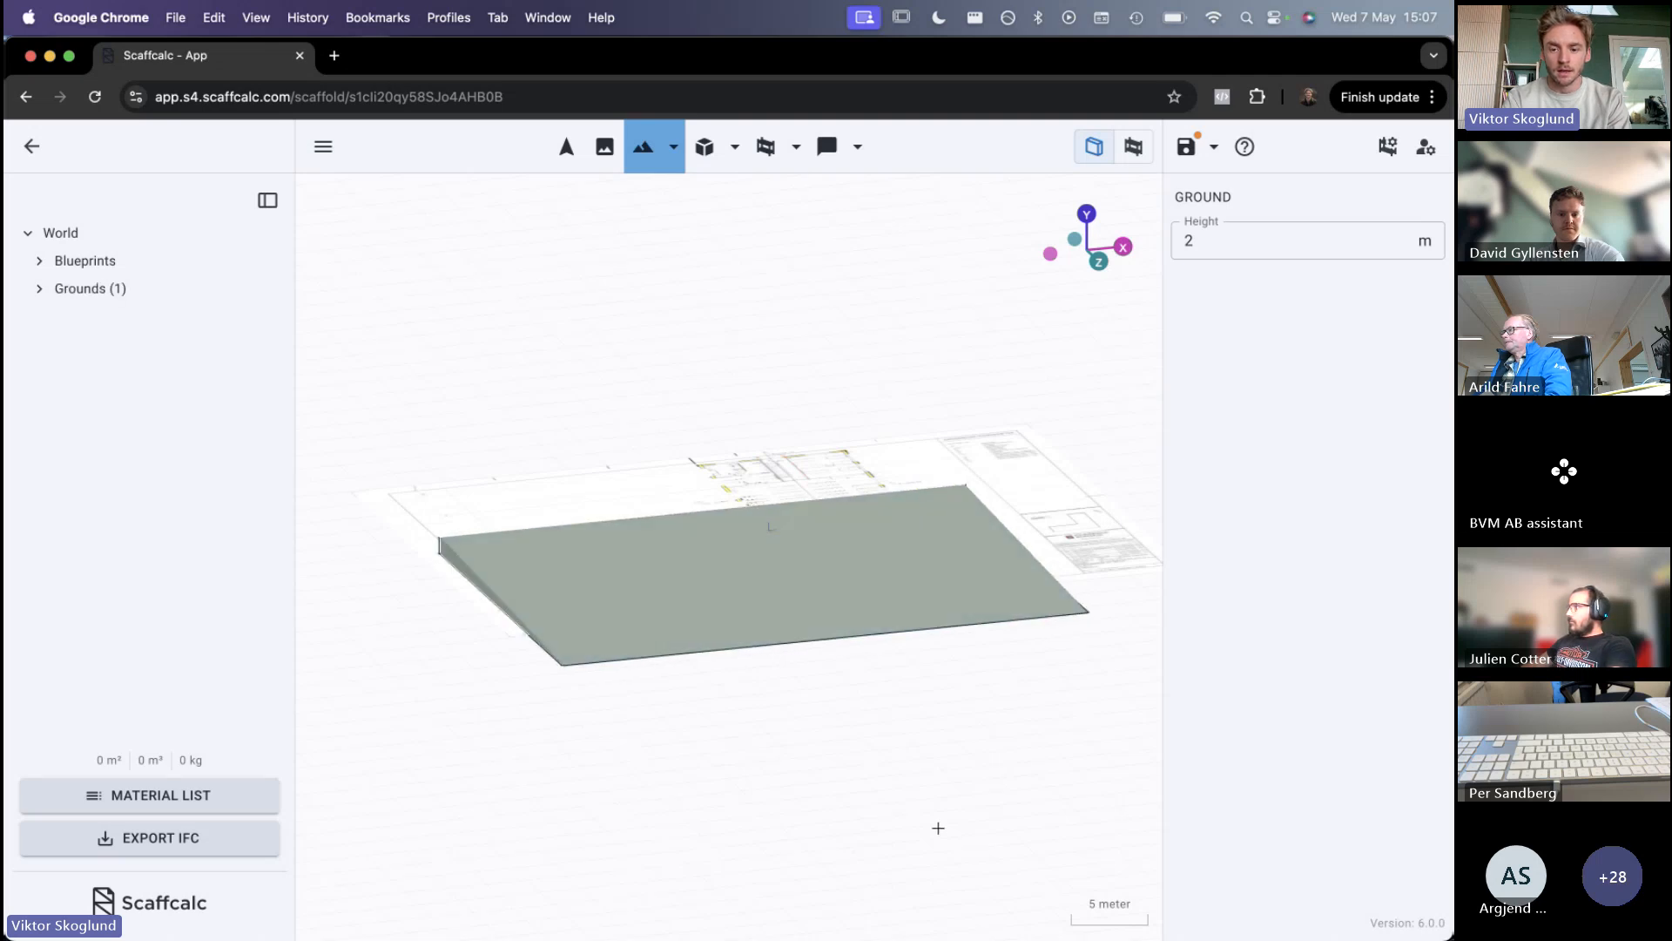
# Leave the ground tool and delete the sloped ground
pyautogui.press('Escape')
pyautogui.moveTo(996, 828); pyautogui.dragTo(987, 862)
pyautogui.click(735, 694)
pyautogui.press('Delete')
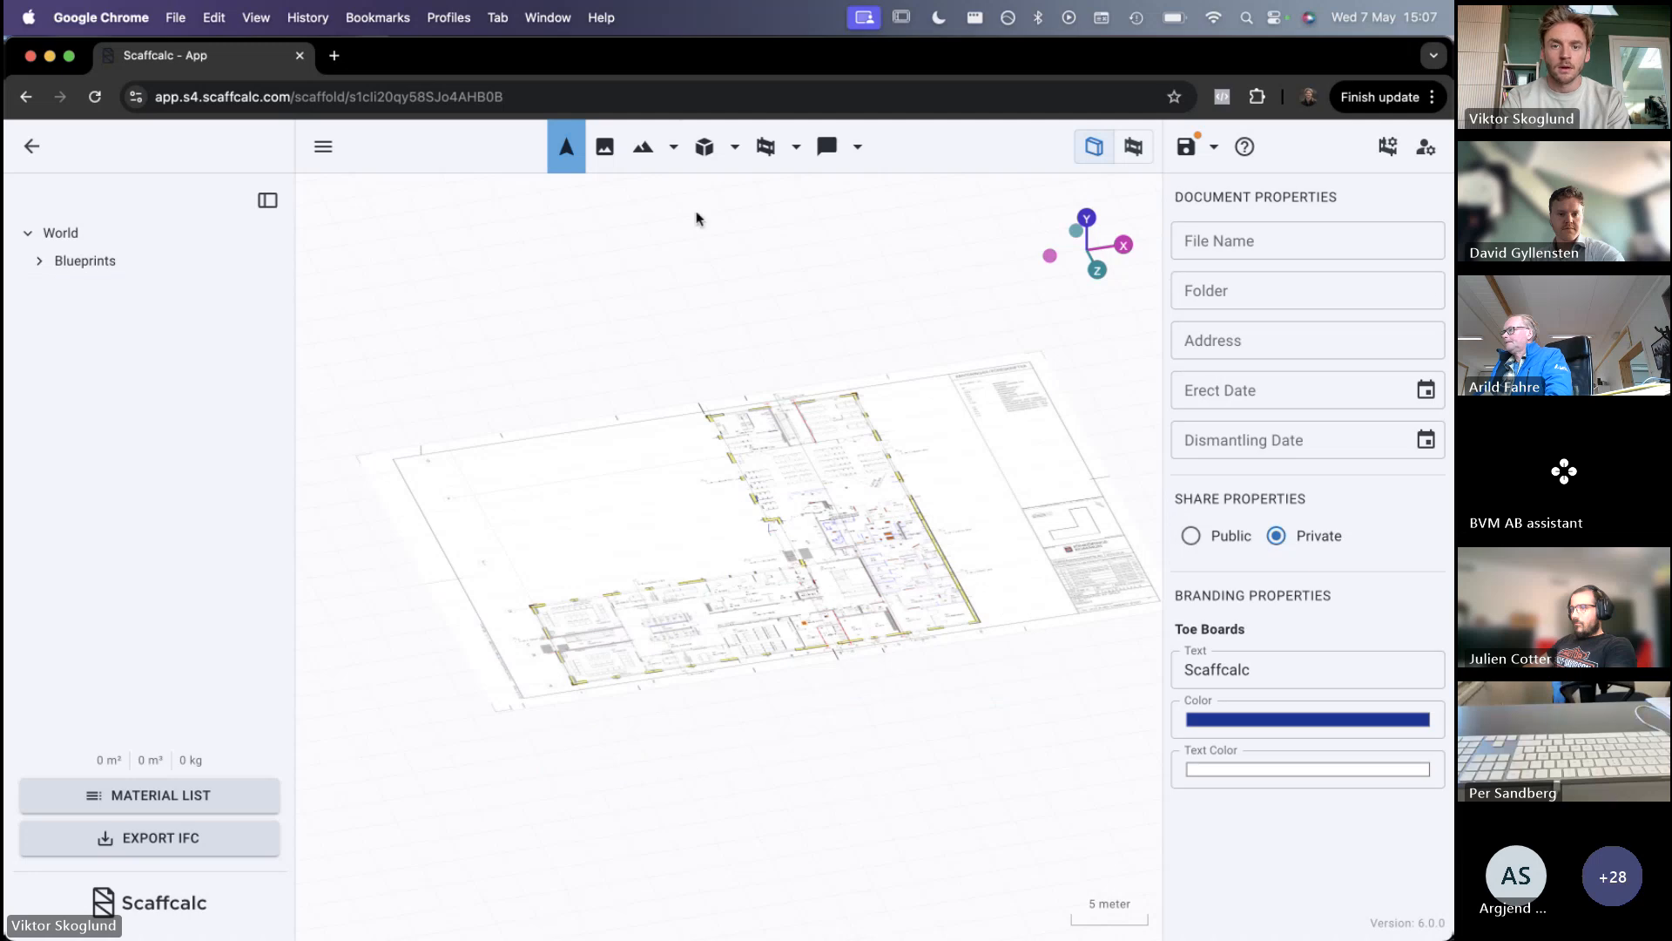
# Trace the blueprint's two wings from above with 10 m high rectangular houses, about 53.5 × 18.4 m and 32.2 × 18.6 m
pyautogui.click(735, 158)
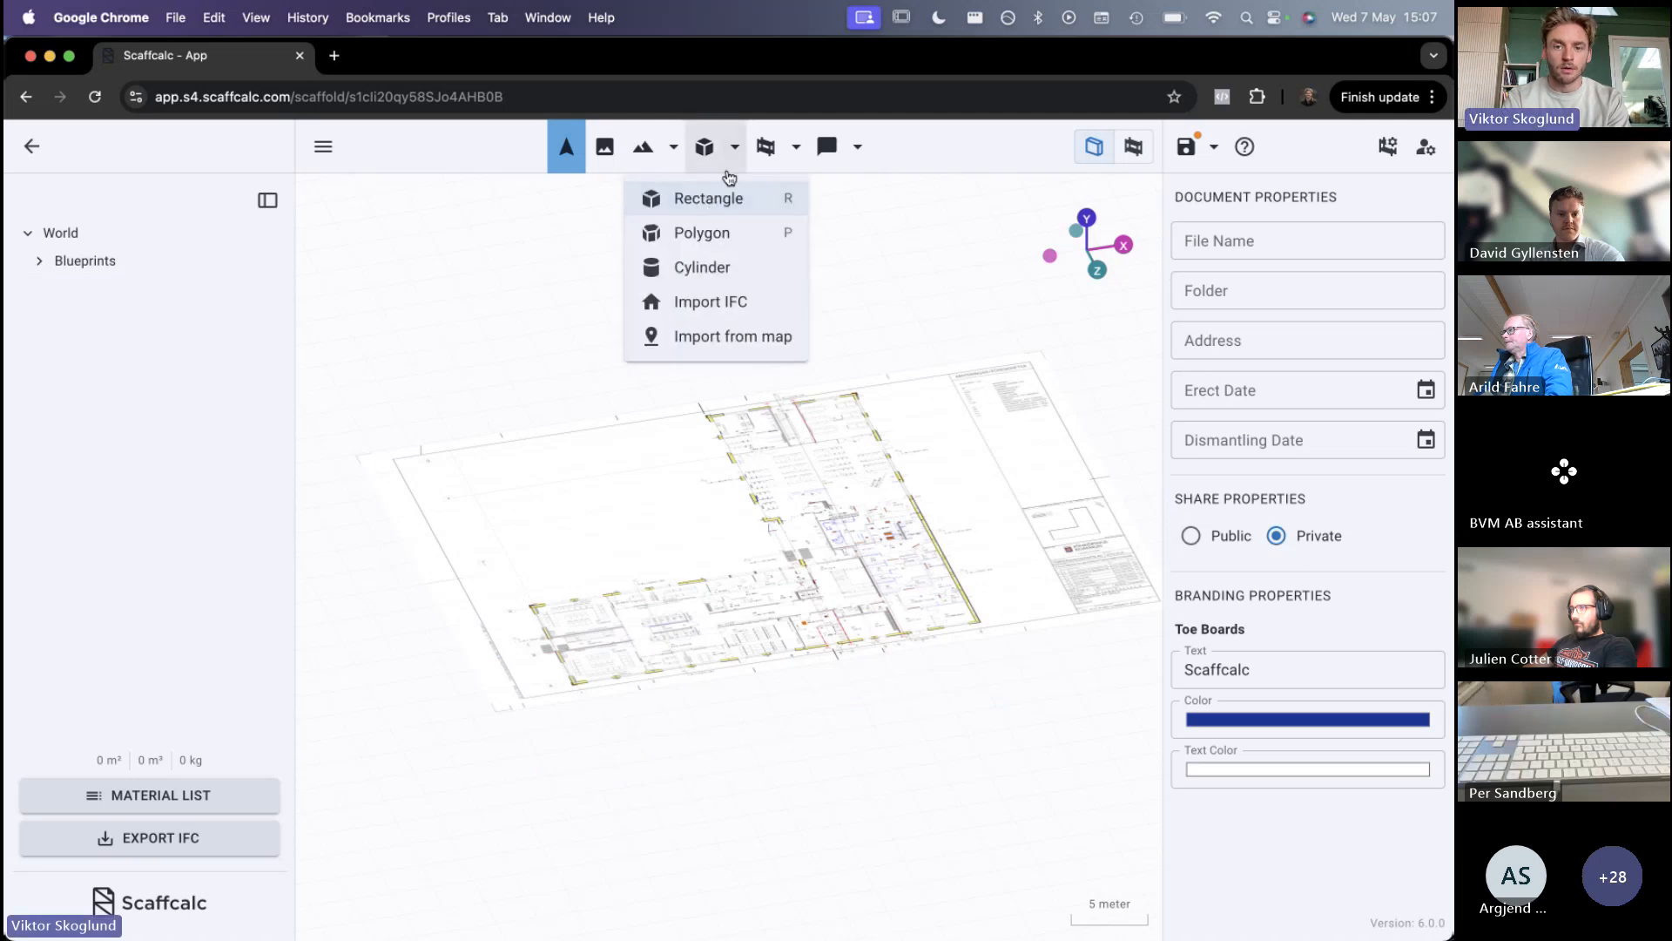
pyautogui.click(738, 161)
pyautogui.click(1086, 217)
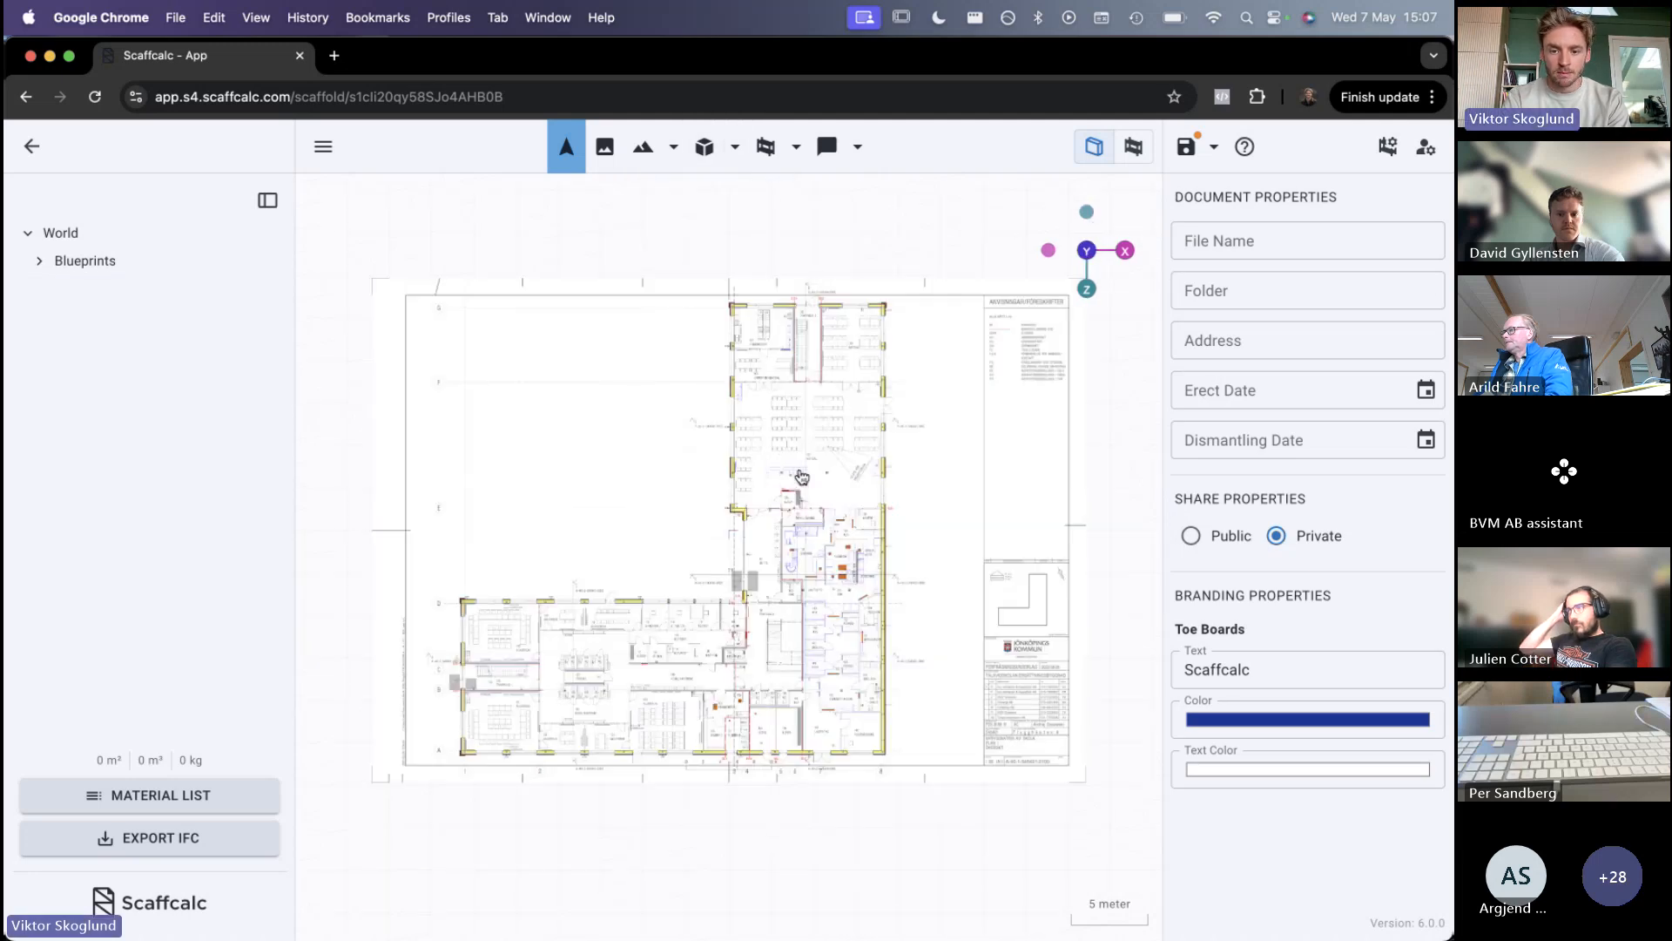
pyautogui.click(706, 148)
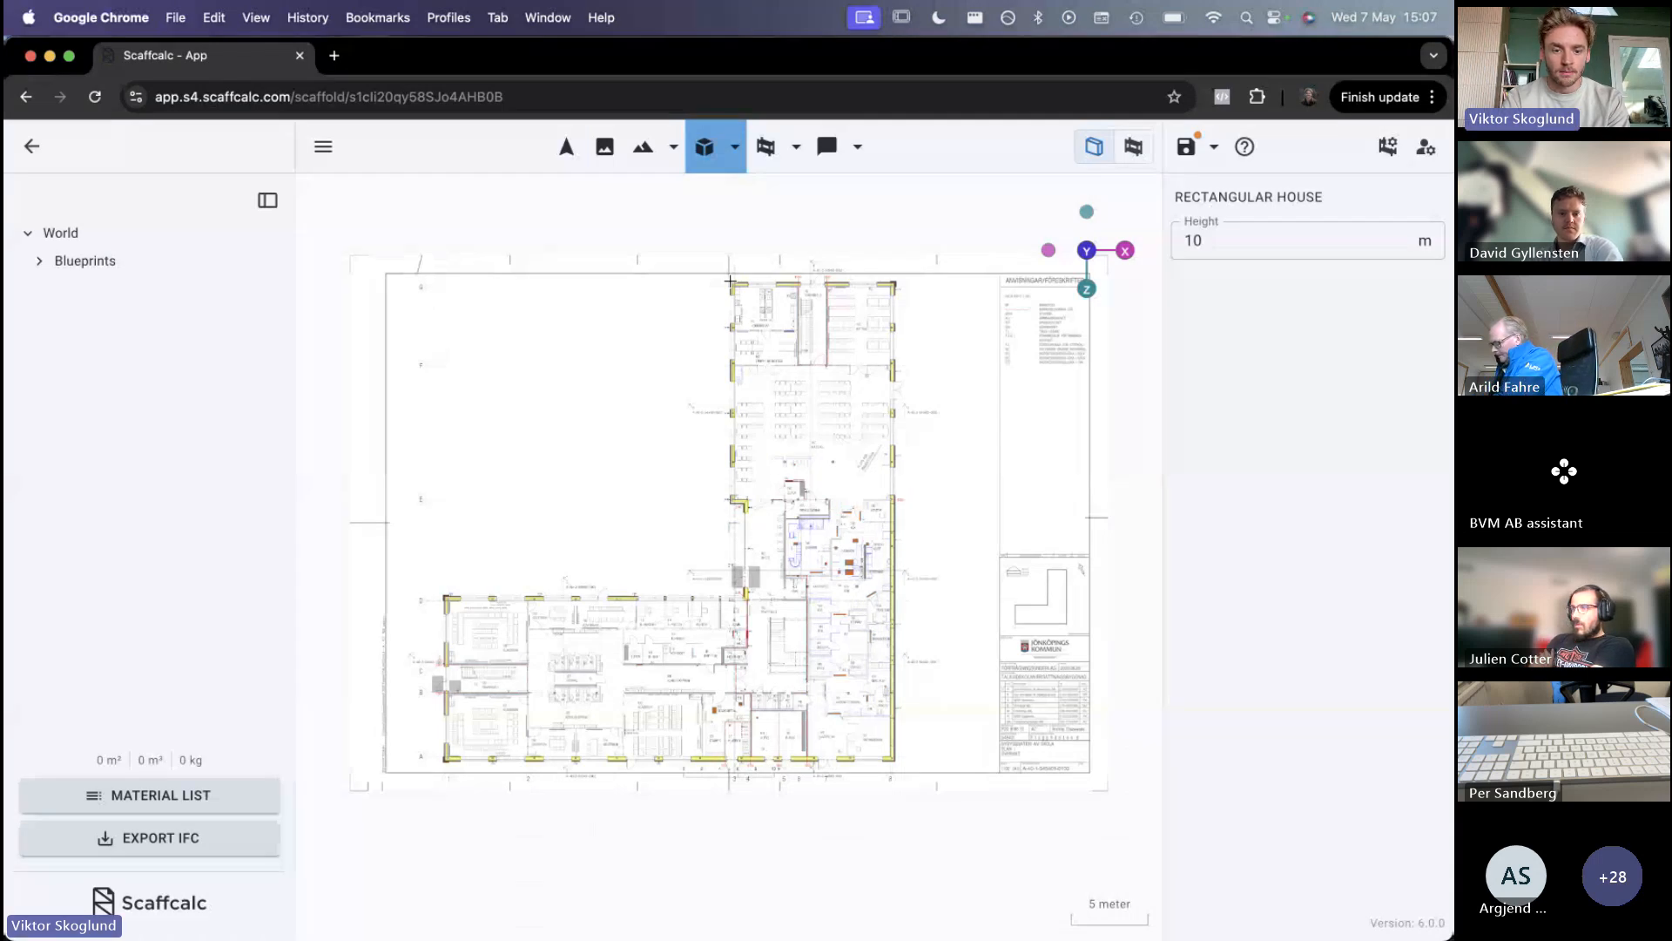
pyautogui.click(730, 281)
pyautogui.click(896, 765)
pyautogui.click(445, 596)
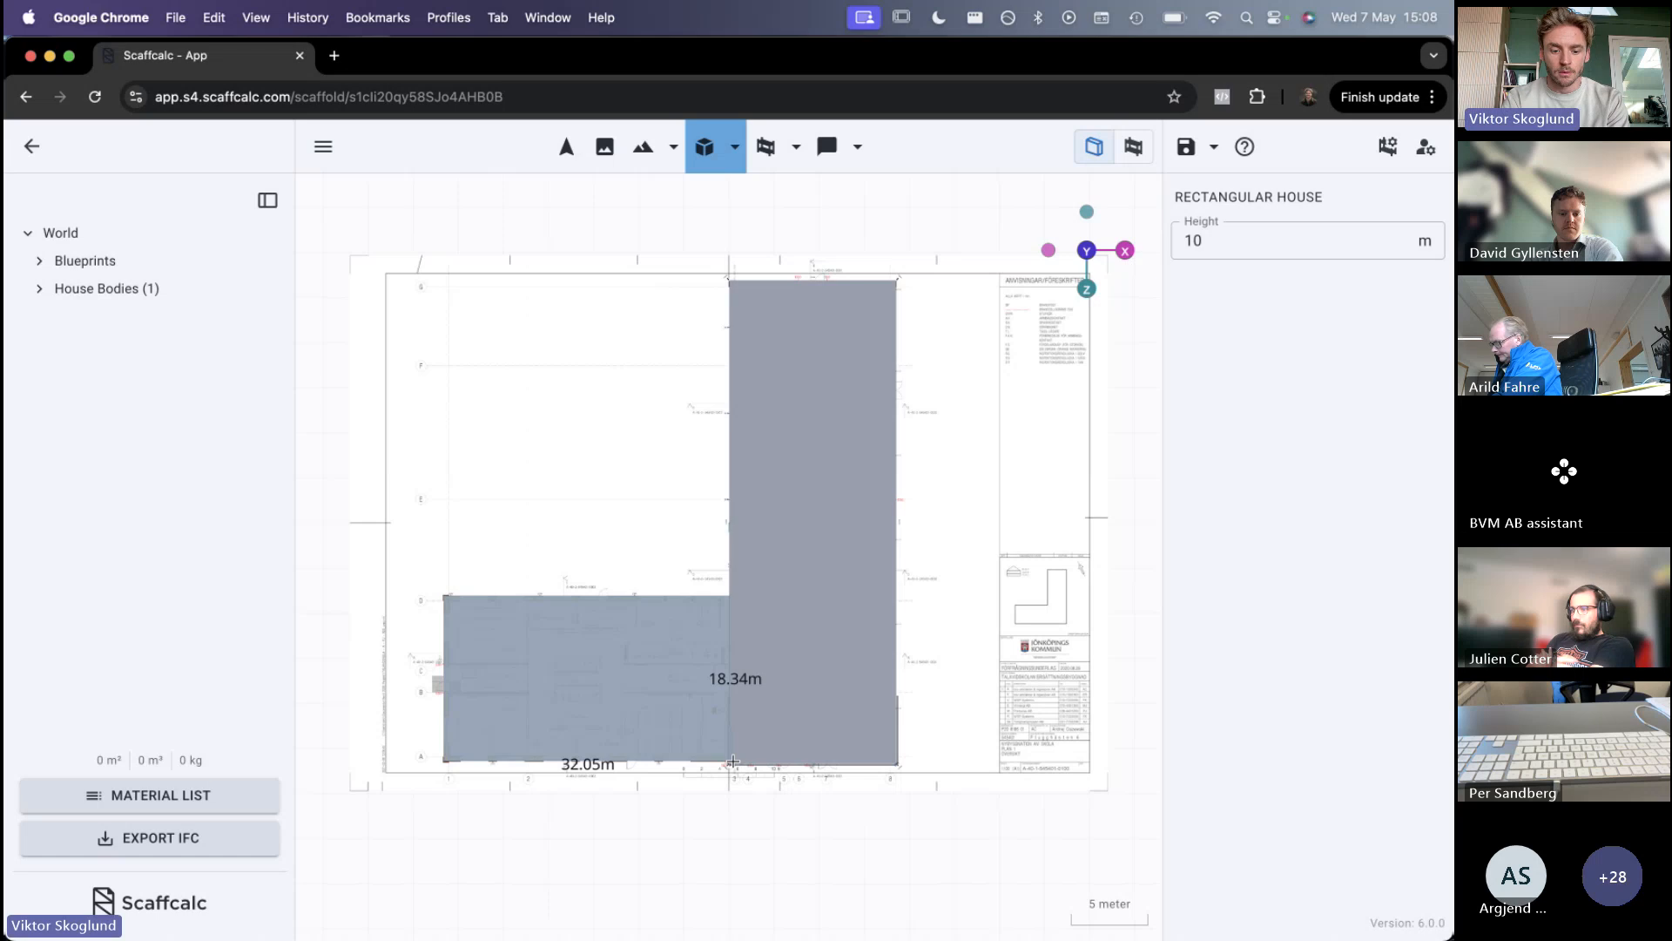
pyautogui.click(730, 763)
# Set the height of the long rectangular house to 20 m
pyautogui.moveTo(730, 765); pyautogui.dragTo(787, 684)
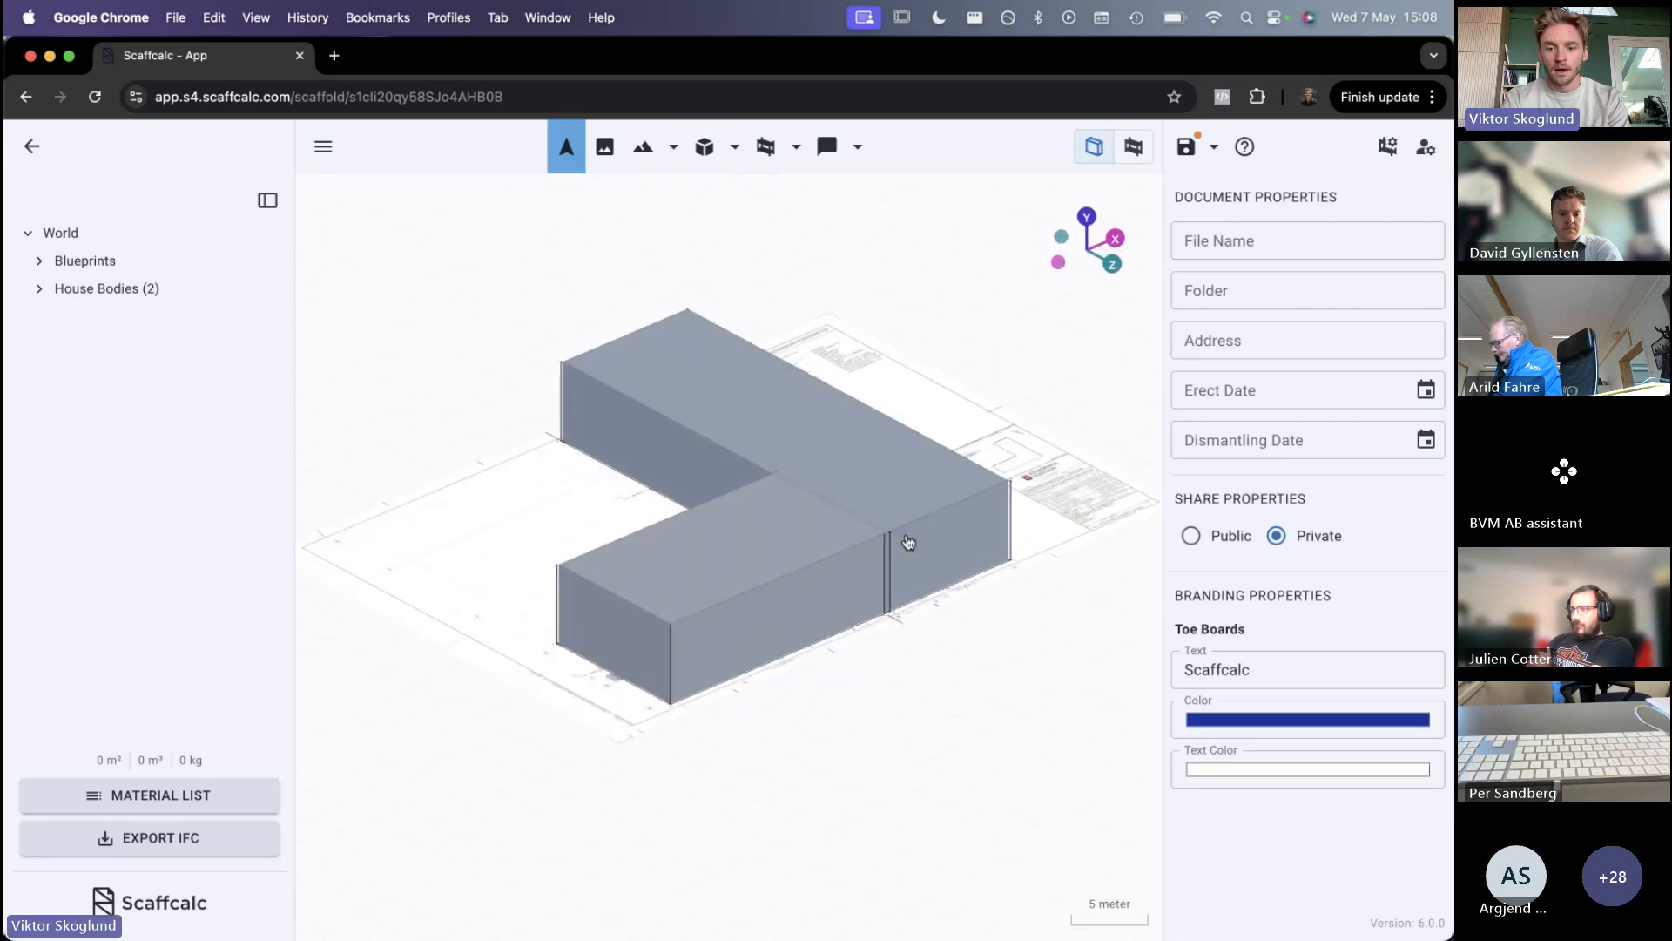
pyautogui.click(907, 542)
pyautogui.click(1216, 294)
pyautogui.write('20')
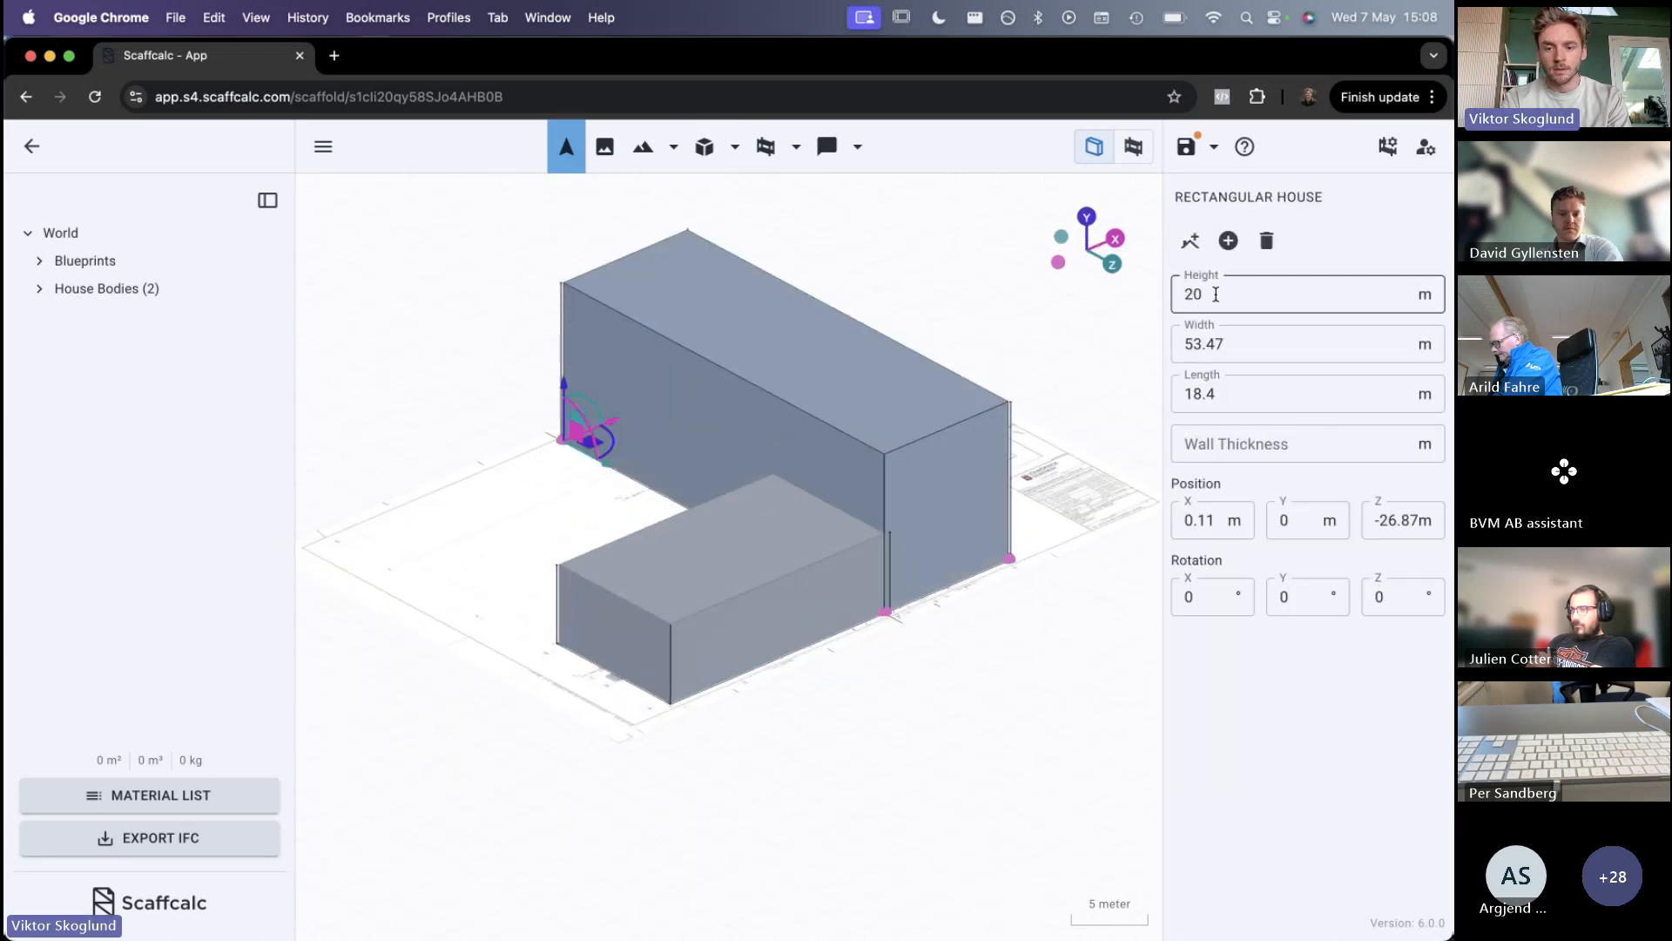
# Set the height of the shorter rectangular house to 12 m
pyautogui.click(767, 558)
pyautogui.click(1208, 307)
pyautogui.press('BackSpace')
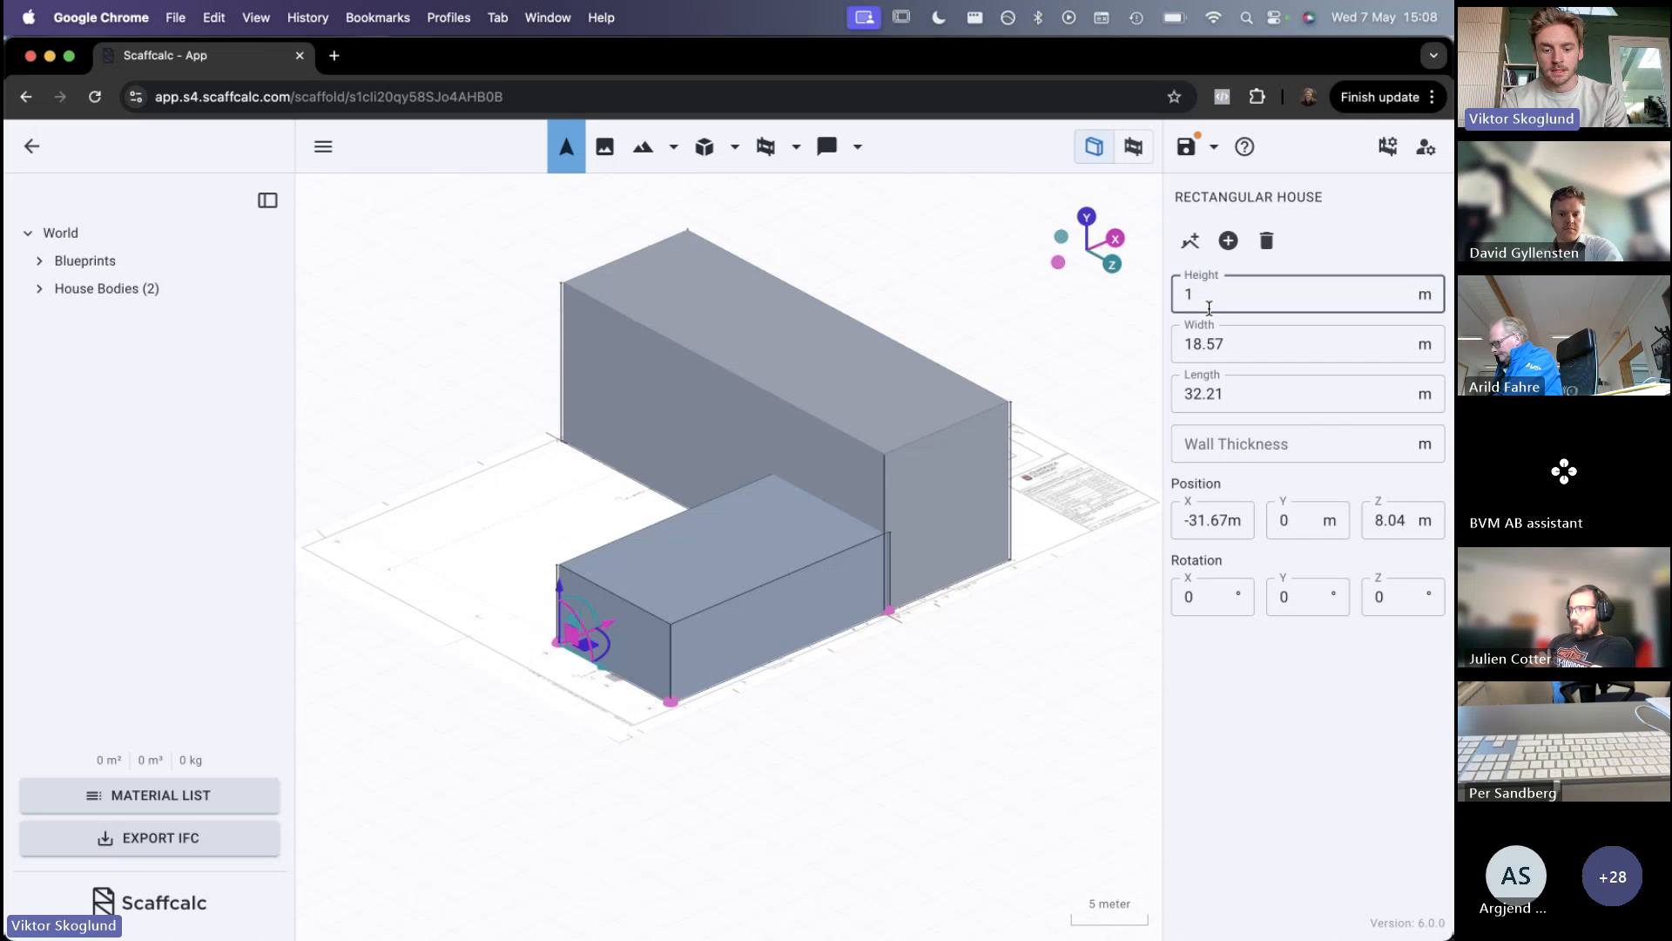
pyautogui.write('2')
pyautogui.click(858, 578)
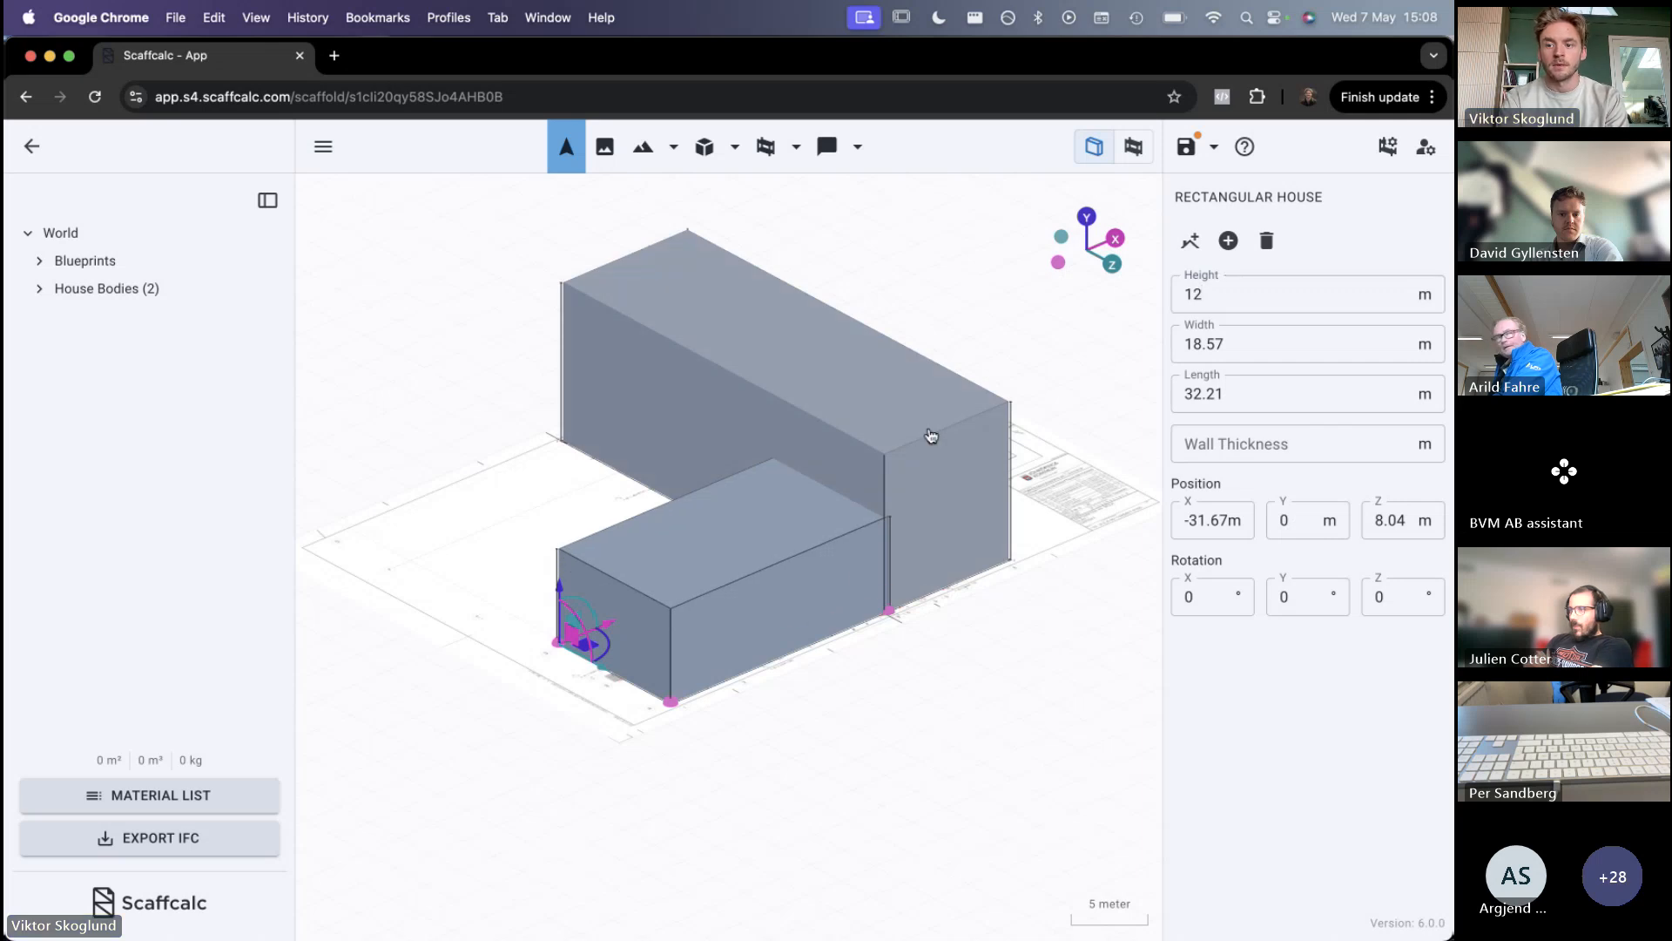
# Add a 2 m high gable roof to the shorter house and rotate its ridge direction
pyautogui.click(1189, 252)
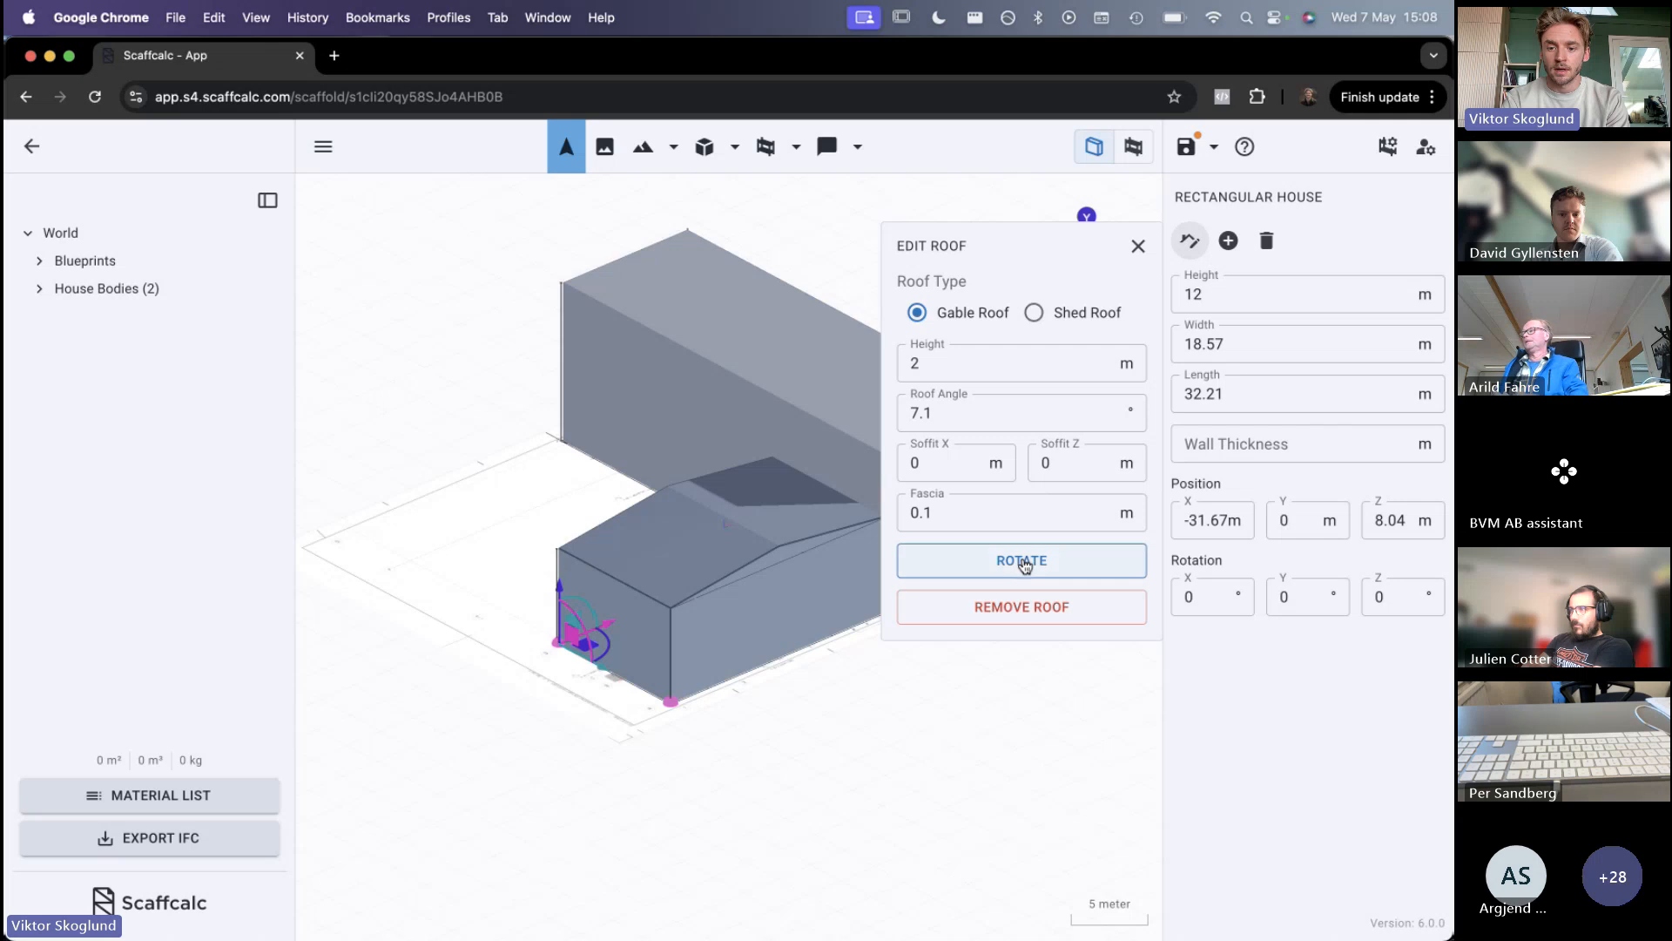
pyautogui.click(1008, 560)
pyautogui.moveTo(956, 648); pyautogui.dragTo(918, 745)
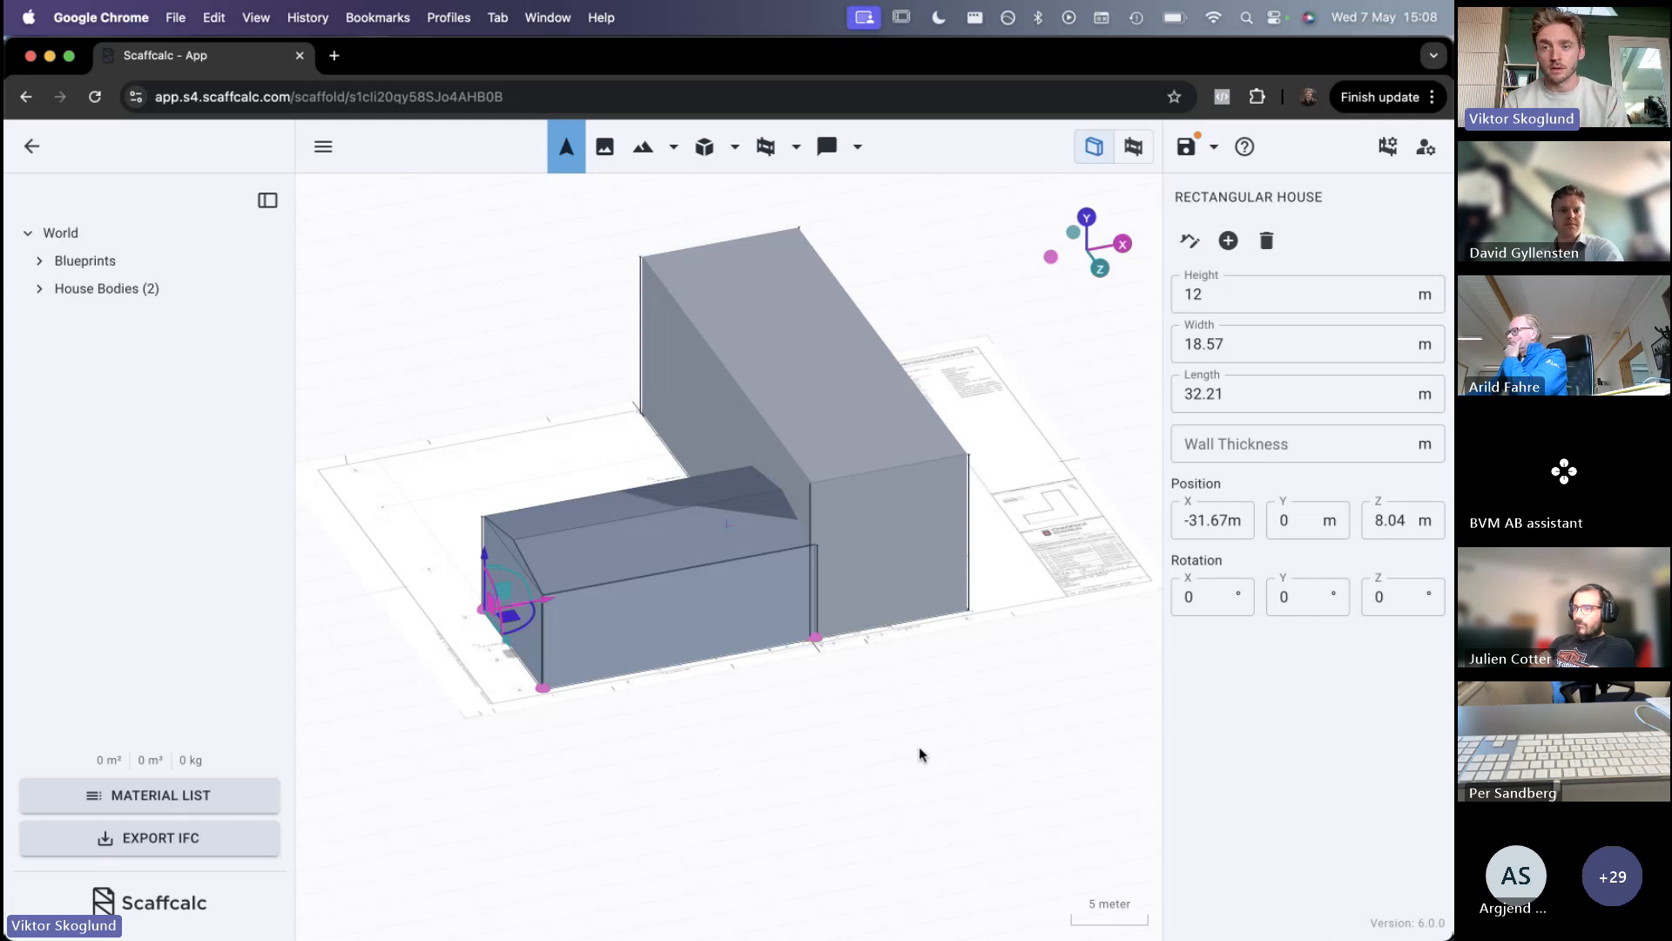
# Generate an auto scaffold around both houses with MJ Gerüst Combi, 0.3 m wall distance and 0.73 m bay width
pyautogui.click(794, 148)
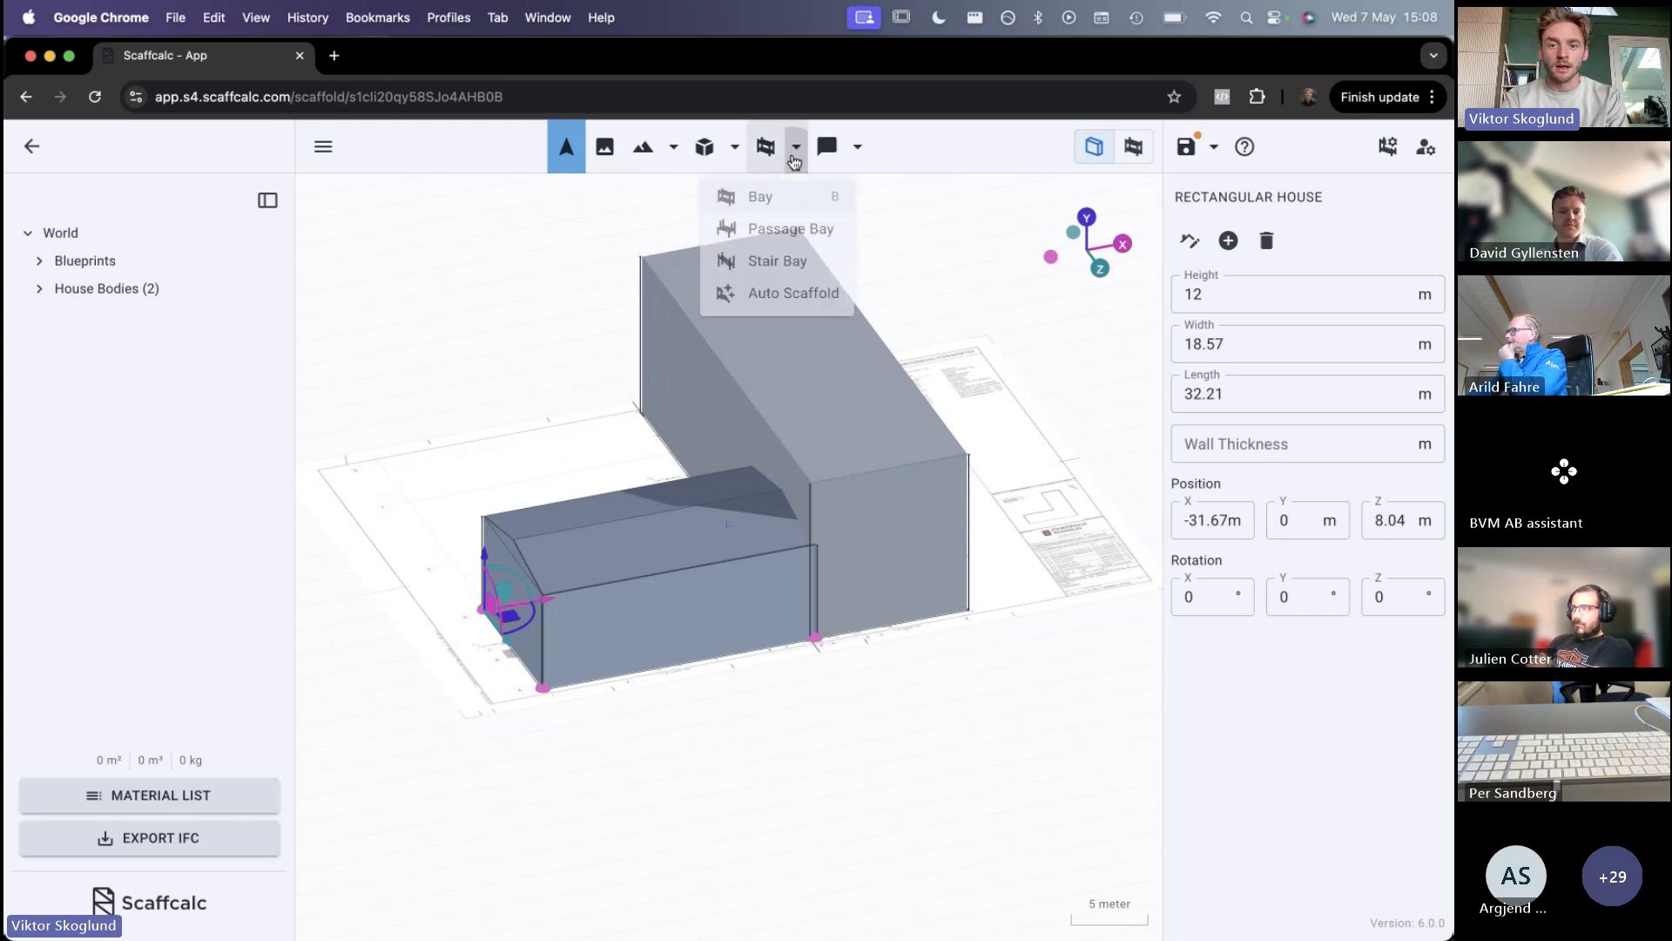
pyautogui.click(766, 300)
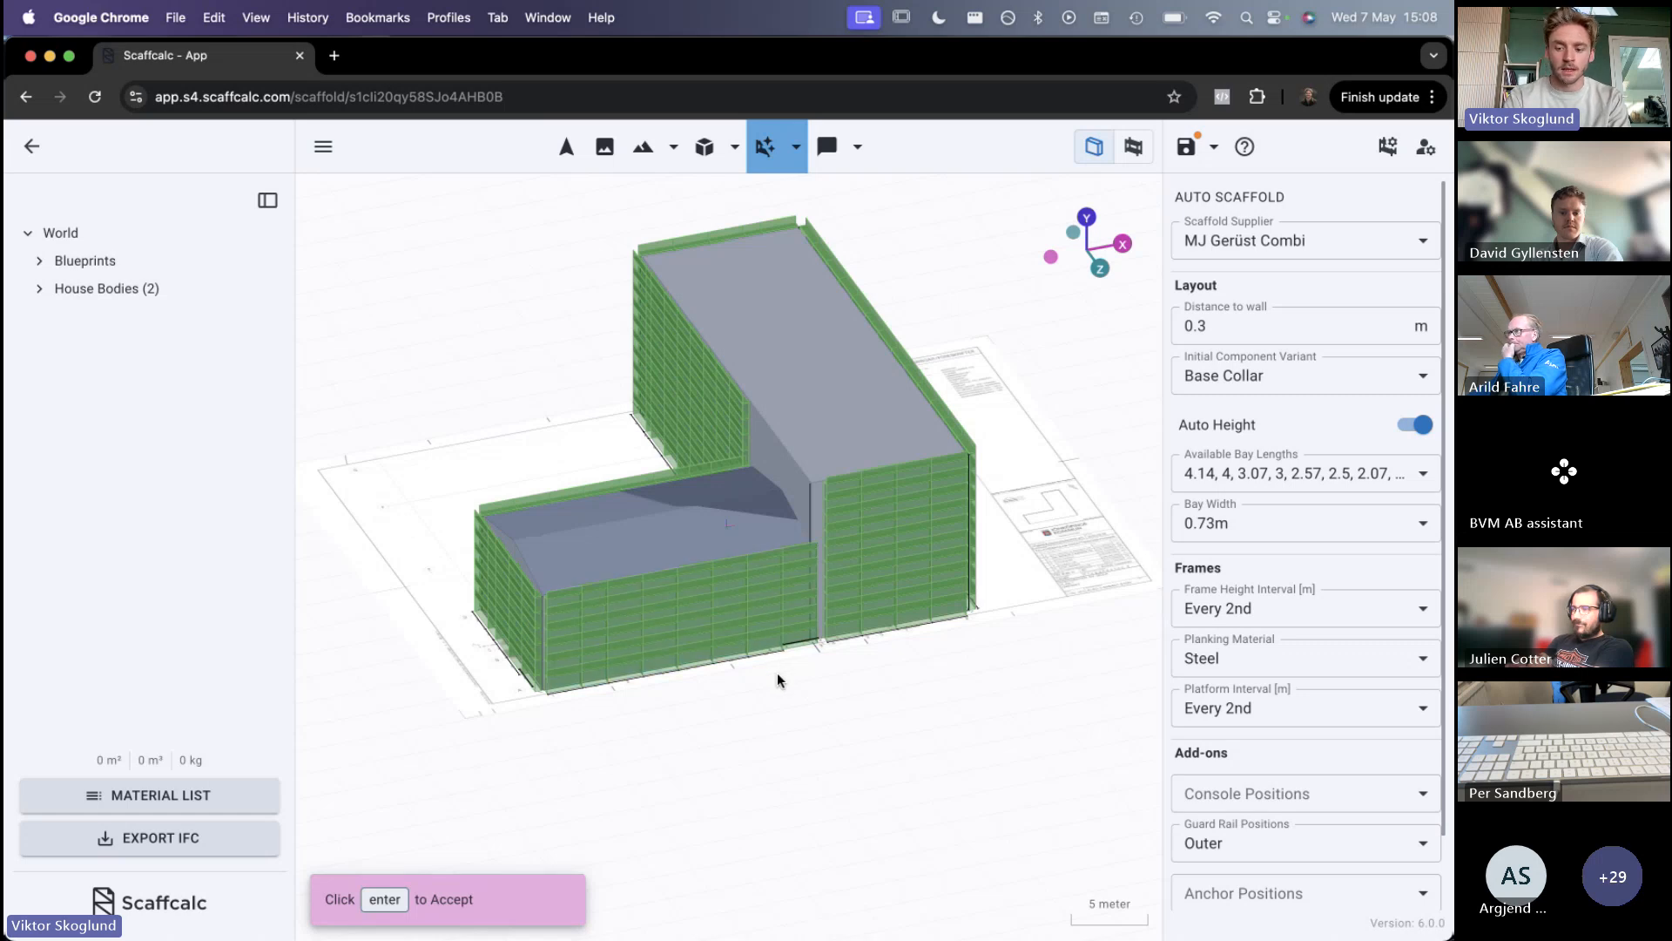
pyautogui.press('Return')
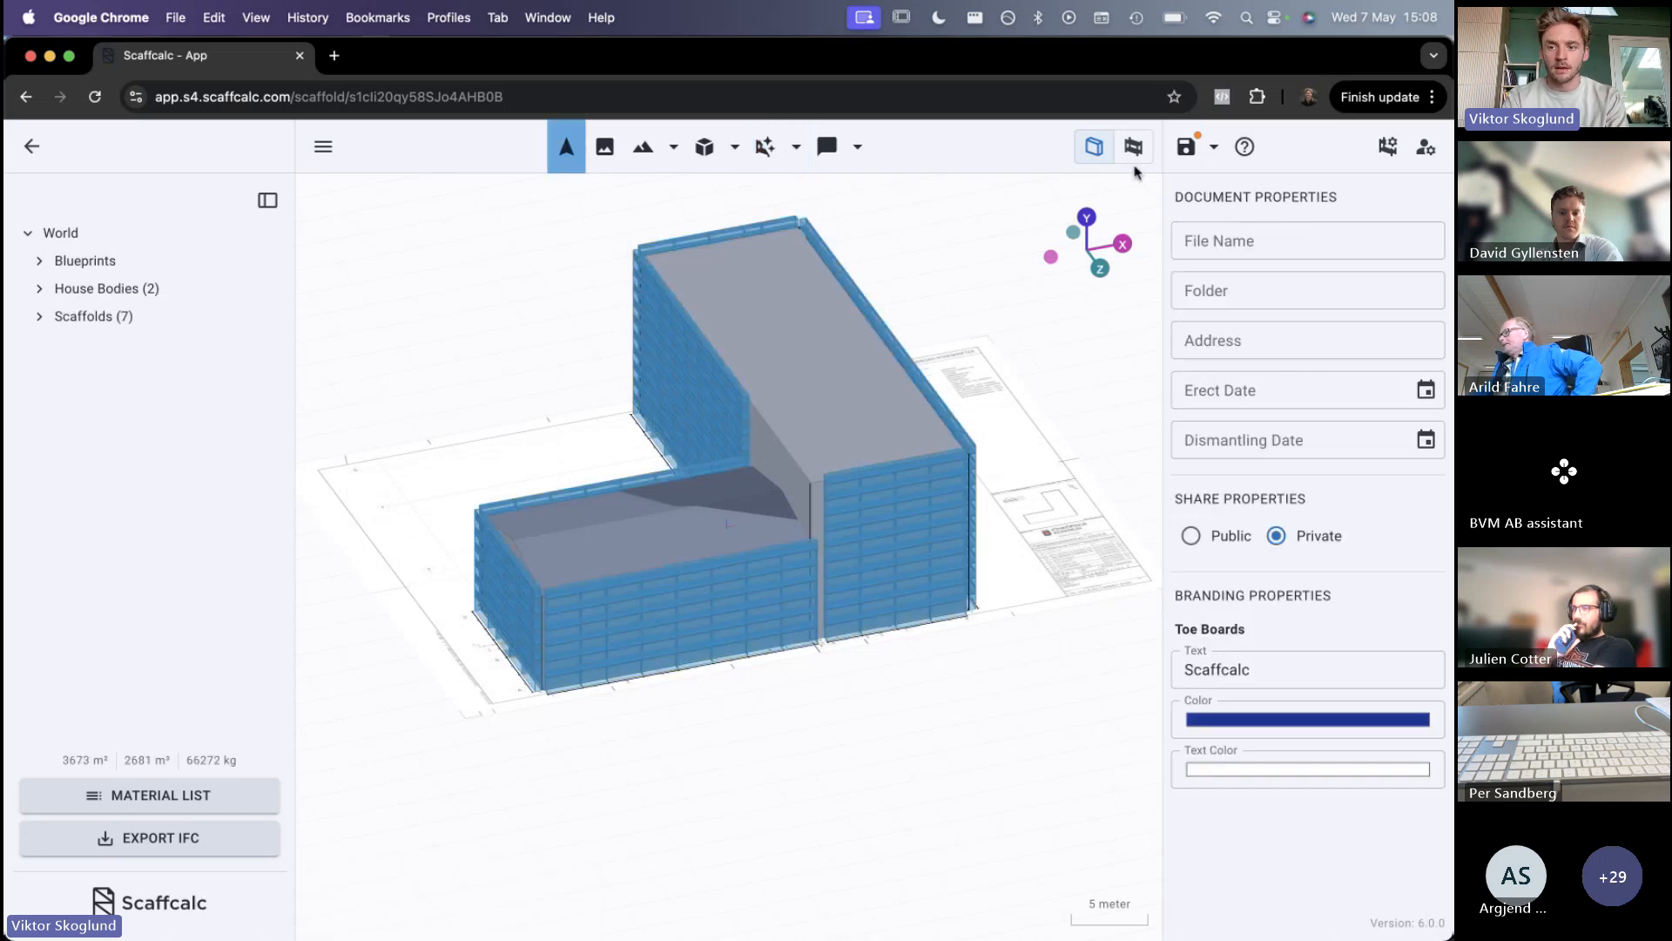
# Show the scaffold in component mode and examine its total area, volume and weight, plus the components at the building corner
pyautogui.click(1134, 159)
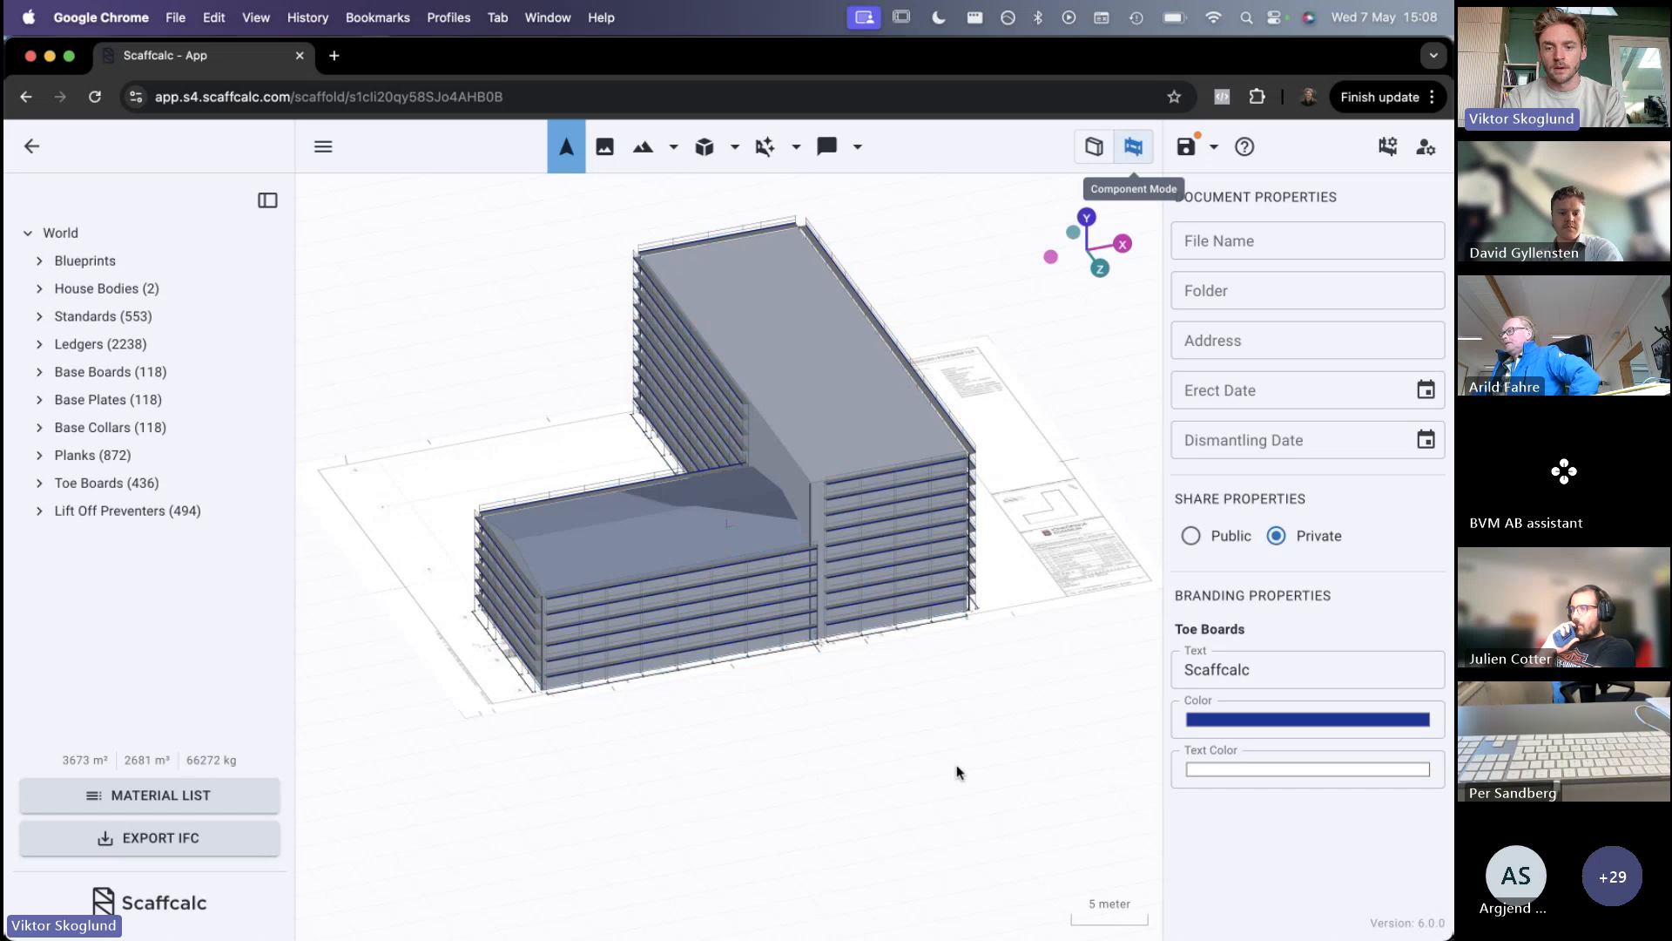
pyautogui.moveTo(952, 772); pyautogui.dragTo(7, 796)
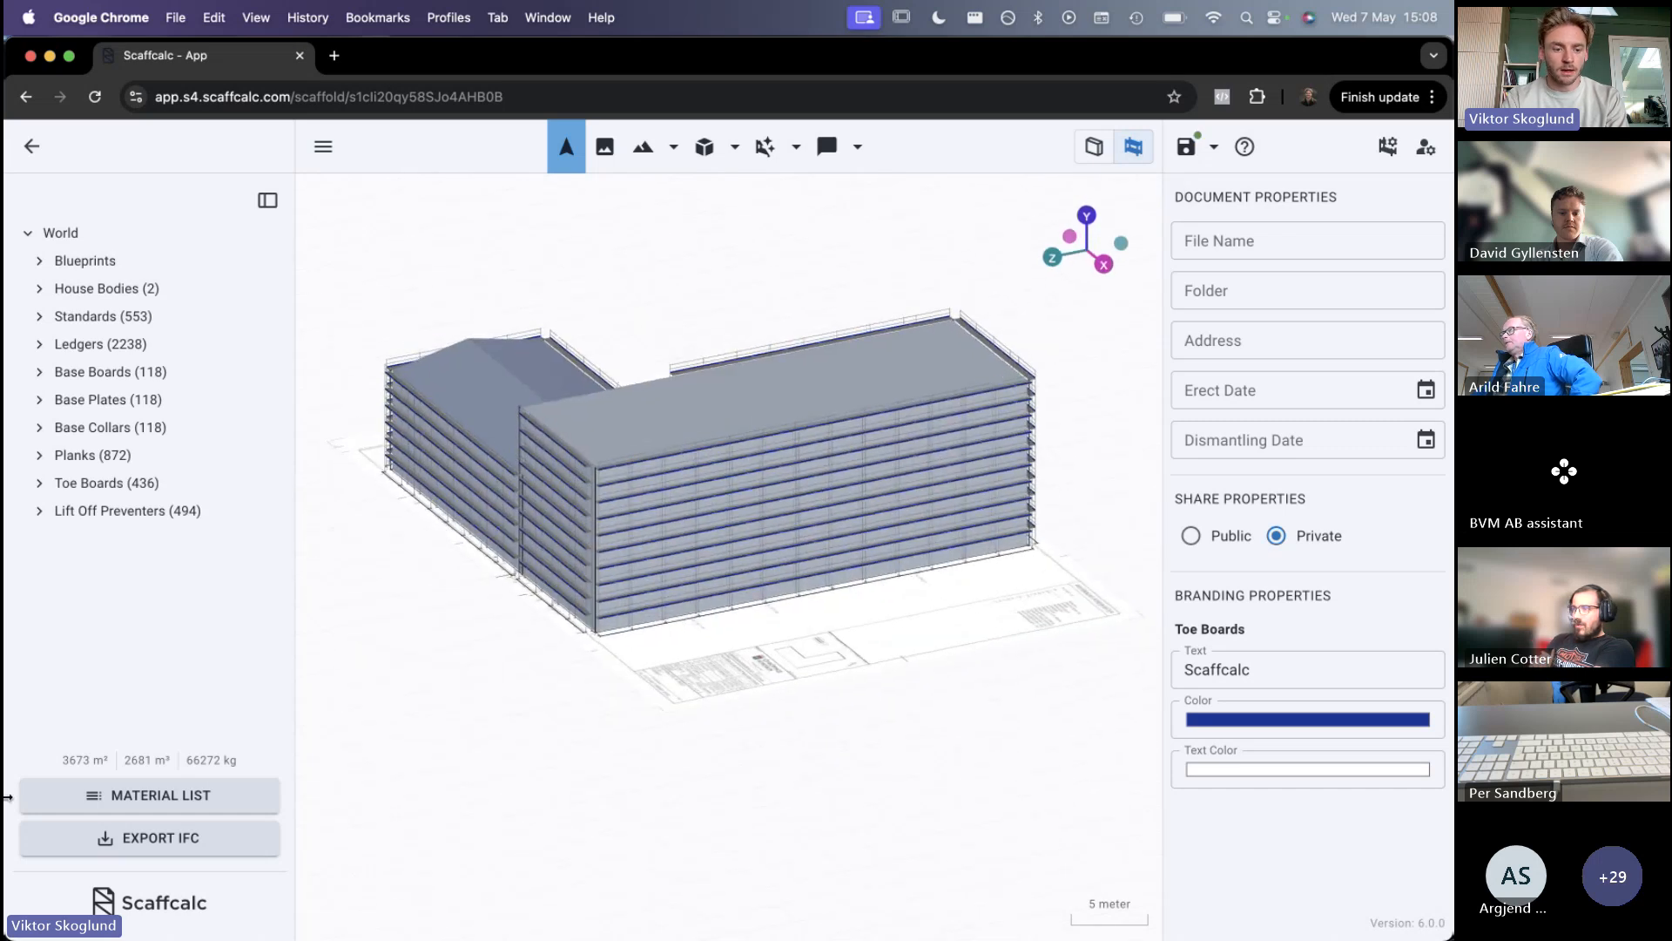
pyautogui.moveTo(84, 759)
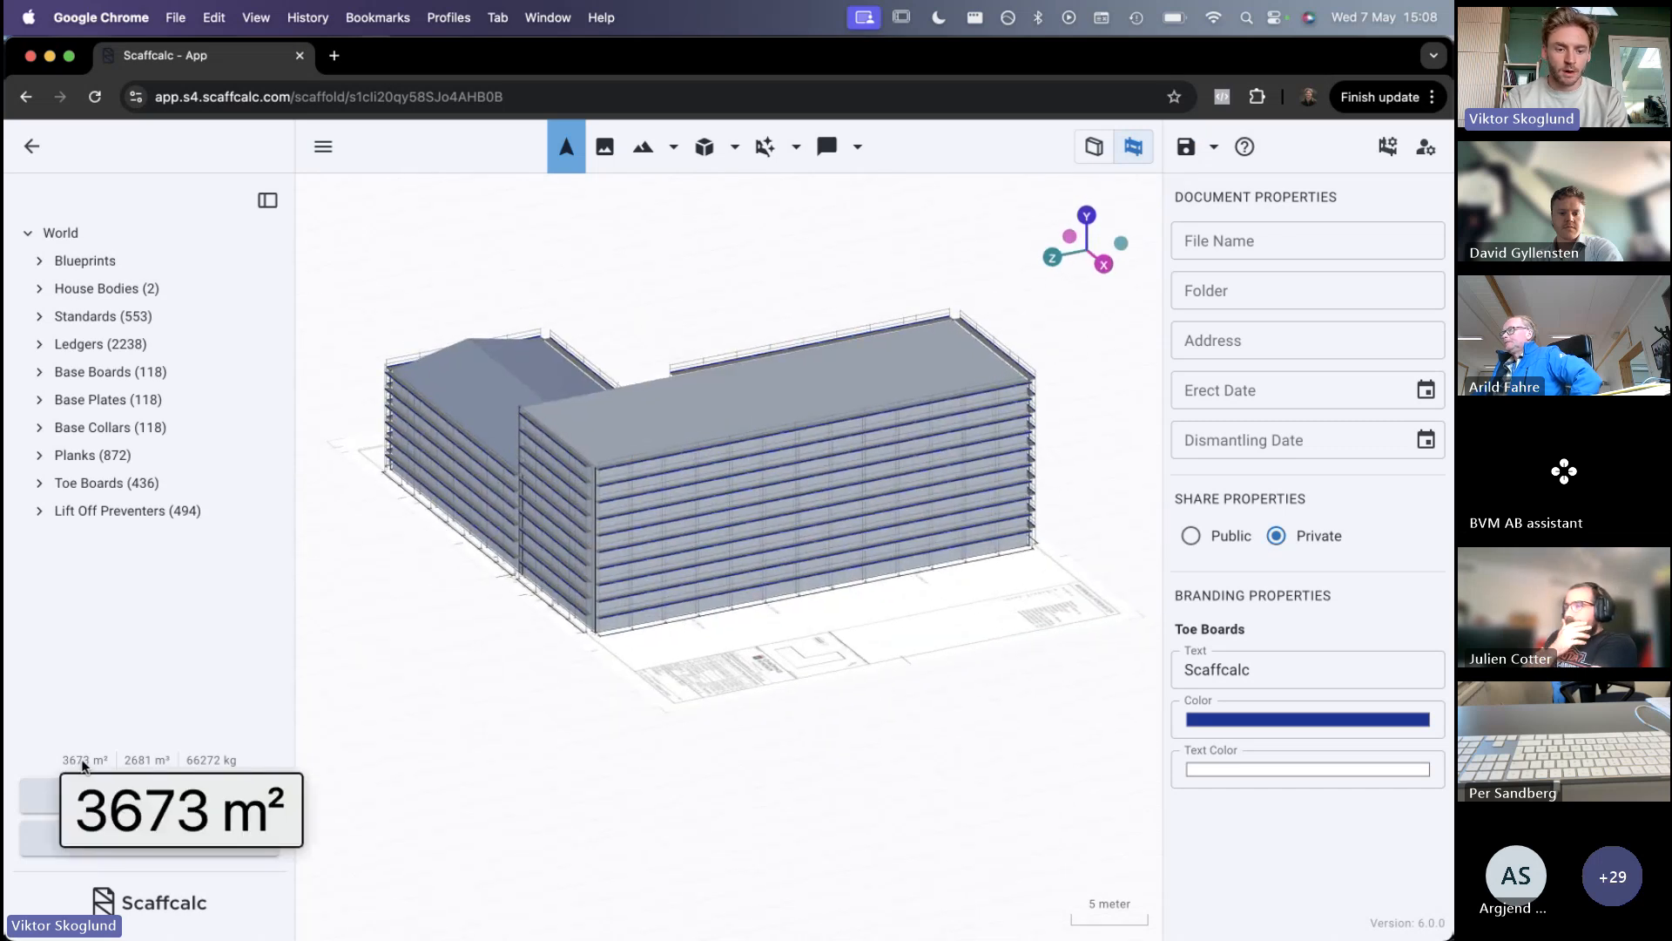
pyautogui.moveTo(145, 759)
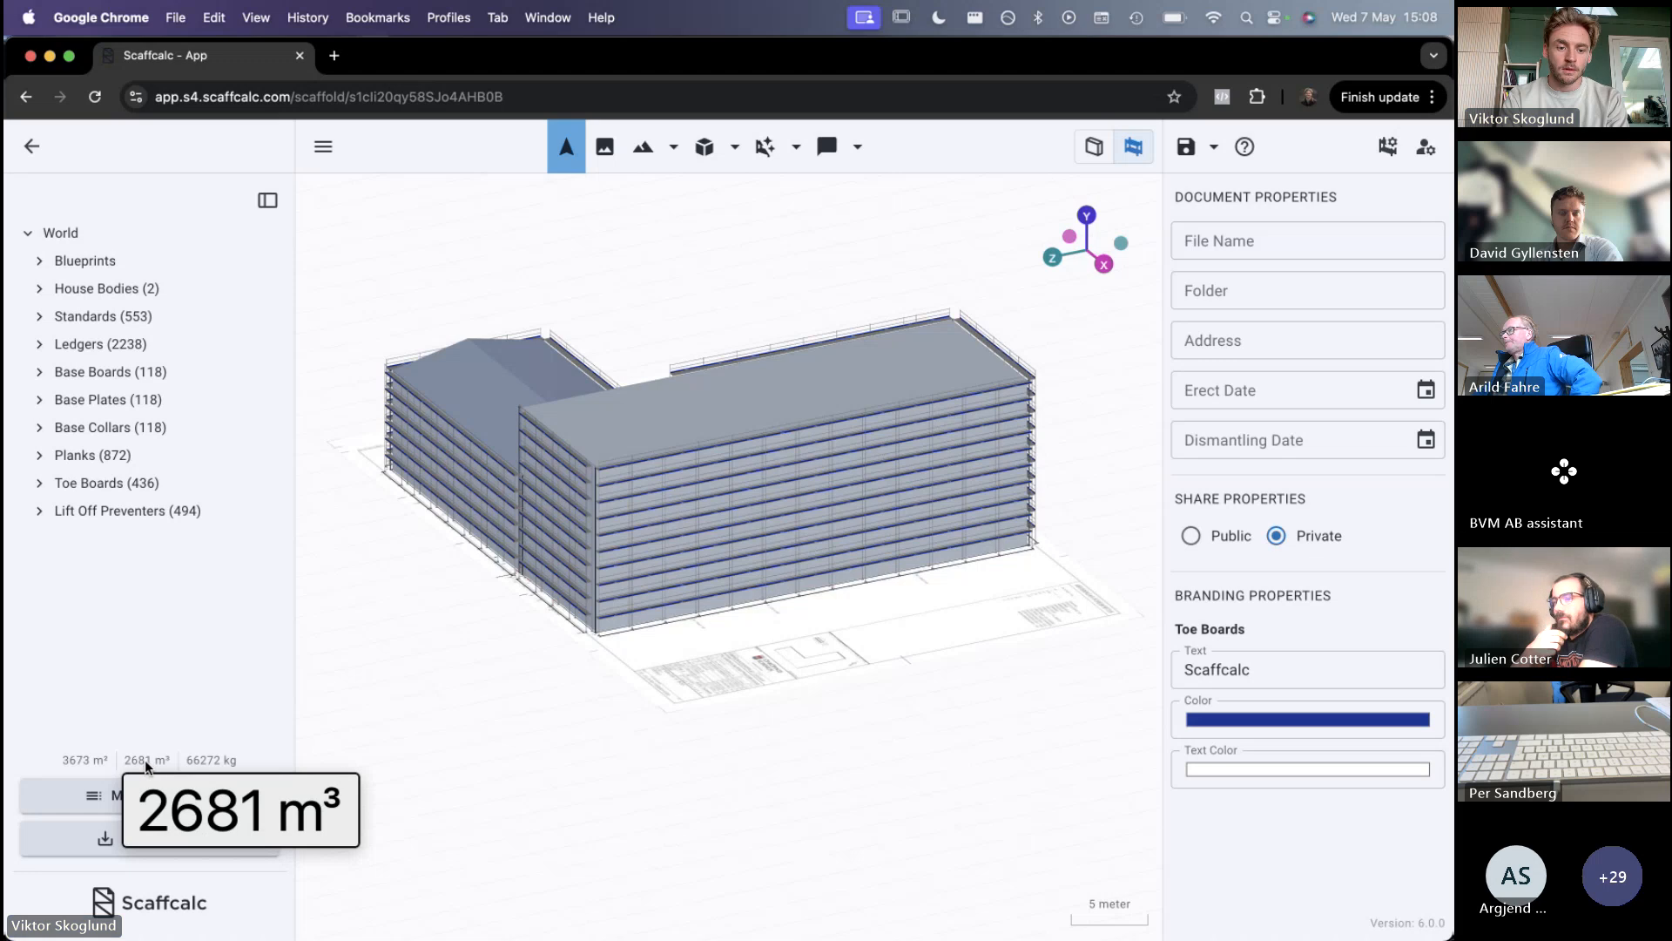
pyautogui.moveTo(202, 755)
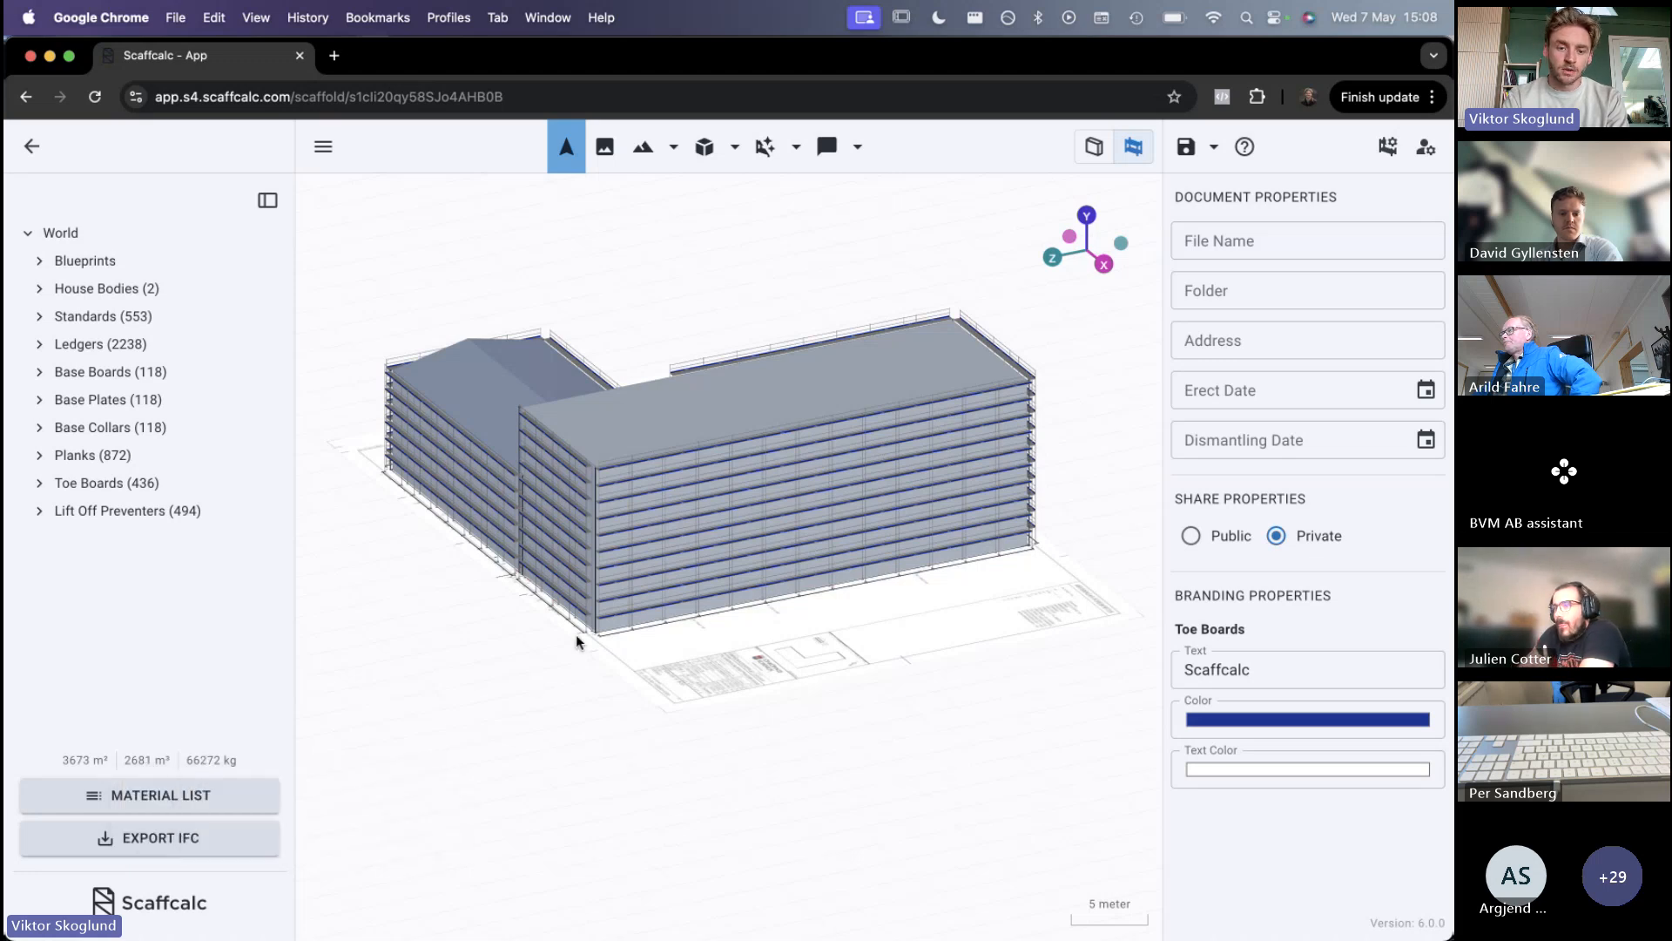
pyautogui.scroll(10, 715, 562)
pyautogui.moveTo(523, 584); pyautogui.dragTo(863, 587, button='middle')
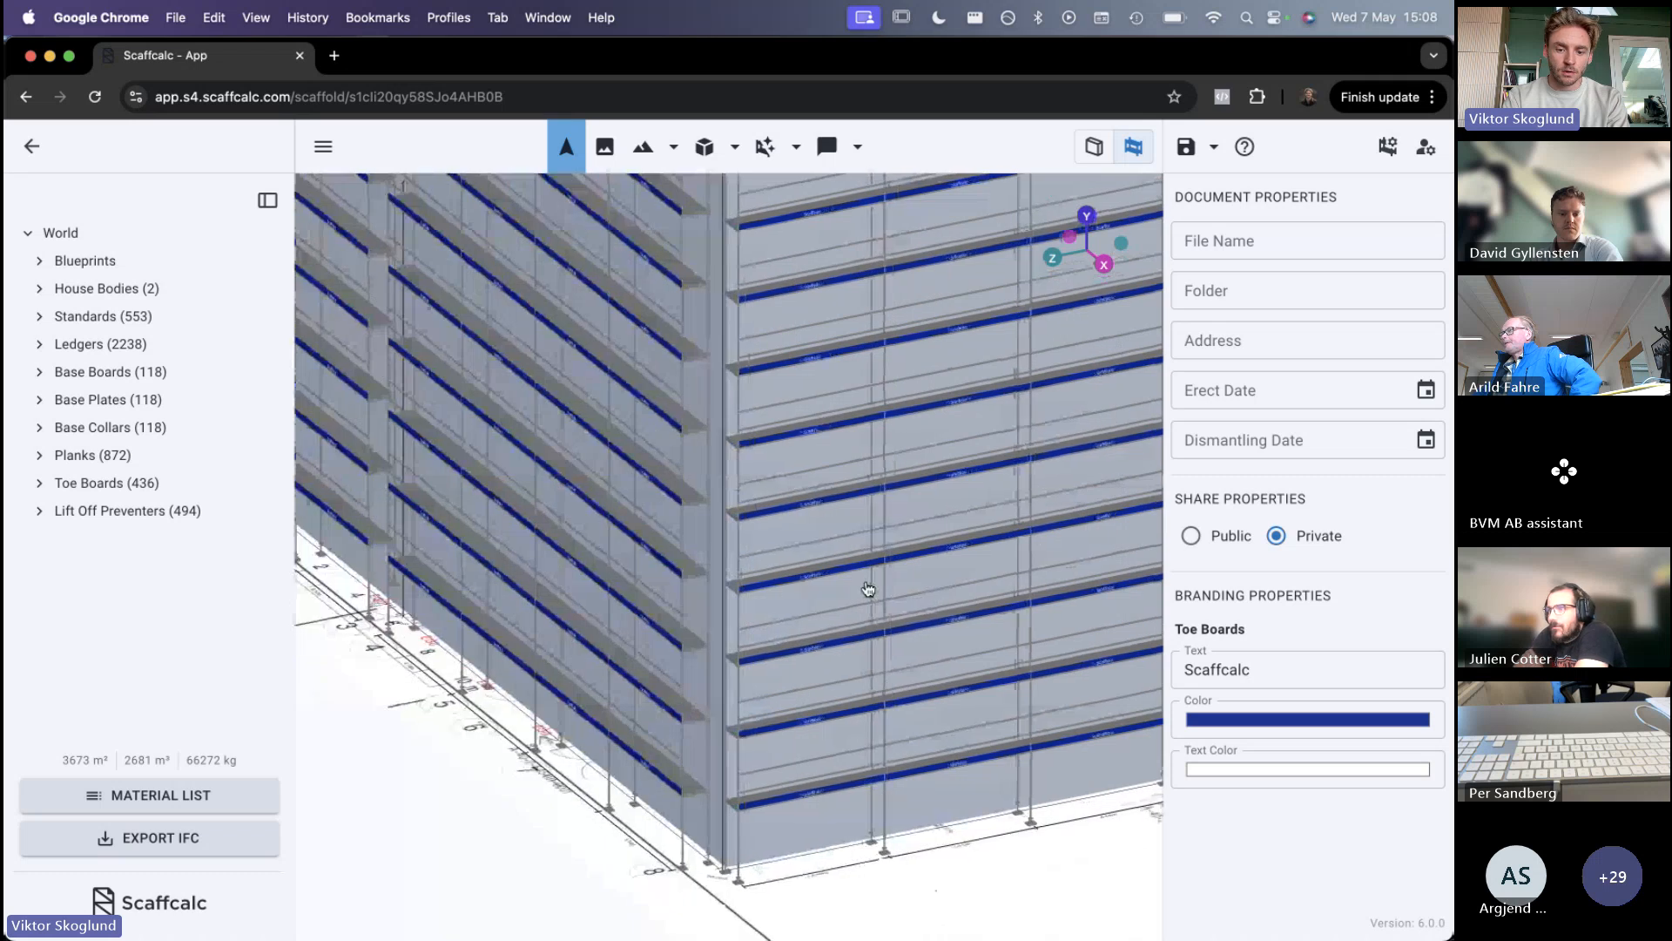
pyautogui.scroll(-10, 869, 588)
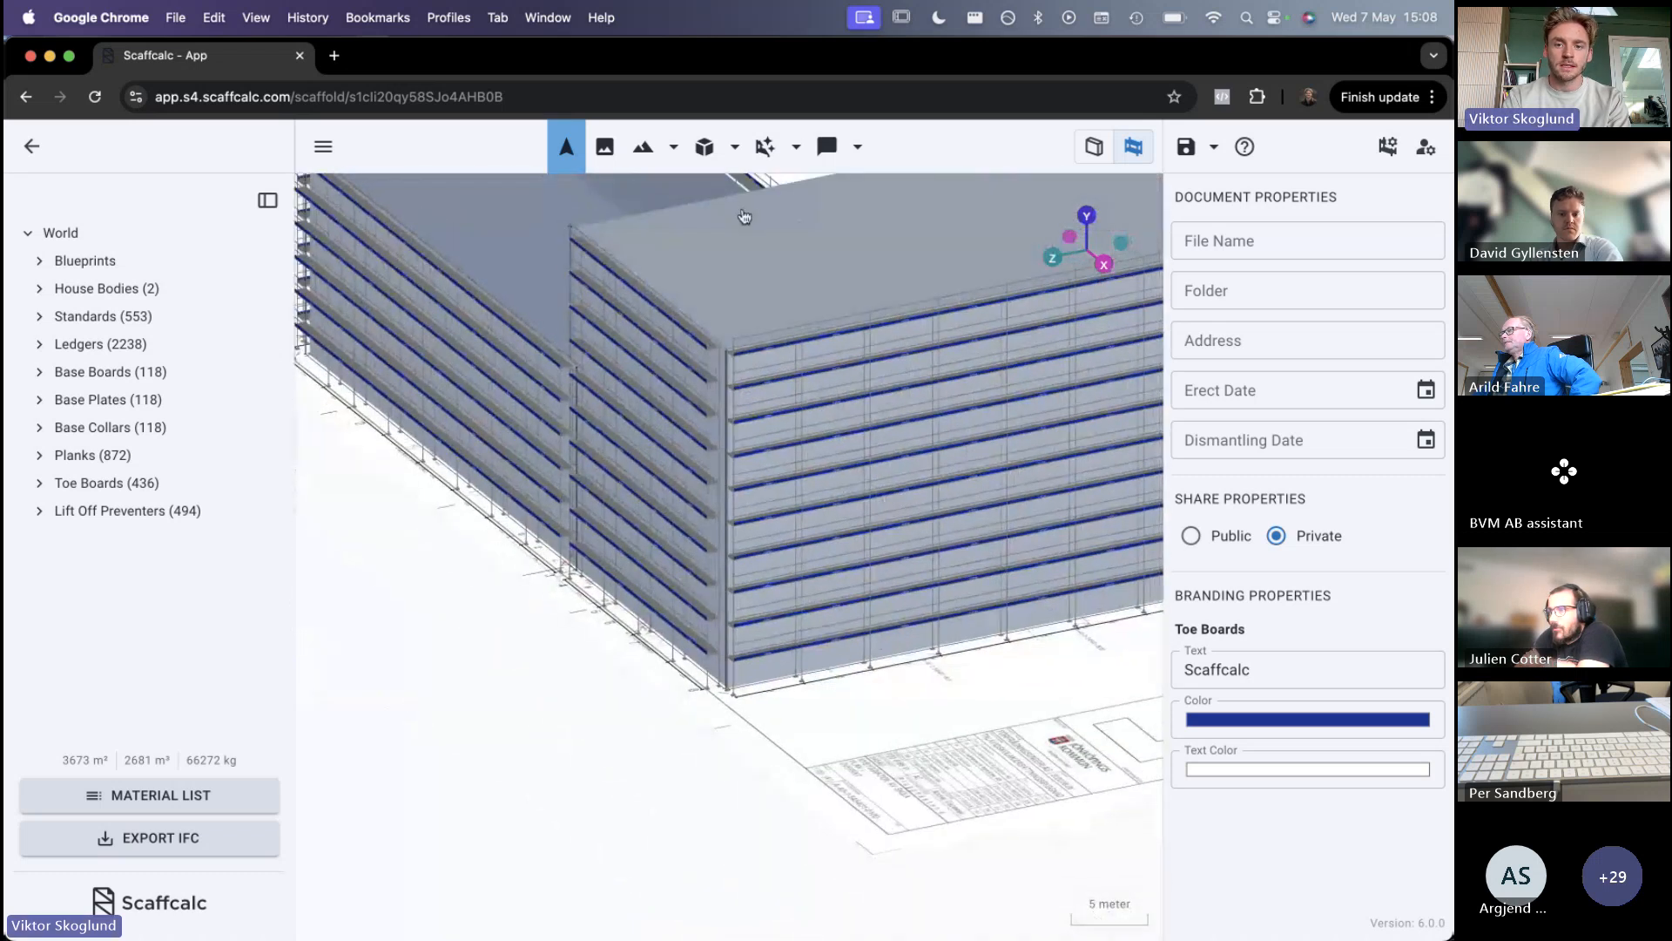
# Place a MJ Gerüst Combi bay, 0.73 m long and 0.73 m wide, at the open outer scaffold corner of the taller house
pyautogui.click(797, 146)
pyautogui.click(756, 202)
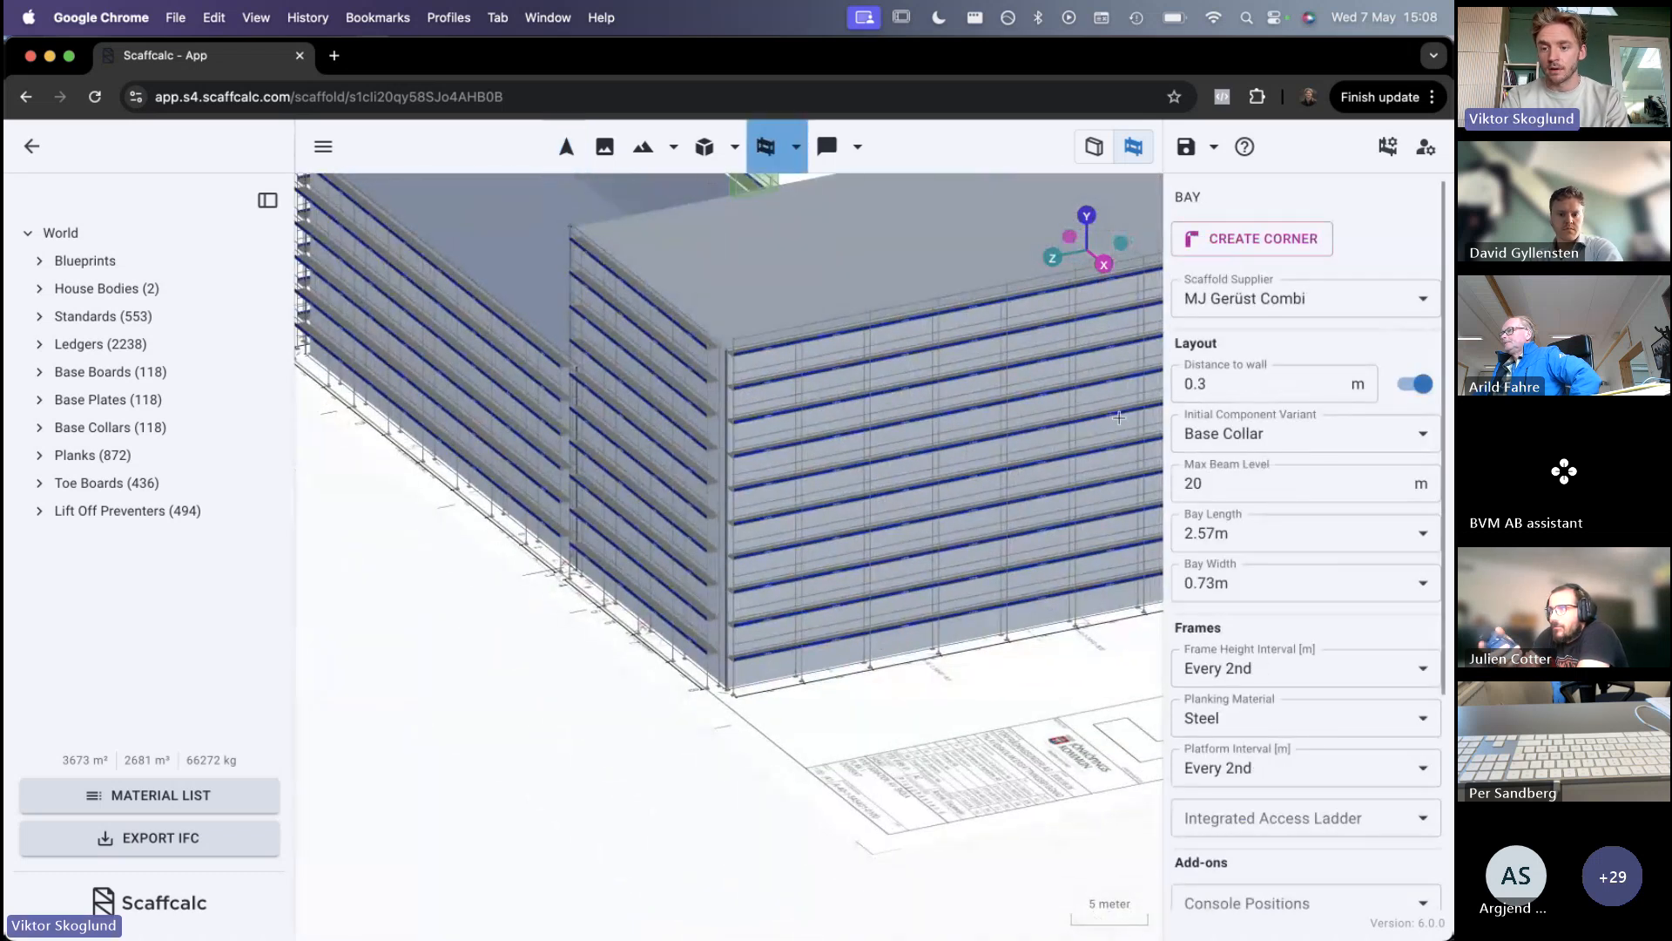
pyautogui.click(1216, 536)
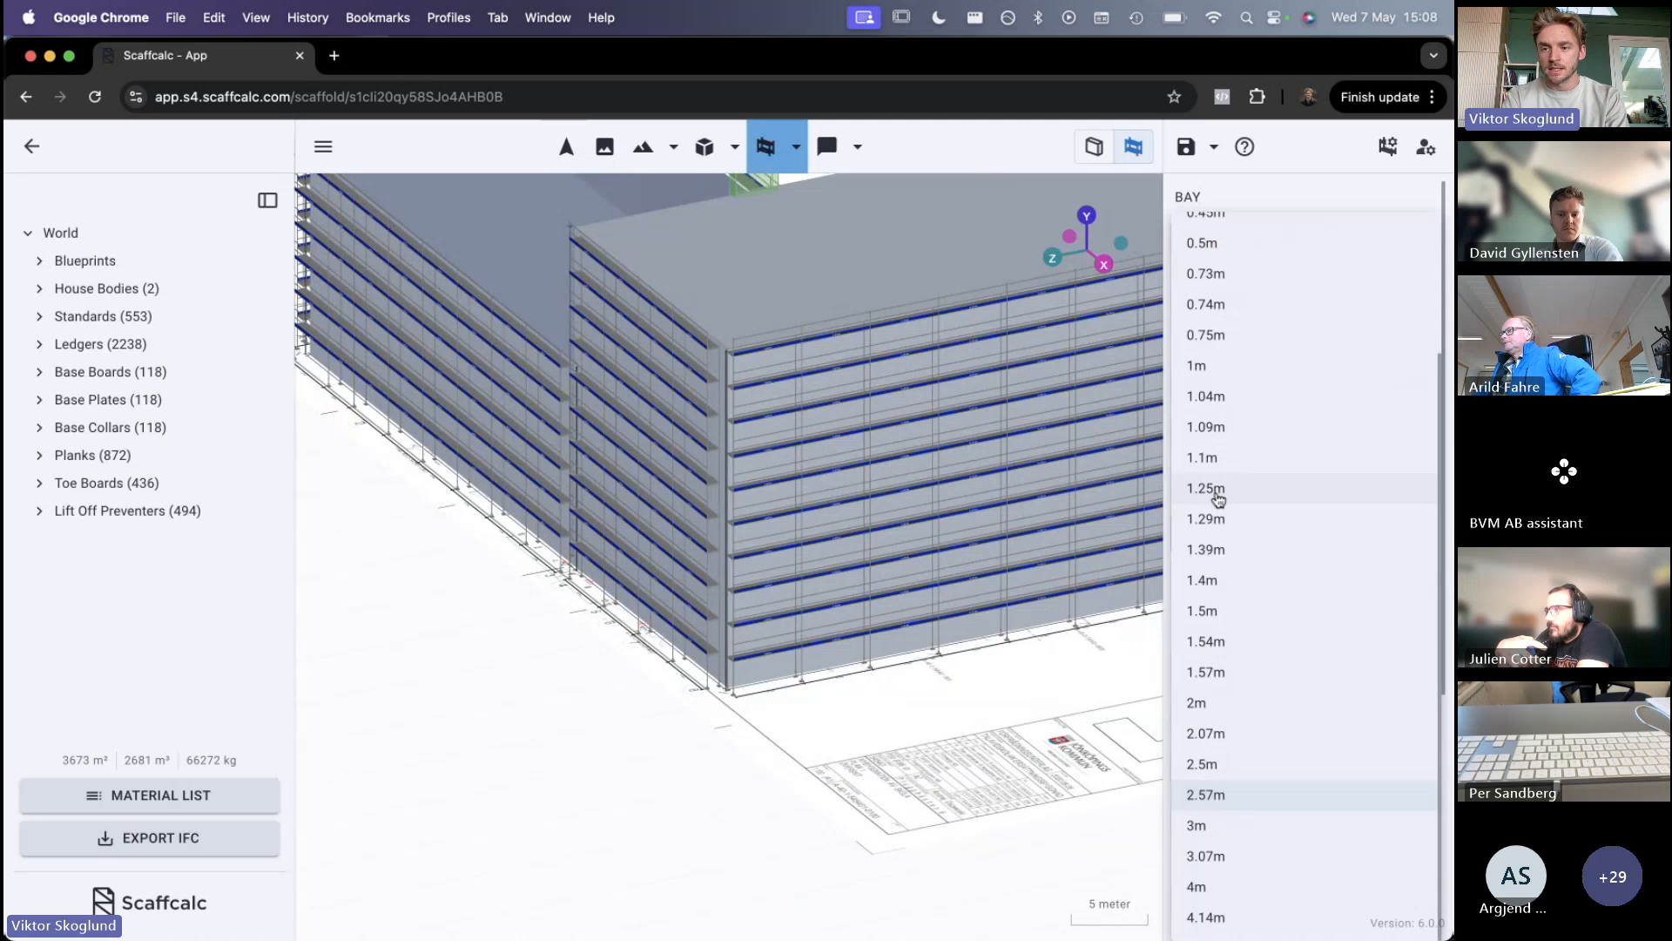
pyautogui.click(1210, 273)
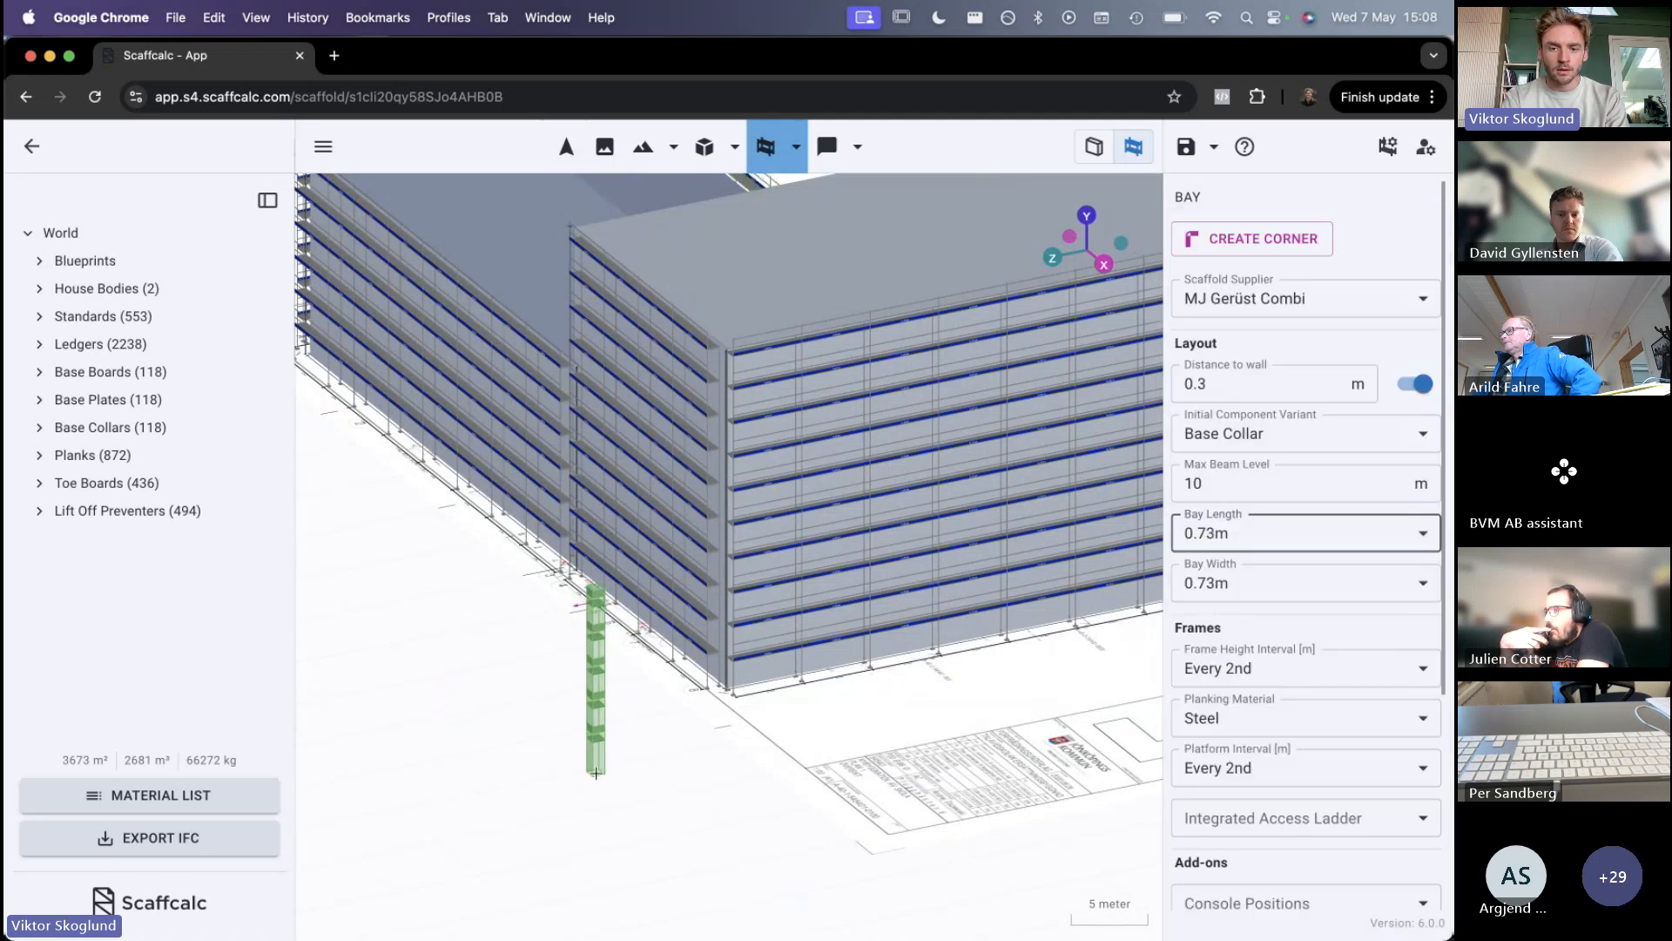
pyautogui.click(1090, 151)
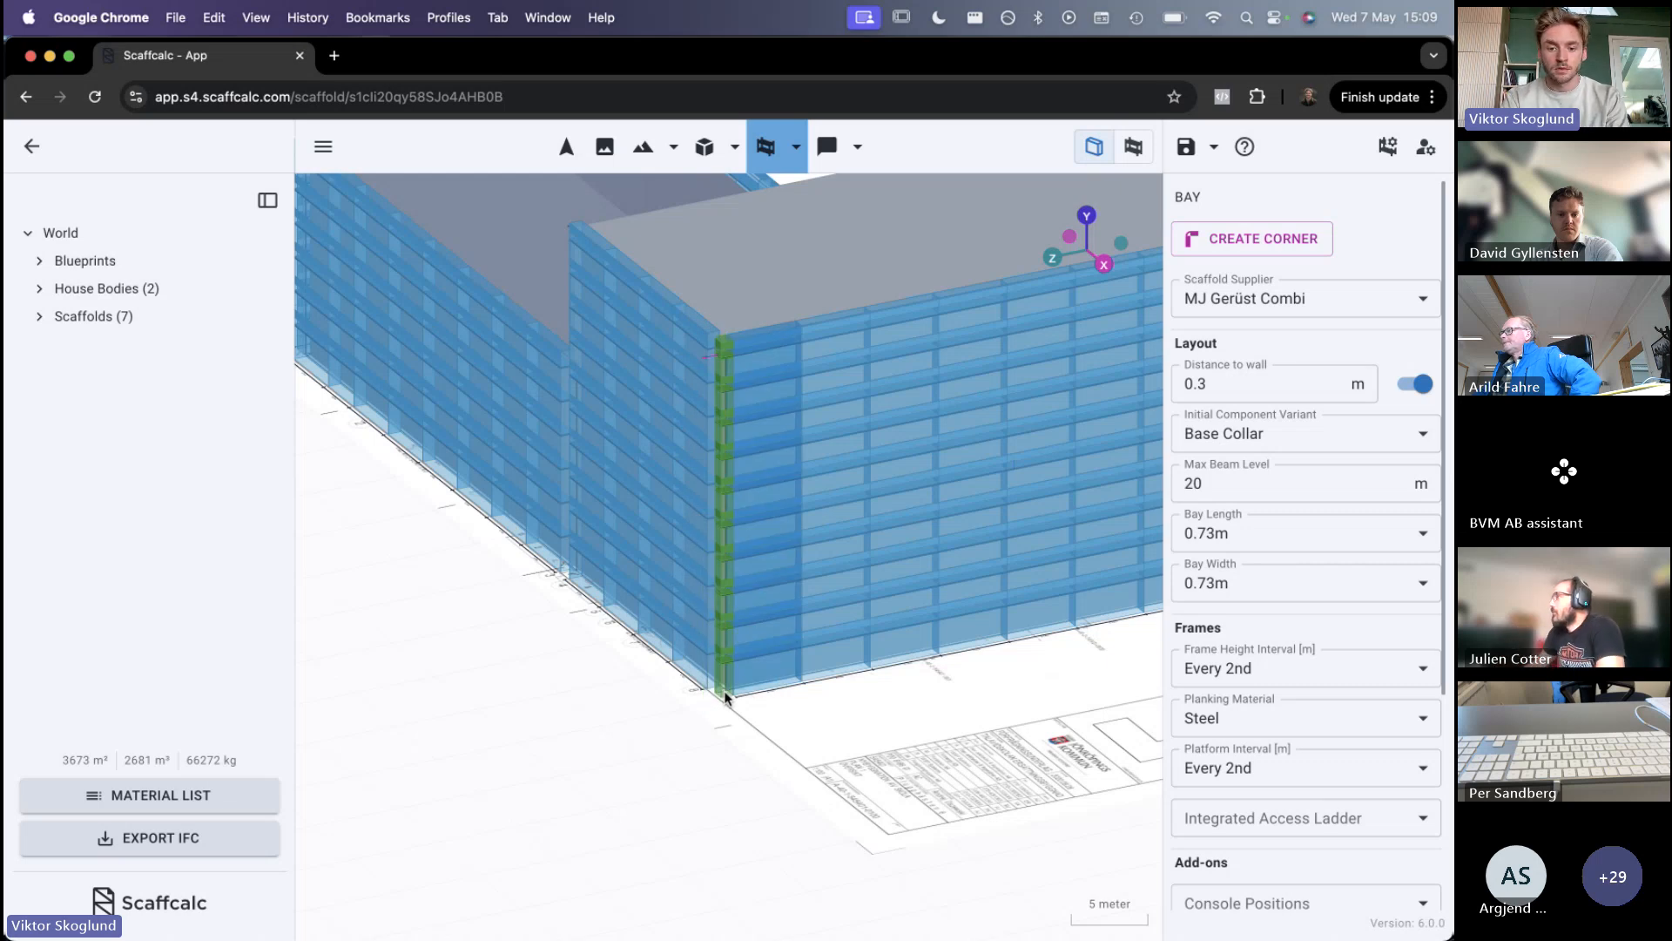
pyautogui.click(725, 697)
pyautogui.press('Escape')
# Move the whole scaffold on the taller house's short end wall against the corner bay so they join, and show it in component mode
pyautogui.click(688, 658)
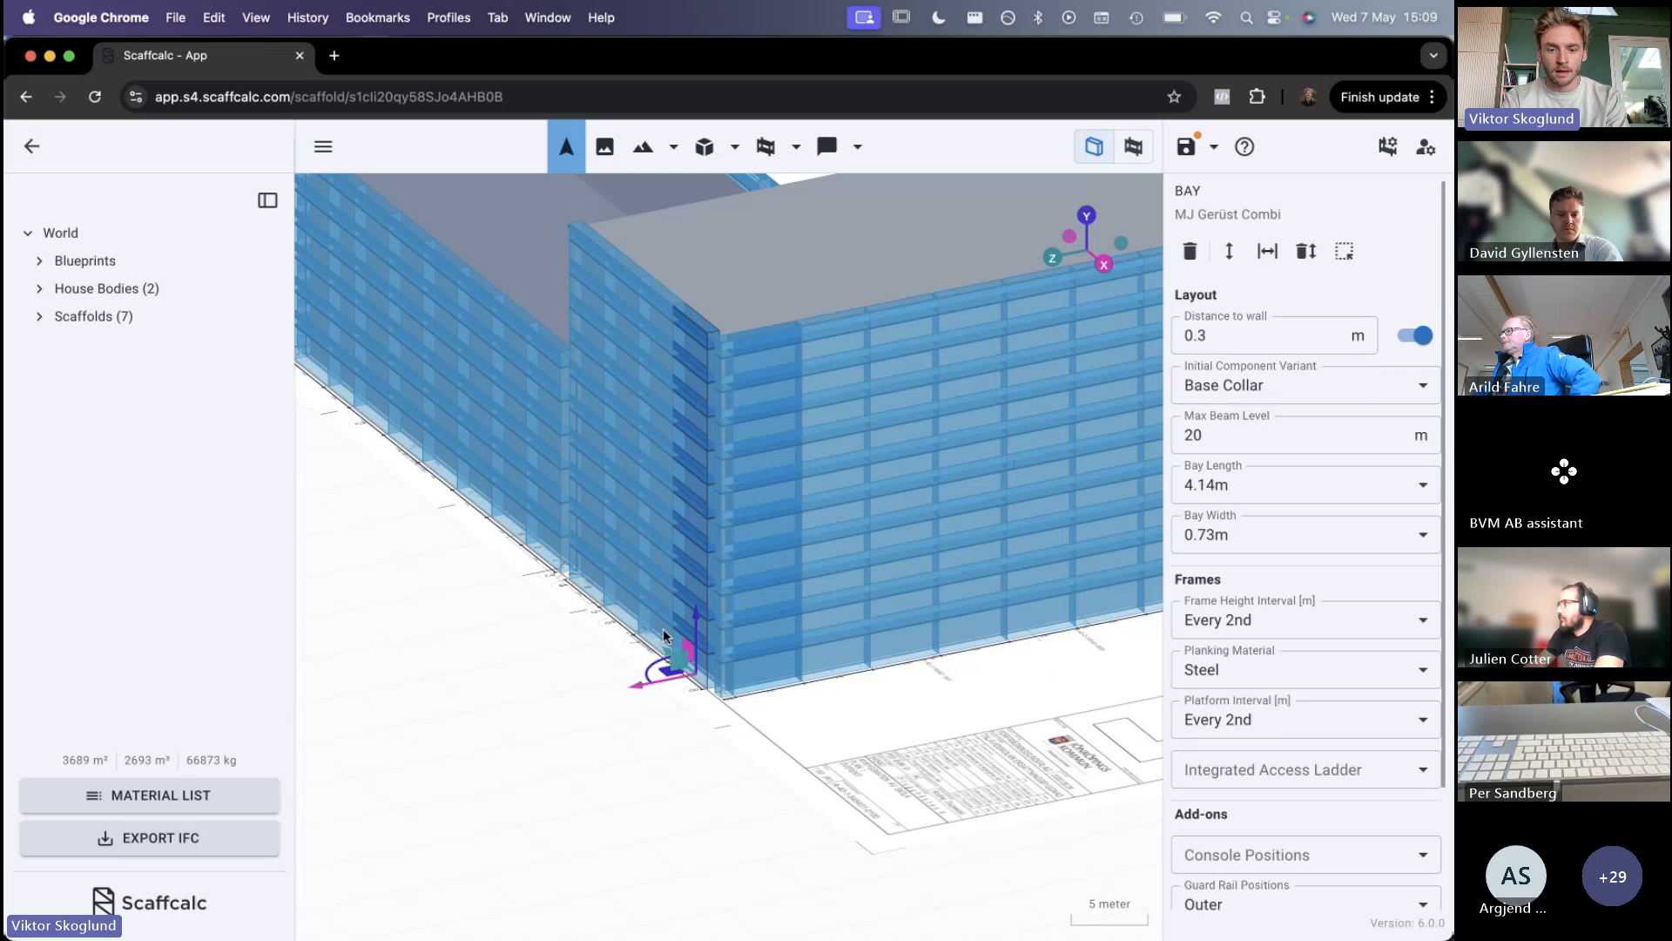
pyautogui.click(624, 591)
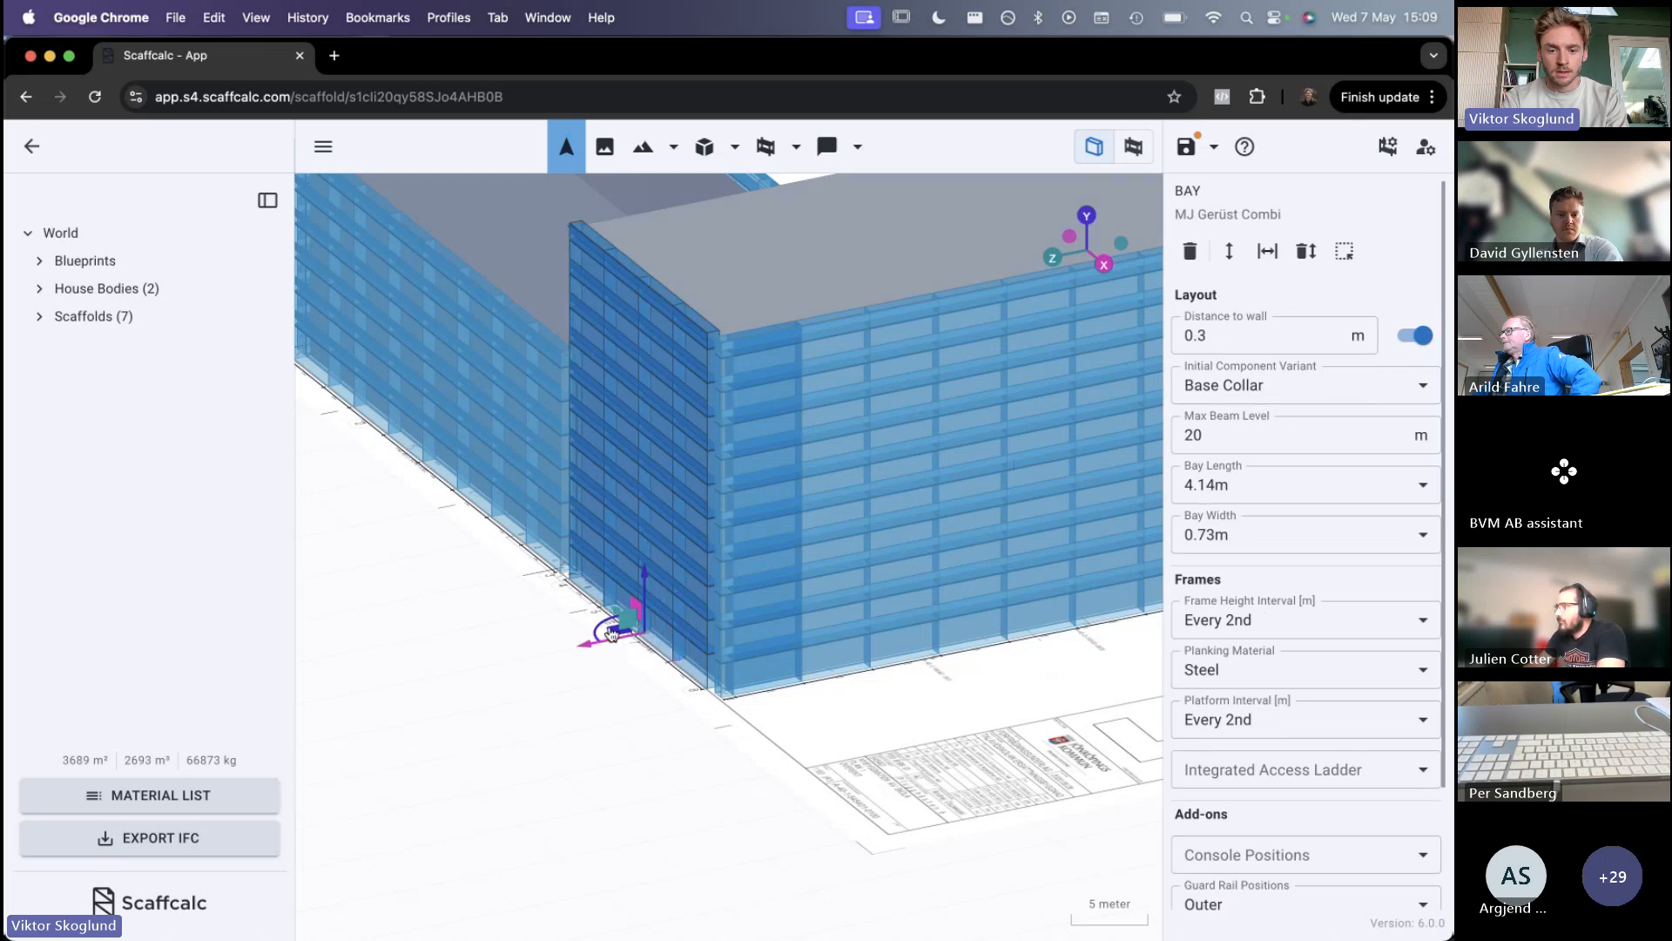
pyautogui.moveTo(615, 639); pyautogui.dragTo(623, 651)
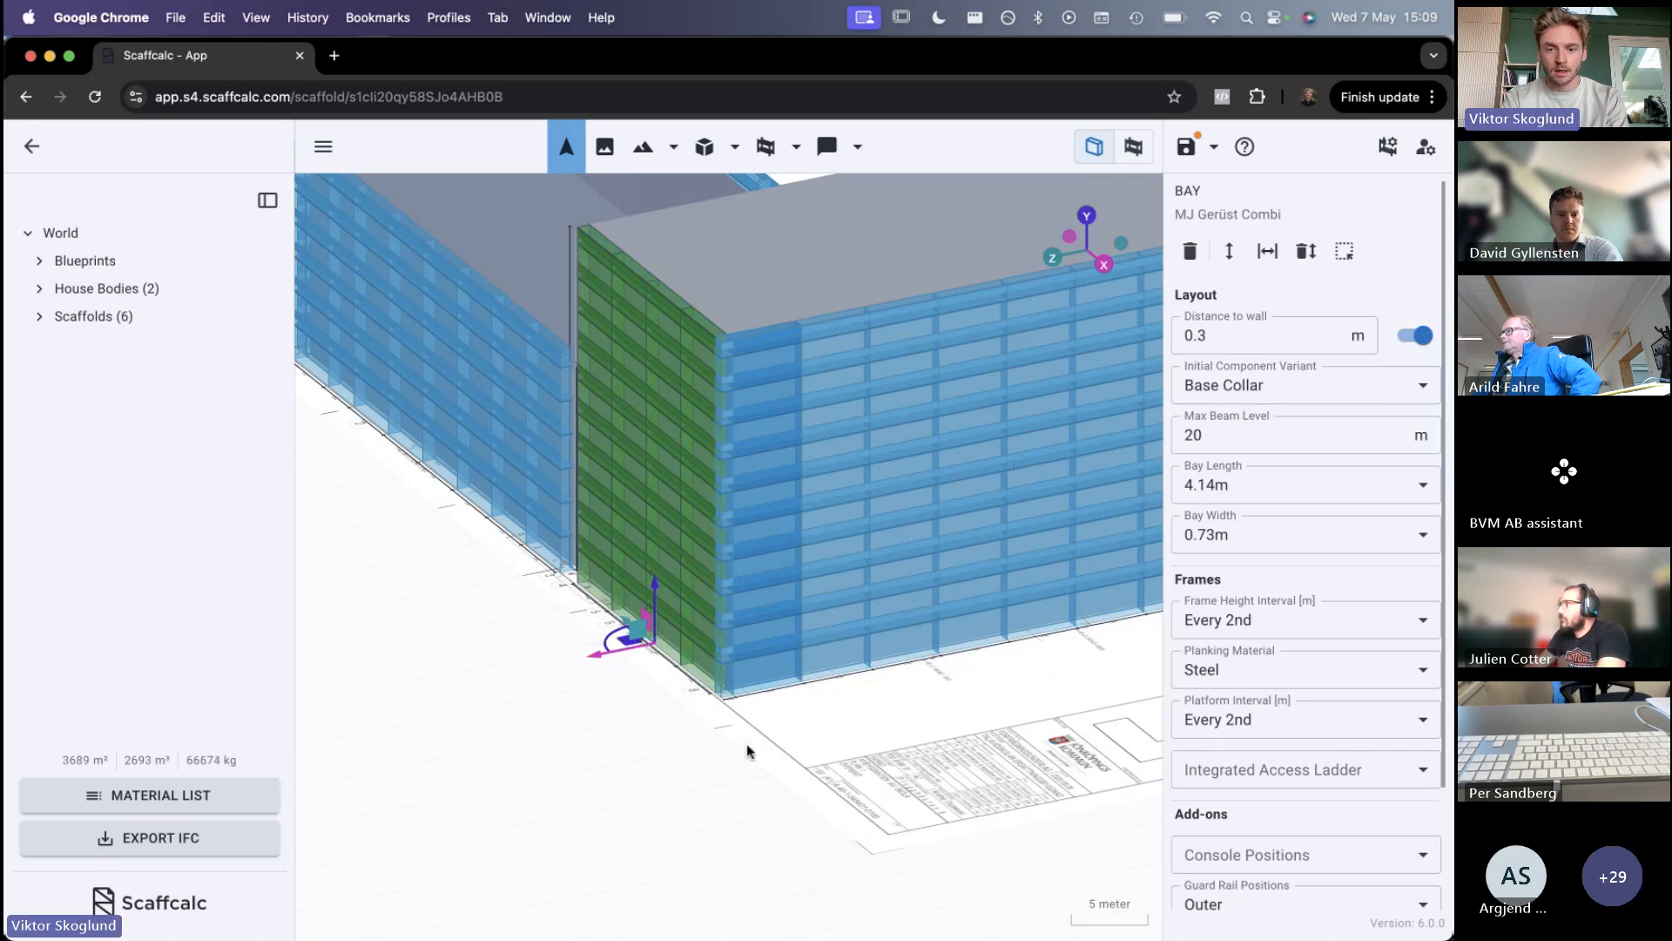
pyautogui.scroll(5, 747, 750)
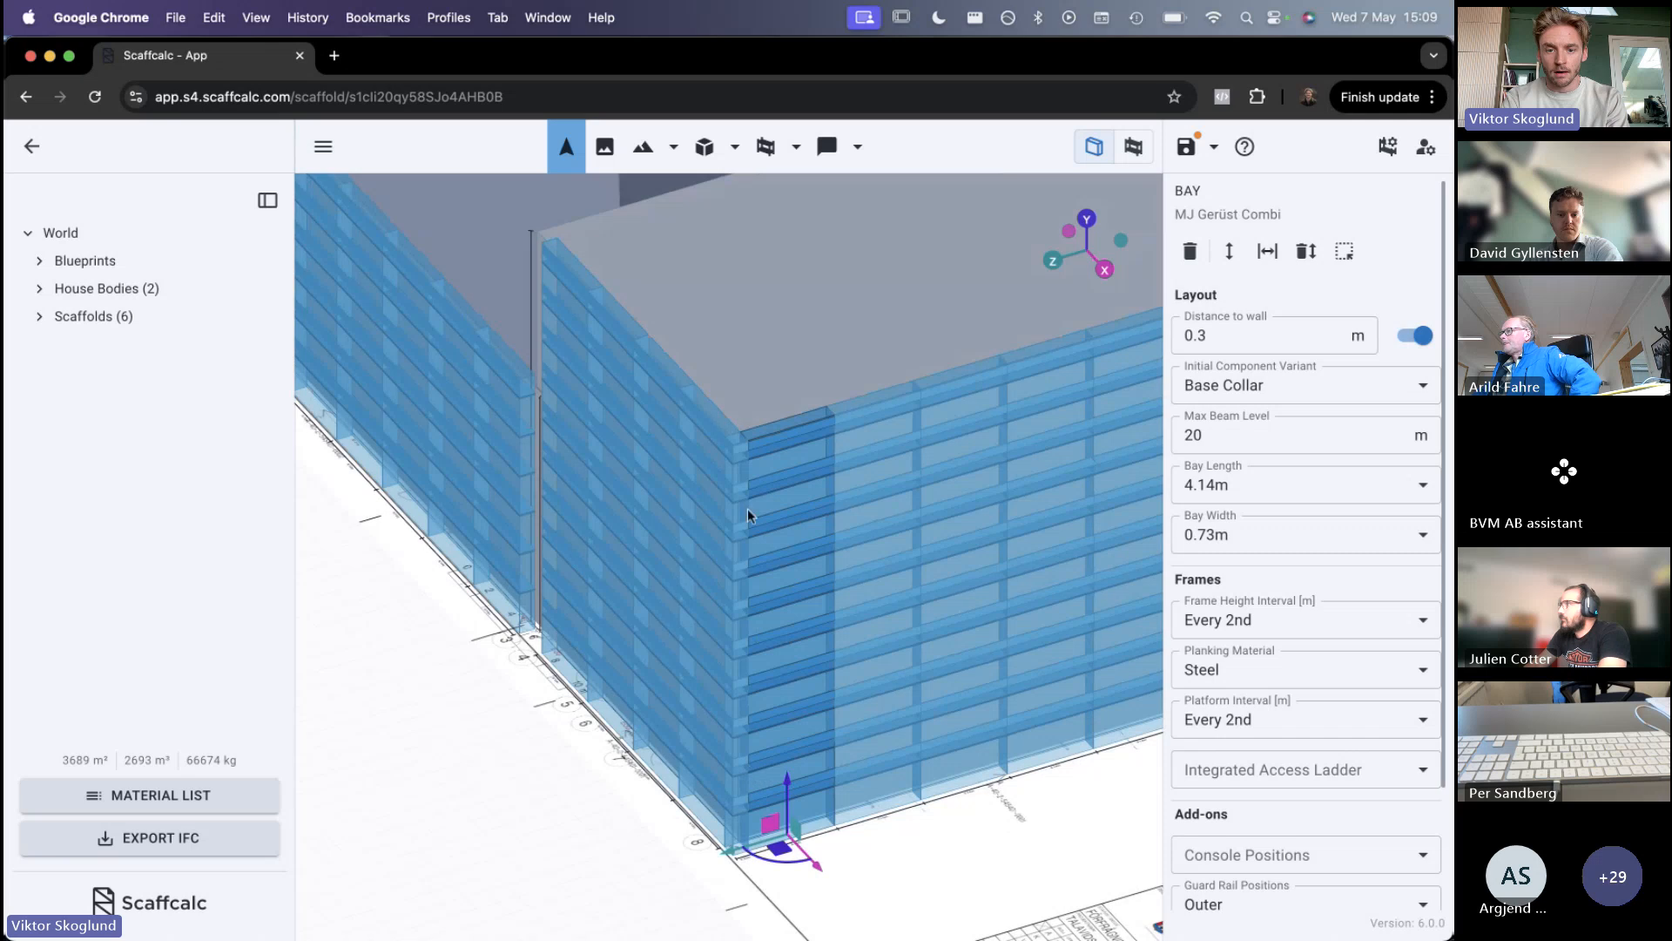
pyautogui.click(712, 409)
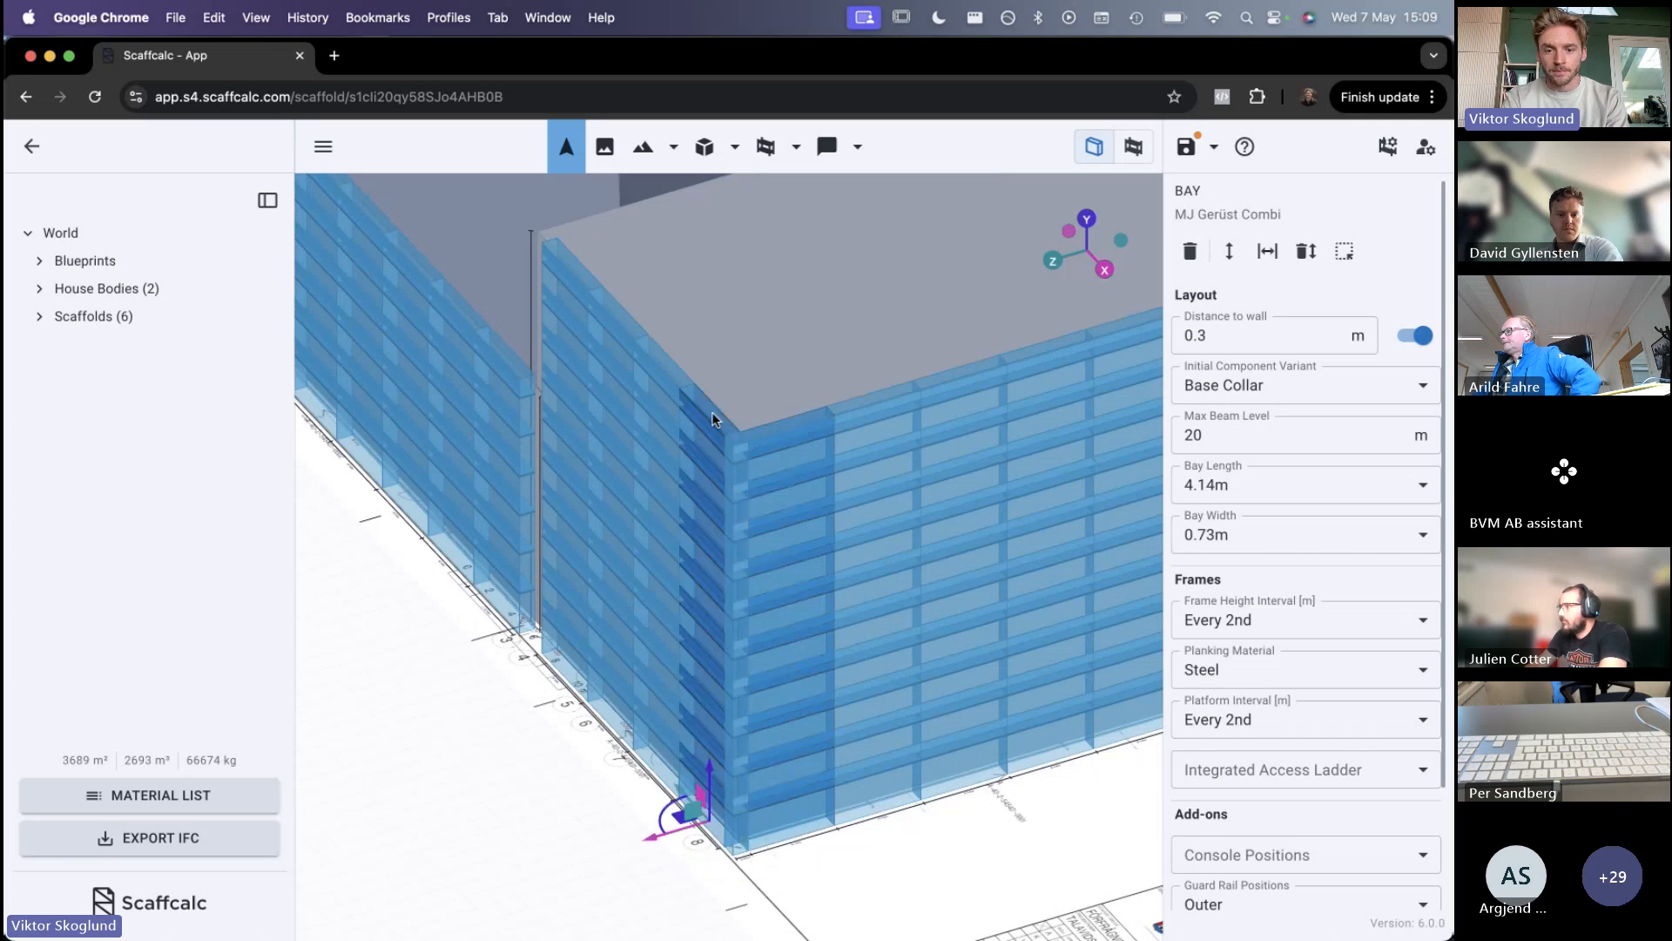
pyautogui.scroll(-5, 766, 384)
pyautogui.click(909, 319)
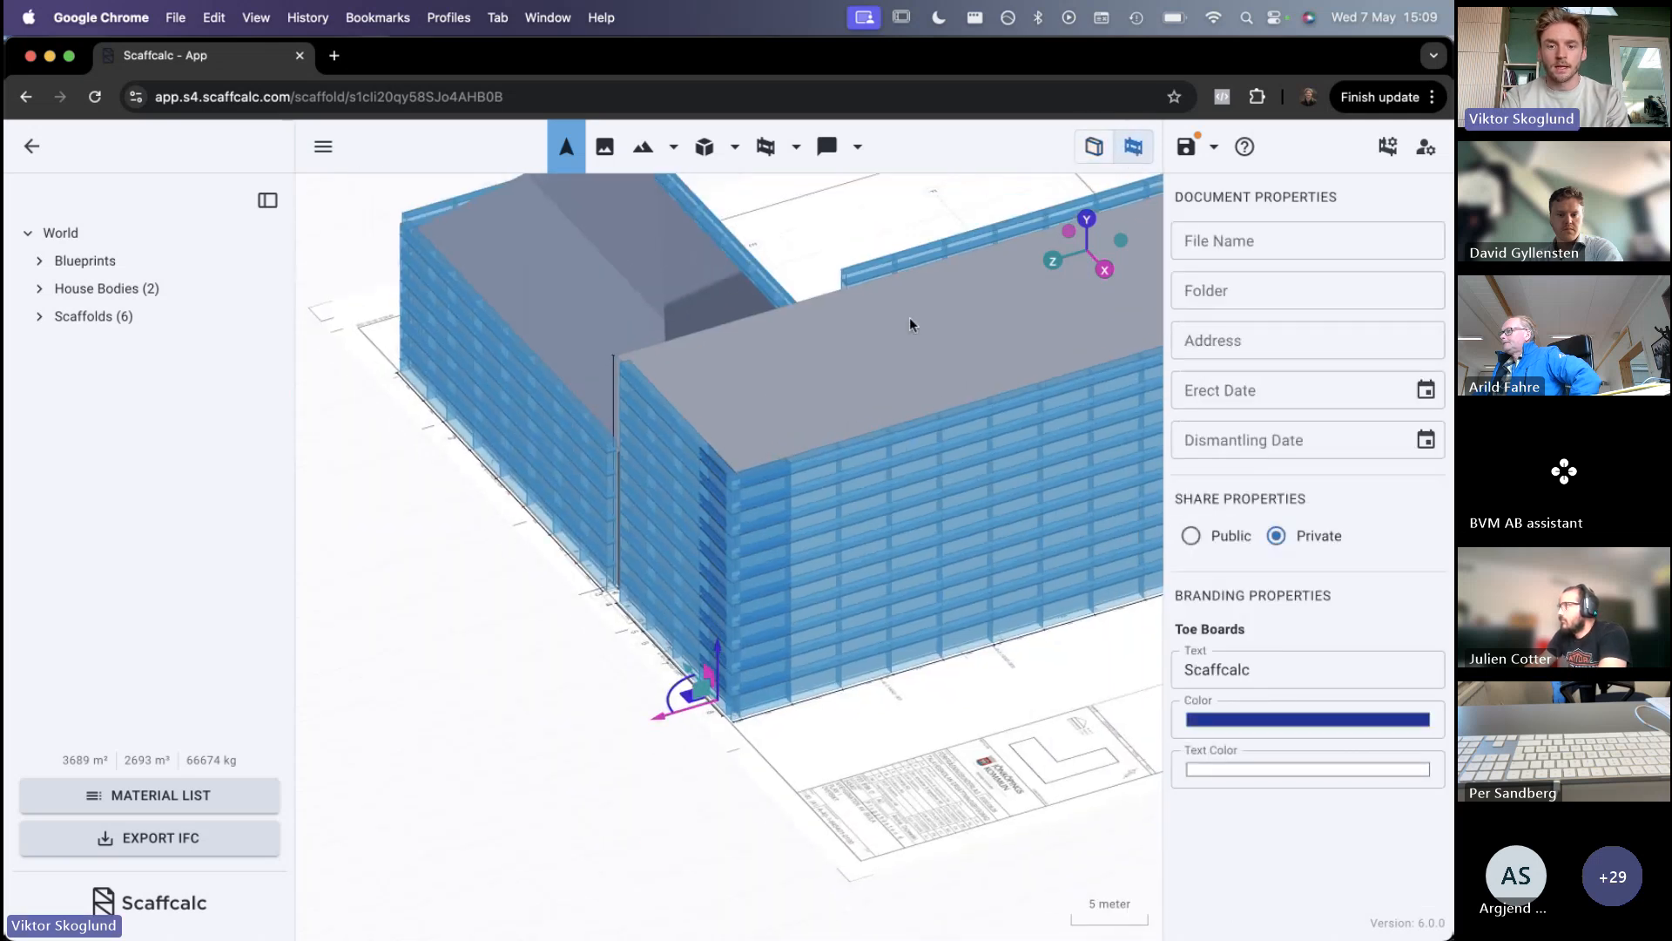
# Add the comment "Bridge over shop entrance" at the lower part of the taller house's long facade and save the model
pyautogui.moveTo(517, 722); pyautogui.dragTo(676, 728)
pyautogui.scroll(-10, 734, 704)
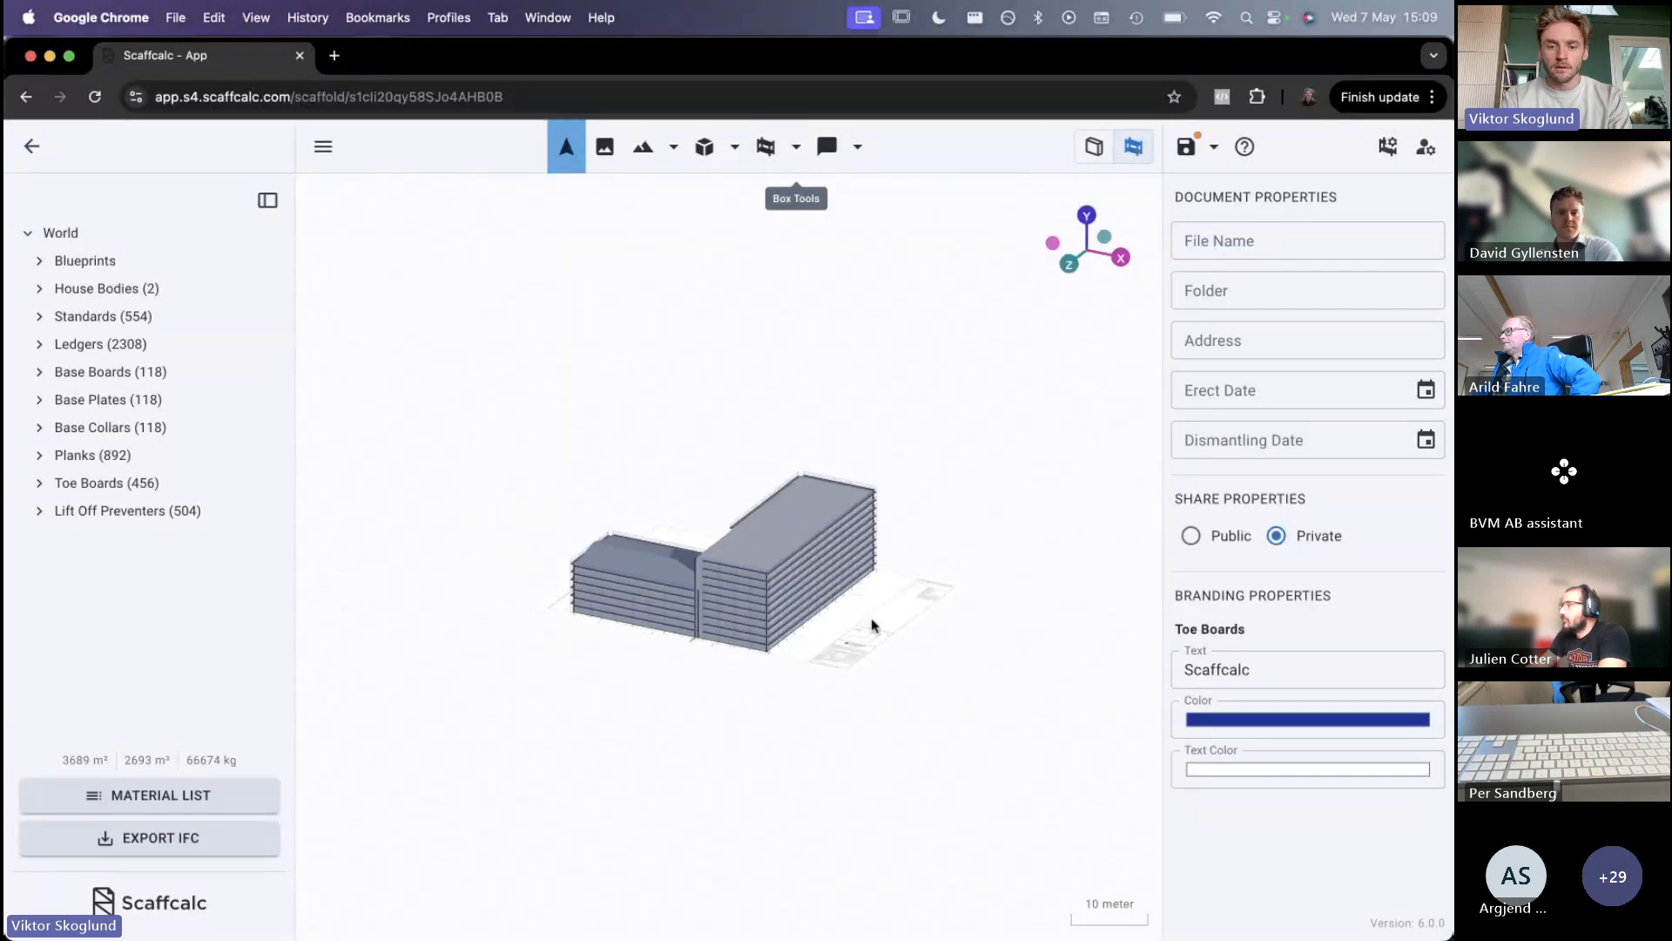
pyautogui.scroll(10, 881, 777)
pyautogui.scroll(10, 850, 702)
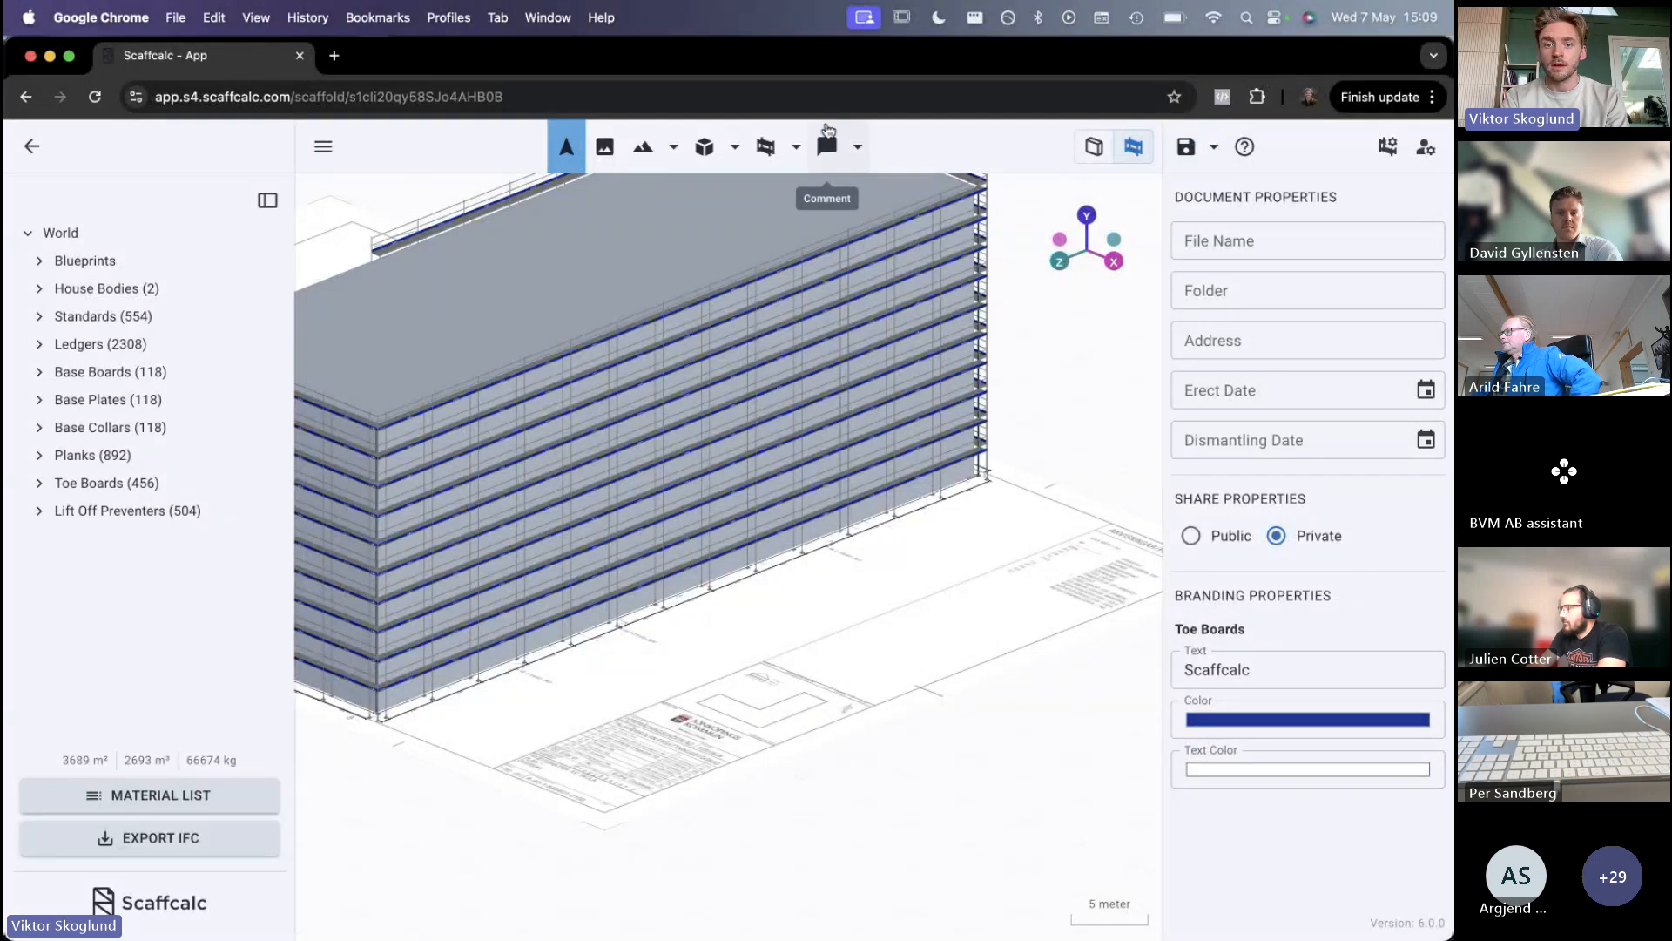
pyautogui.click(828, 149)
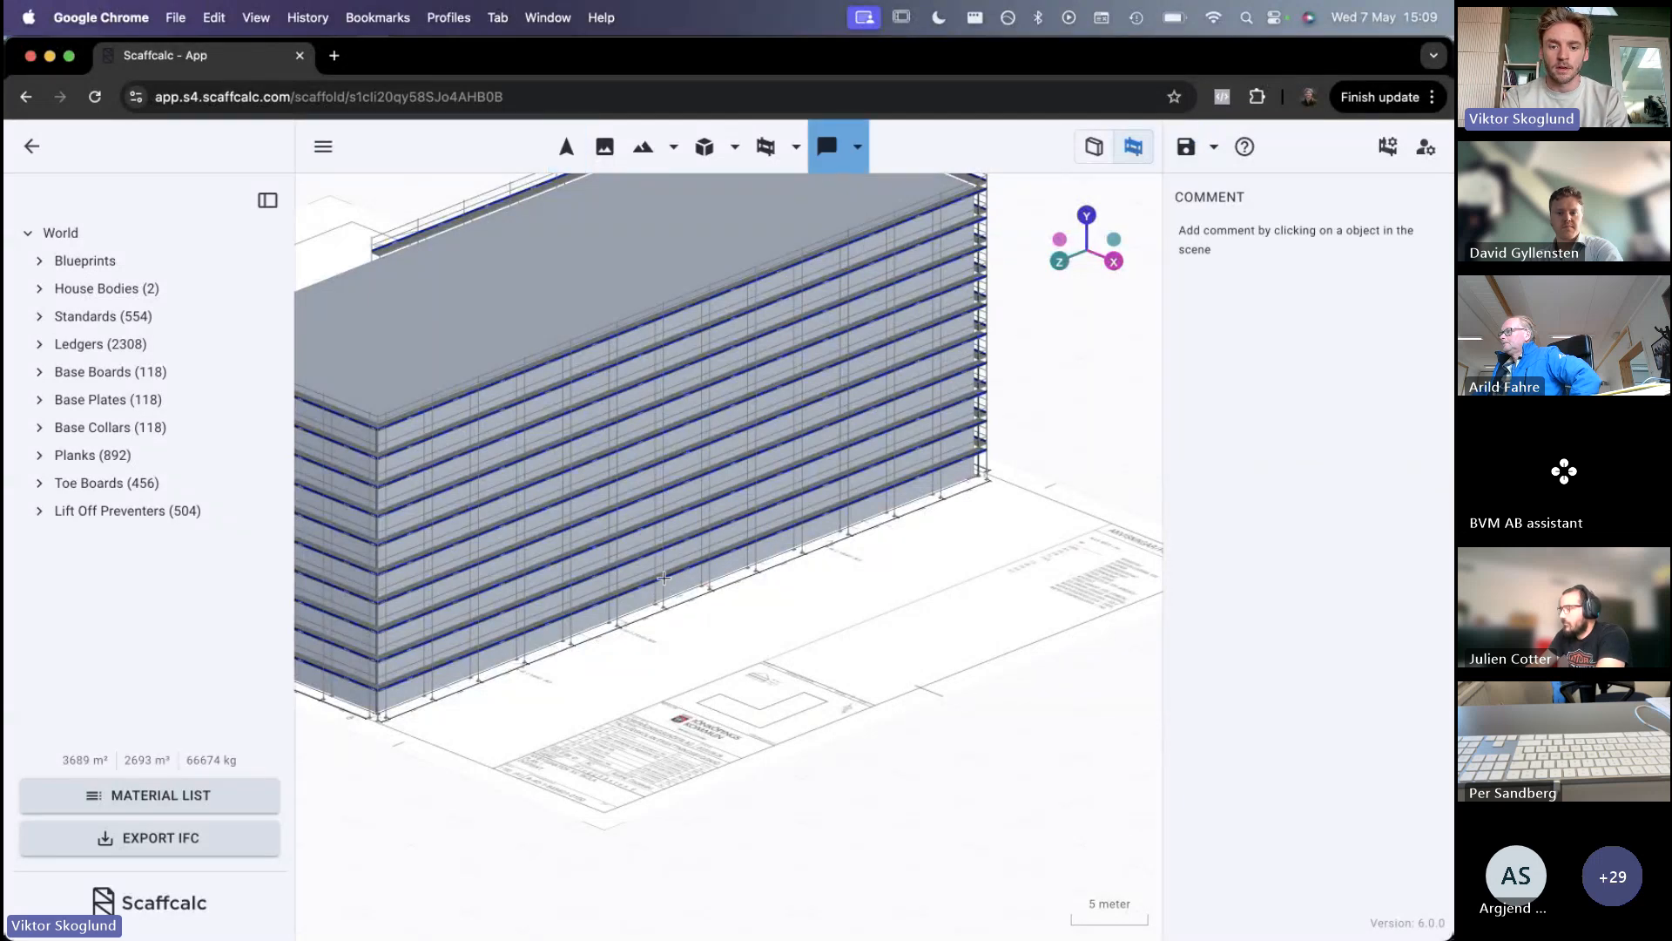
pyautogui.click(666, 575)
pyautogui.scroll(8, 666, 573)
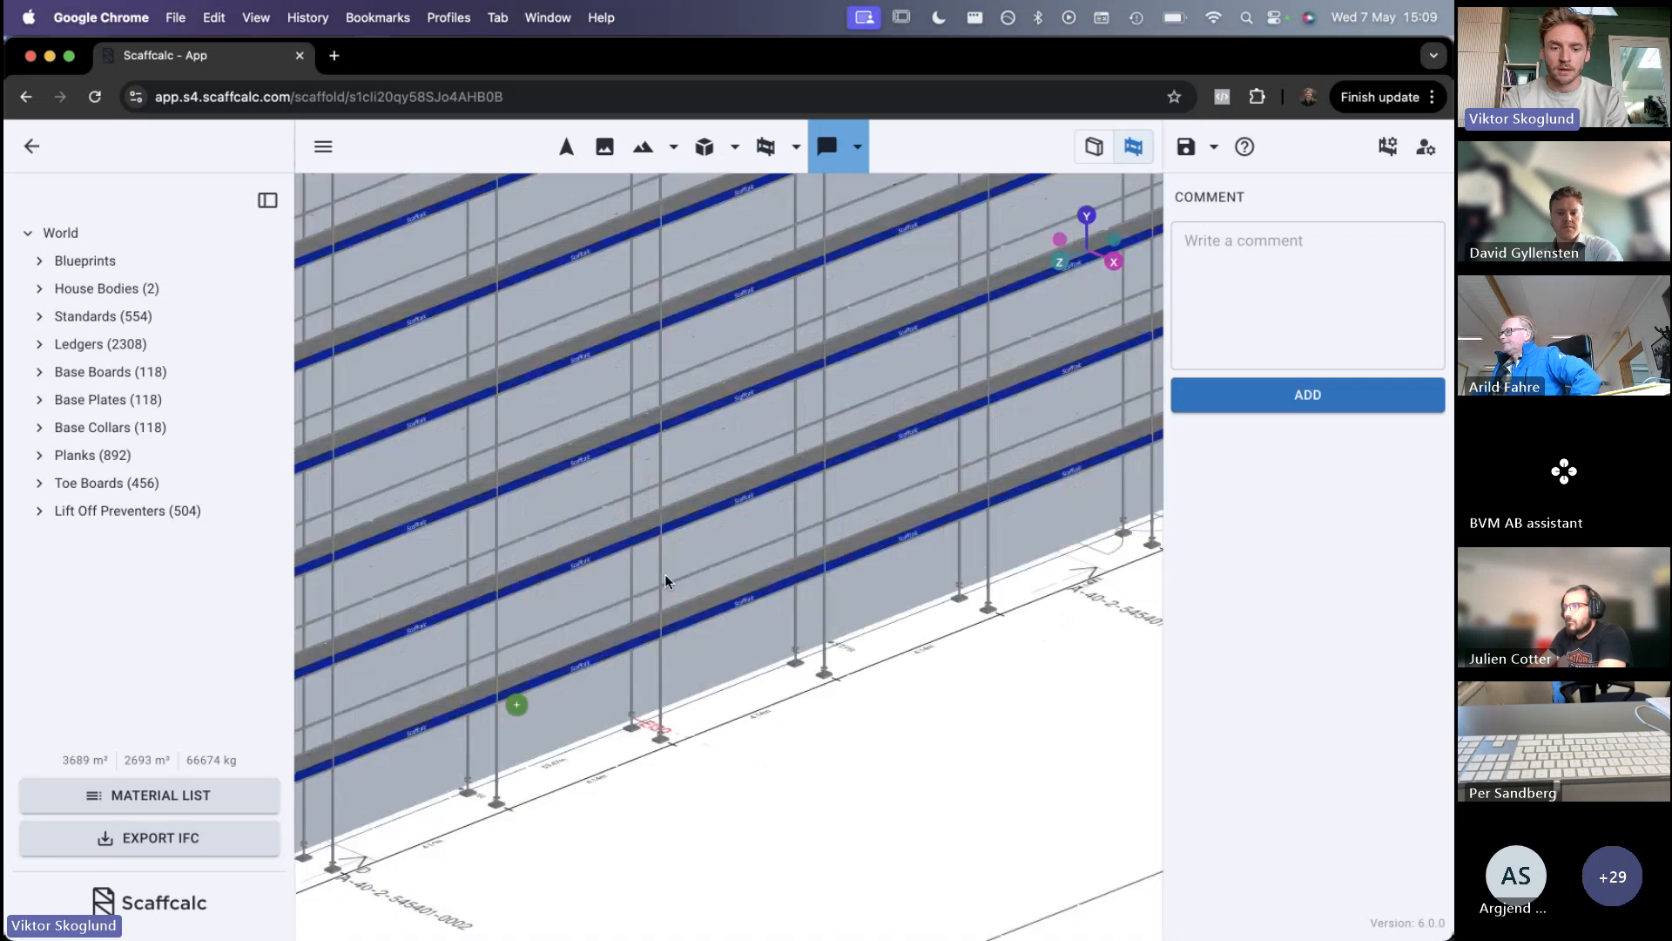
pyautogui.click(1226, 332)
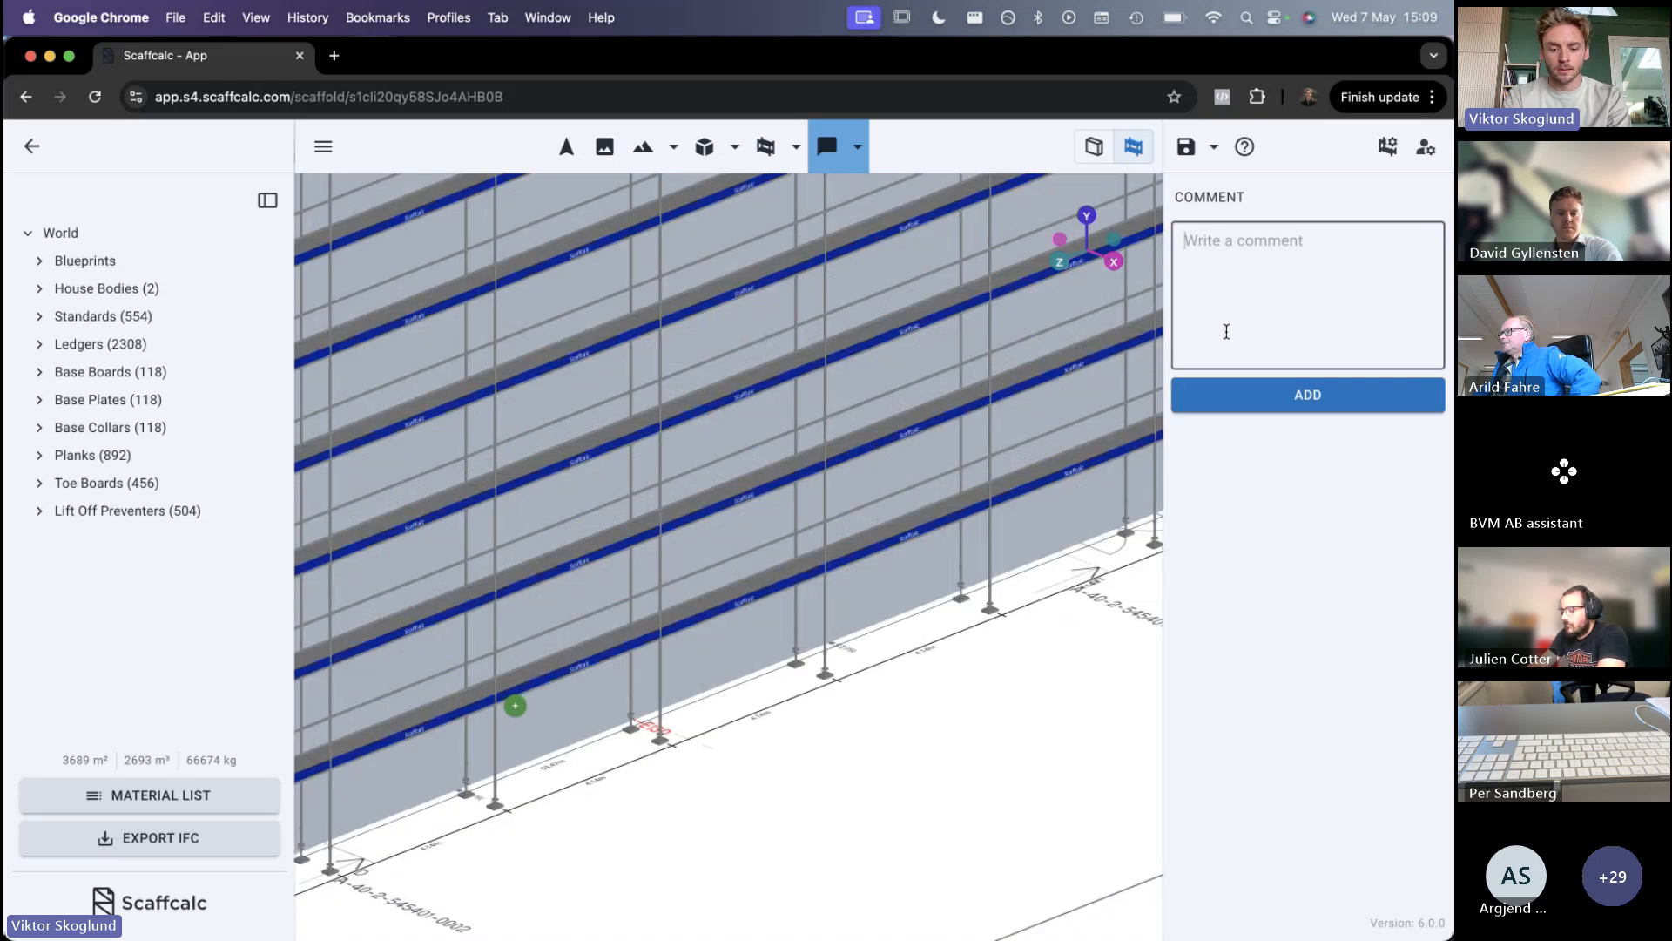
pyautogui.write('Bridge over sh')
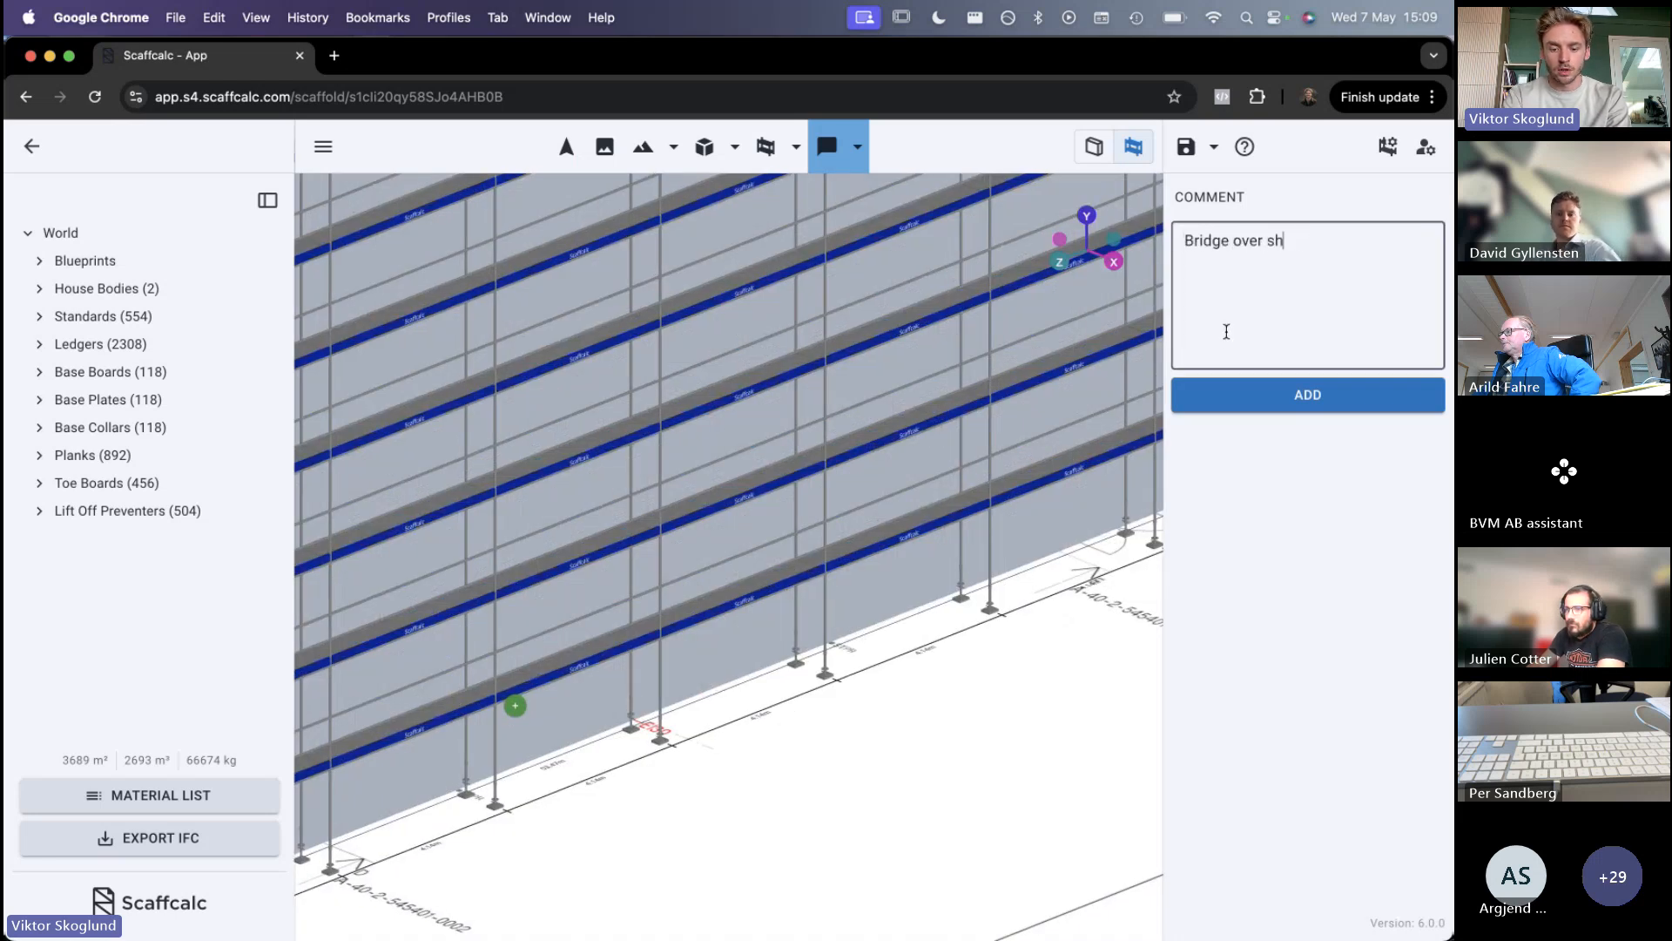
pyautogui.write('op entrance')
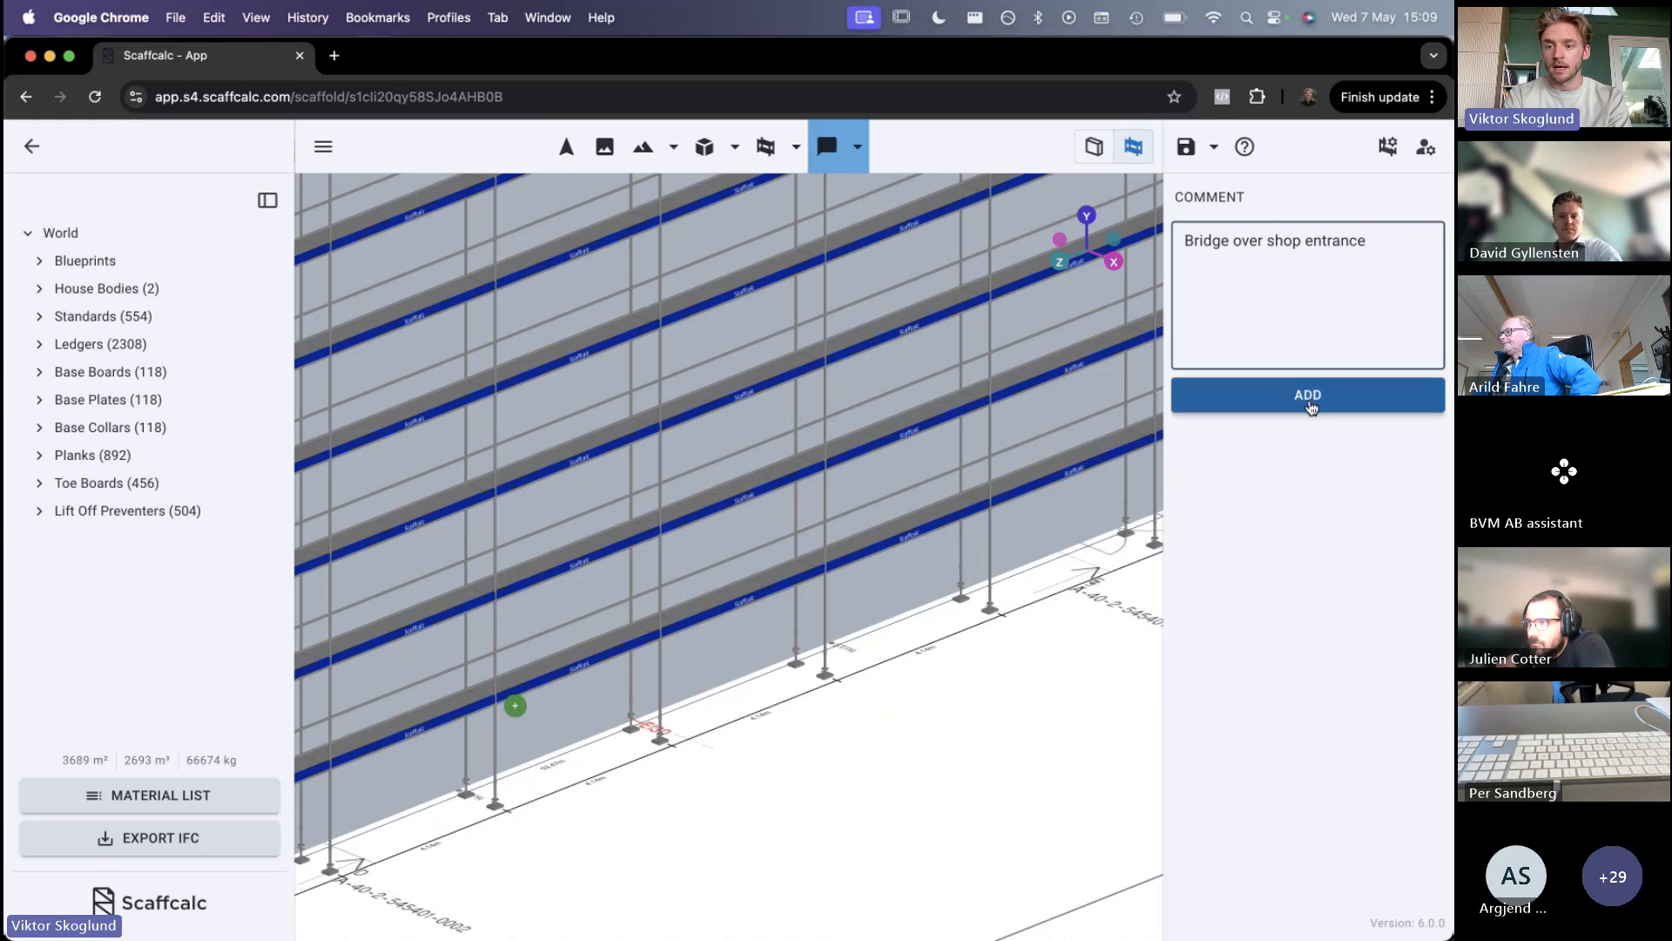
pyautogui.click(1309, 404)
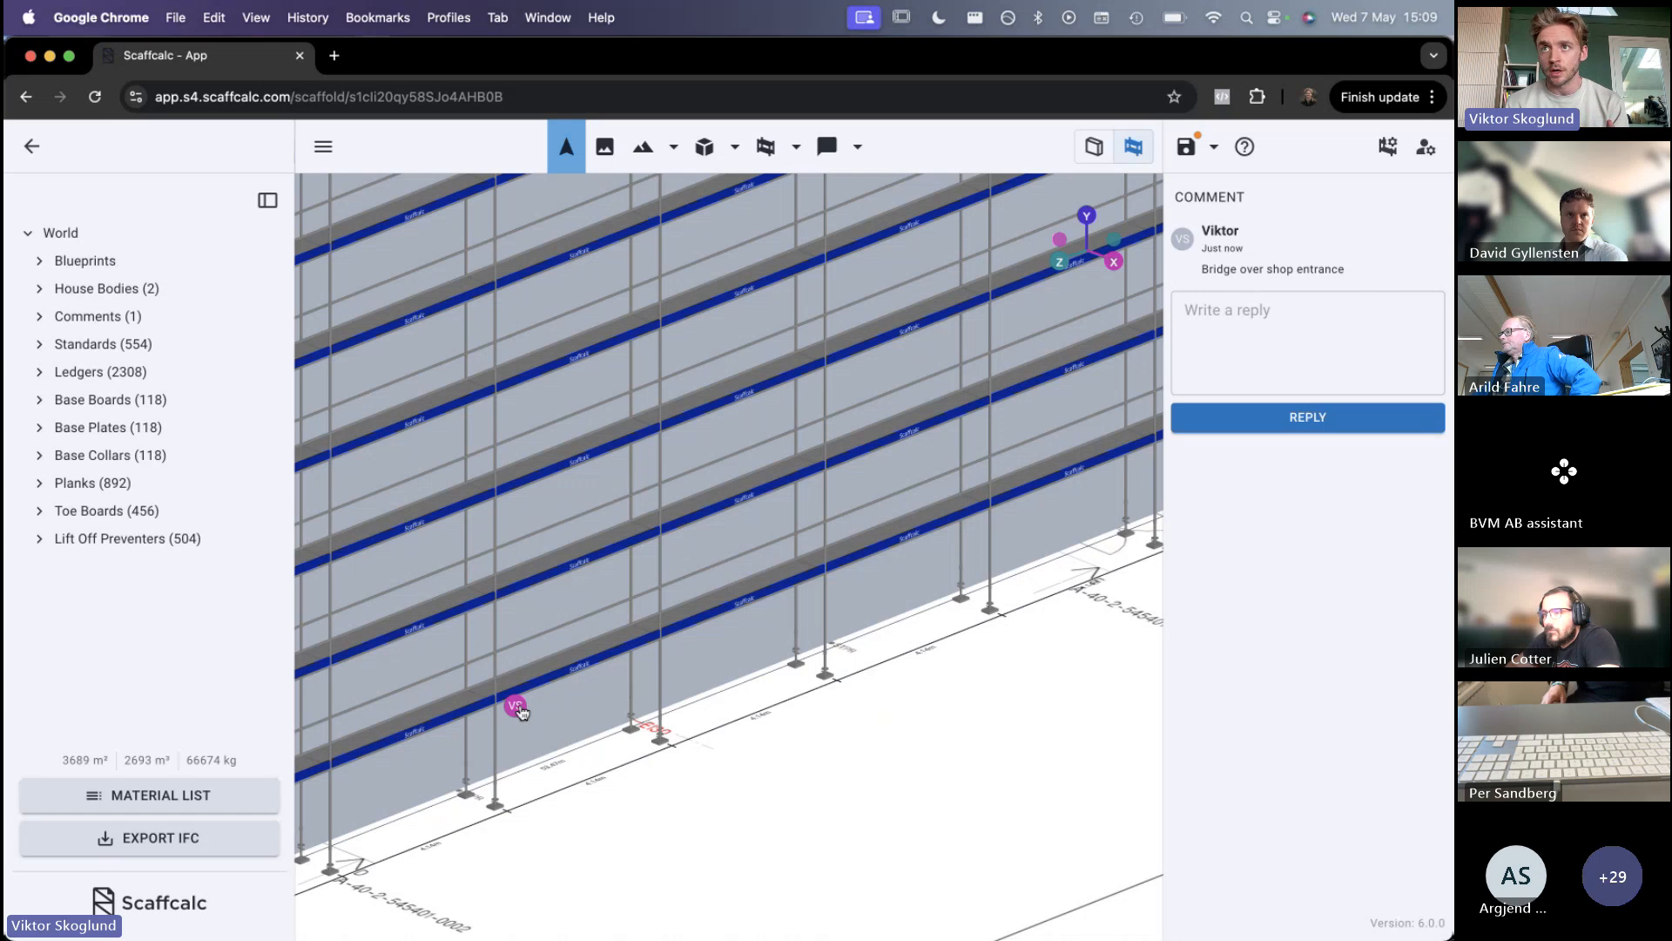
pyautogui.click(1179, 162)
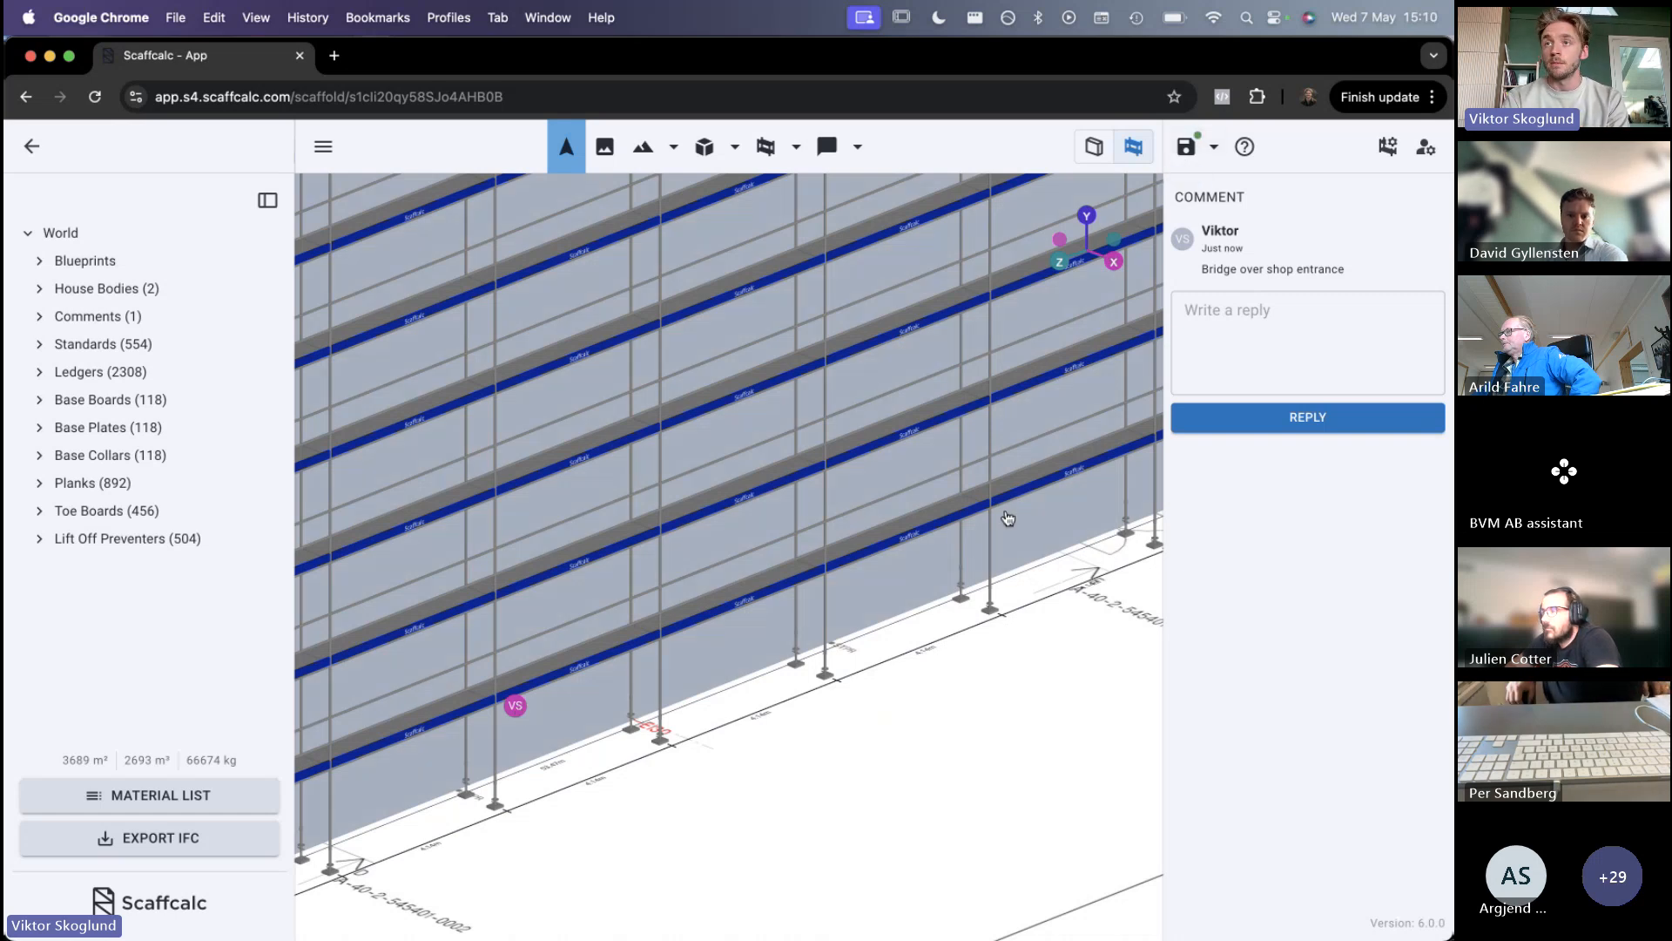
# Try "Client name" as the branding text on the toe boards
pyautogui.click(741, 601)
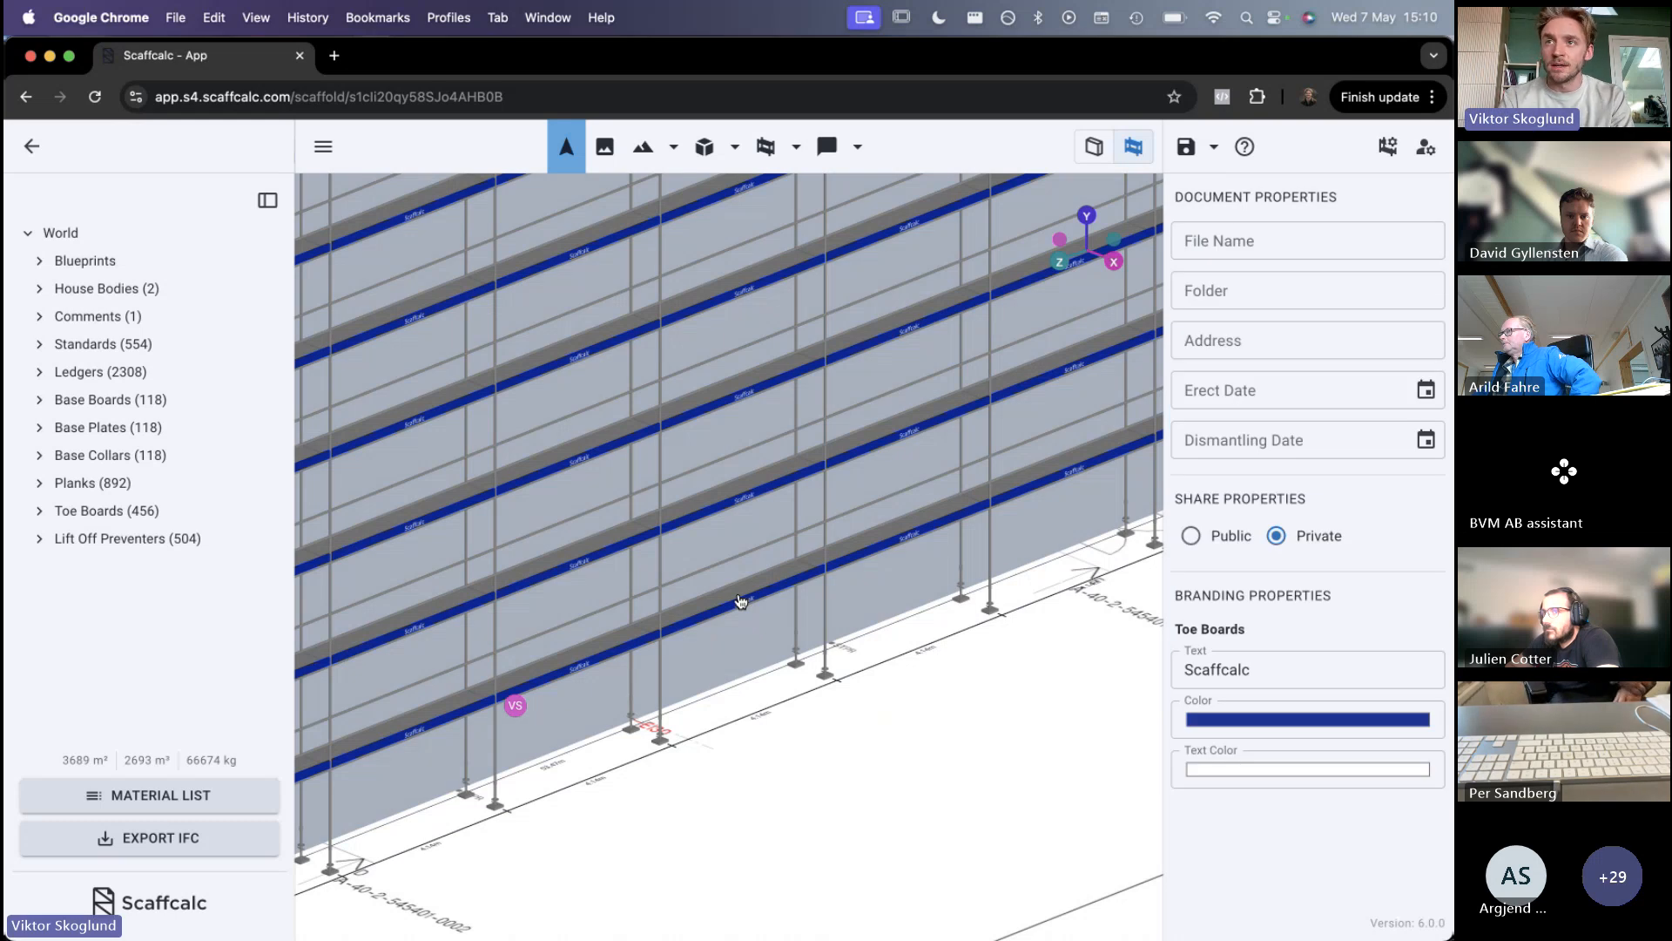
pyautogui.scroll(-5, 740, 601)
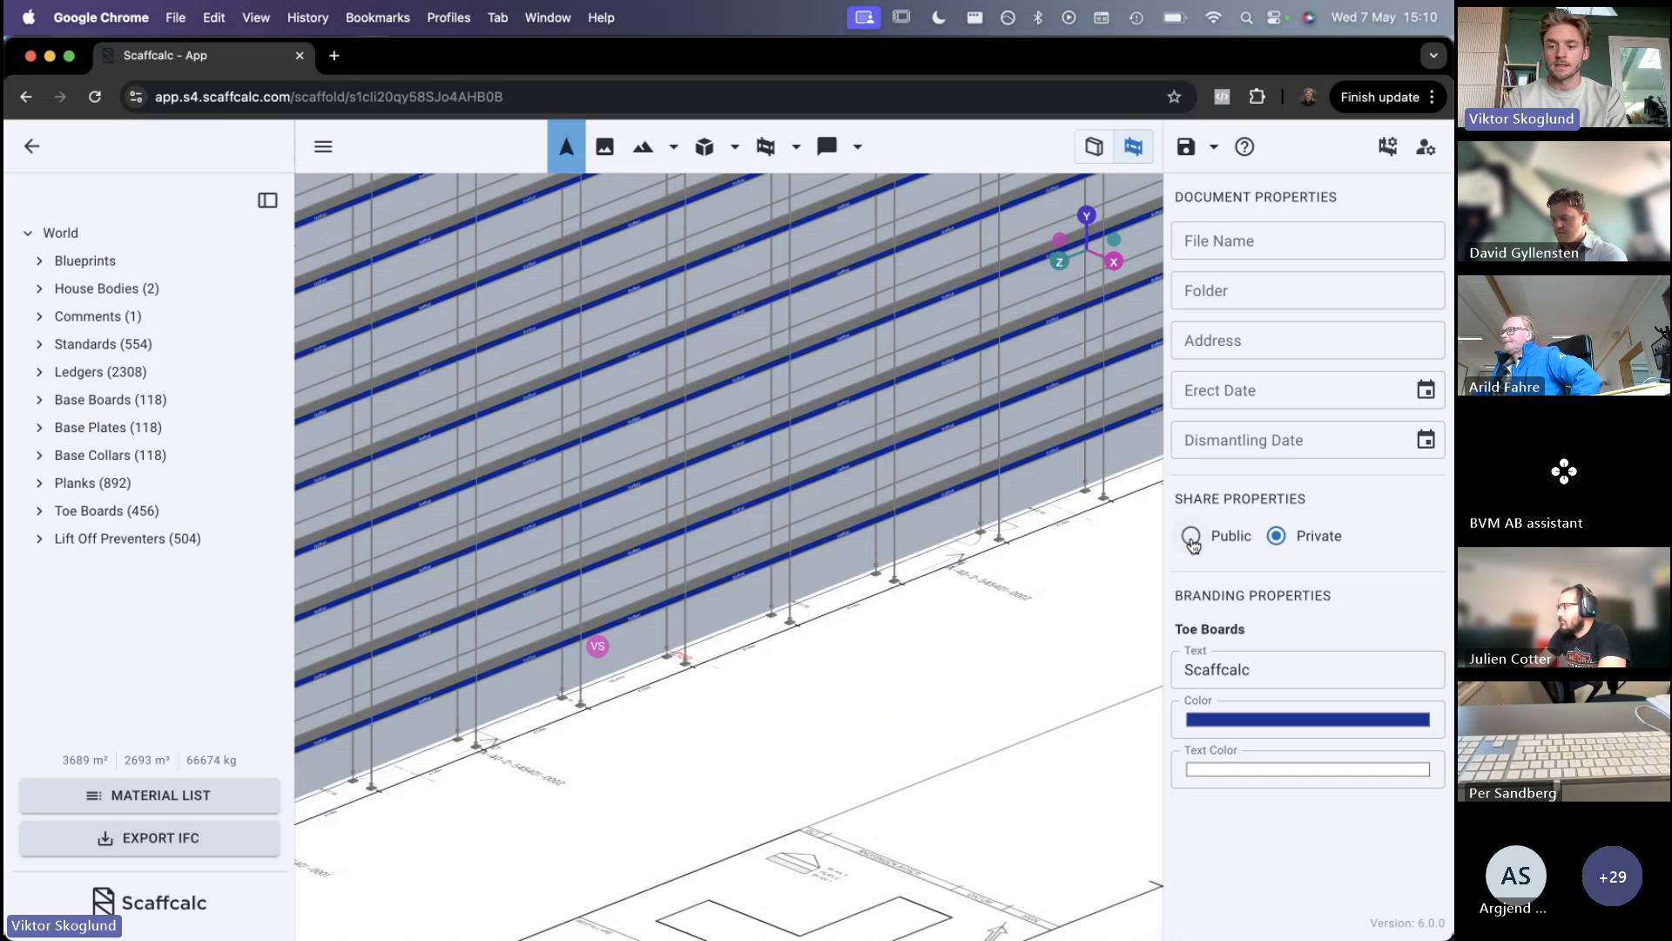
pyautogui.scroll(5, 854, 500)
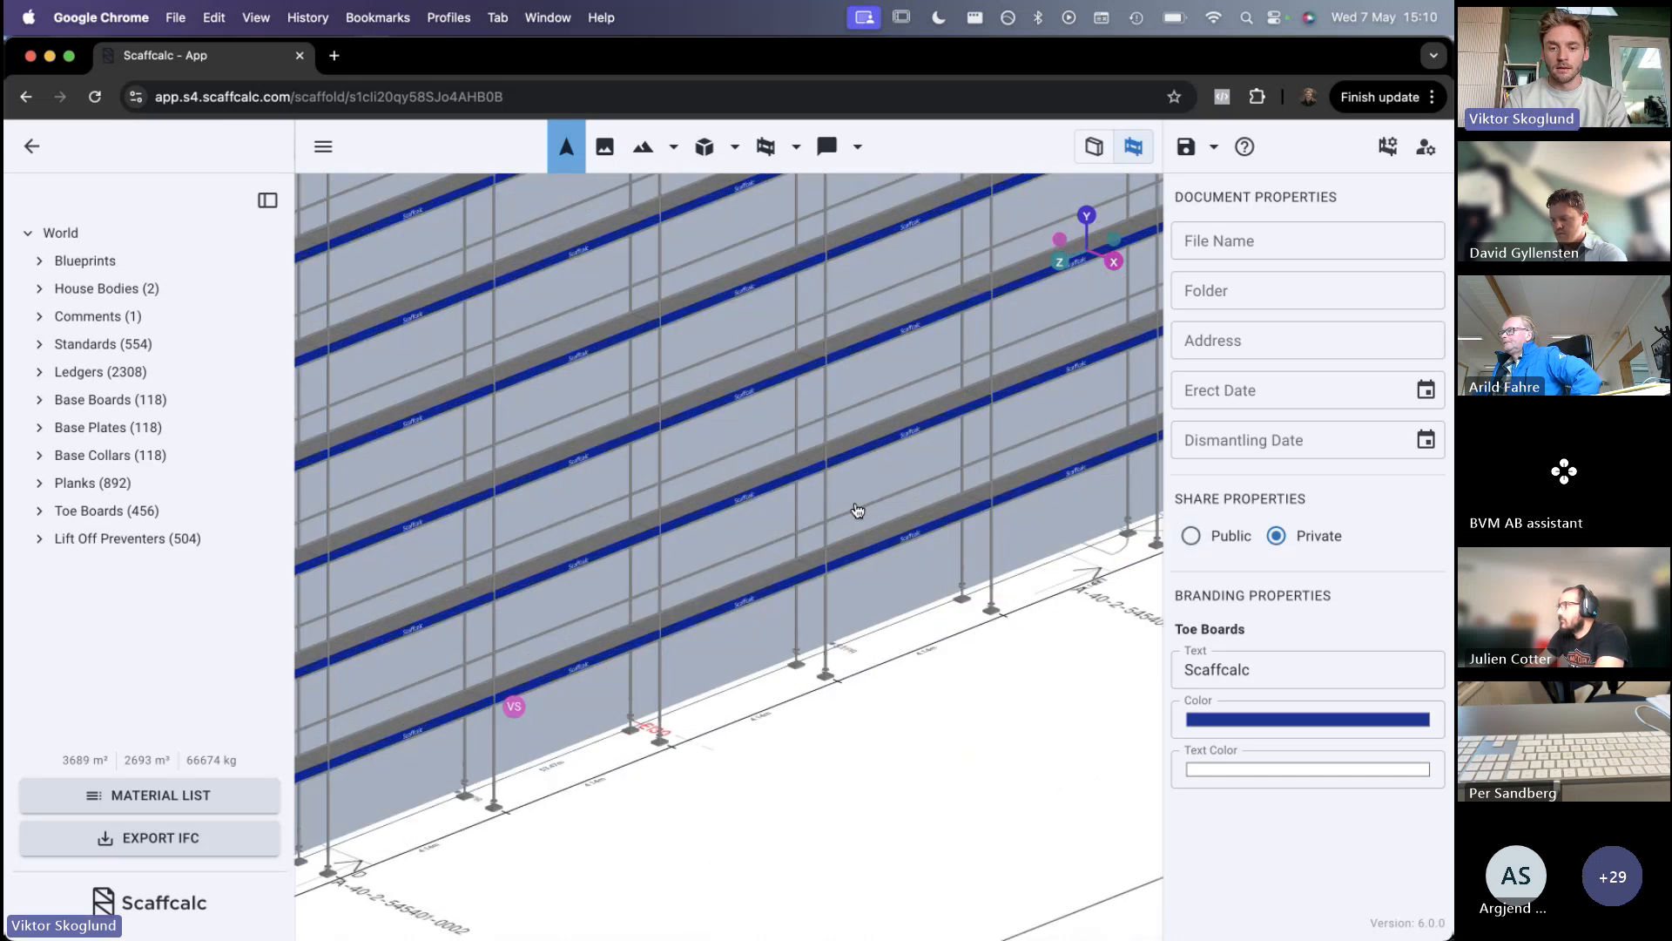
pyautogui.scroll(1, 858, 510)
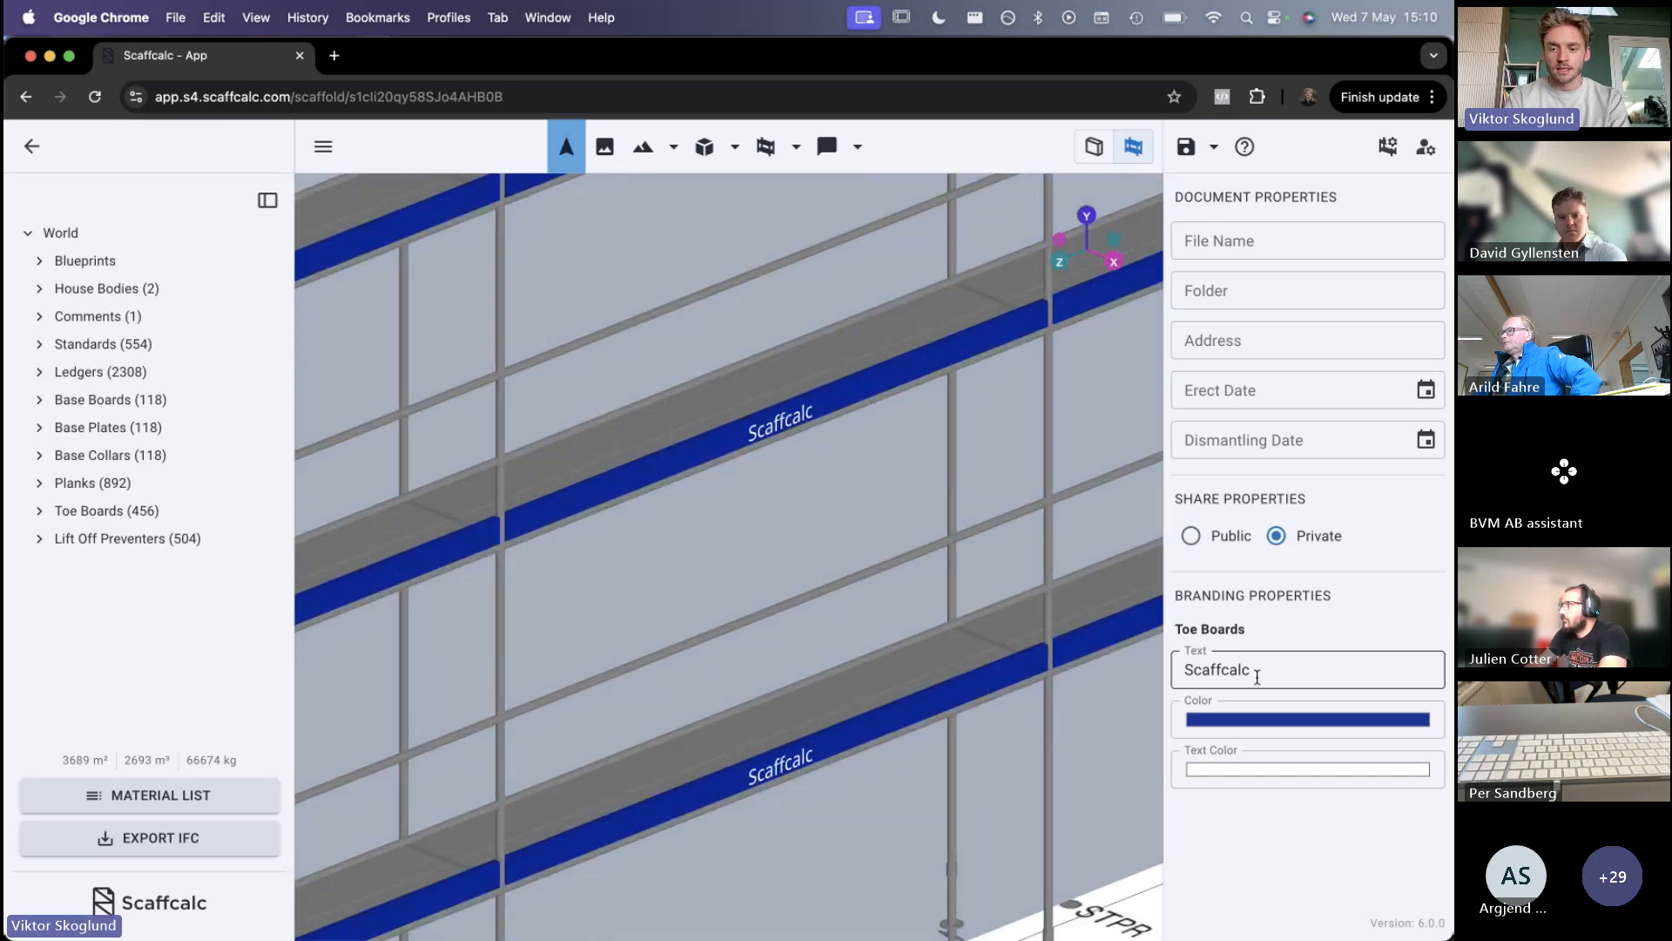
pyautogui.moveTo(1258, 675); pyautogui.dragTo(1108, 684)
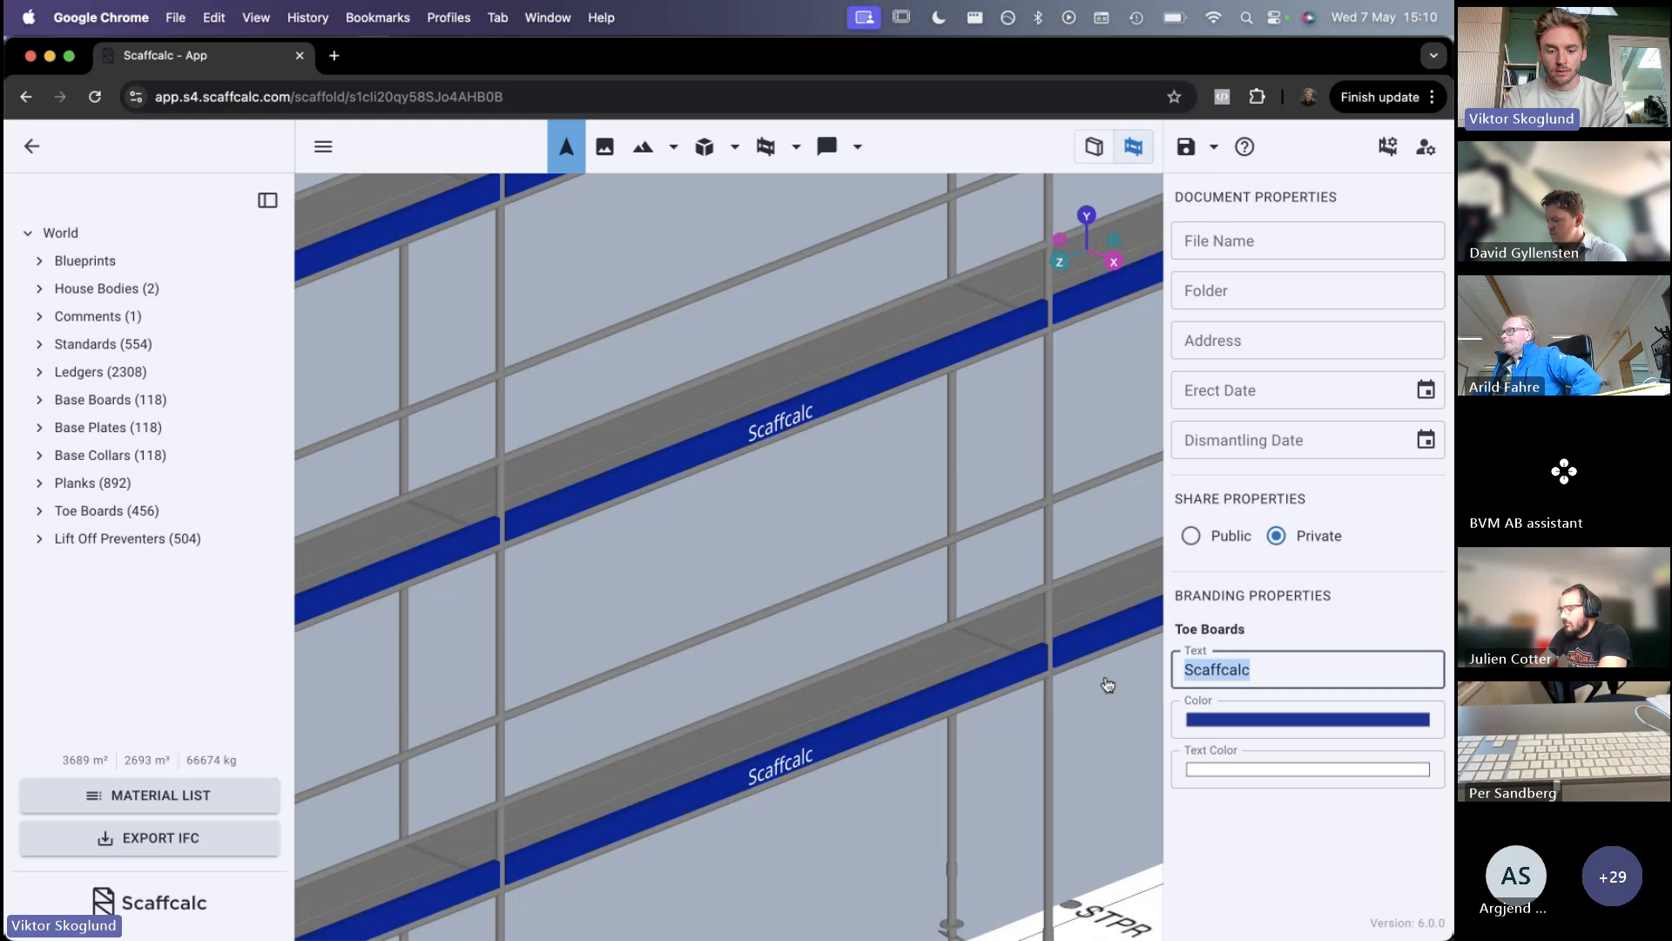
pyautogui.write('Clien')
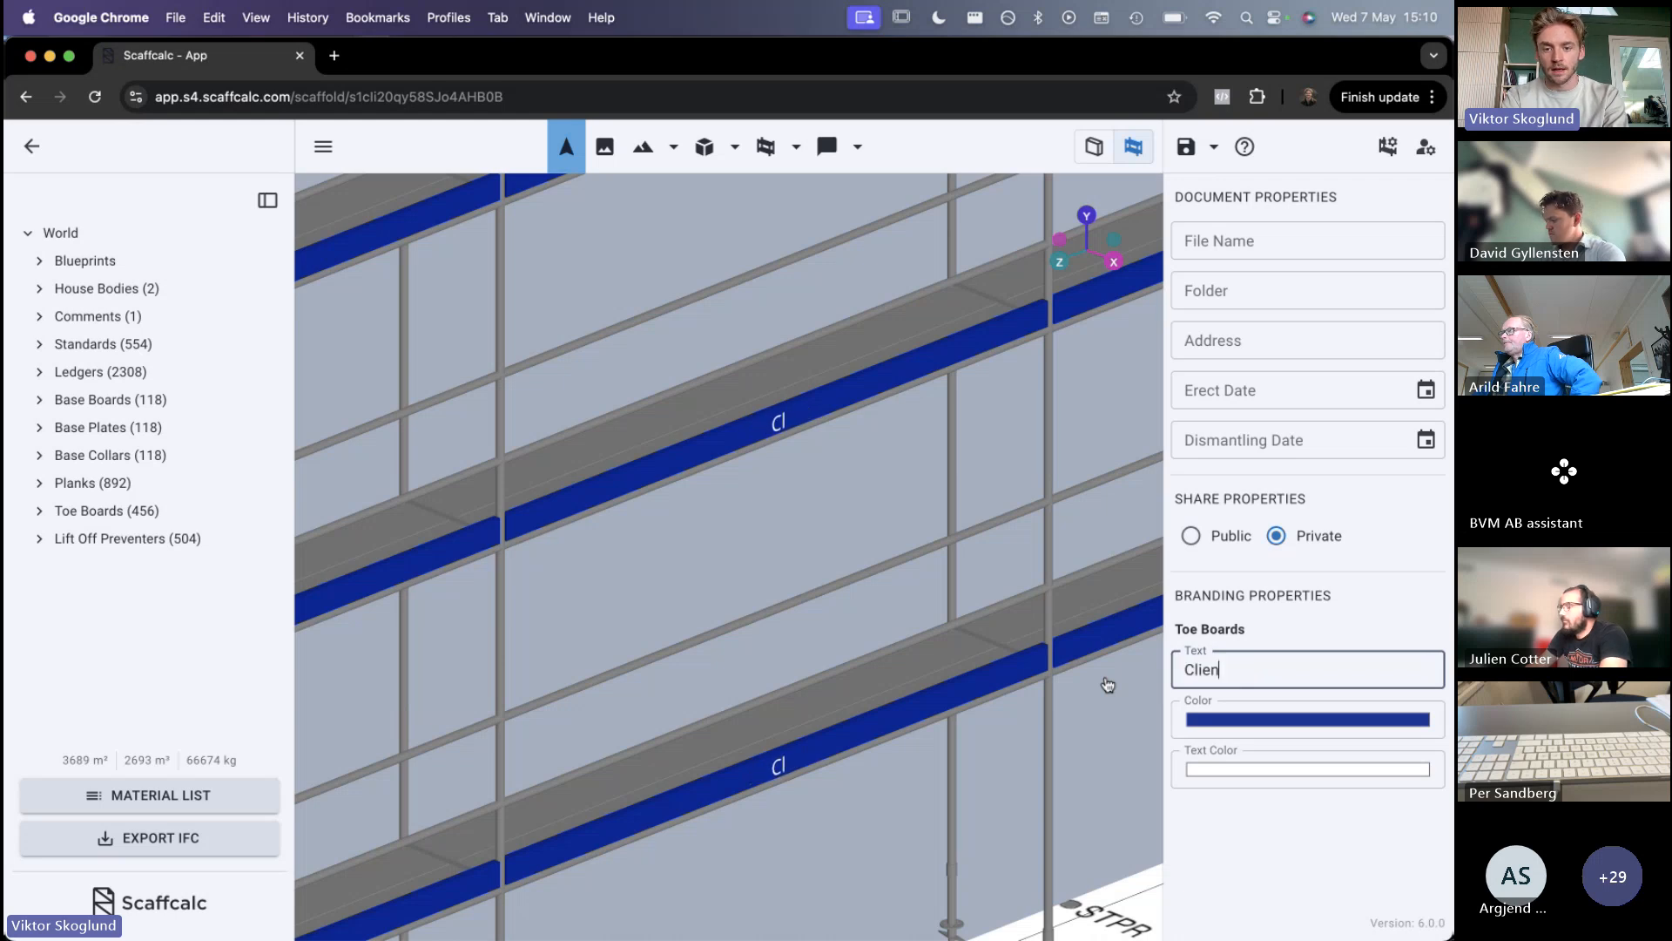
pyautogui.write('t name')
# Restore the toe board branding text to "Scaffcalc"
pyautogui.press('super+a')
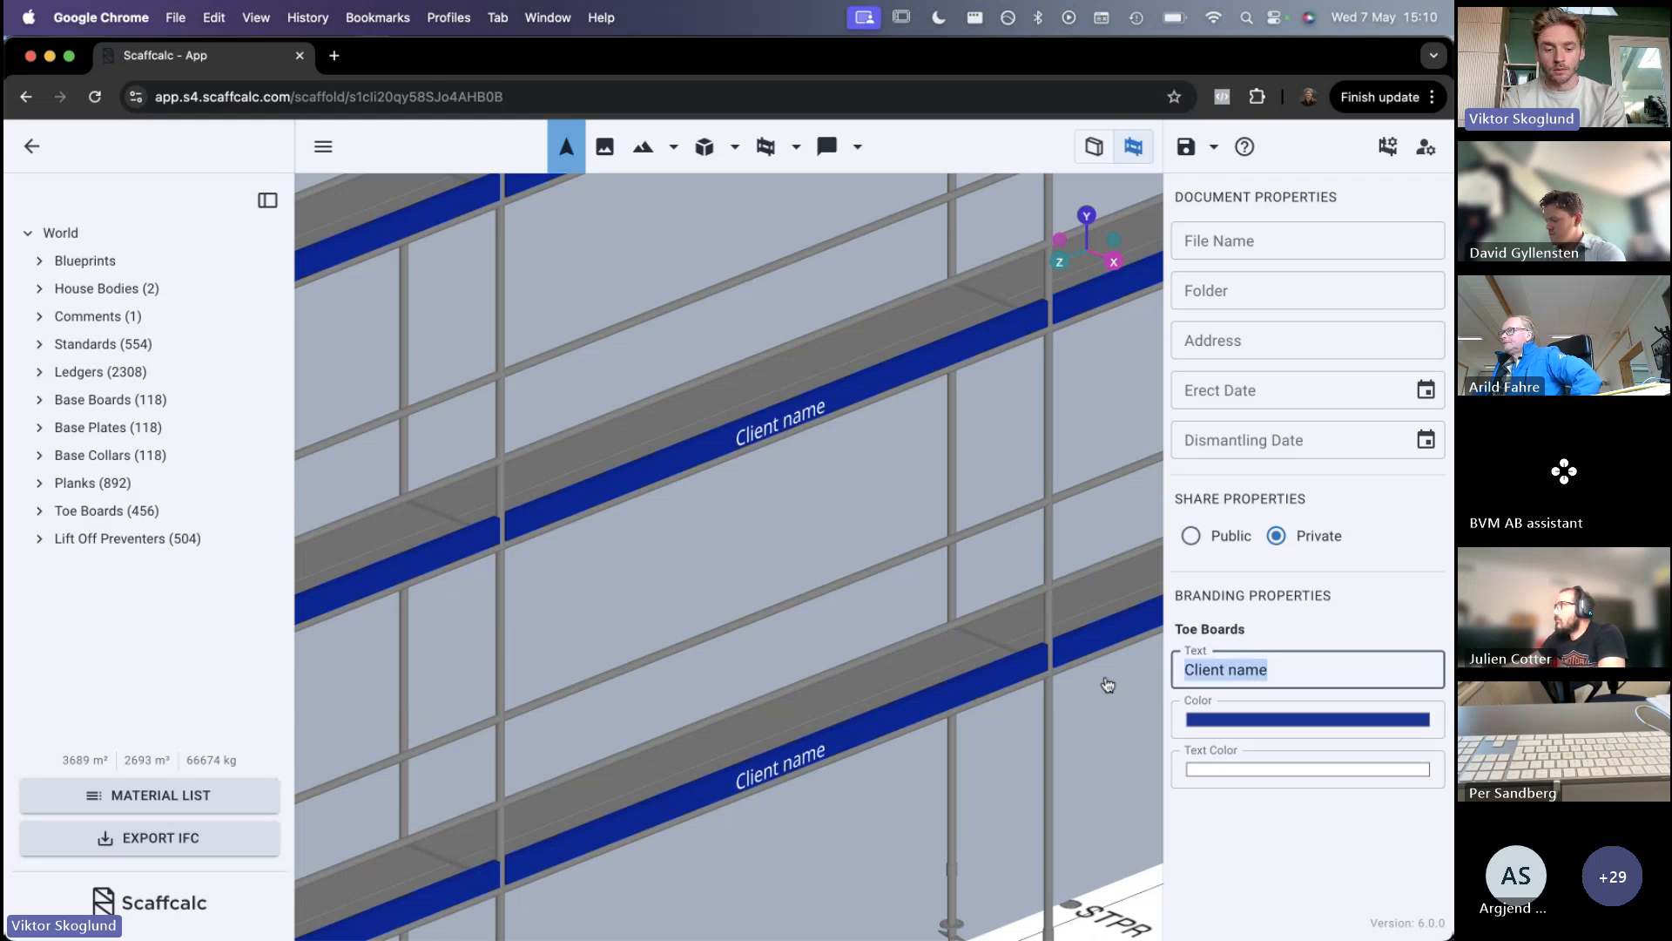
pyautogui.write('Scafcalc')
pyautogui.press('BackSpace')
pyautogui.press('BackSpace')
pyautogui.press('BackSpace')
pyautogui.press('BackSpace')
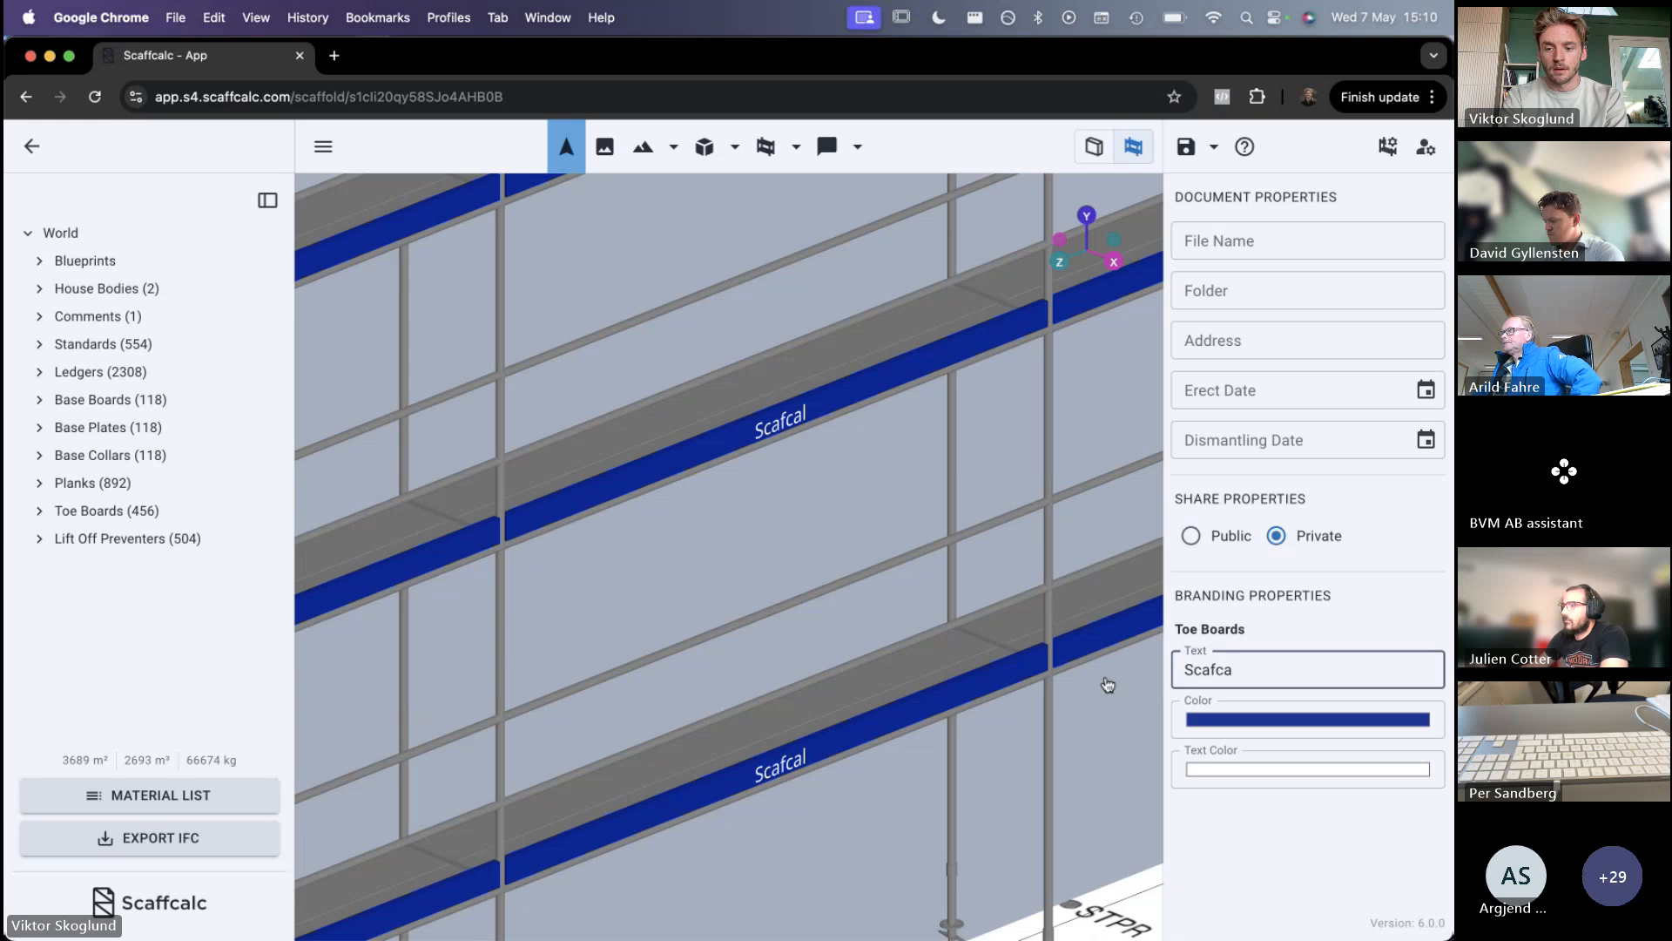
pyautogui.write('ca')
pyautogui.press('BackSpace')
pyautogui.press('BackSpace')
pyautogui.write('fcalc')
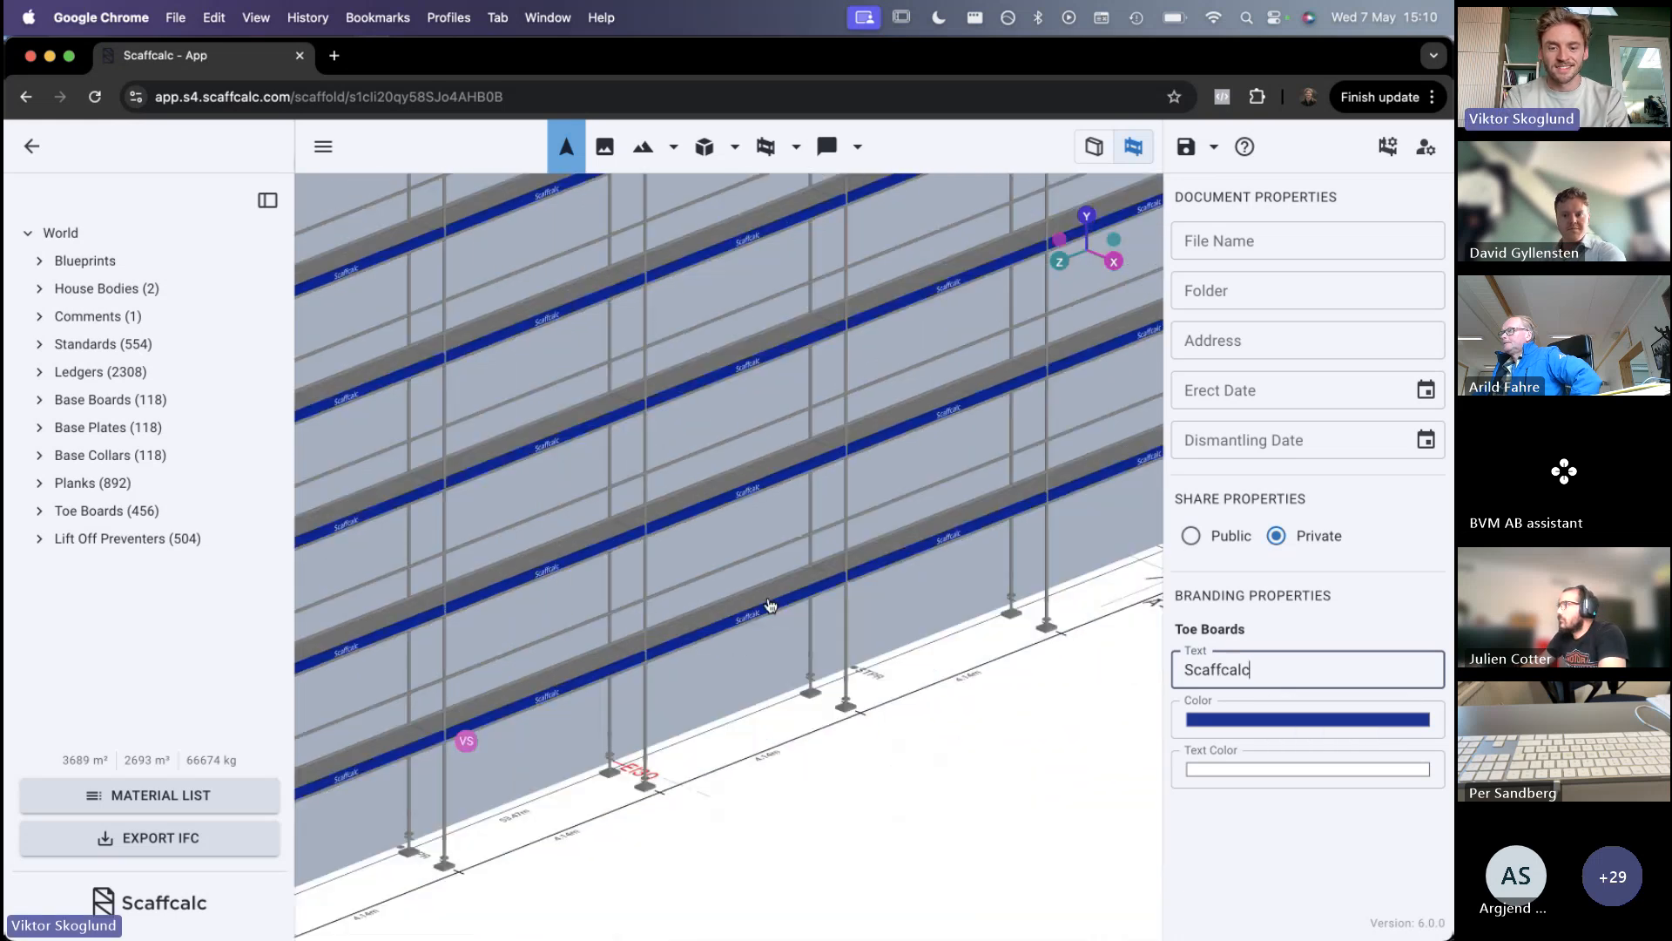
# Save the scaffold model and leave the editor
pyautogui.scroll(-10, 770, 604)
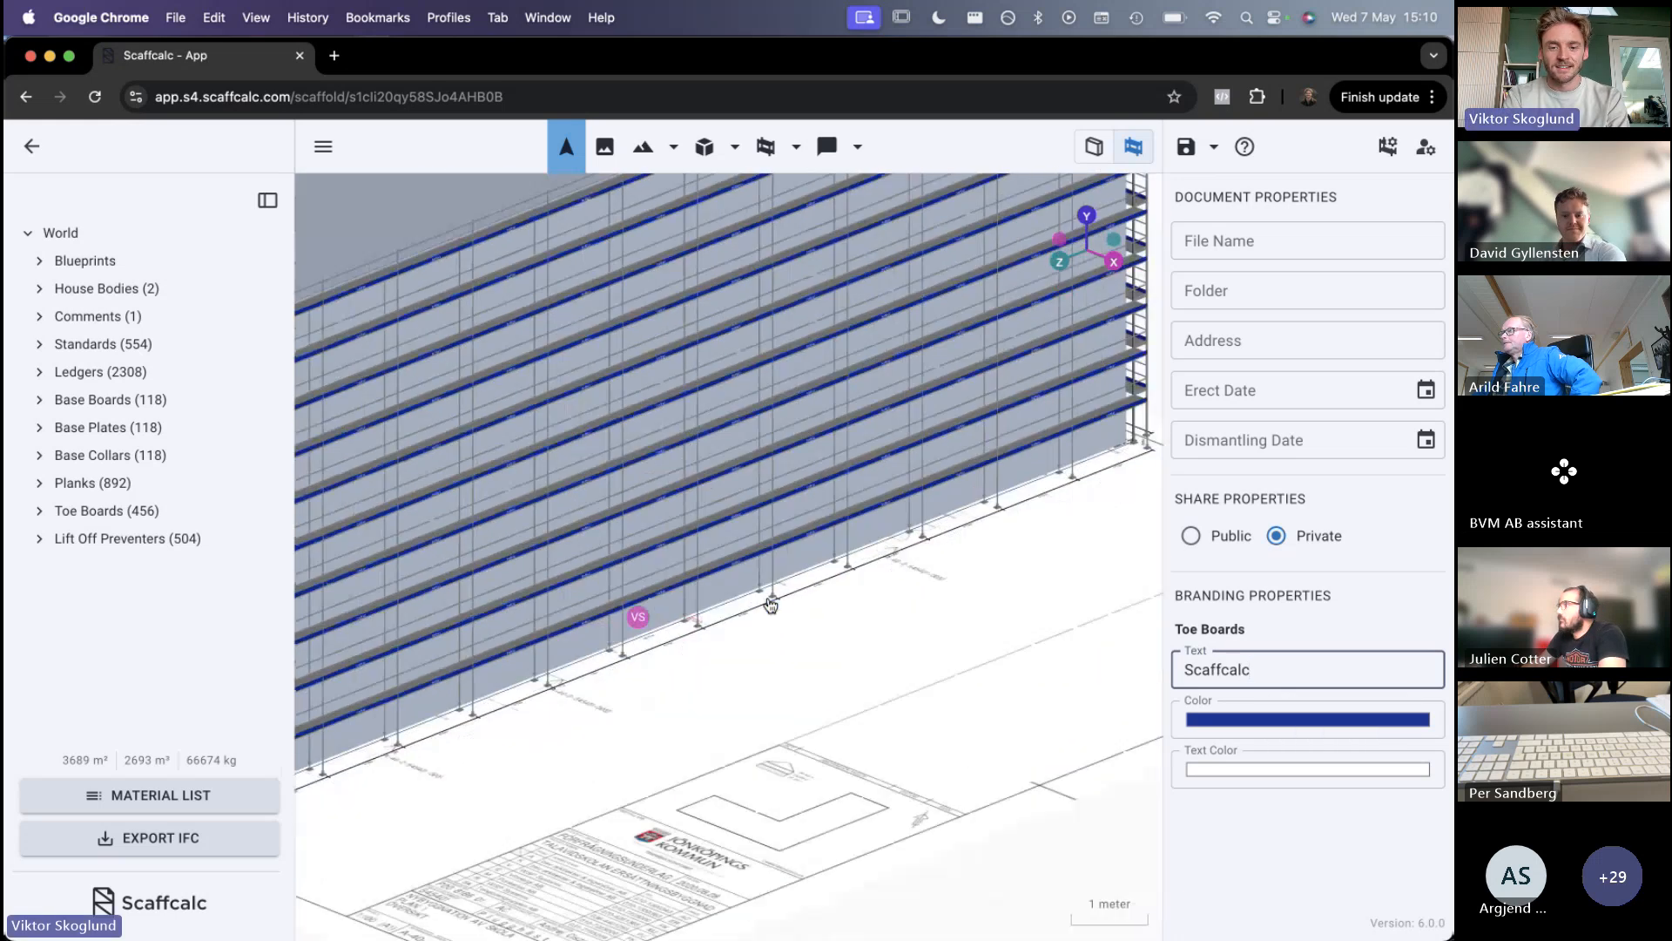
pyautogui.click(1179, 204)
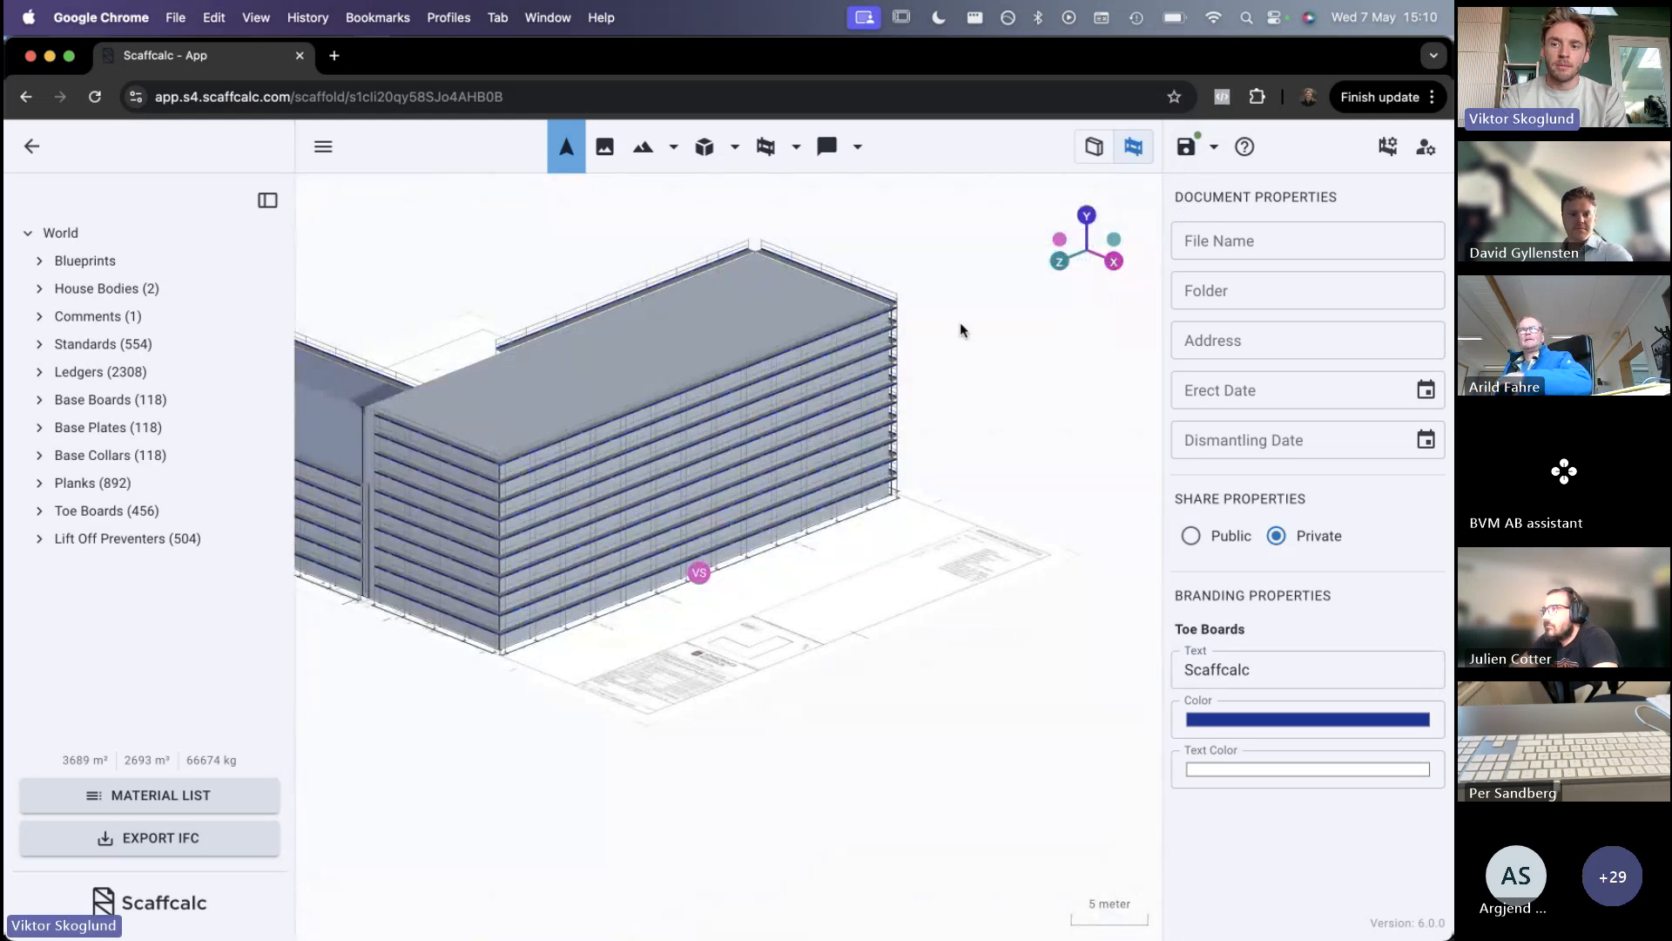
pyautogui.moveTo(889, 312); pyautogui.dragTo(995, 359, button='middle')
pyautogui.moveTo(780, 526)
pyautogui.mouseDown()
pyautogui.moveTo(851, 537)
pyautogui.moveTo(780, 540)
pyautogui.mouseUp()
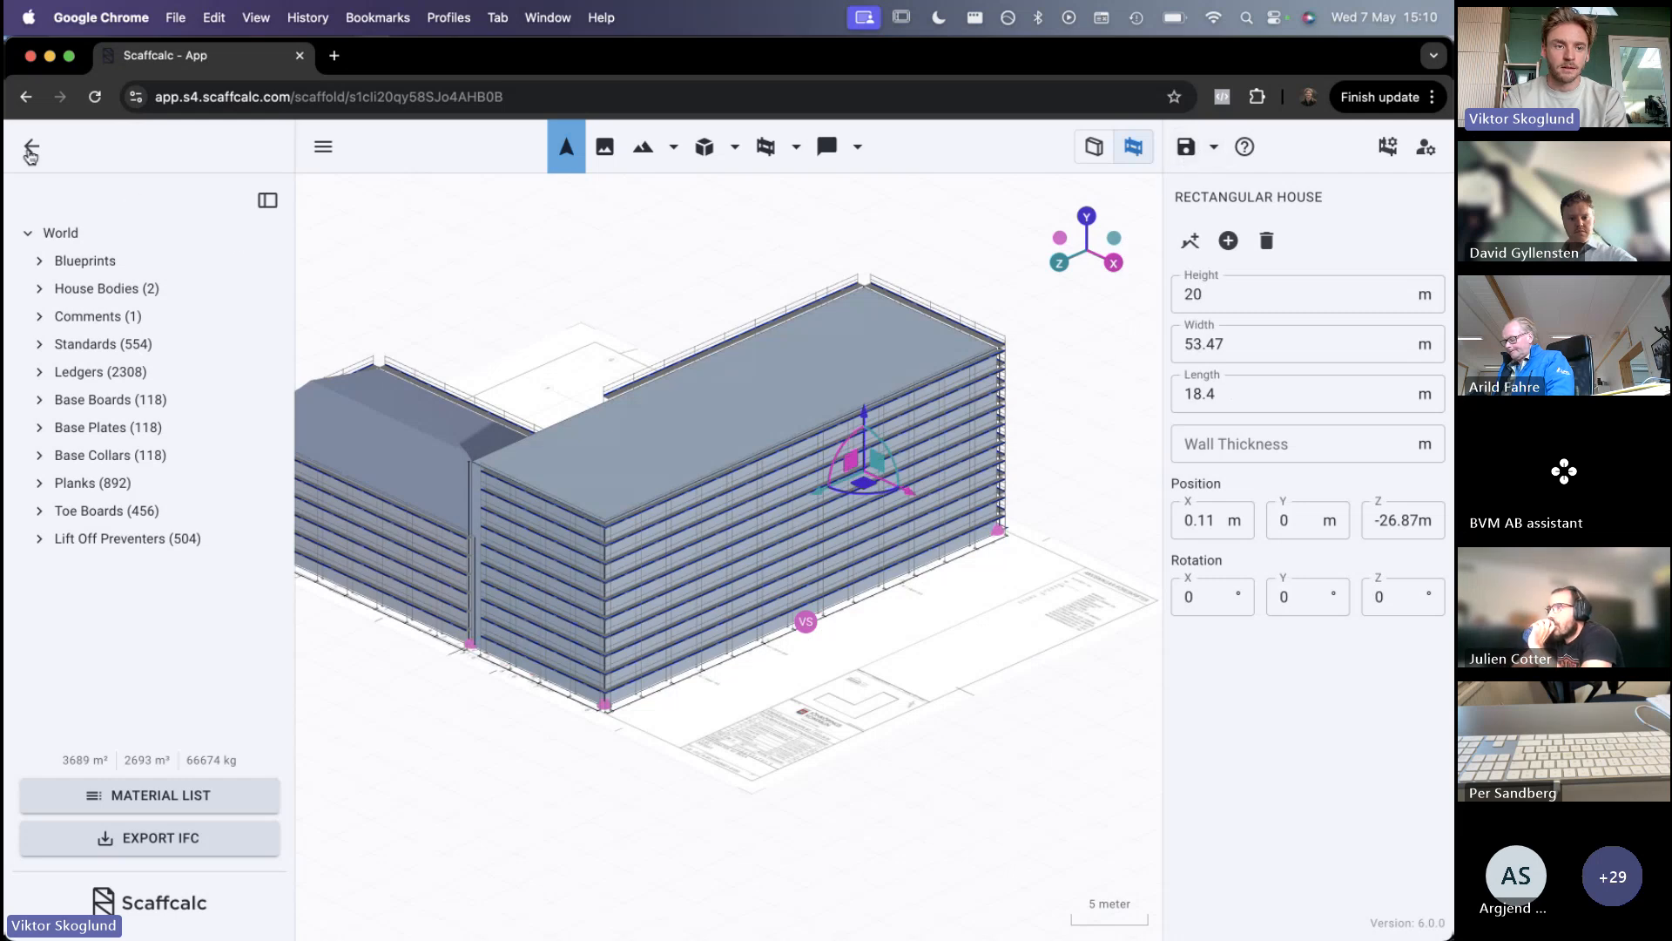
pyautogui.click(31, 152)
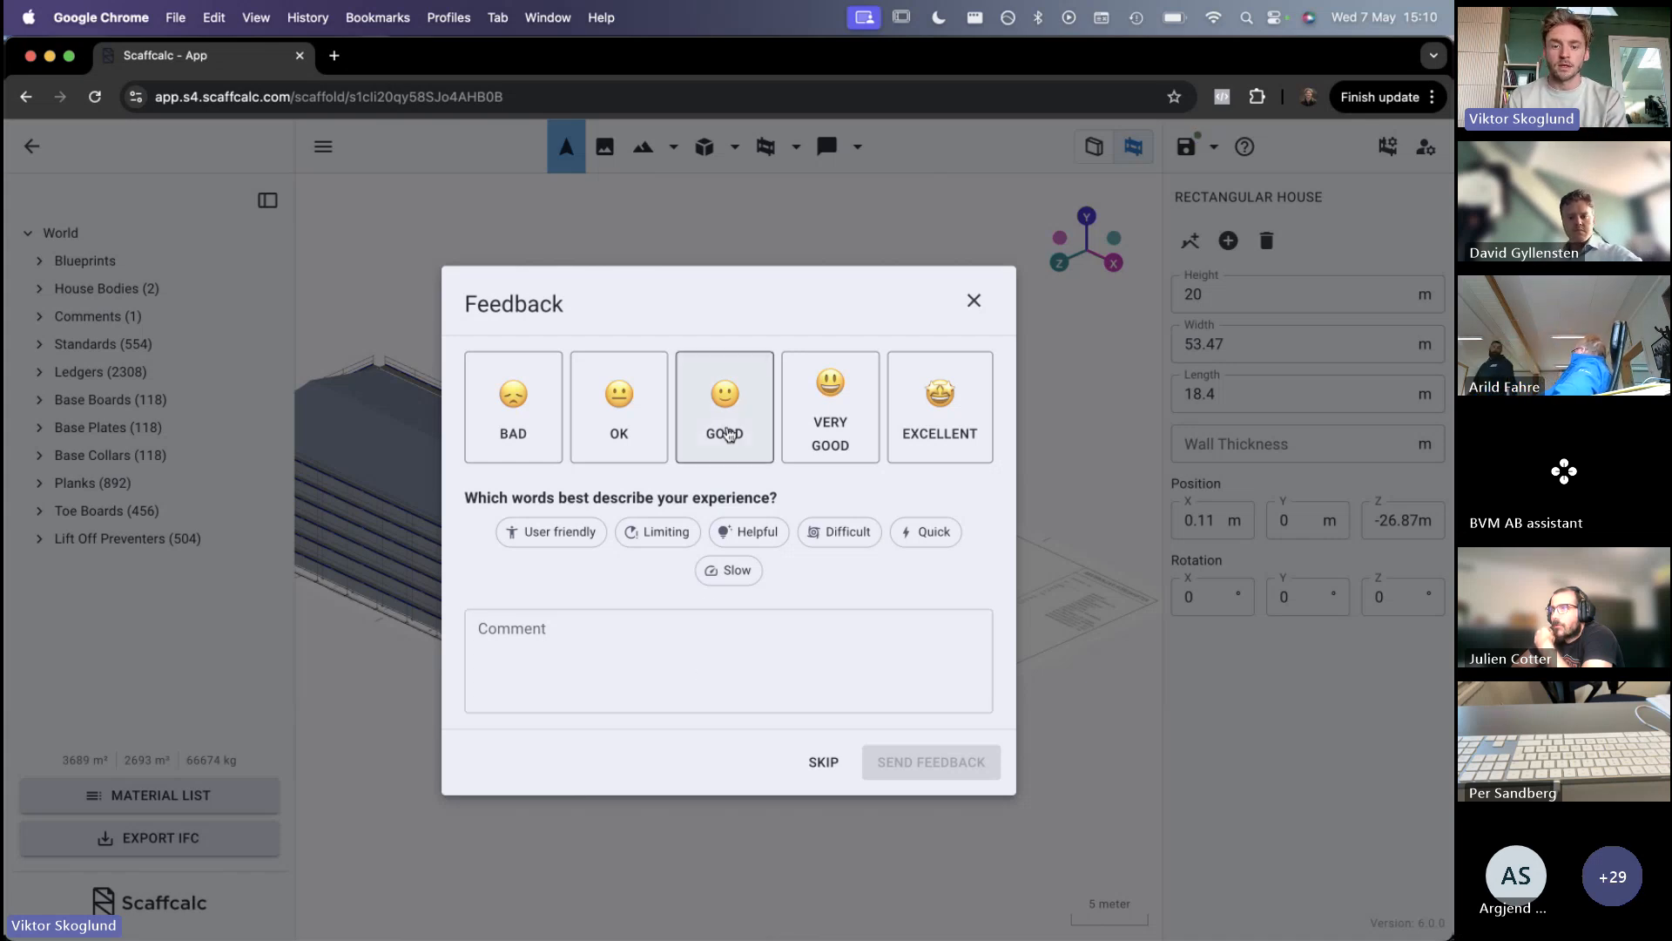
# Send feedback rated Good with the comment "Need help"
pyautogui.click(721, 435)
pyautogui.click(658, 643)
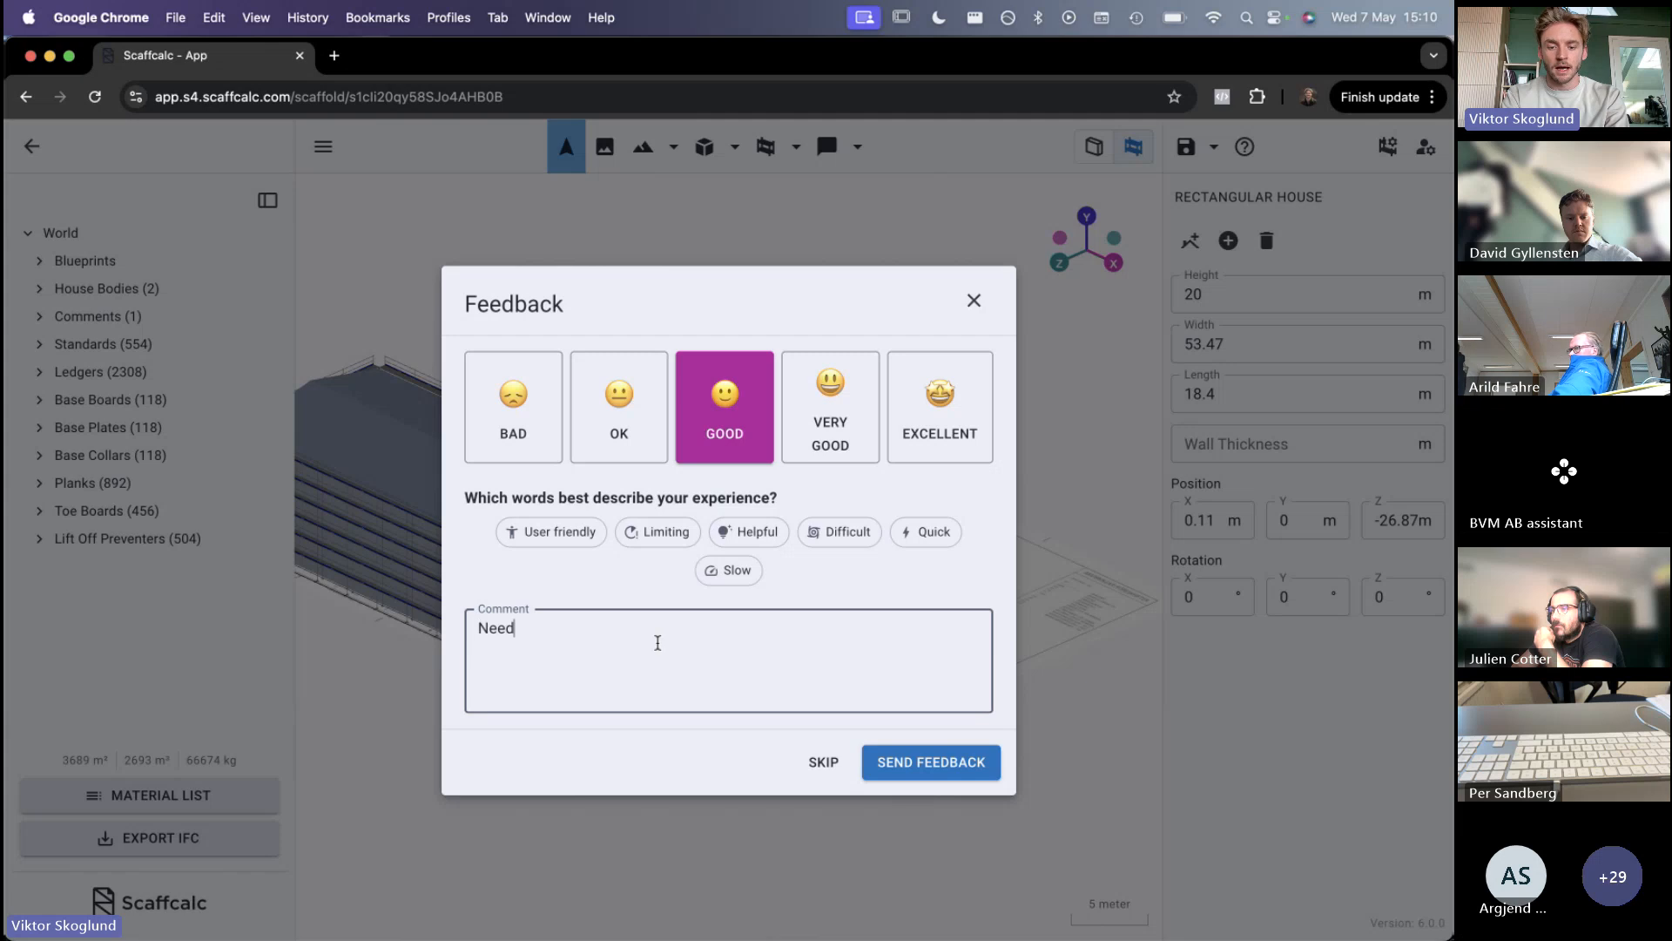
pyautogui.write('Need help')
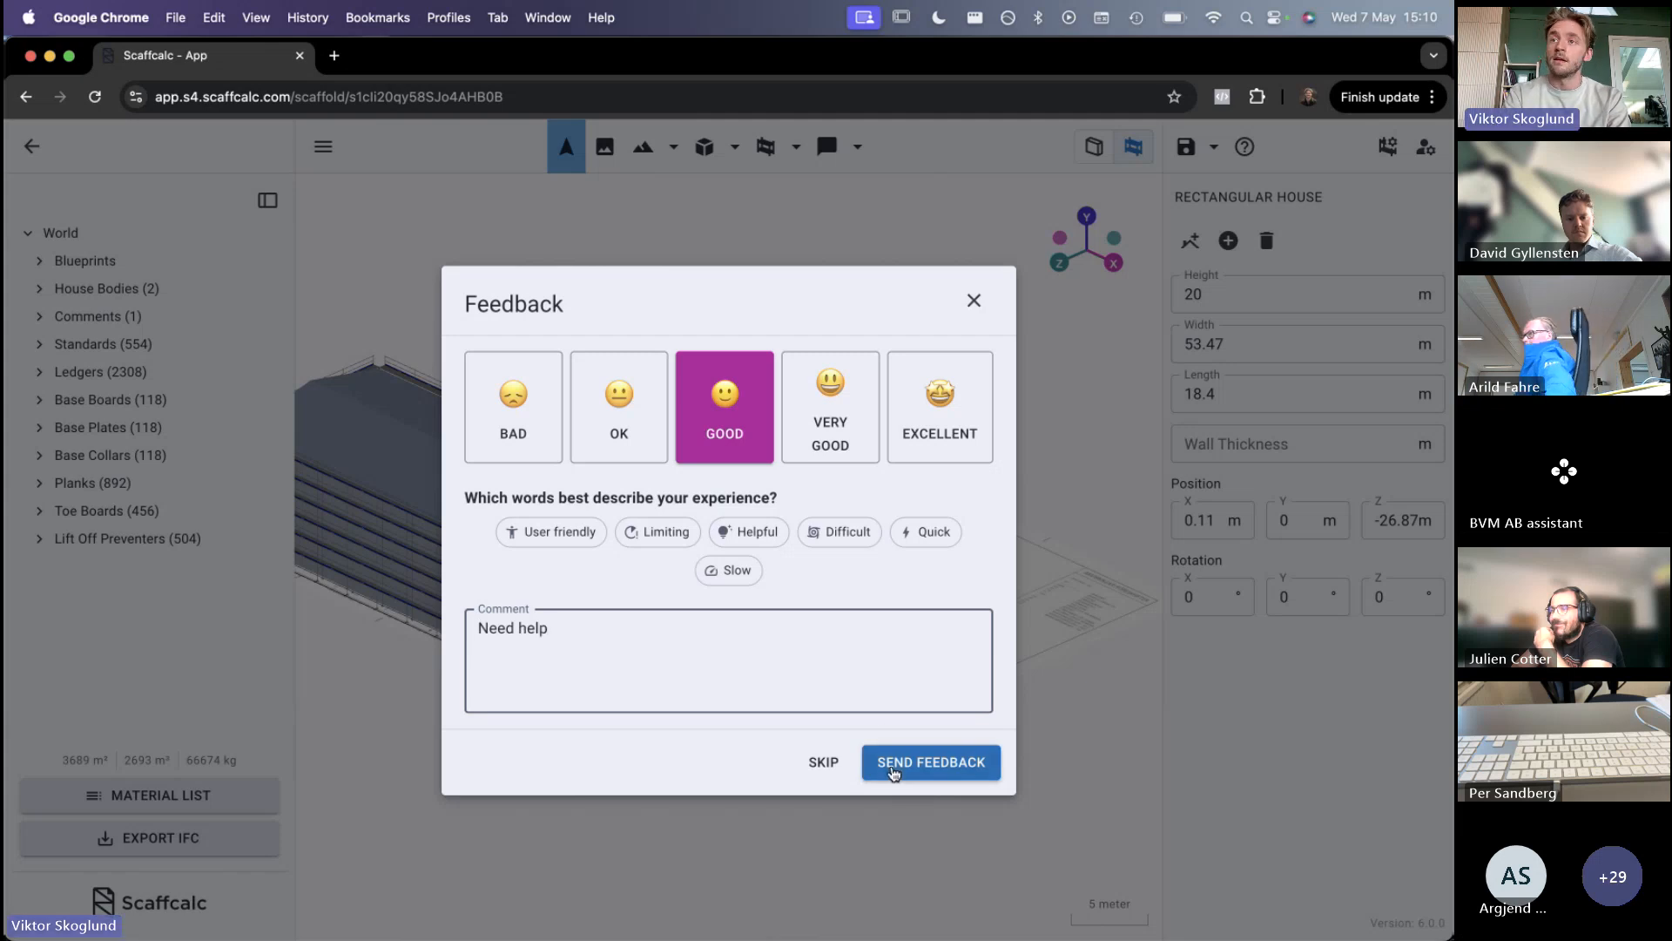
pyautogui.click(910, 768)
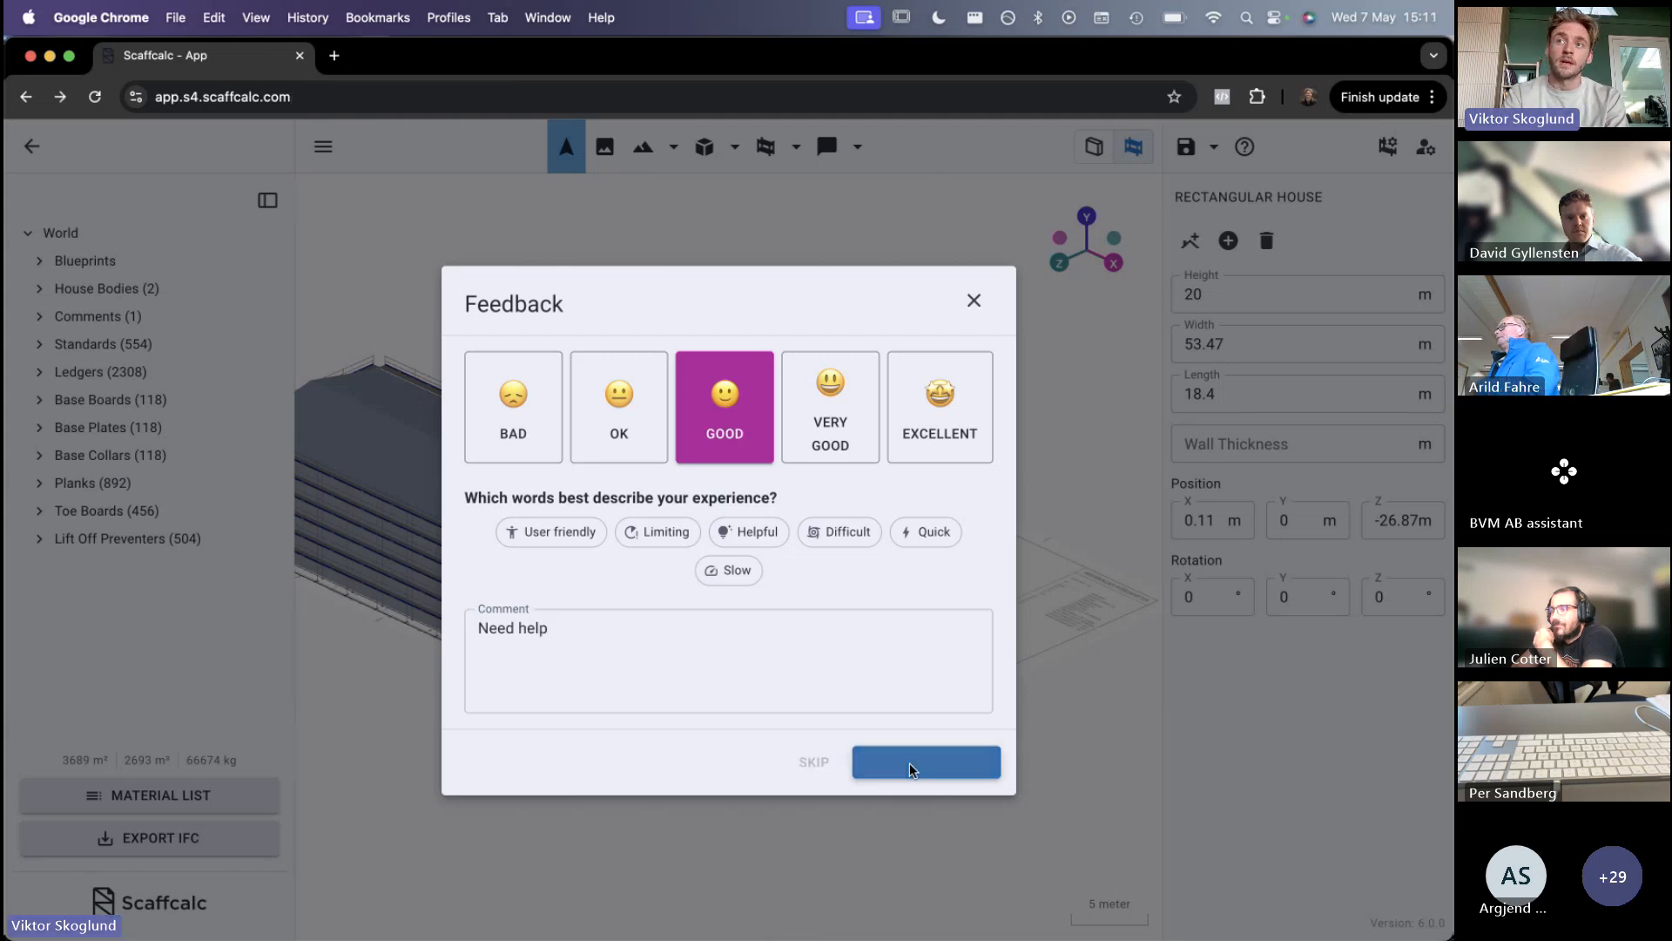
# Open the most recently saved scaffold for viewing and display the comment beside the long facade
pyautogui.scroll(-3, 467, 802)
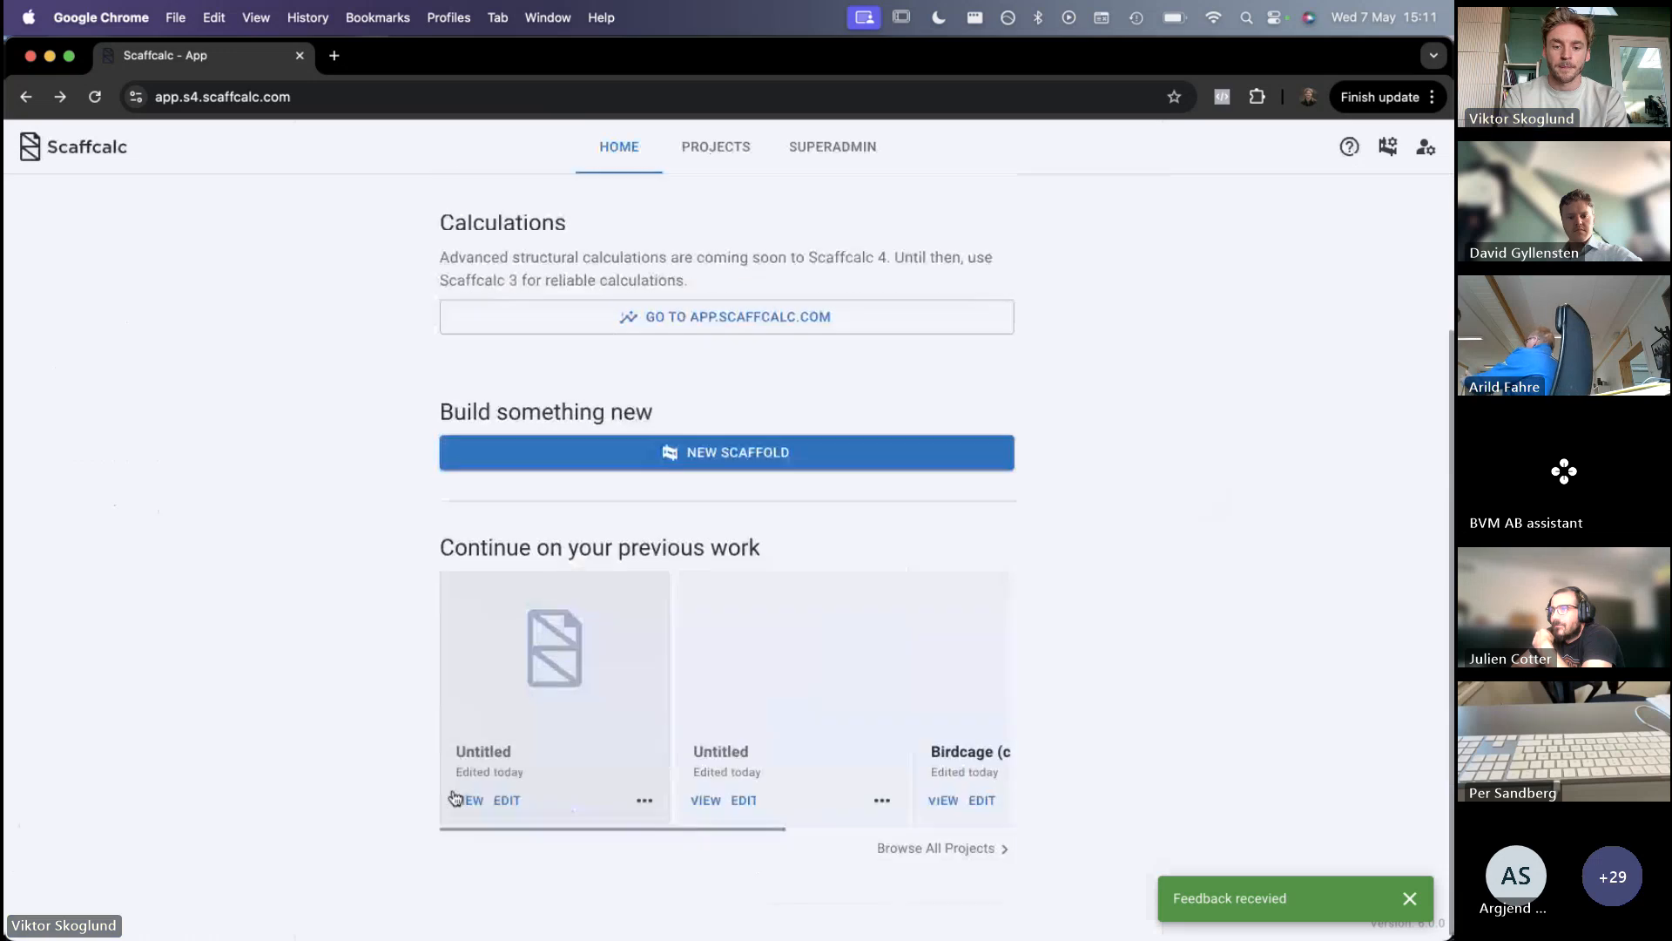
pyautogui.click(519, 694)
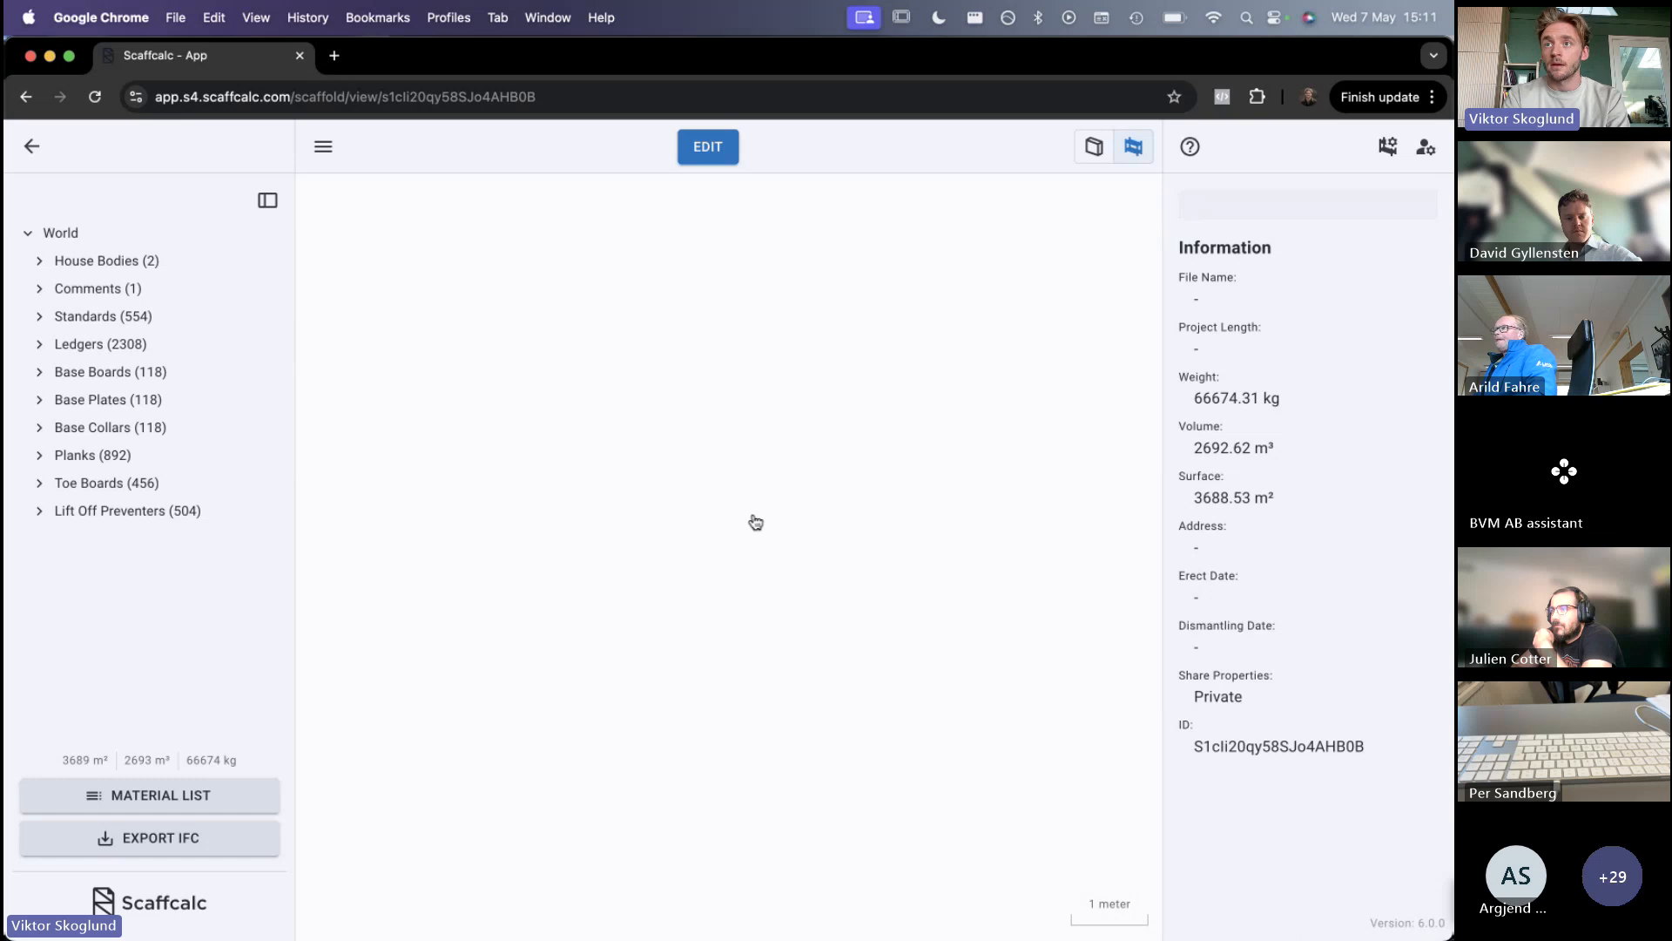
pyautogui.click(862, 614)
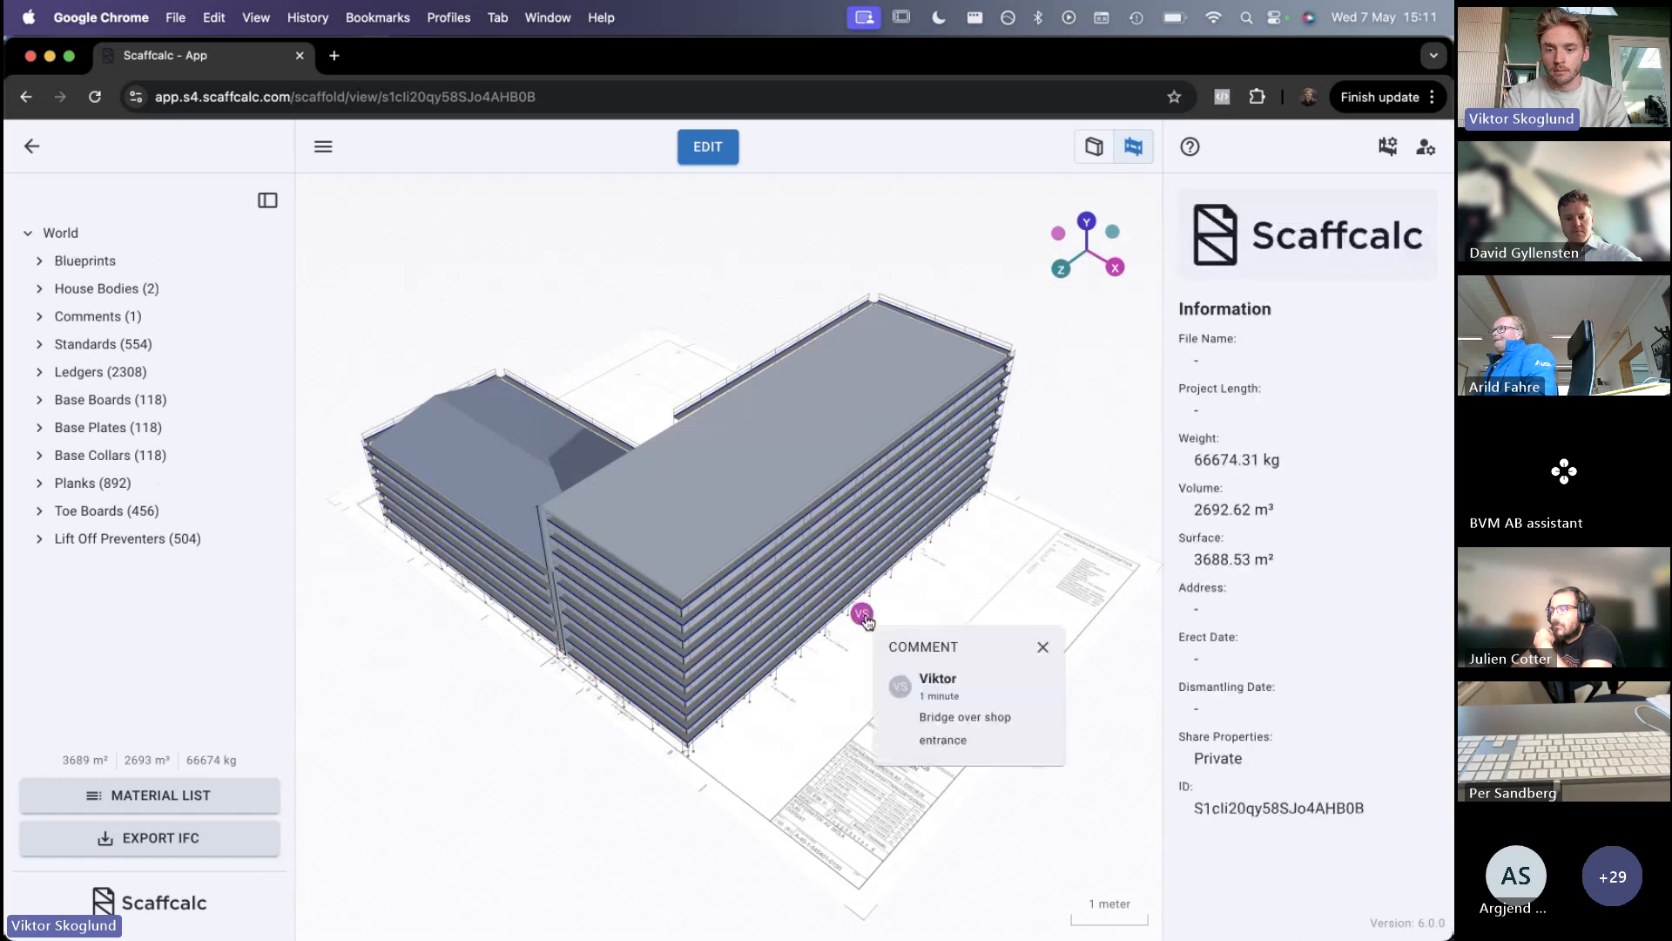
# Examine the scaffolded facade and the "Bridge over shop entrance" comment from several angles, and return to the home page
pyautogui.scroll(10, 805, 651)
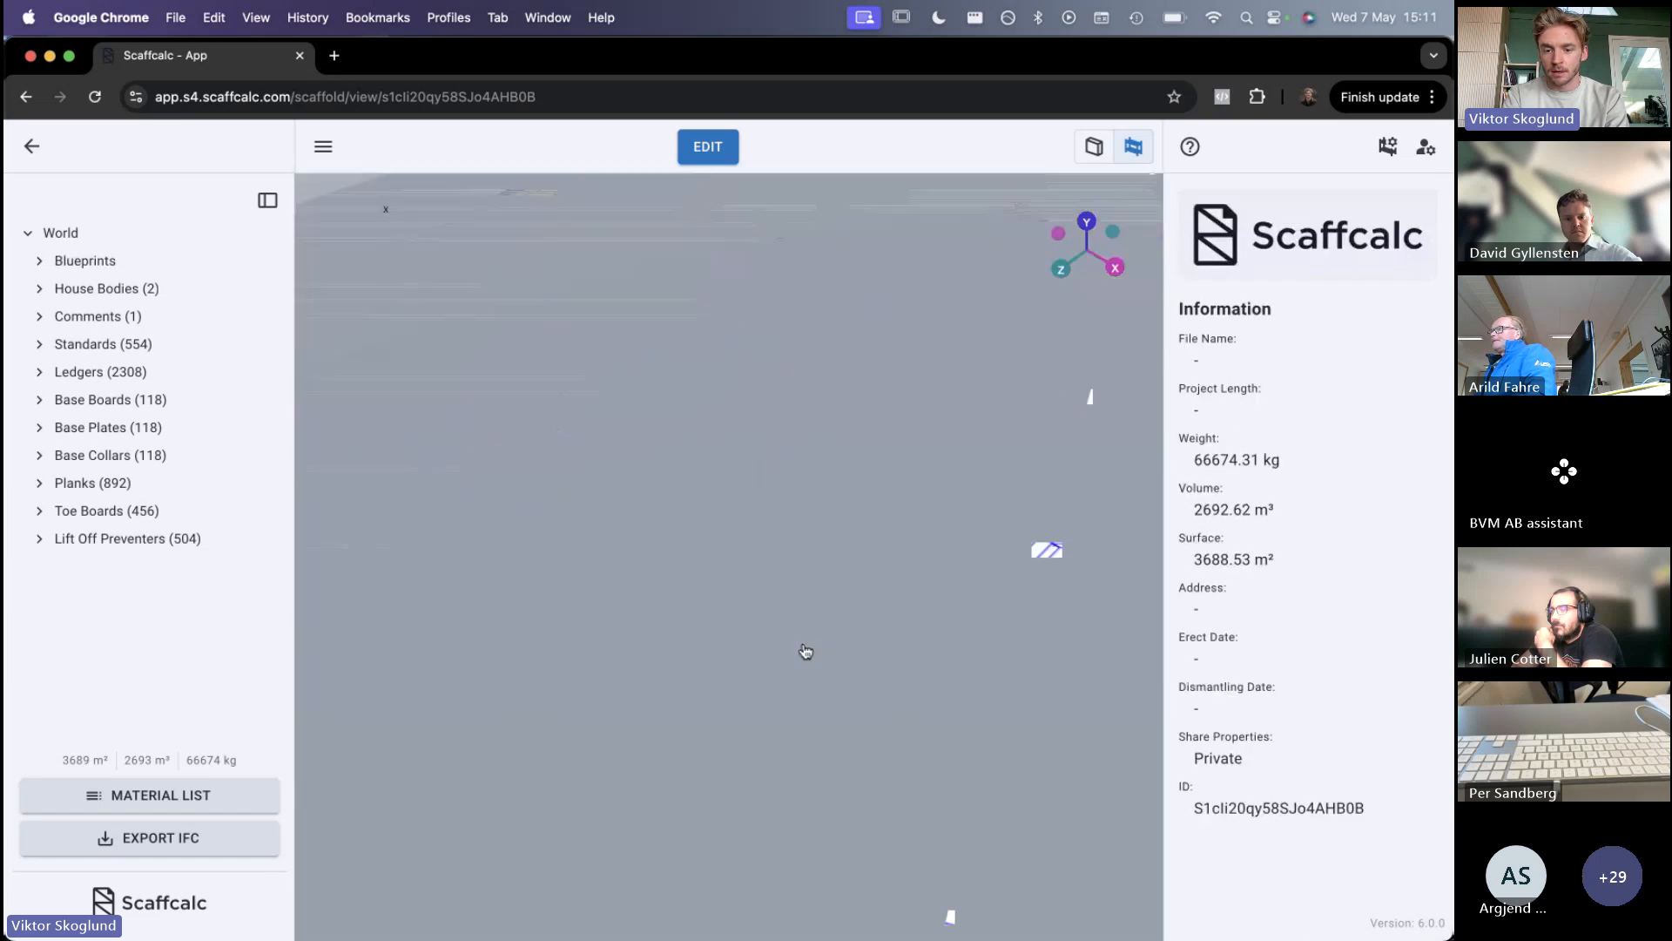
pyautogui.scroll(-5, 805, 652)
pyautogui.scroll(-3, 804, 650)
pyautogui.scroll(5, 800, 650)
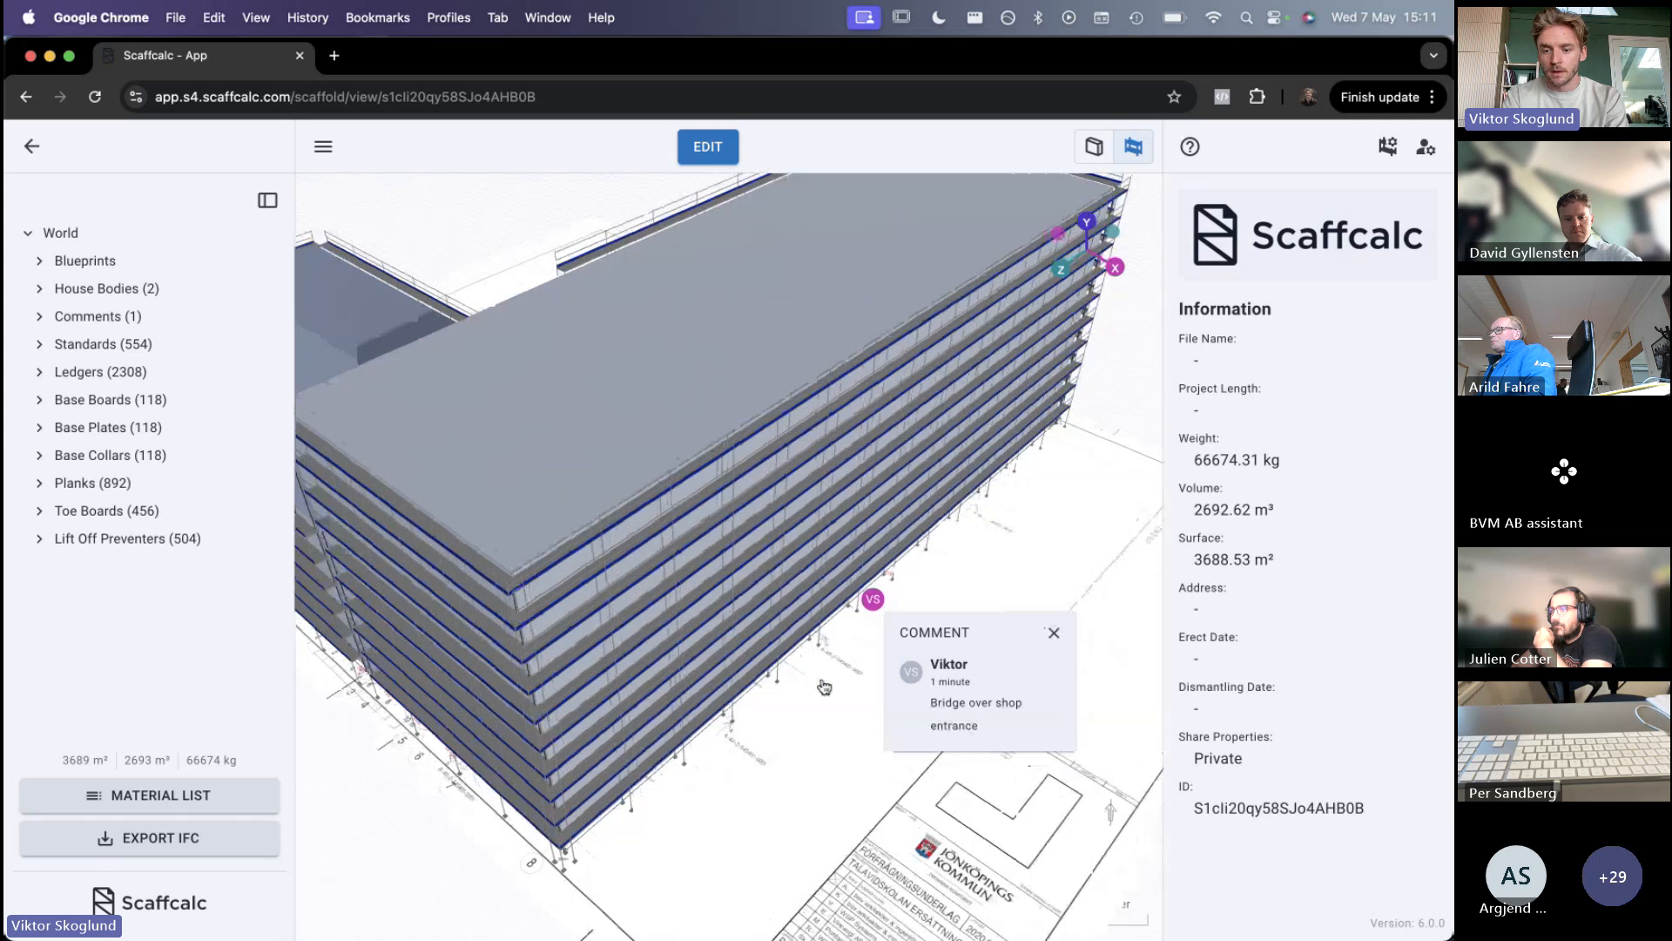
pyautogui.moveTo(825, 687); pyautogui.dragTo(765, 636)
pyautogui.click(882, 646)
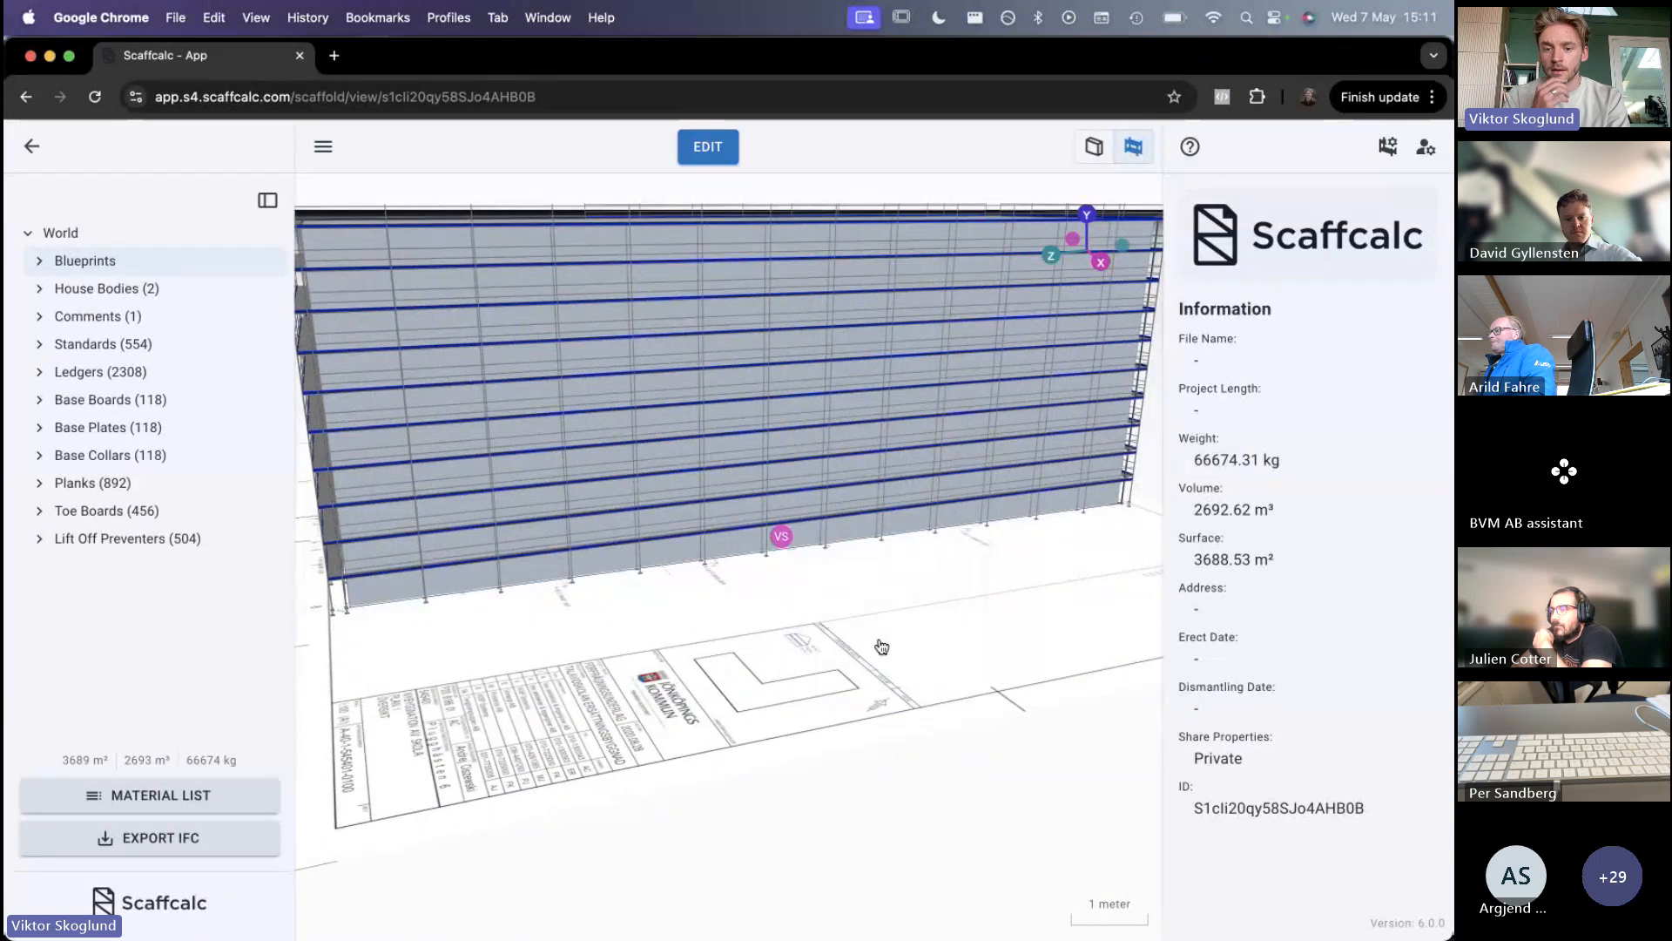
pyautogui.click(782, 538)
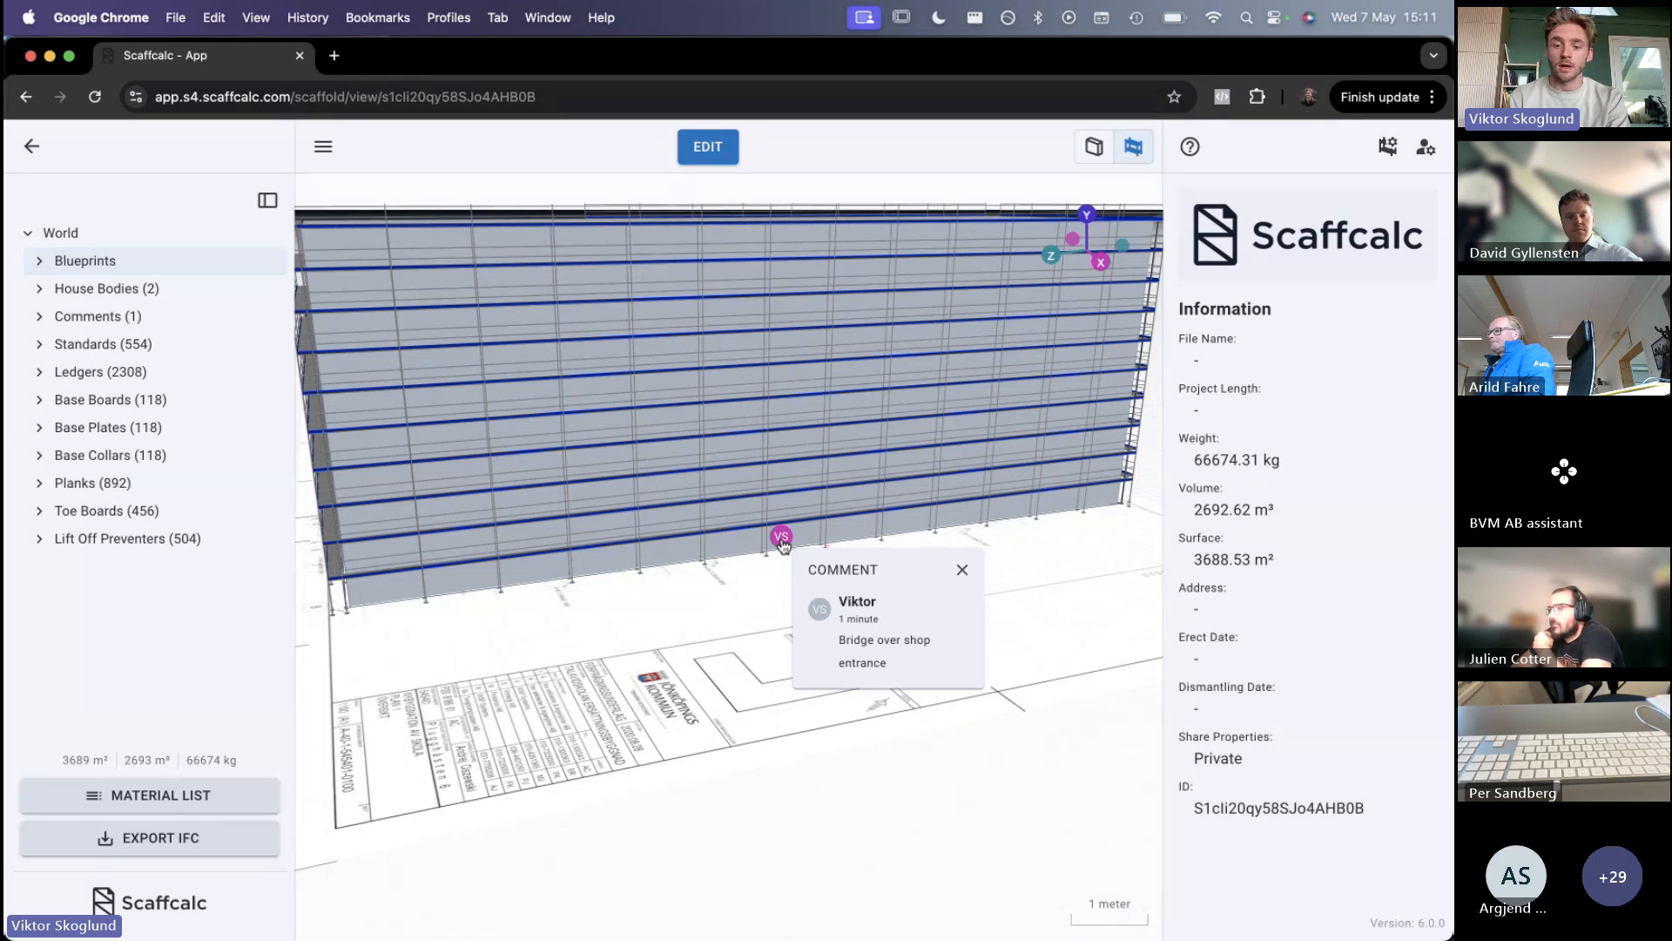
pyautogui.moveTo(683, 627); pyautogui.dragTo(747, 645)
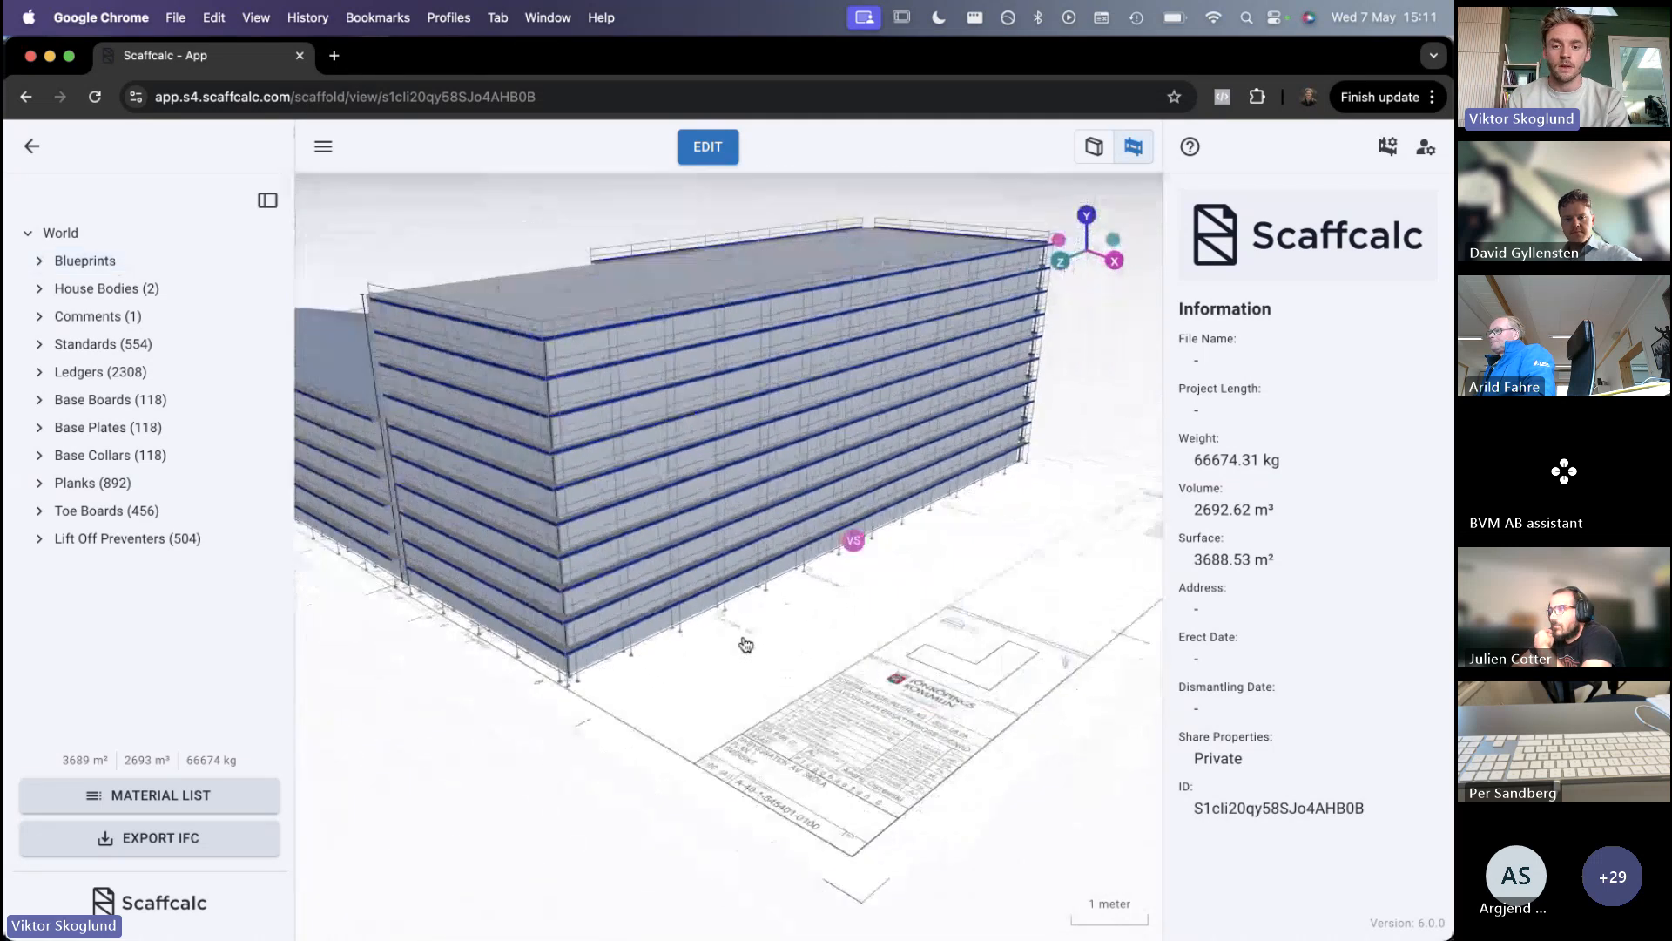
pyautogui.scroll(-5, 746, 644)
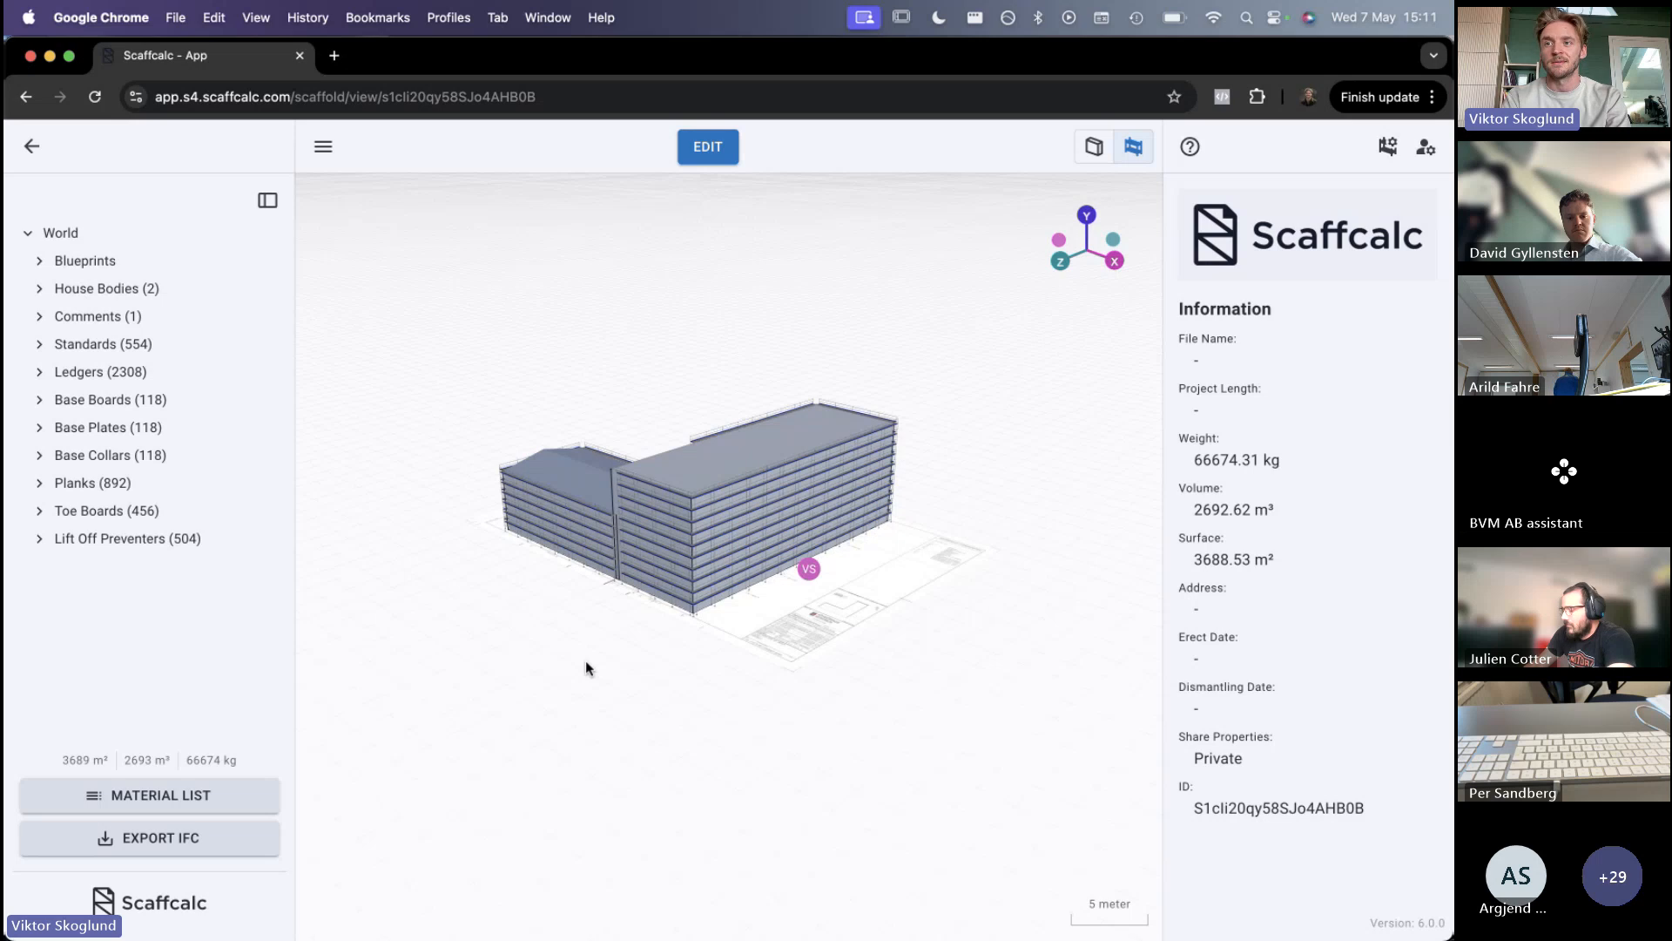
pyautogui.click(32, 146)
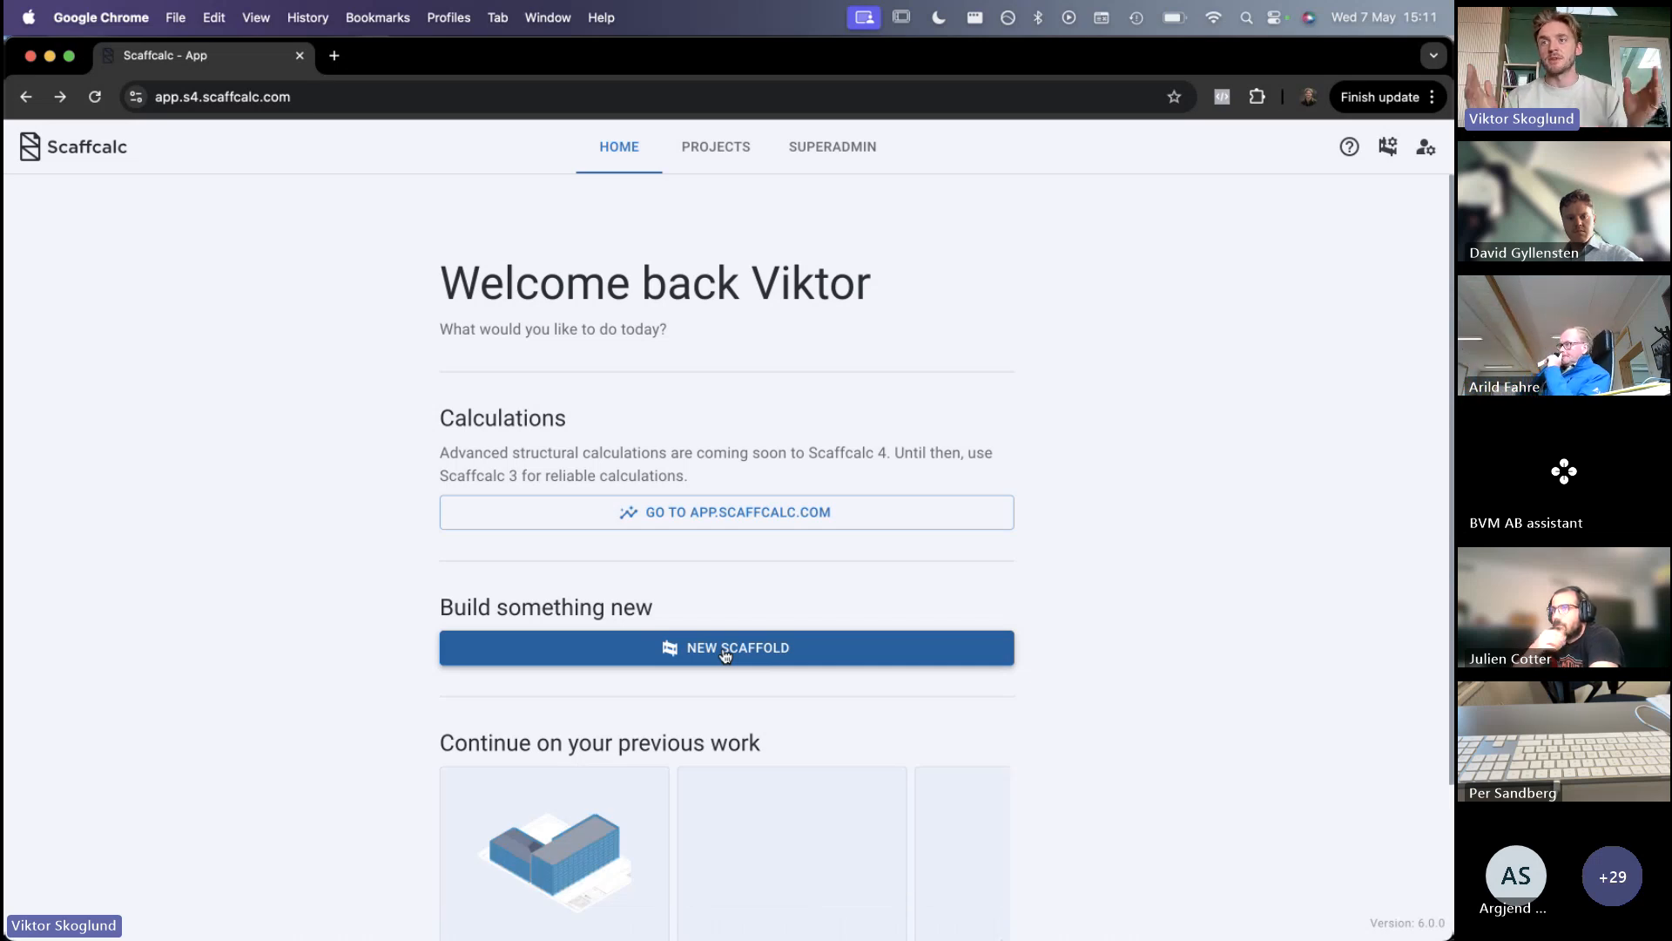
# Start a new scaffold model and open the map import for buildings
pyautogui.click(723, 650)
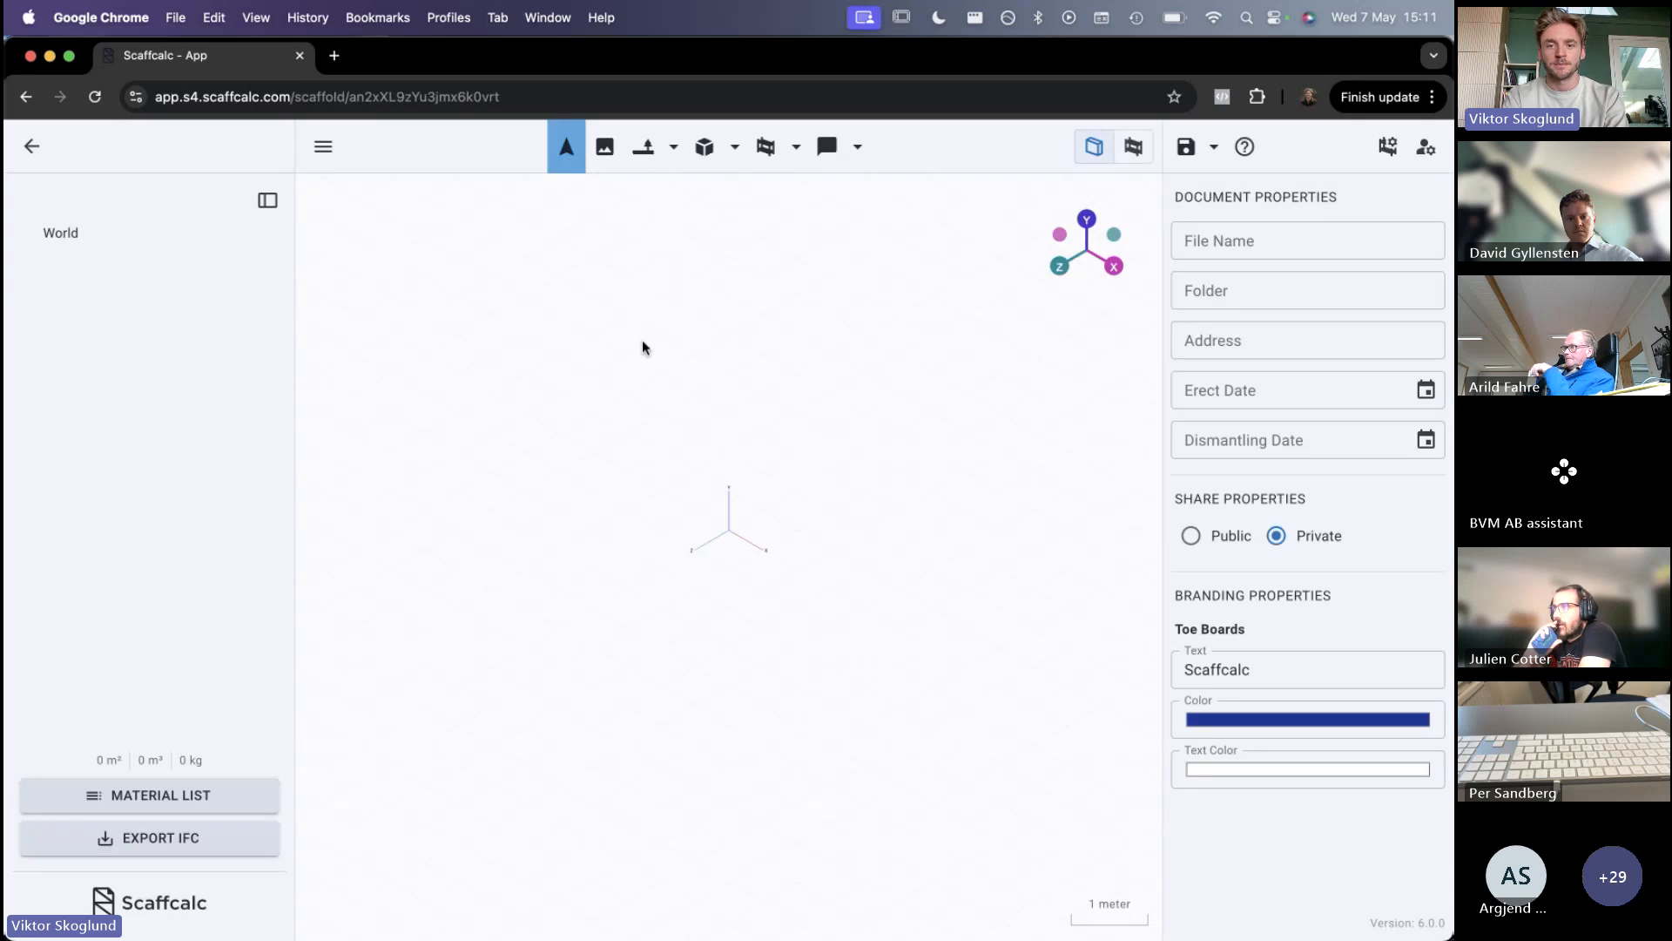
pyautogui.click(736, 163)
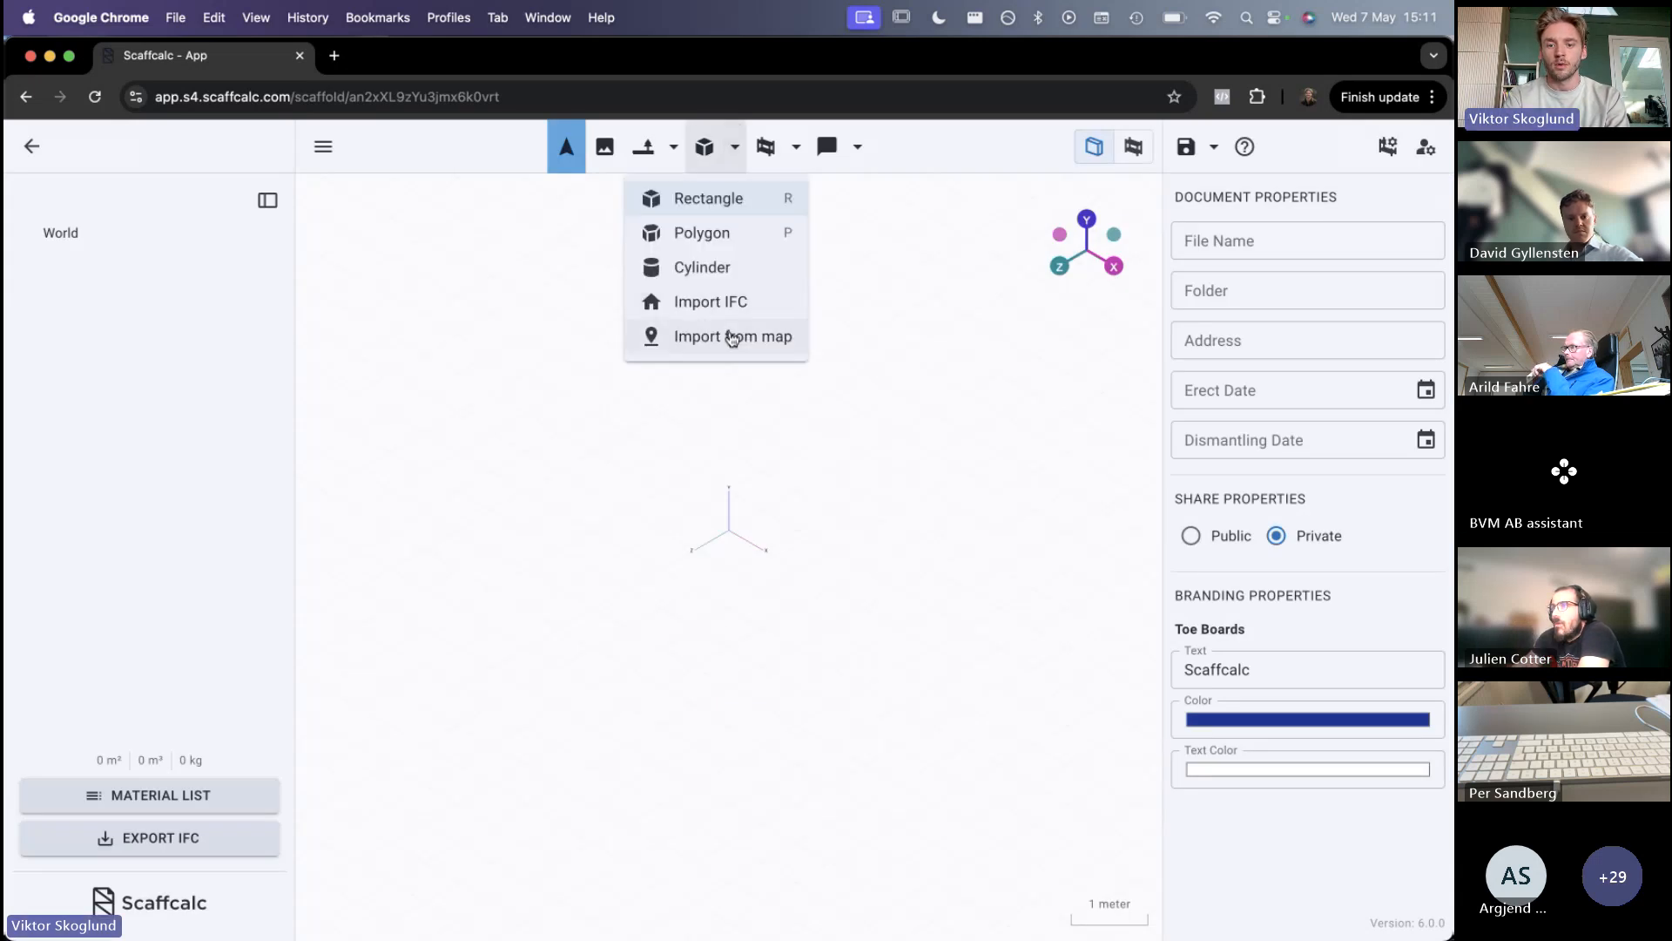
pyautogui.click(721, 339)
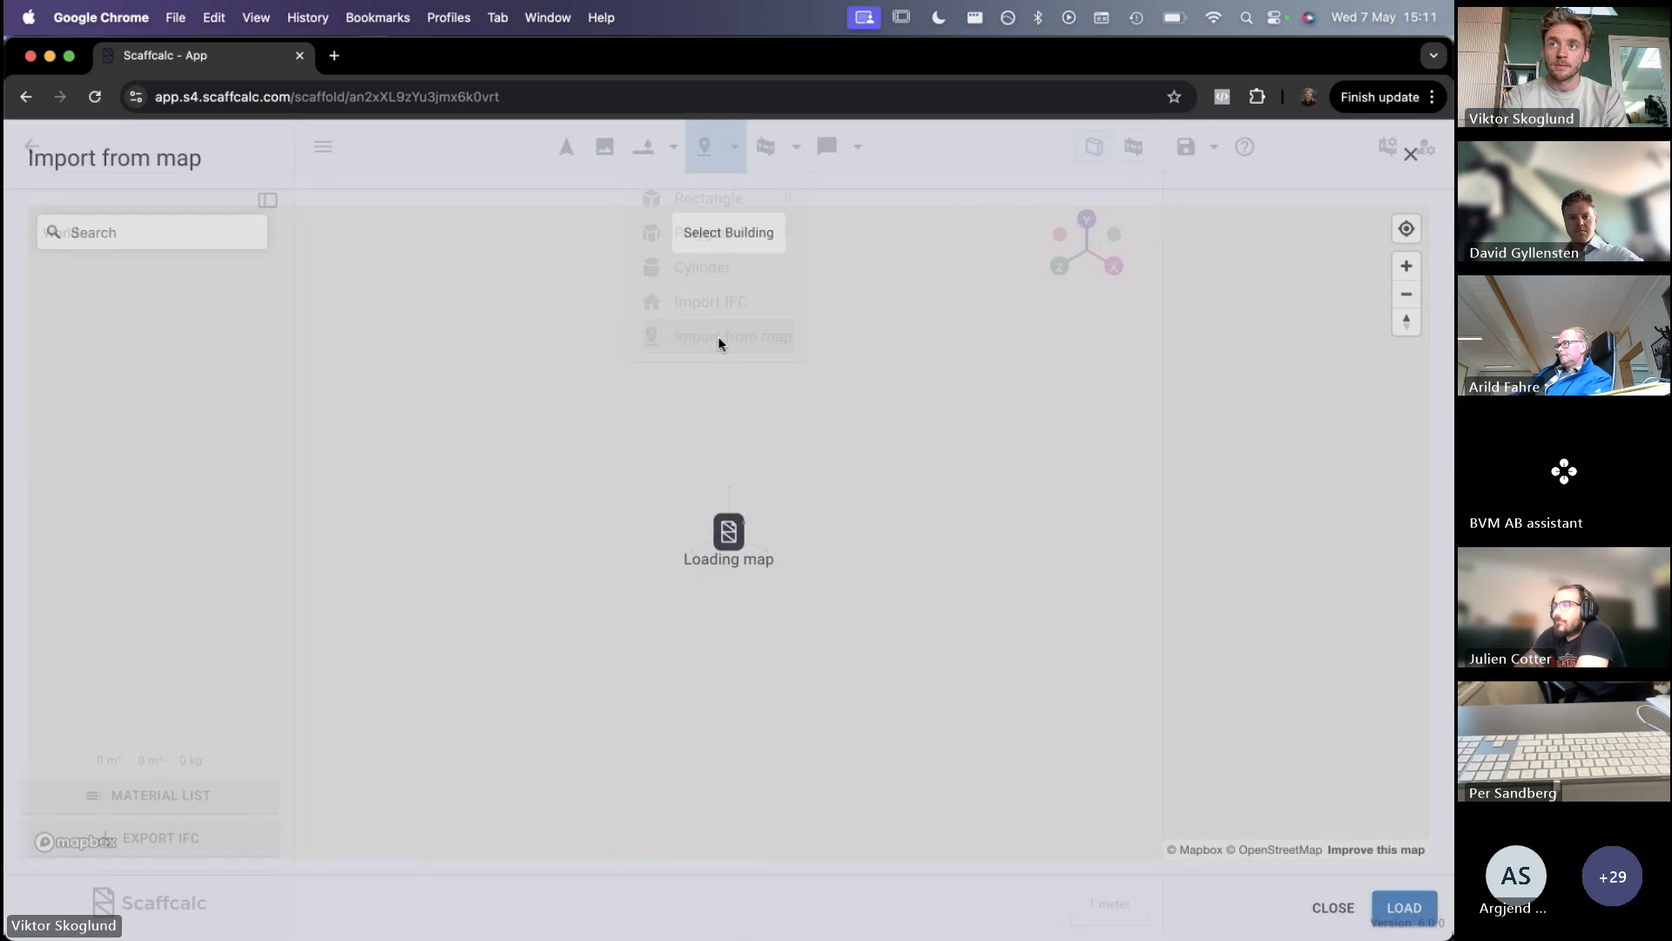
# Search the import map for "berlin" and go to Berlin, Germany
pyautogui.moveTo(916, 477); pyautogui.dragTo(720, 512, button='right')
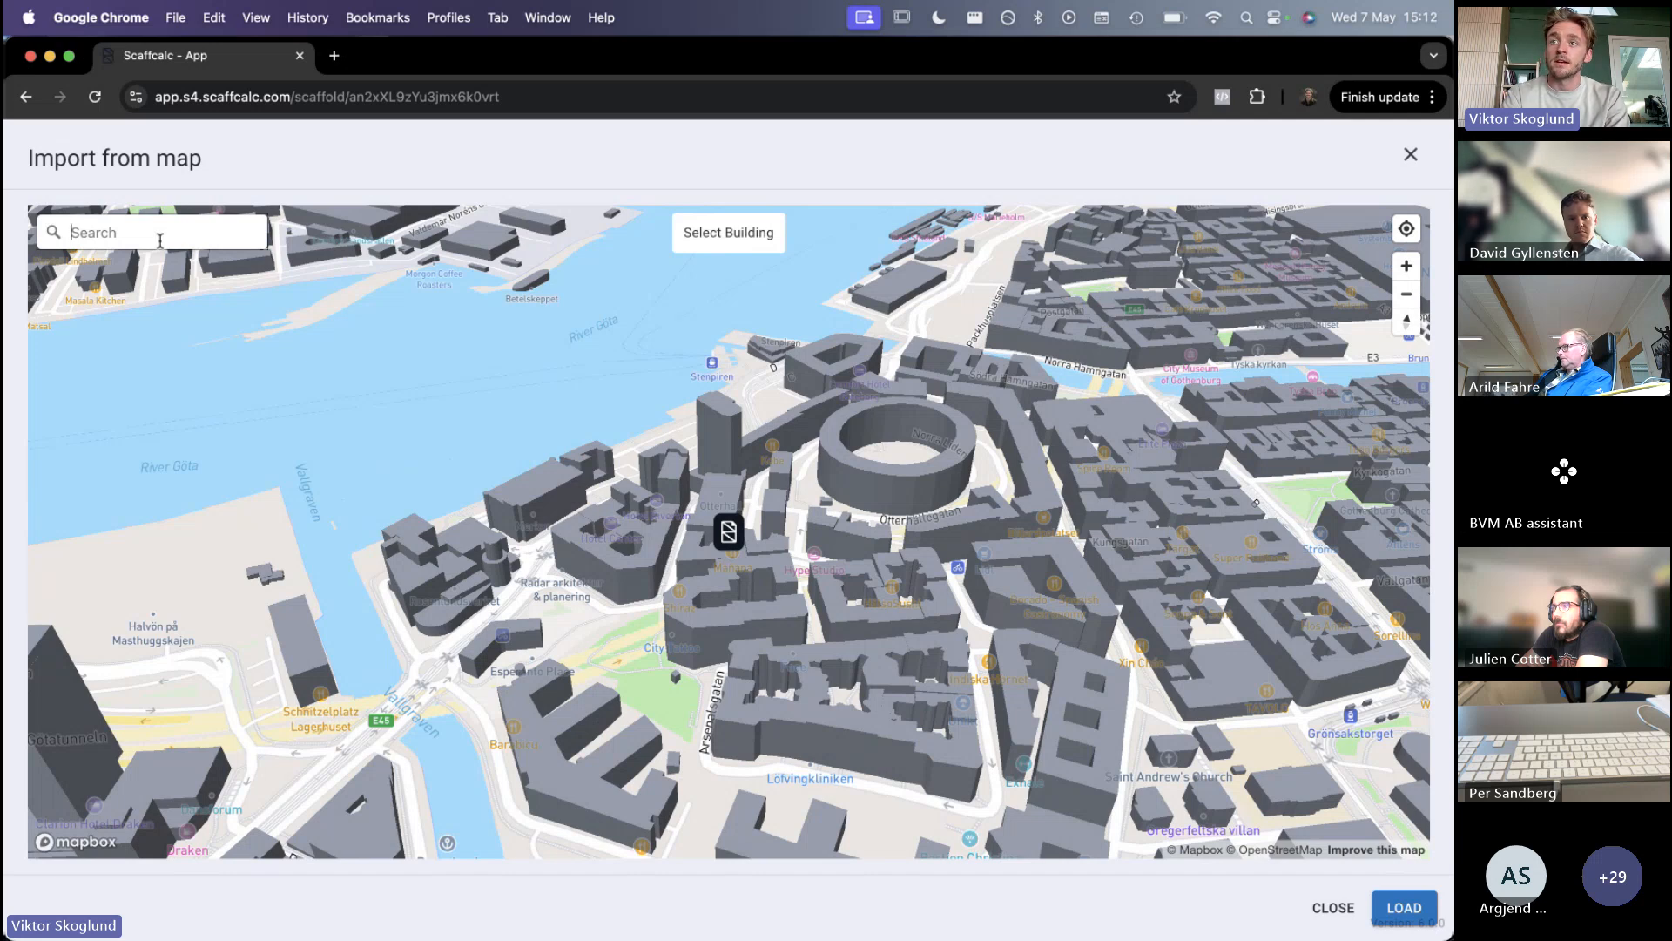
pyautogui.write('berli')
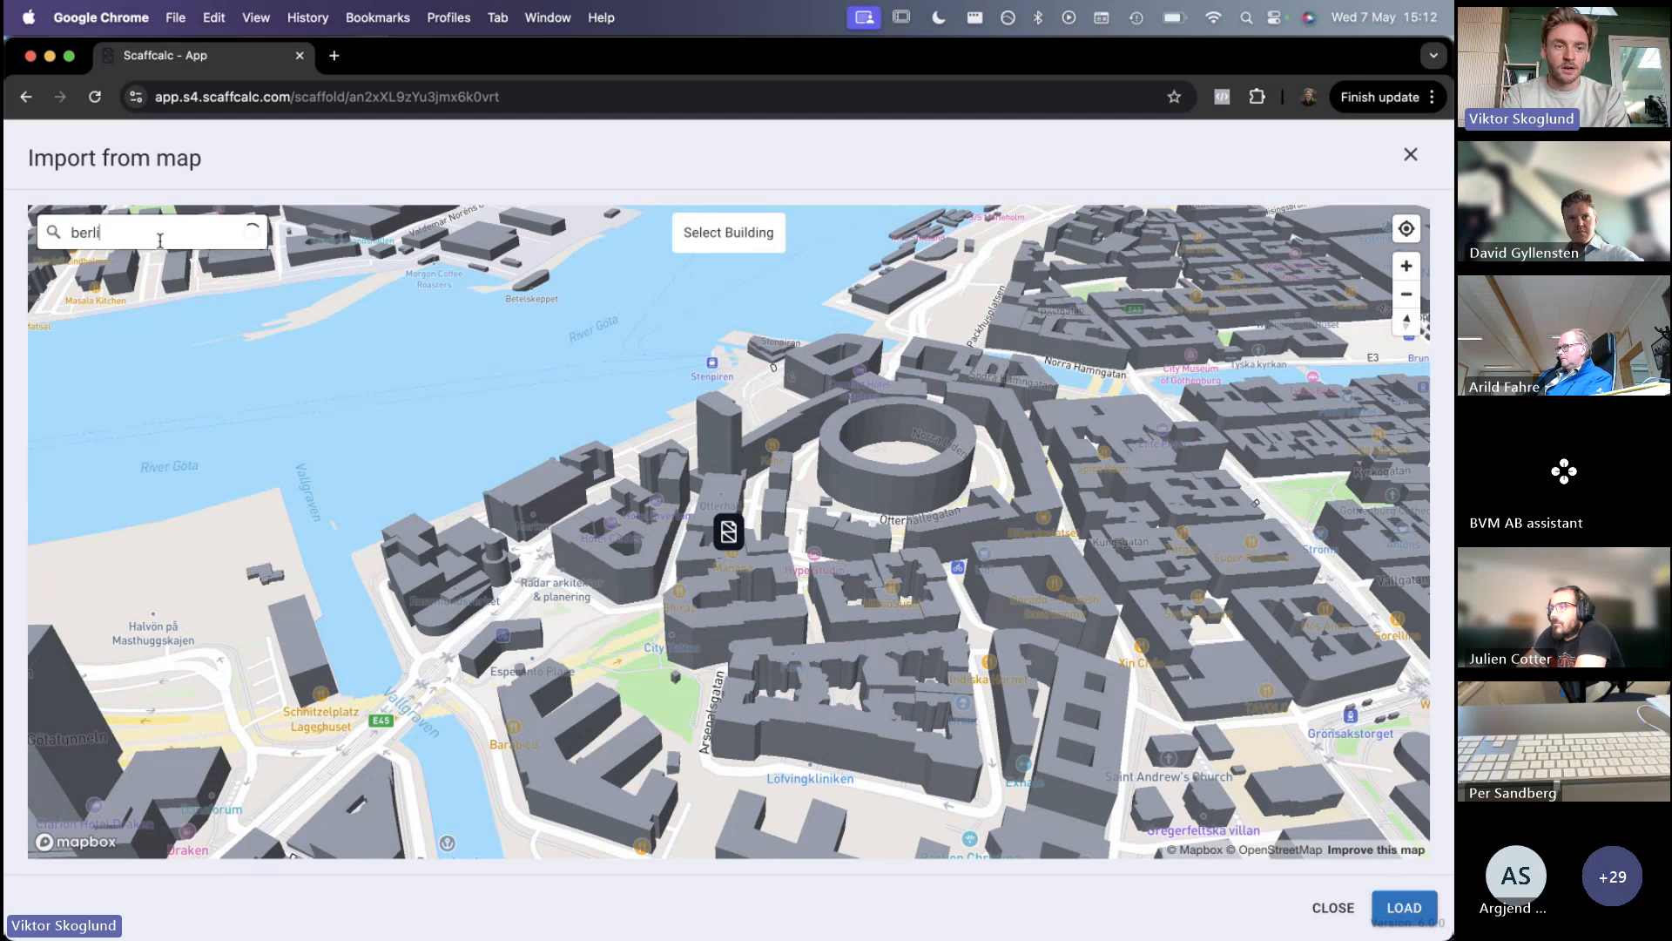
pyautogui.write('n')
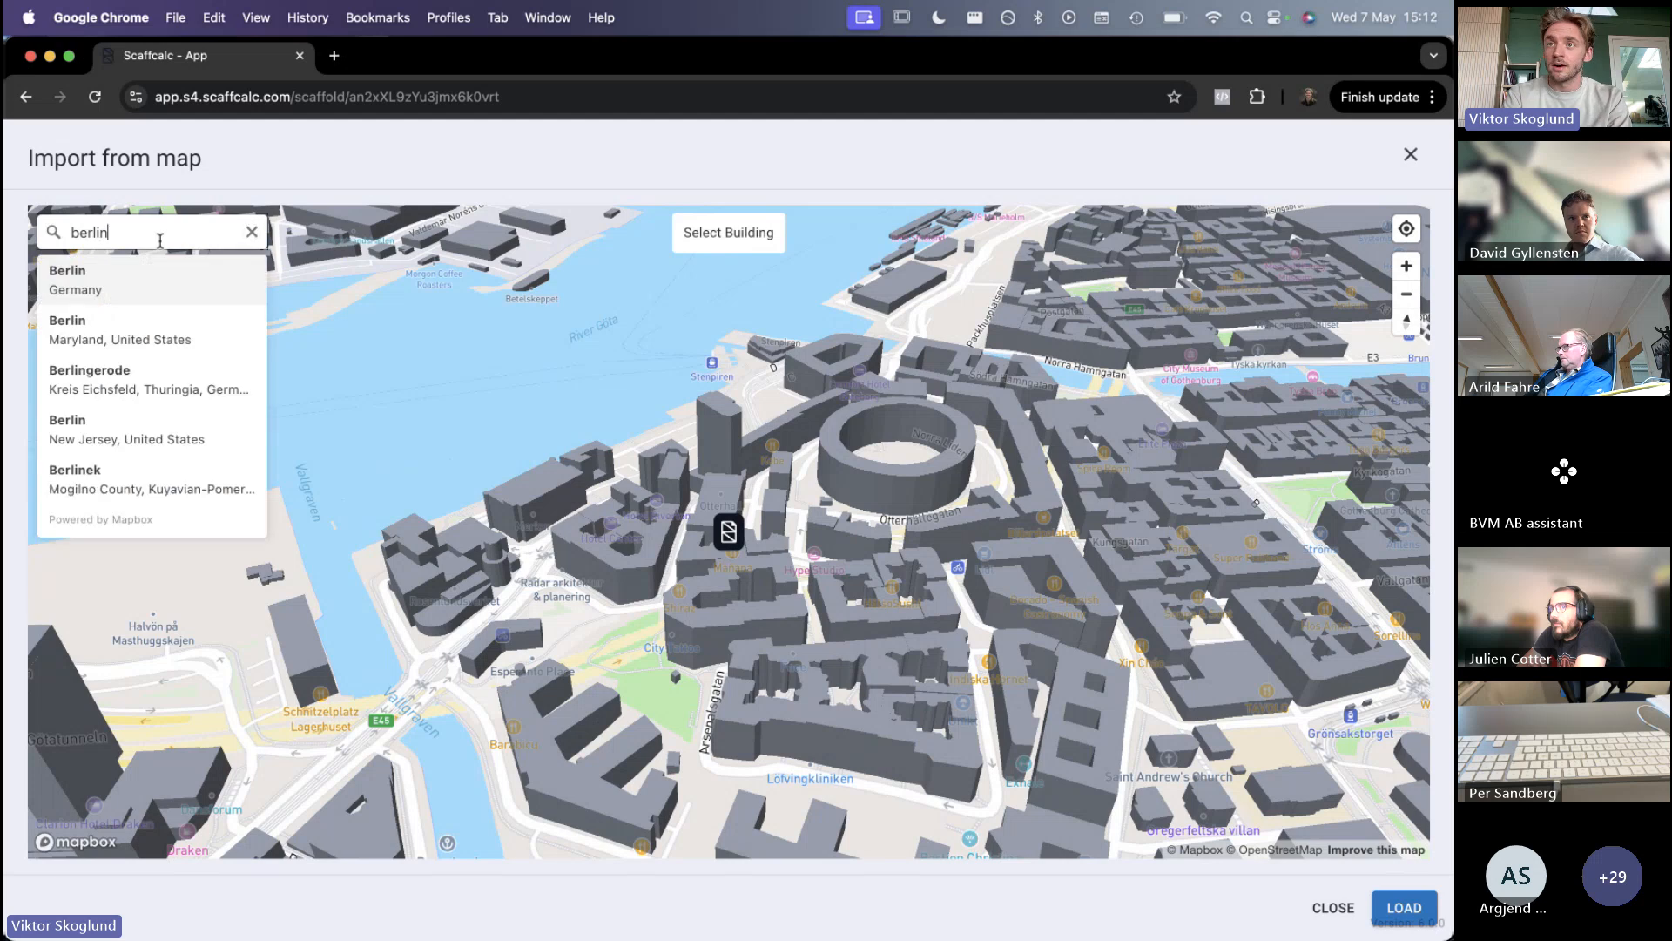
pyautogui.click(113, 297)
pyautogui.moveTo(611, 488); pyautogui.dragTo(729, 490, button='right')
pyautogui.scroll(5, 728, 490)
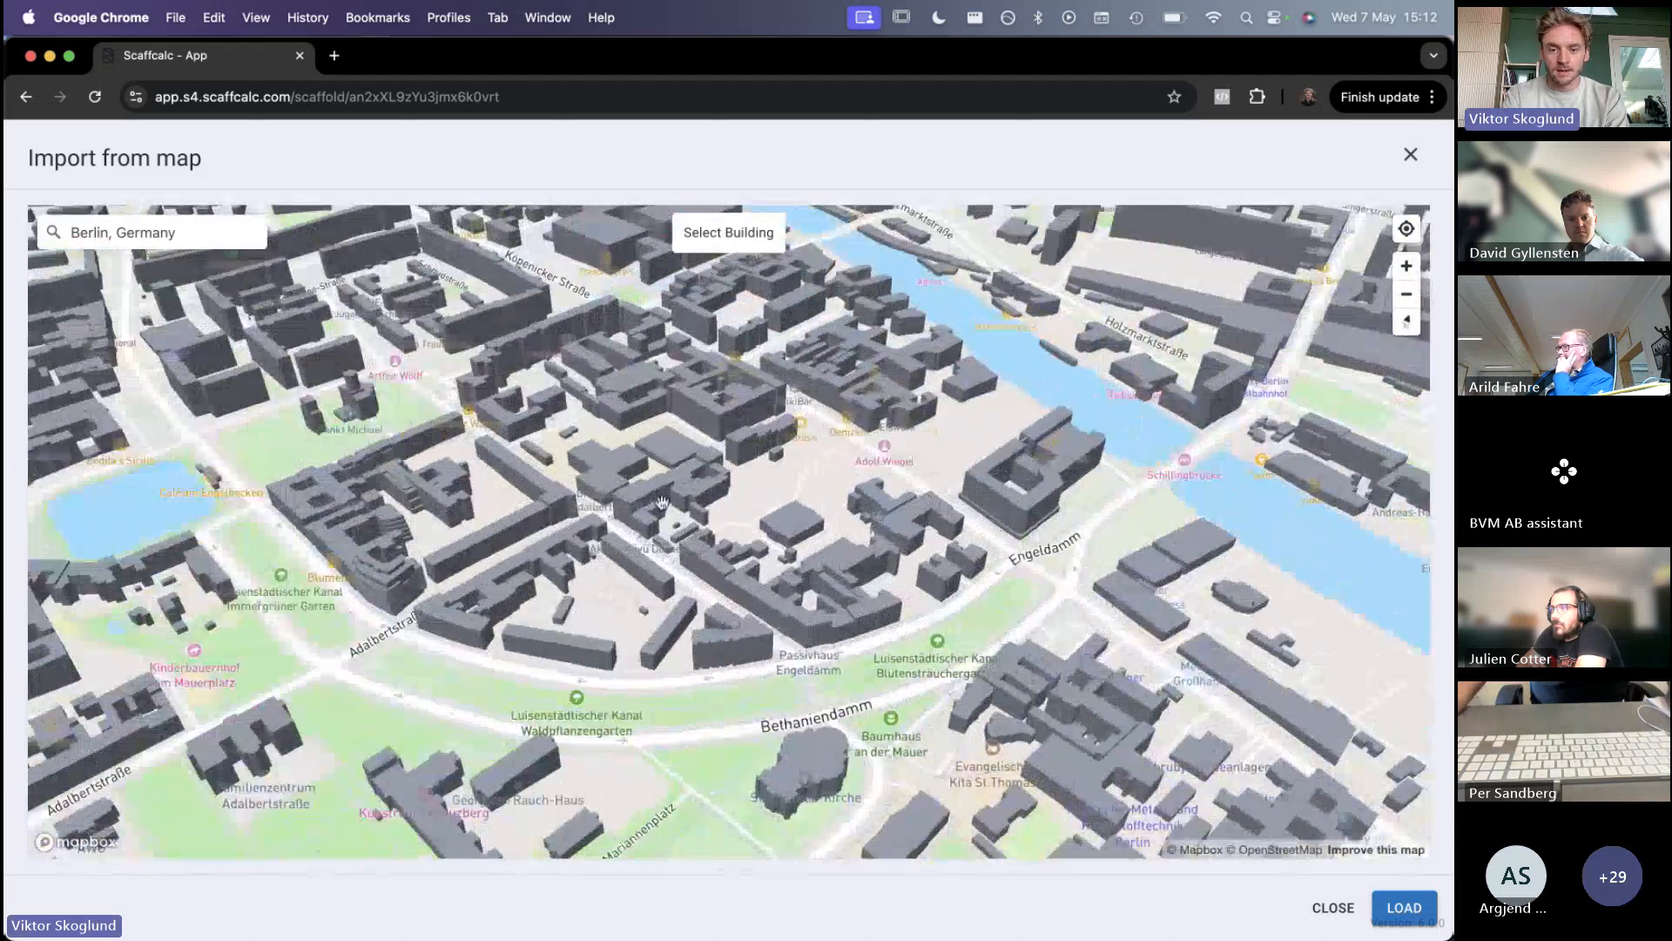
# Import the large freestanding building south of Köpenicker Straße together with the two small buildings beside it
pyautogui.moveTo(804, 495); pyautogui.dragTo(698, 519)
pyautogui.moveTo(765, 442); pyautogui.dragTo(632, 436)
pyautogui.scroll(3, 632, 435)
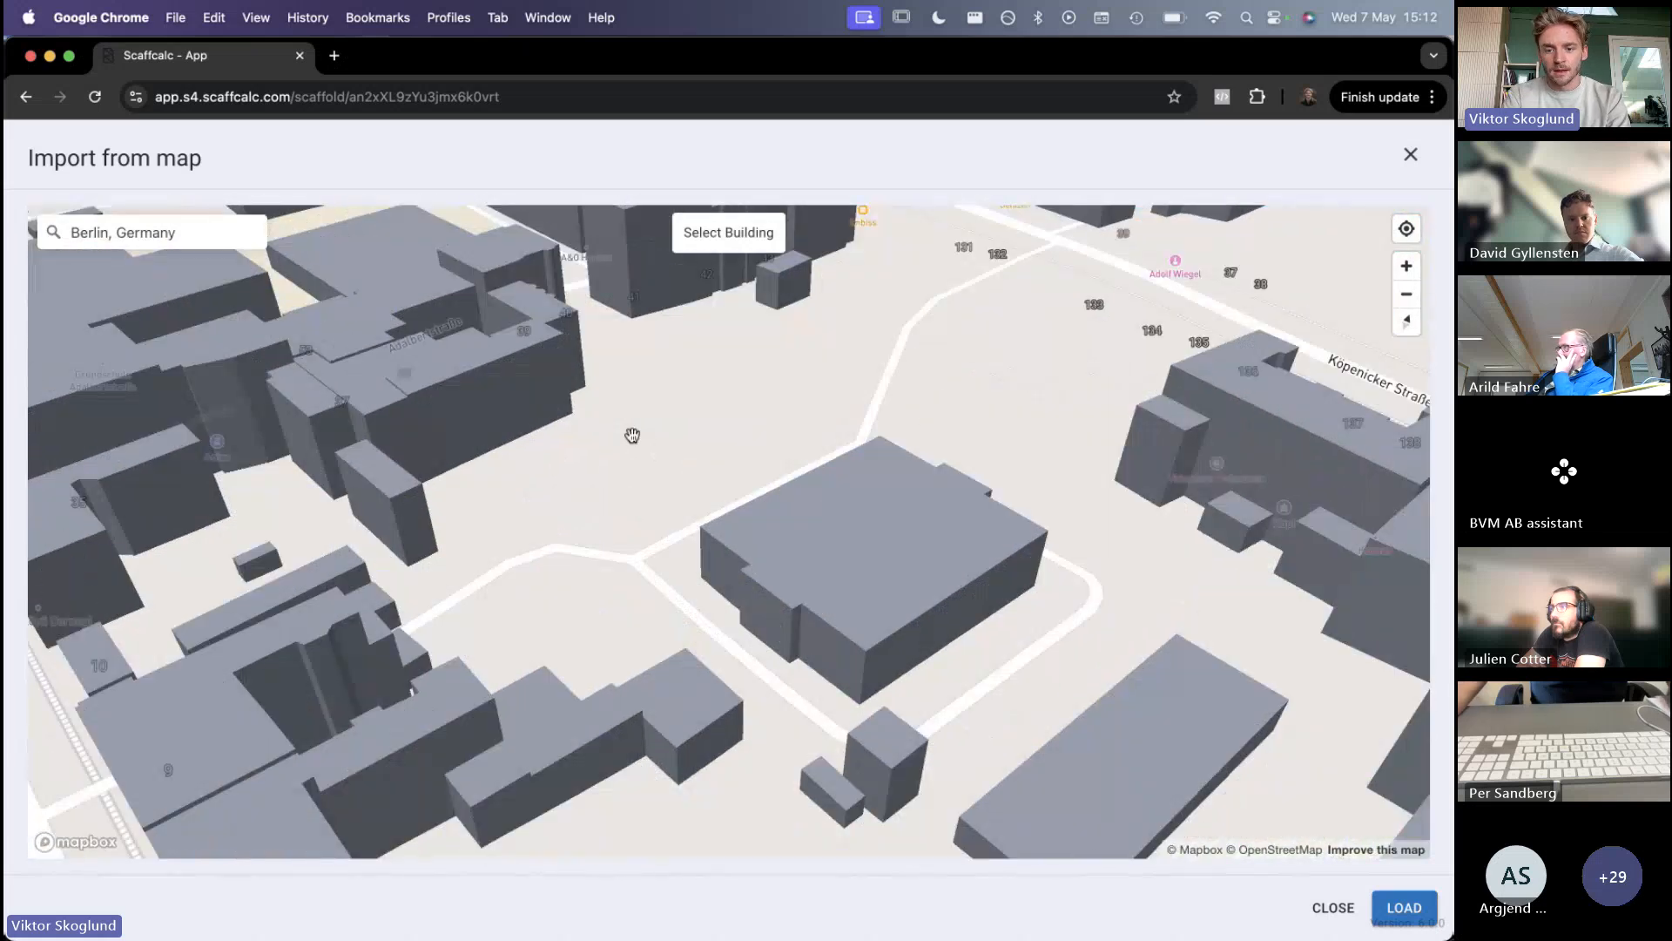
pyautogui.click(923, 578)
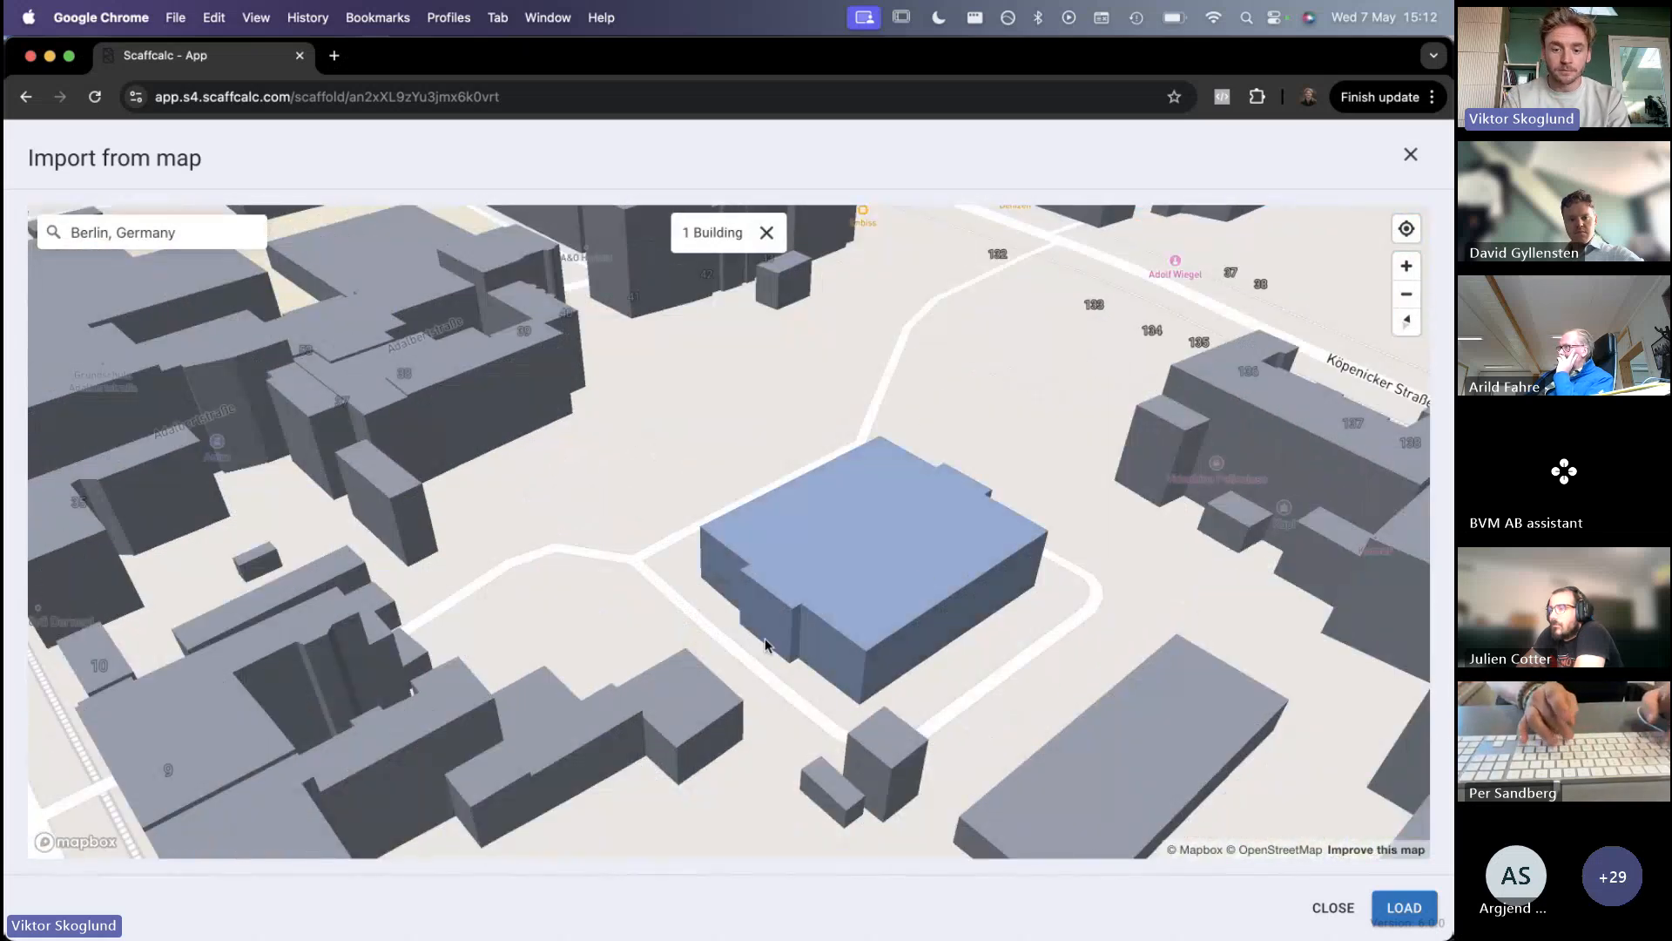
pyautogui.click(691, 698)
pyautogui.click(875, 740)
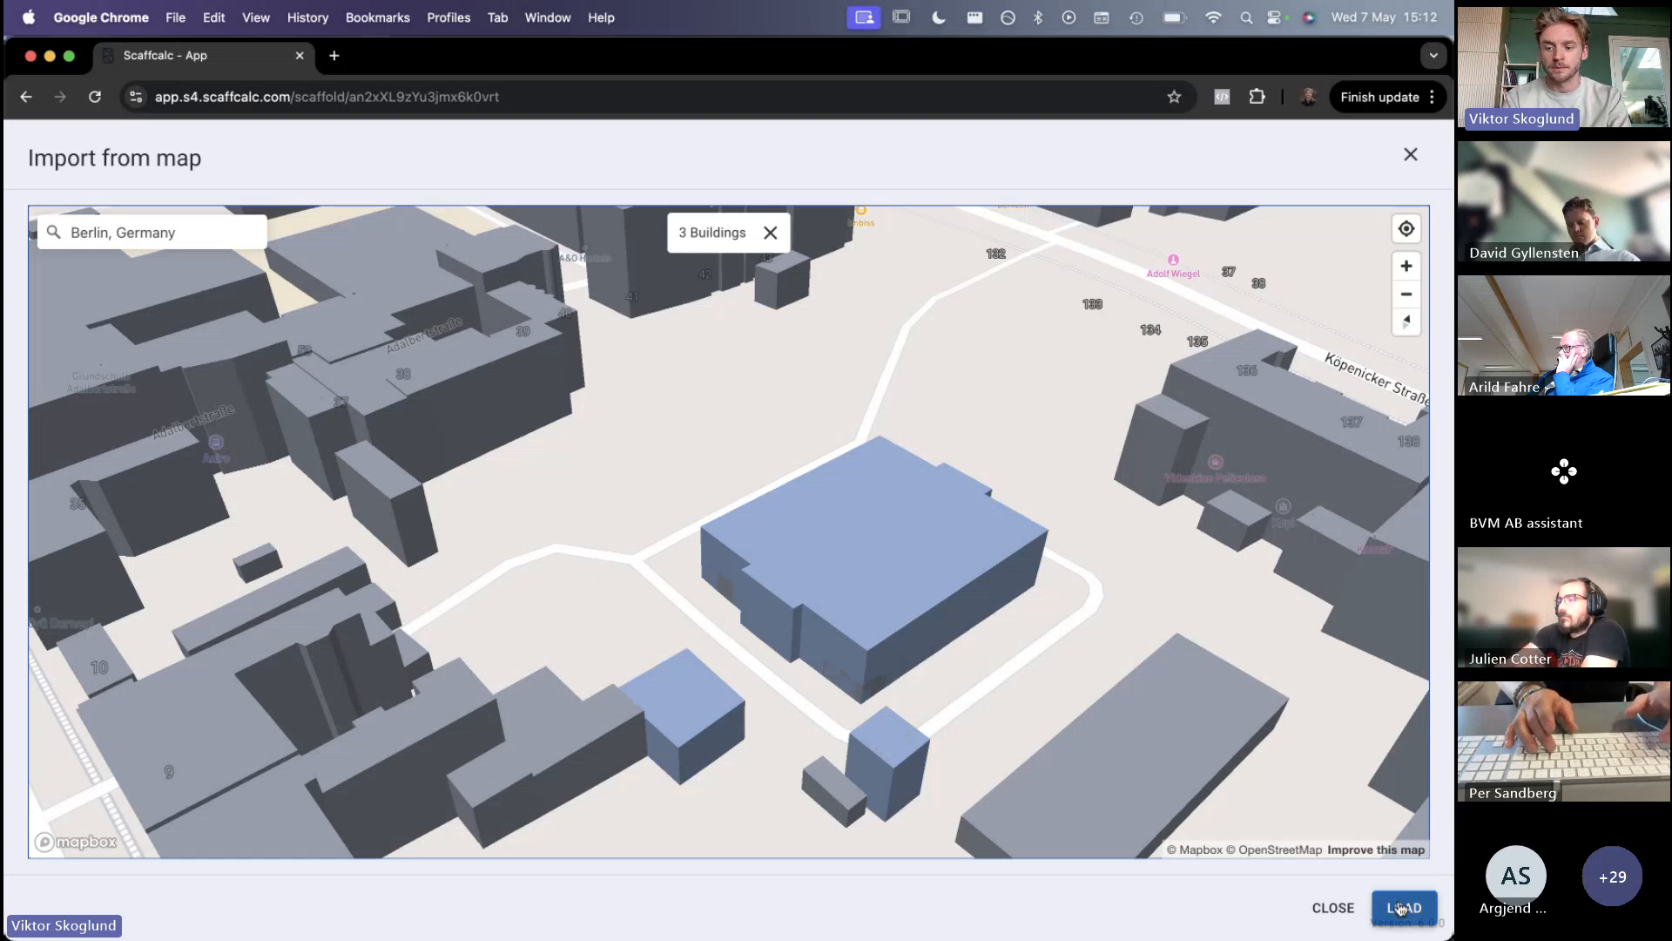
pyautogui.click(1404, 907)
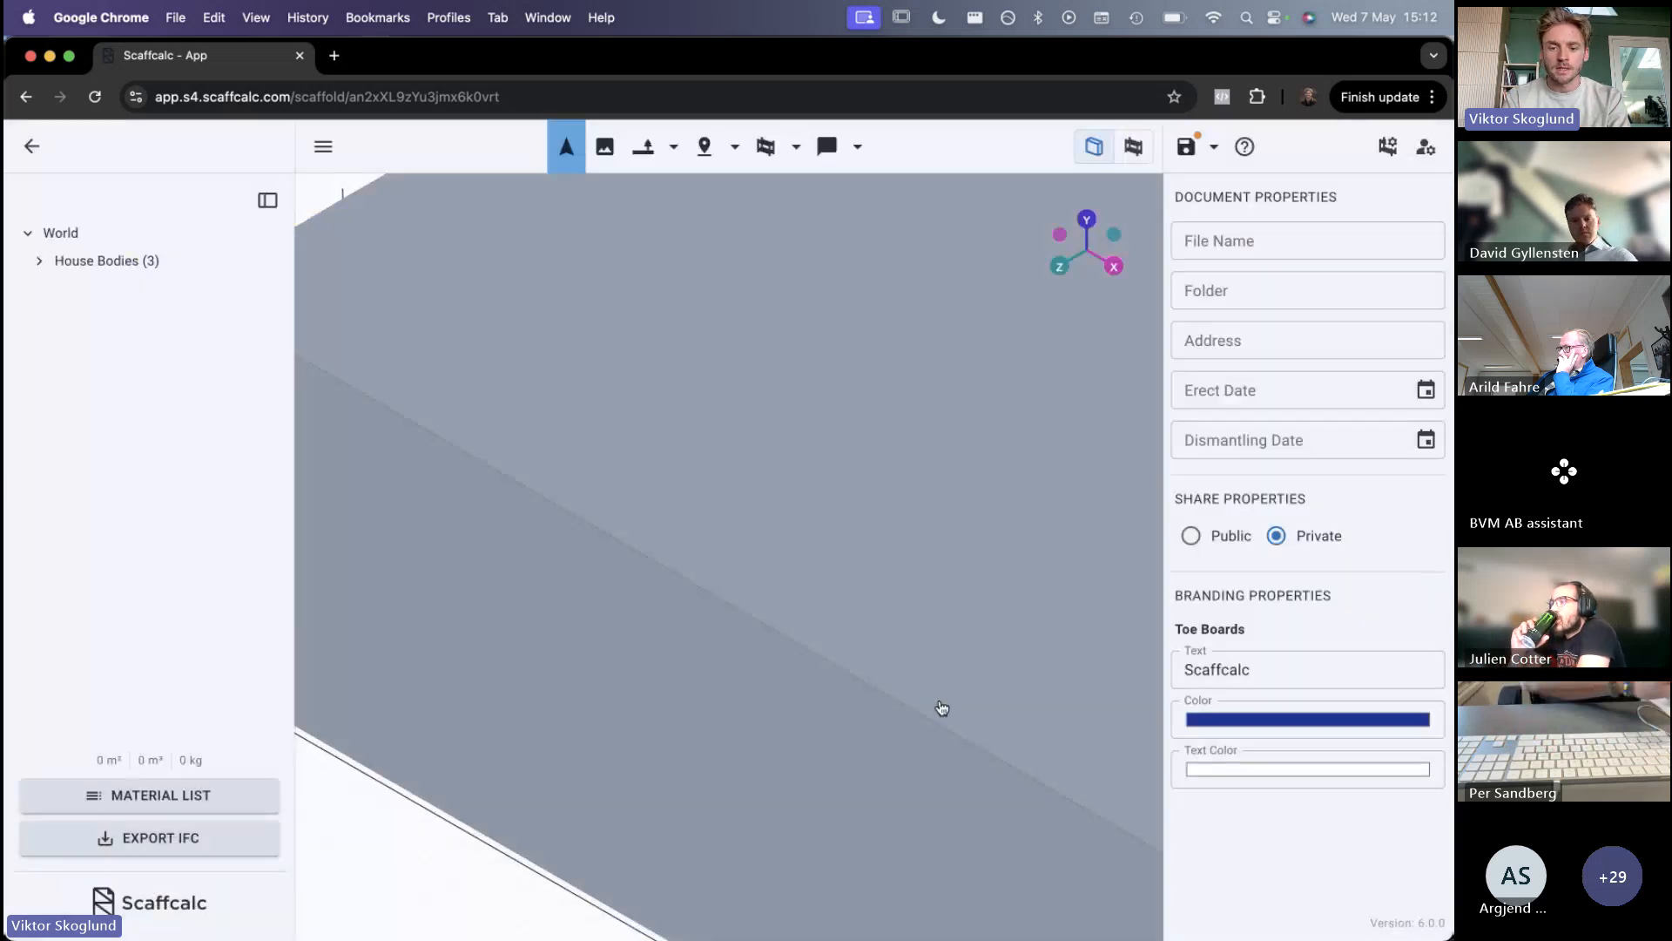
# Select the three imported buildings together to inspect their polygon house properties, and clear the selection
pyautogui.scroll(-4, 940, 707)
pyautogui.moveTo(693, 742); pyautogui.dragTo(885, 740)
pyautogui.scroll(-2, 882, 741)
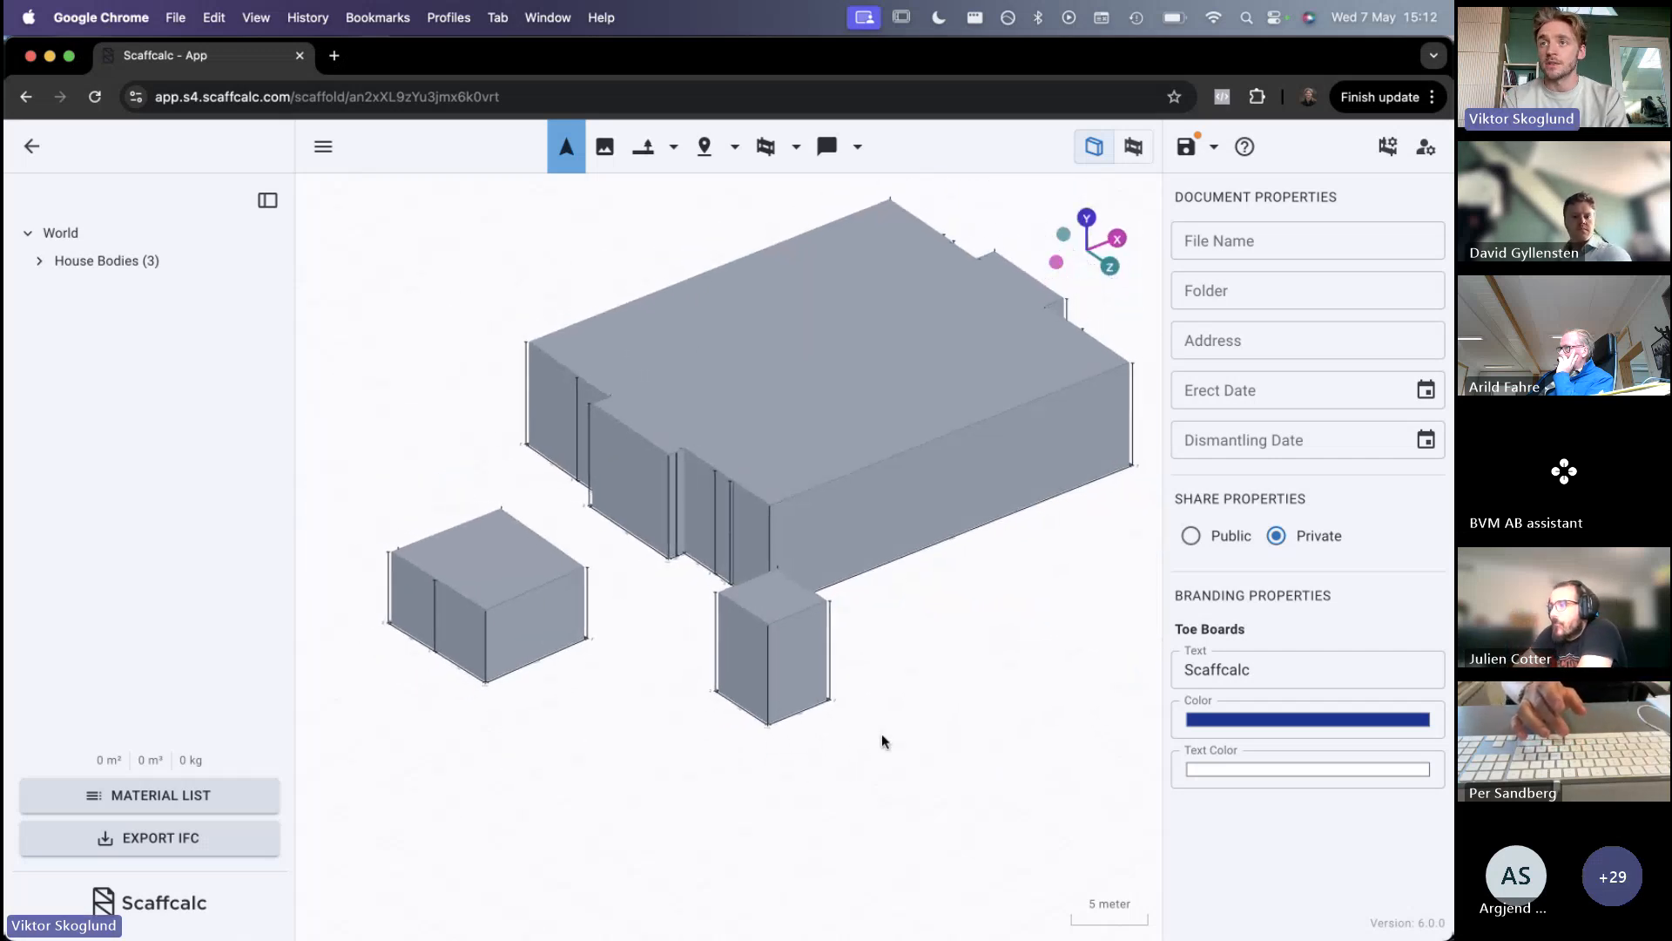
pyautogui.click(831, 504)
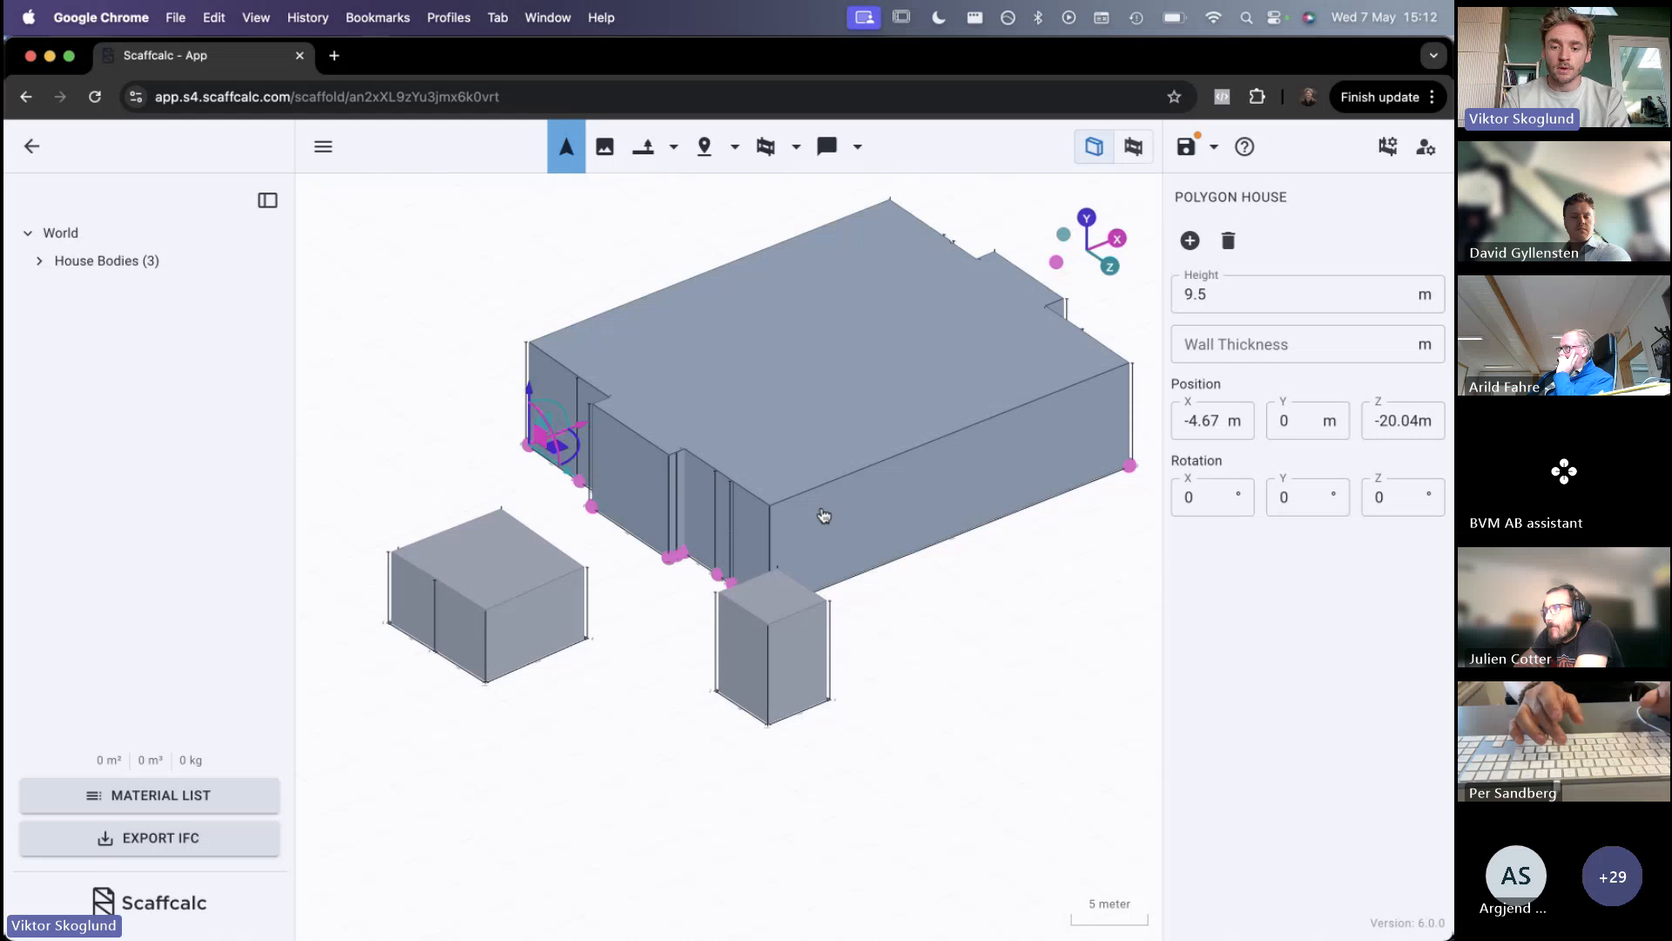
pyautogui.keyDown('shift'); pyautogui.click(771, 636); pyautogui.keyUp('shift')
pyautogui.keyDown('shift'); pyautogui.click(489, 618); pyautogui.keyUp('shift')
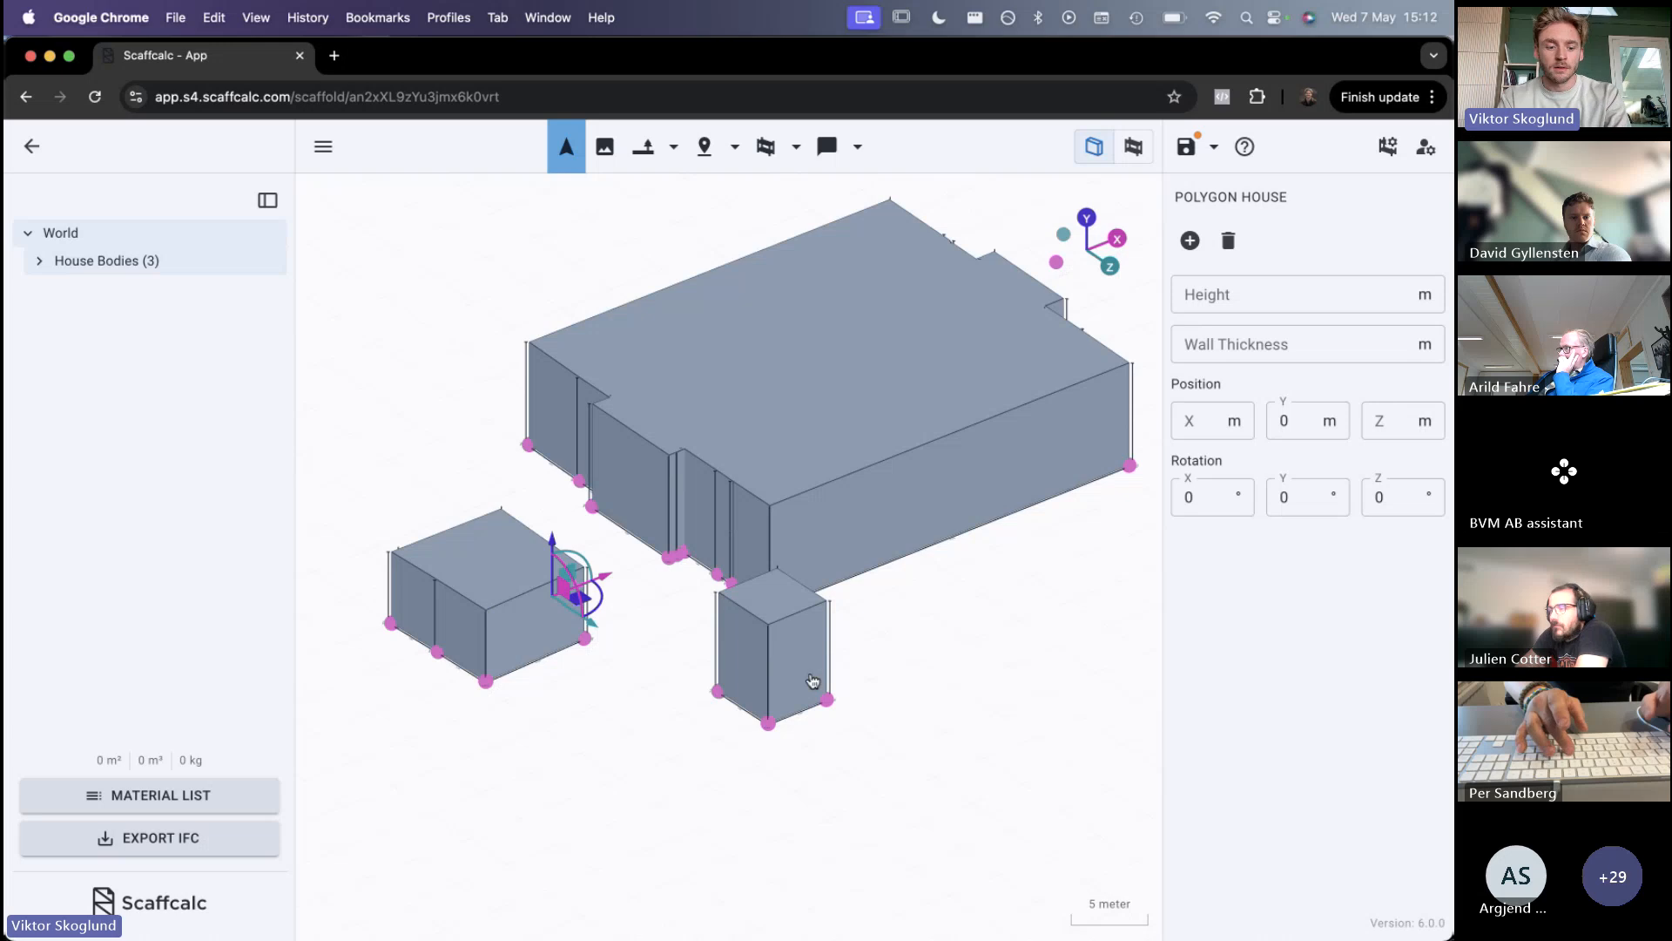
pyautogui.press('Escape')
# Use Auto Scaffold to place scaffolds along the large building's long facade and both adjoining wall sections around its corner
pyautogui.click(796, 155)
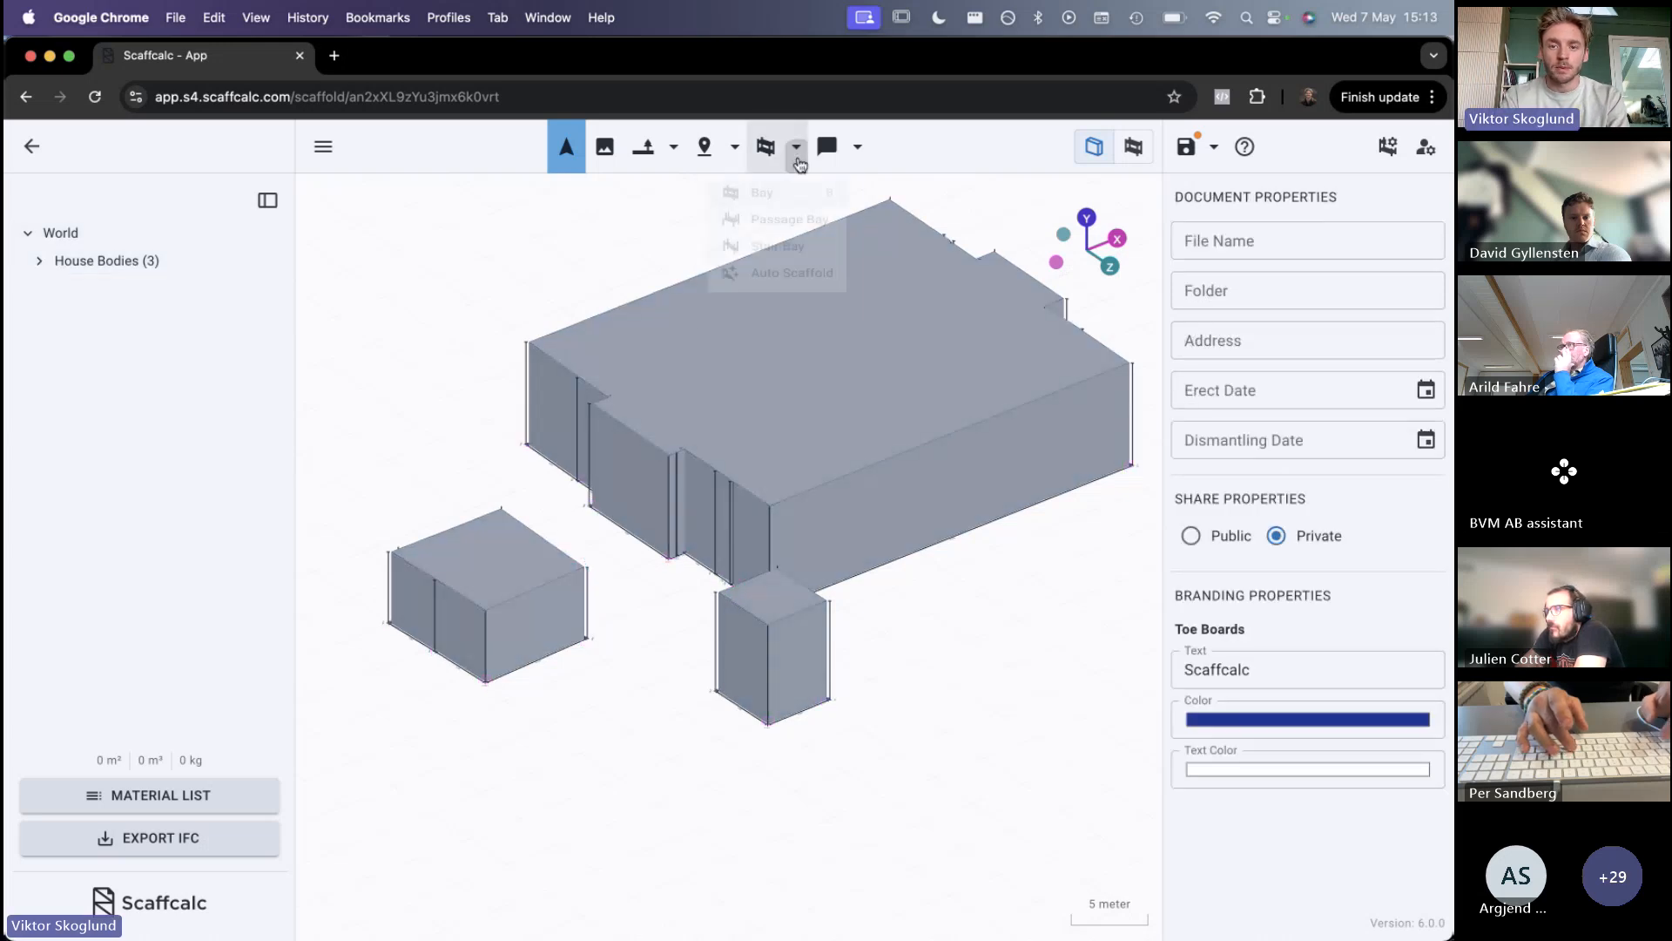
pyautogui.click(766, 305)
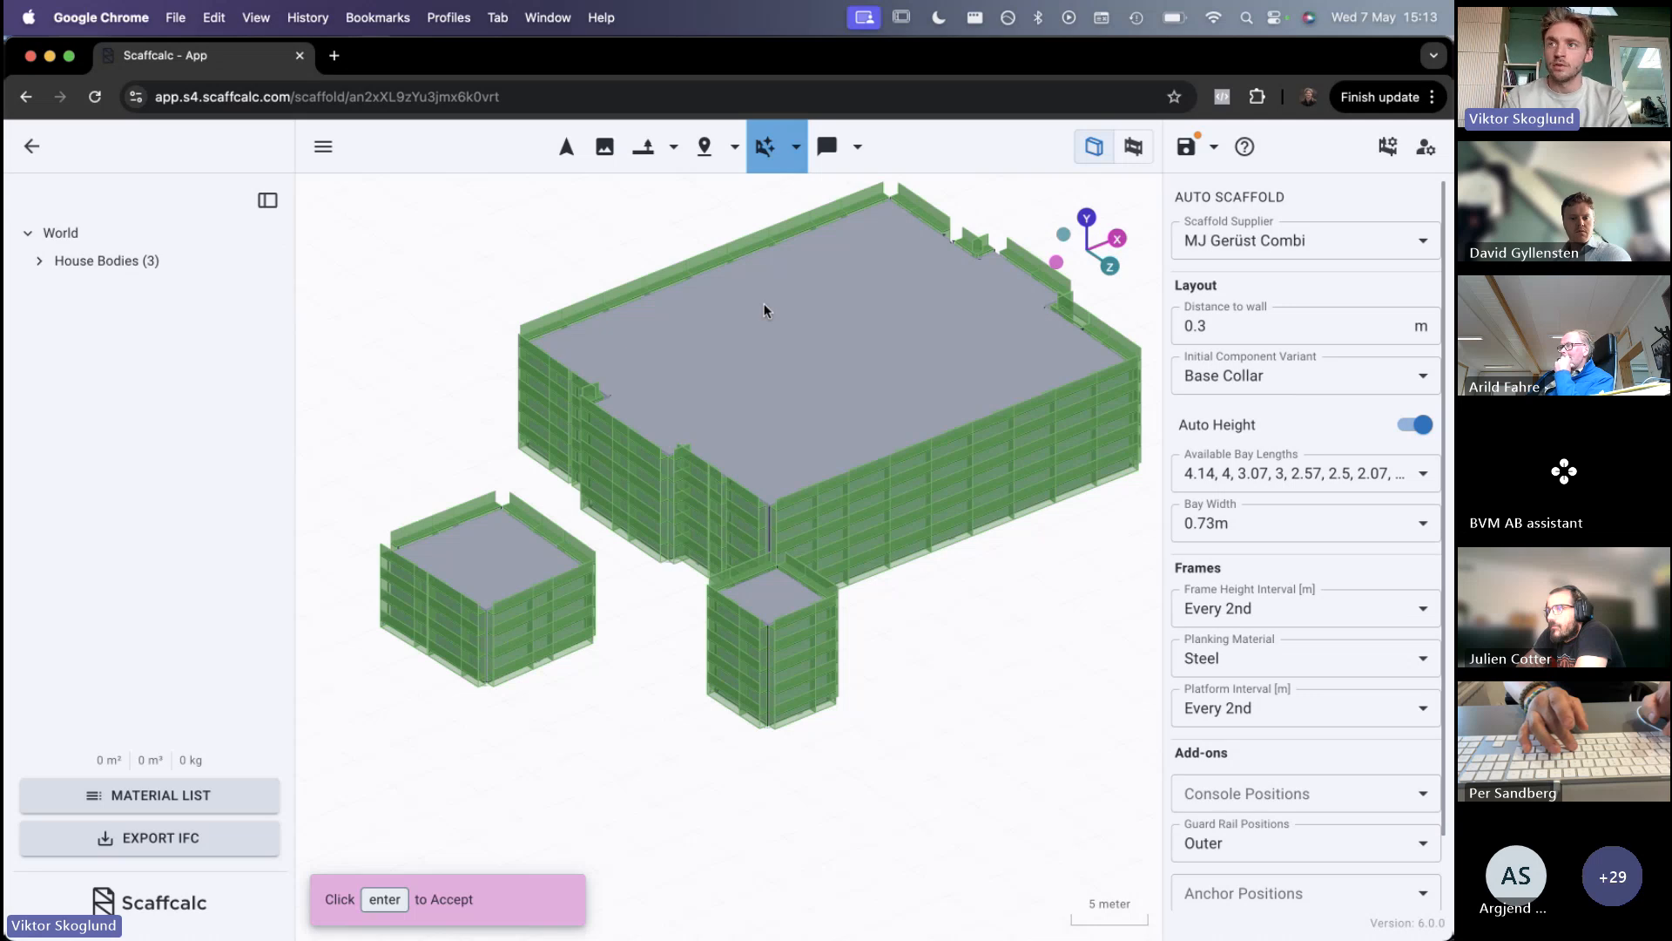
pyautogui.click(907, 514)
pyautogui.moveTo(1036, 595); pyautogui.dragTo(866, 603)
pyautogui.click(975, 625)
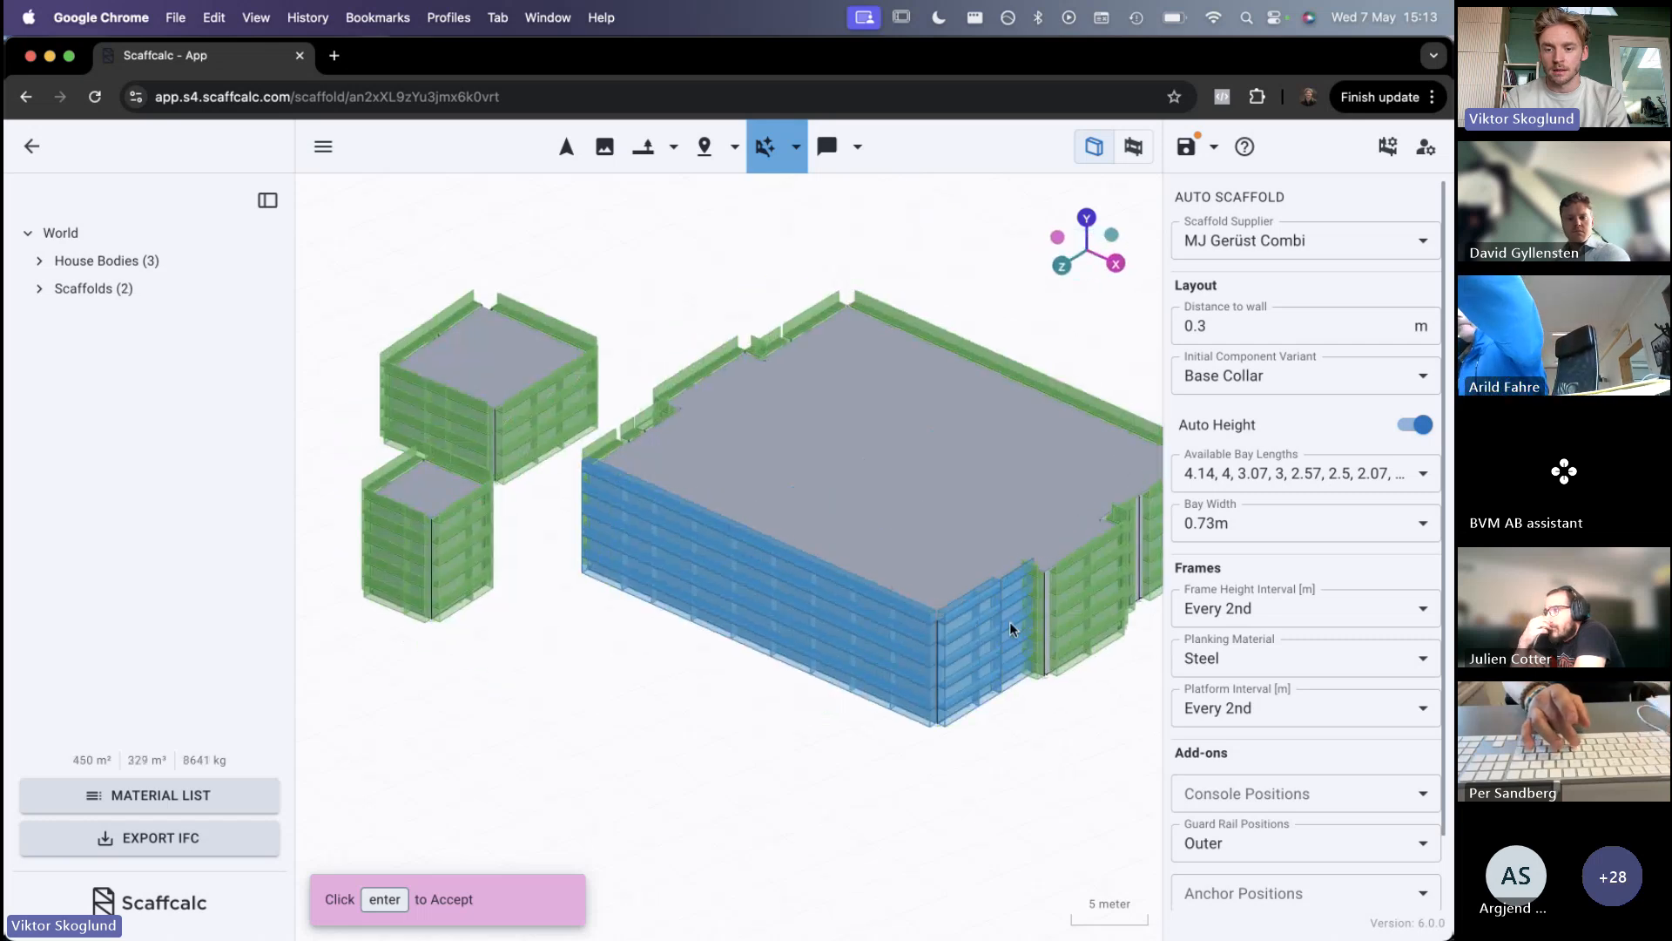
pyautogui.click(1008, 630)
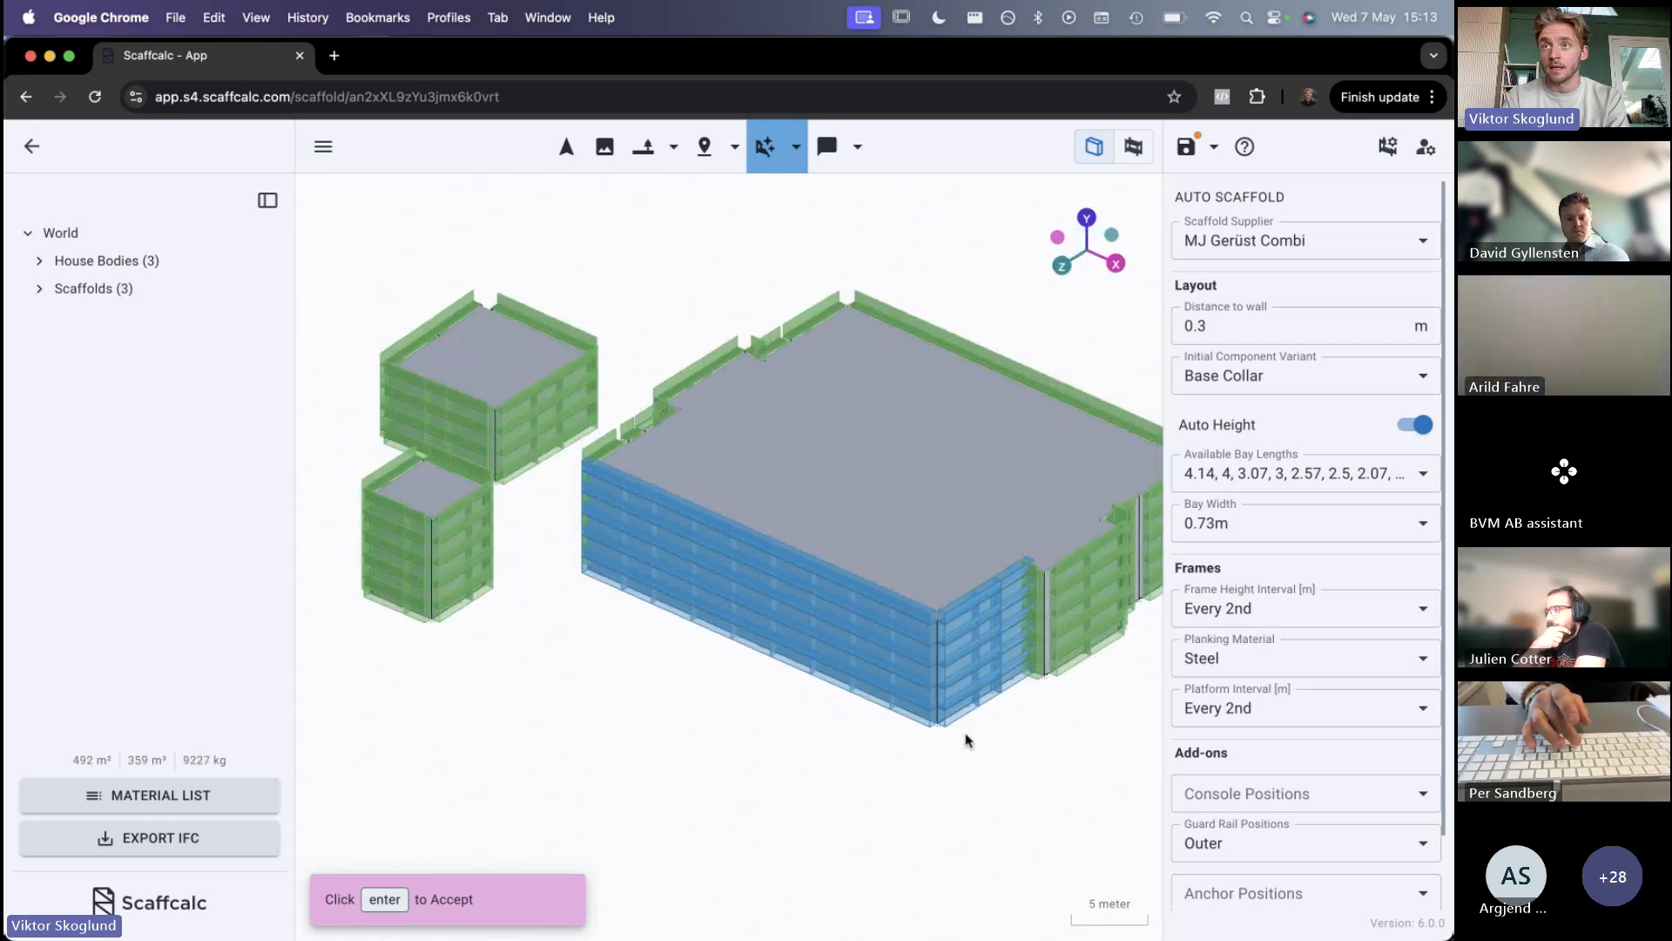
# Show the placed scaffolds with their detailed components and leave Auto Scaffold
pyautogui.click(1133, 147)
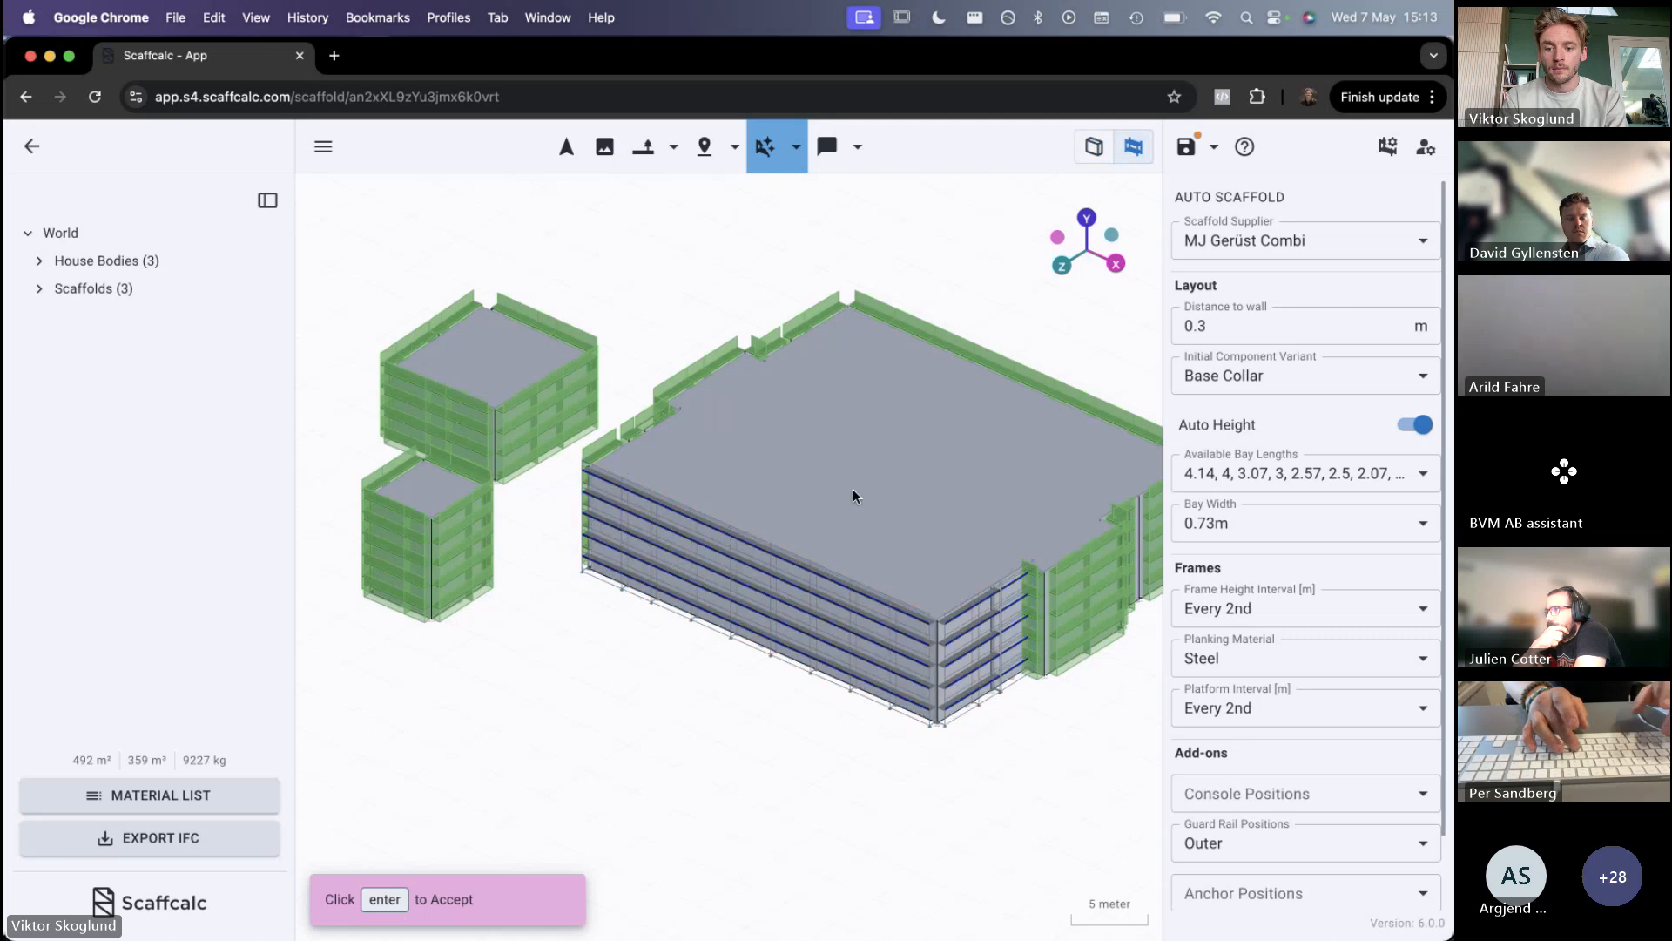
pyautogui.moveTo(755, 748); pyautogui.dragTo(727, 711, button='right')
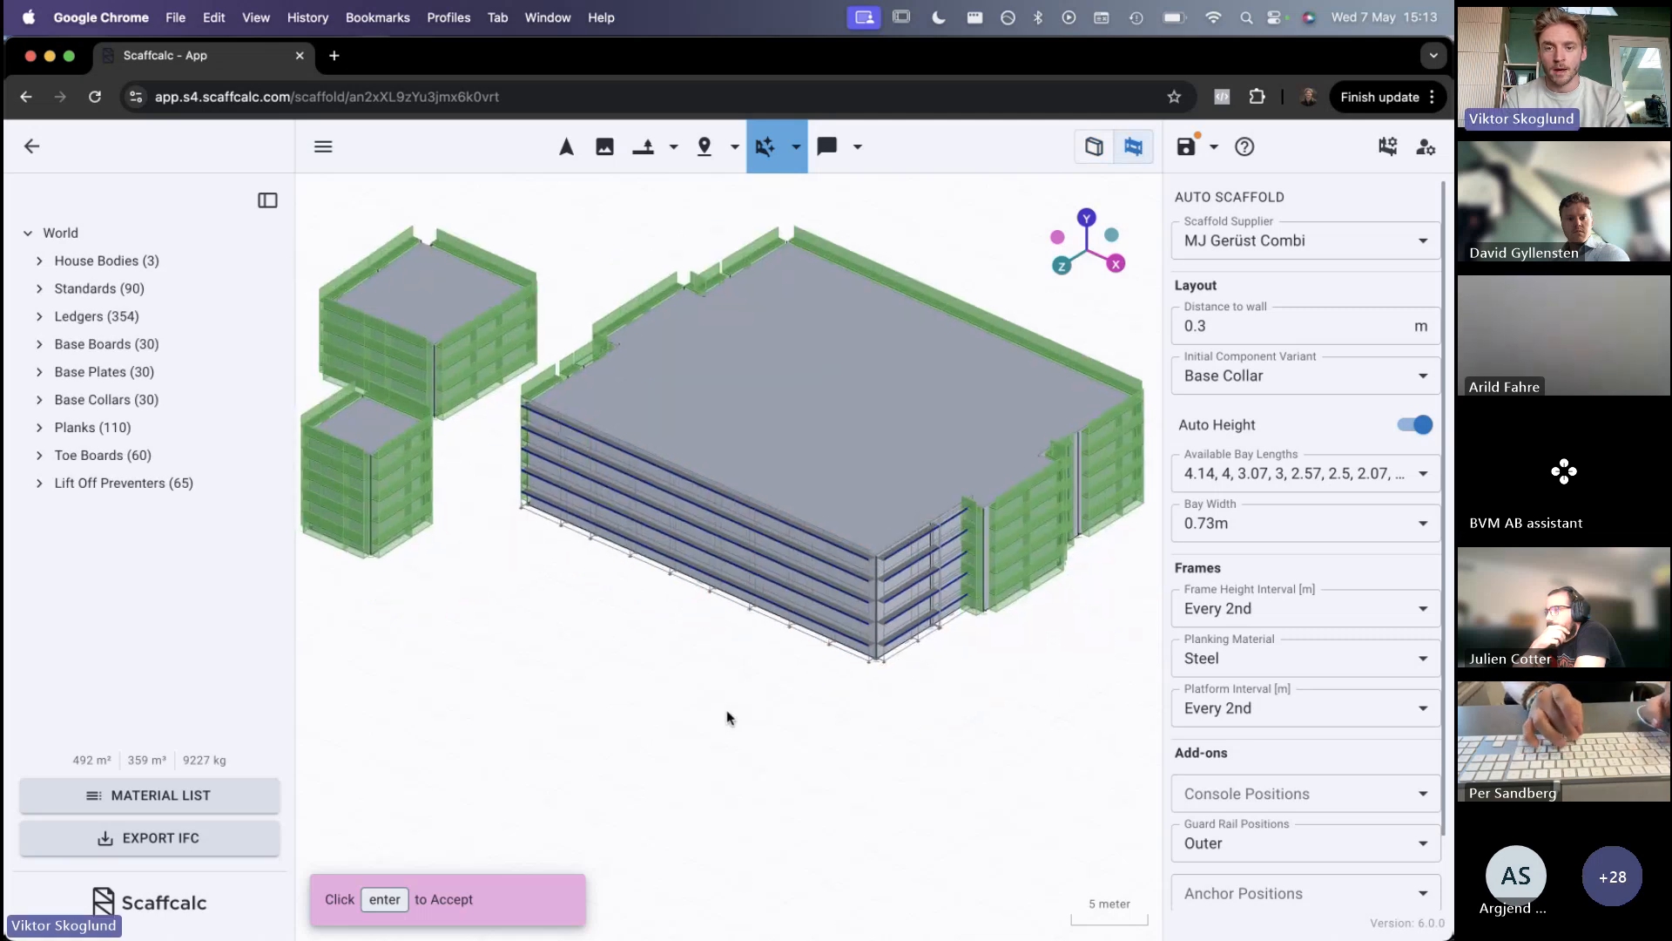
pyautogui.press('Escape')
pyautogui.moveTo(848, 712)
pyautogui.mouseDown()
pyautogui.moveTo(829, 708)
pyautogui.moveTo(854, 715)
pyautogui.mouseUp()
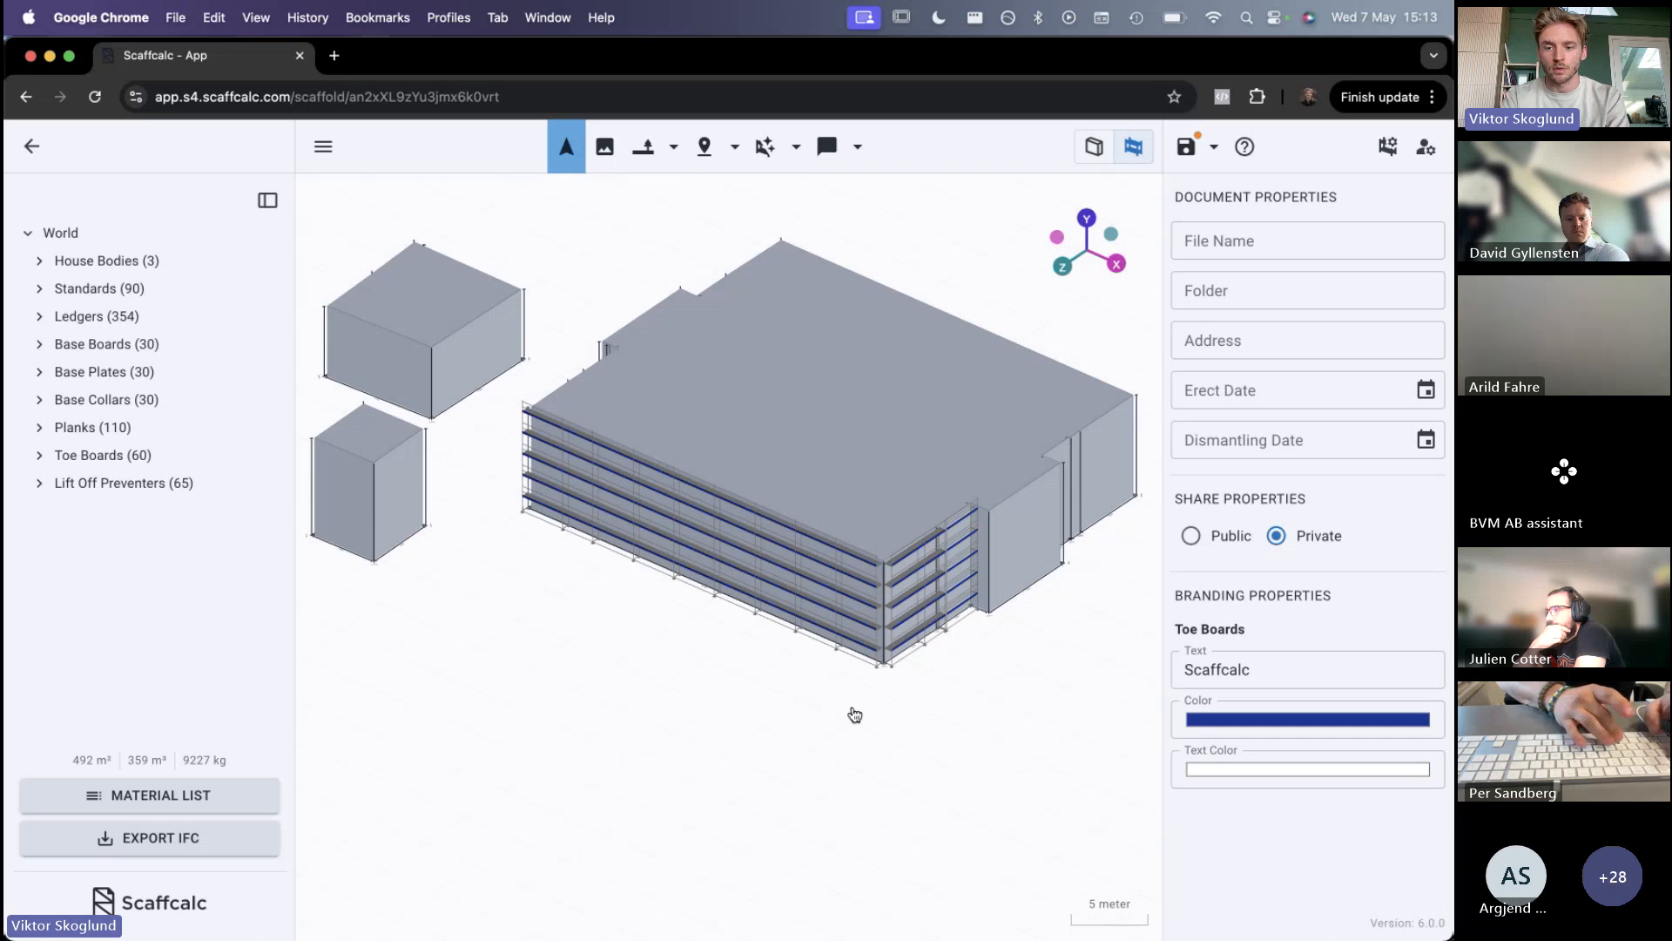
# Return to the simplified model view and delete the short end scaffold section next to the wall recess
pyautogui.click(1092, 148)
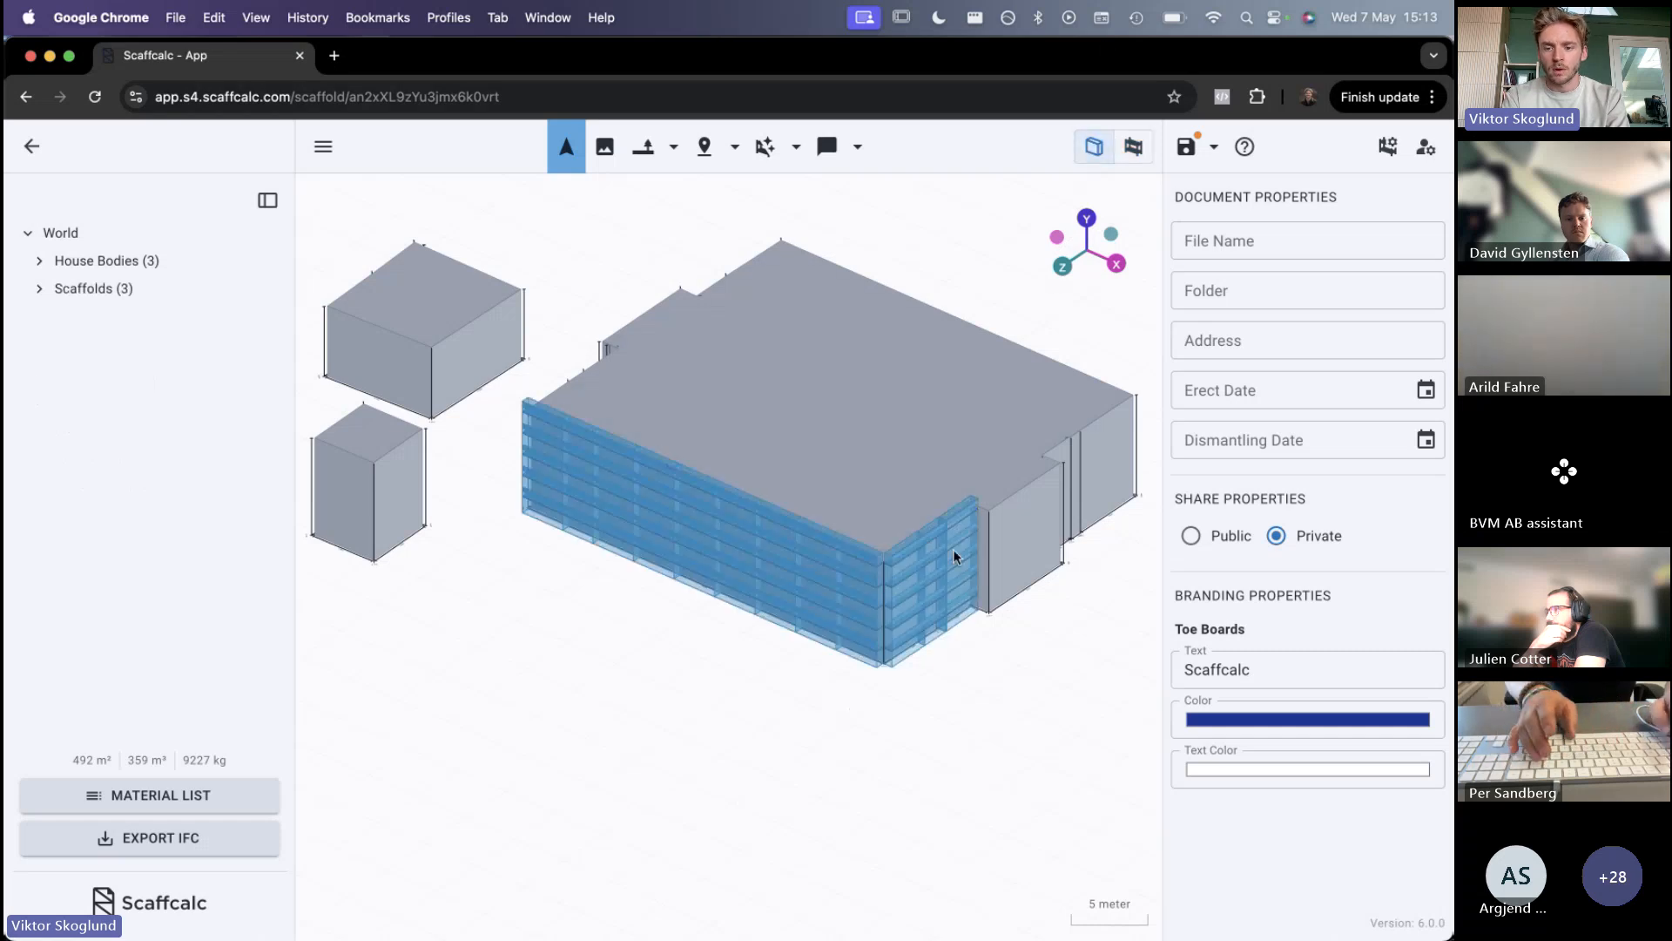
pyautogui.click(958, 583)
pyautogui.press('Delete')
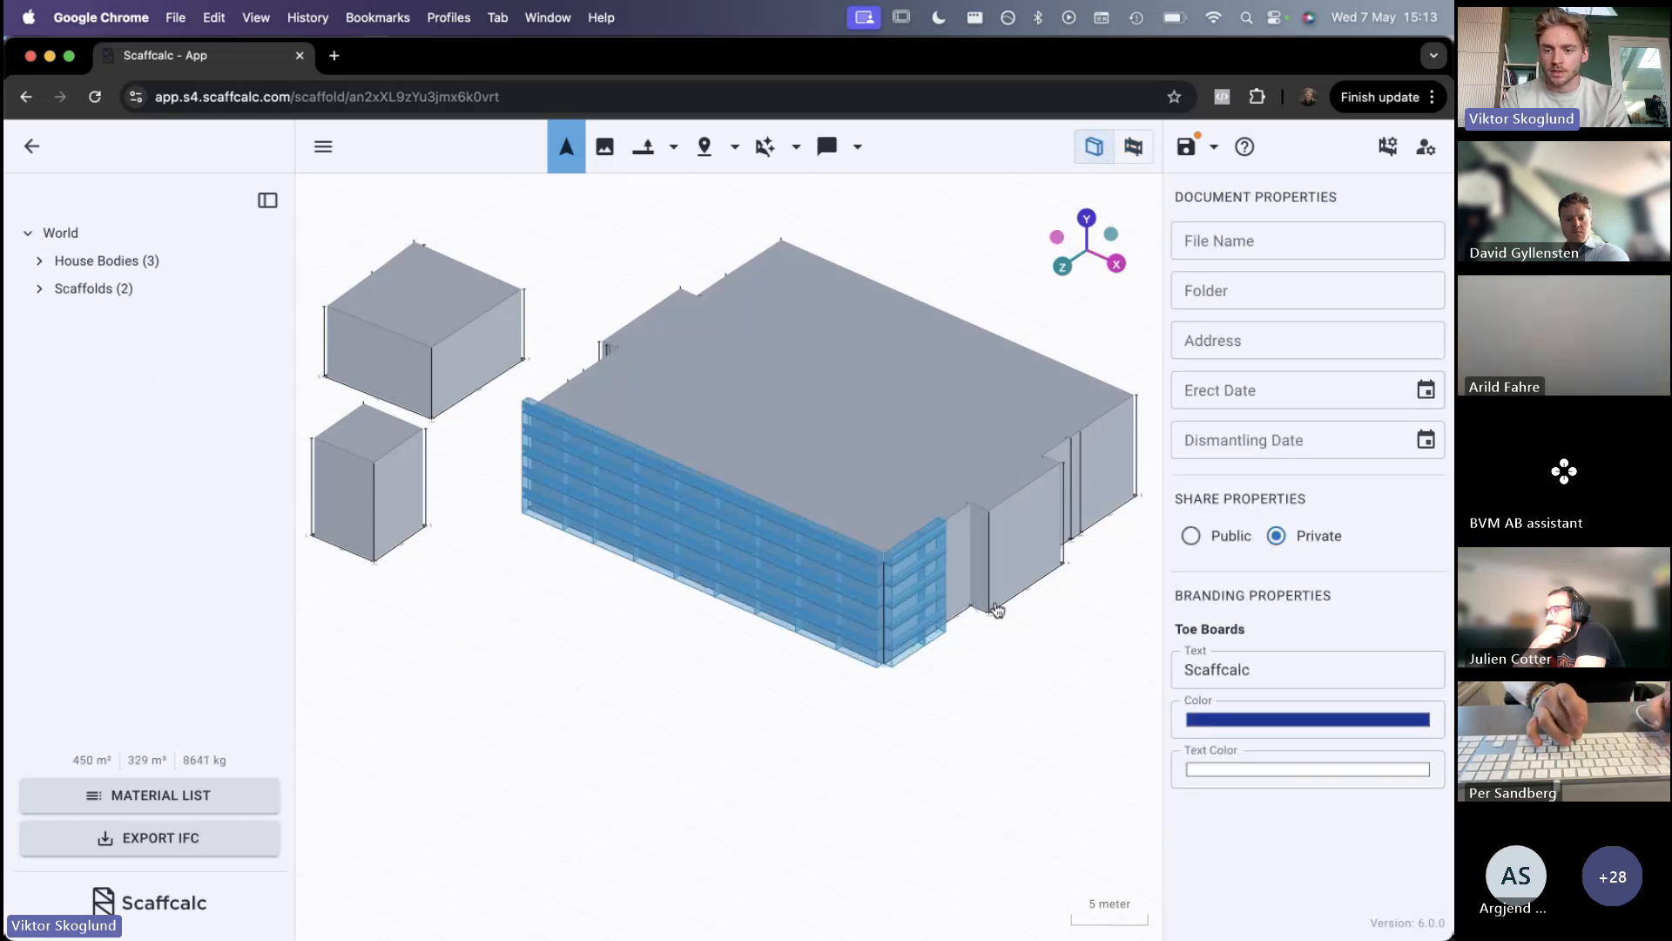
# In top view, select both scaffold bays on the short wall beside the corner and move them outward, clear of the building
pyautogui.scroll(8, 958, 601)
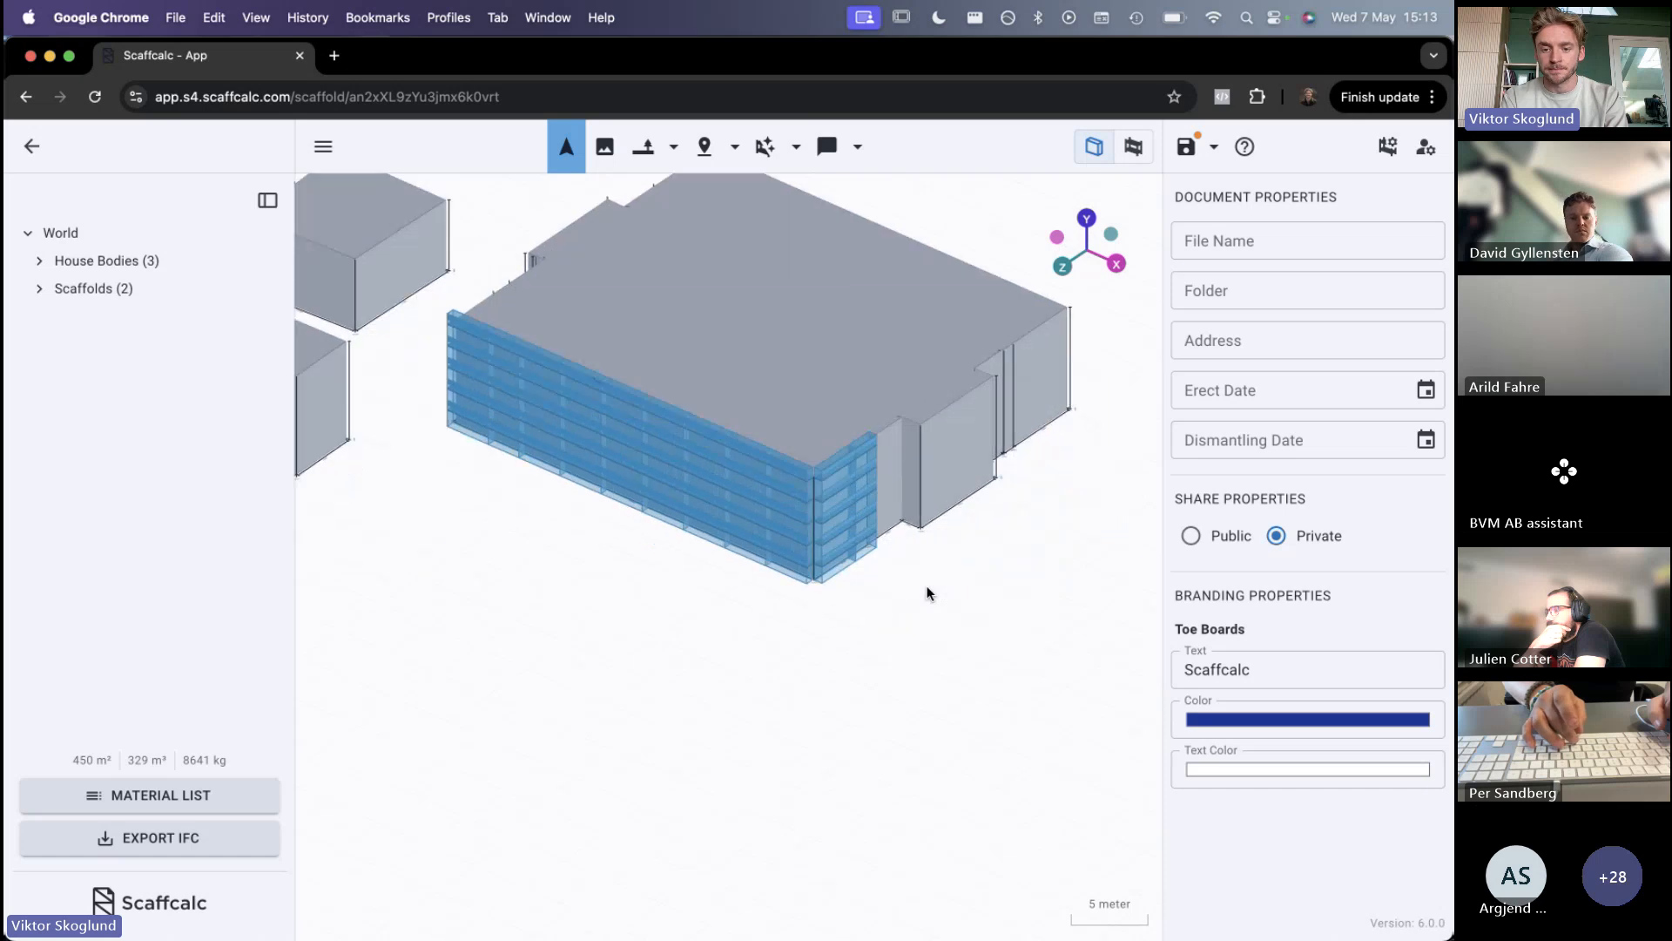
pyautogui.scroll(3, 926, 585)
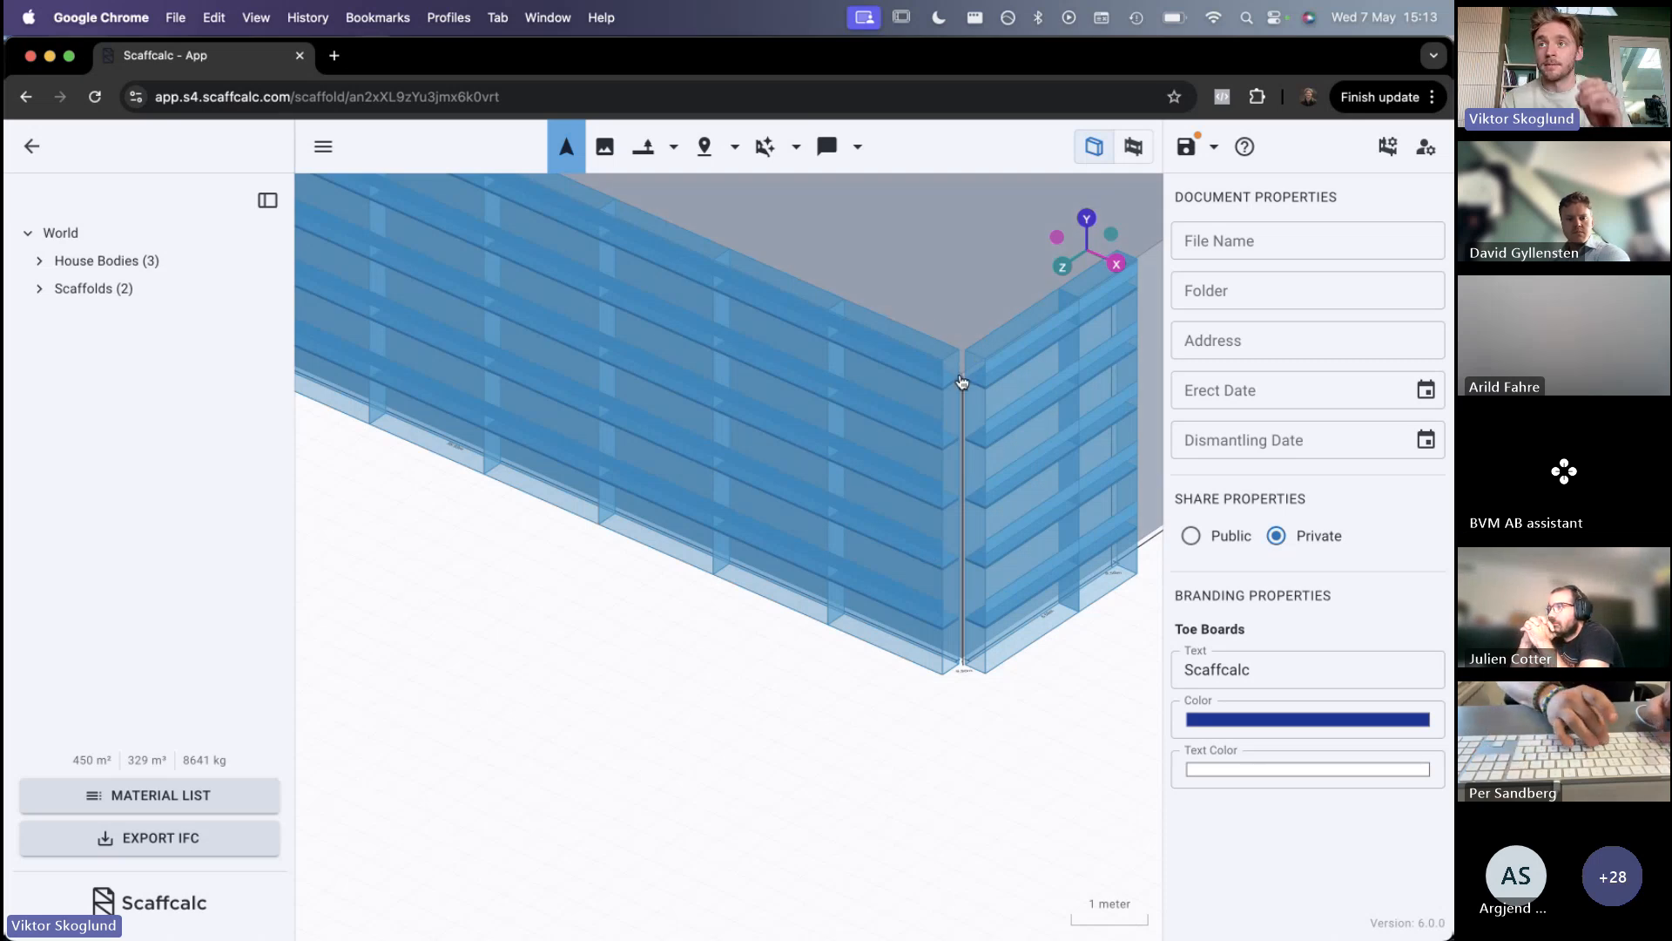
pyautogui.click(1089, 223)
pyautogui.scroll(-5, 854, 485)
pyautogui.moveTo(855, 485); pyautogui.dragTo(506, 375, button='right')
pyautogui.scroll(4, 702, 407)
pyautogui.moveTo(702, 407); pyautogui.dragTo(794, 431, button='right')
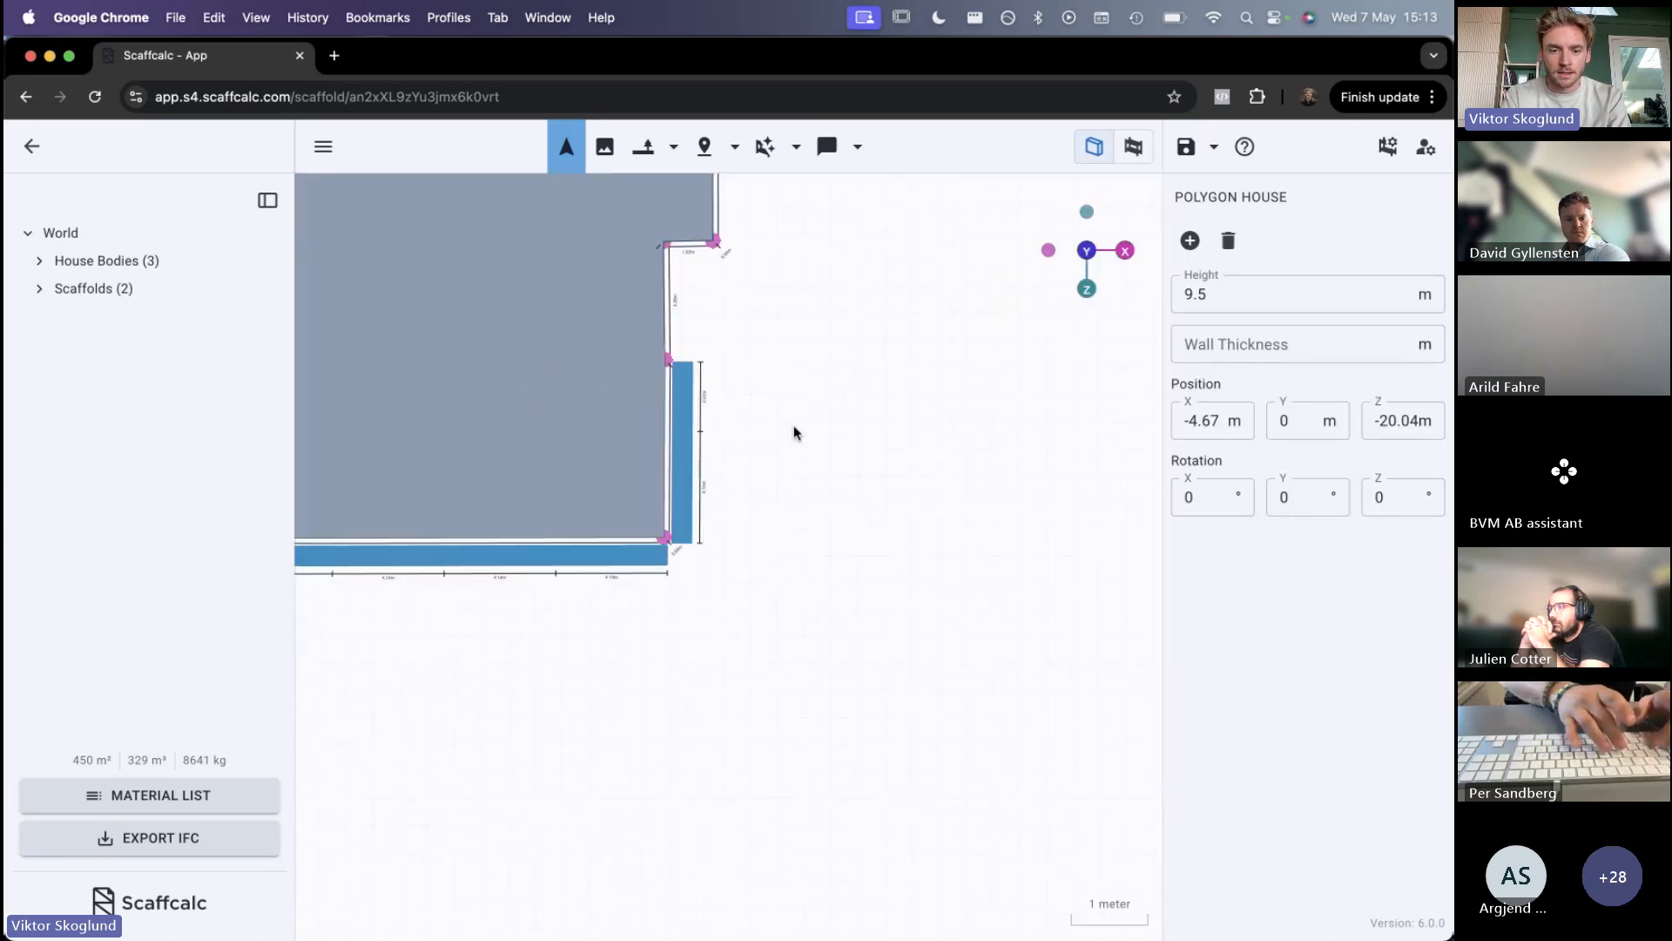
pyautogui.scroll(2, 794, 431)
pyautogui.click(750, 544)
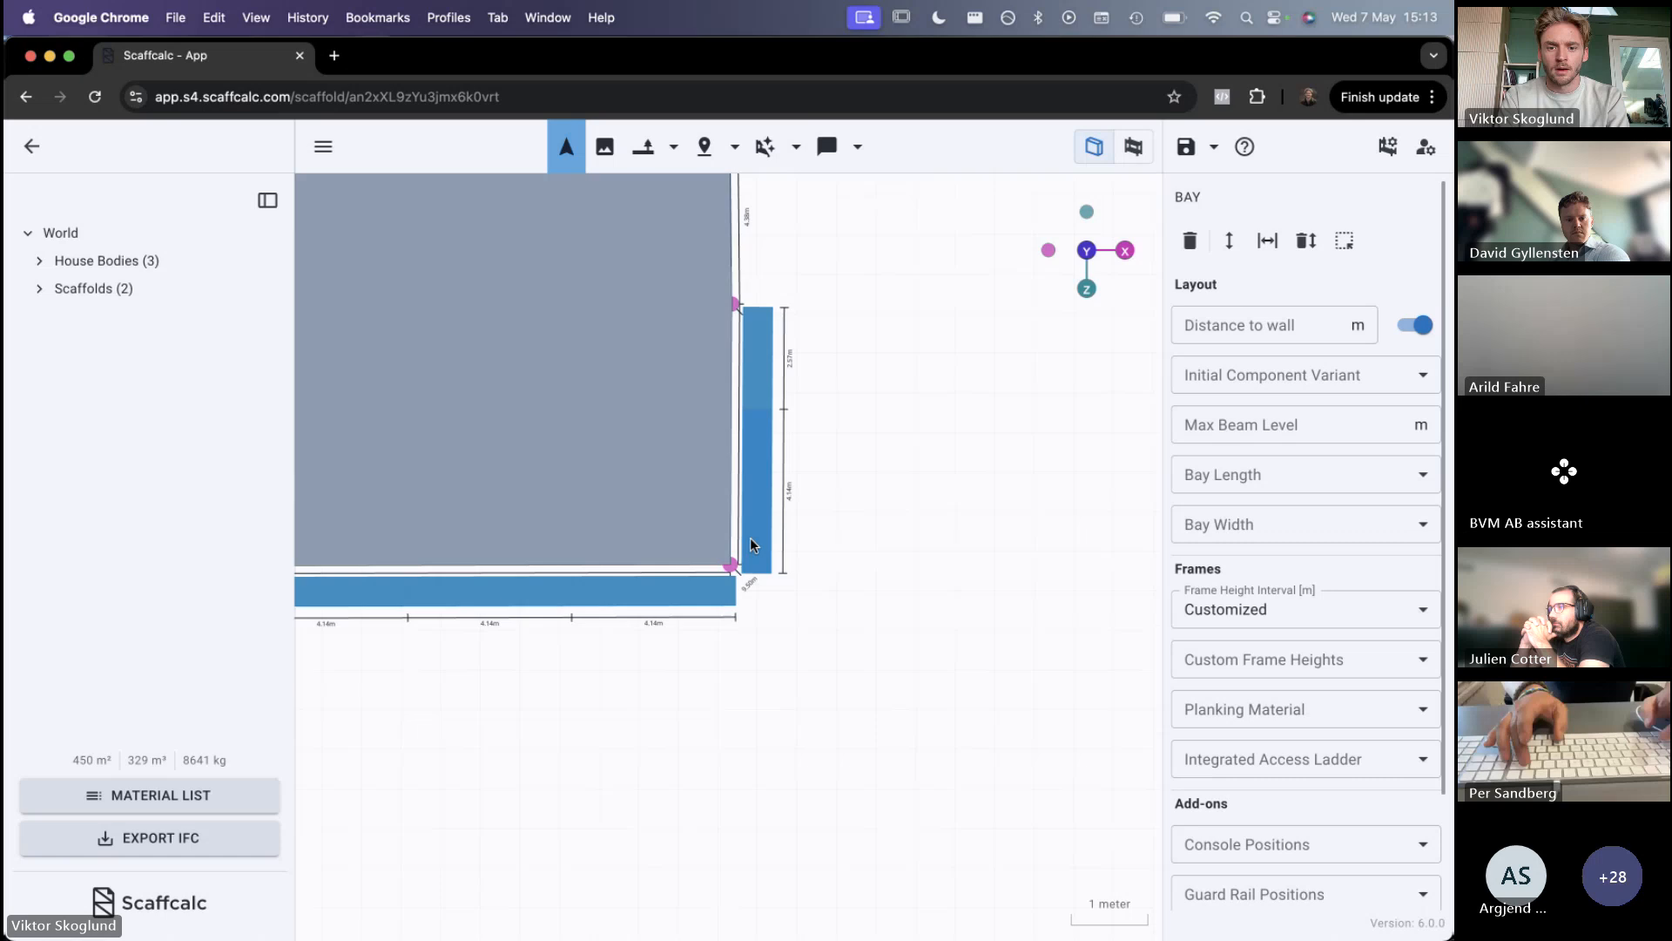
pyautogui.keyDown('shift'); pyautogui.click(760, 397); pyautogui.keyUp('shift')
pyautogui.moveTo(823, 422); pyautogui.dragTo(943, 430)
pyautogui.click(810, 437)
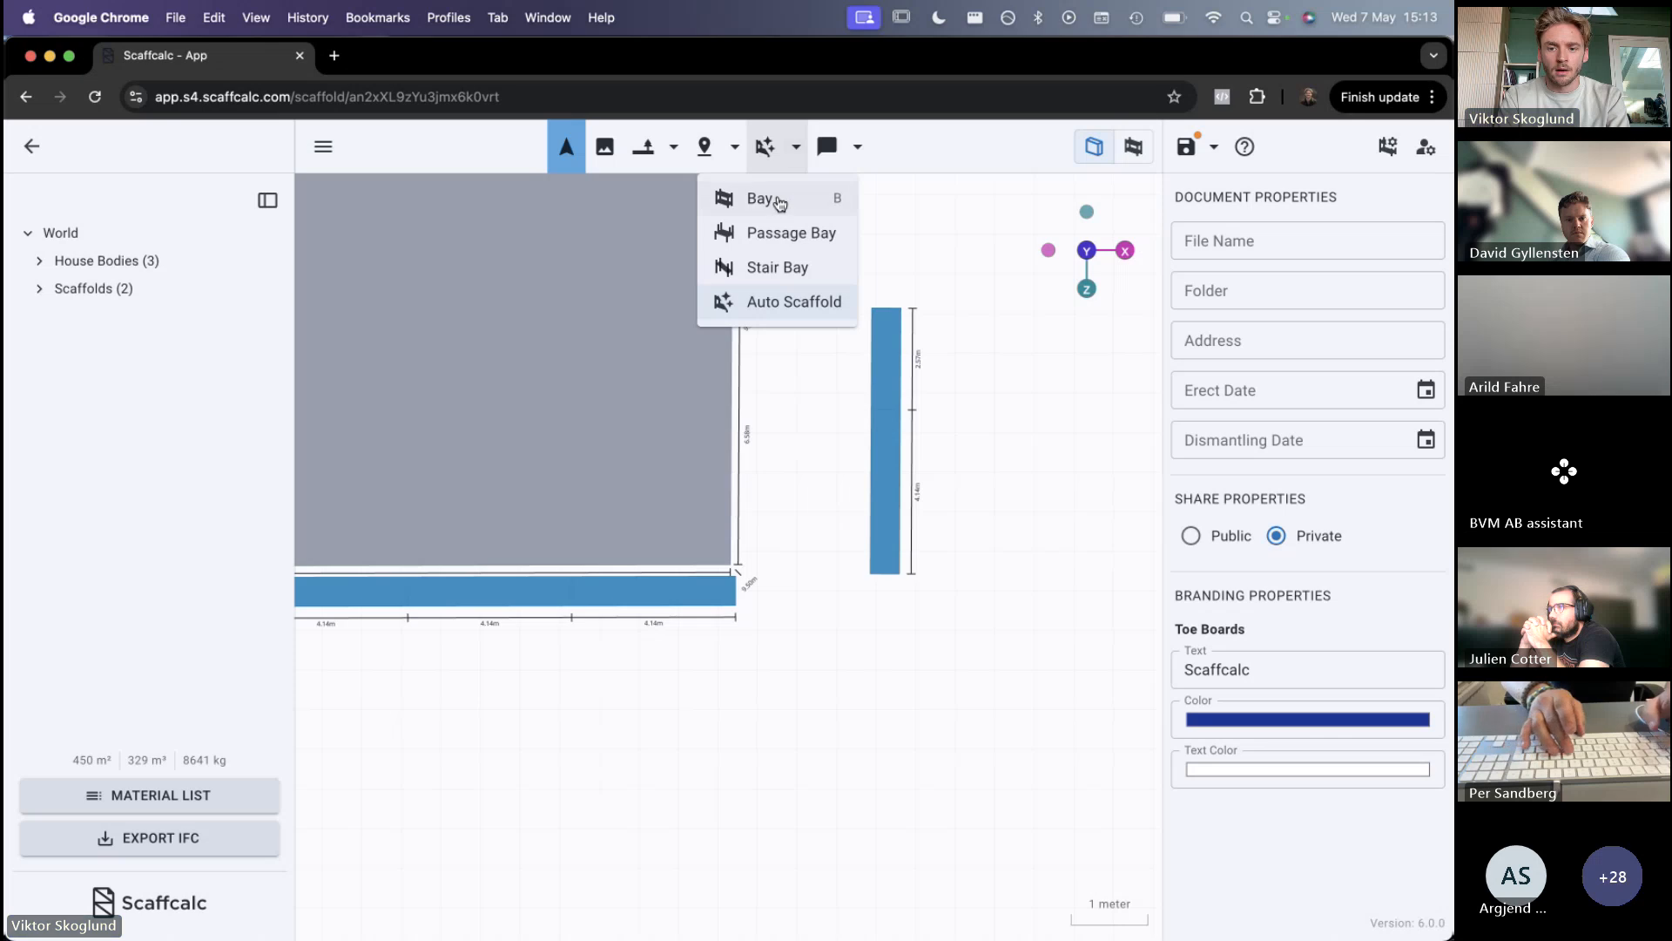
# Create a 2.57 m corner bay with a shared standard at the detached scaffold's corner end, turned parallel to the long facade
pyautogui.click(765, 199)
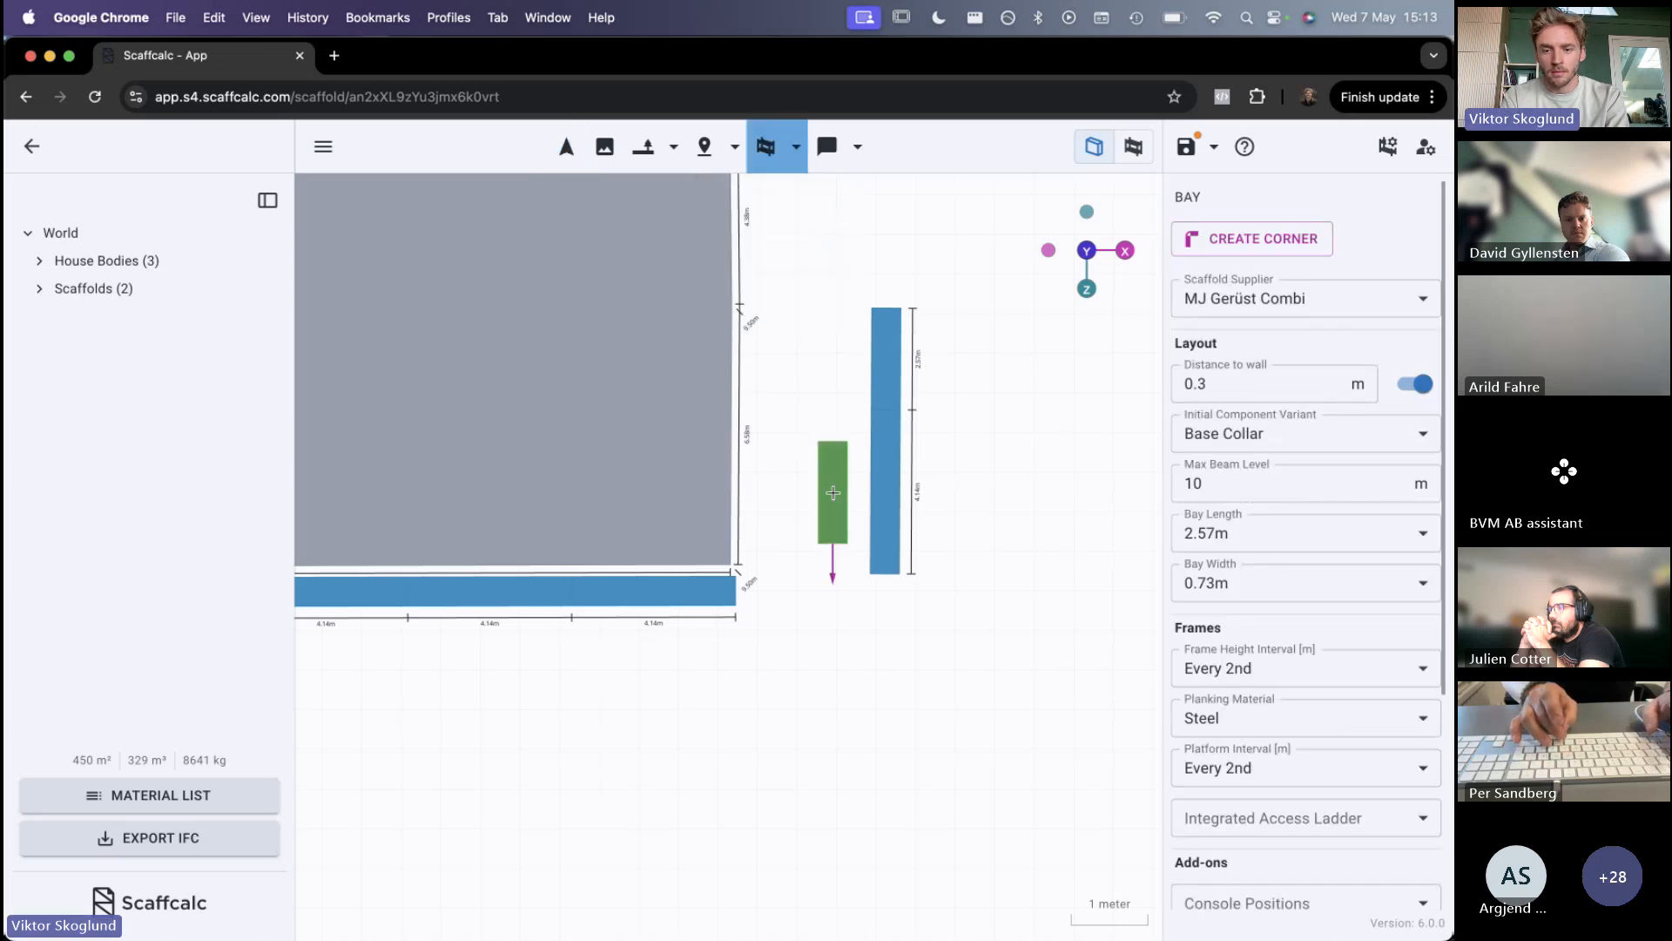
pyautogui.press('c')
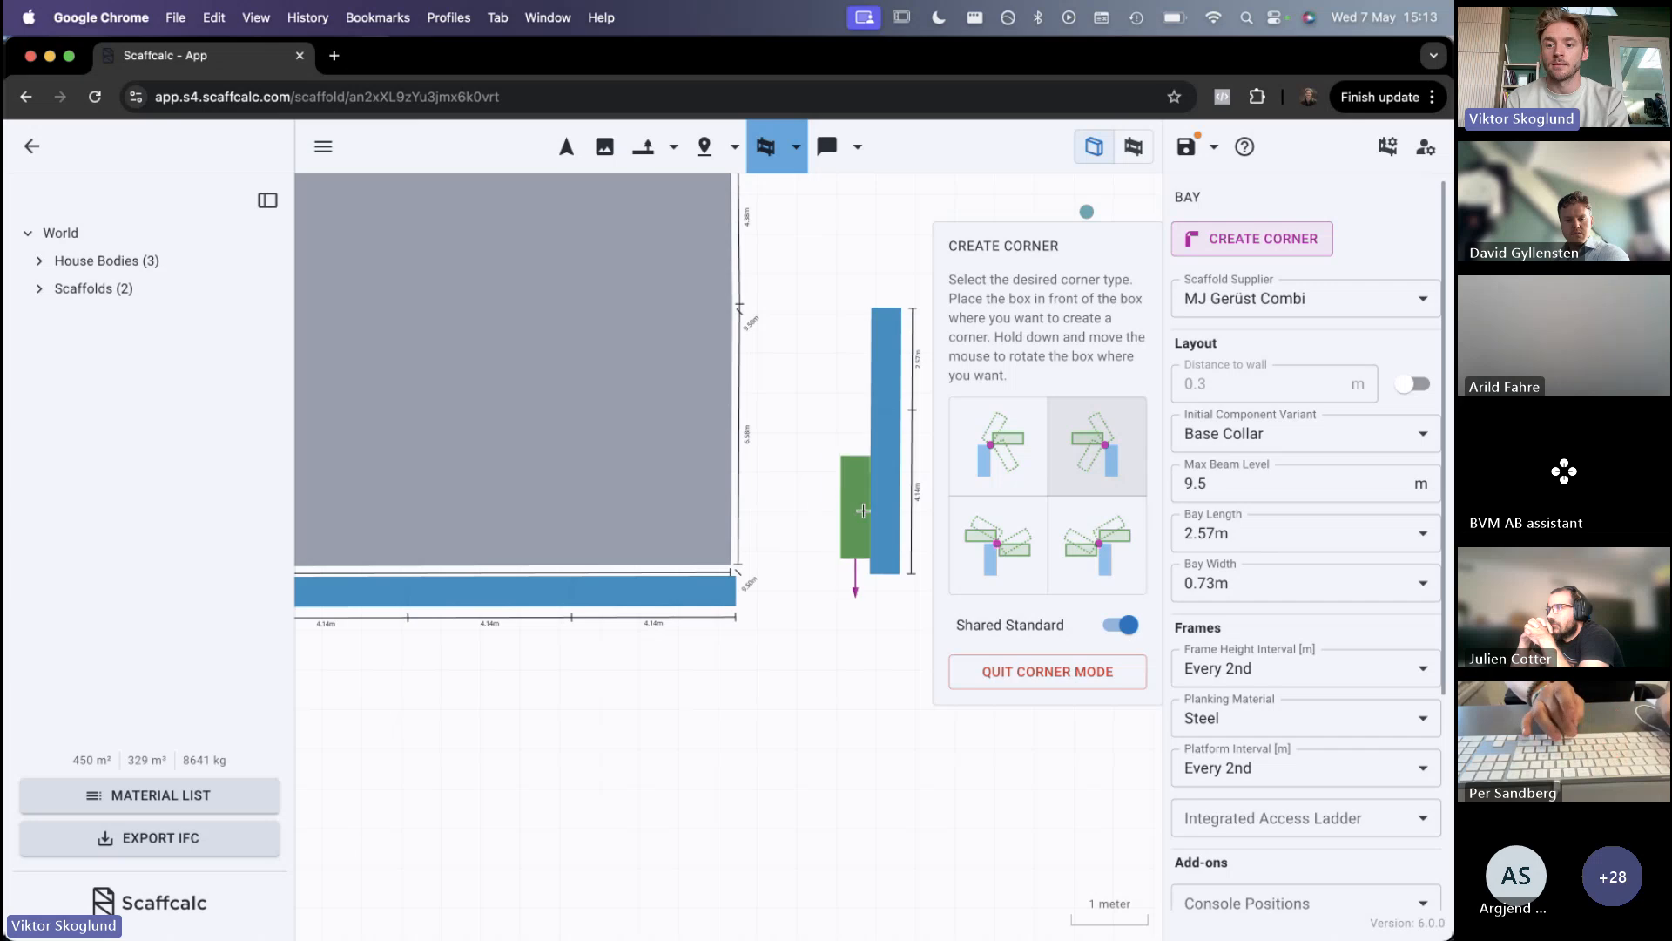
pyautogui.click(1087, 560)
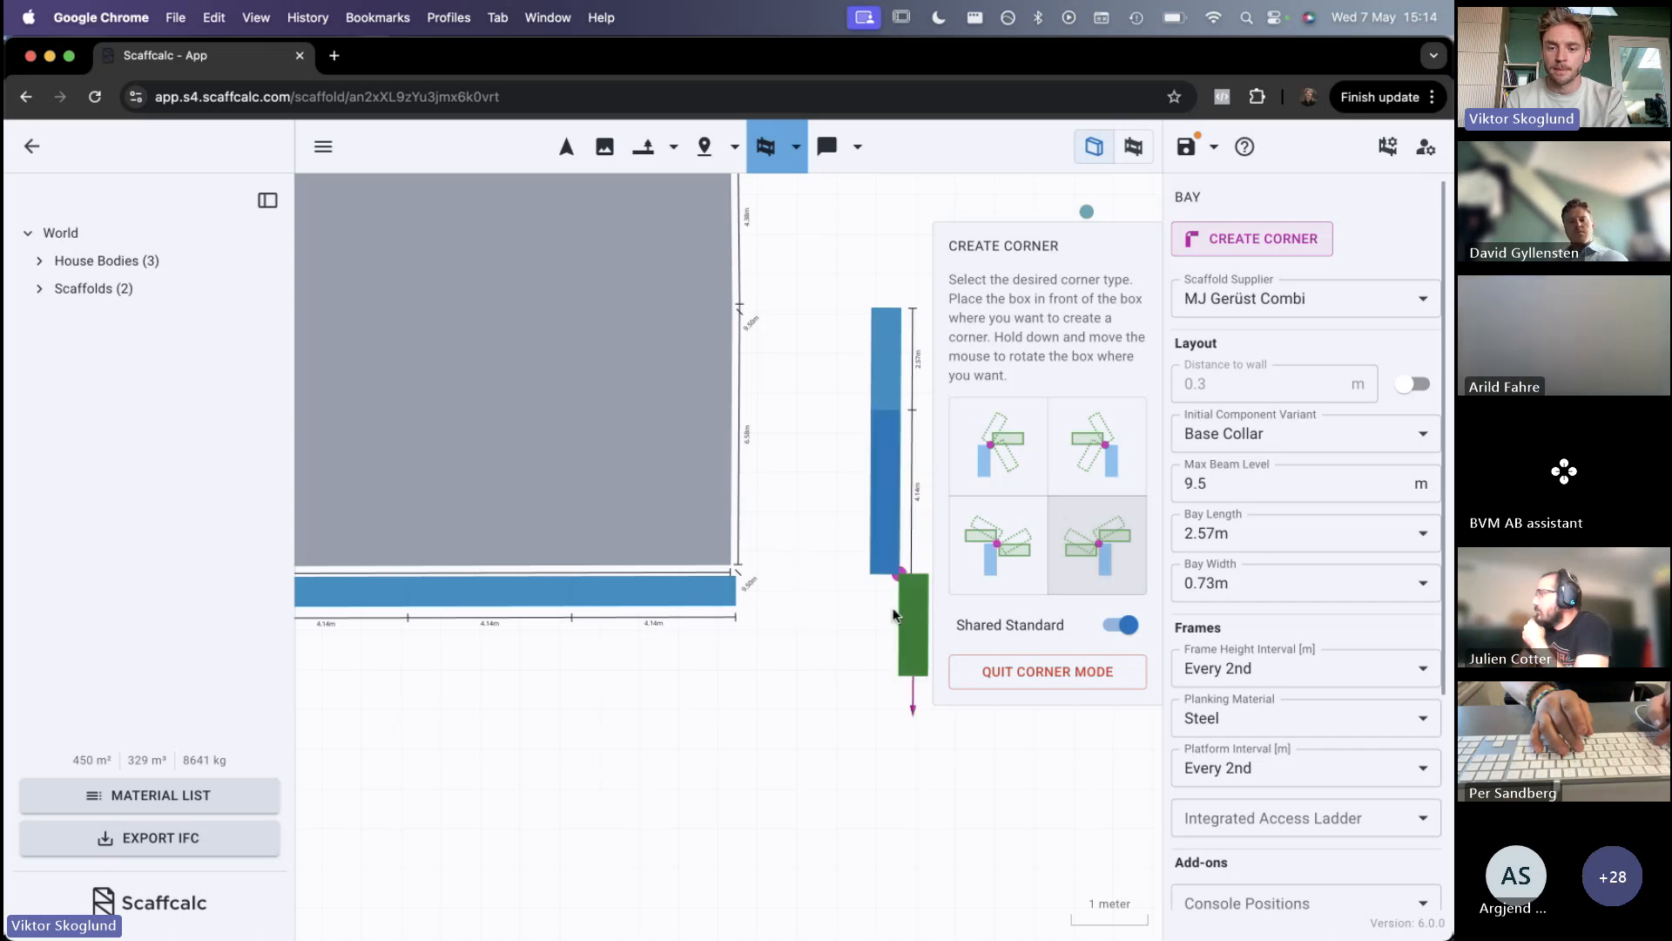
pyautogui.moveTo(903, 616); pyautogui.dragTo(853, 611, button='right')
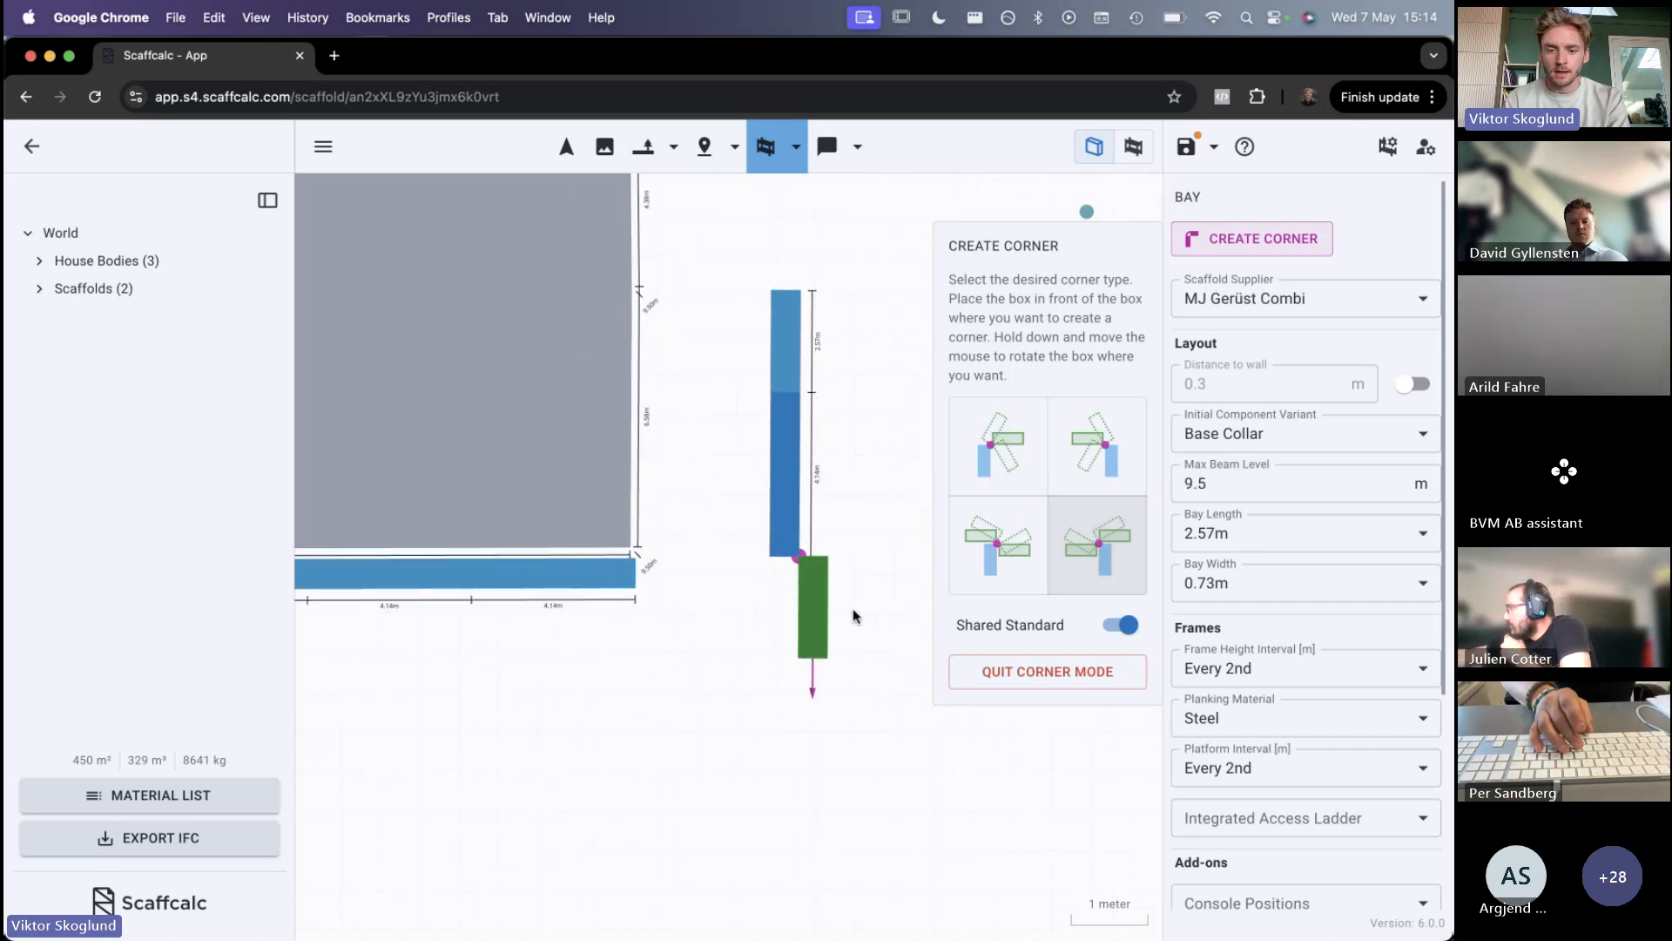
pyautogui.moveTo(781, 603); pyautogui.dragTo(721, 552)
pyautogui.press('Escape')
# Delete the long facade scaffold's end bay nearest the building corner
pyautogui.moveTo(703, 496); pyautogui.dragTo(822, 496)
pyautogui.click(707, 573)
pyautogui.press('Delete')
# Select the three bays of the L-shaped corner scaffold and move them back against the building corner
pyautogui.click(824, 574)
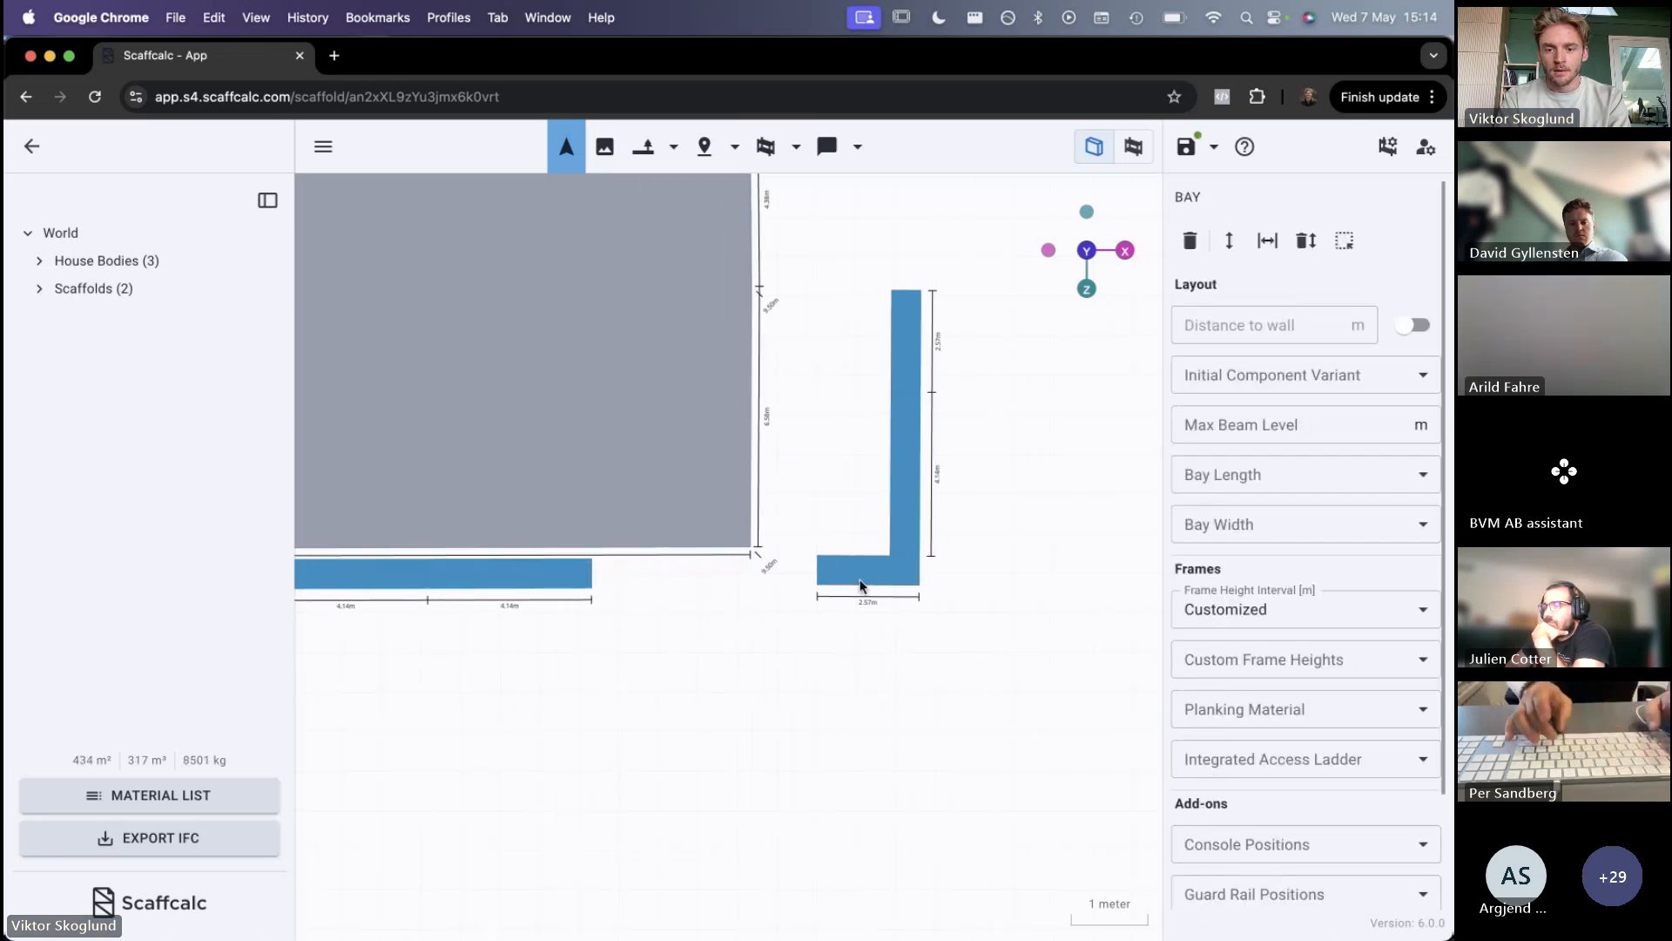
pyautogui.click(906, 371)
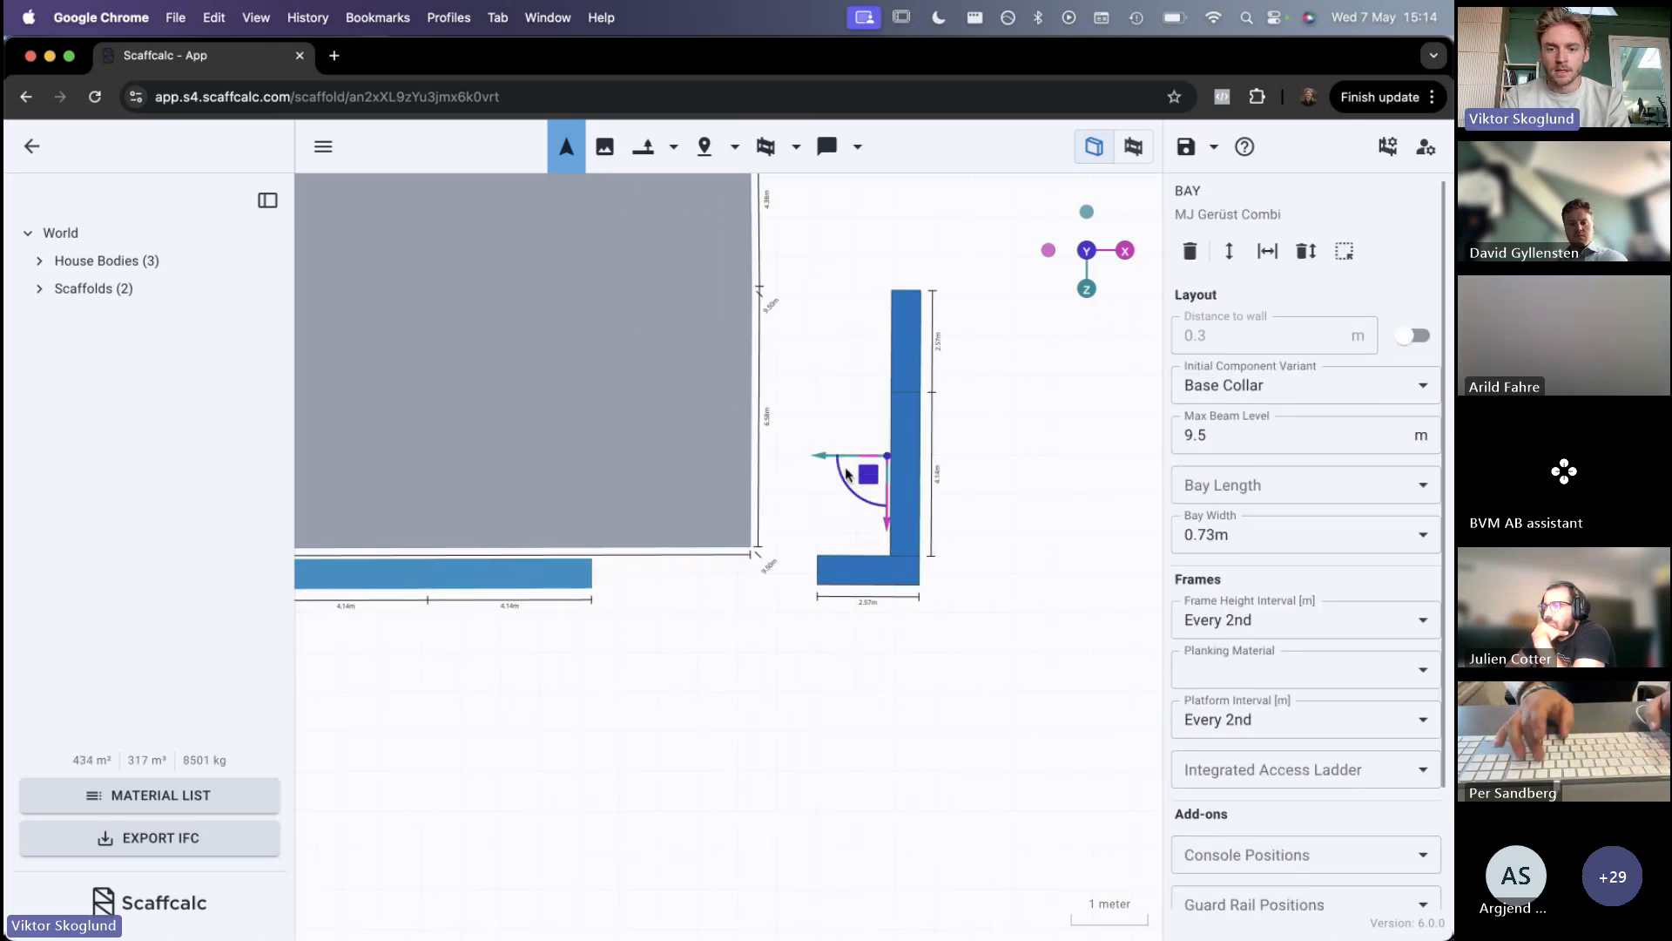
pyautogui.moveTo(866, 476); pyautogui.dragTo(739, 481)
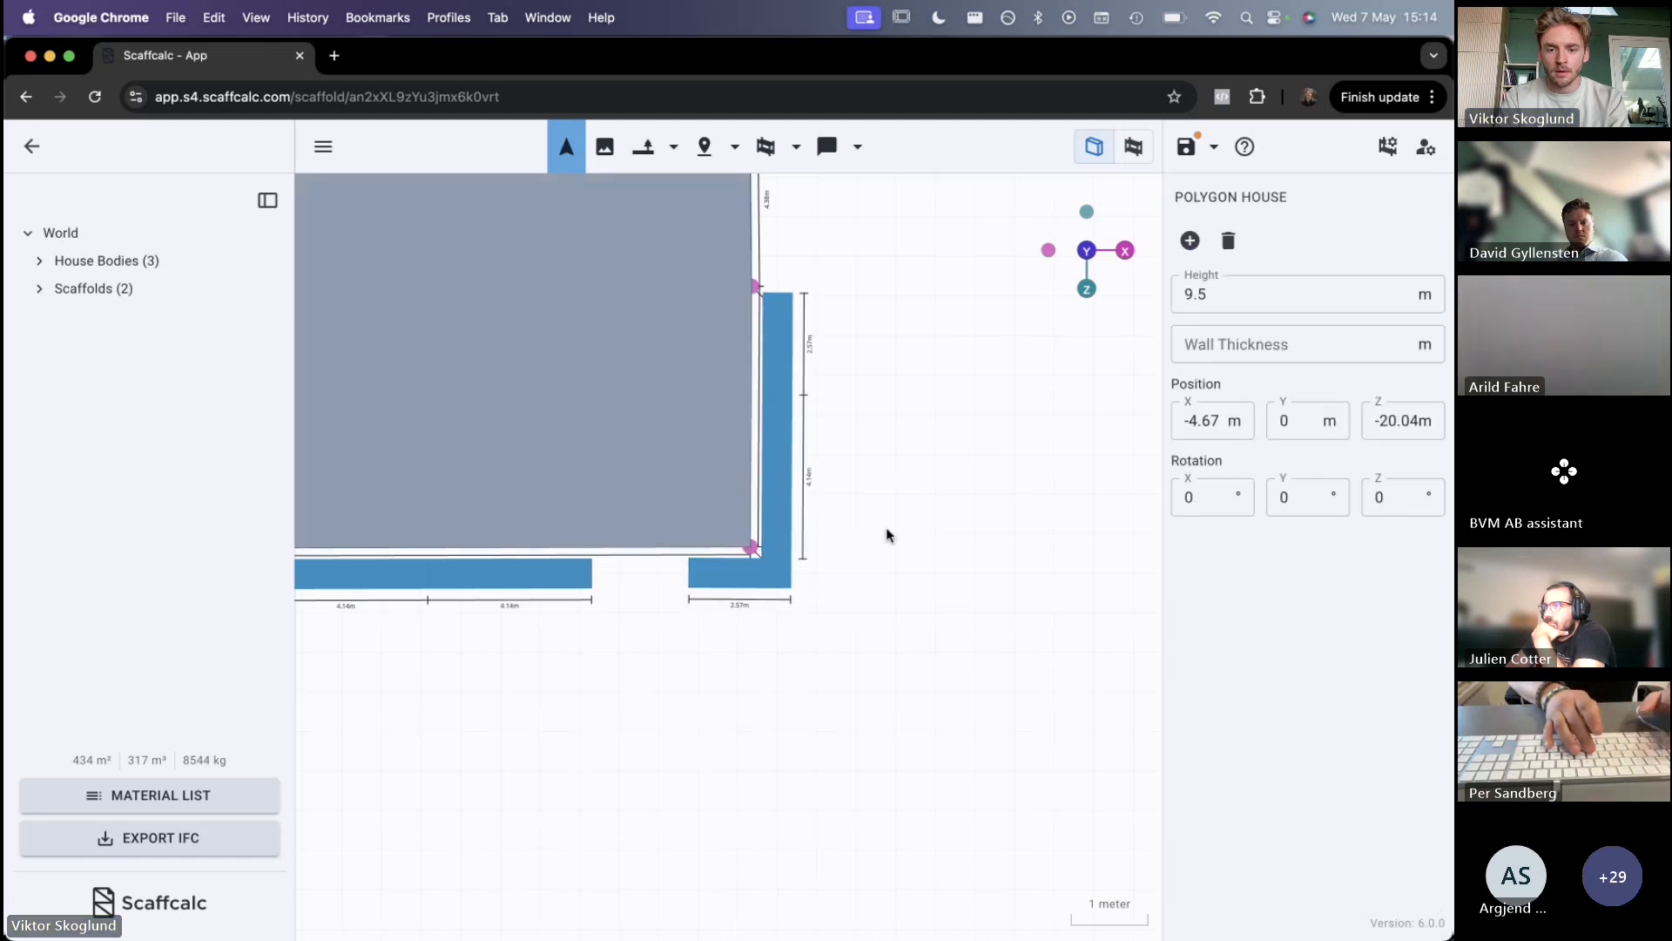
# Select all bays of the long facade scaffold and move them along the wall until they join the corner bay
pyautogui.scroll(-5, 886, 487)
pyautogui.moveTo(886, 526); pyautogui.dragTo(928, 490, button='right')
pyautogui.scroll(-3, 887, 489)
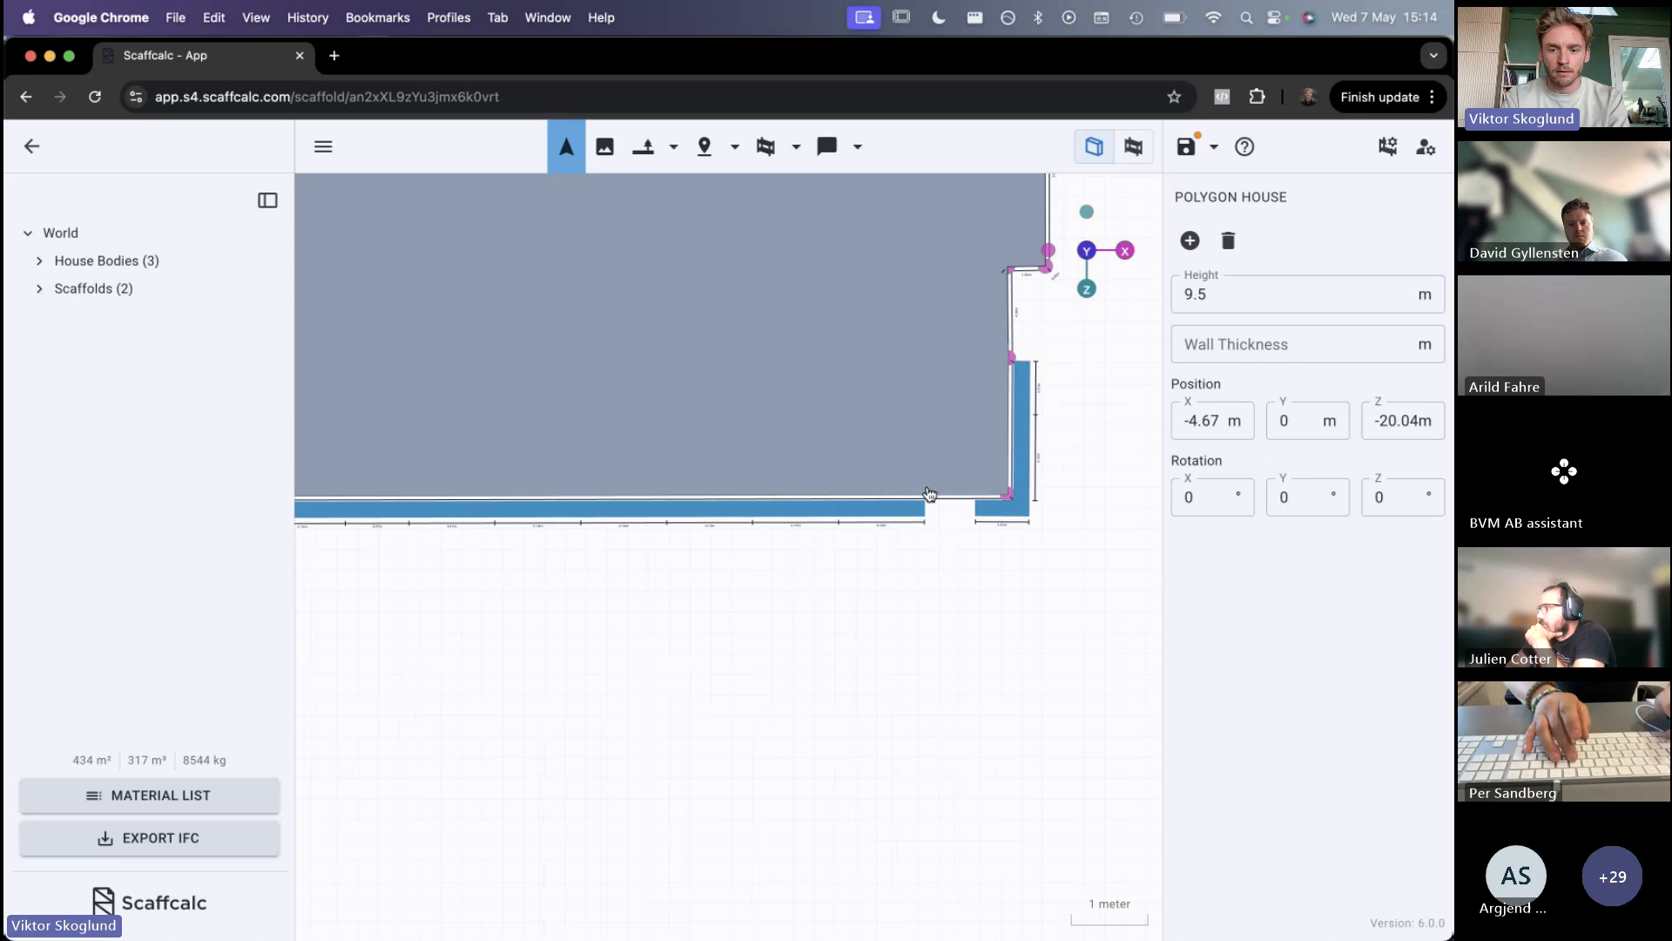
pyautogui.click(848, 509)
pyautogui.keyDown('shift'); pyautogui.click(792, 509); pyautogui.keyUp('shift')
pyautogui.keyDown('shift'); pyautogui.click(729, 509); pyautogui.keyUp('shift')
pyautogui.keyDown('shift'); pyautogui.click(642, 507); pyautogui.keyUp('shift')
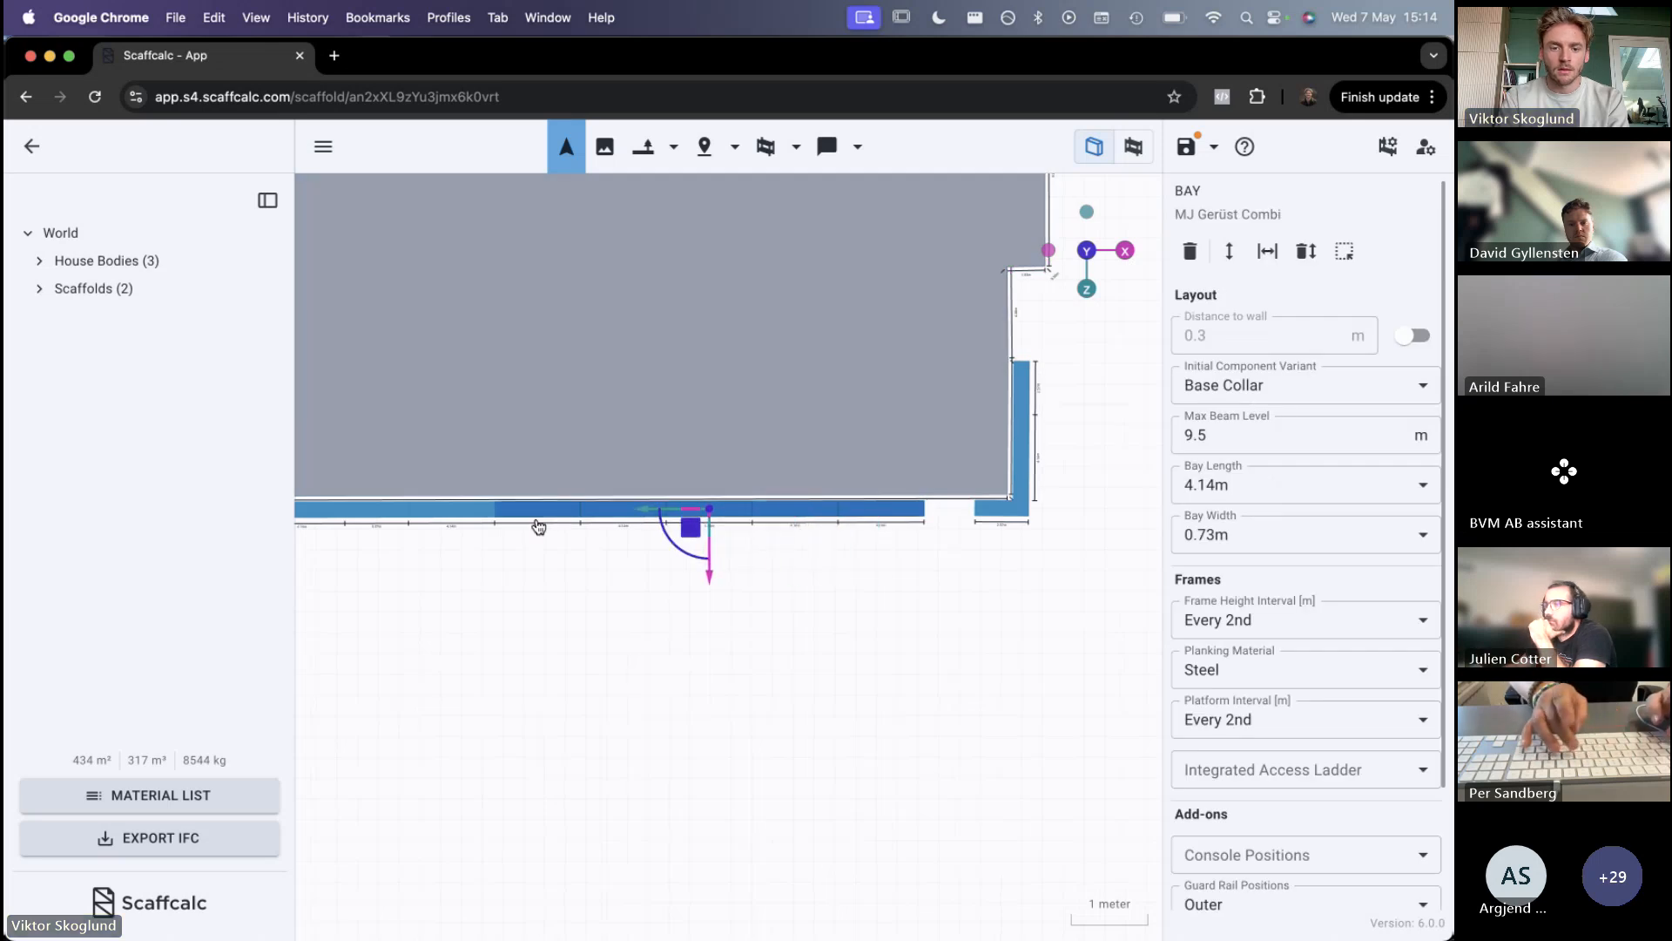
pyautogui.moveTo(515, 590); pyautogui.dragTo(665, 558, button='right')
pyautogui.keyDown('shift'); pyautogui.click(664, 554); pyautogui.keyUp('shift')
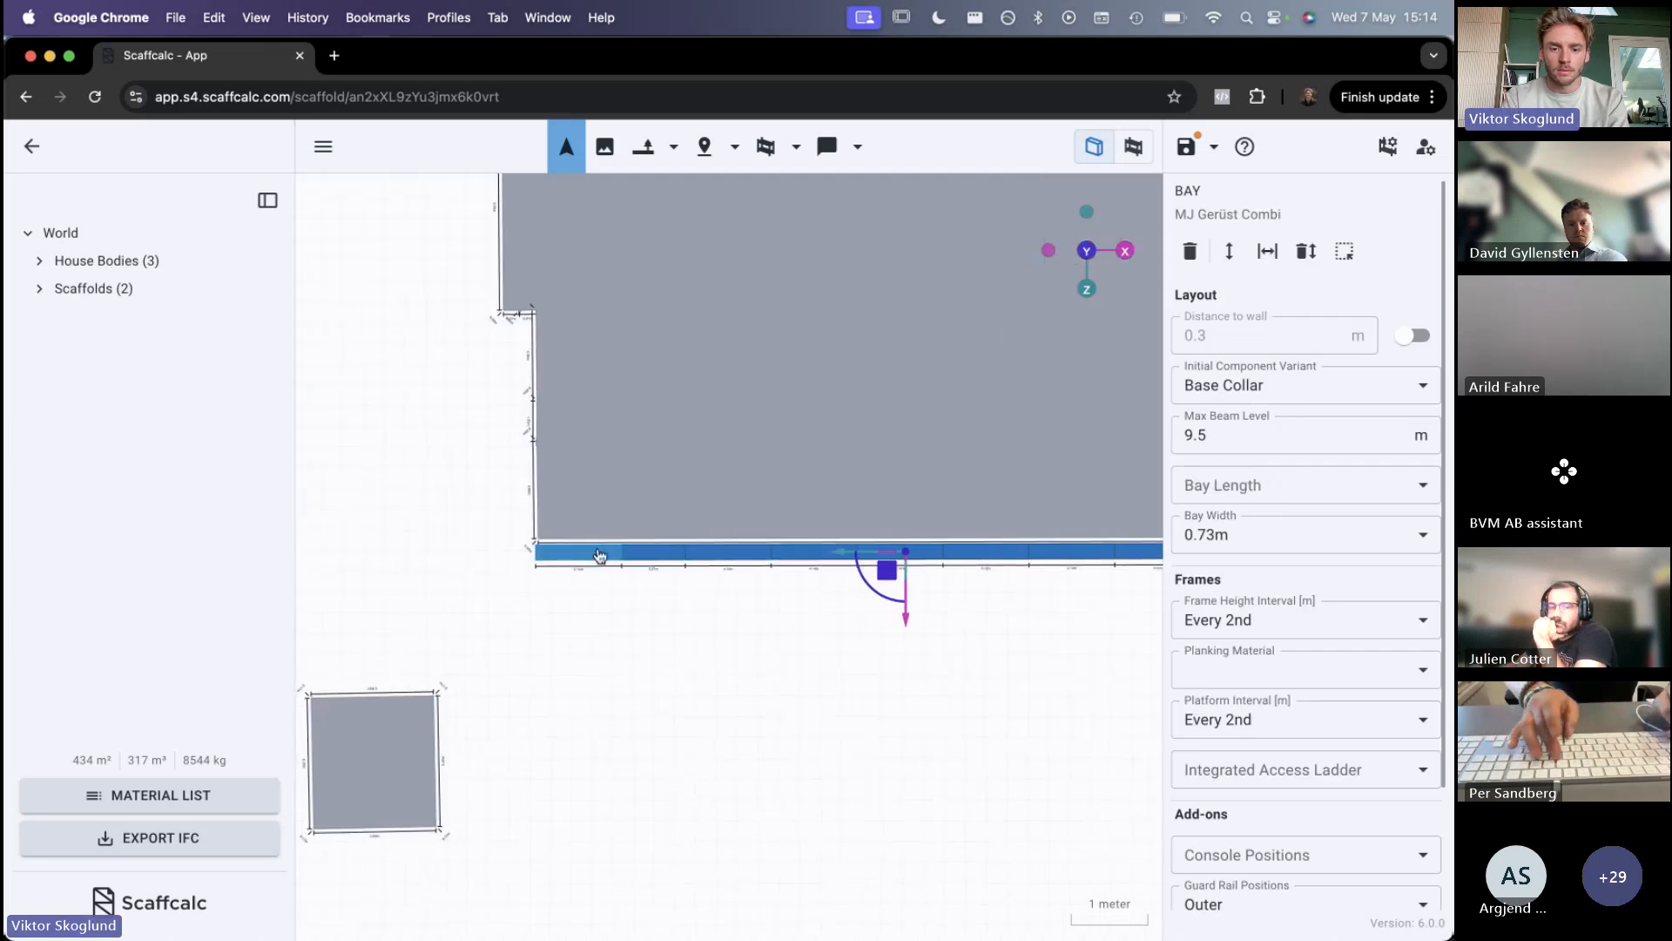
pyautogui.keyDown('shift'); pyautogui.click(600, 556); pyautogui.keyUp('shift')
pyautogui.moveTo(786, 705); pyautogui.dragTo(581, 697, button='right')
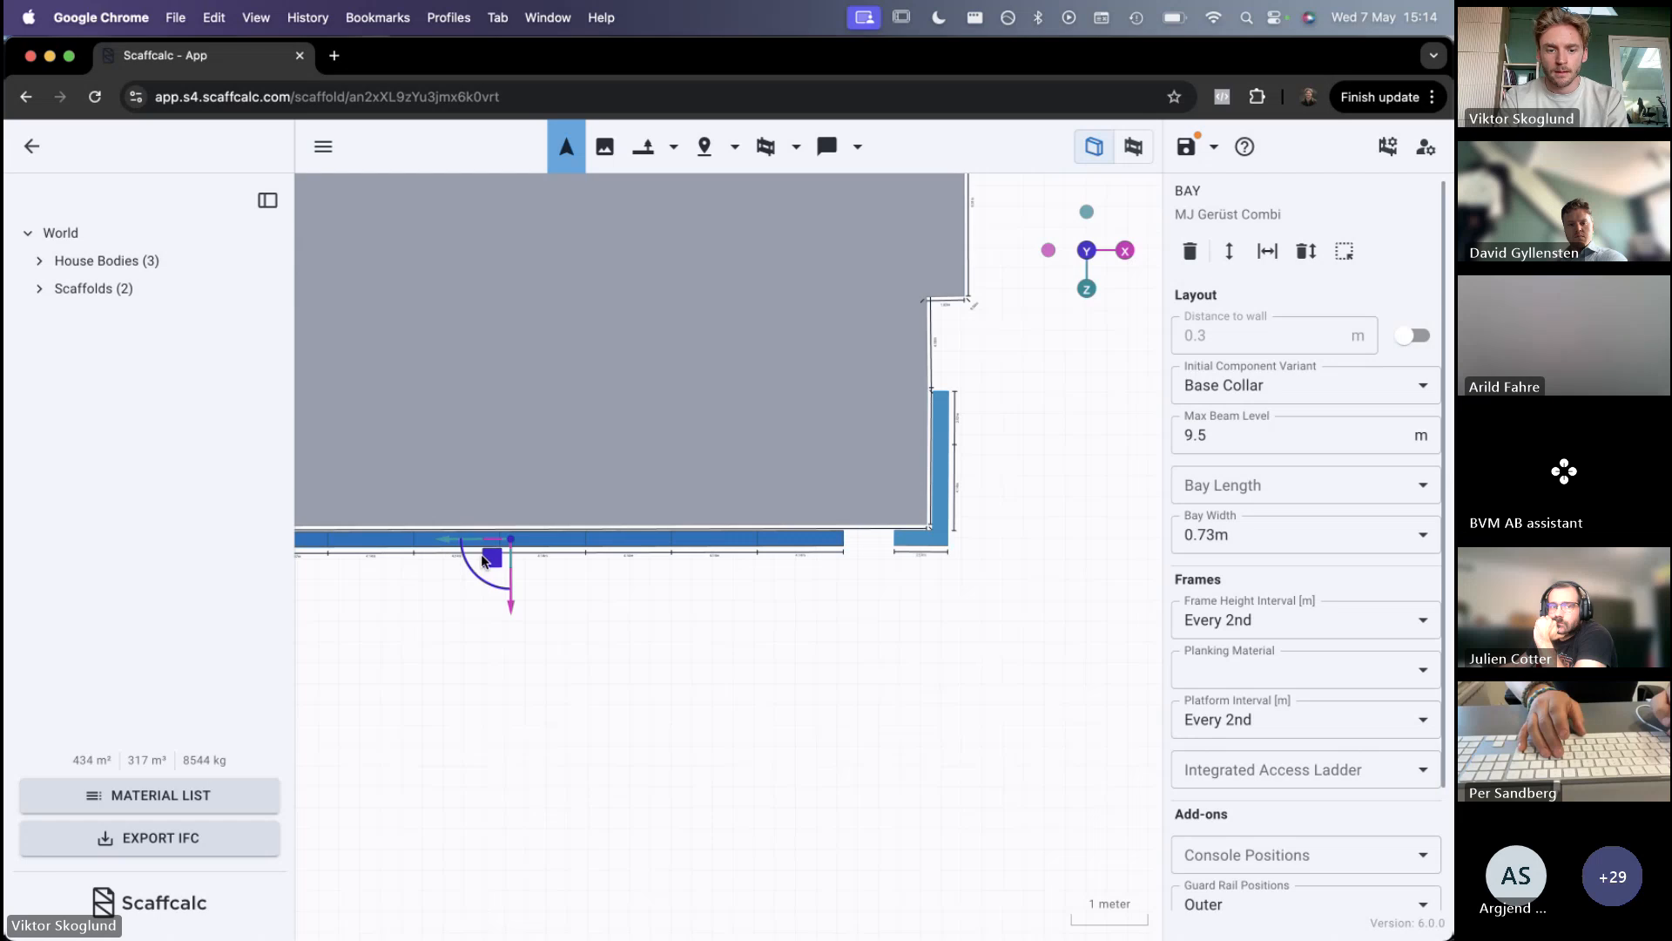
pyautogui.moveTo(484, 560); pyautogui.dragTo(546, 558)
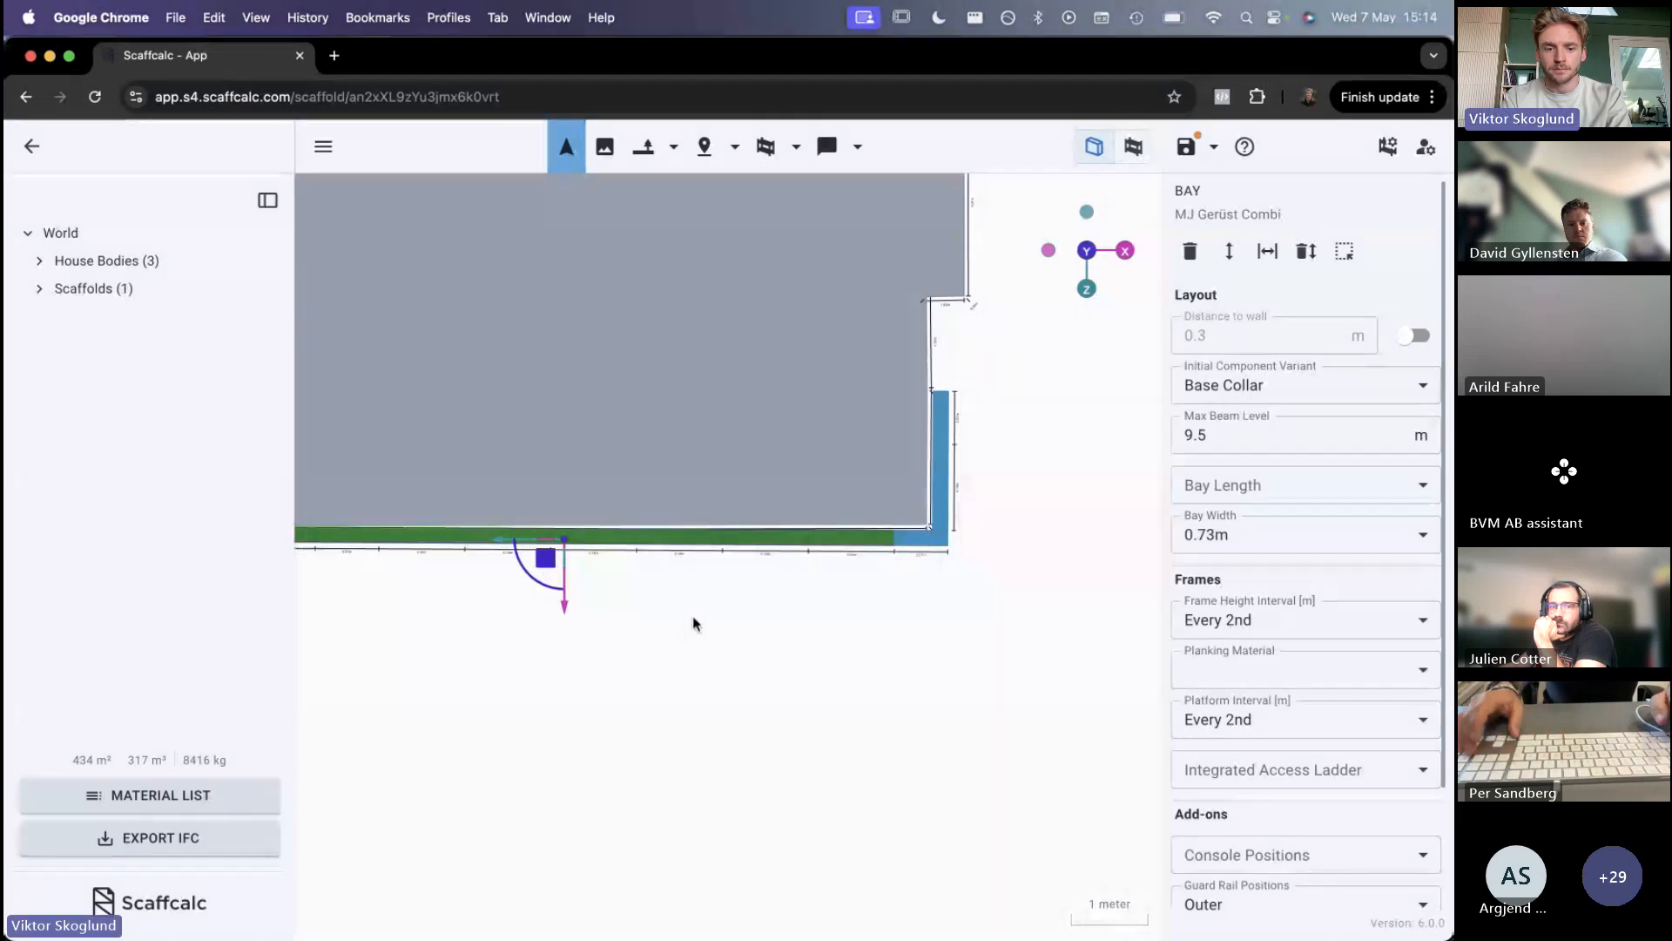
pyautogui.click(693, 616)
# Inspect the joined corner scaffold in 3D with its detailed components, and return to the simplified box view
pyautogui.moveTo(694, 624); pyautogui.dragTo(760, 655)
pyautogui.click(657, 429)
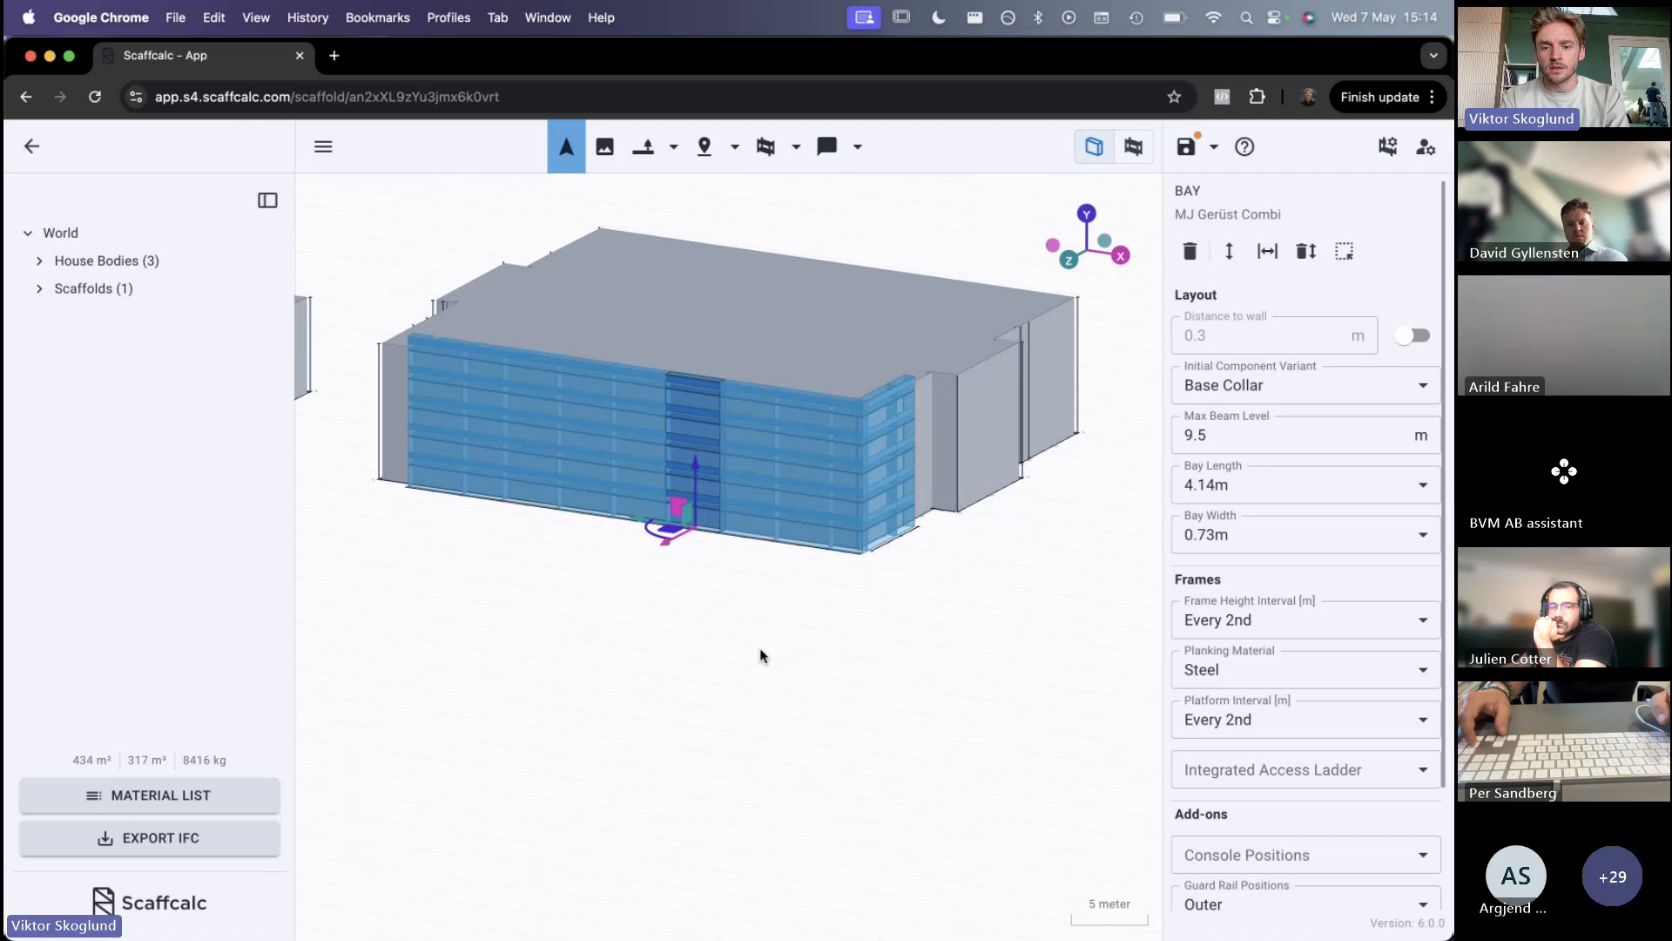
pyautogui.moveTo(852, 490); pyautogui.dragTo(908, 616, button='right')
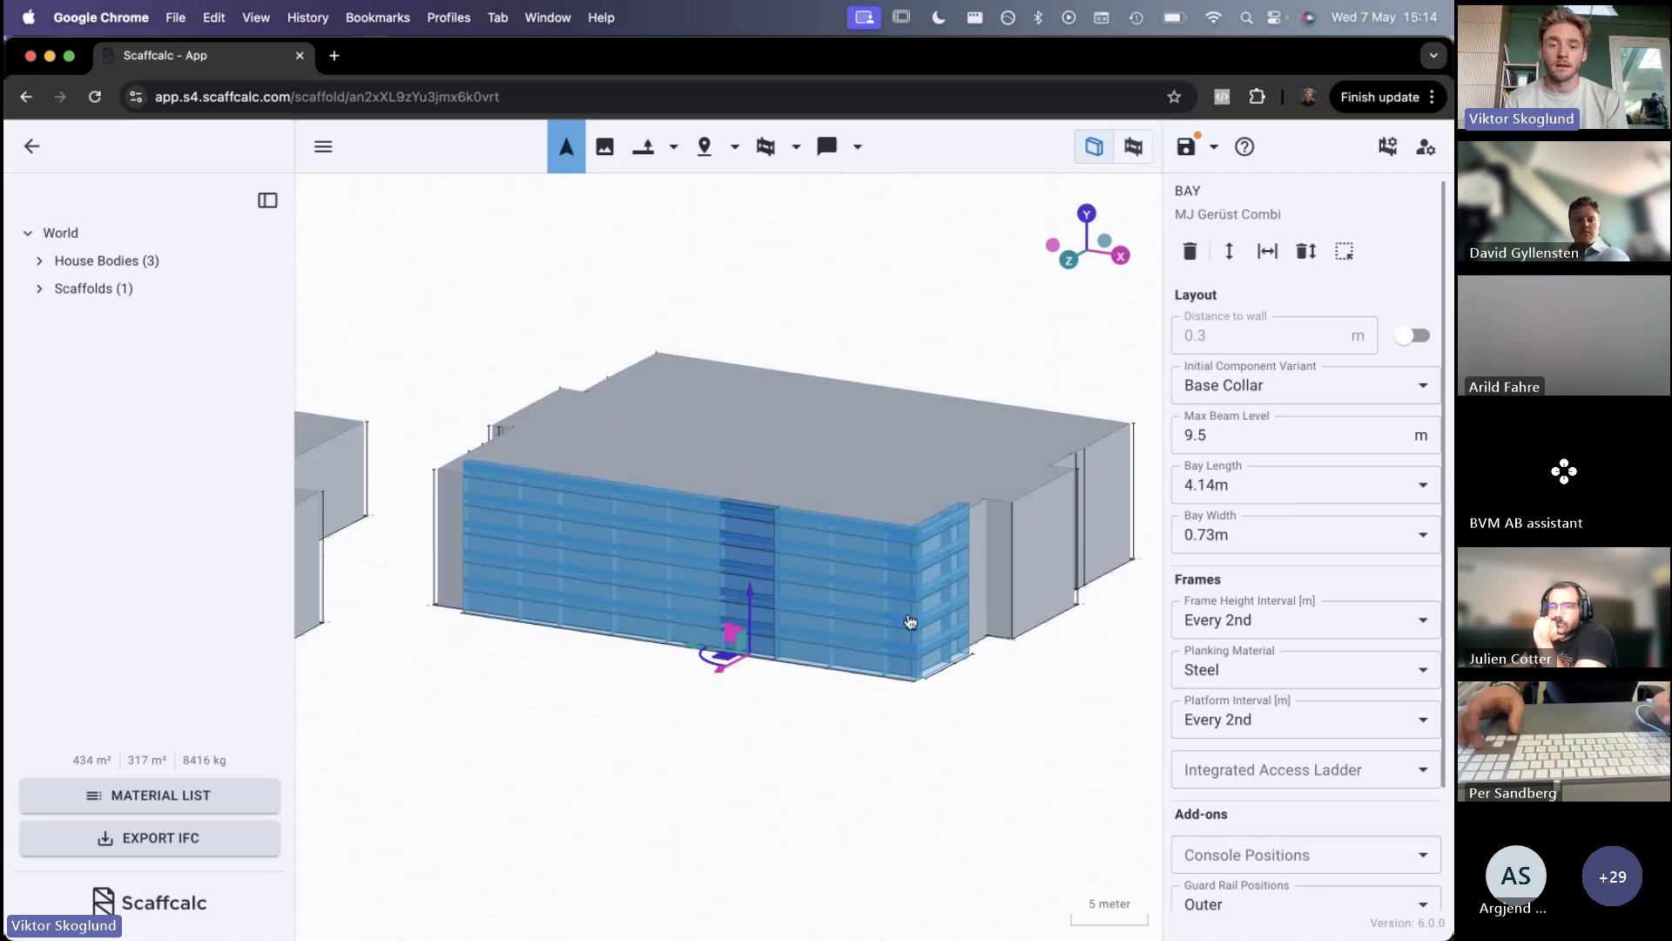
pyautogui.click(1133, 146)
pyautogui.moveTo(633, 799)
pyautogui.mouseDown()
pyautogui.moveTo(698, 800)
pyautogui.moveTo(643, 801)
pyautogui.mouseUp()
pyautogui.click(1095, 148)
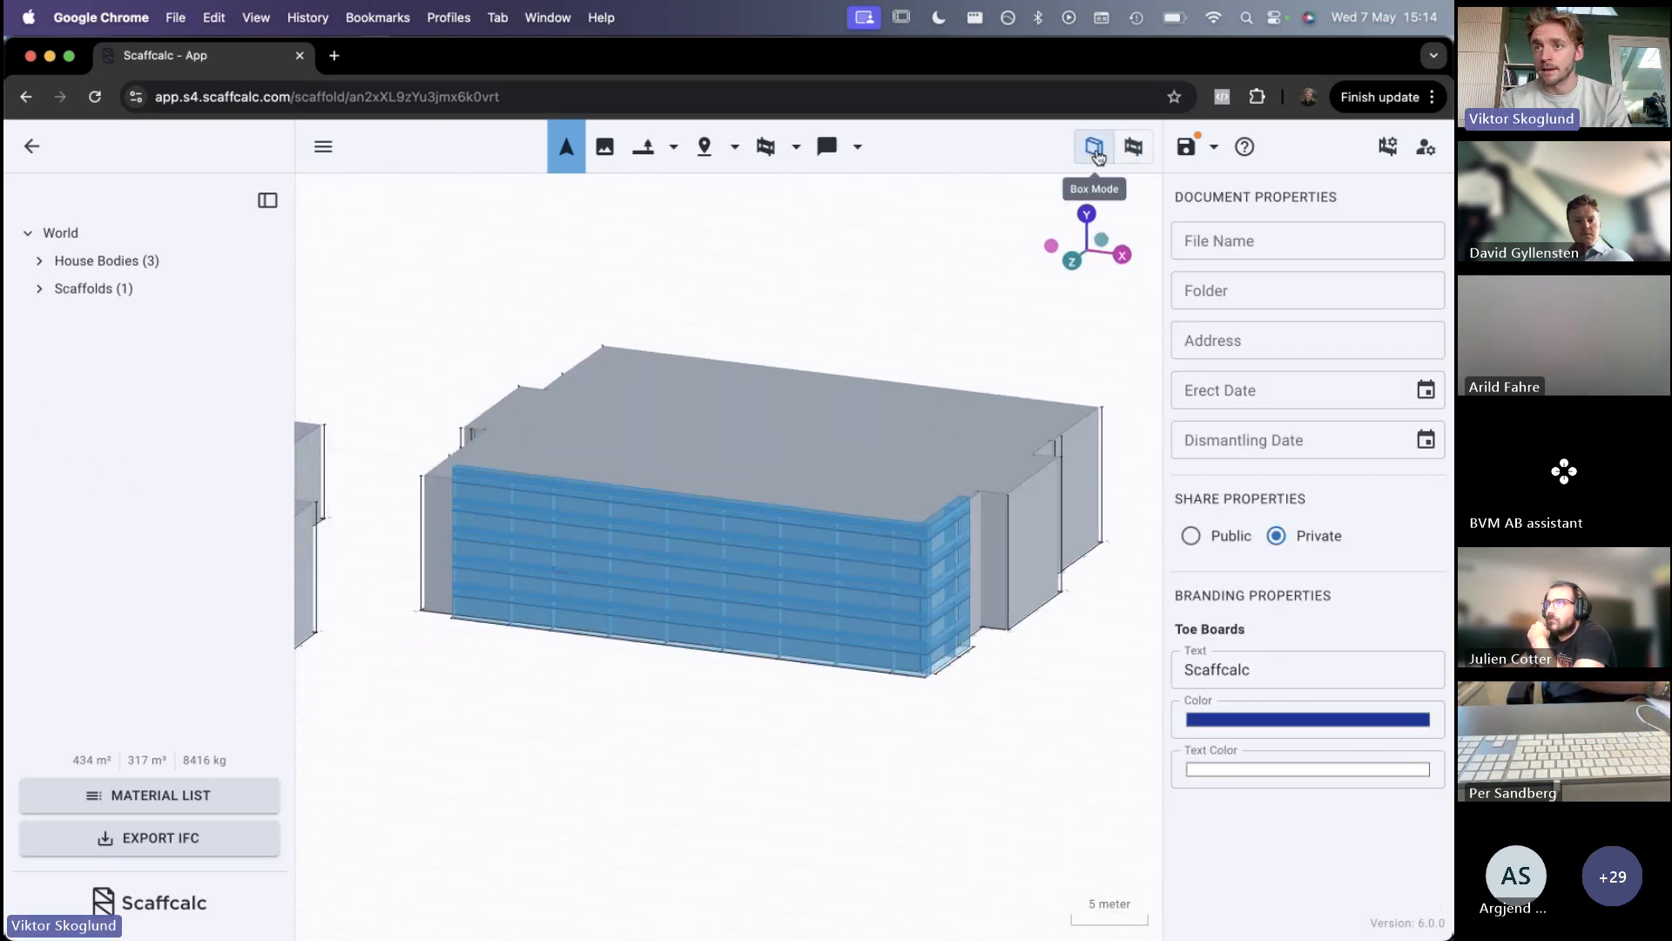
# Select the second bay from each end of the long facade scaffold together
pyautogui.click(844, 658)
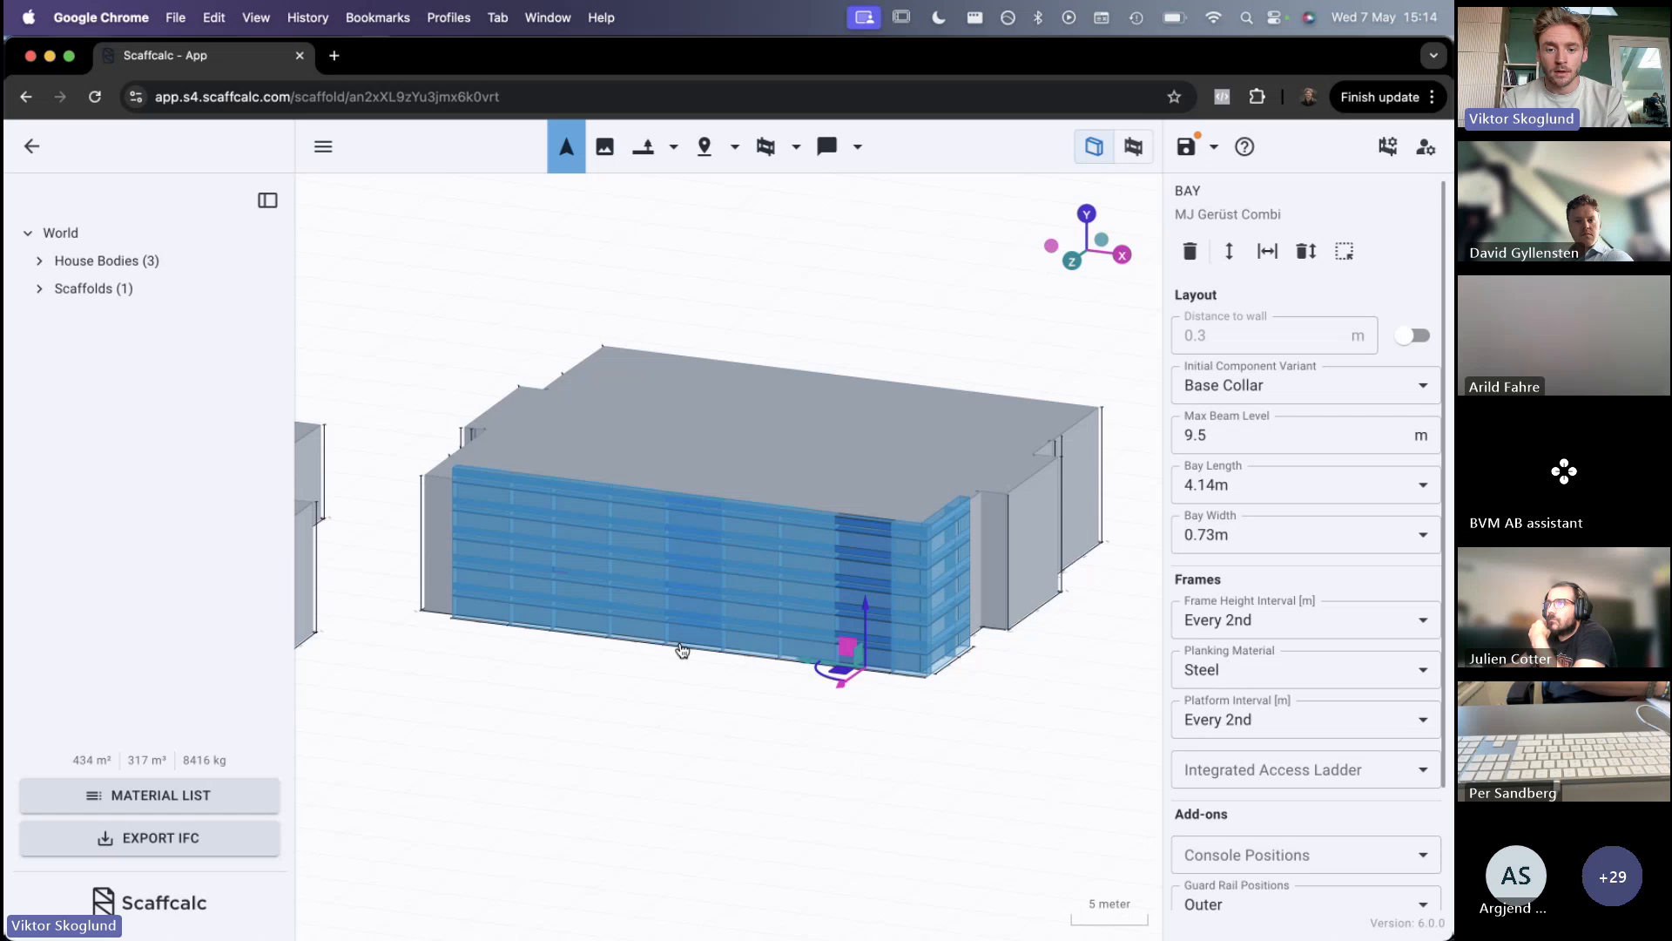
pyautogui.keyDown('shift'); pyautogui.click(546, 619); pyautogui.keyUp('shift')
pyautogui.scroll(-3, 1200, 742)
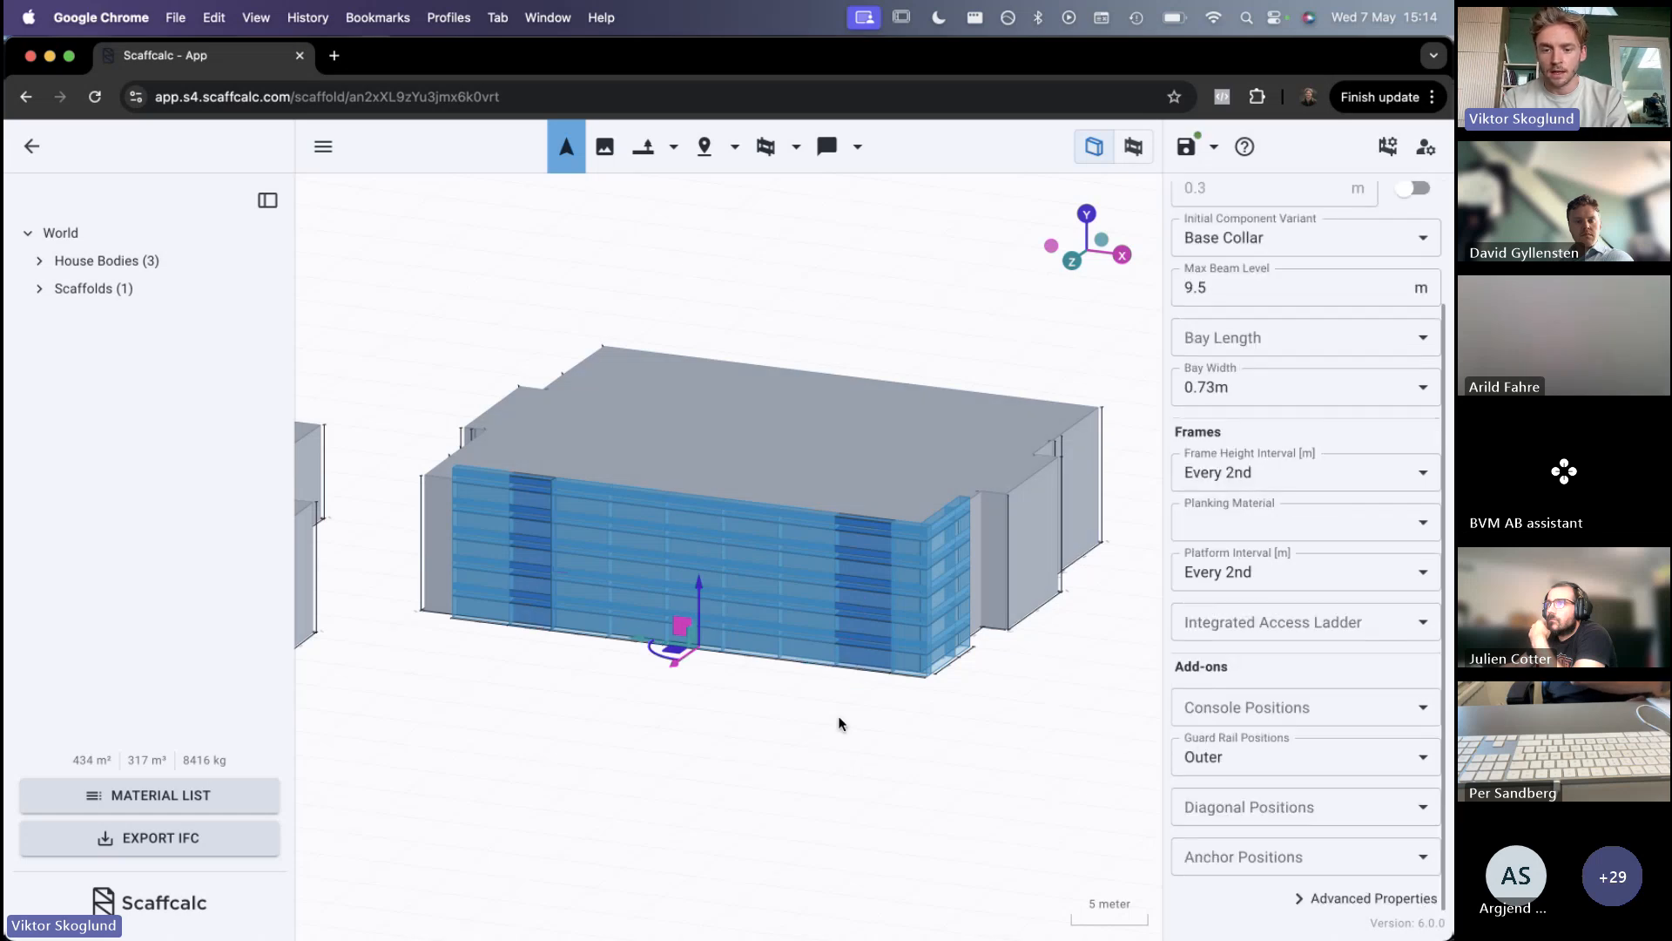
pyautogui.scroll(3, 849, 601)
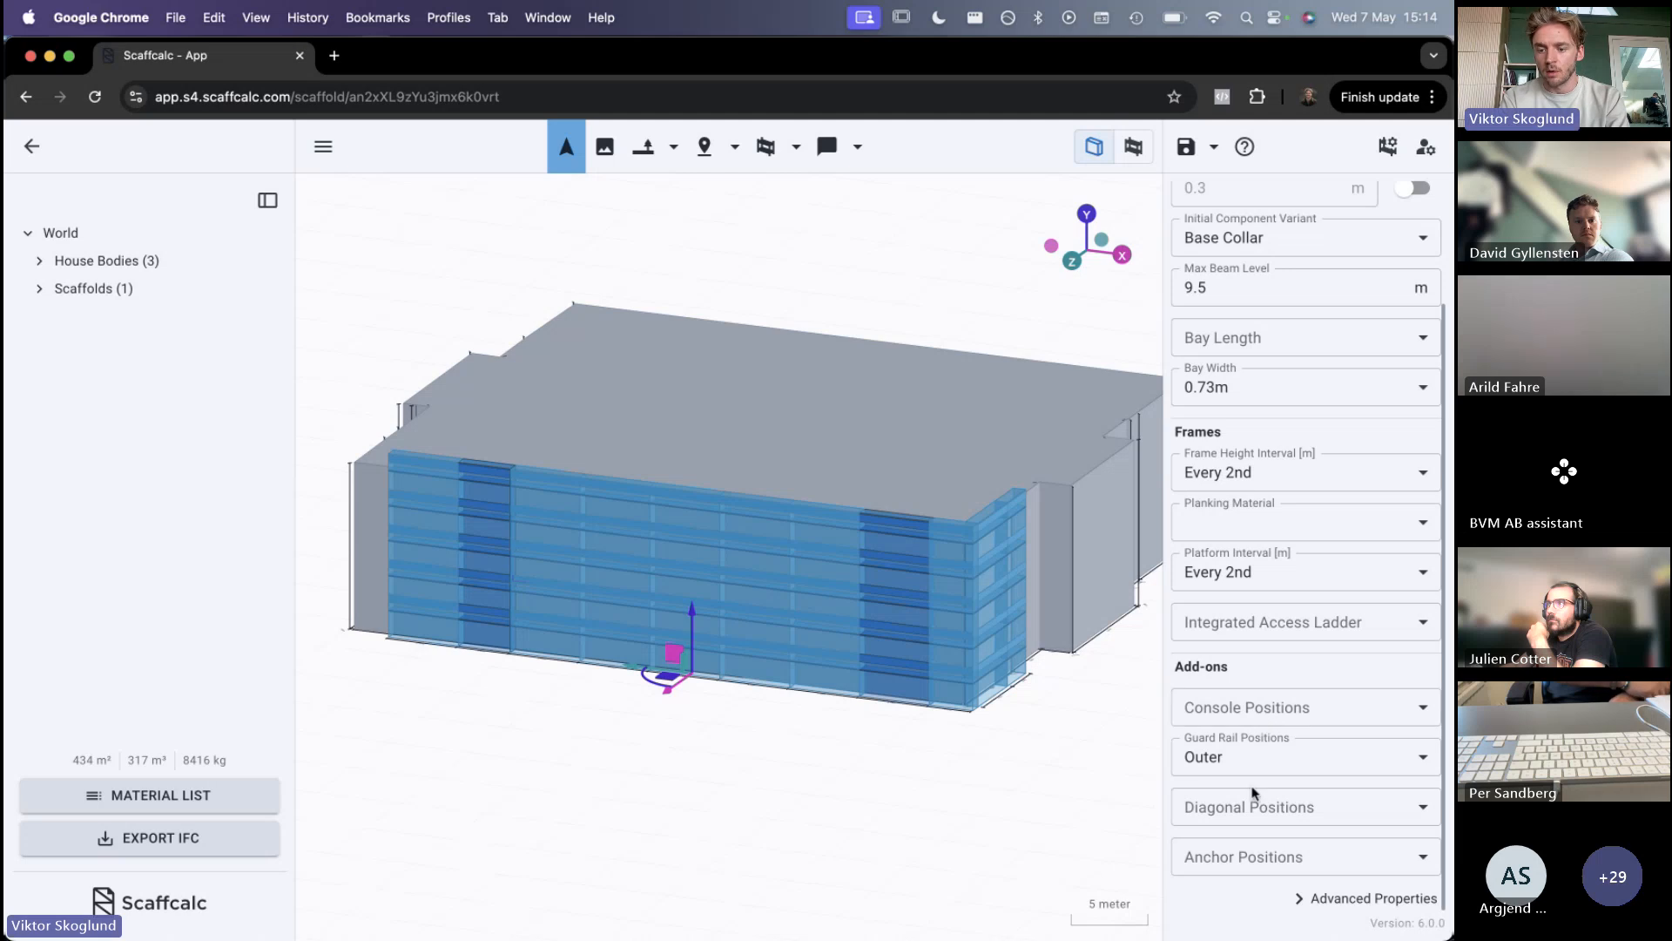
# Try outer consoles on the two selected bays and remove them again
pyautogui.click(1254, 819)
pyautogui.click(1202, 720)
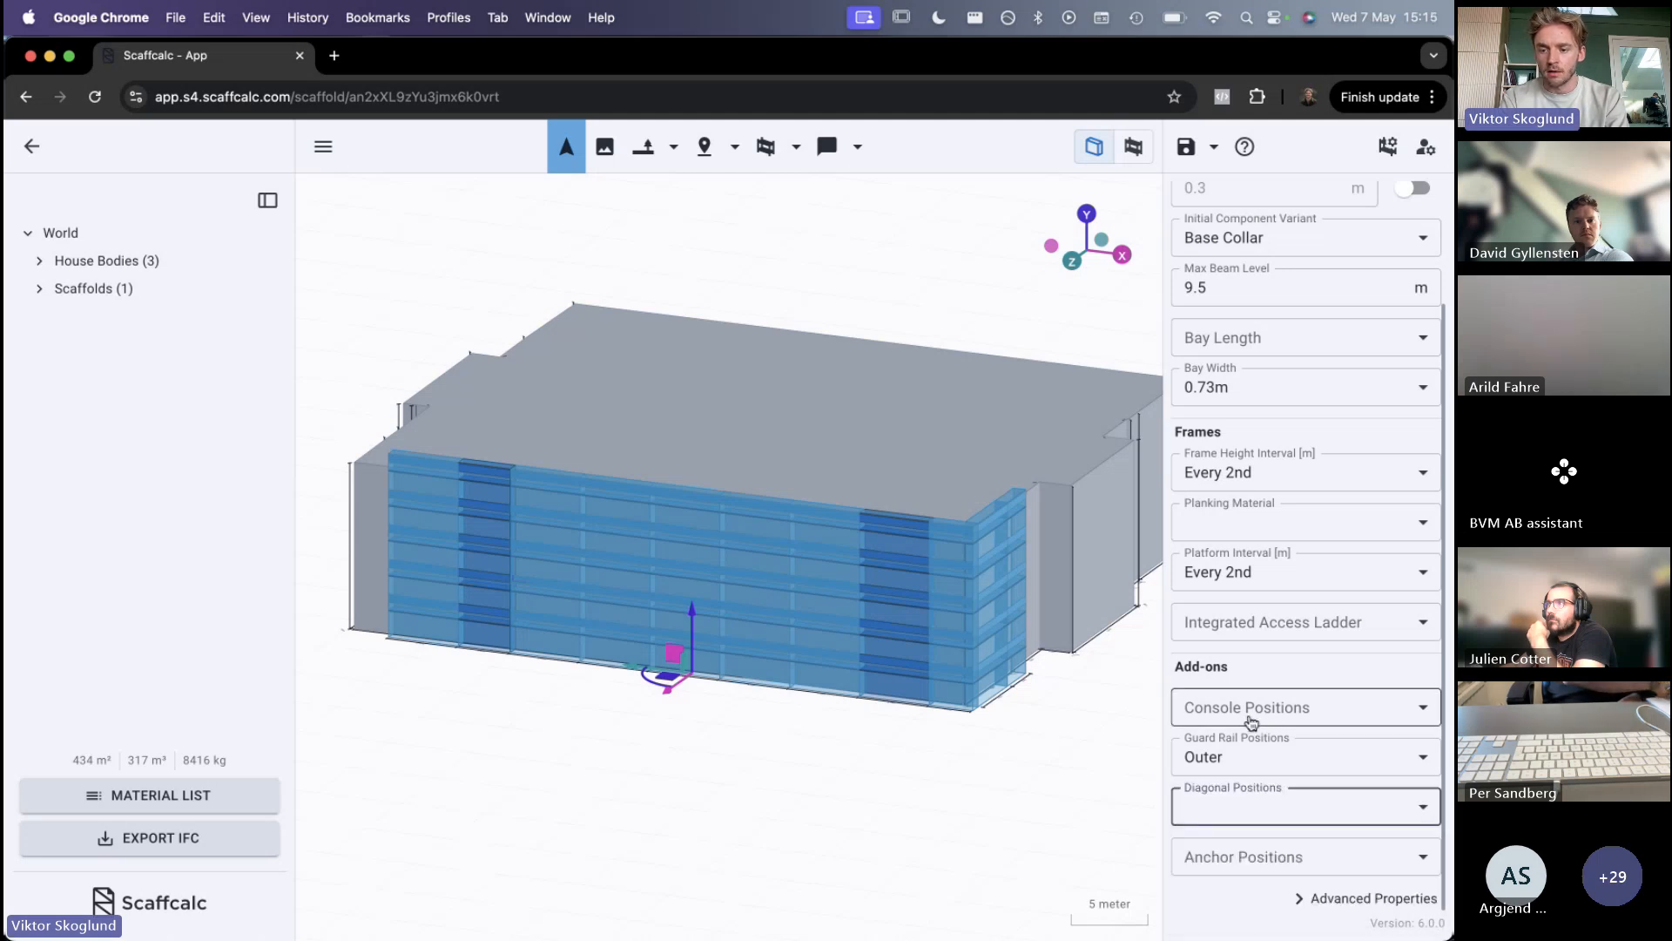
pyautogui.click(1247, 714)
pyautogui.click(1306, 801)
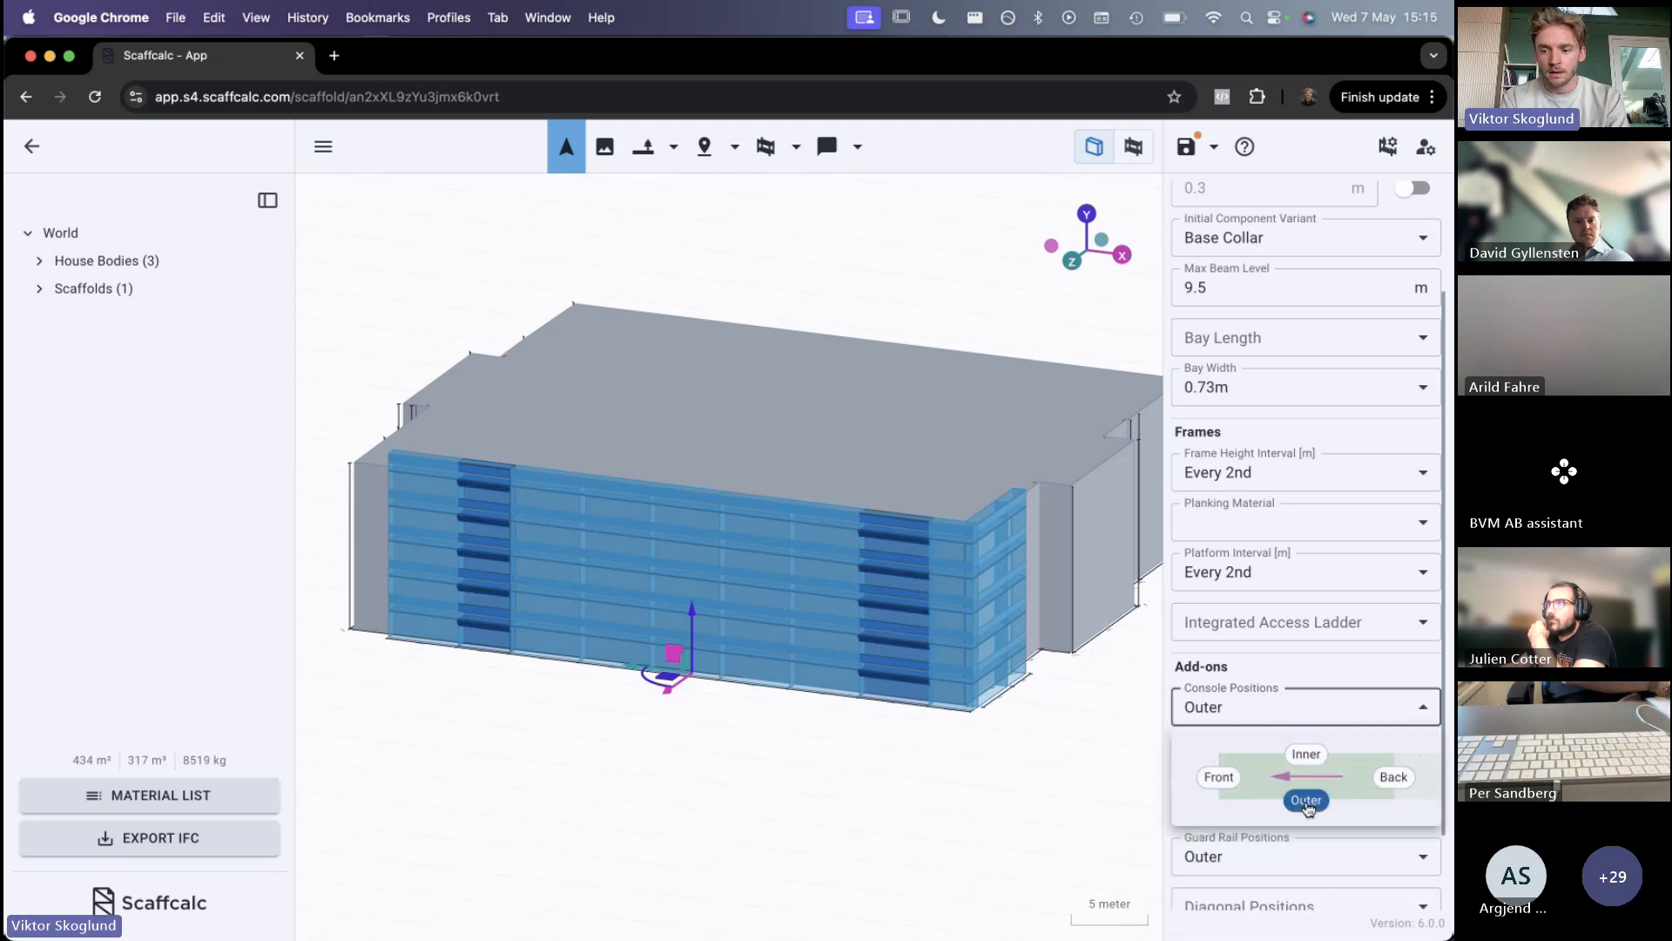
pyautogui.click(1306, 801)
pyautogui.click(1280, 676)
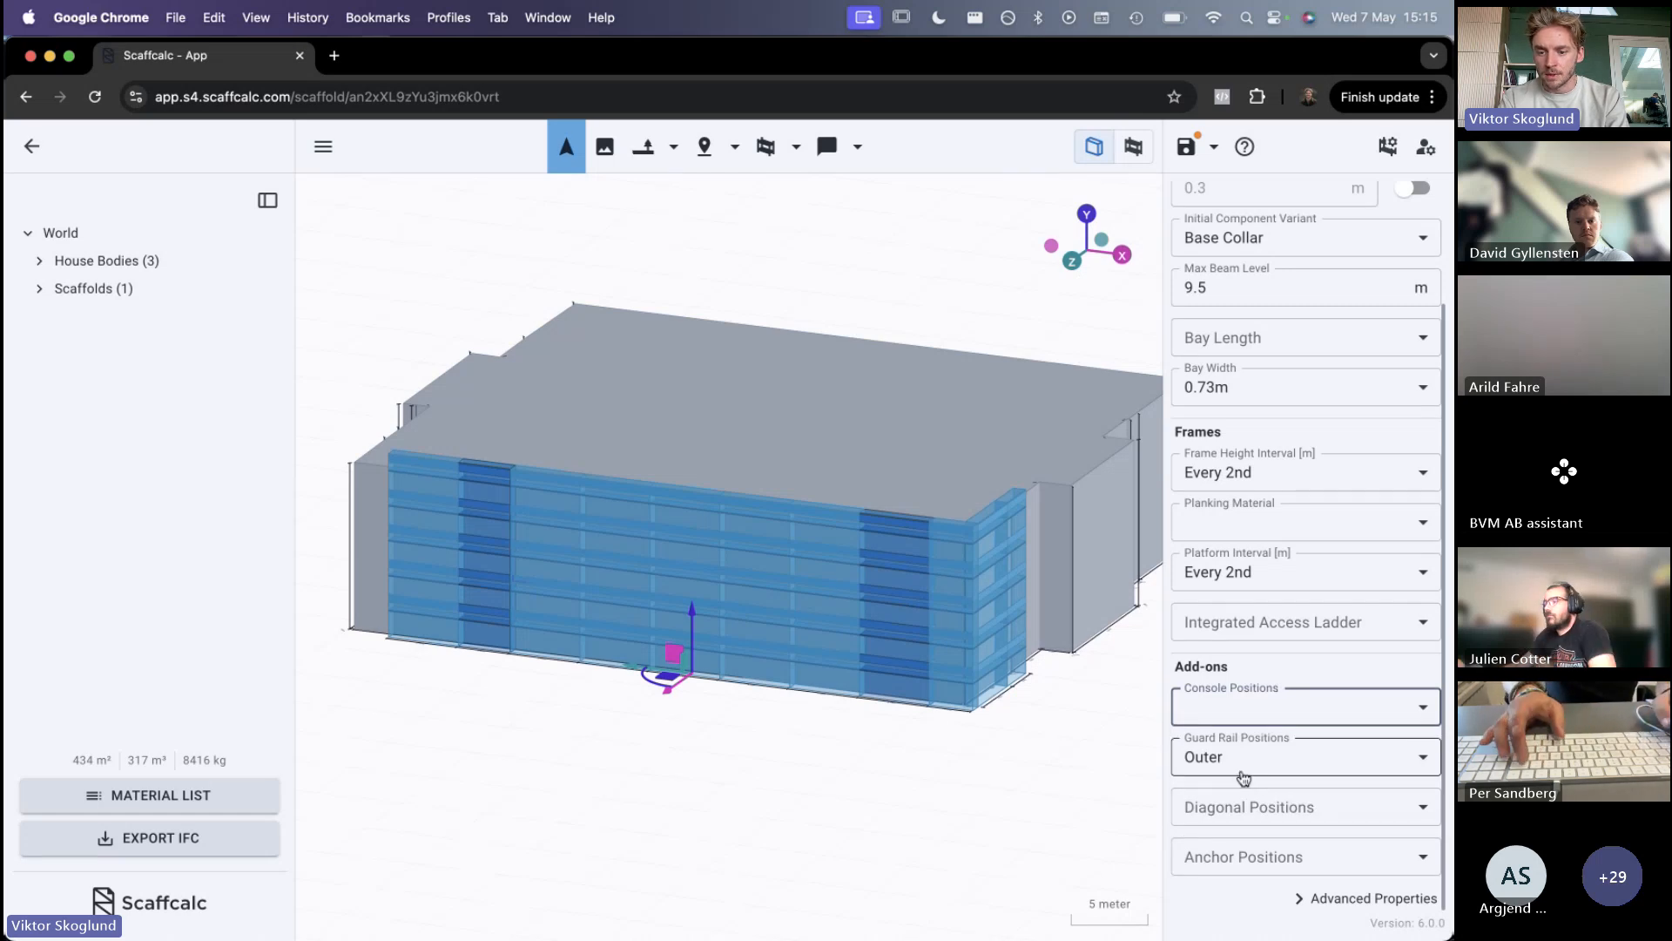
# Add outer diagonals to the two selected bays
pyautogui.click(1245, 807)
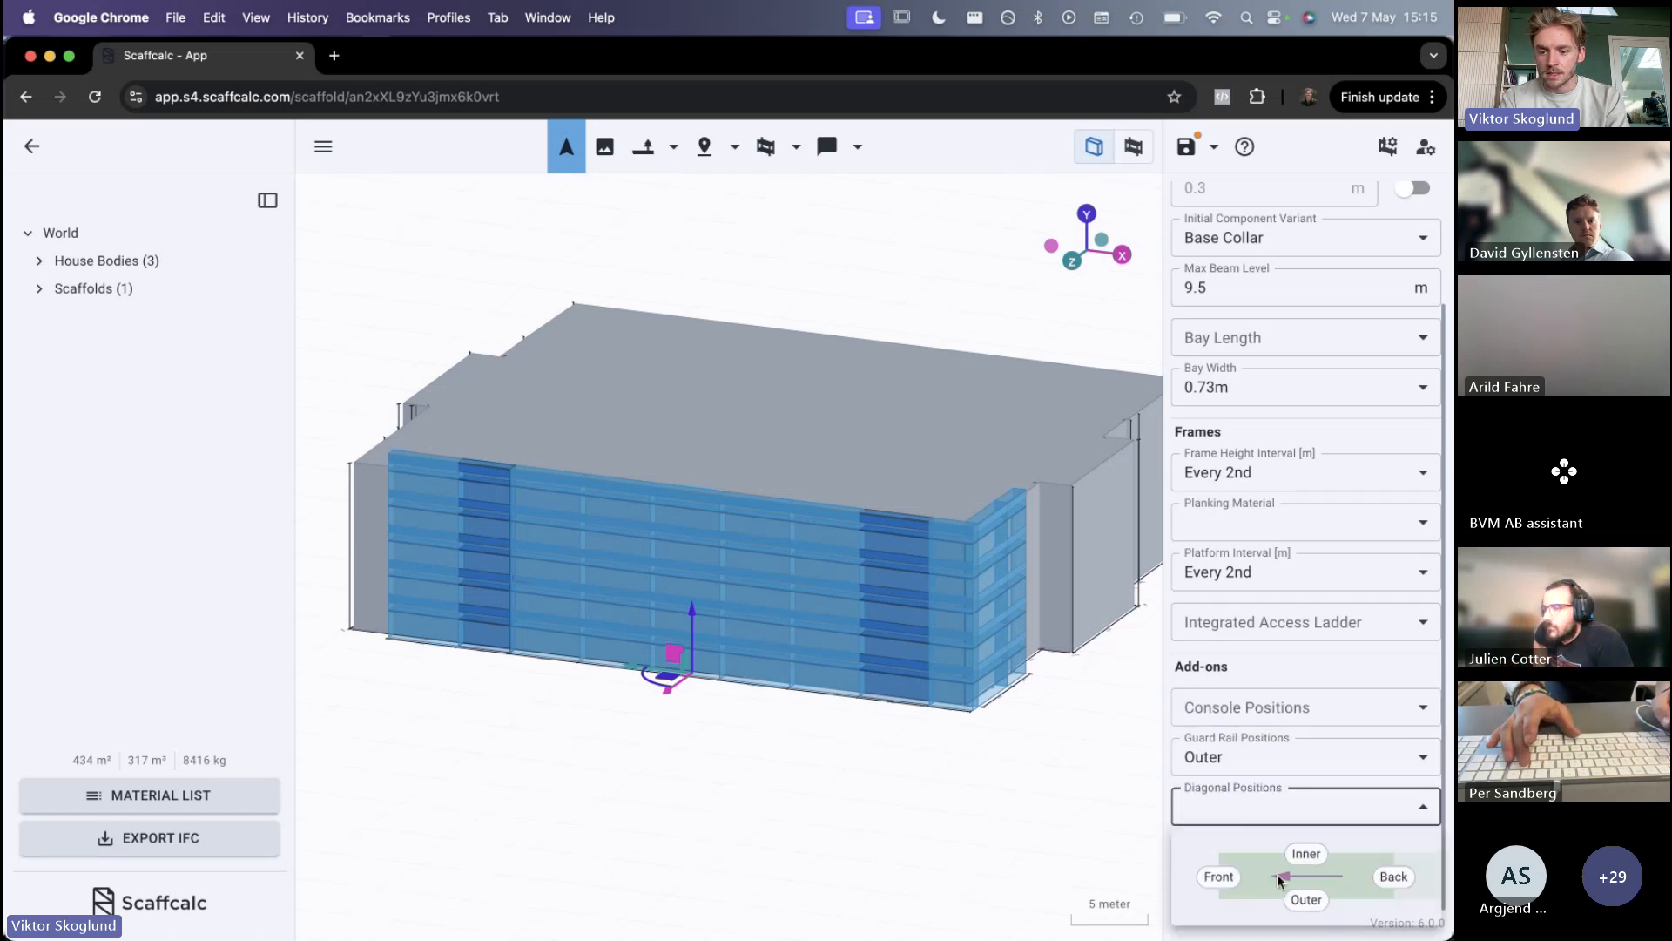
pyautogui.click(1048, 843)
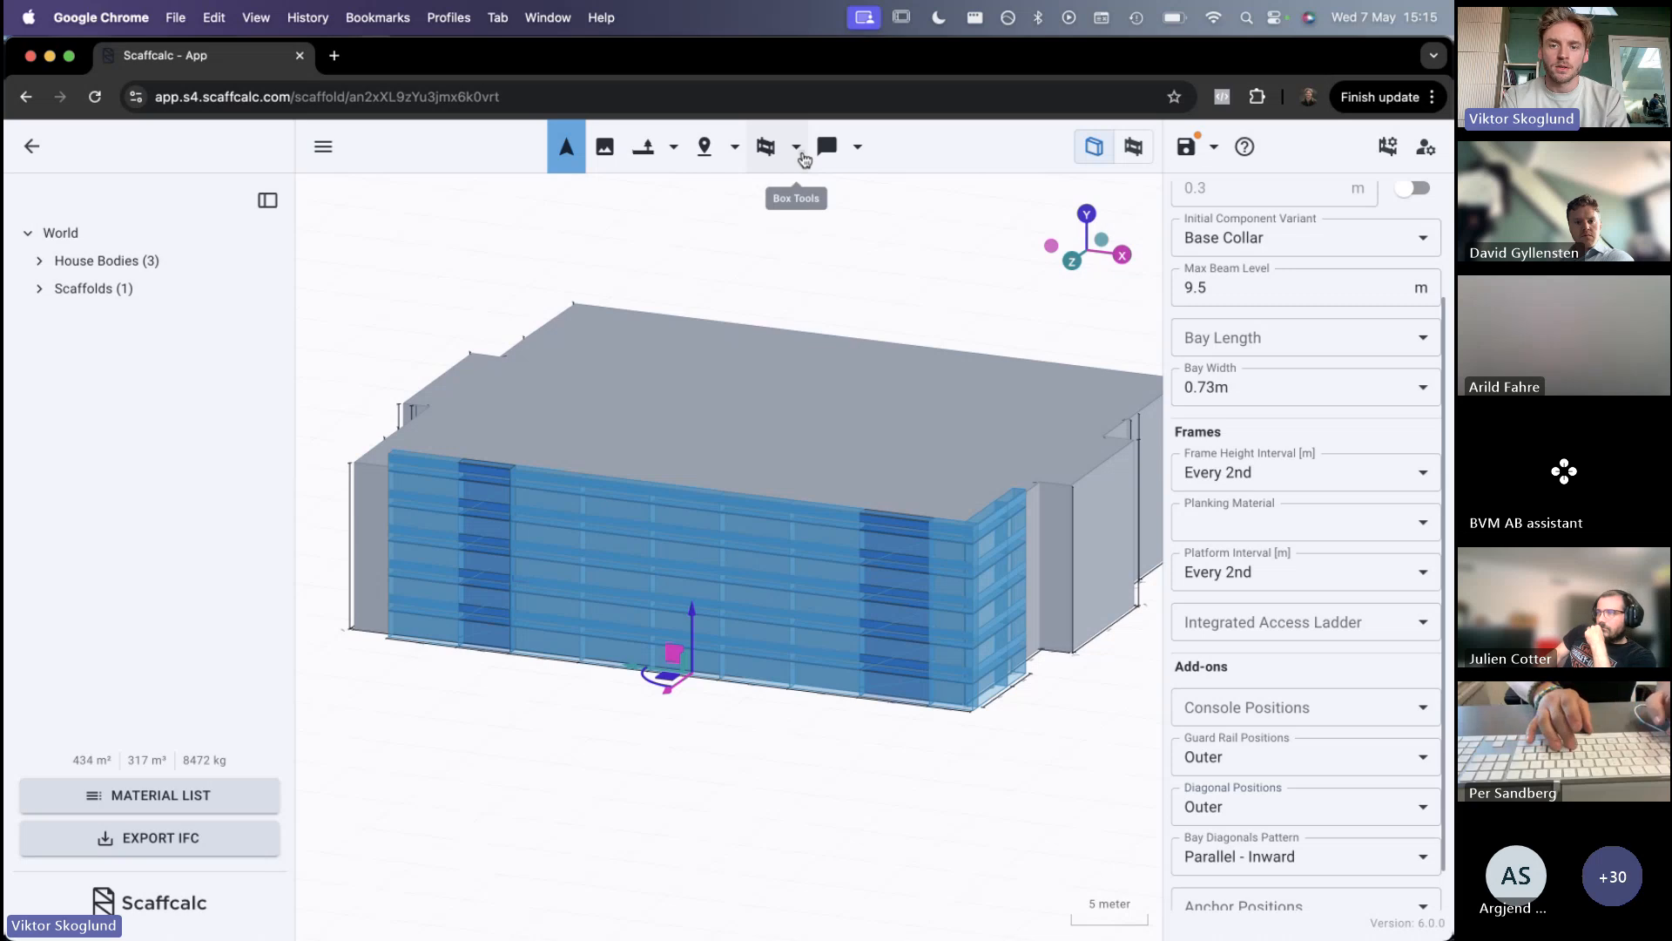
pyautogui.click(796, 150)
pyautogui.click(770, 268)
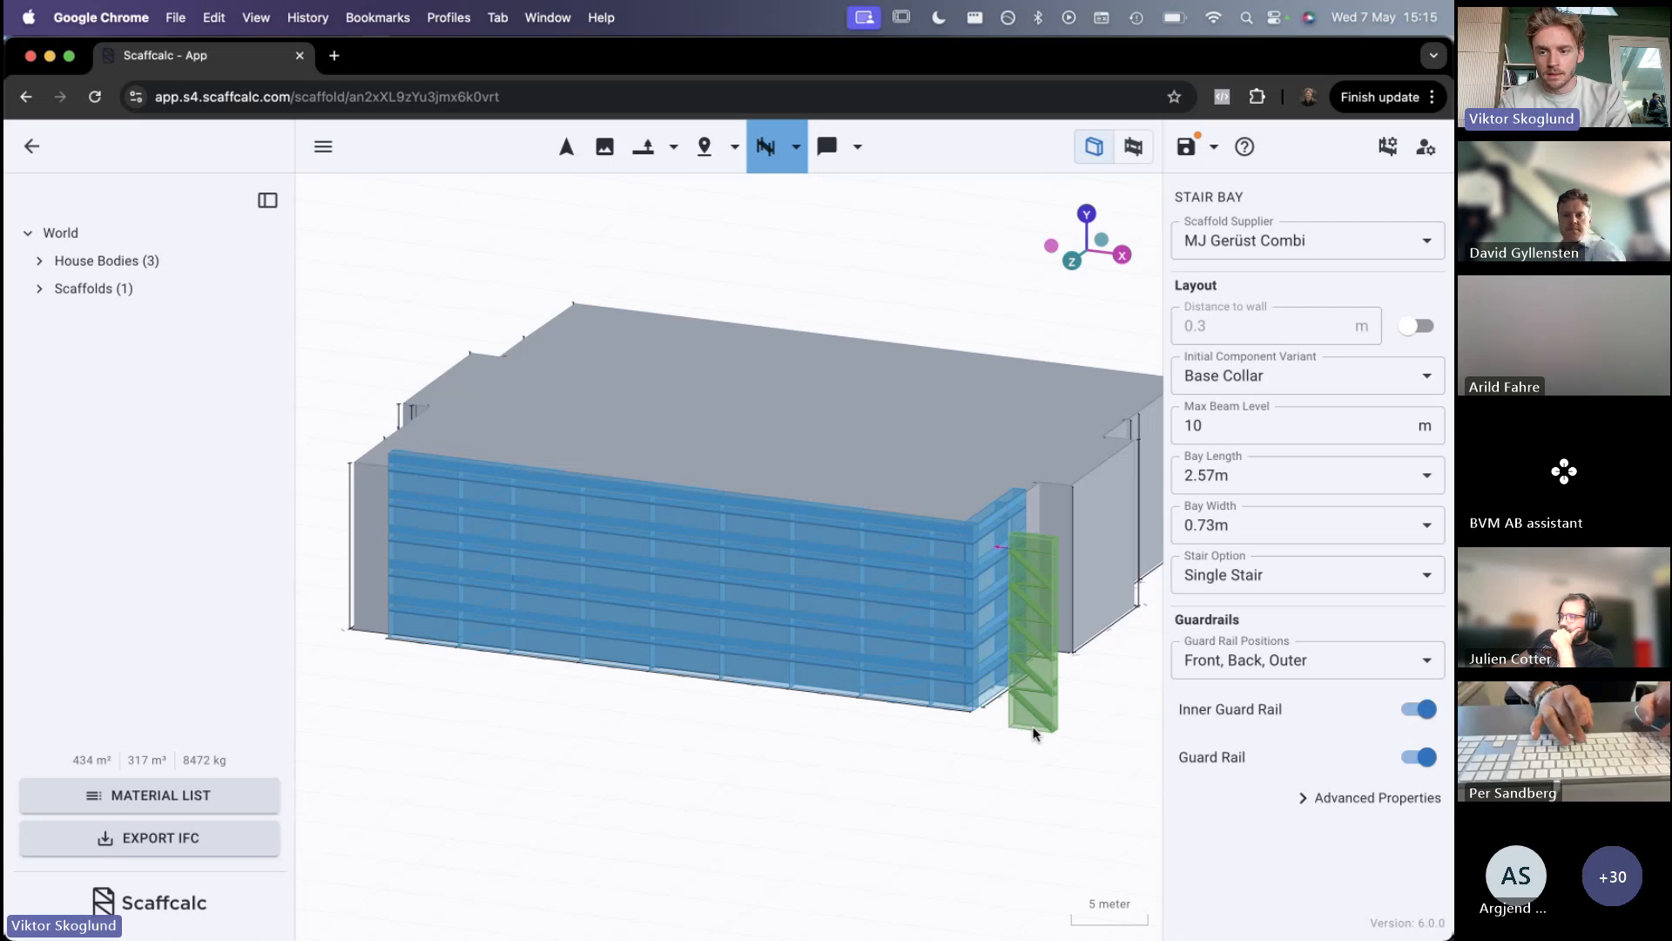
pyautogui.press('Escape')
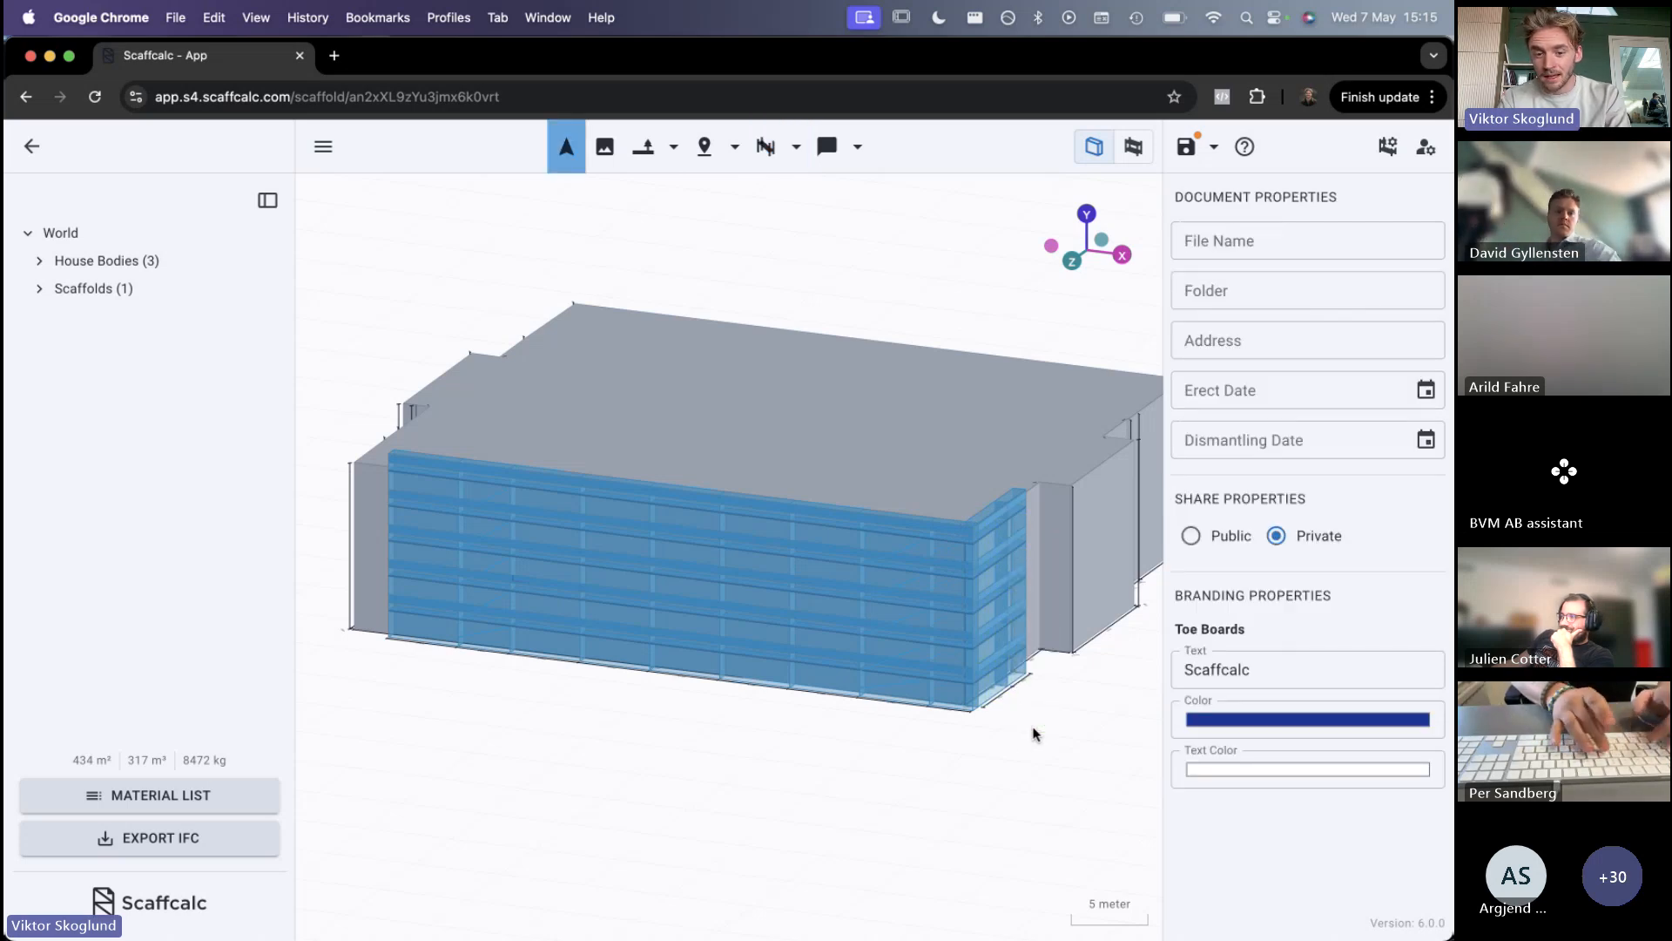
# Set the bay length of the bay near the middle of the long facade scaffold to 2.57 m
pyautogui.click(760, 639)
pyautogui.click(1207, 486)
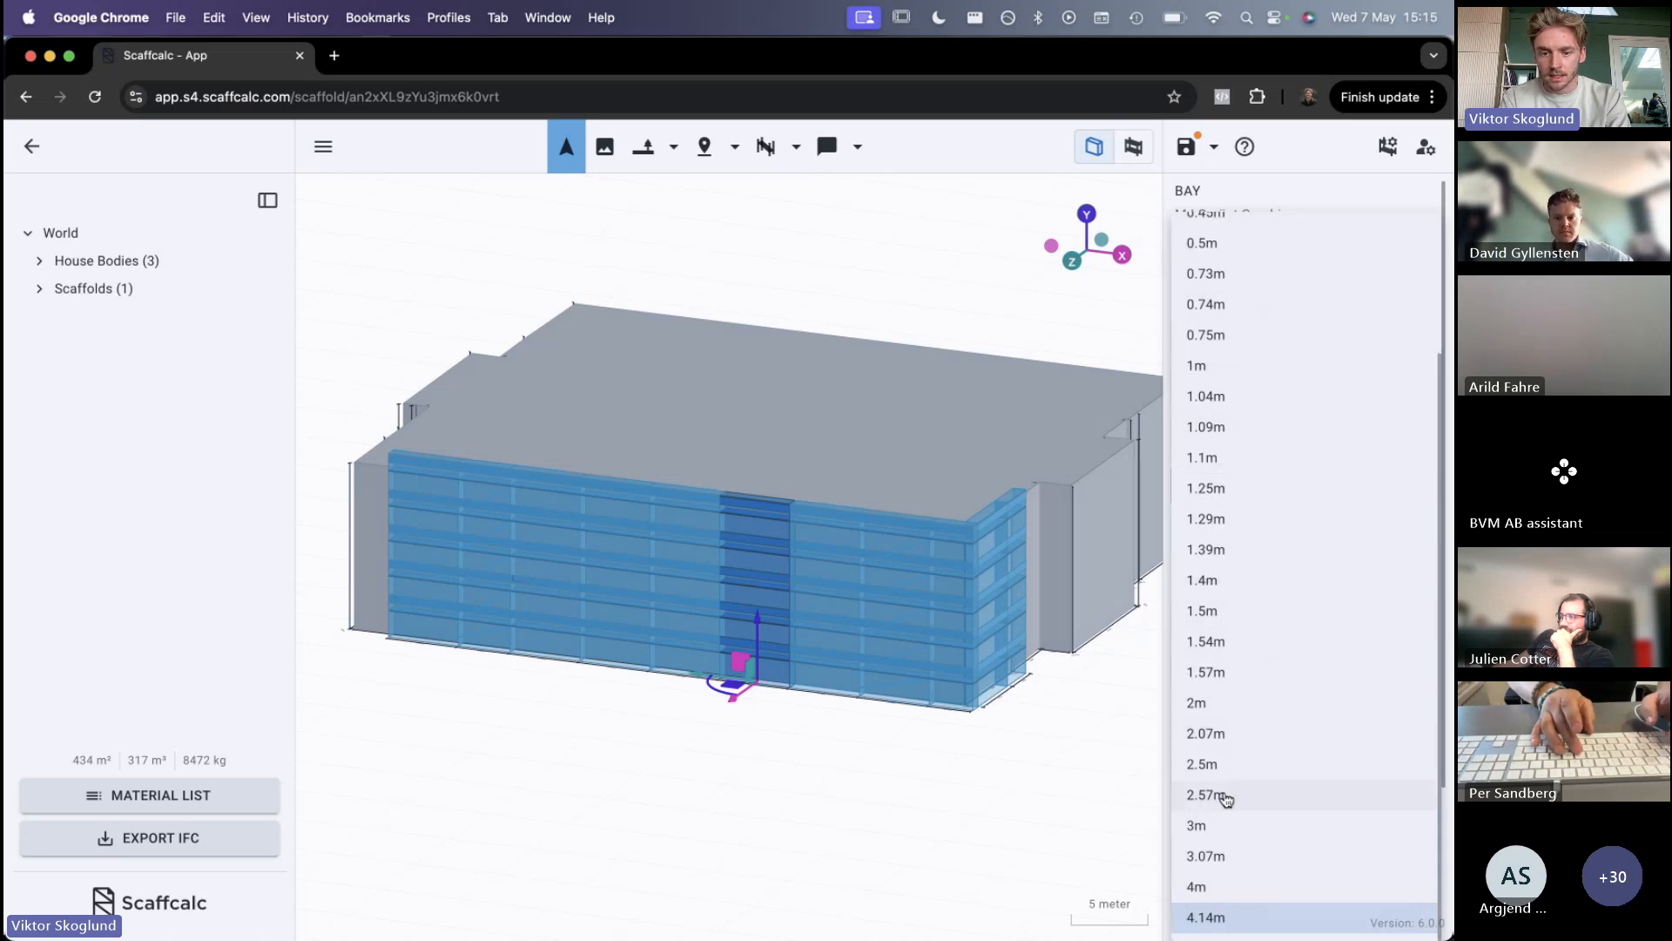
pyautogui.click(1206, 794)
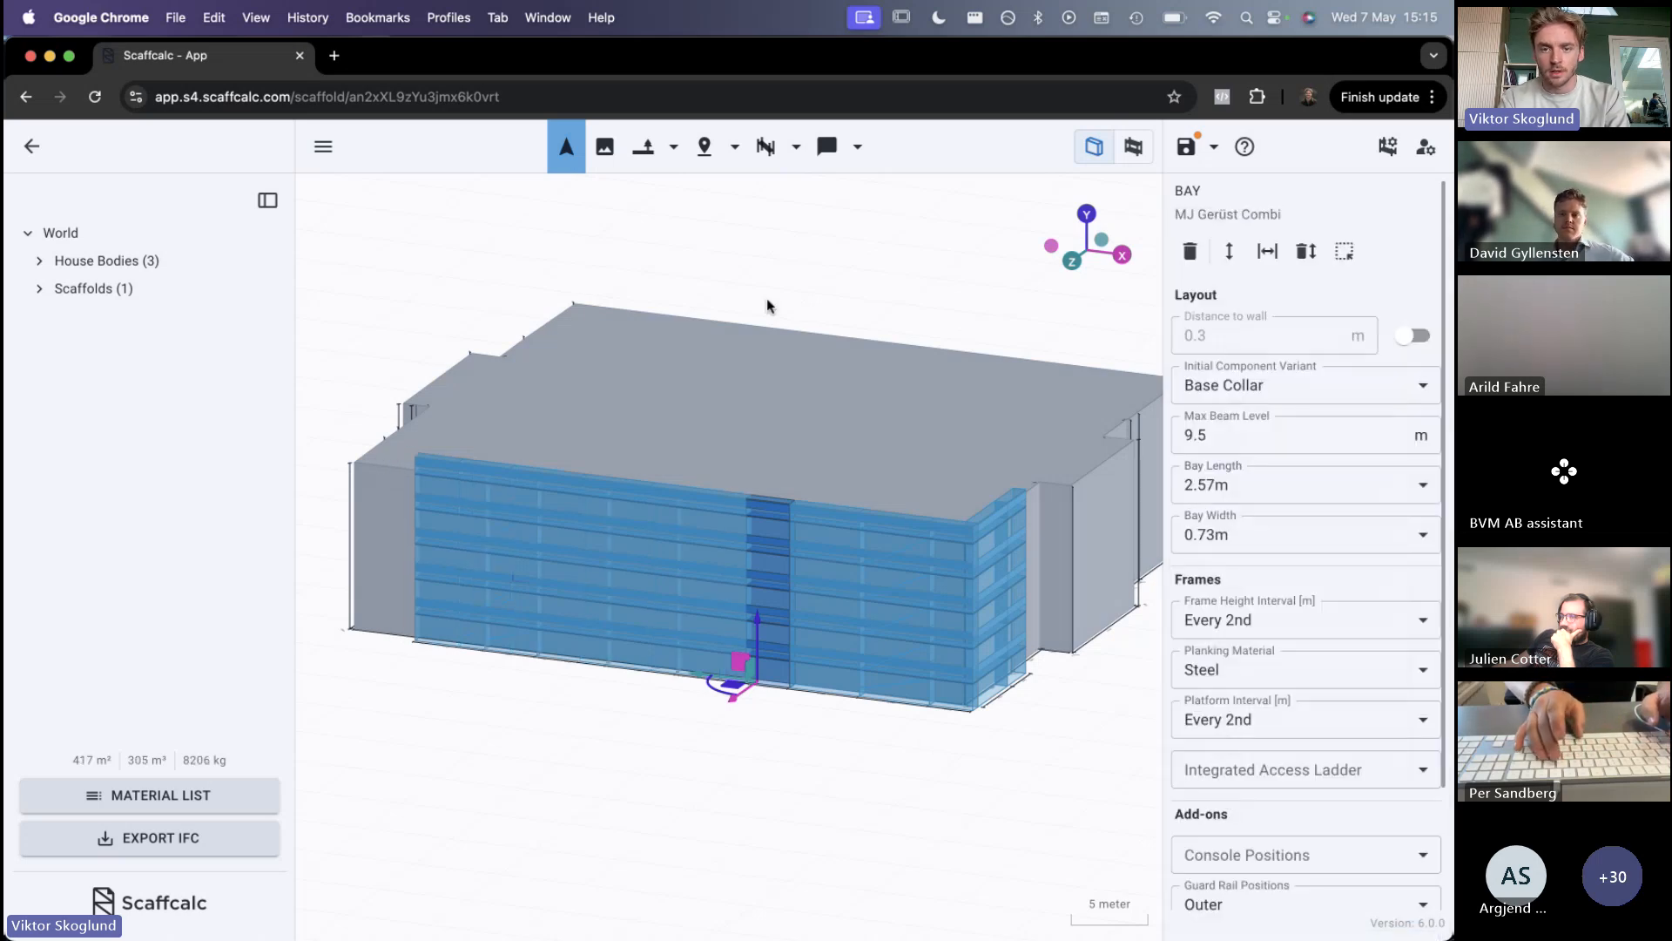
# Place a 2.57 m single-stair bay at the shortened facade bay and show the stairs with their detailed components
pyautogui.click(766, 149)
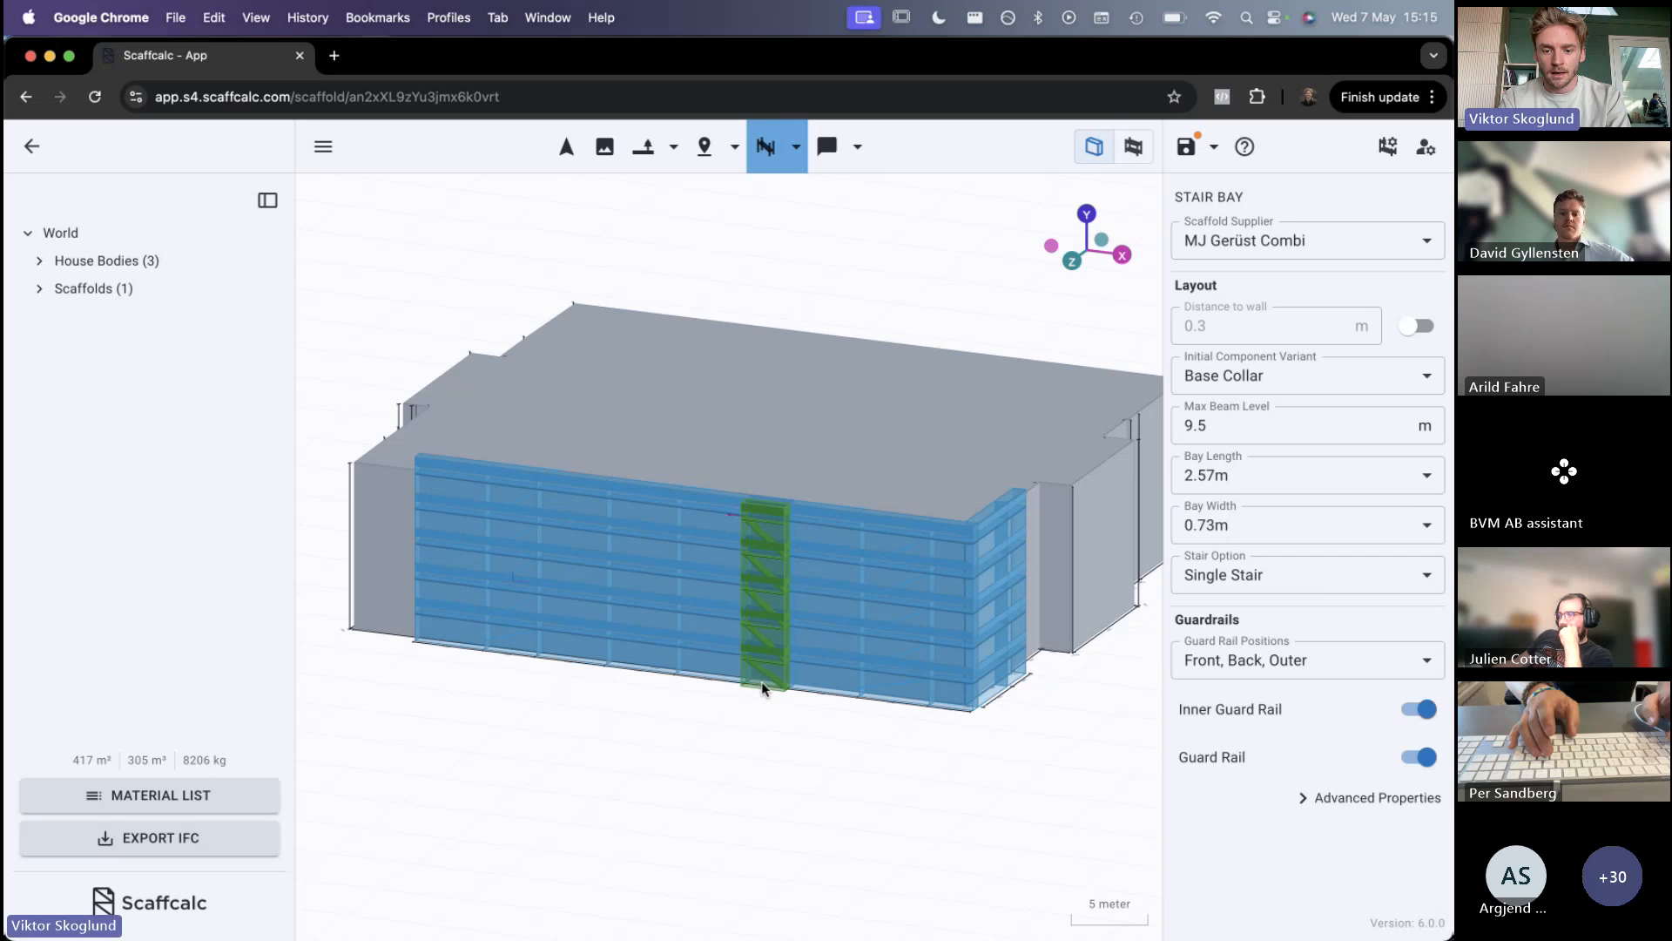
pyautogui.click(761, 682)
pyautogui.press('Escape')
pyautogui.scroll(8, 761, 682)
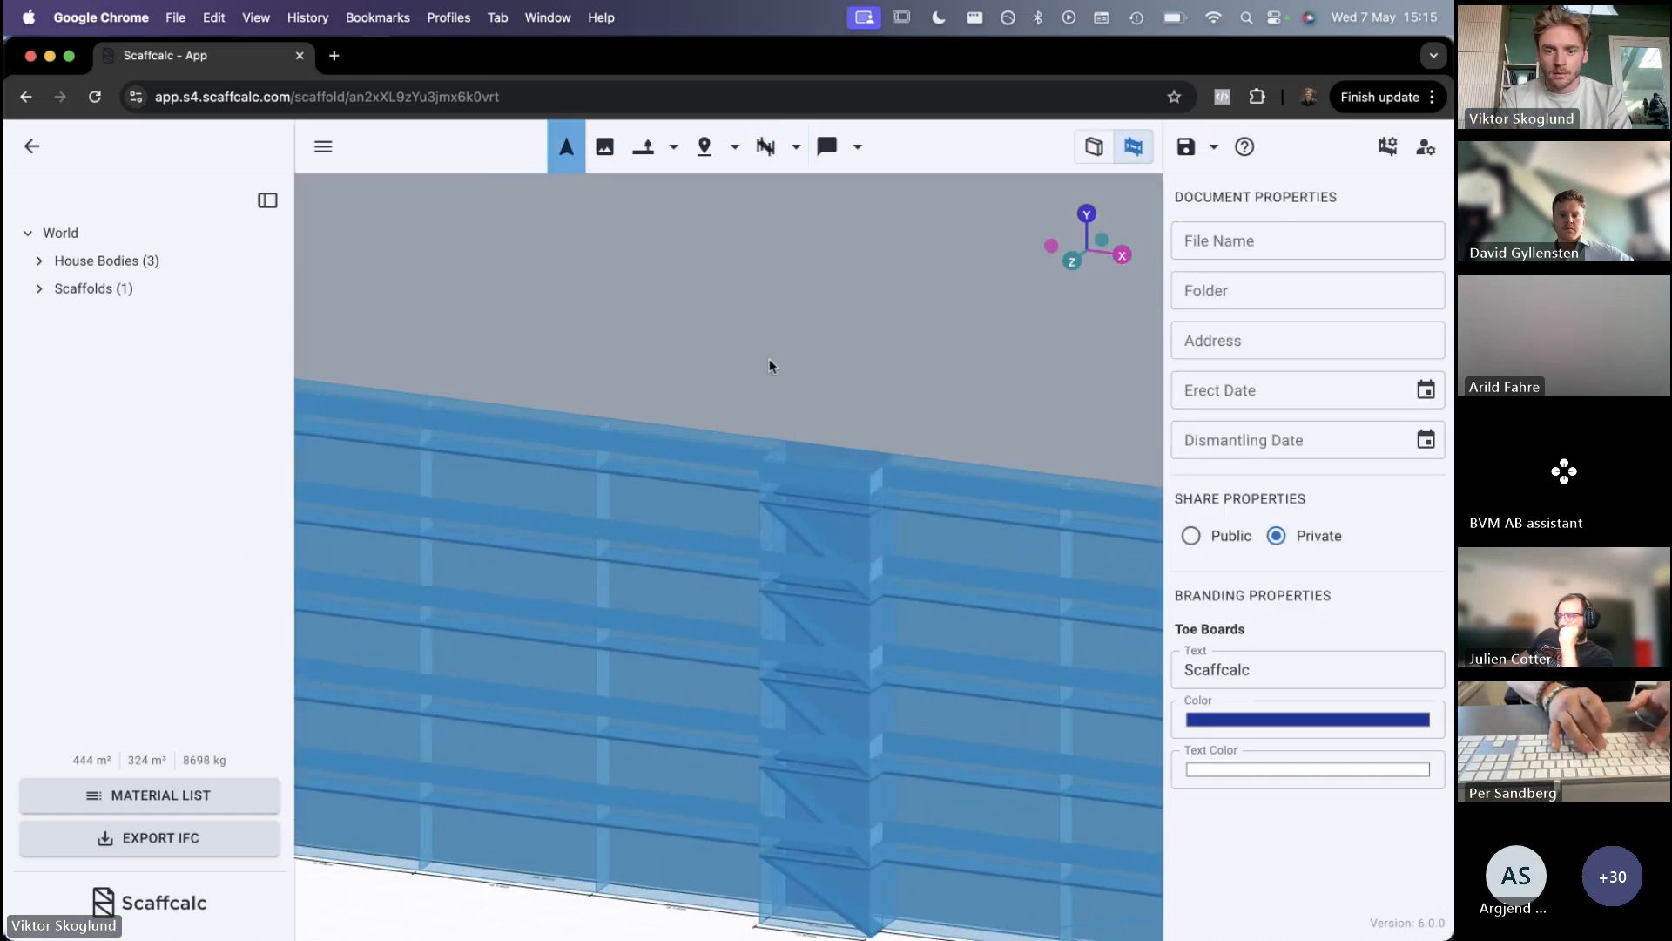
pyautogui.scroll(5, 731, 348)
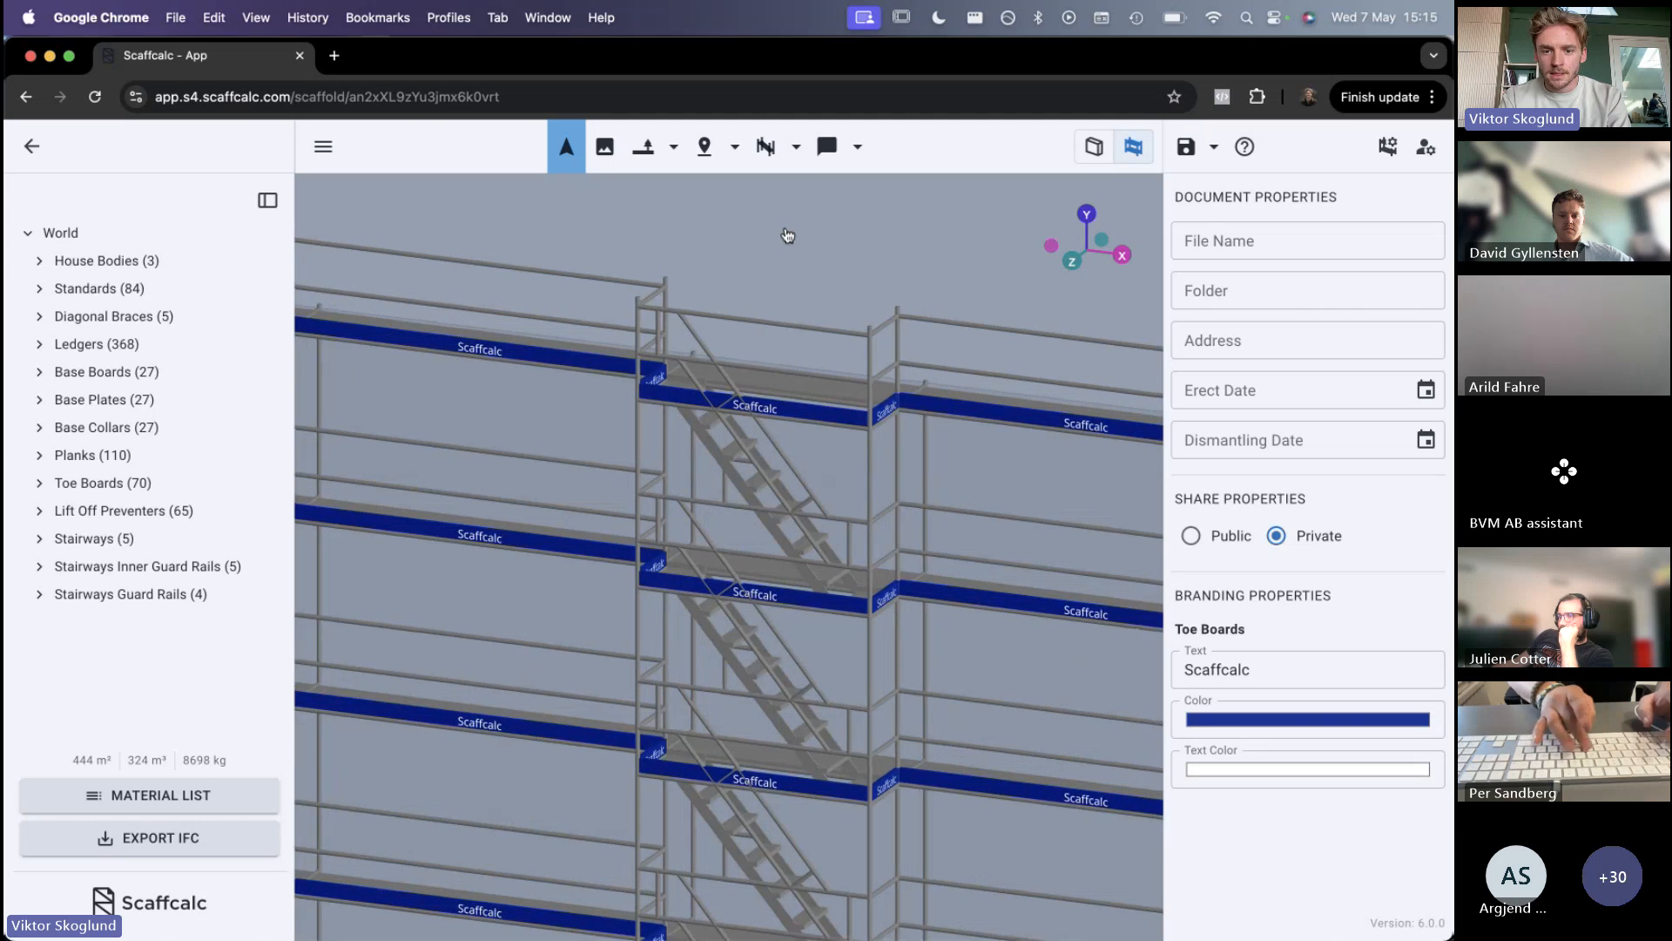
# Move the 2.57 m stair bay outward from the long facade scaffold and show the result with detailed components
pyautogui.moveTo(788, 236); pyautogui.dragTo(833, 422)
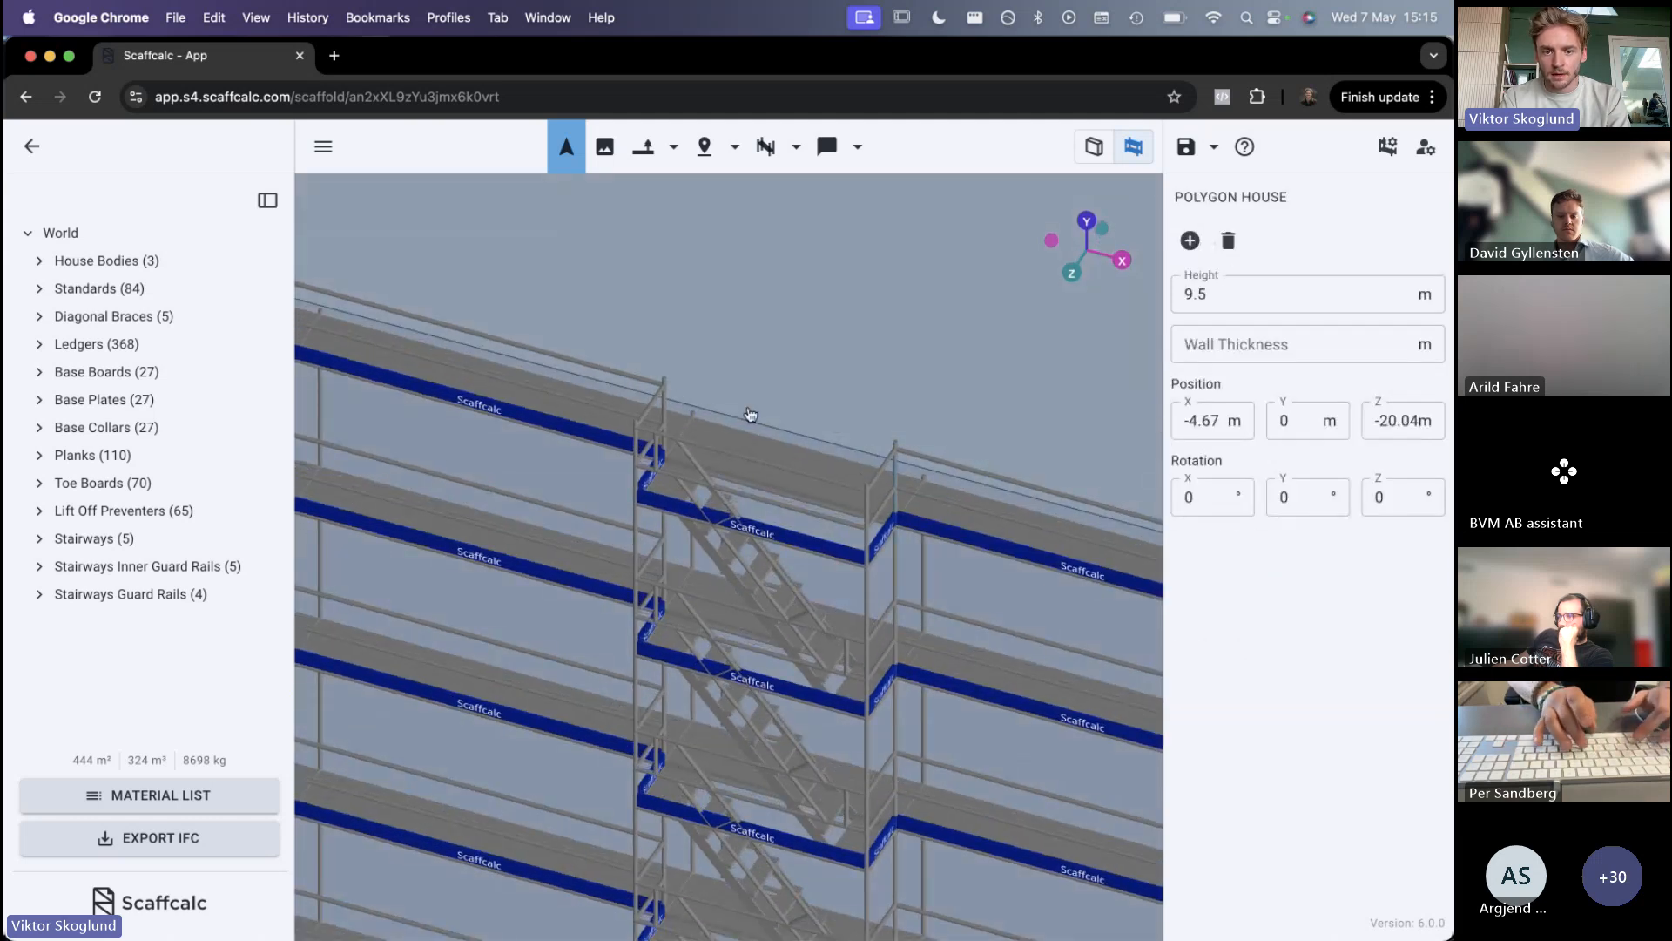
pyautogui.click(1080, 142)
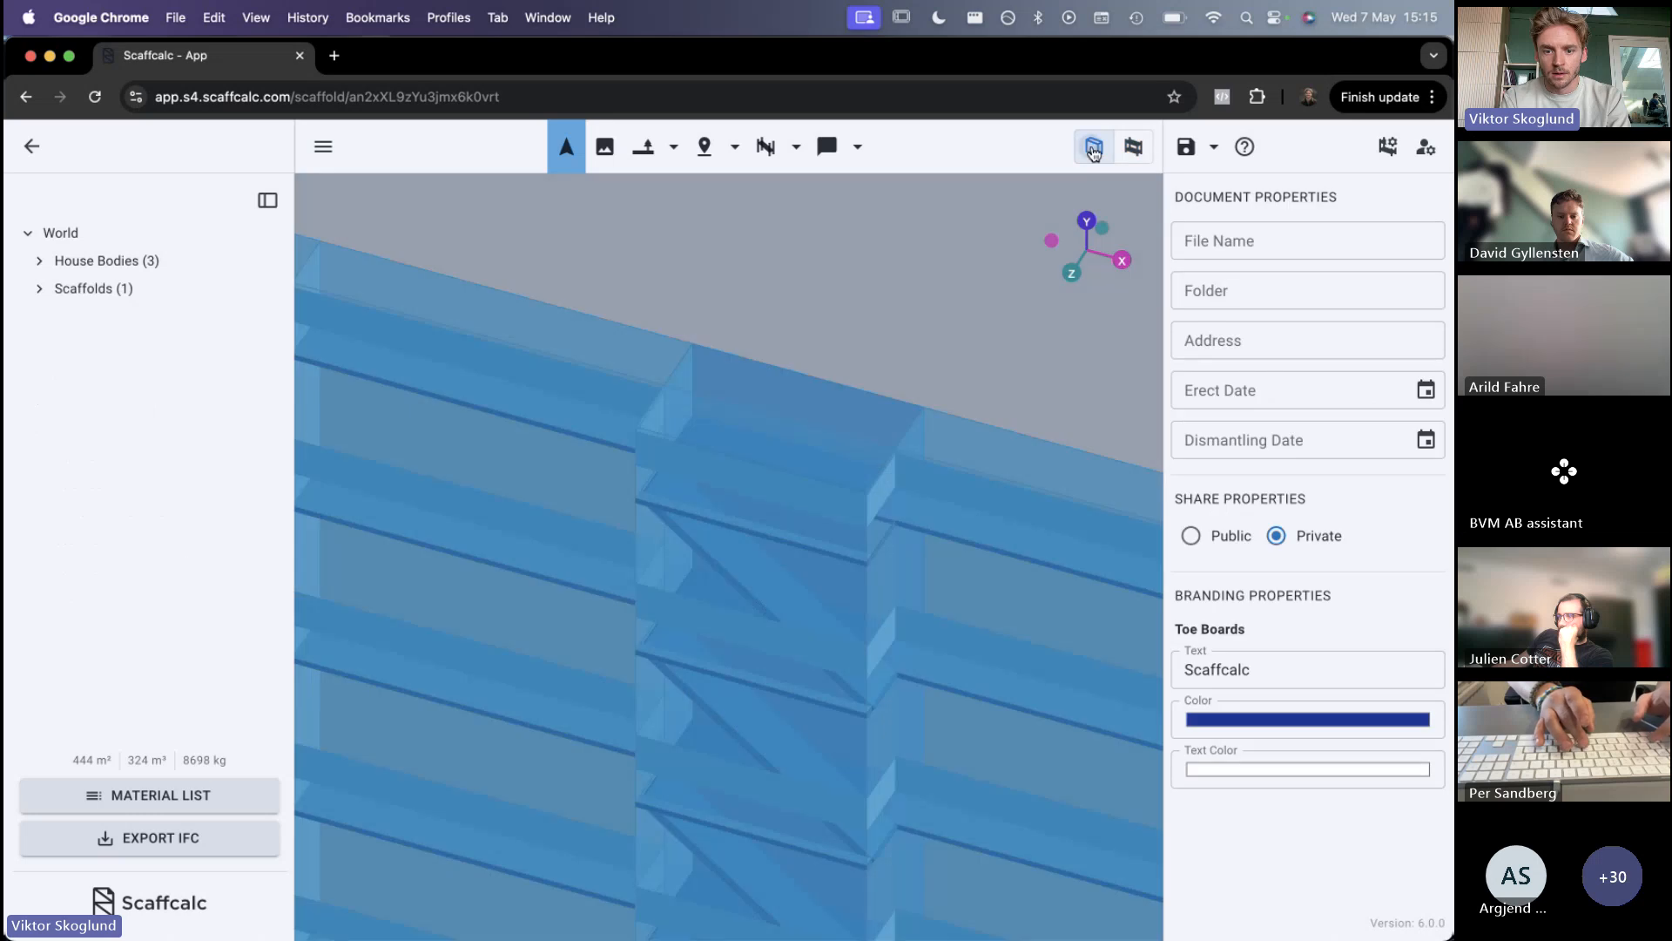
pyautogui.click(844, 586)
pyautogui.moveTo(844, 586); pyautogui.dragTo(846, 345)
pyautogui.moveTo(846, 345); pyautogui.dragTo(847, 313, button='right')
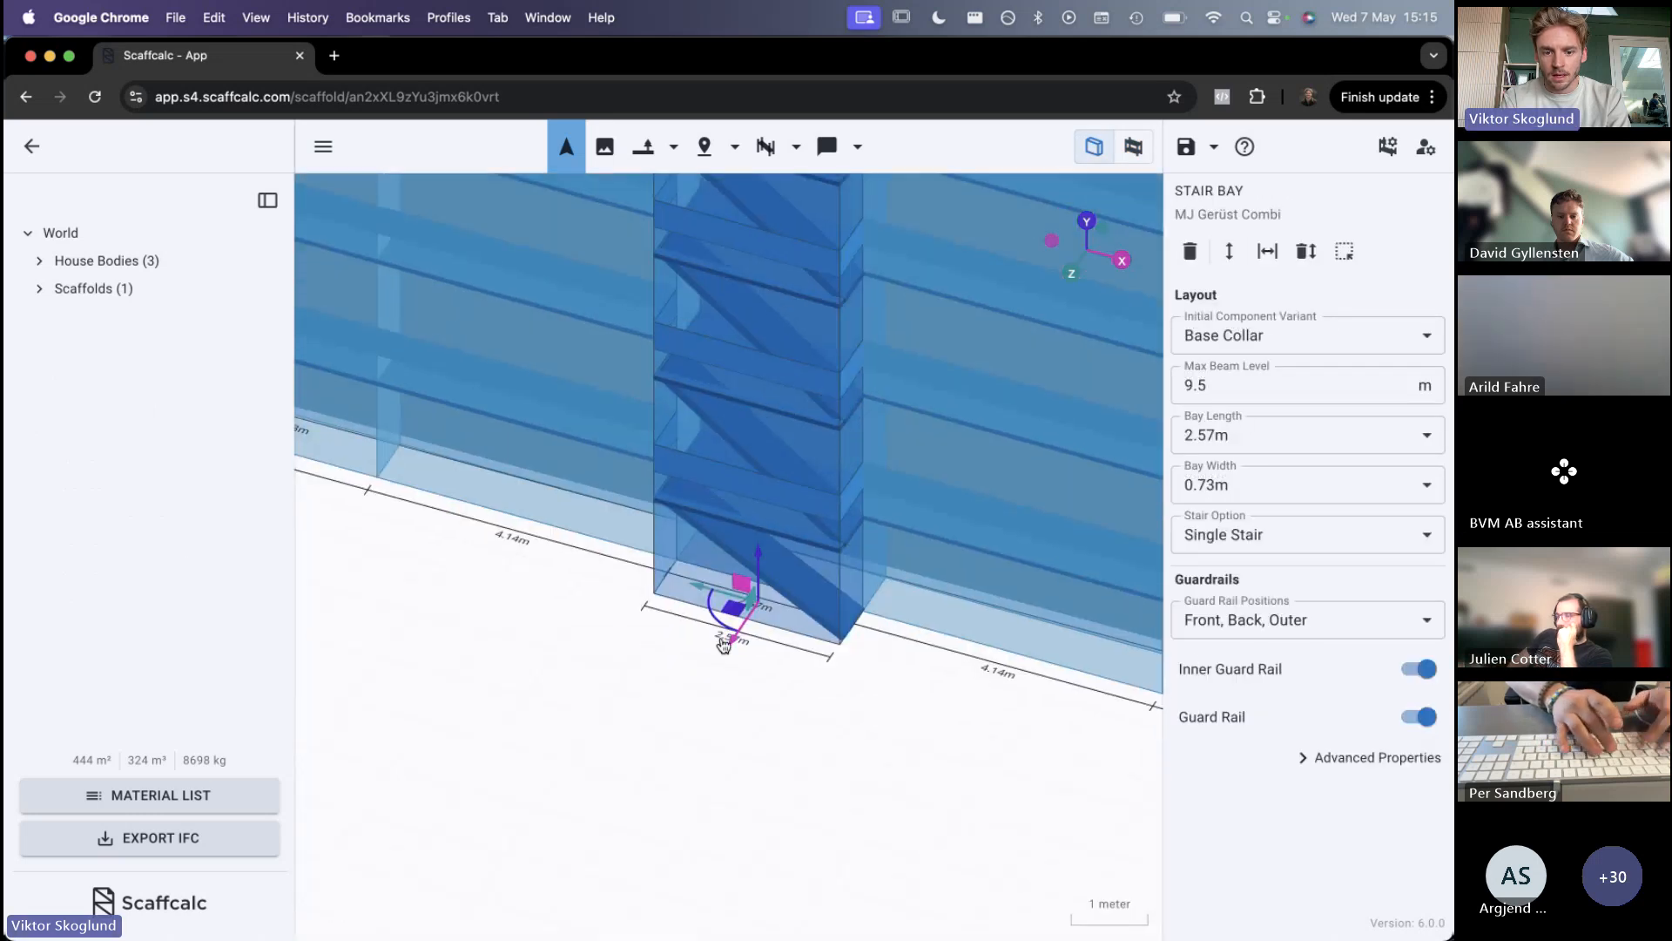
pyautogui.moveTo(729, 644); pyautogui.dragTo(669, 732)
pyautogui.click(1133, 146)
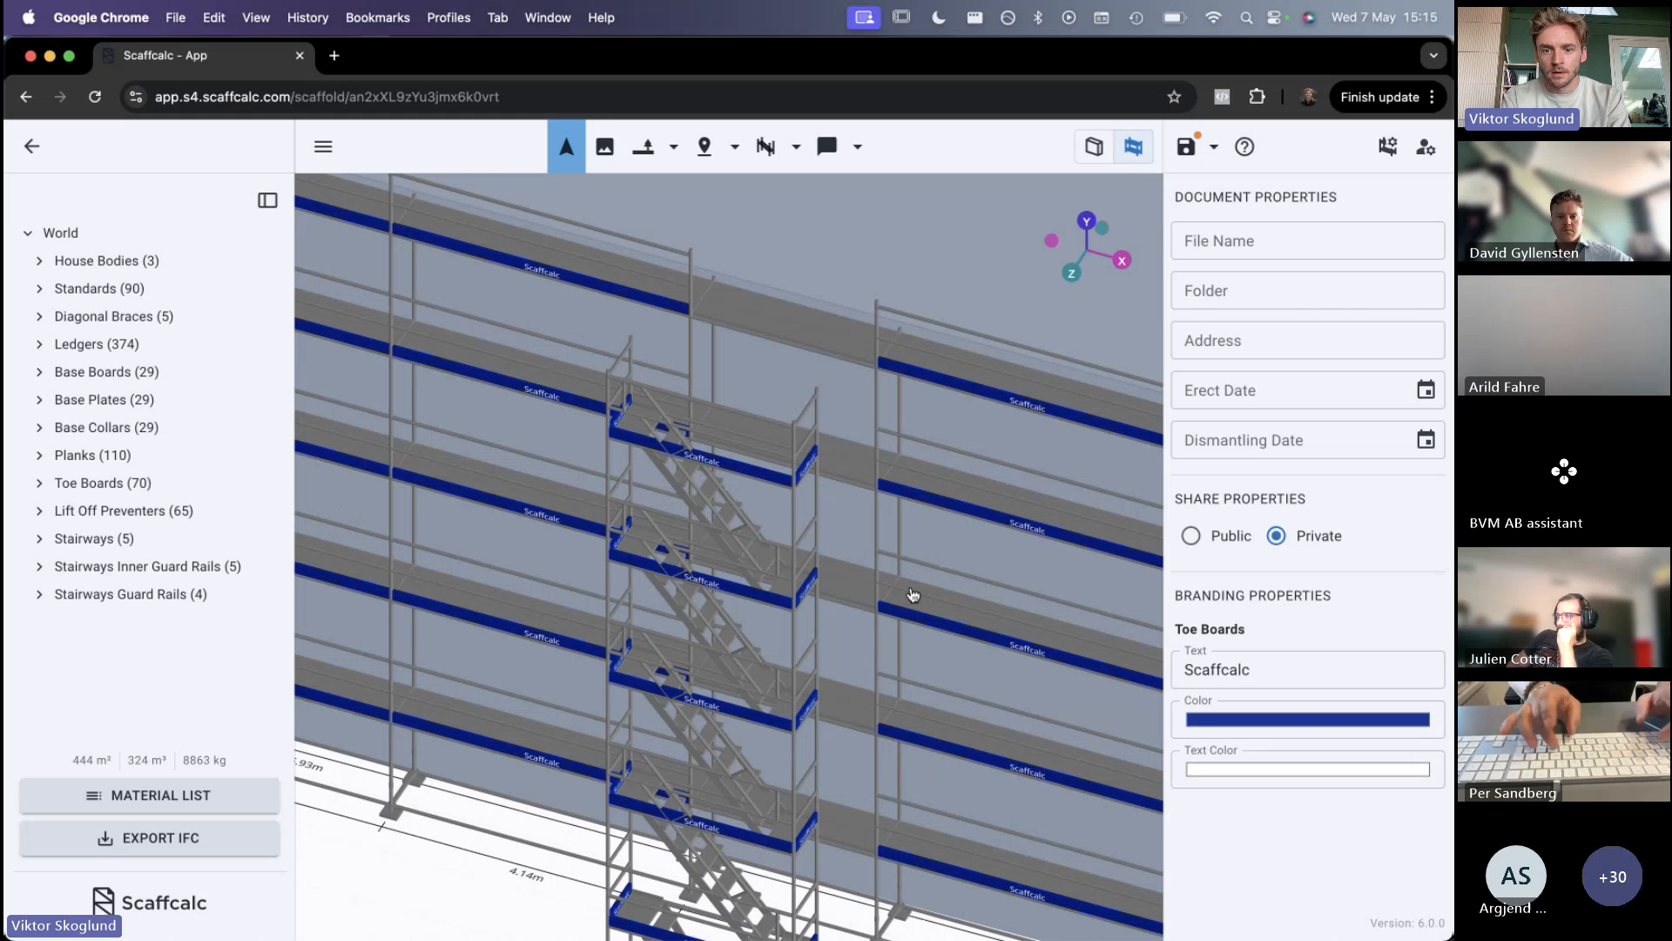
pyautogui.moveTo(912, 595); pyautogui.dragTo(913, 336)
# Switch back to the simplified model view and move the detached stair bay about 0.96 m back towards the facade scaffold
pyautogui.click(1092, 147)
pyautogui.click(692, 756)
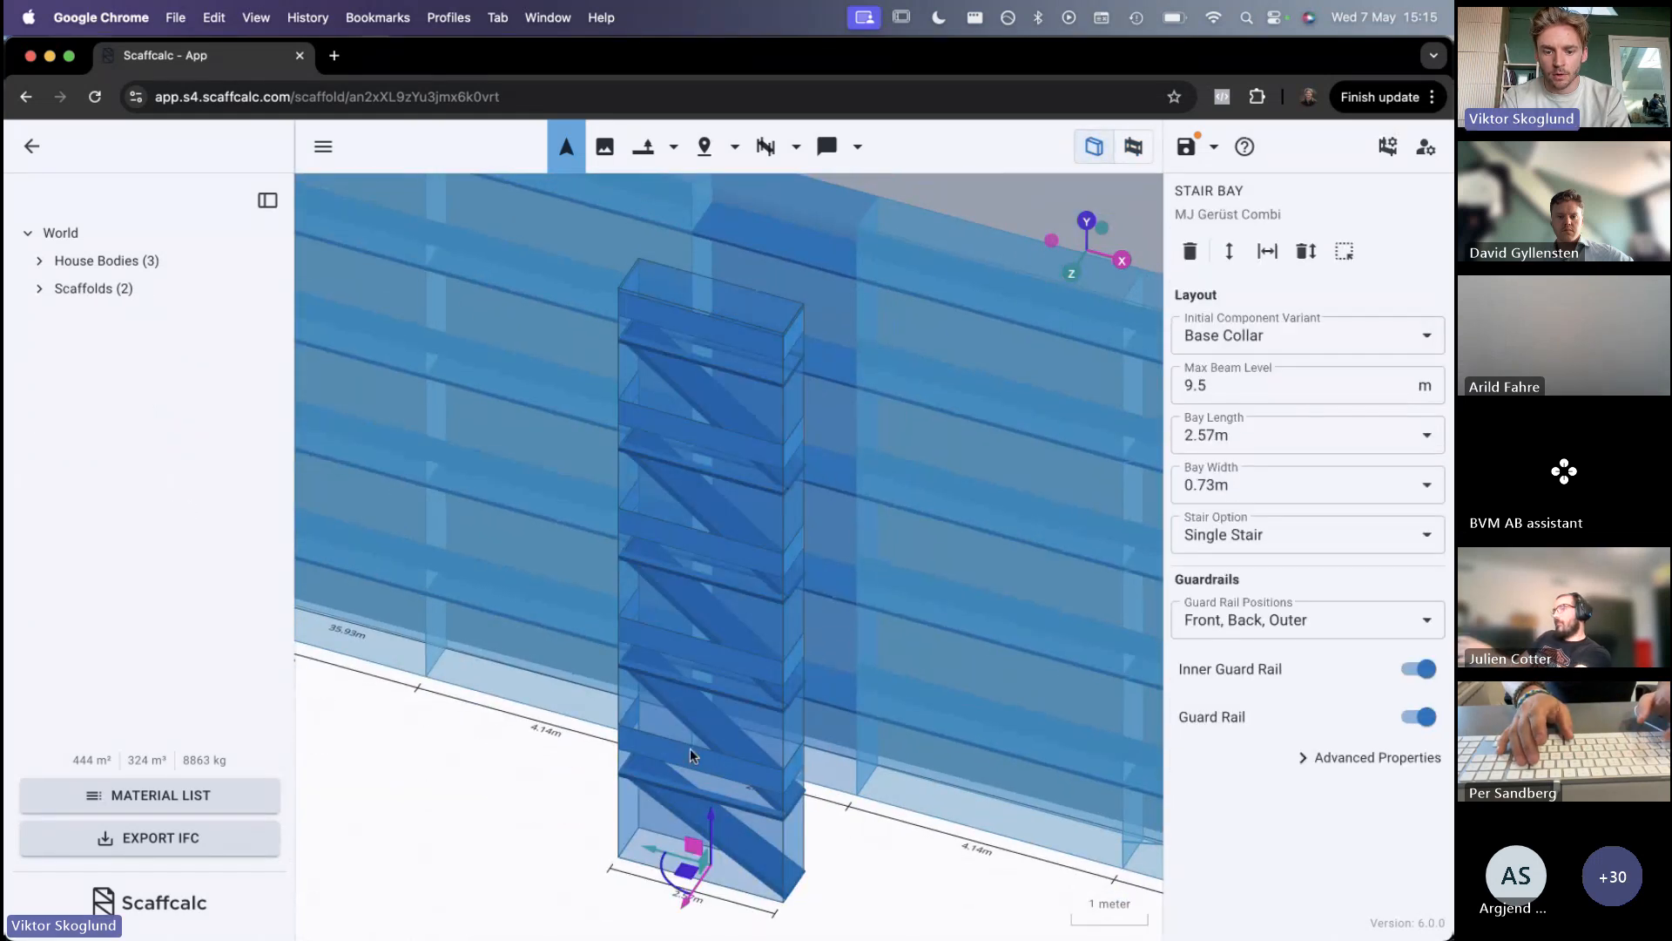
pyautogui.moveTo(683, 889); pyautogui.dragTo(712, 833)
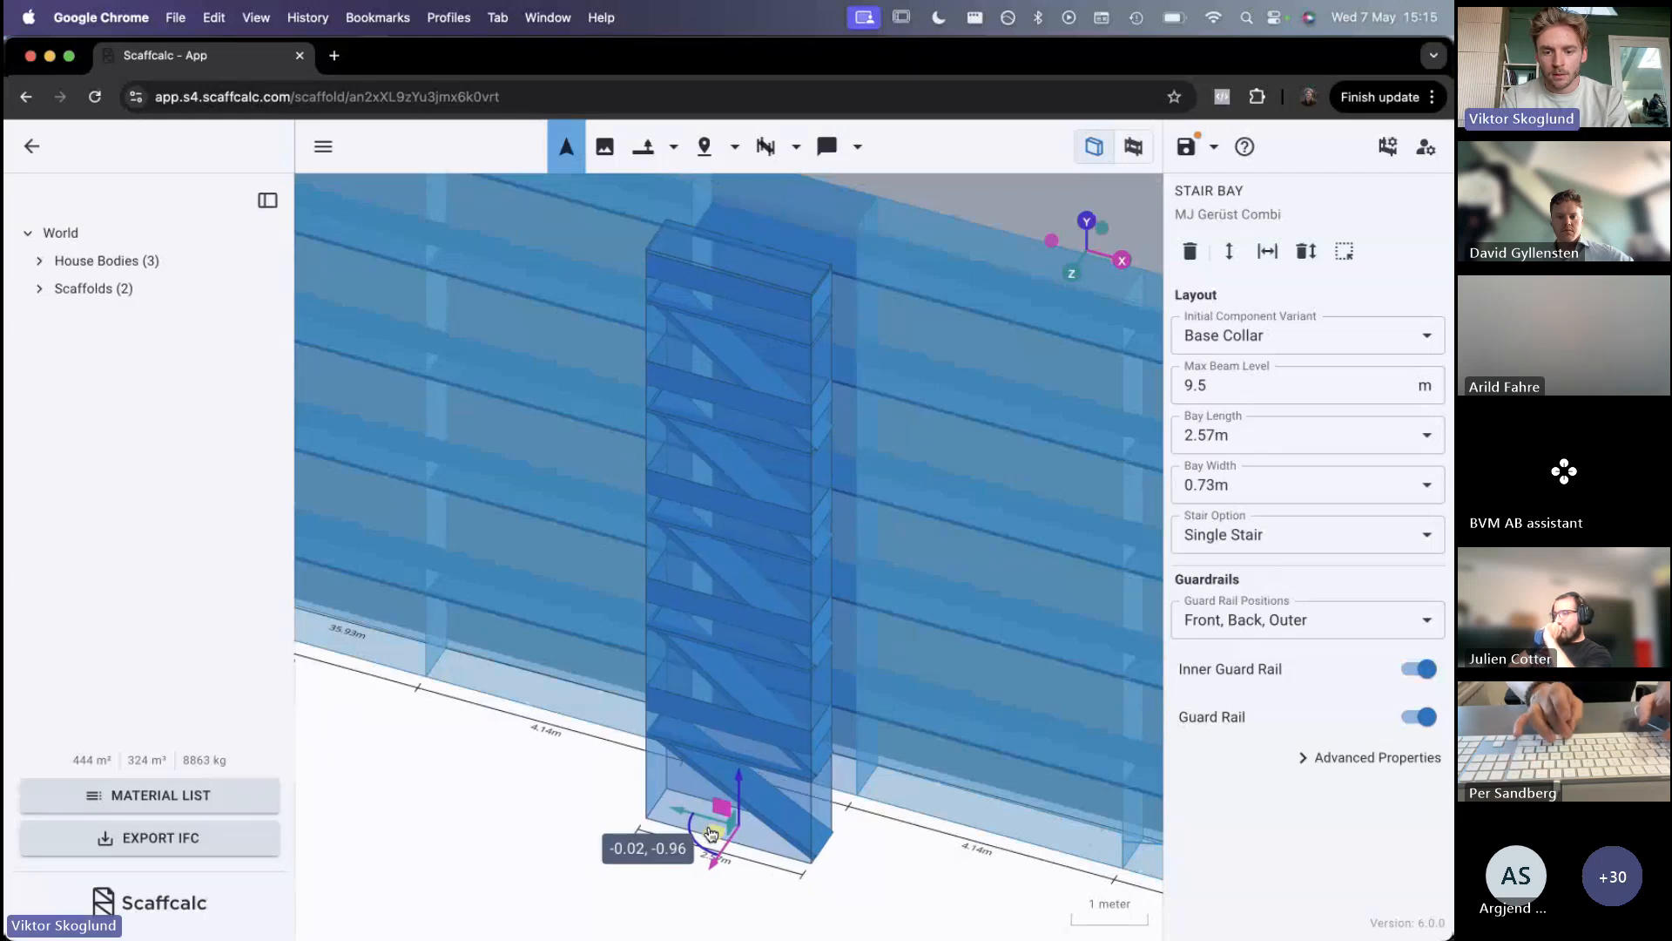
pyautogui.scroll(-10, 639, 826)
pyautogui.moveTo(639, 826); pyautogui.dragTo(475, 744)
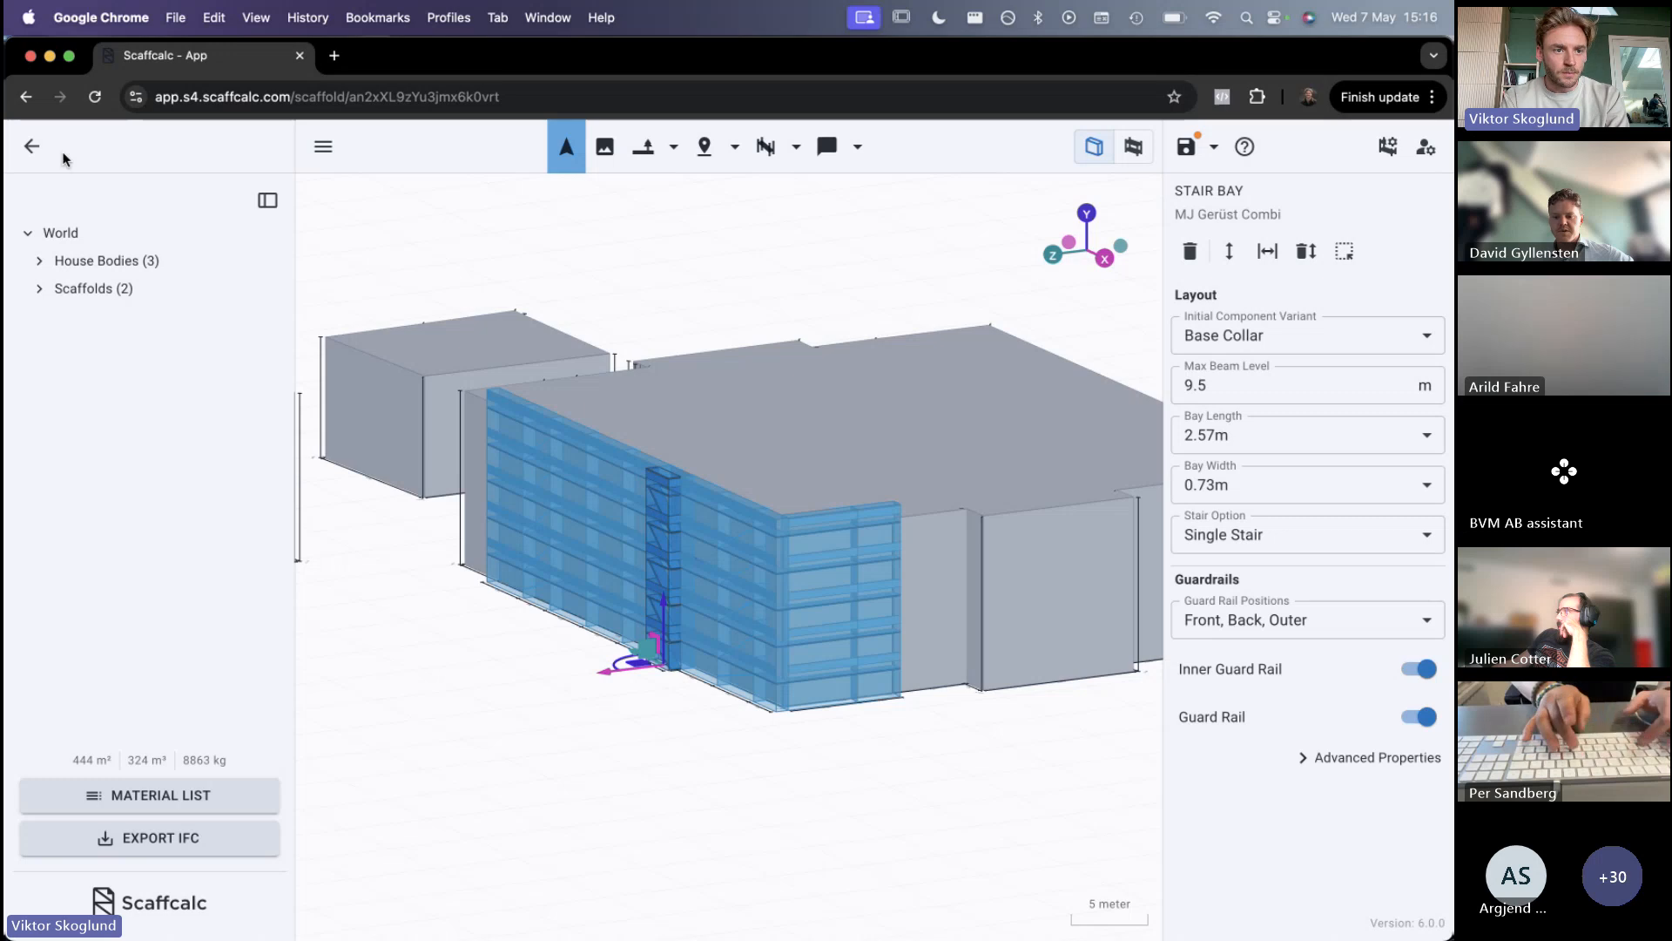
# Leave the current scaffold for the home page and skip giving feedback
pyautogui.click(30, 152)
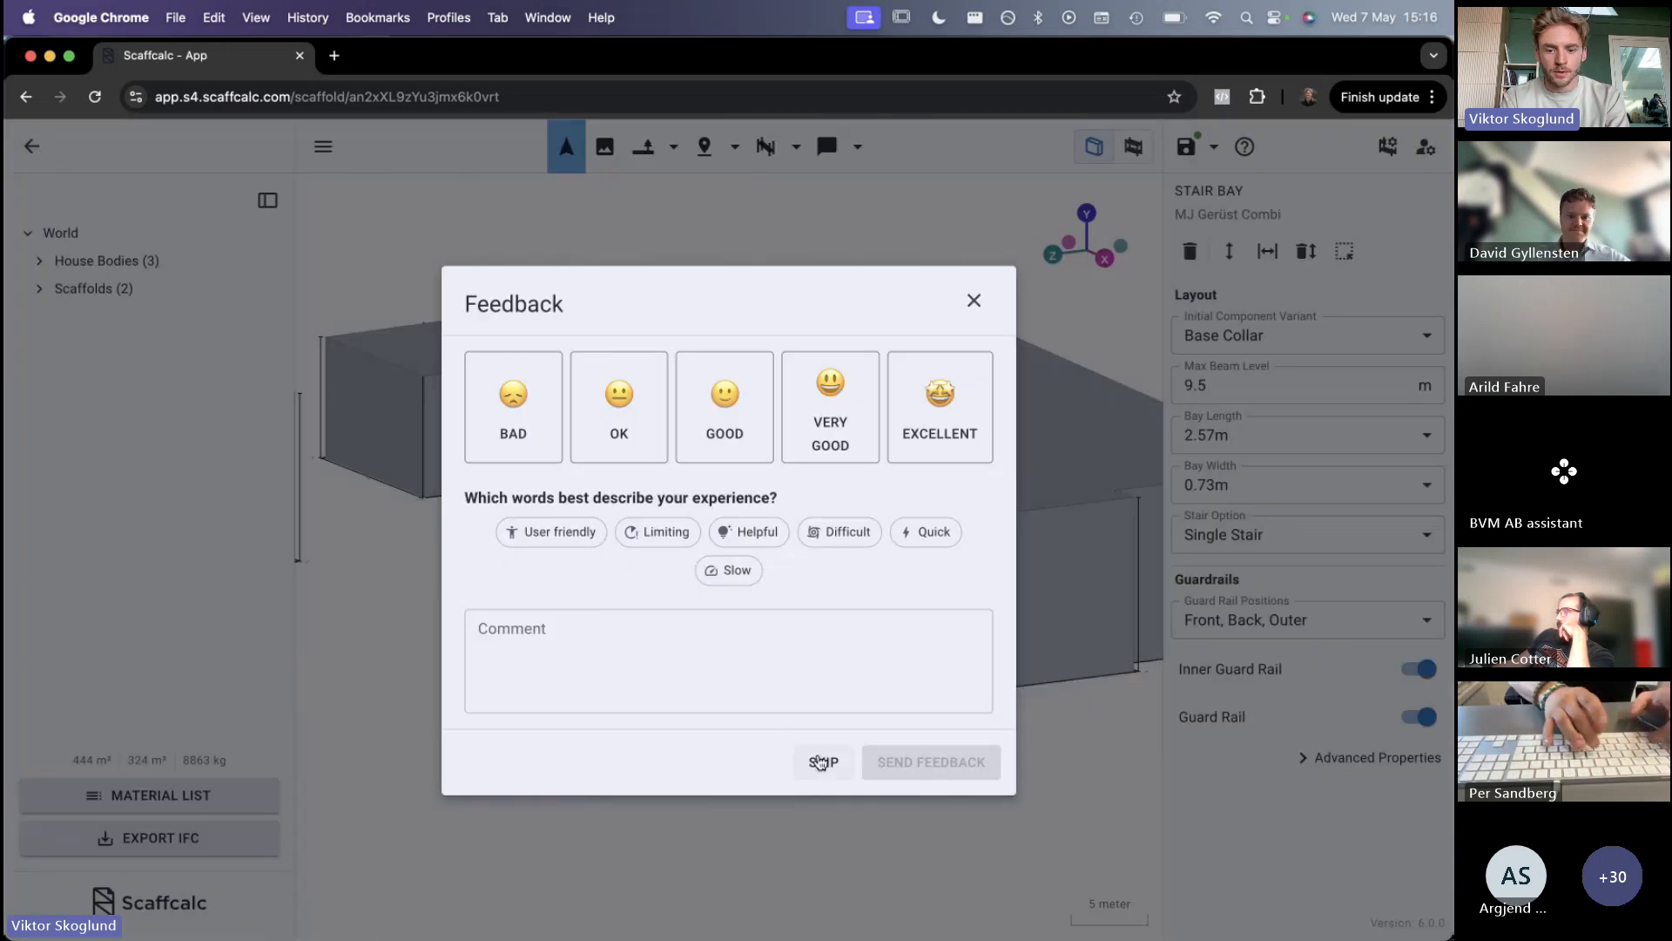
pyautogui.click(820, 762)
pyautogui.scroll(-3, 331, 684)
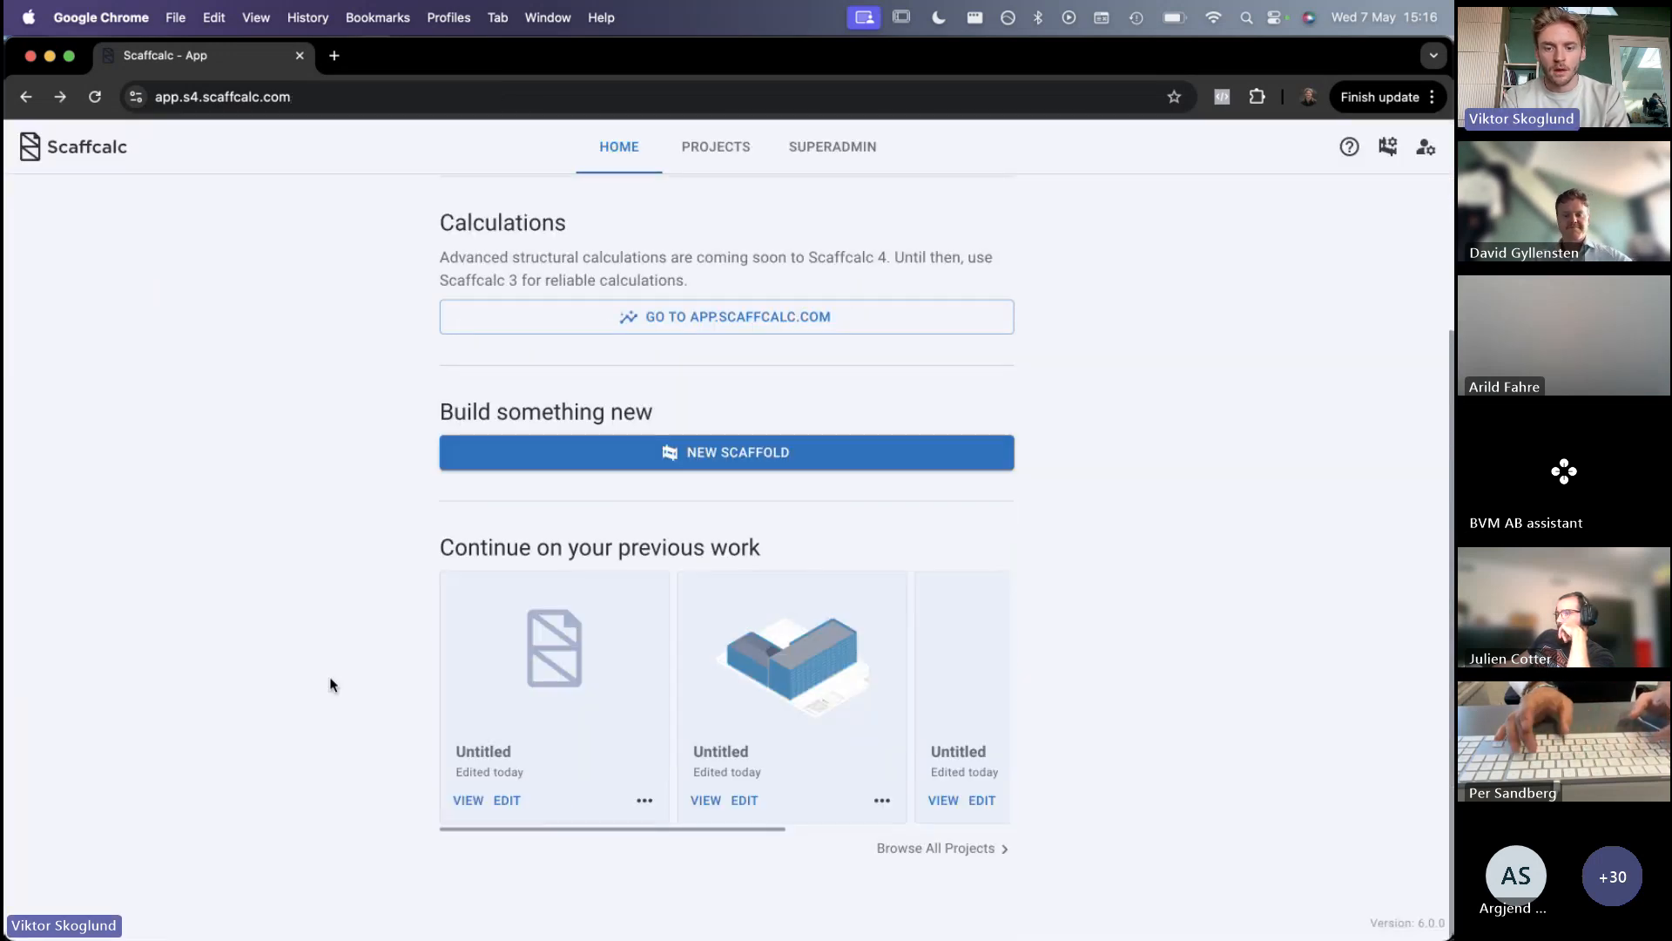
pyautogui.scroll(3, 331, 684)
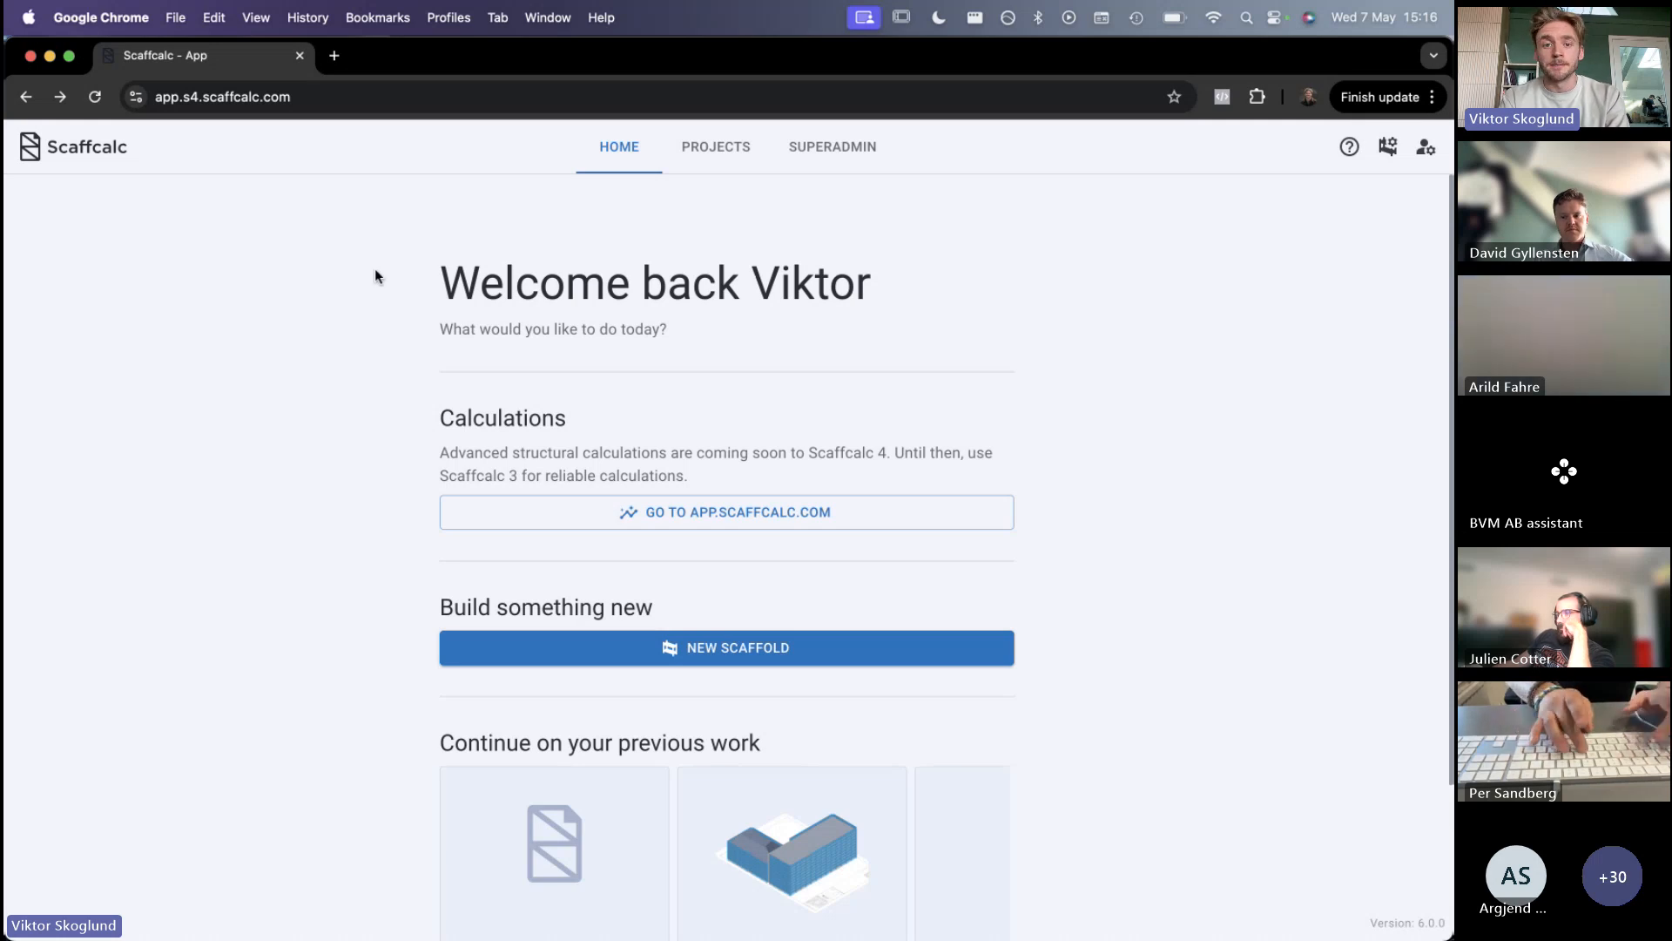
# Open the project folder "Scaffcalc Elevated (view but don't touch)" and browse its scaffold projects
pyautogui.click(709, 162)
pyautogui.scroll(-5, 327, 579)
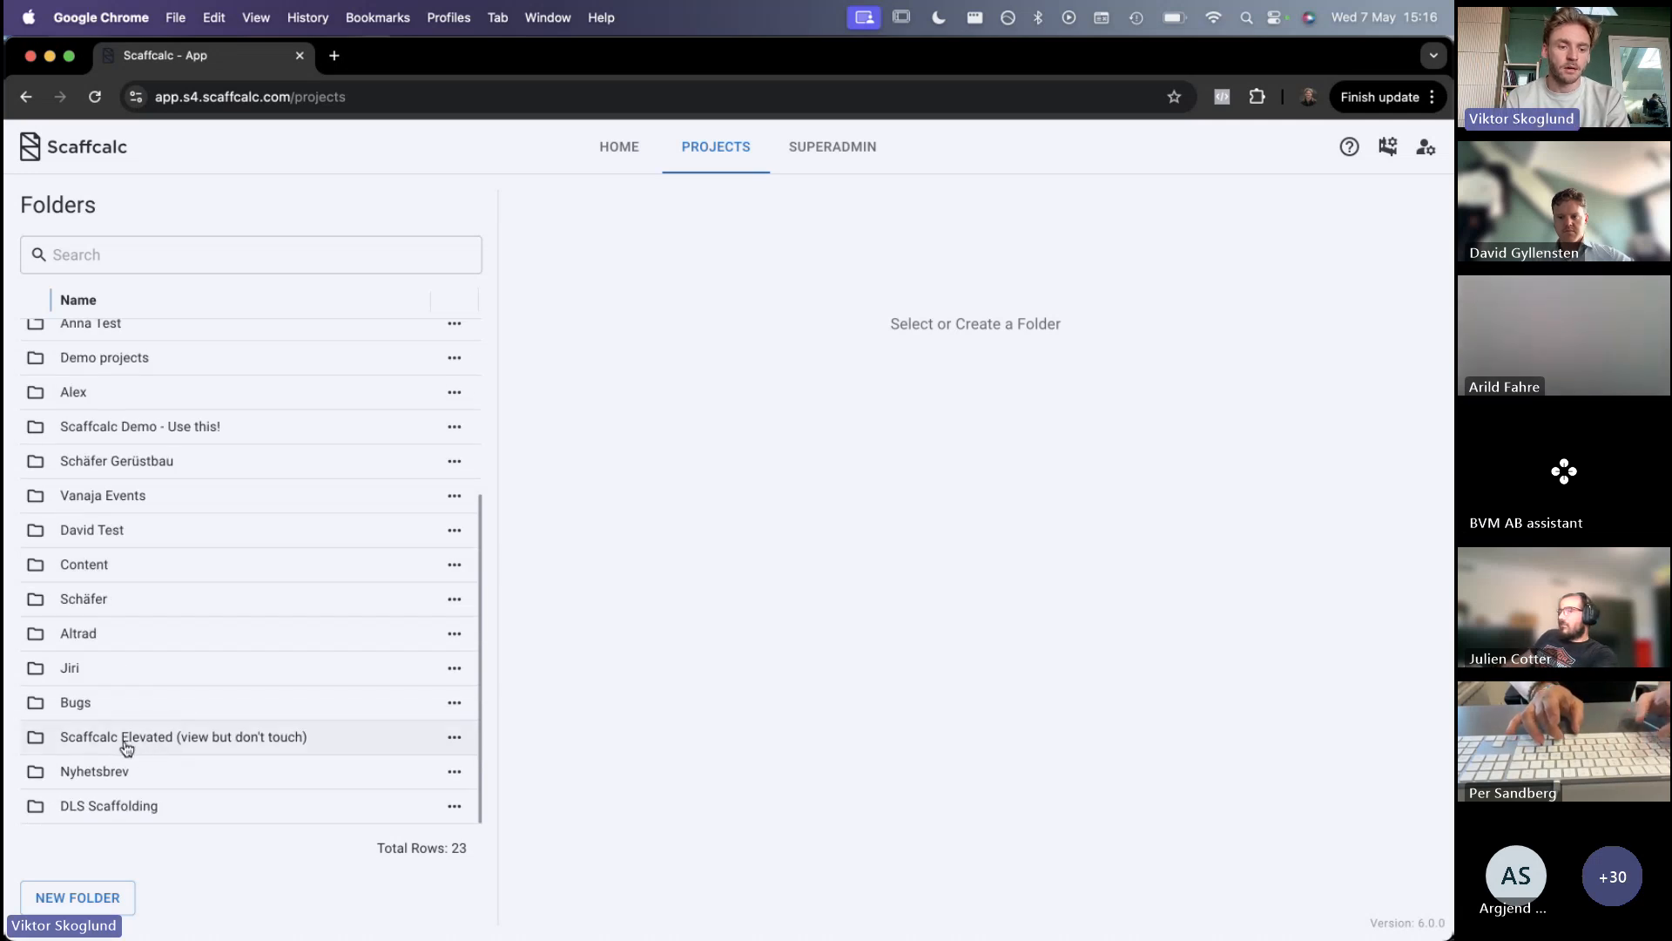
pyautogui.click(122, 746)
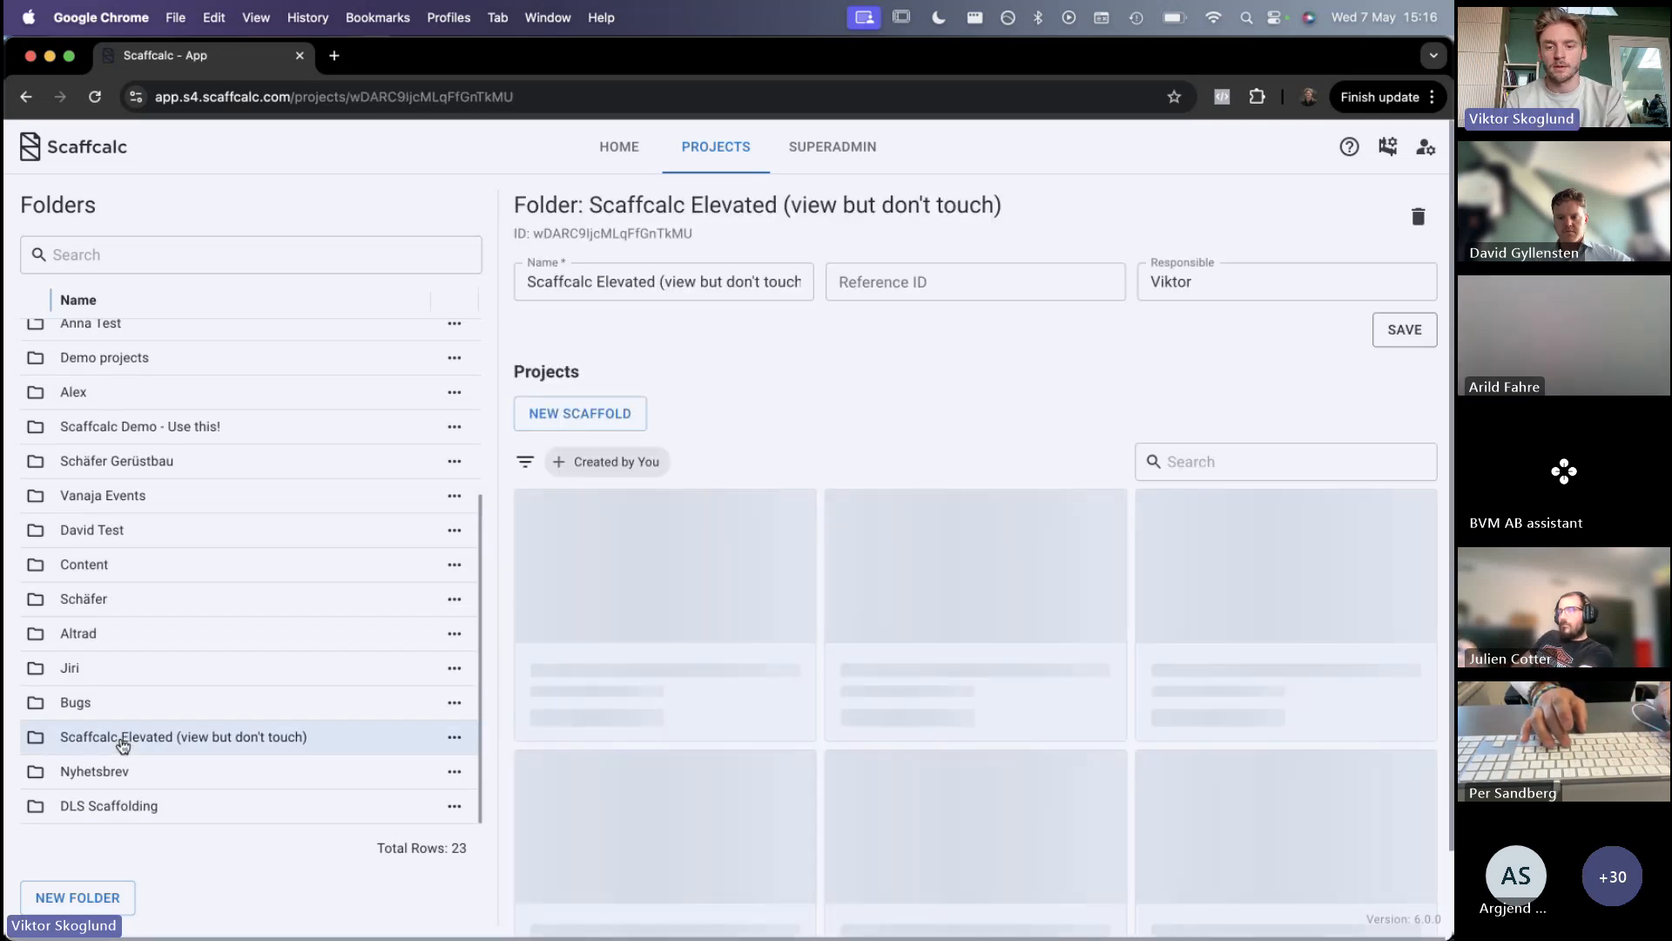
pyautogui.scroll(-1, 865, 399)
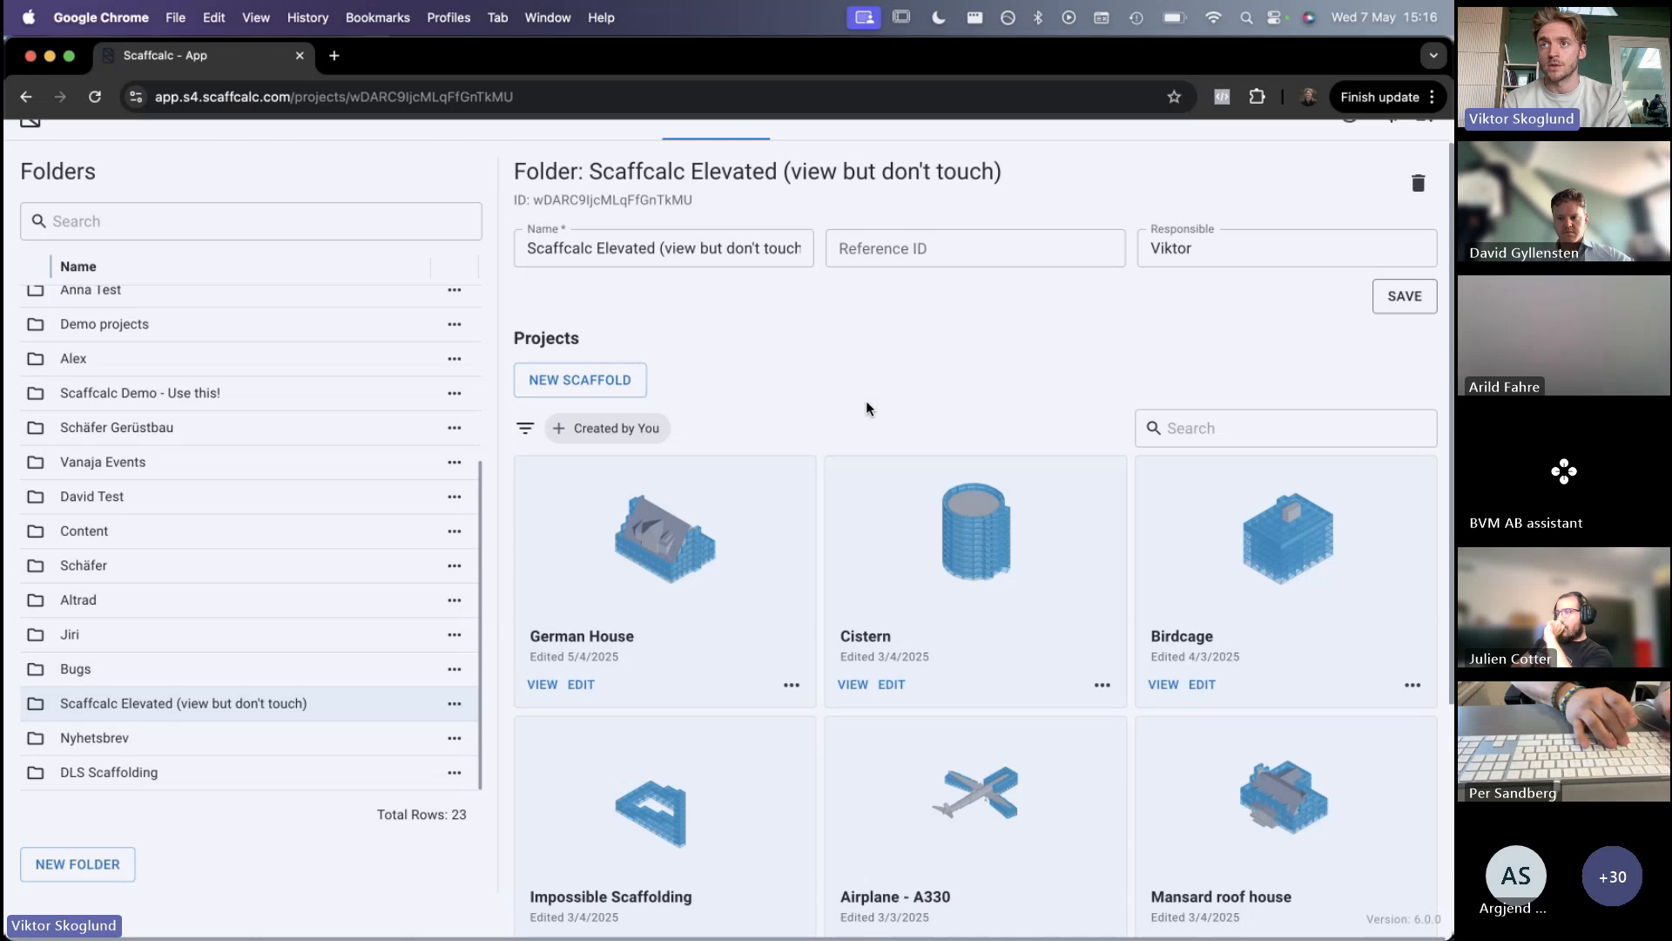
pyautogui.scroll(-6, 866, 400)
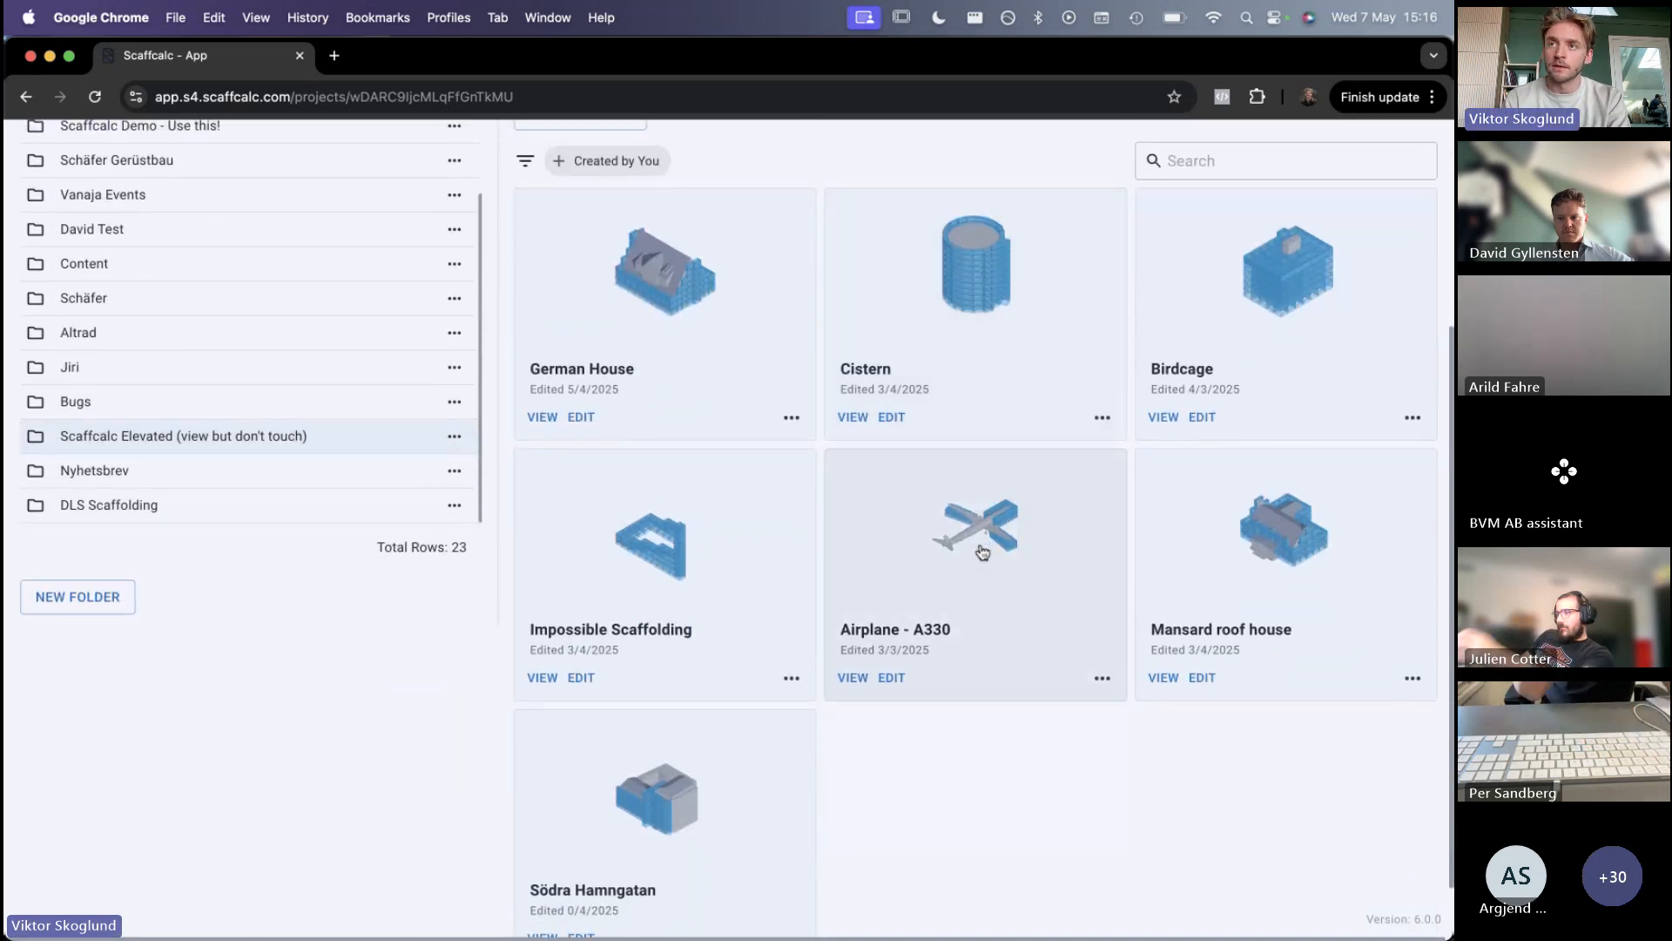
# Open the Airplane - A330 project for viewing and hide its measurements
pyautogui.click(982, 550)
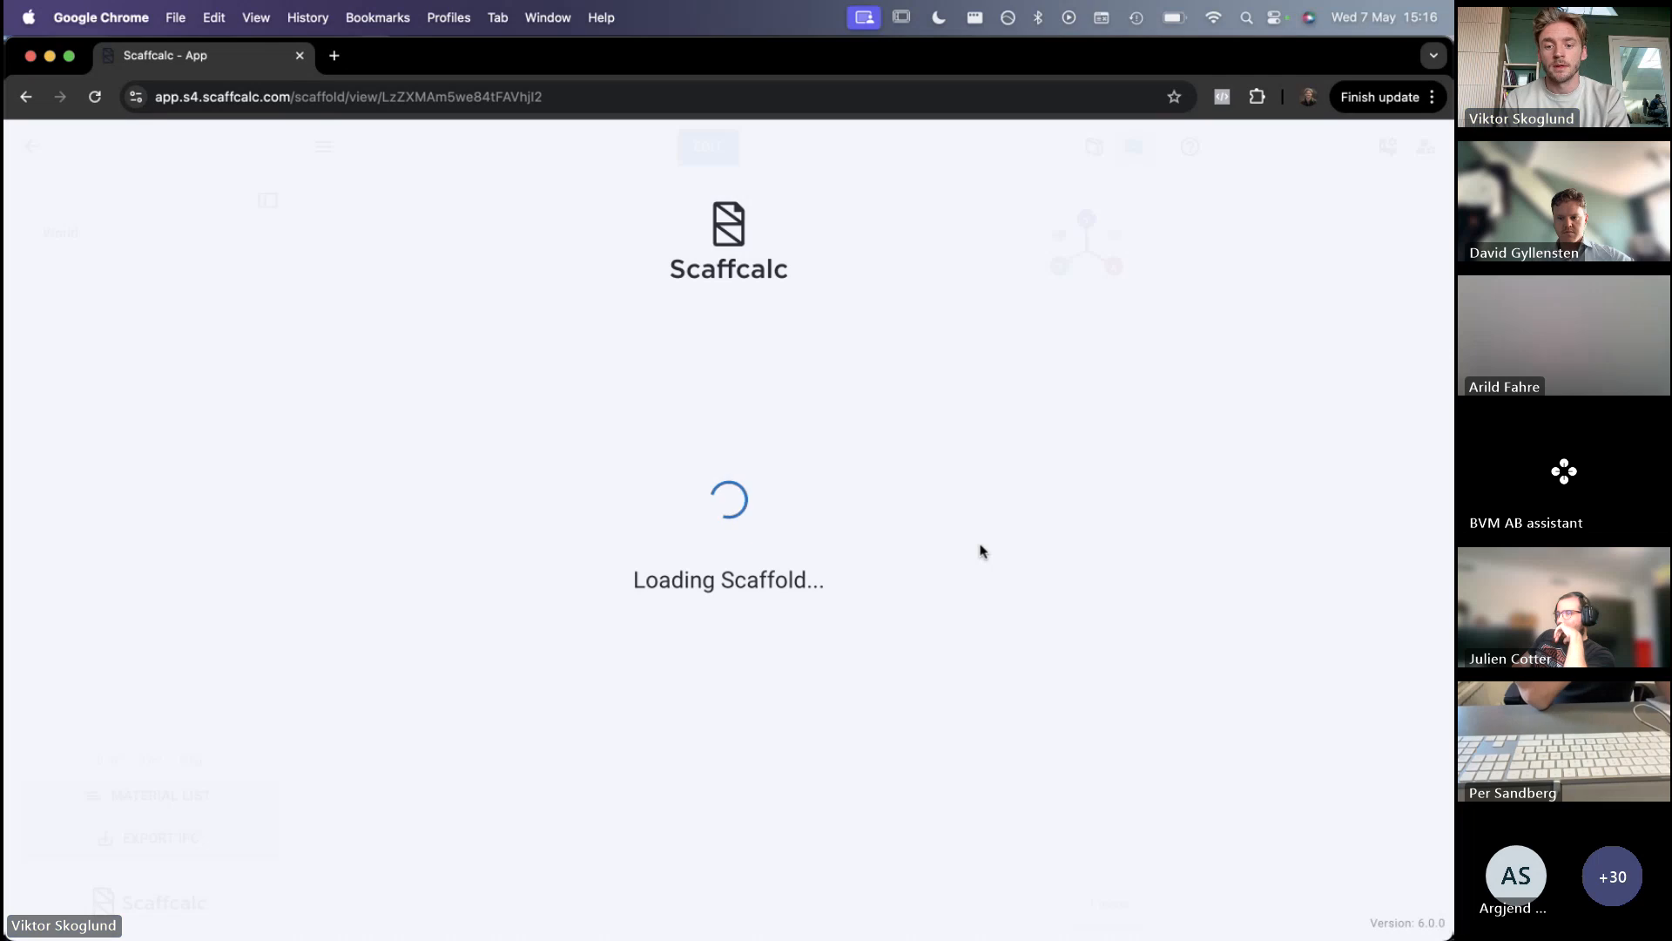
pyautogui.moveTo(987, 678); pyautogui.dragTo(821, 730)
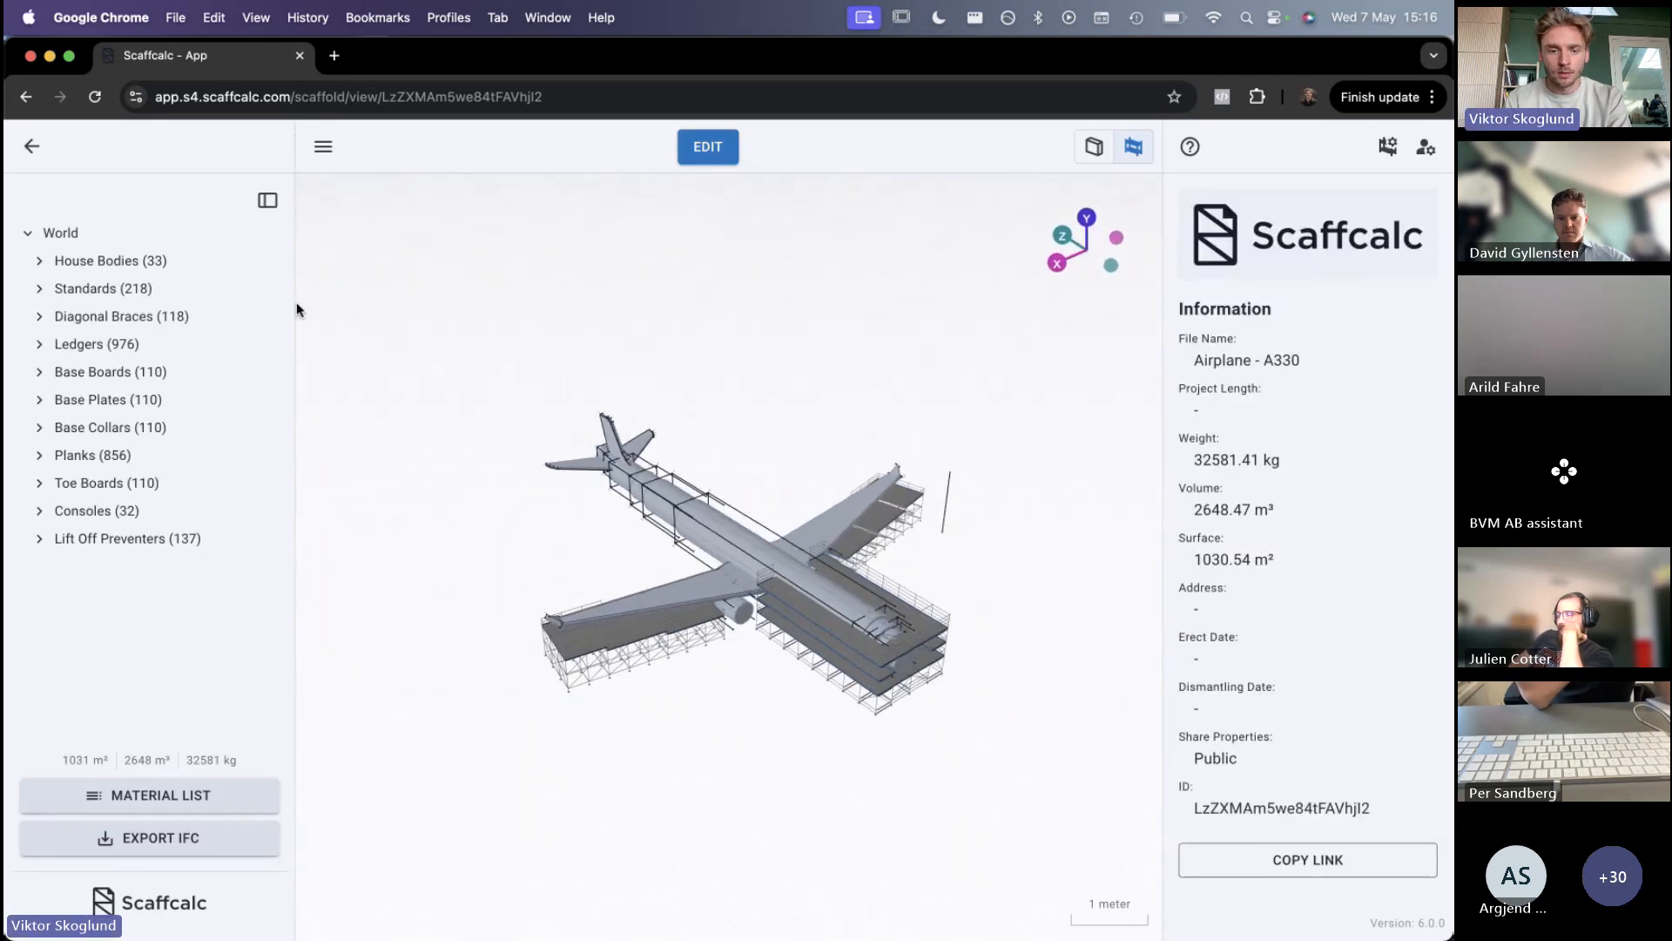
pyautogui.click(323, 146)
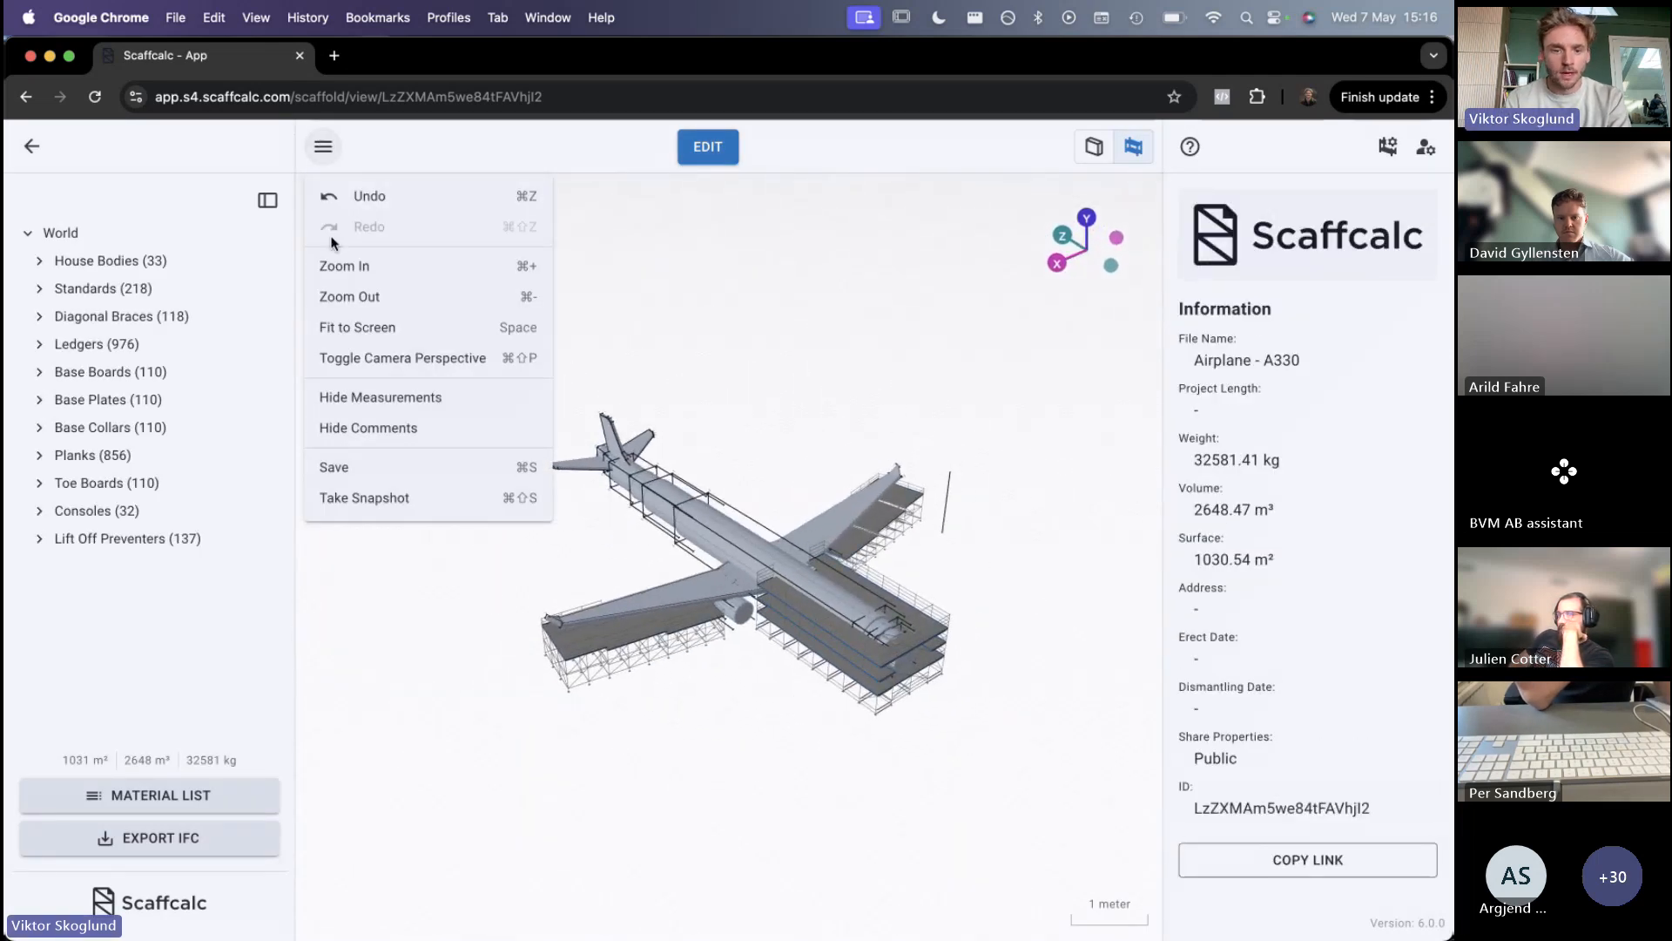
pyautogui.click(369, 403)
pyautogui.moveTo(525, 760)
pyautogui.mouseDown()
pyautogui.moveTo(546, 764)
pyautogui.moveTo(526, 750)
pyautogui.mouseUp()
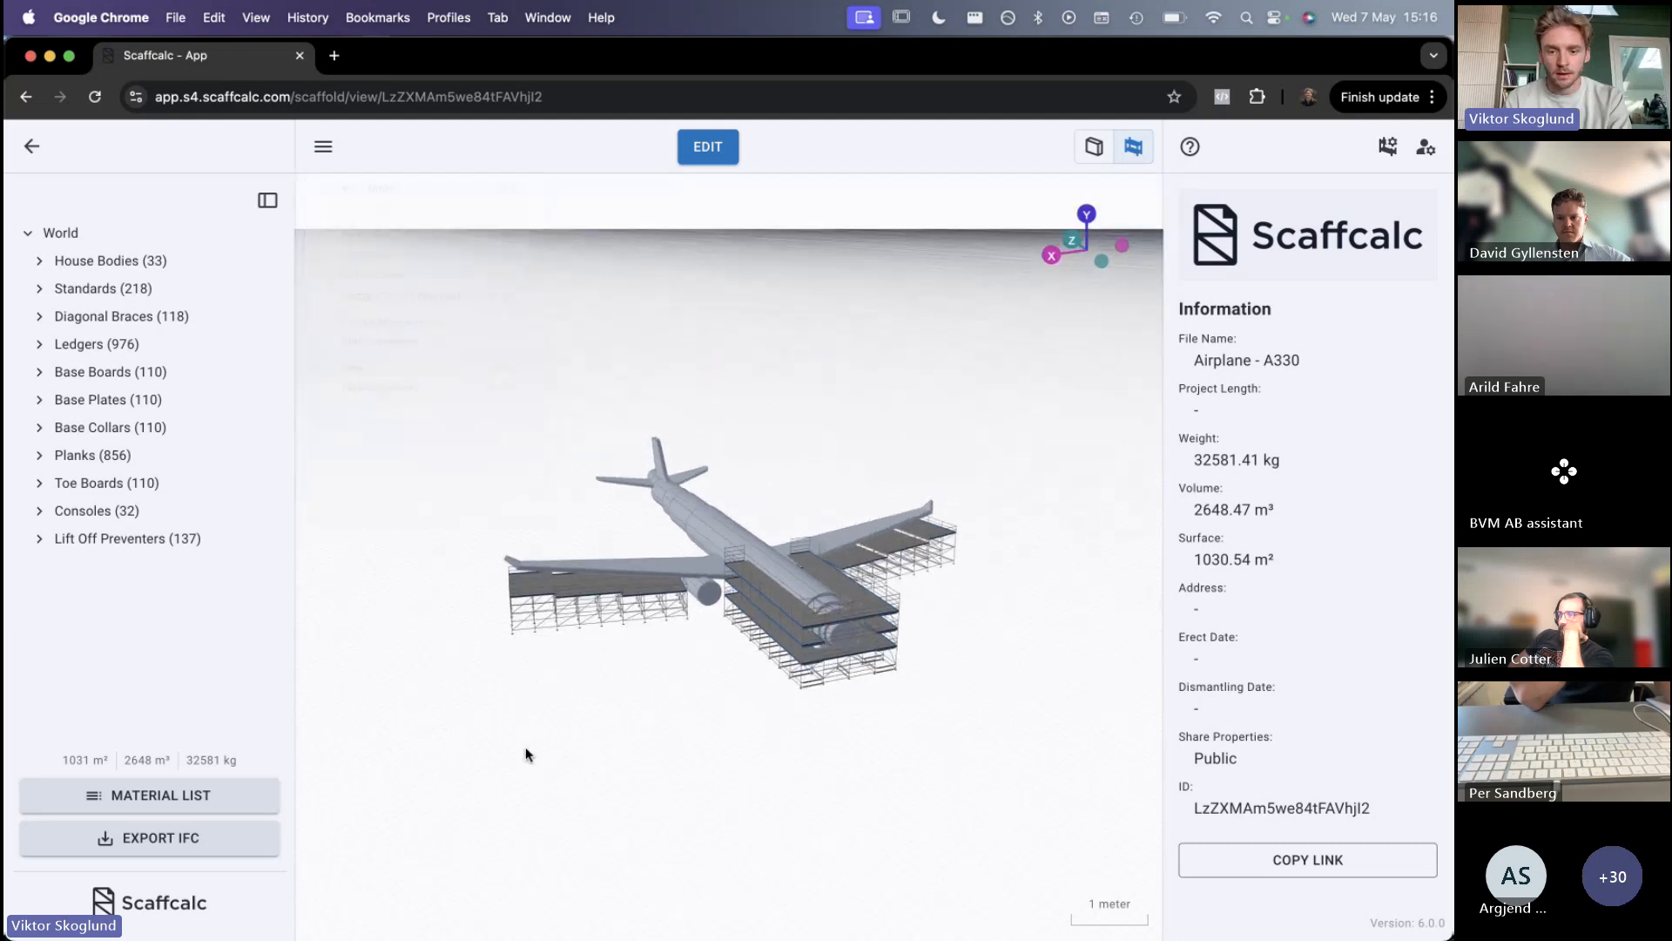
# Examine the scaffolding around the airplane's wings, engine and fuselage up close and from several sides
pyautogui.scroll(10, 526, 753)
pyautogui.moveTo(526, 756); pyautogui.dragTo(575, 551, button='right')
pyautogui.scroll(-5, 575, 550)
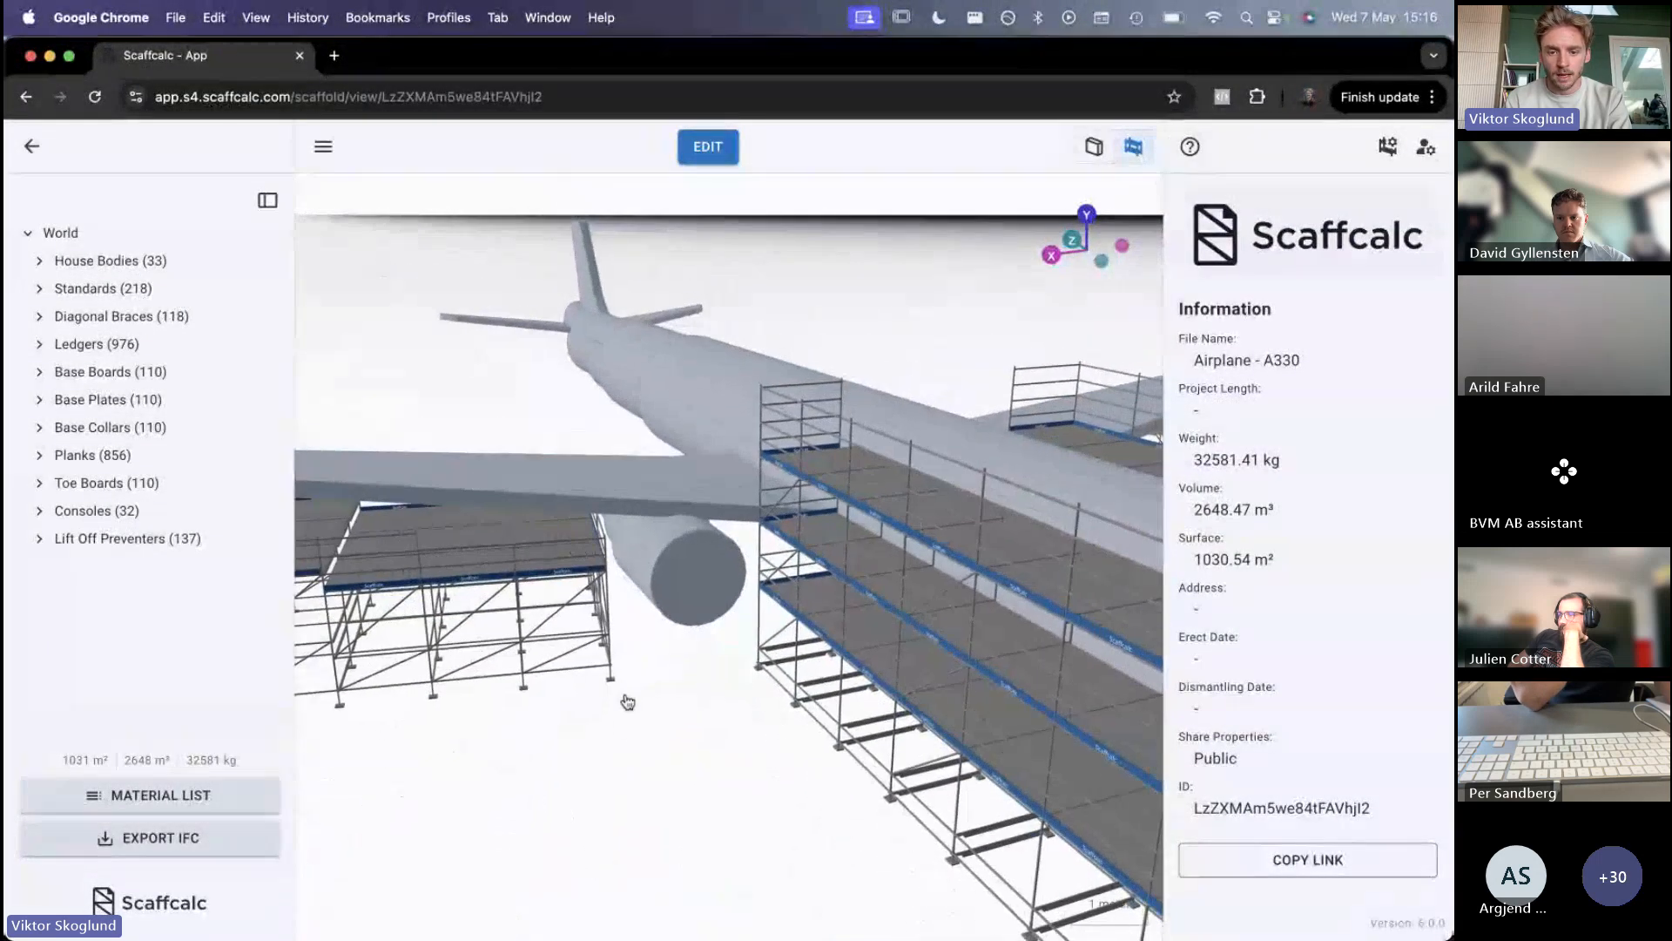
pyautogui.moveTo(627, 702); pyautogui.dragTo(738, 730)
pyautogui.scroll(-10, 738, 730)
pyautogui.moveTo(900, 695); pyautogui.dragTo(639, 716)
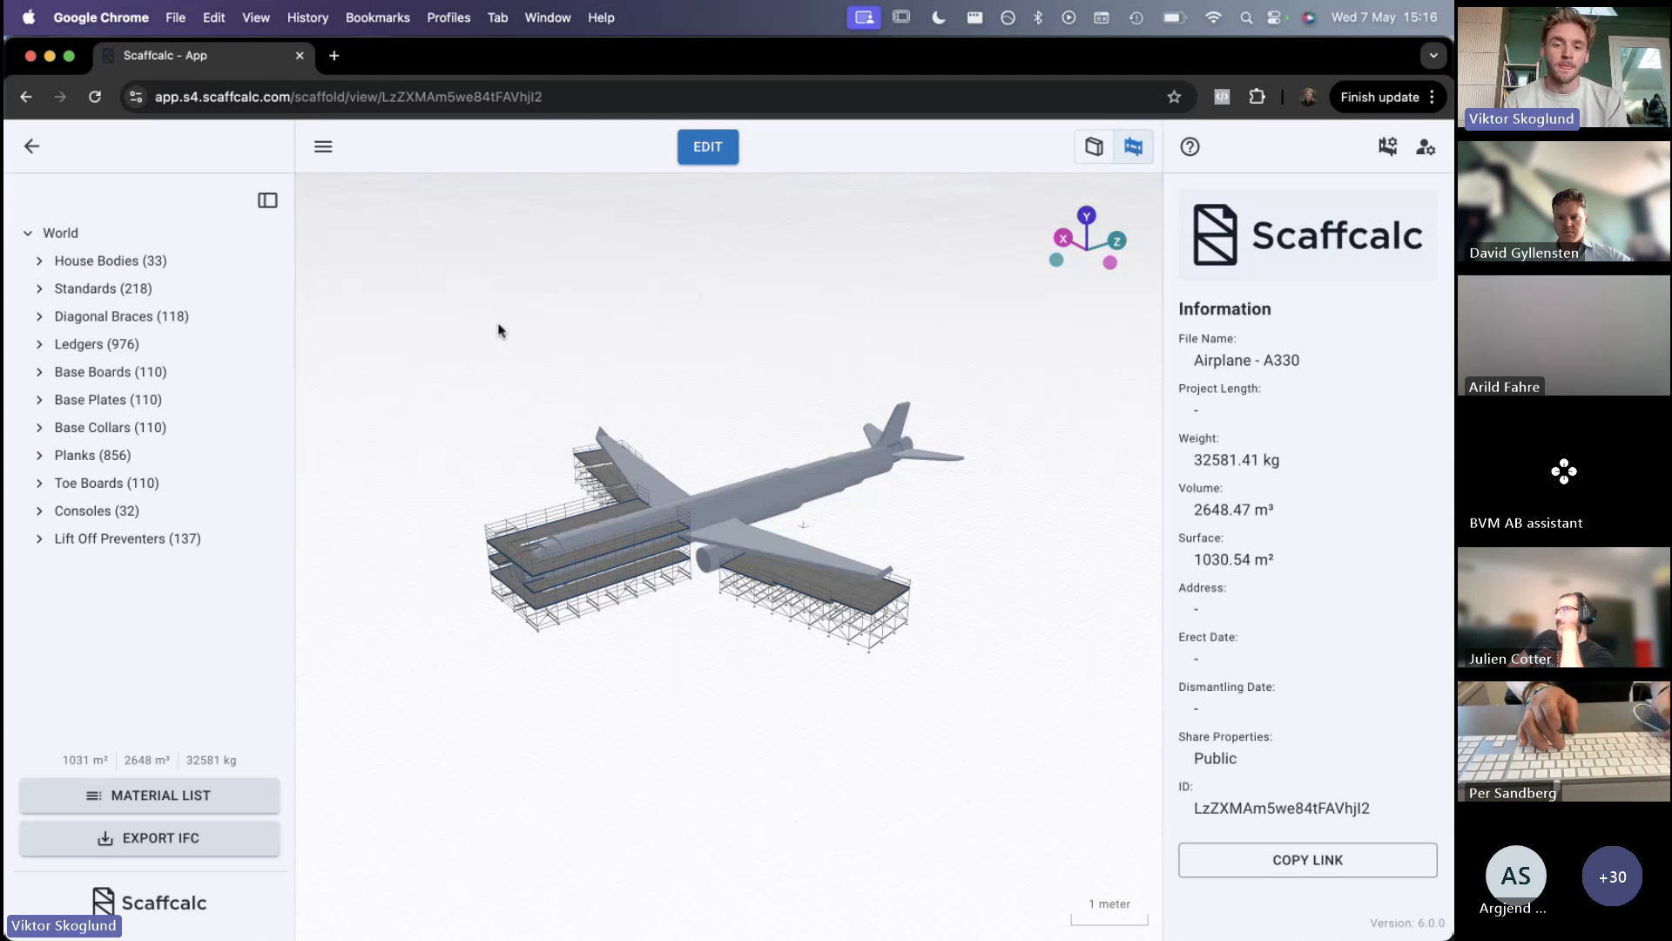
# Return to the project folder and open the Cistern project for viewing
pyautogui.click(32, 145)
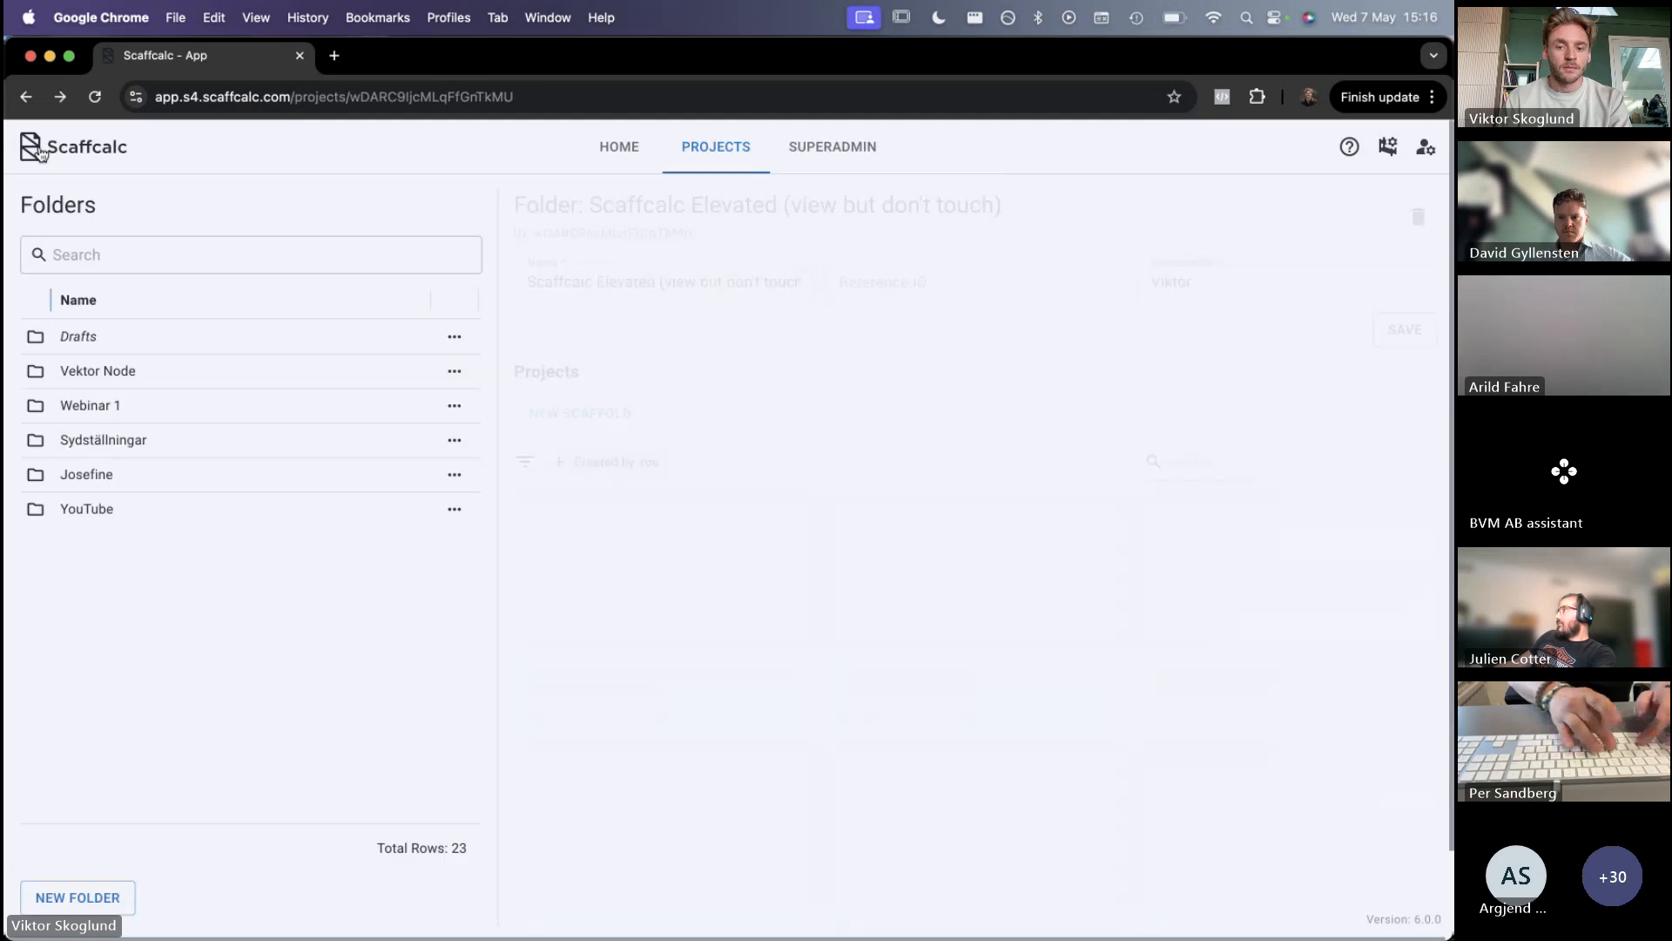
pyautogui.scroll(-5, 780, 478)
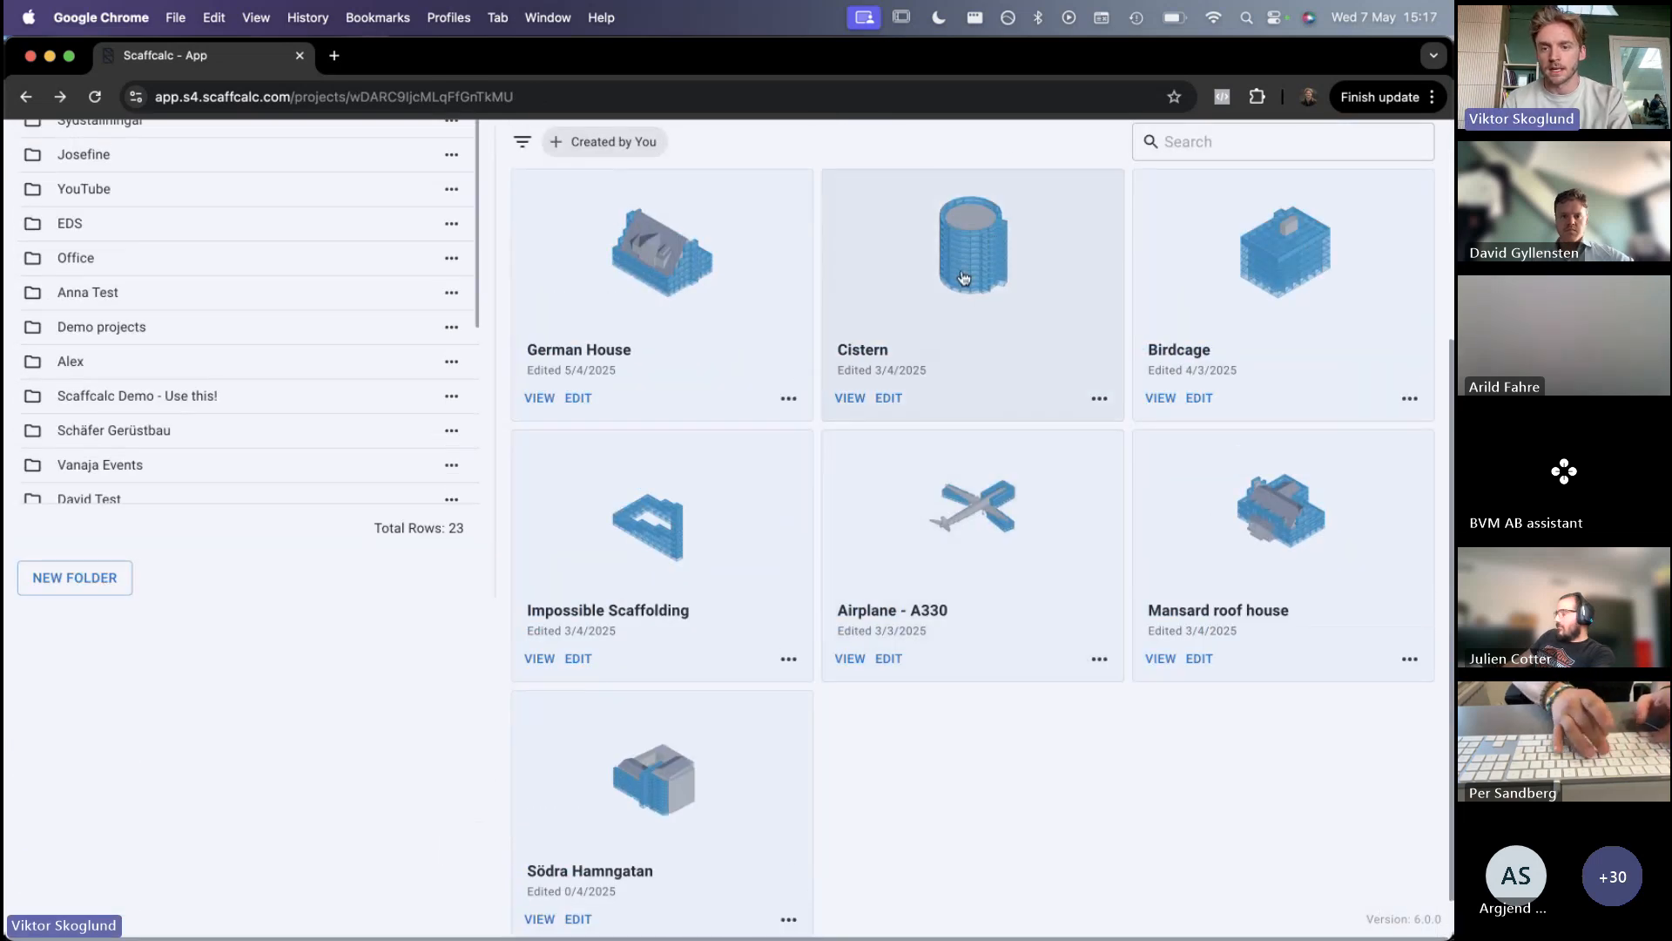
pyautogui.click(963, 278)
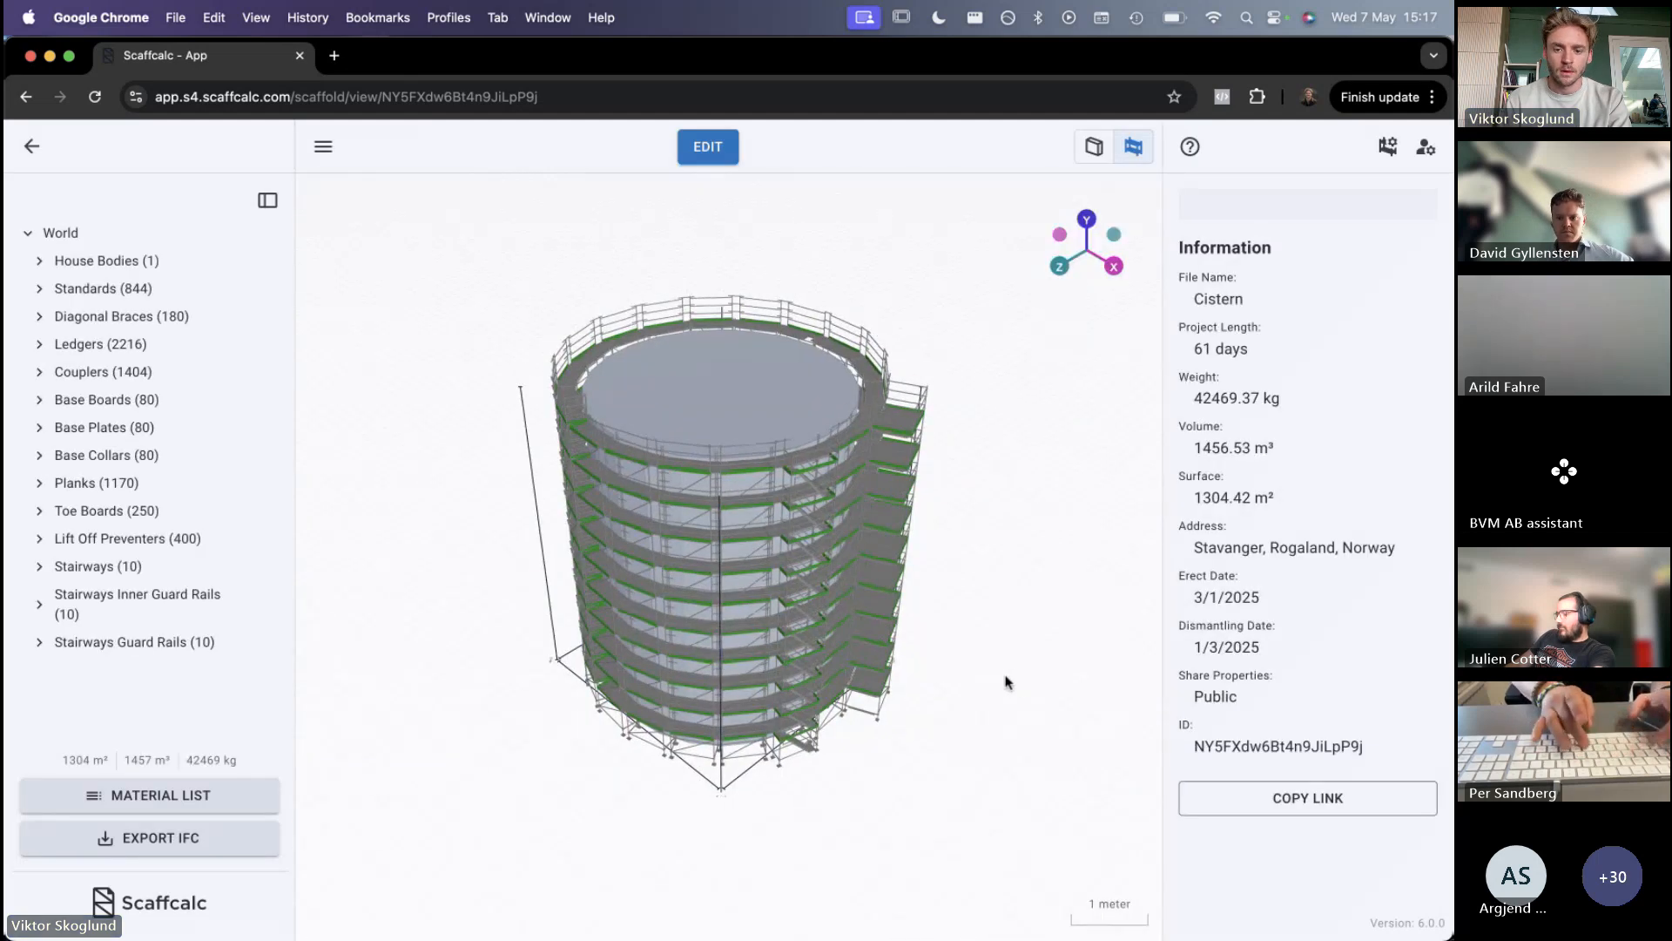
# Examine the circular cistern scaffold from all sides, including its infill planks between bays, widened platforms and stair tower
pyautogui.moveTo(1005, 675); pyautogui.dragTo(911, 668)
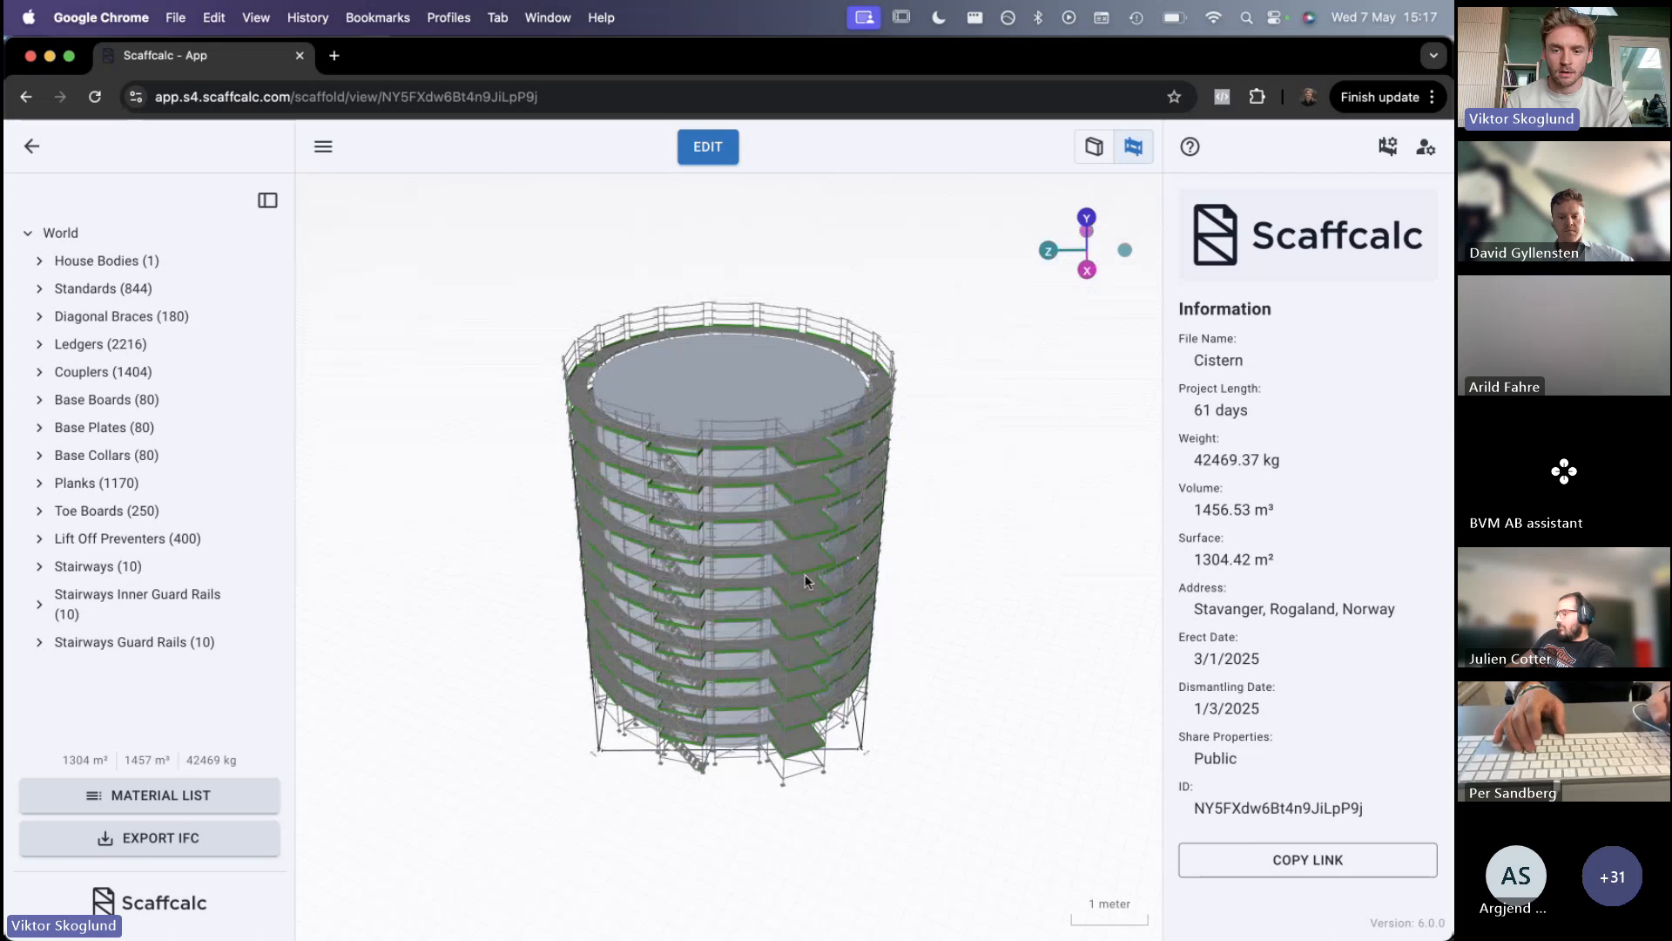
pyautogui.moveTo(912, 601); pyautogui.dragTo(933, 652)
pyautogui.moveTo(875, 649); pyautogui.dragTo(668, 577)
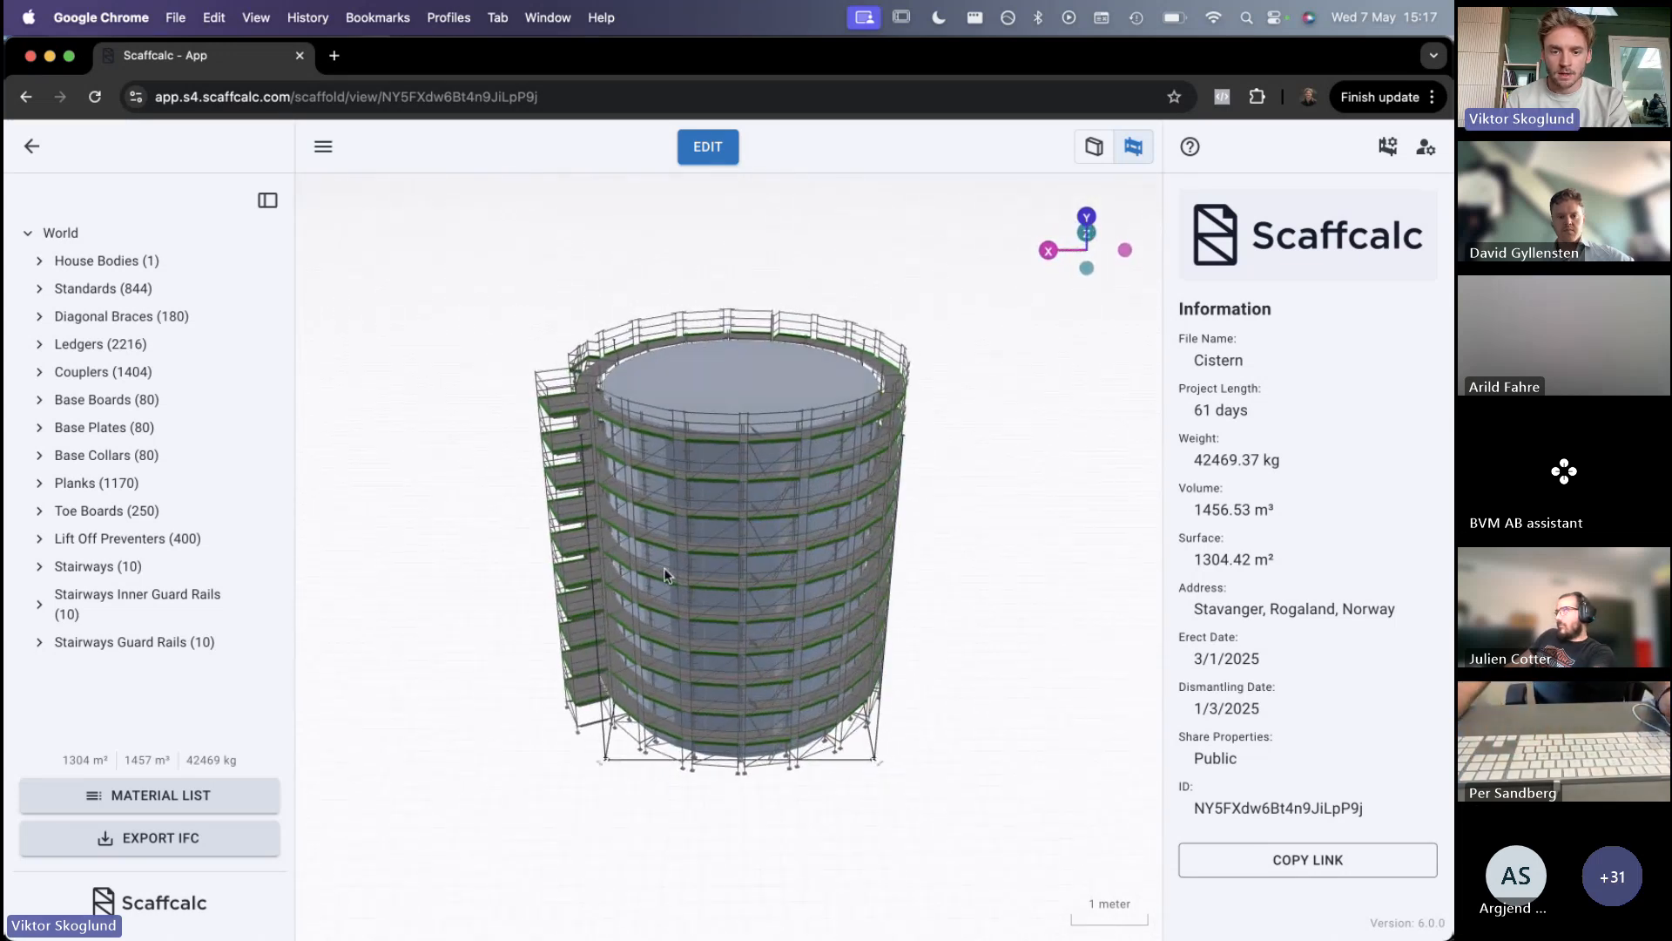
pyautogui.scroll(10, 664, 575)
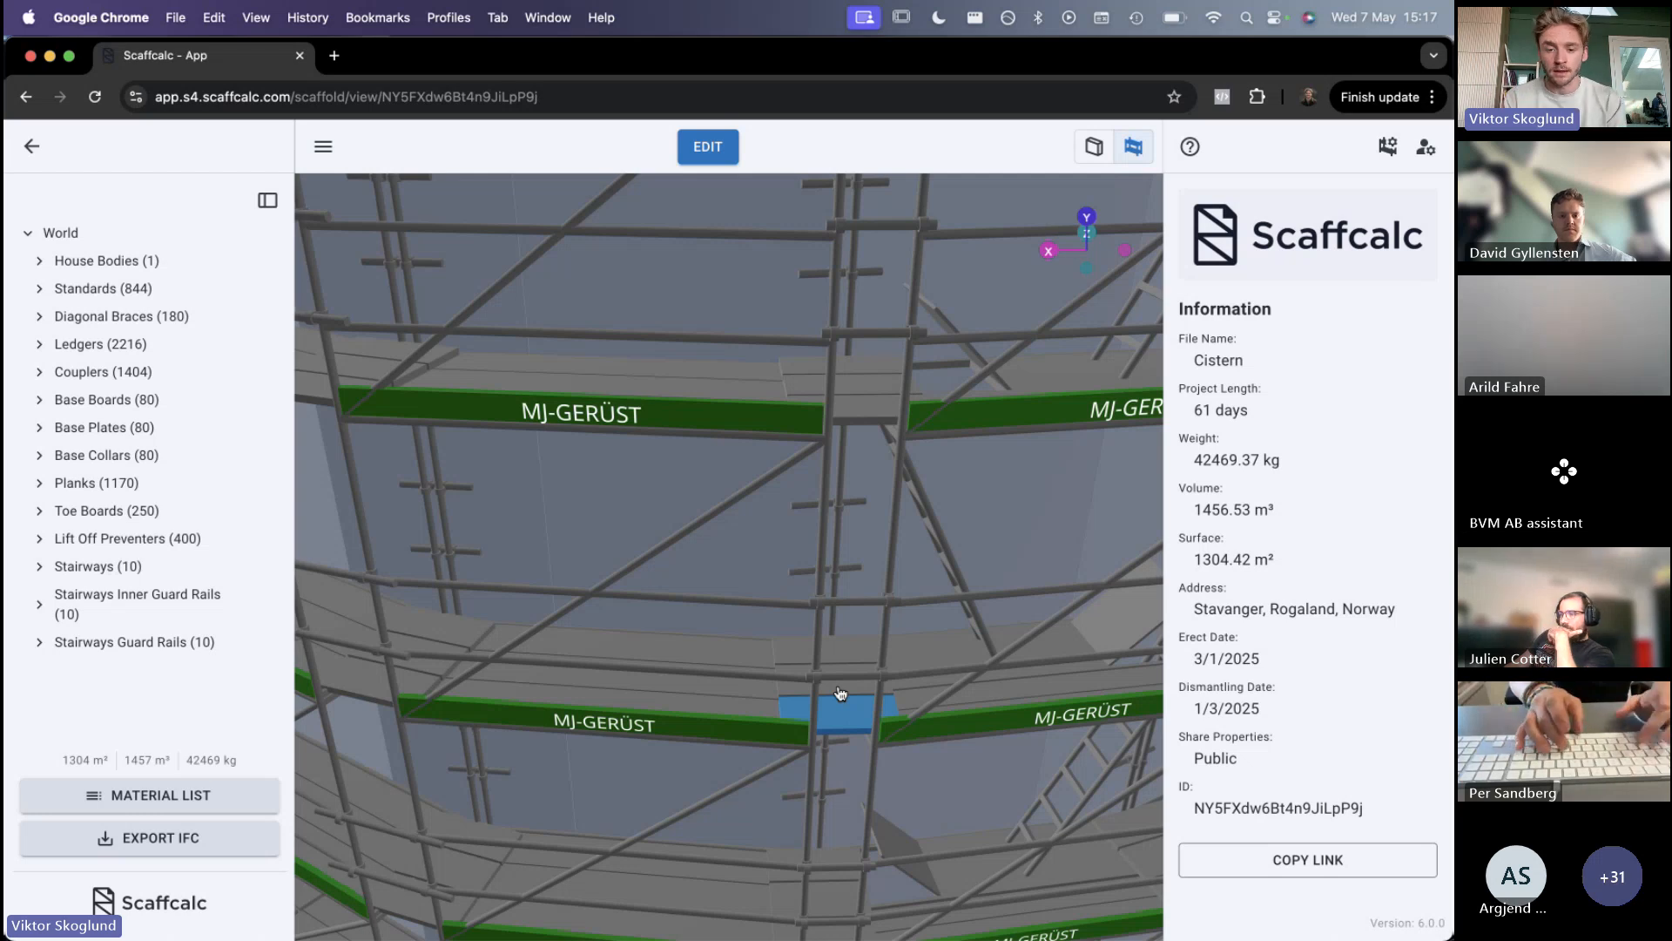
pyautogui.scroll(-15, 840, 693)
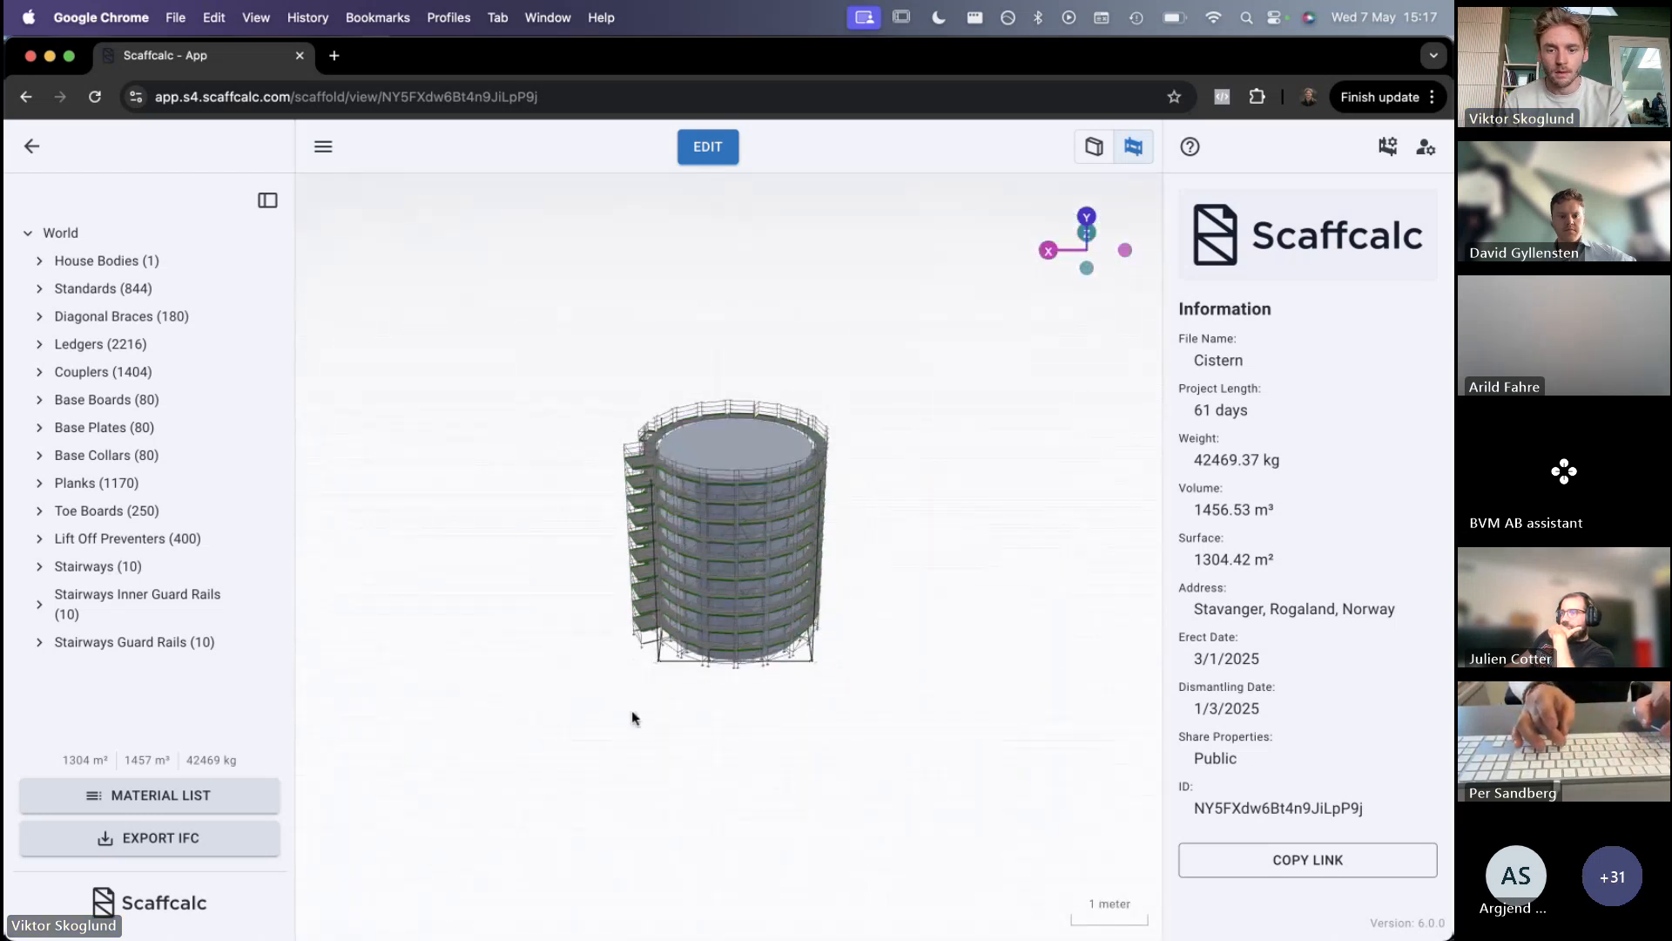
pyautogui.moveTo(632, 712); pyautogui.dragTo(439, 406)
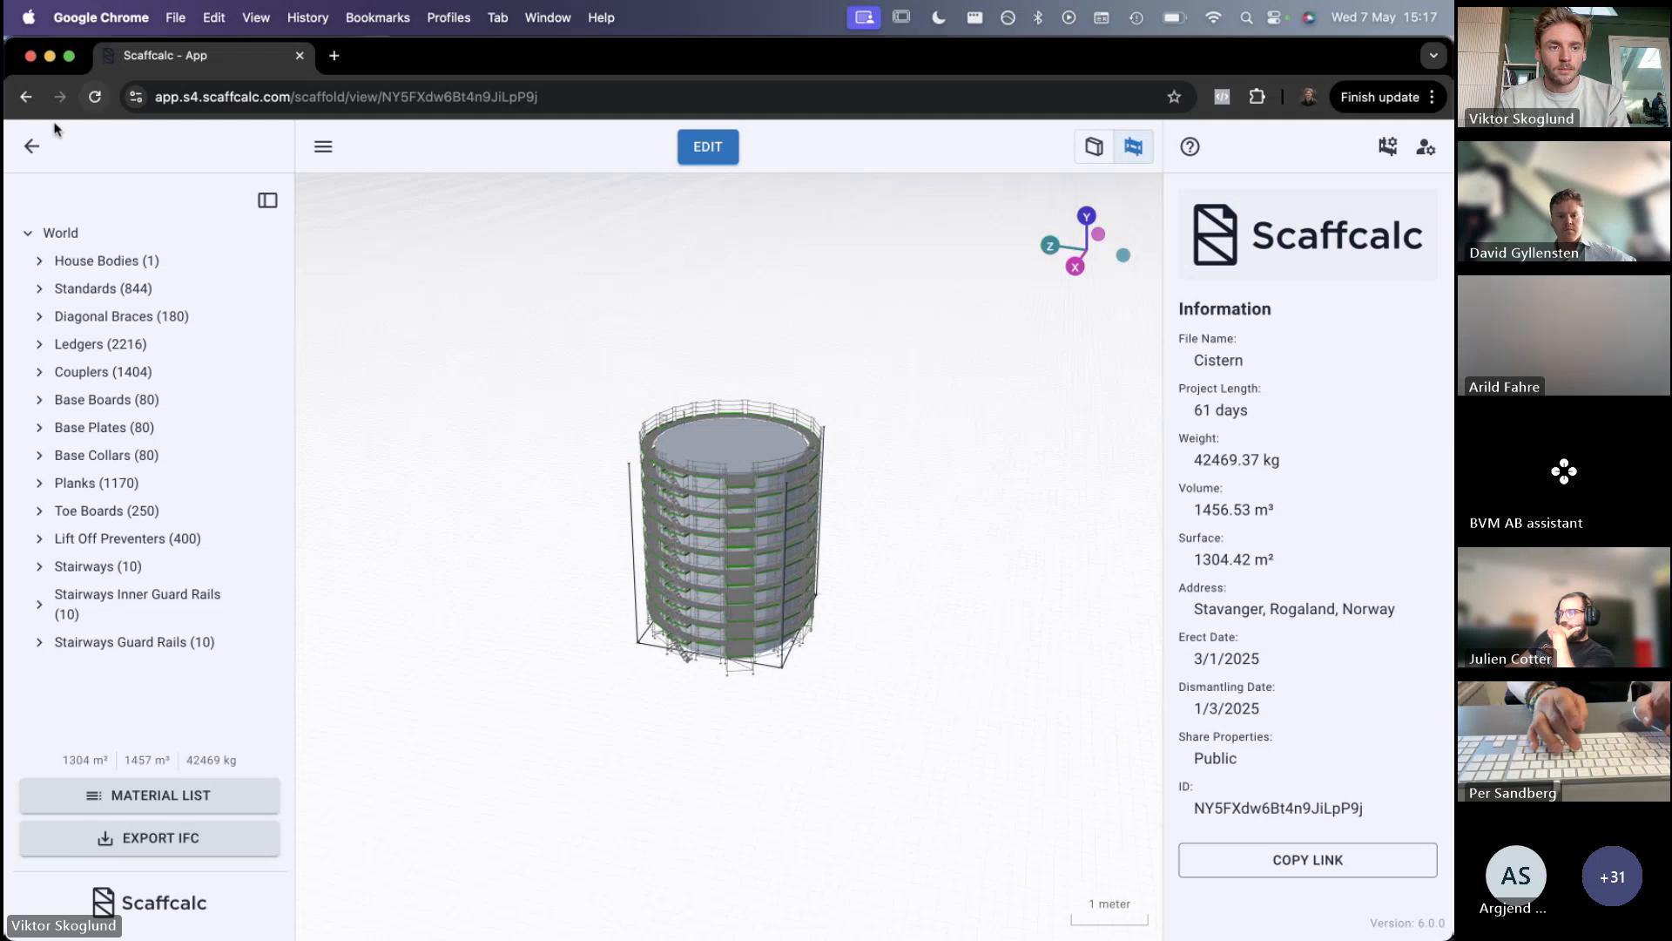
pyautogui.scroll(15, 782, 576)
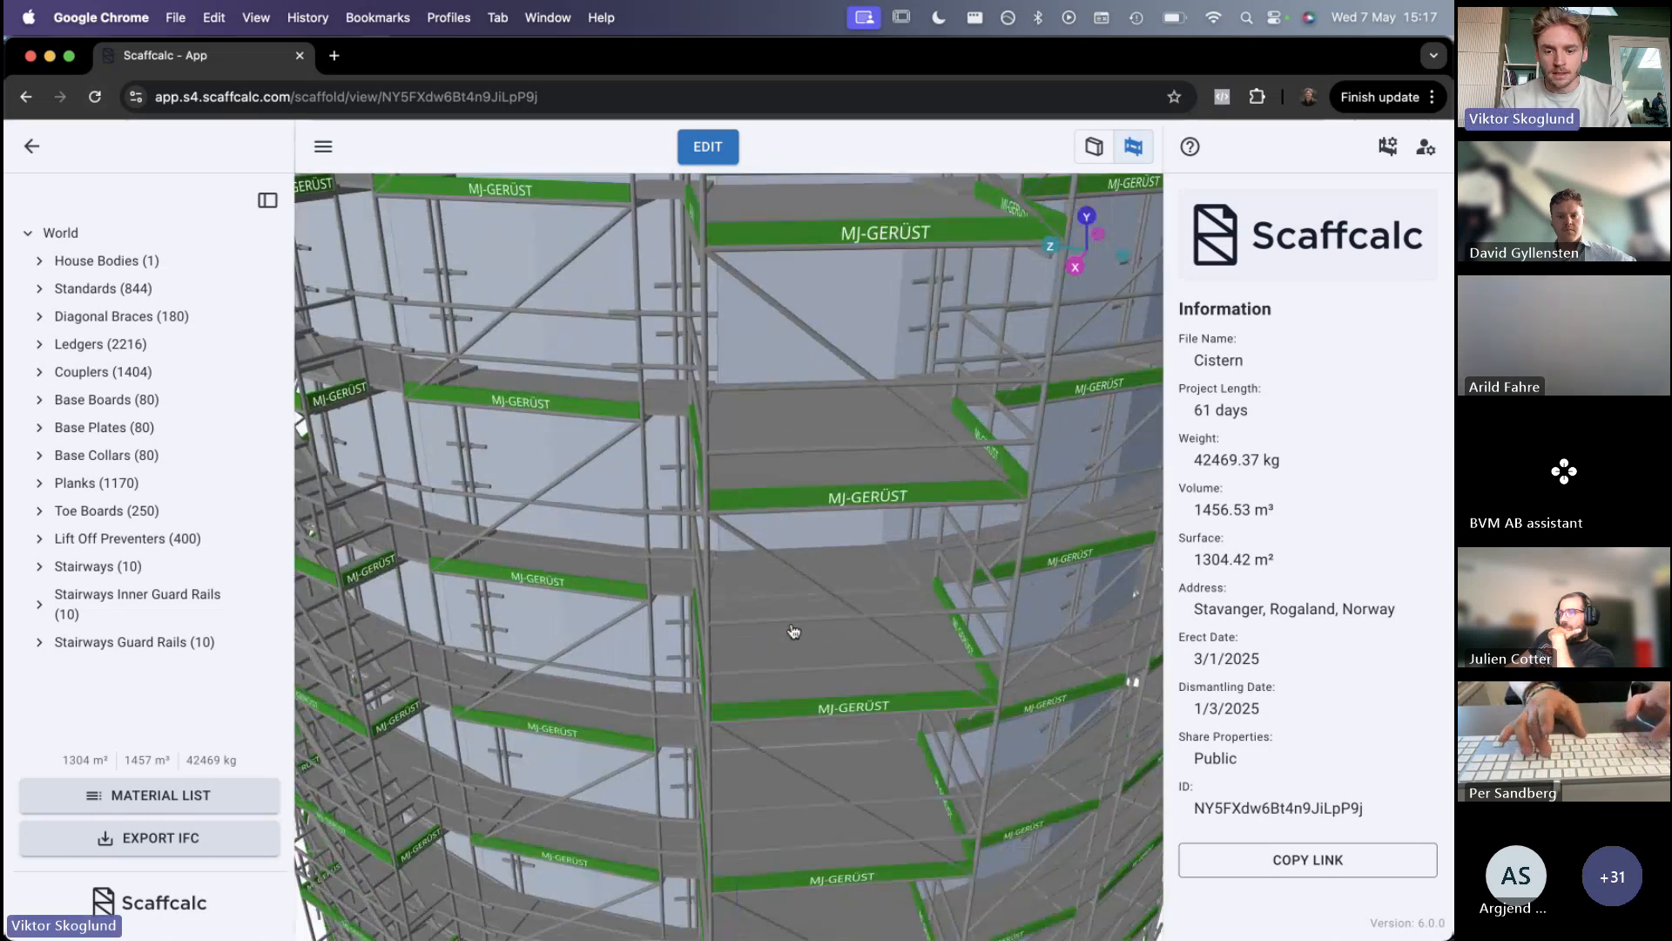
pyautogui.scroll(-15, 871, 621)
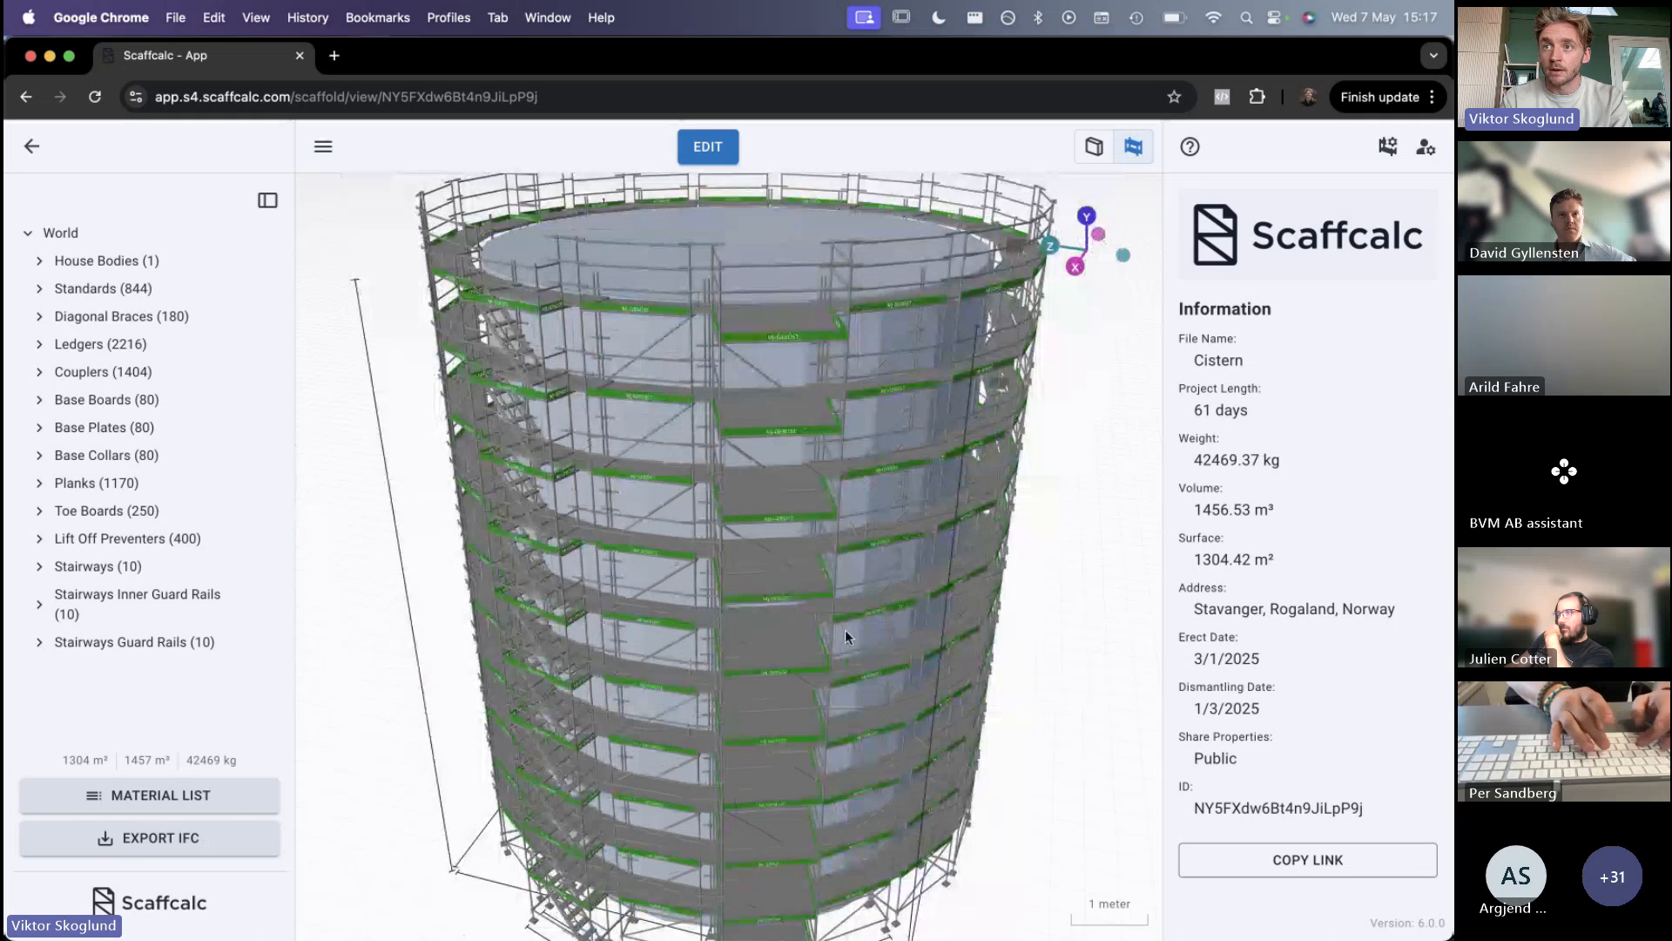
pyautogui.scroll(-10, 845, 629)
pyautogui.moveTo(912, 682); pyautogui.dragTo(1045, 669)
# Return to the project folder and open the Birdcage project for viewing
pyautogui.click(31, 153)
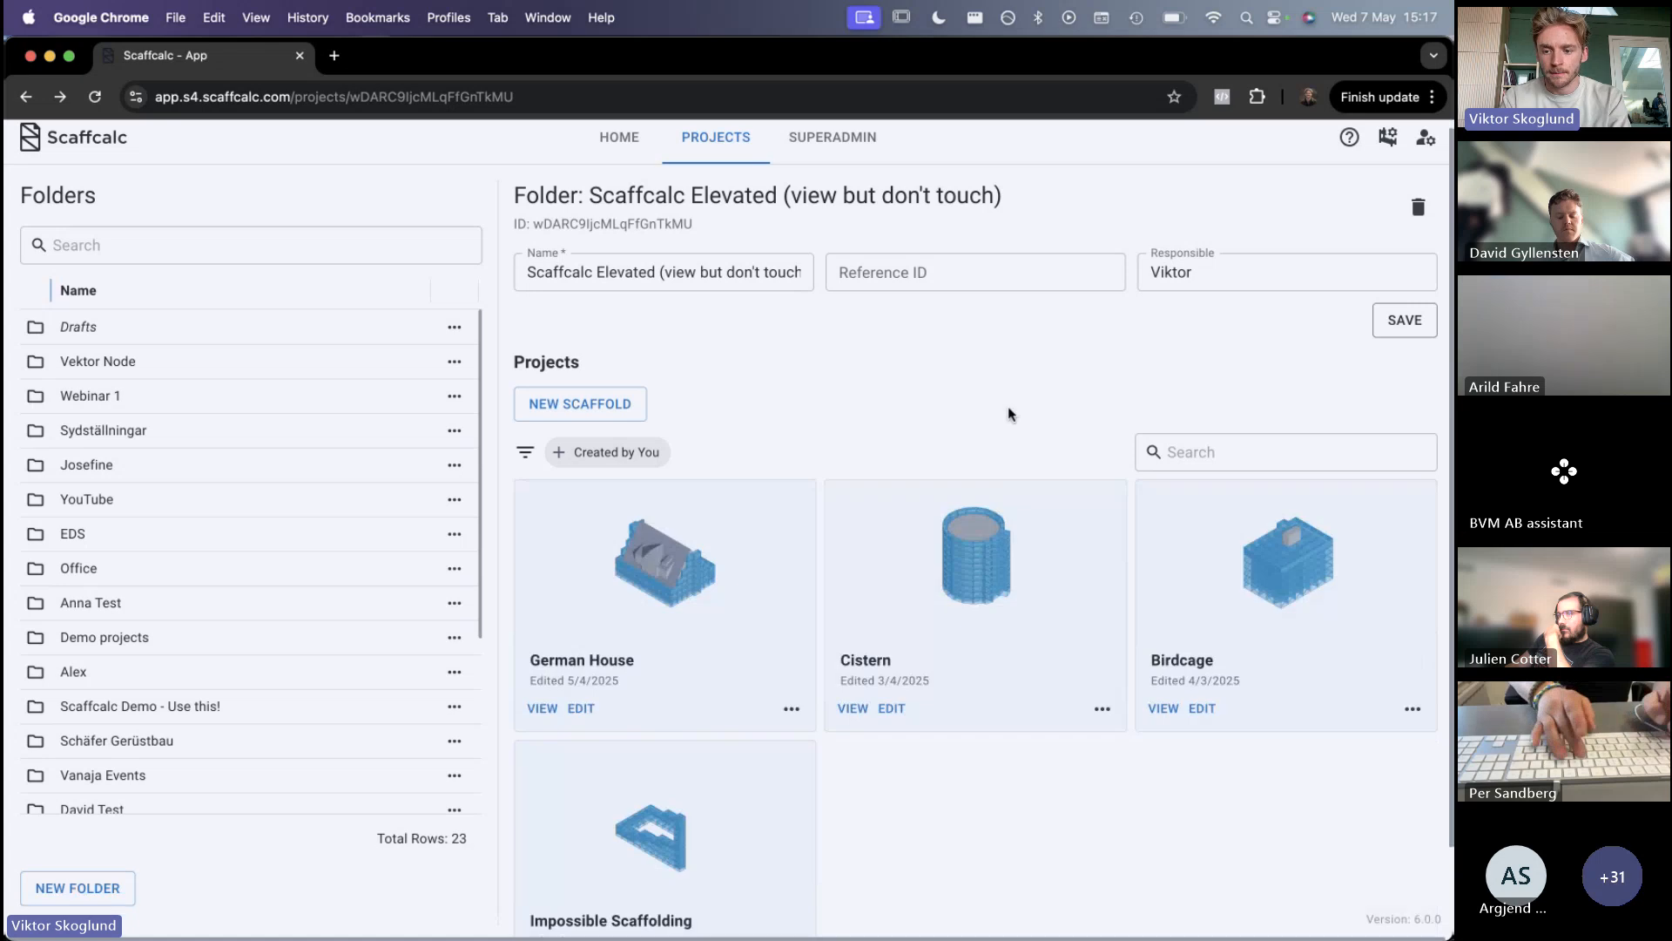
pyautogui.scroll(-3, 1008, 415)
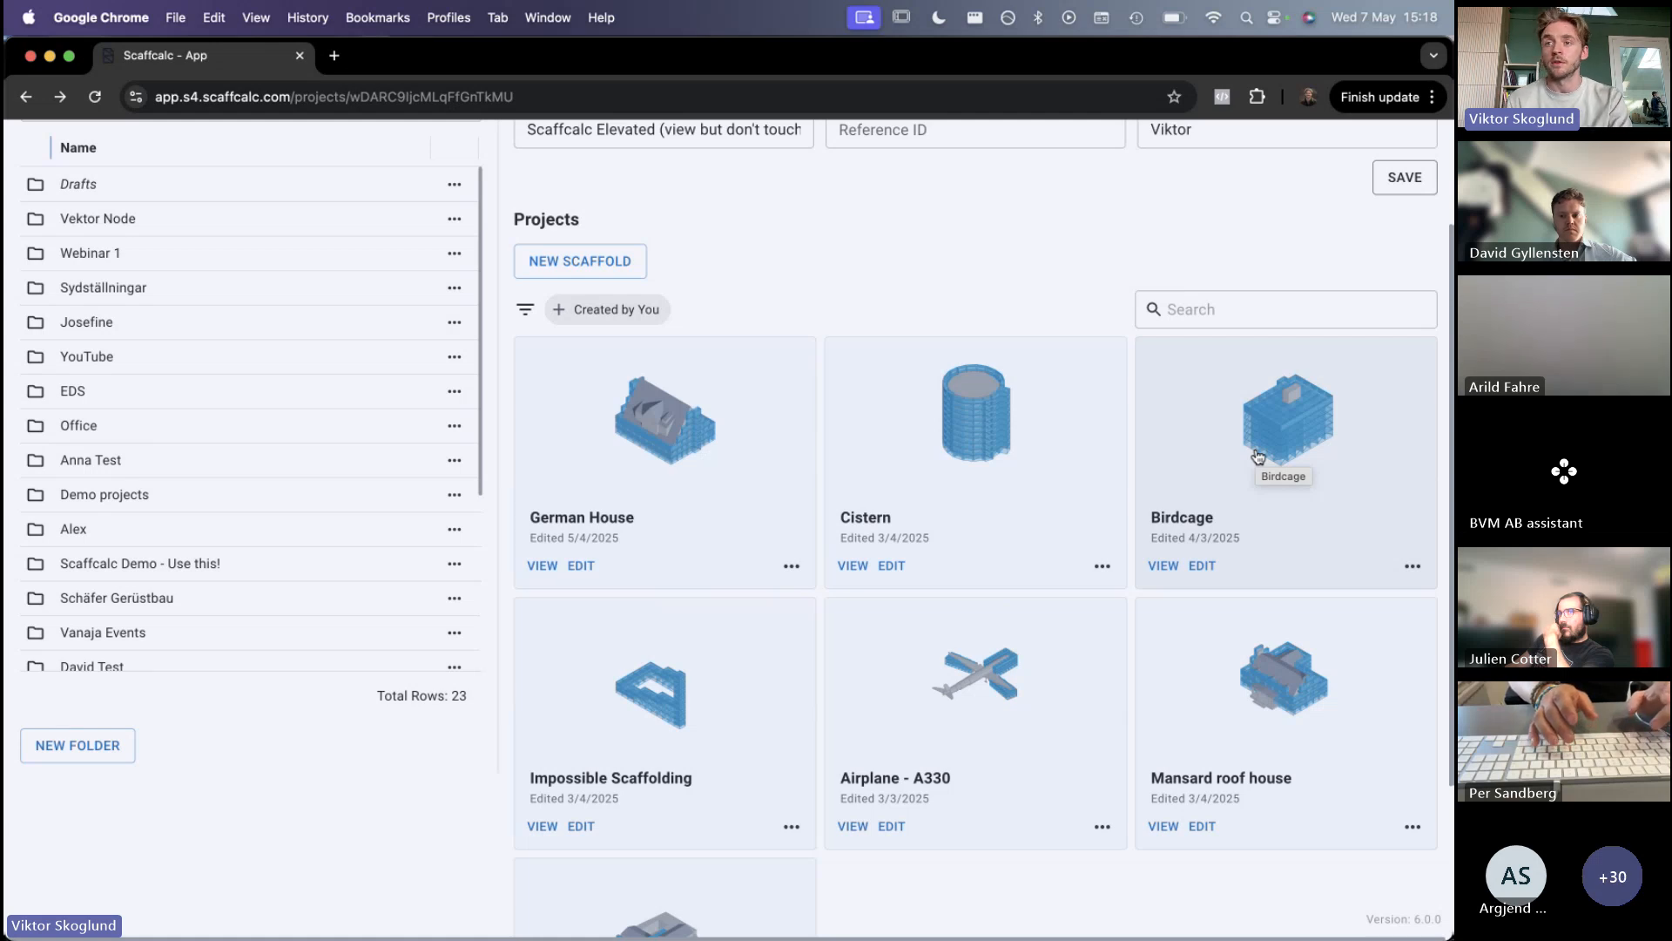
pyautogui.click(1258, 456)
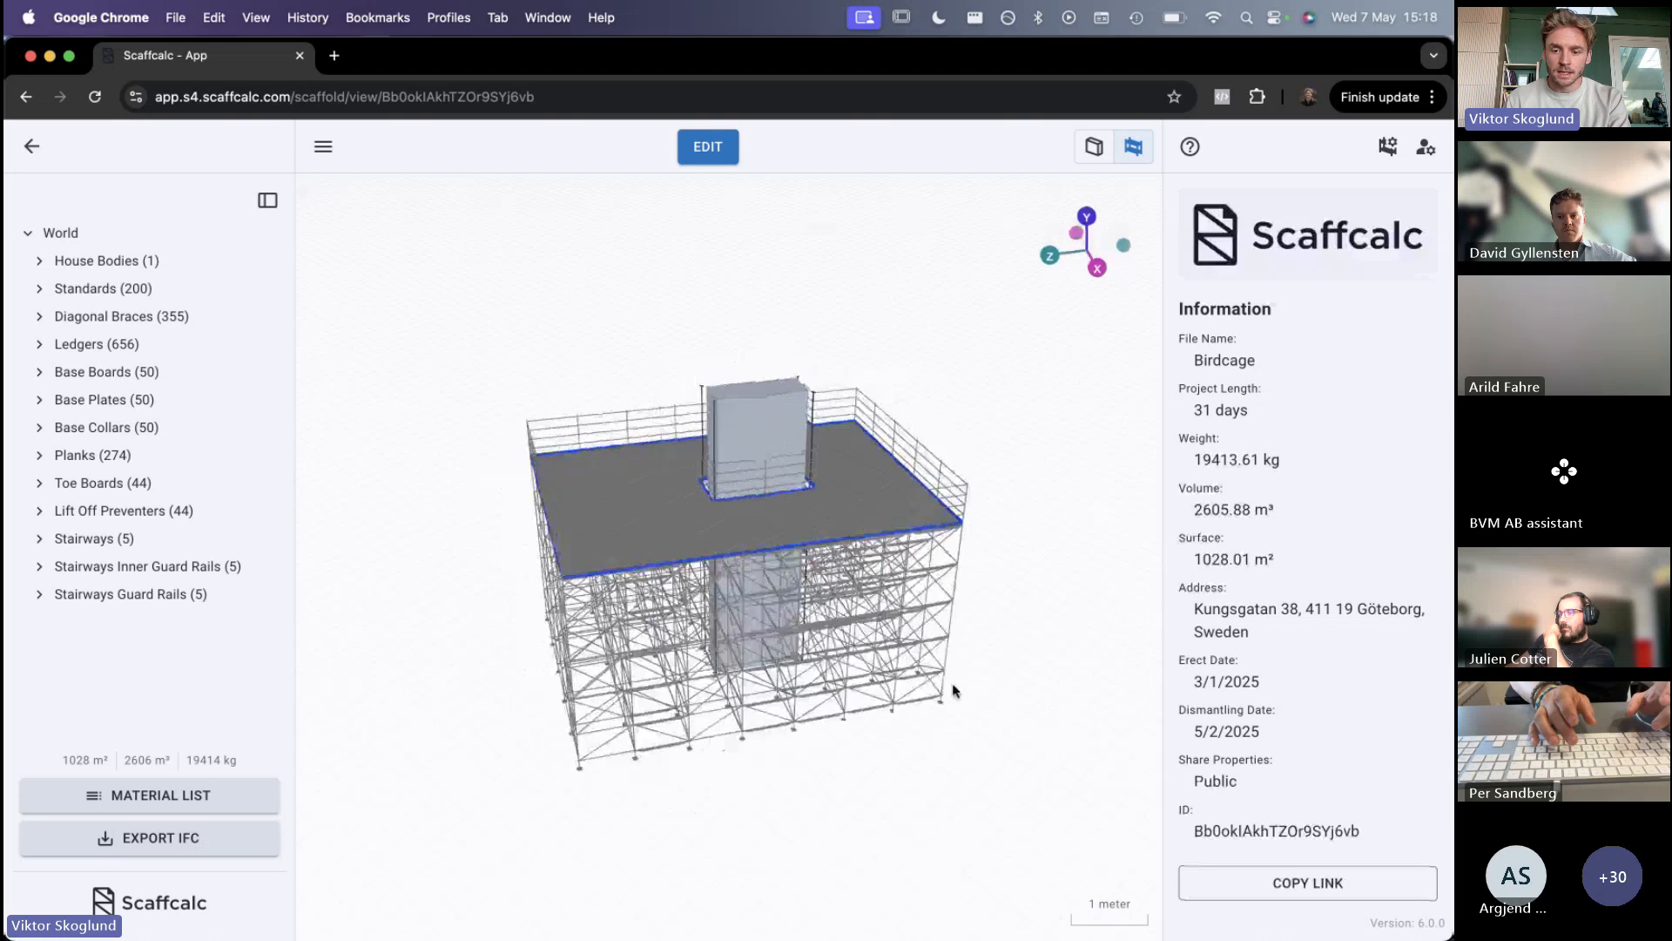
# Examine the birdcage scaffold and its top deck around the central block from several angles
pyautogui.moveTo(952, 691); pyautogui.dragTo(1016, 679)
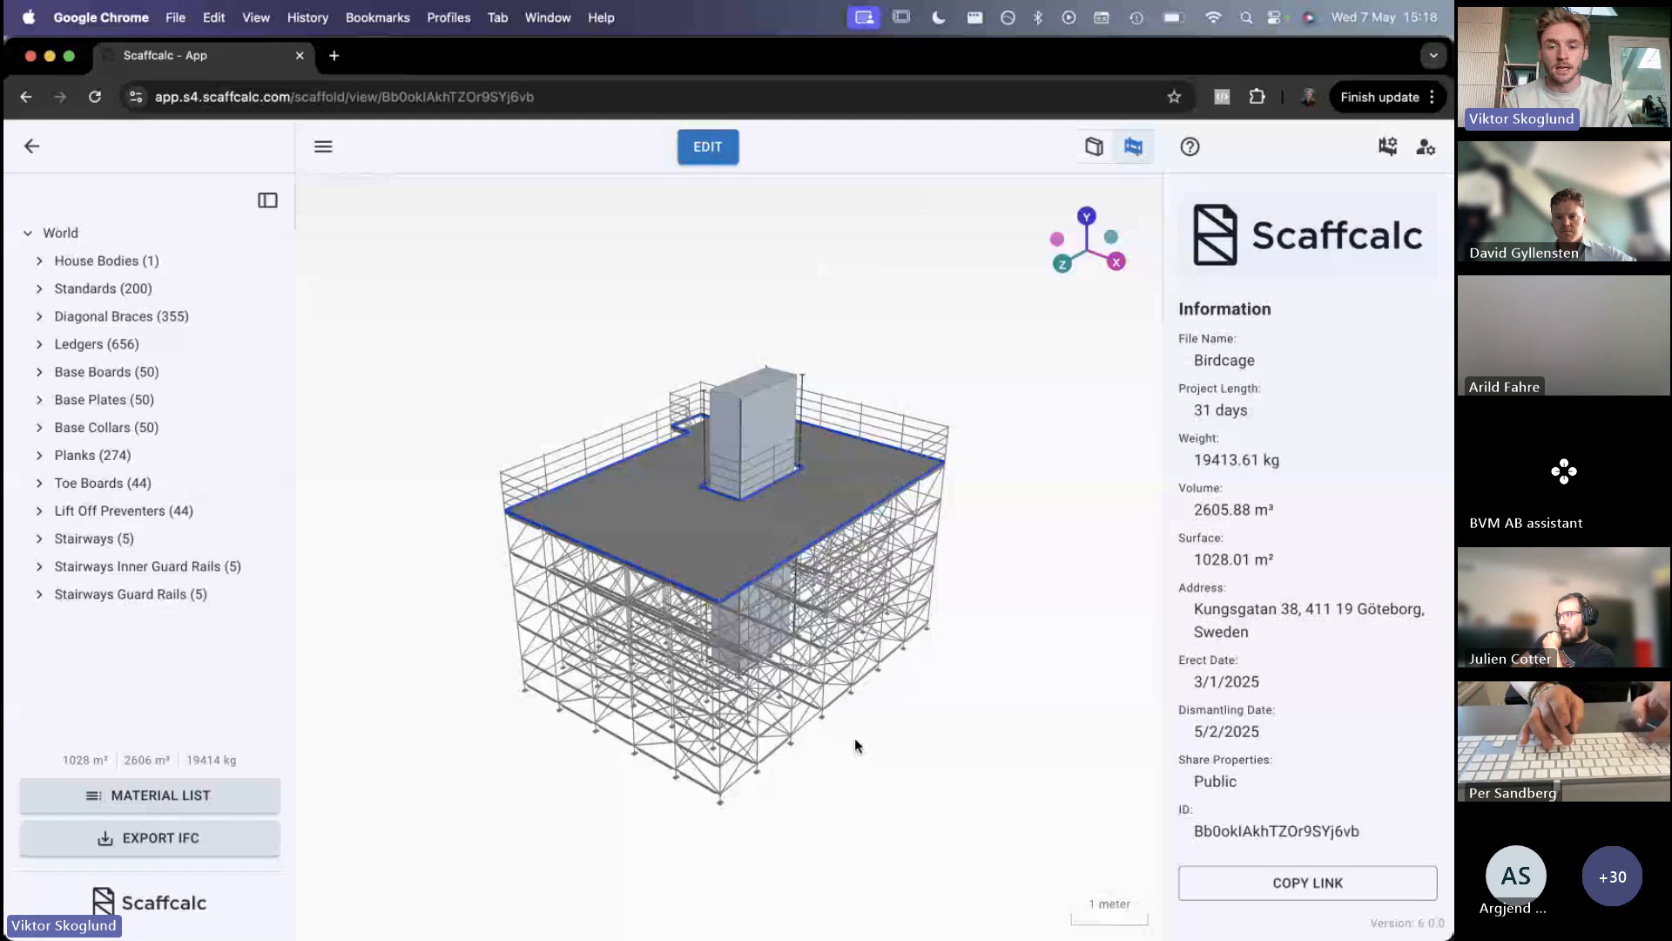
pyautogui.moveTo(926, 758); pyautogui.dragTo(766, 520)
pyautogui.moveTo(770, 460)
pyautogui.mouseDown()
pyautogui.moveTo(977, 503)
pyautogui.moveTo(758, 437)
pyautogui.mouseUp()
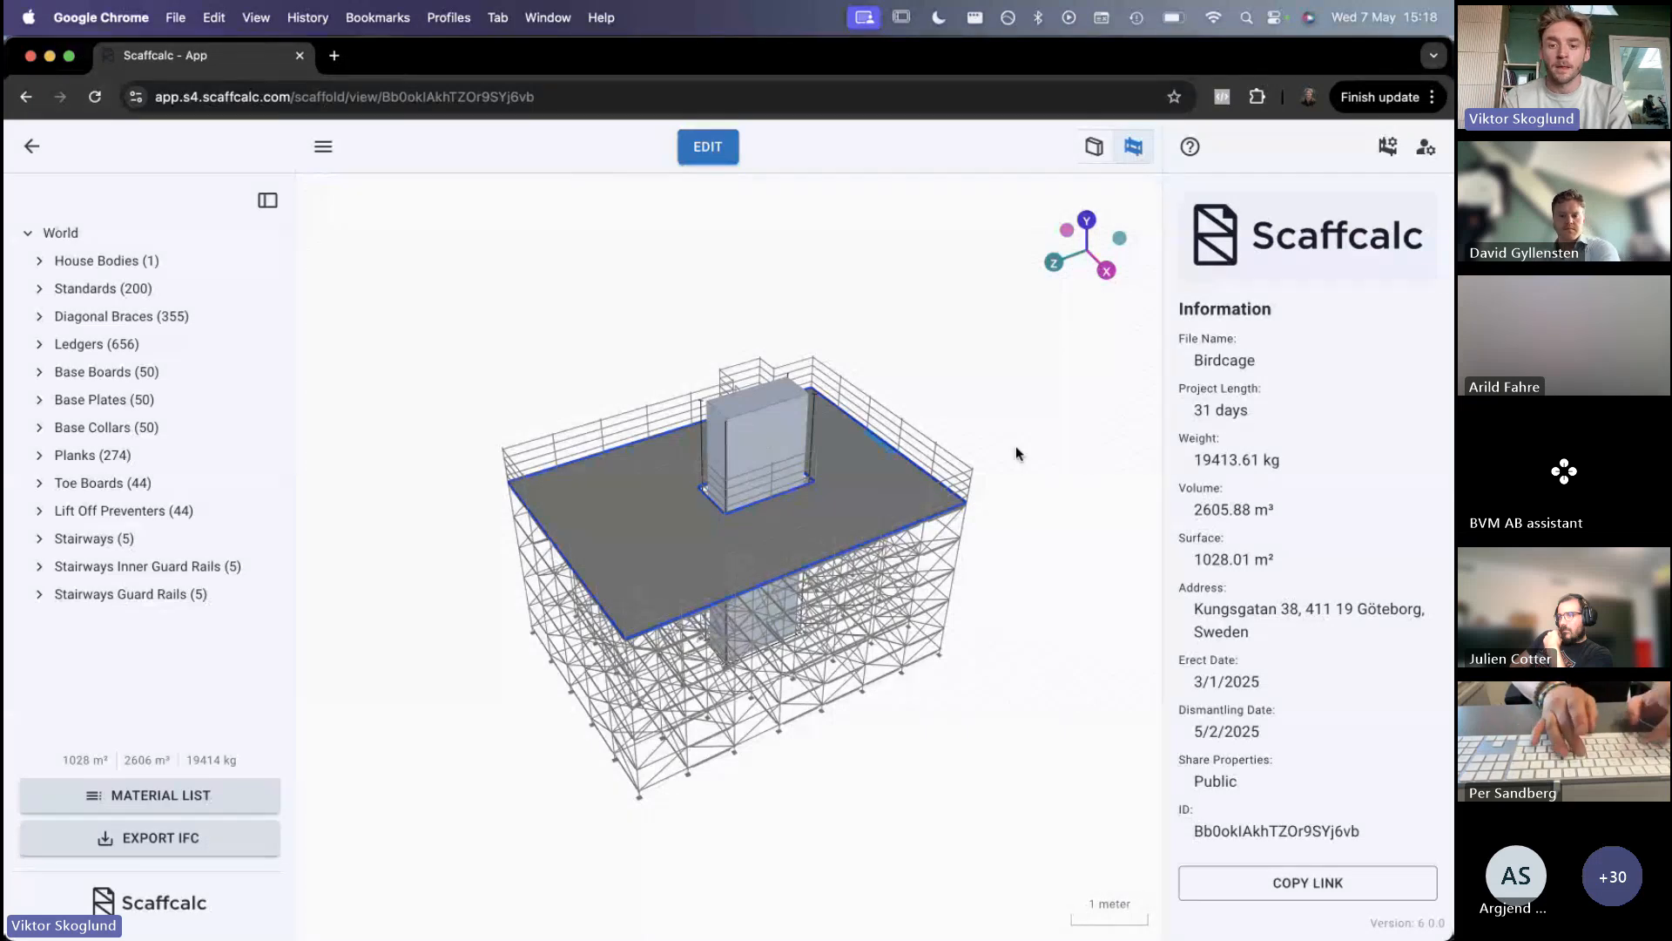
# Examine the birdcage scaffold from other angles and read its total surface, volume and weight
pyautogui.moveTo(1047, 434); pyautogui.dragTo(1041, 434)
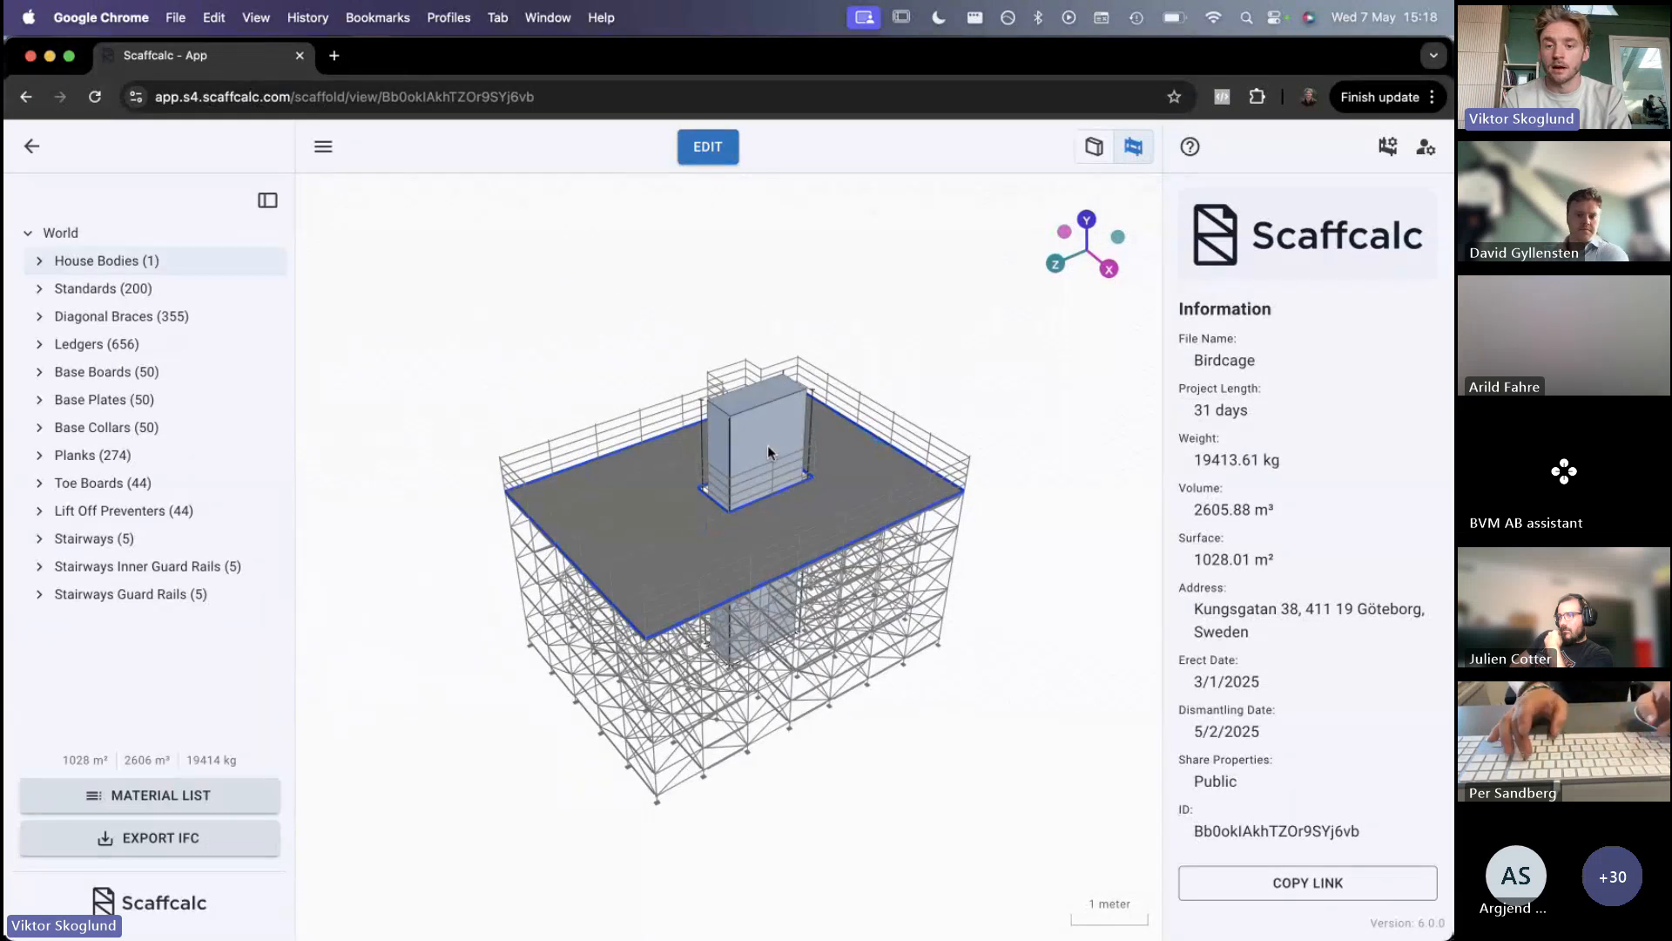
pyautogui.moveTo(913, 712); pyautogui.dragTo(979, 696)
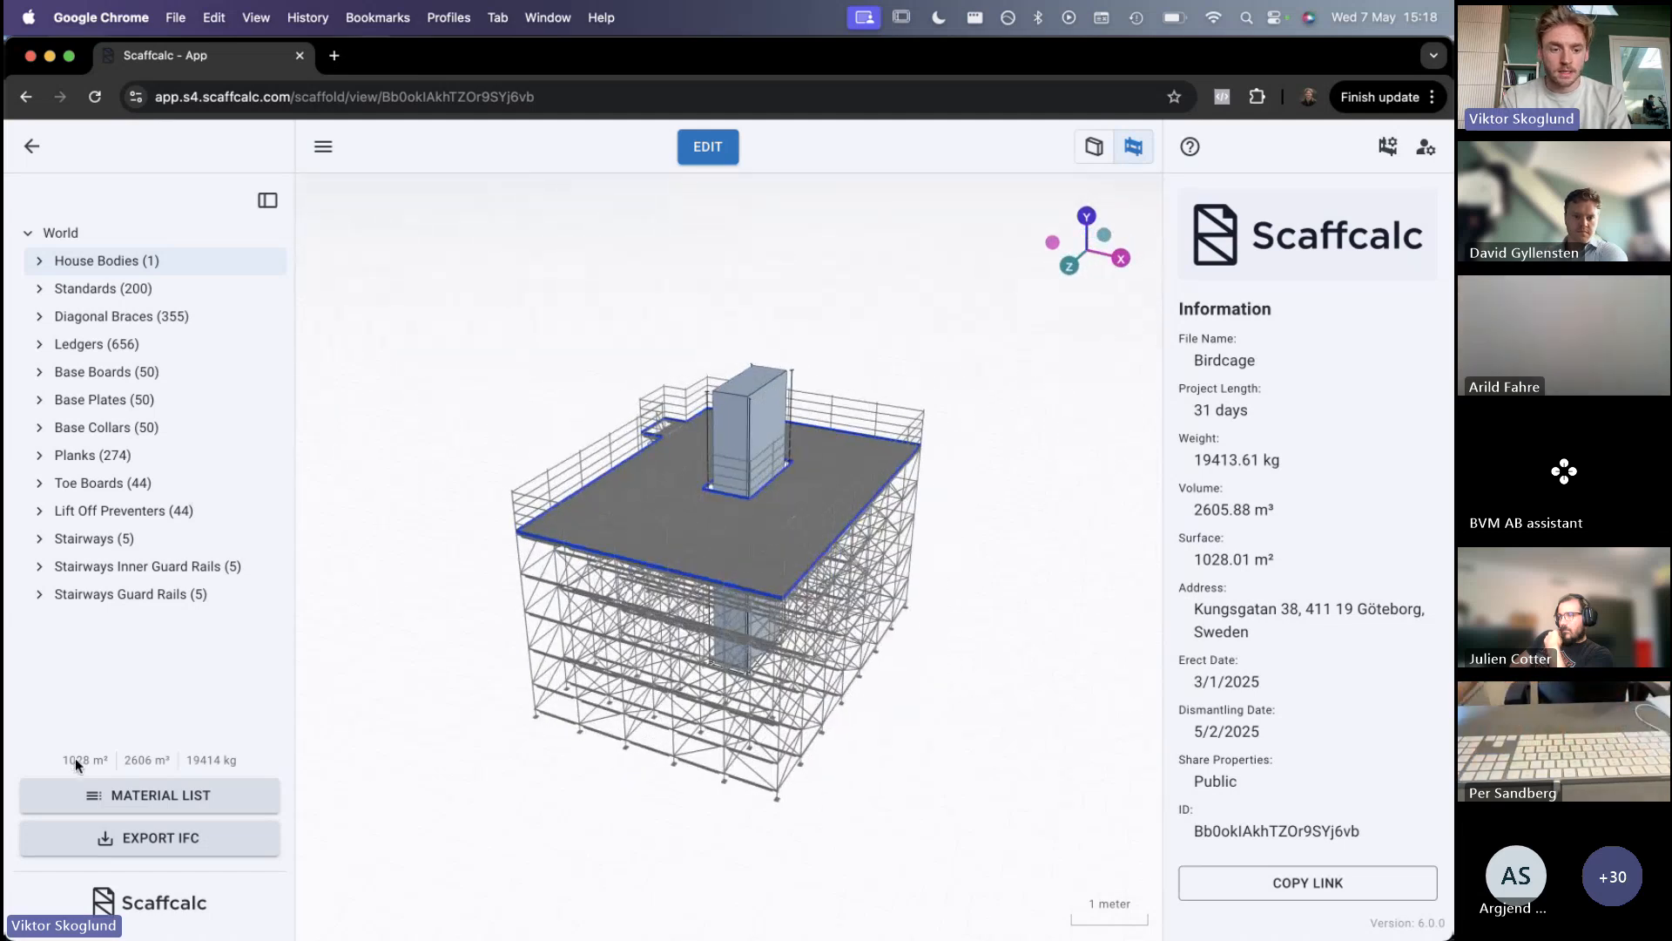
pyautogui.moveTo(80, 764)
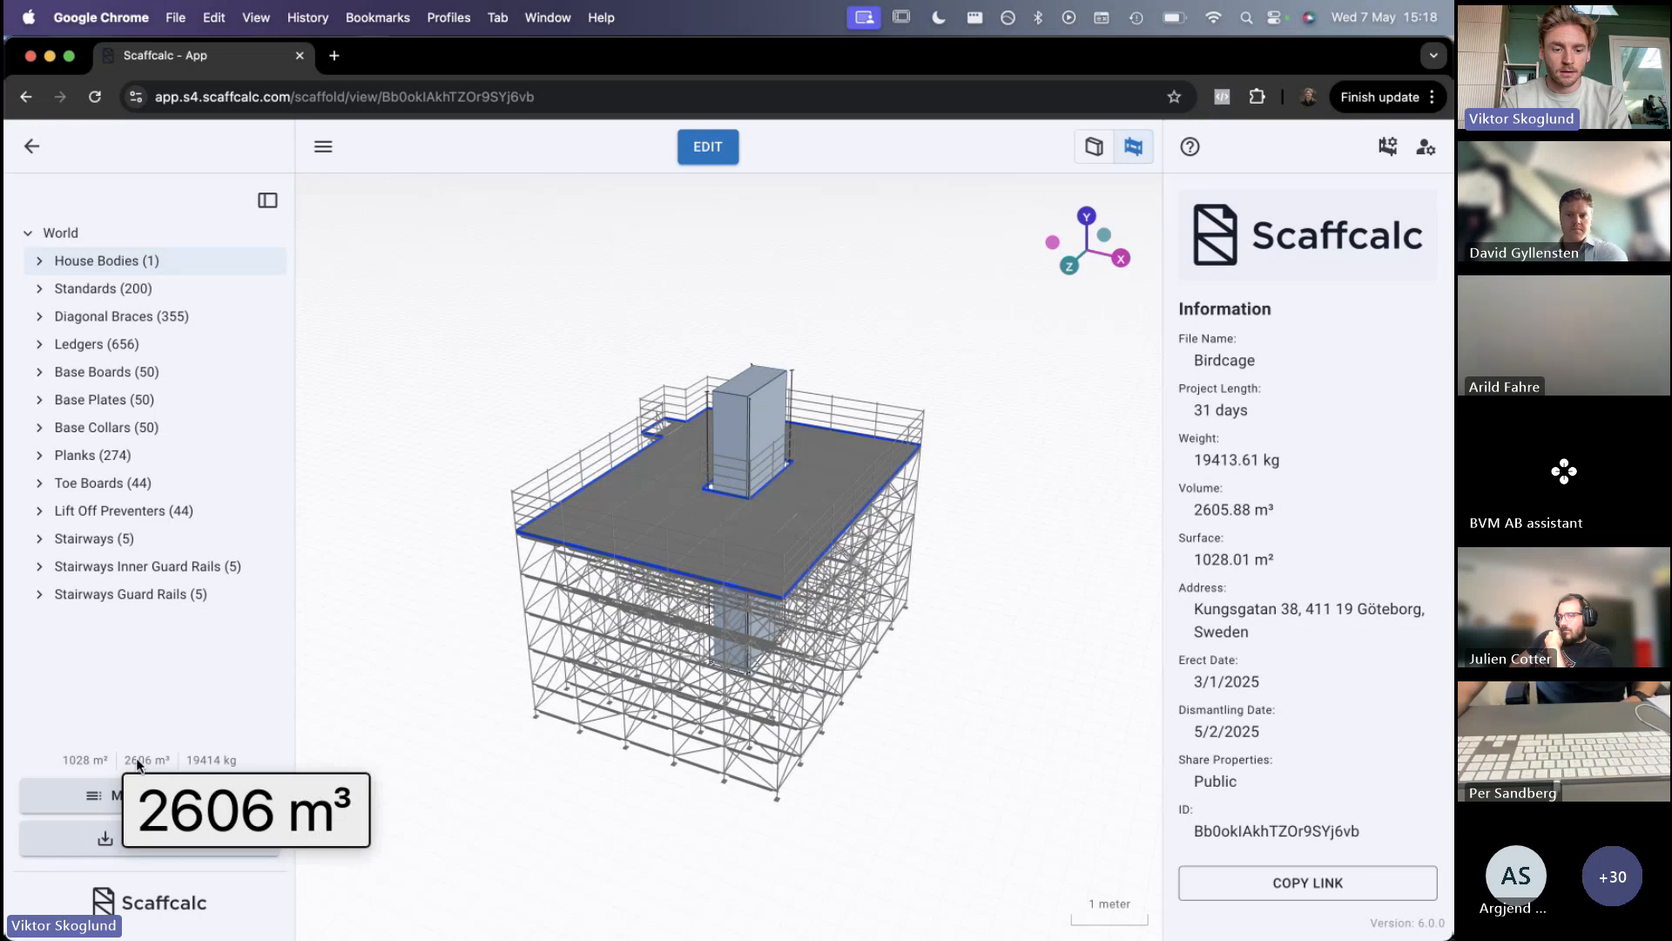
pyautogui.moveTo(212, 765)
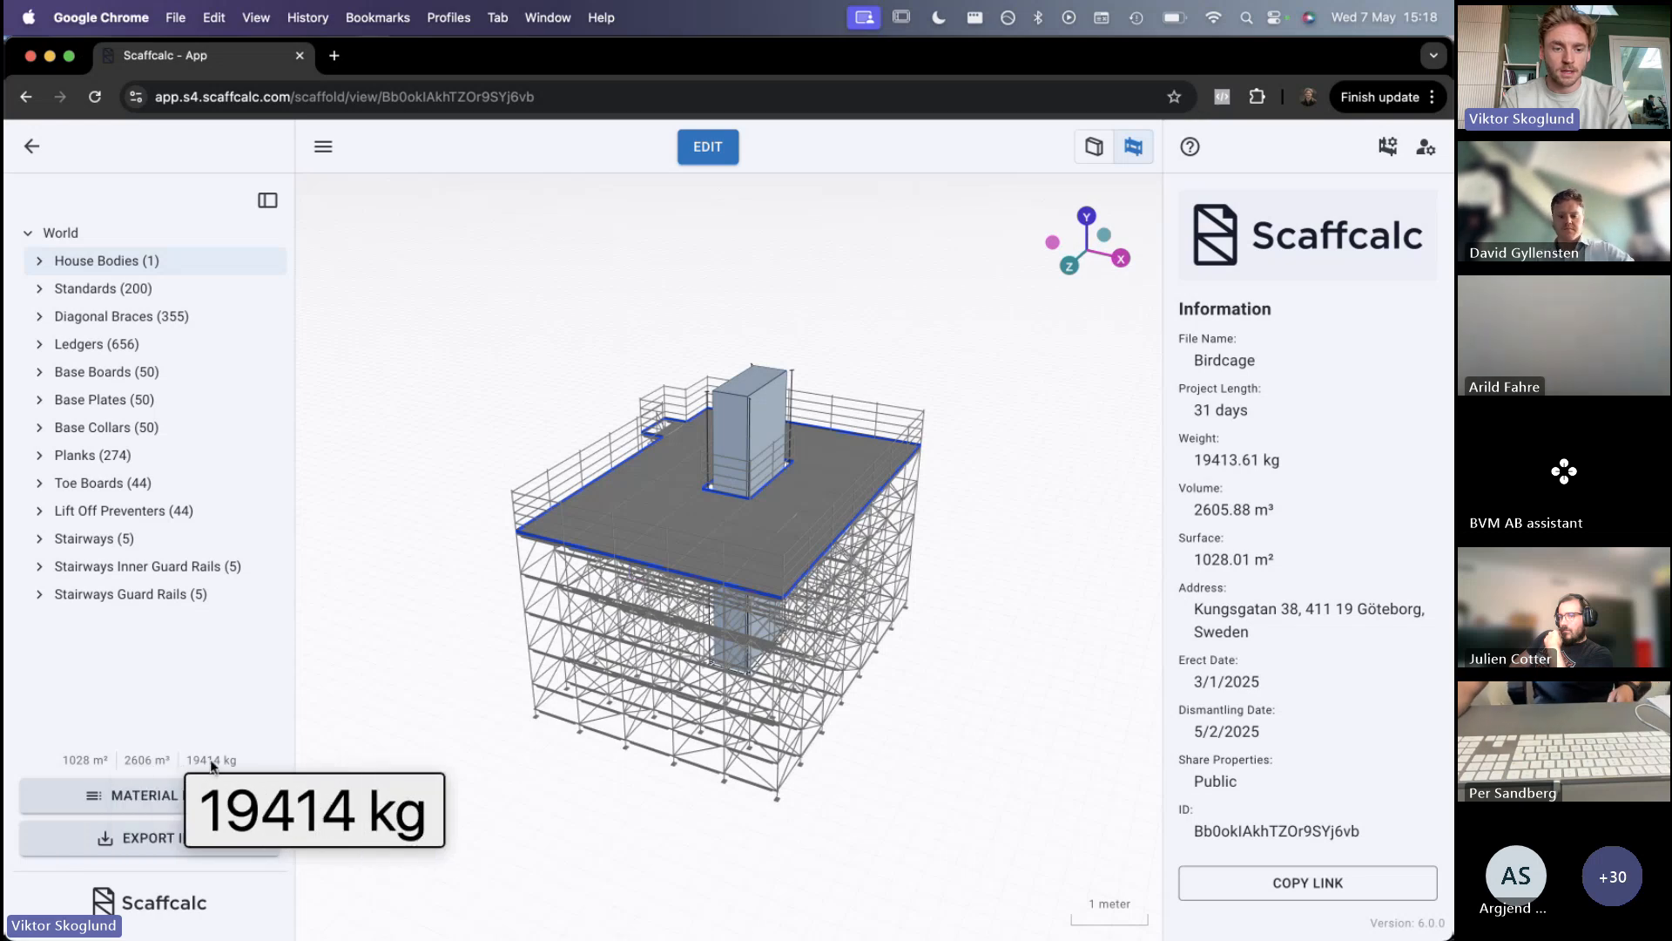
# Review the birdcage's full material list and the file formats available for exporting it
pyautogui.click(140, 797)
pyautogui.scroll(-5, 383, 649)
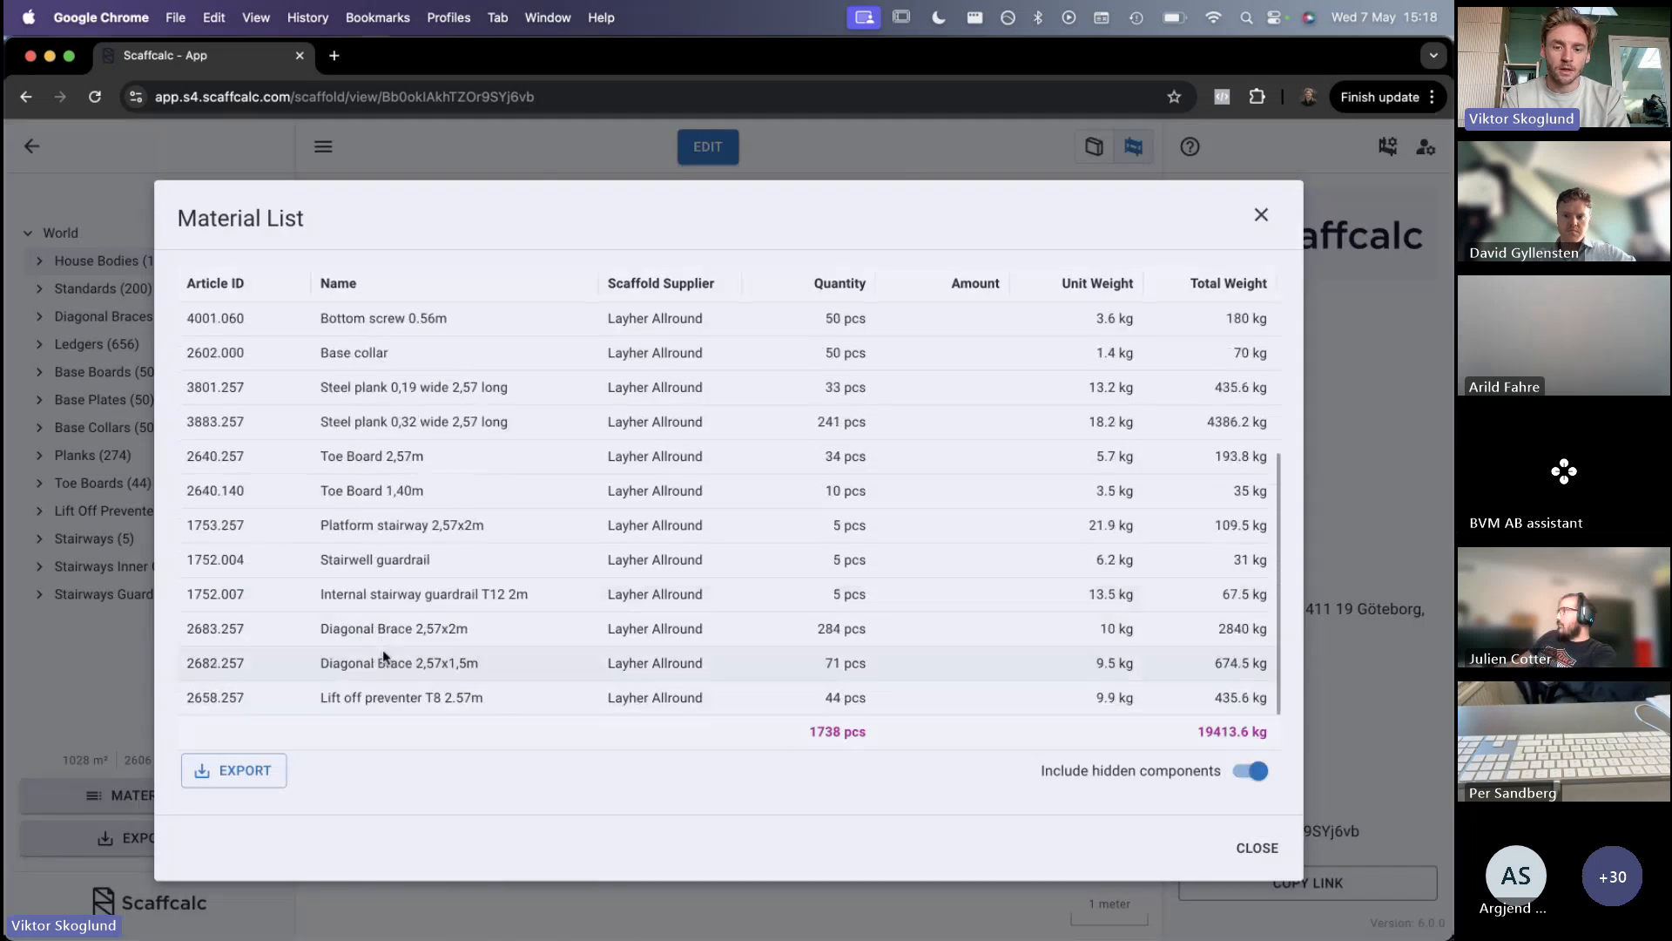
pyautogui.scroll(5, 383, 649)
pyautogui.click(234, 769)
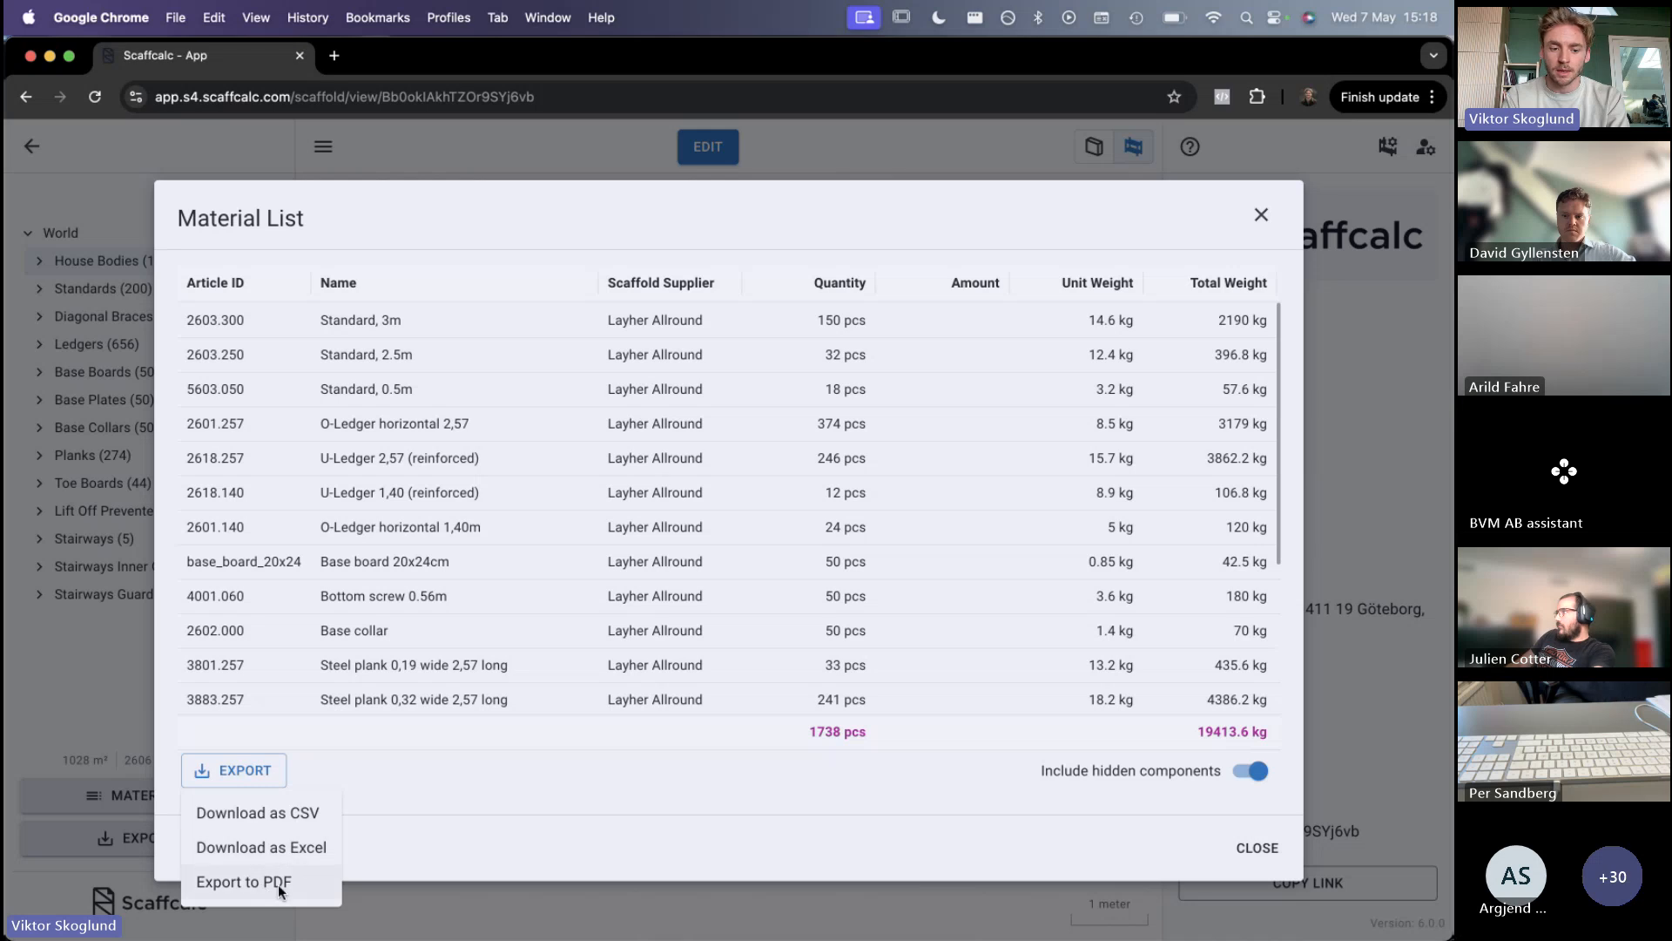
pyautogui.click(462, 839)
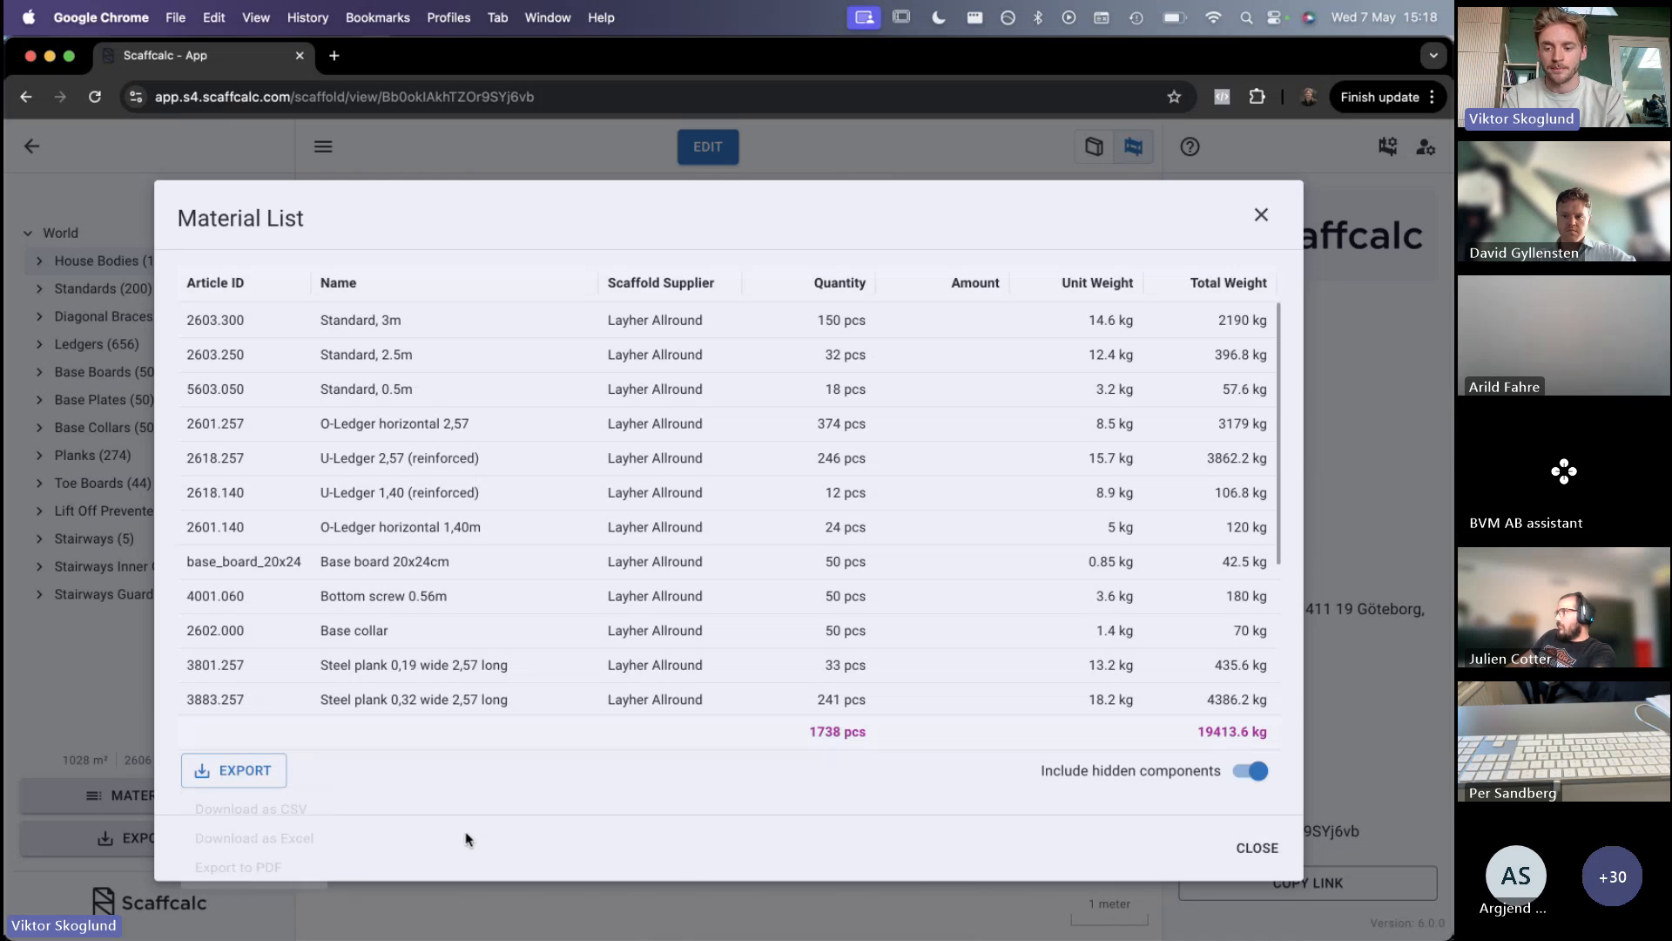
pyautogui.click(1254, 849)
# Return to the project folder and open the Södra Hamngatan project for viewing
pyautogui.click(32, 145)
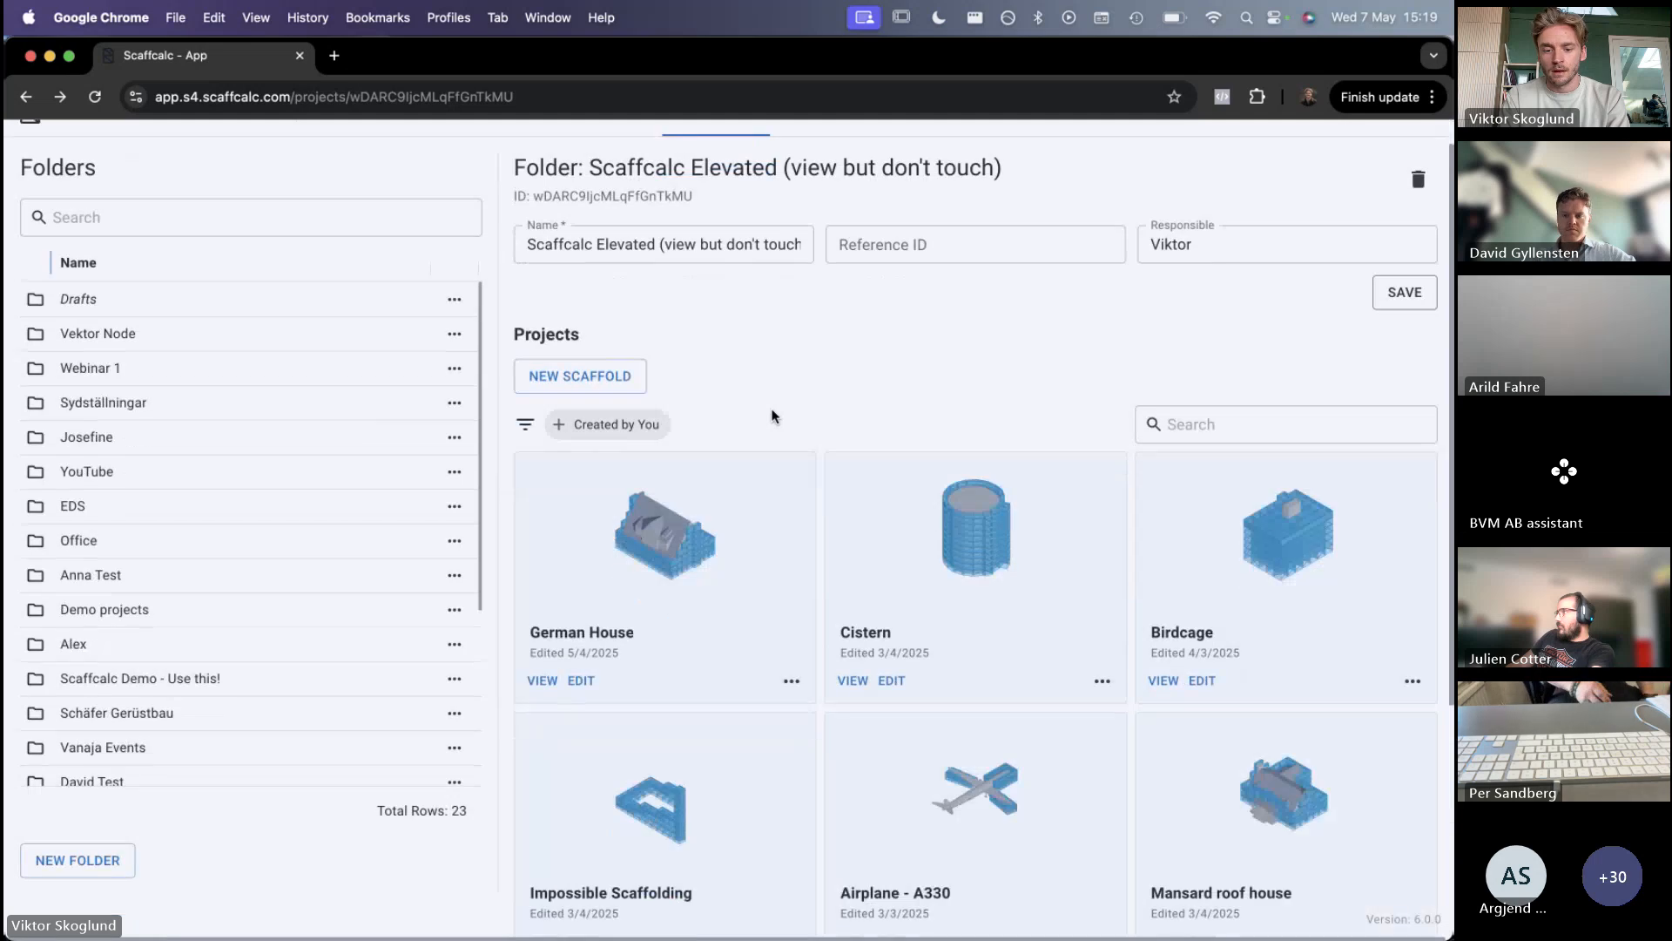
pyautogui.scroll(-4, 773, 414)
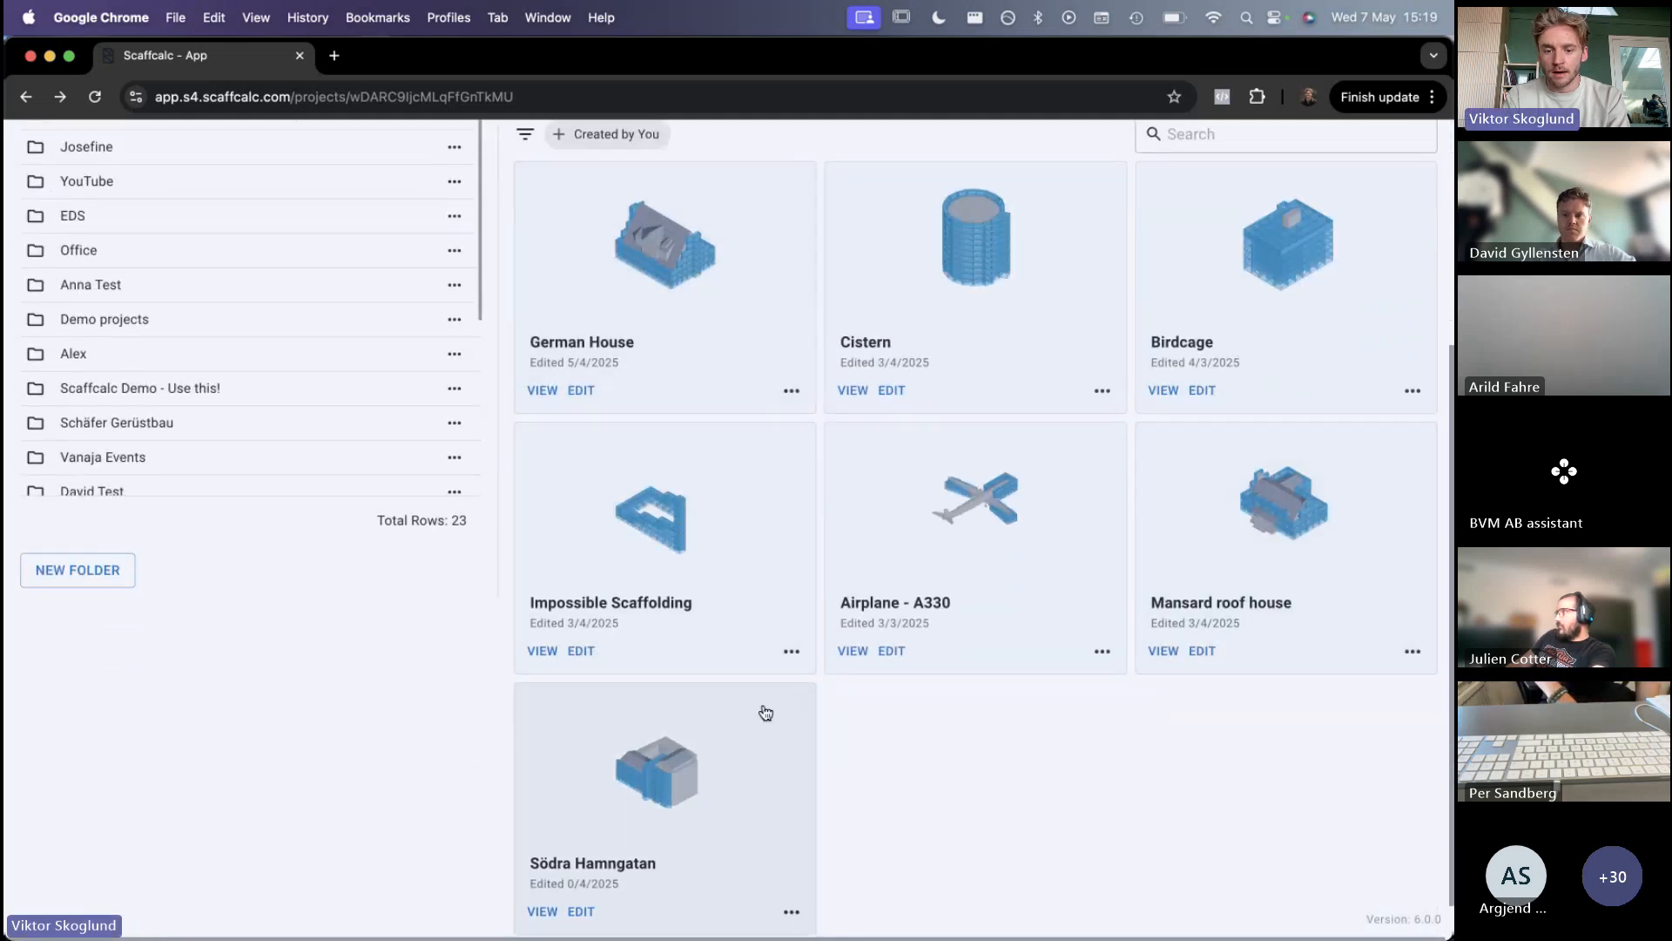
pyautogui.click(741, 749)
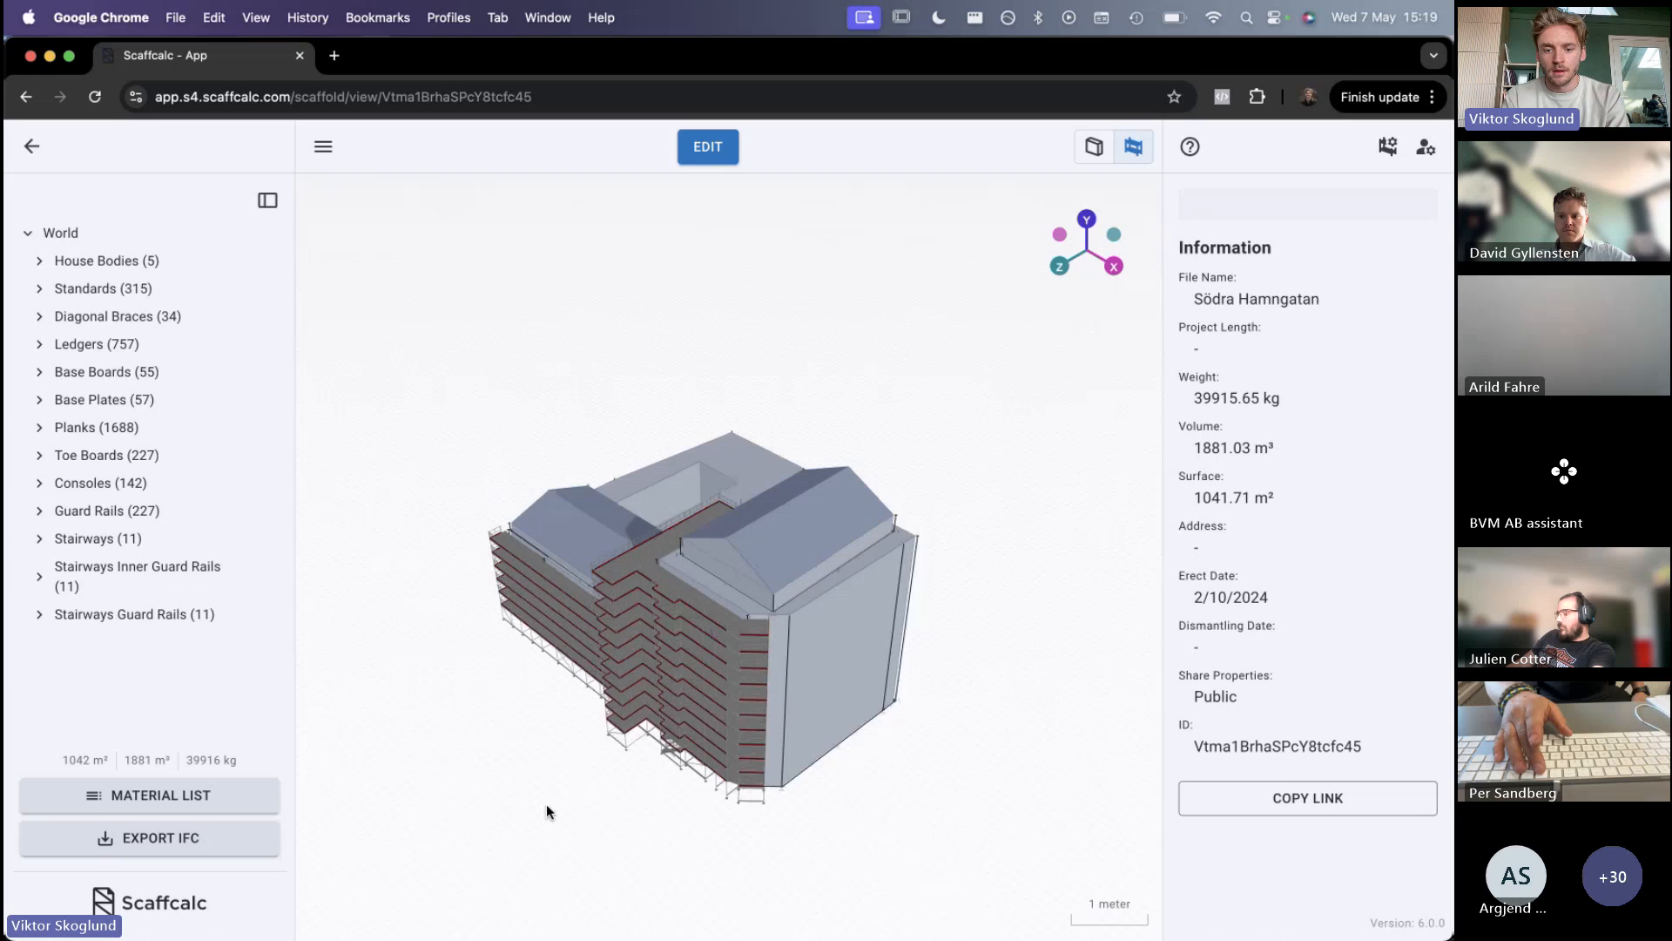
# Examine the Södra Hamngatan facade scaffold, especially where the upper bays stand on the lower building's roof
pyautogui.moveTo(546, 803); pyautogui.dragTo(721, 789)
pyautogui.scroll(5, 667, 723)
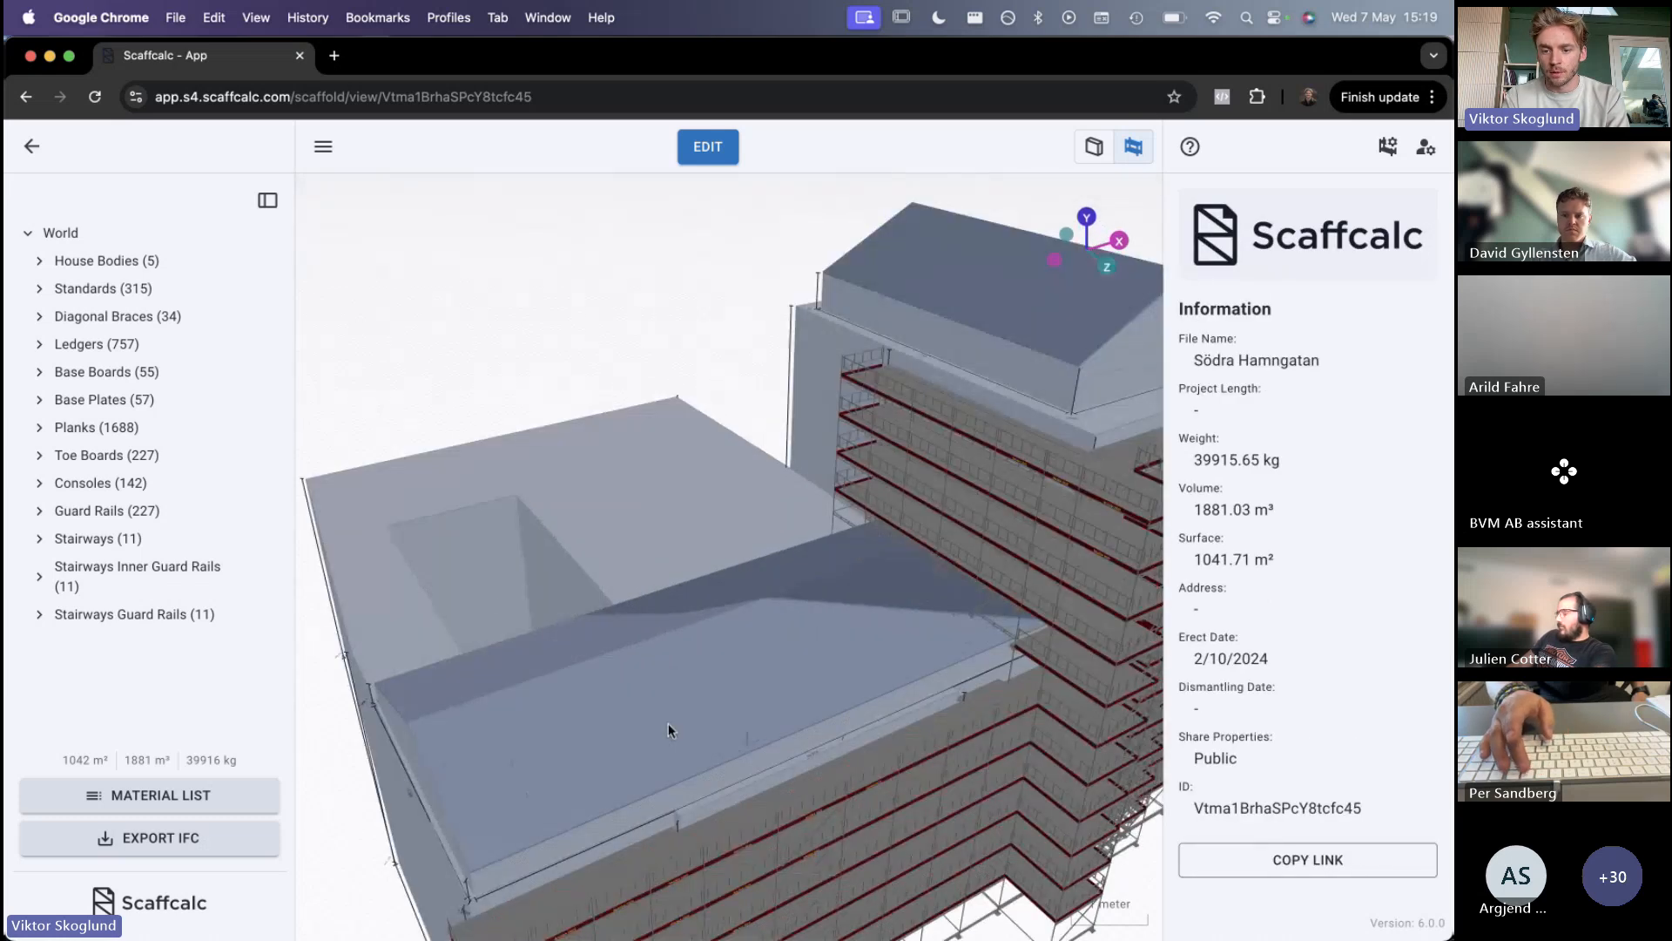
pyautogui.scroll(-4, 657, 713)
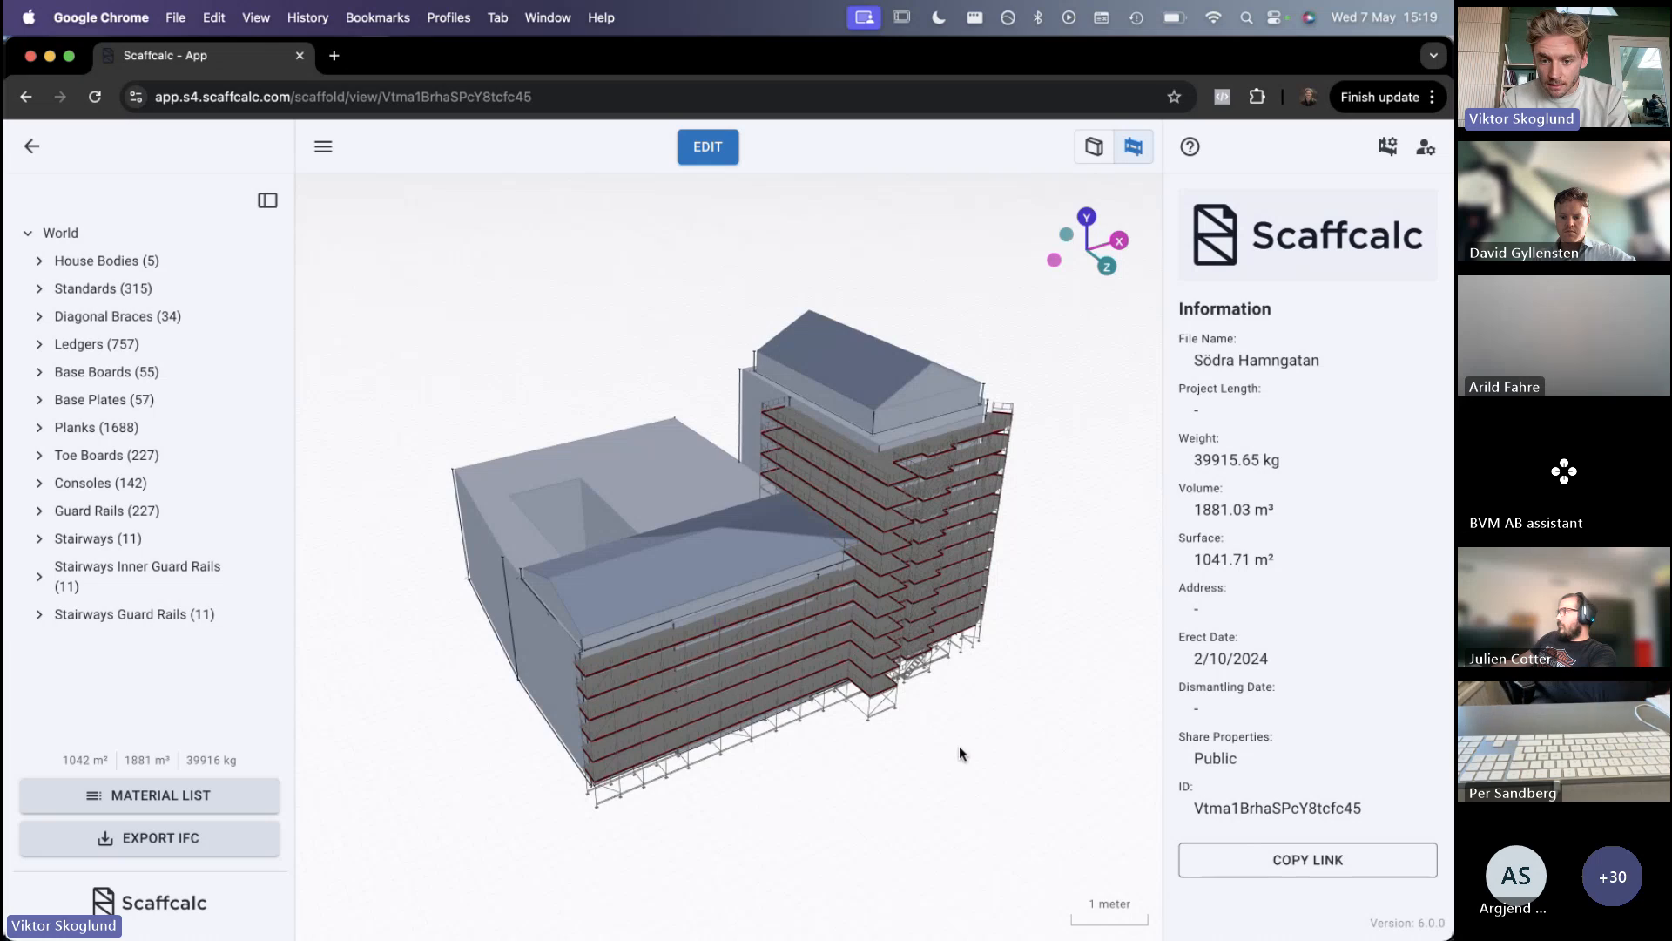
pyautogui.moveTo(959, 747); pyautogui.dragTo(992, 776)
pyautogui.scroll(5, 881, 454)
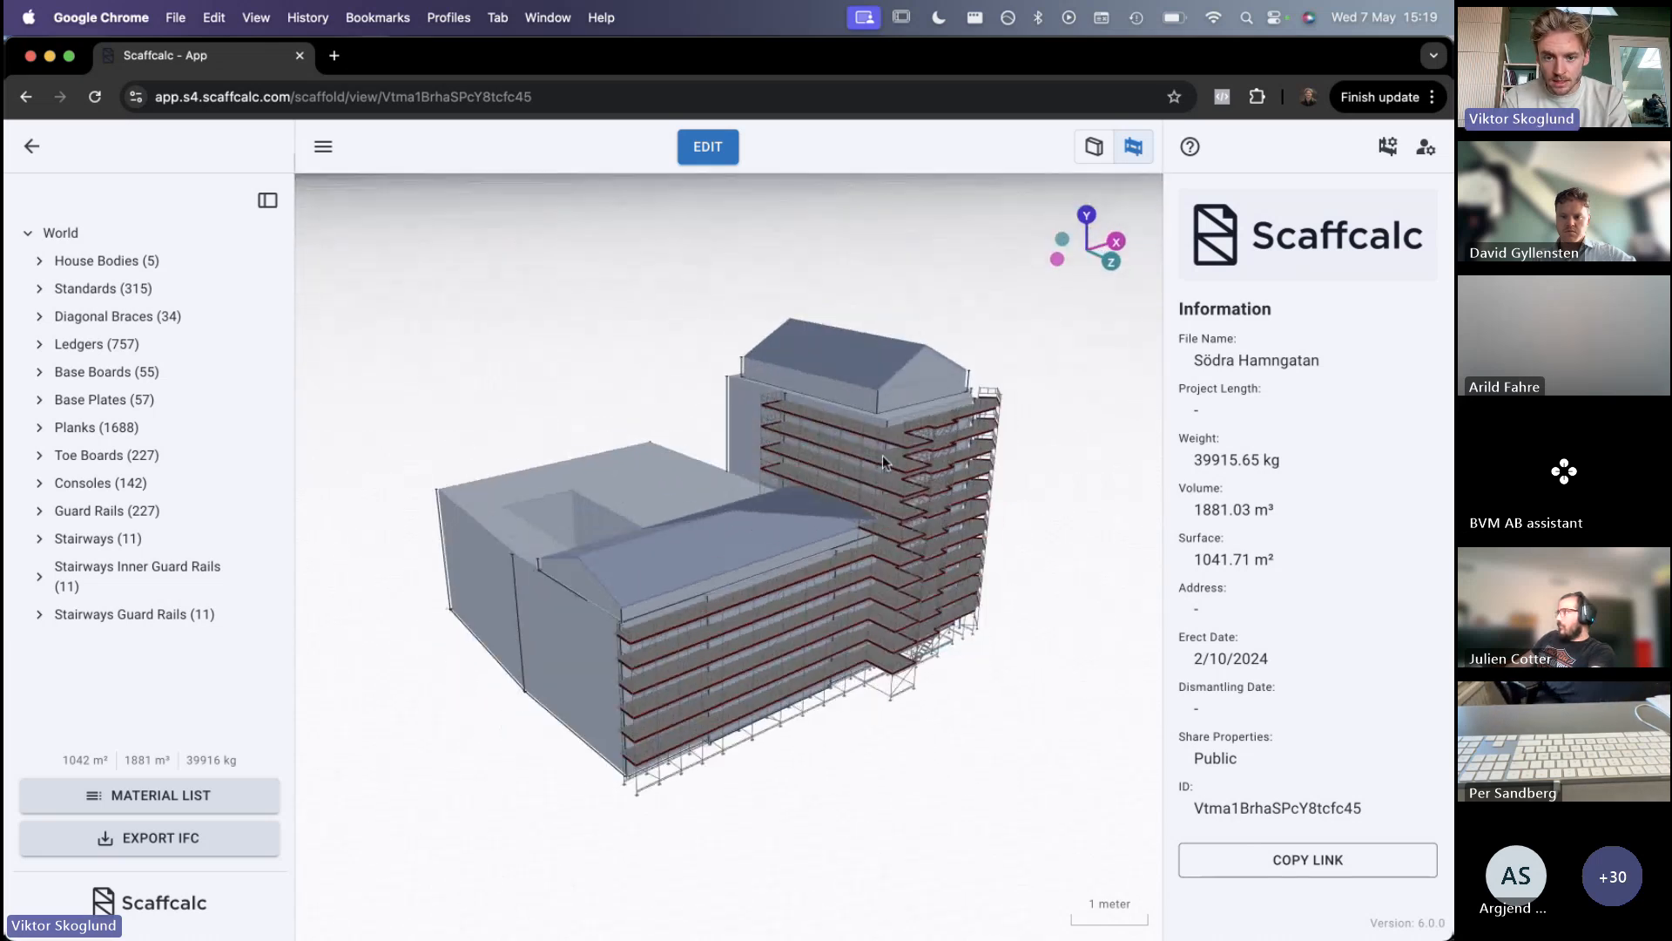
pyautogui.scroll(8, 886, 463)
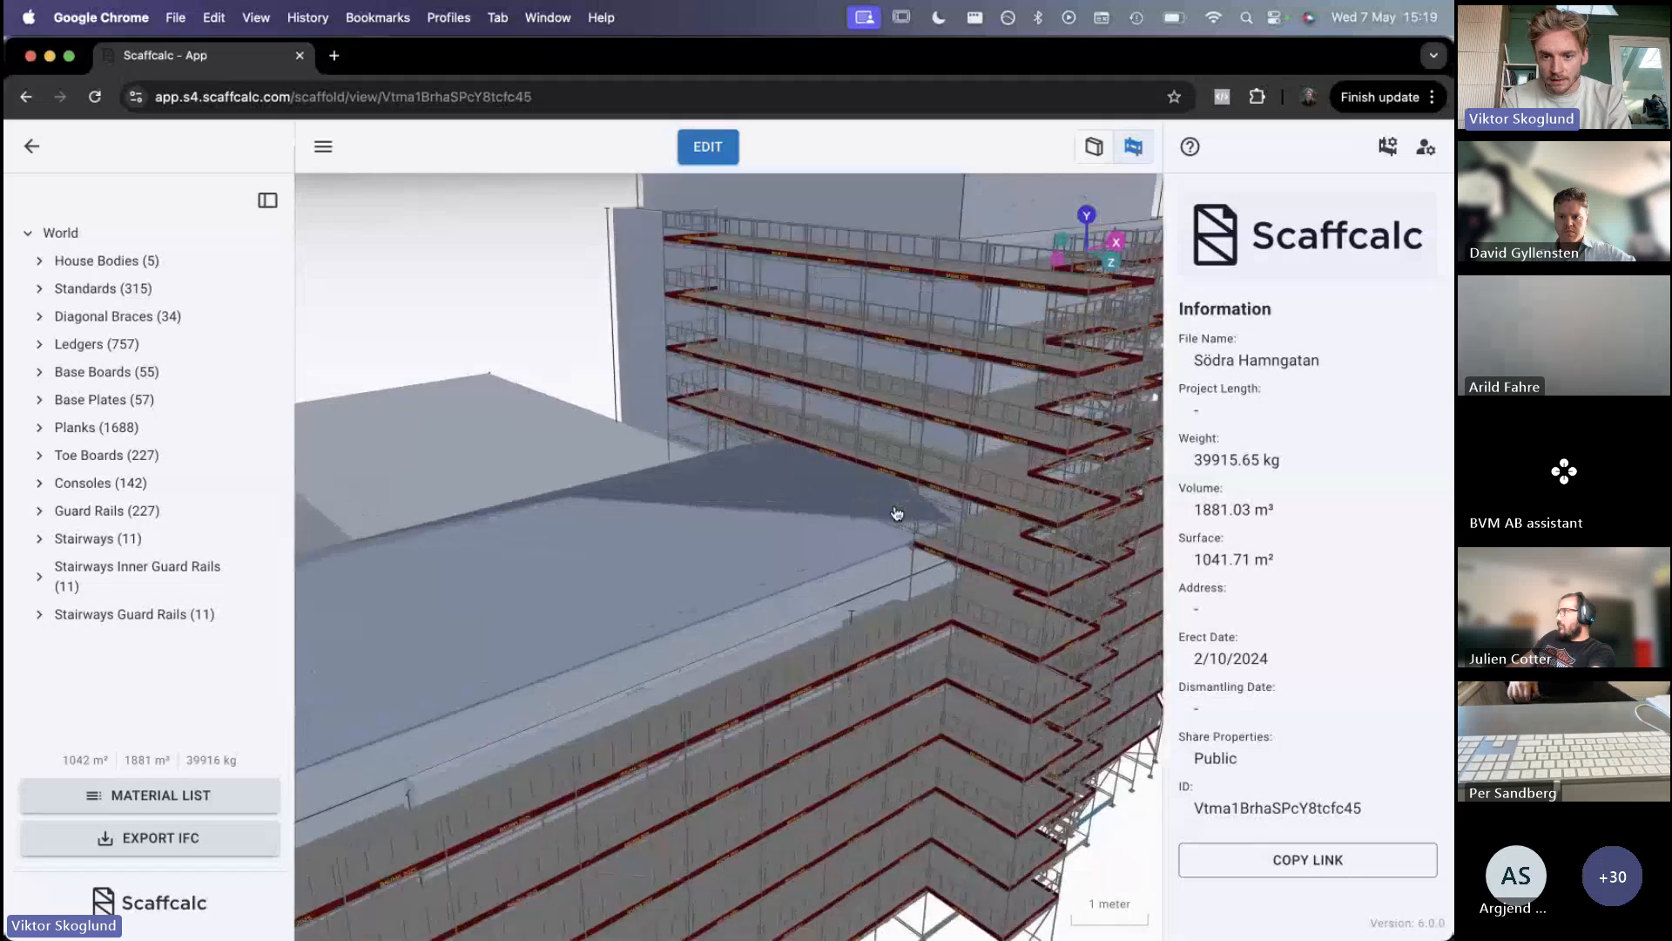
pyautogui.scroll(6, 810, 533)
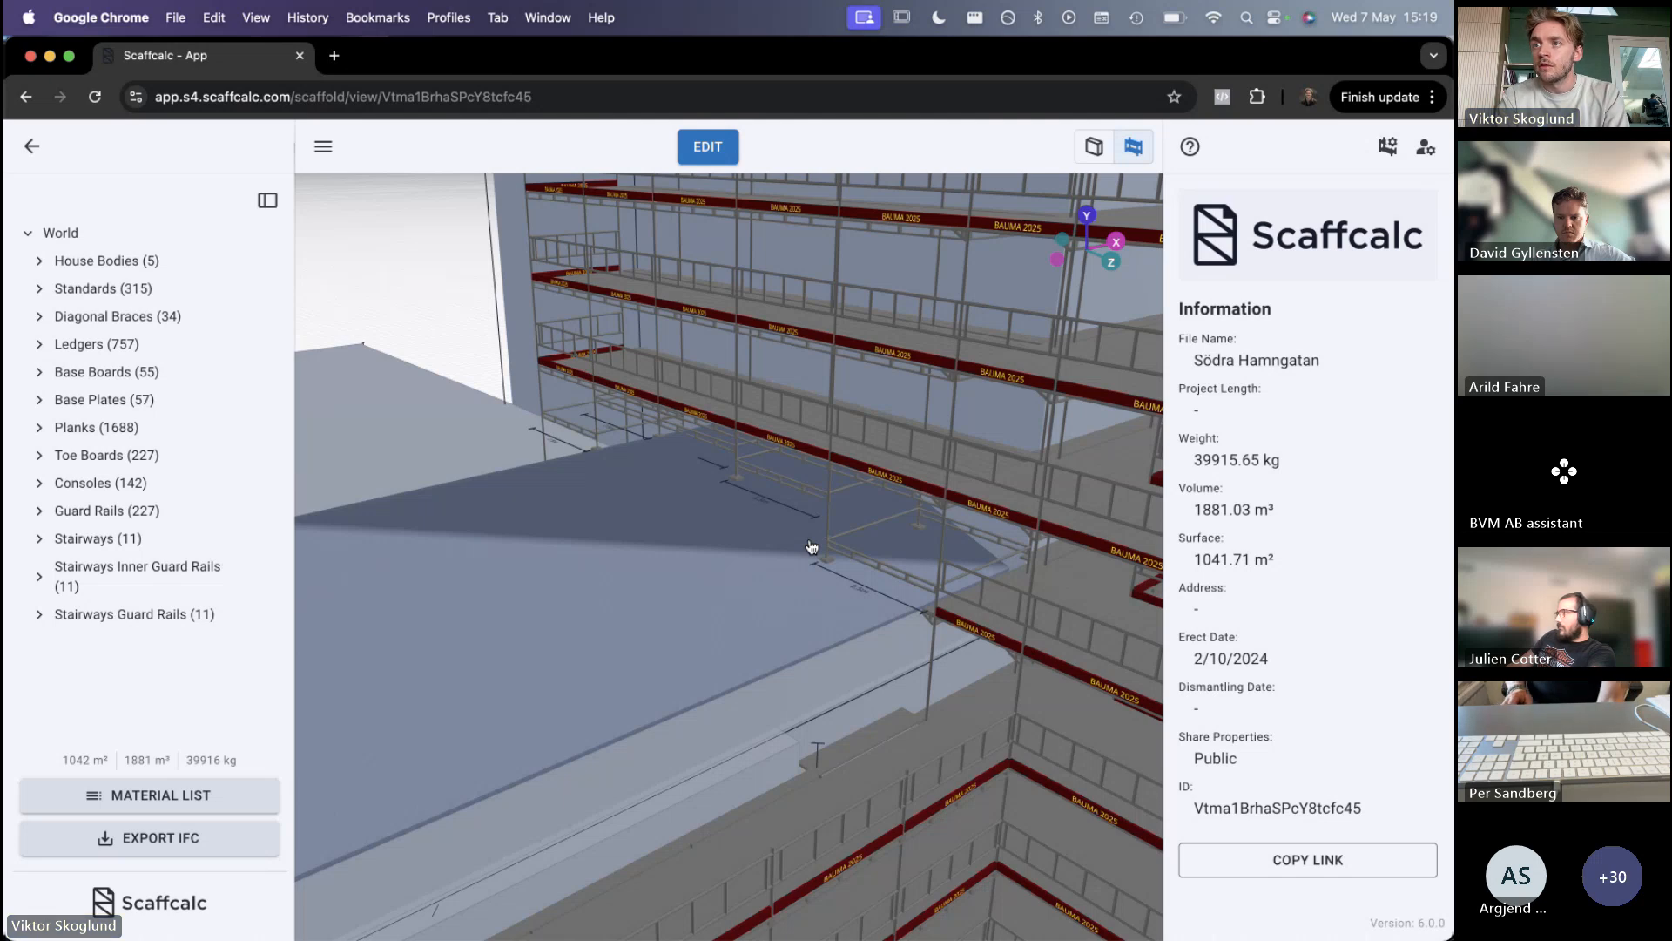
pyautogui.scroll(-10, 812, 547)
pyautogui.moveTo(841, 549); pyautogui.dragTo(892, 551, button='right')
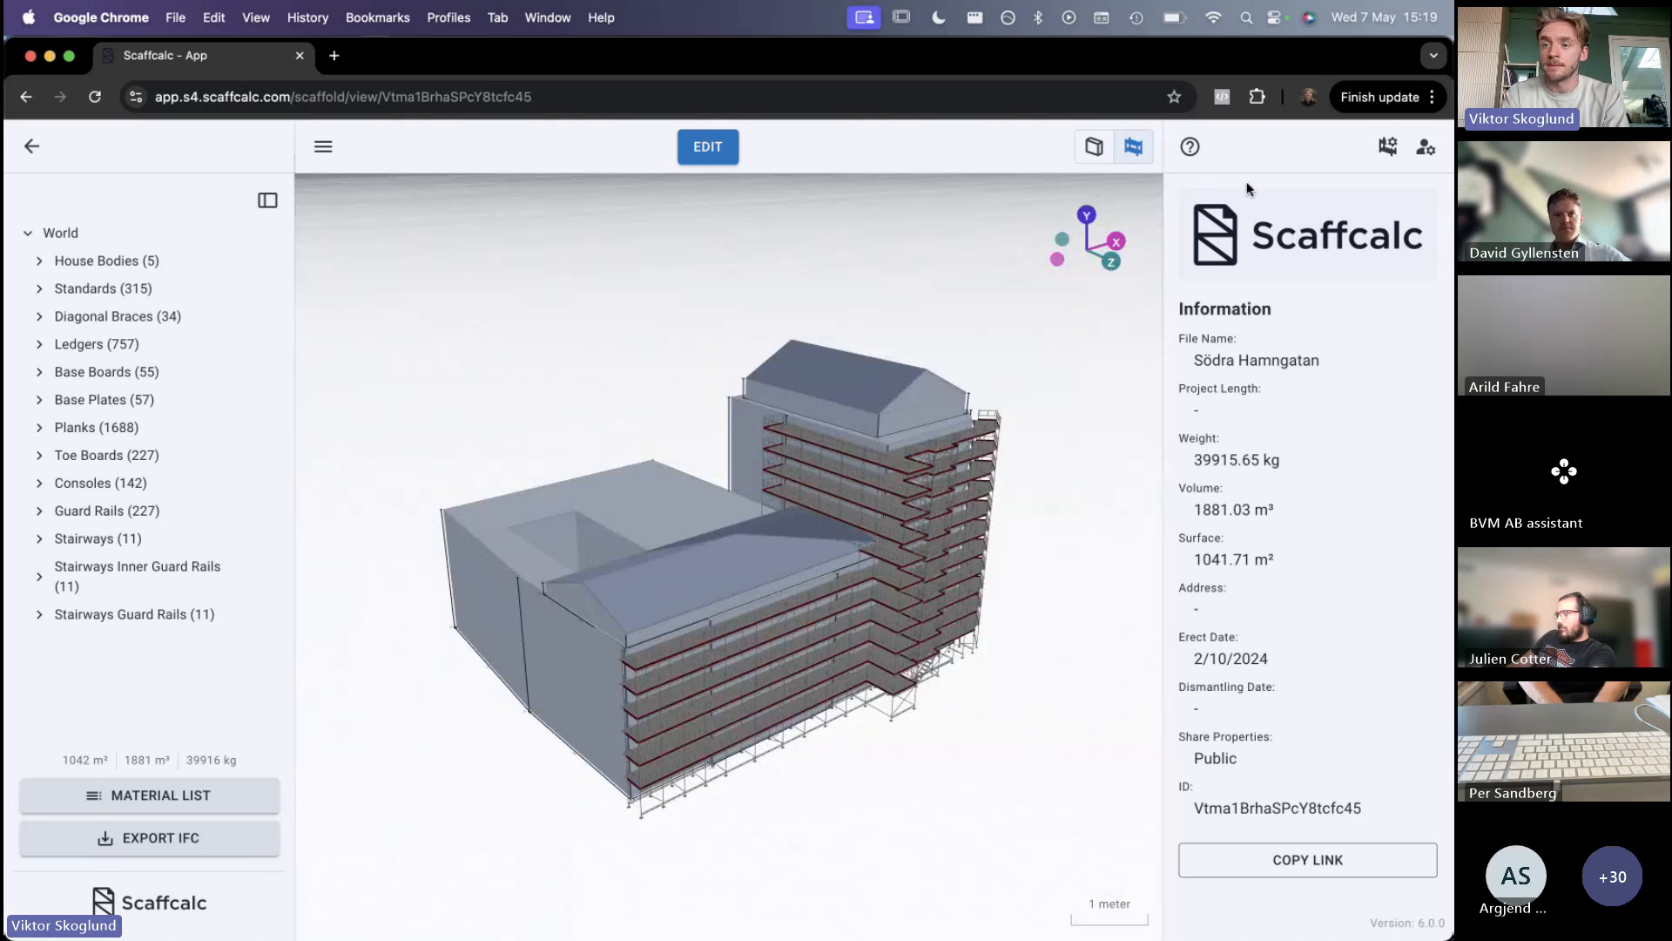
# Check which interface languages the app settings offer and leave the language on English
pyautogui.click(1425, 149)
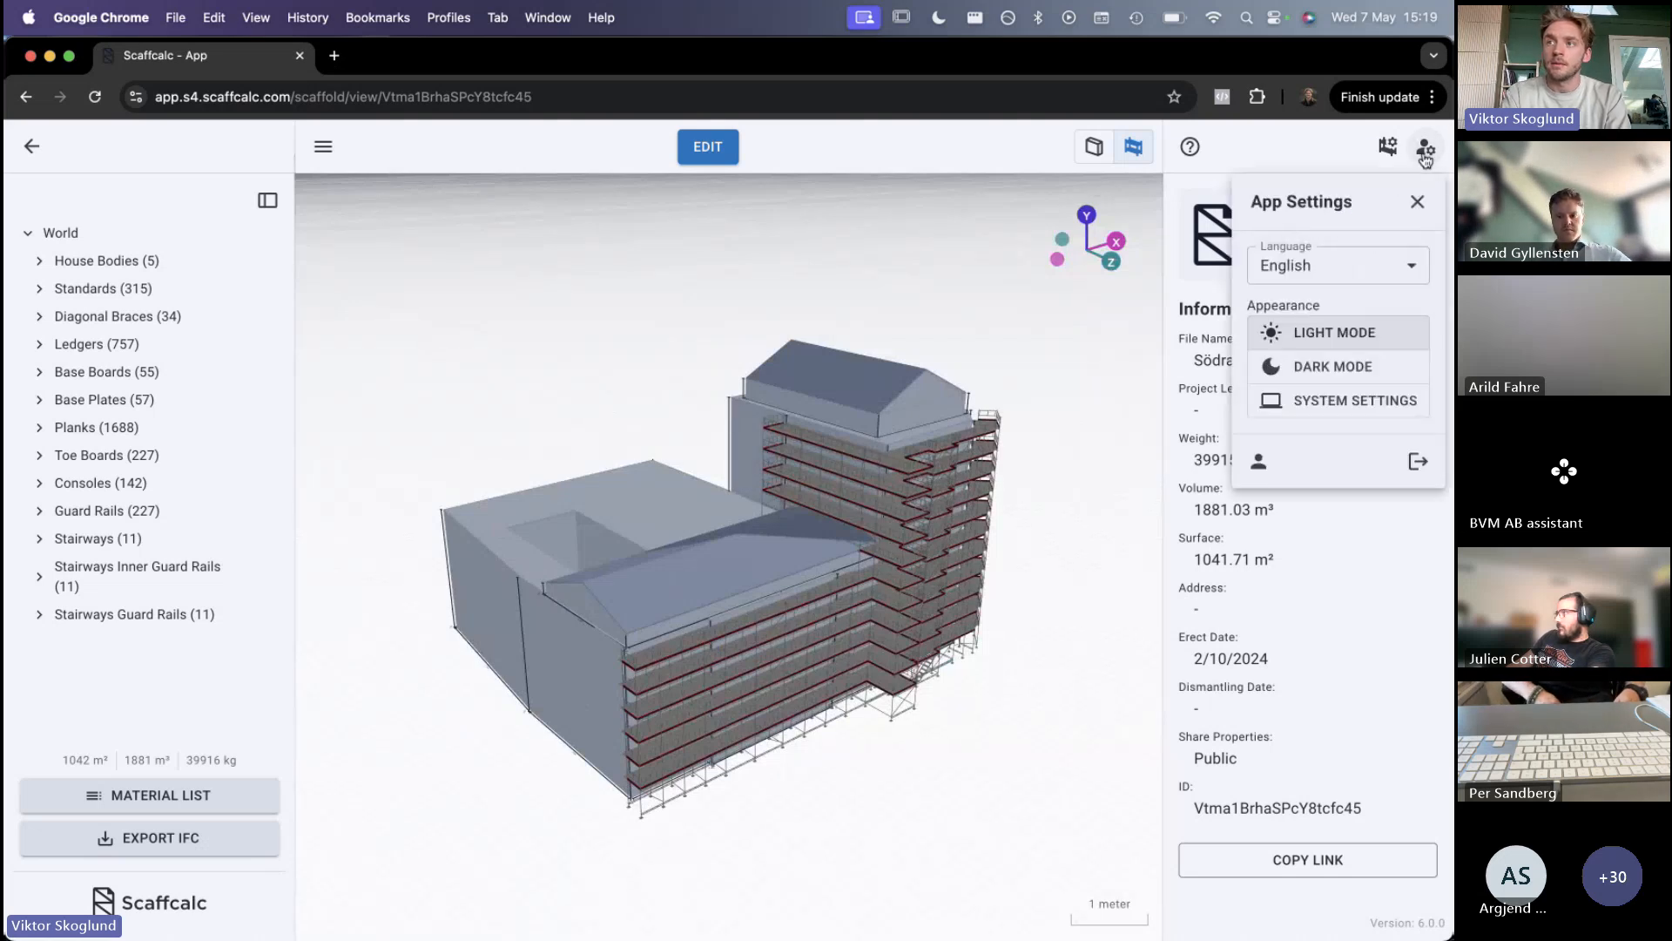
pyautogui.click(1297, 270)
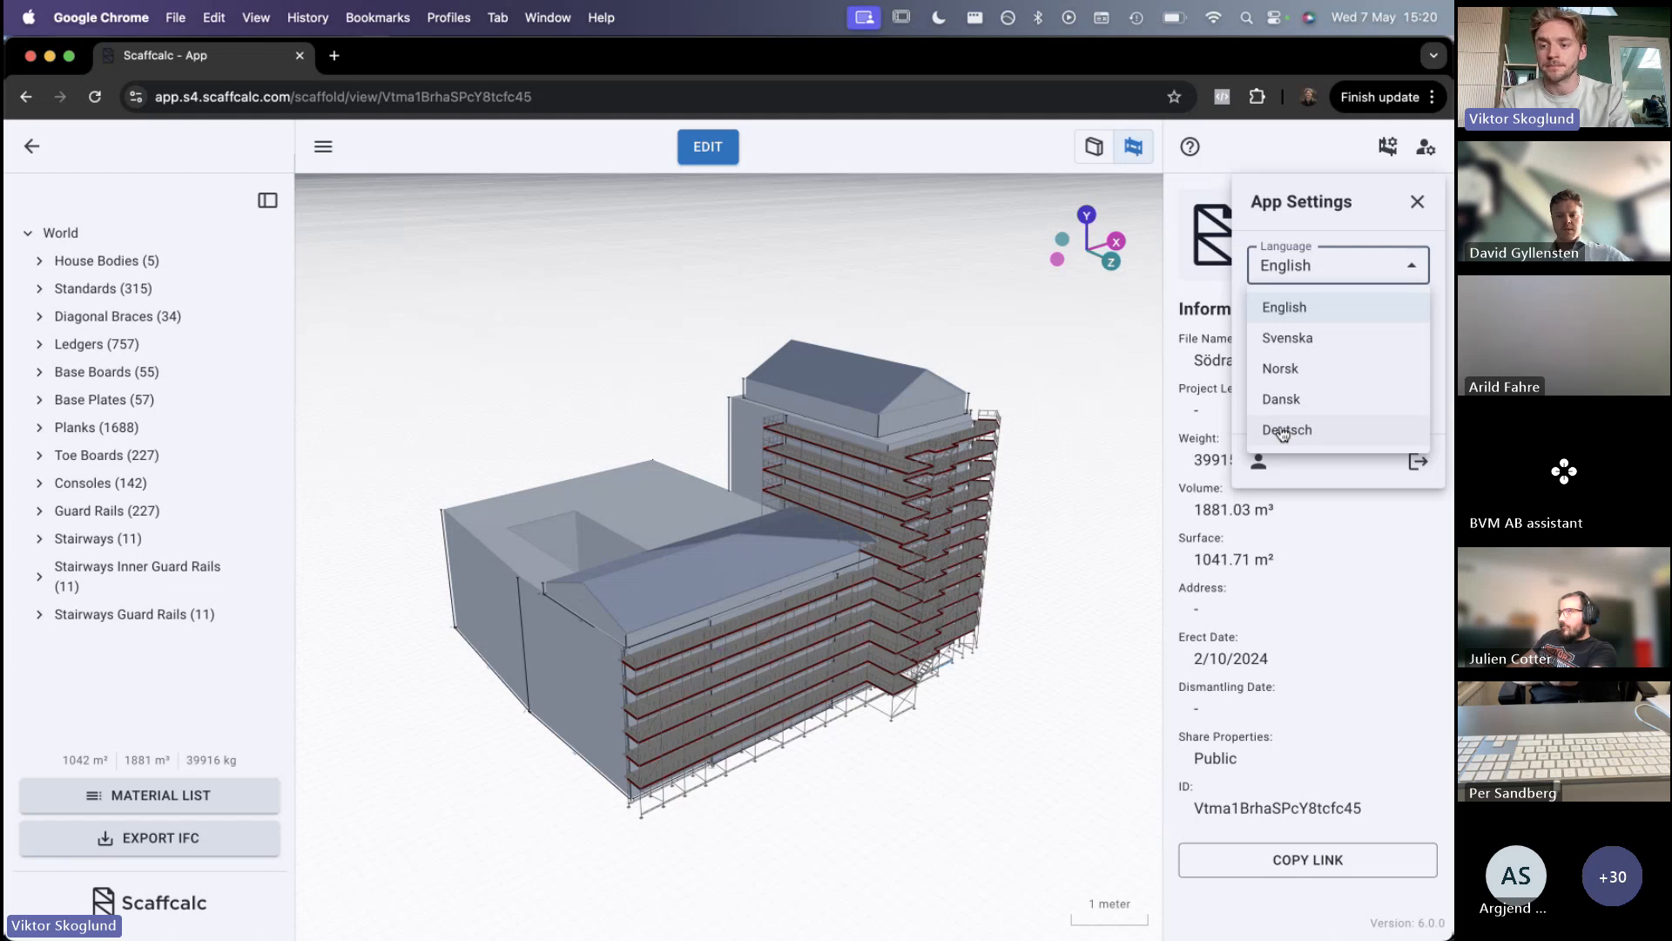
pyautogui.click(1312, 280)
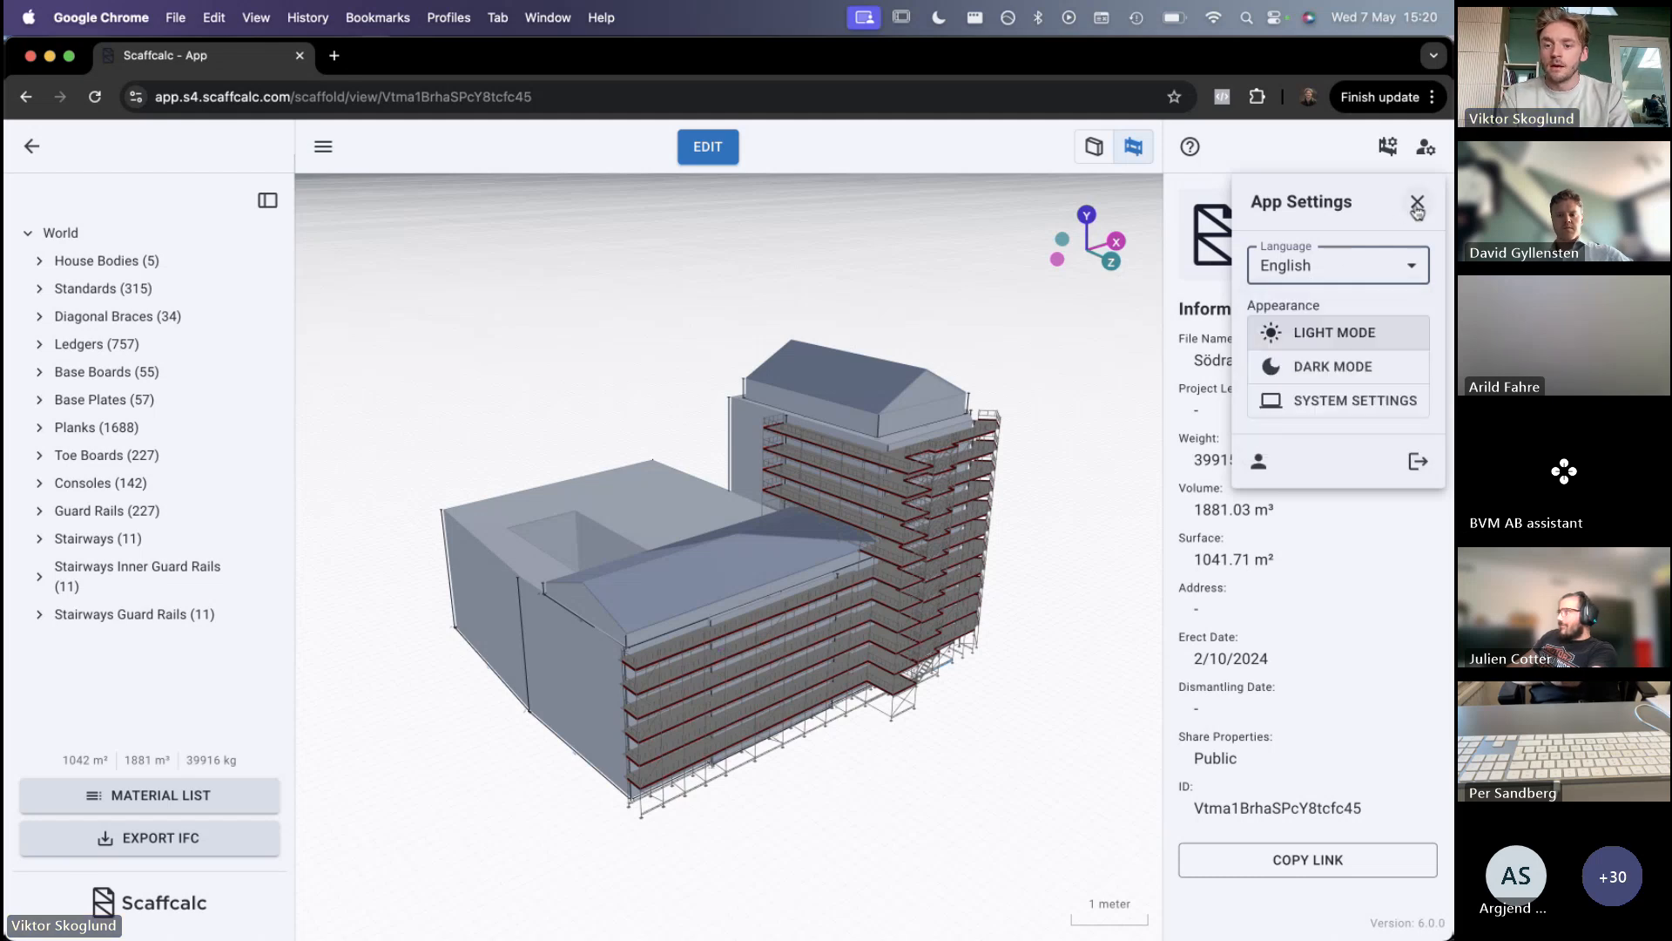
pyautogui.click(1417, 206)
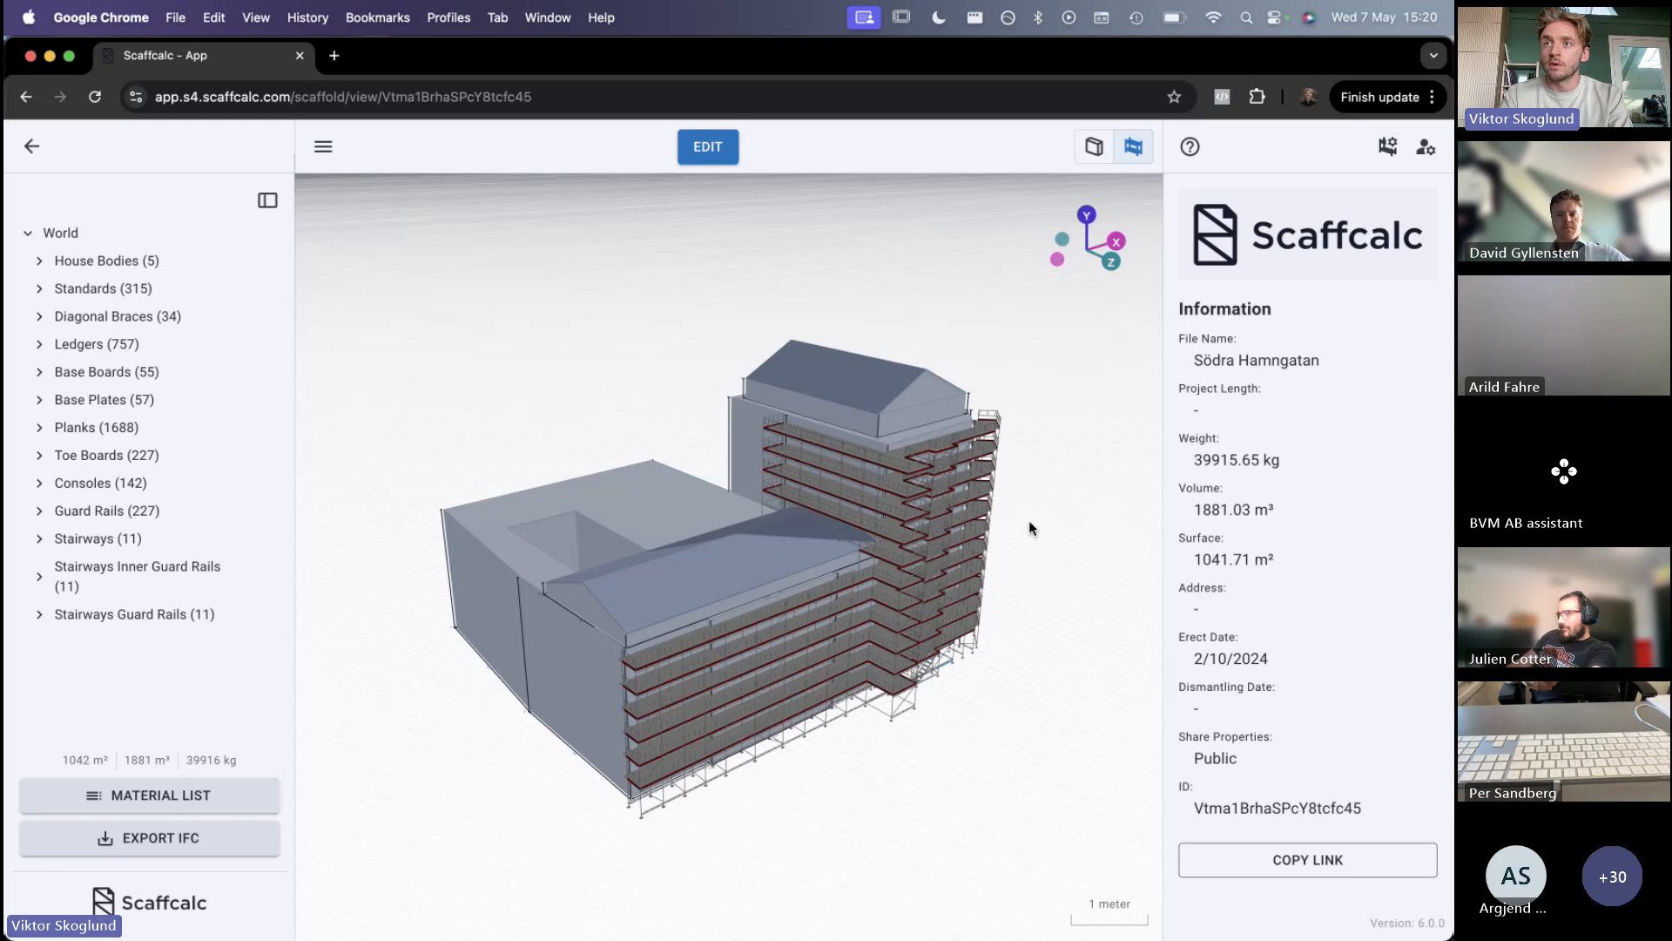
# Examine the Södra Hamngatan scaffold up close from the lower building's gable end
pyautogui.moveTo(802, 679); pyautogui.dragTo(903, 690)
pyautogui.scroll(10, 903, 691)
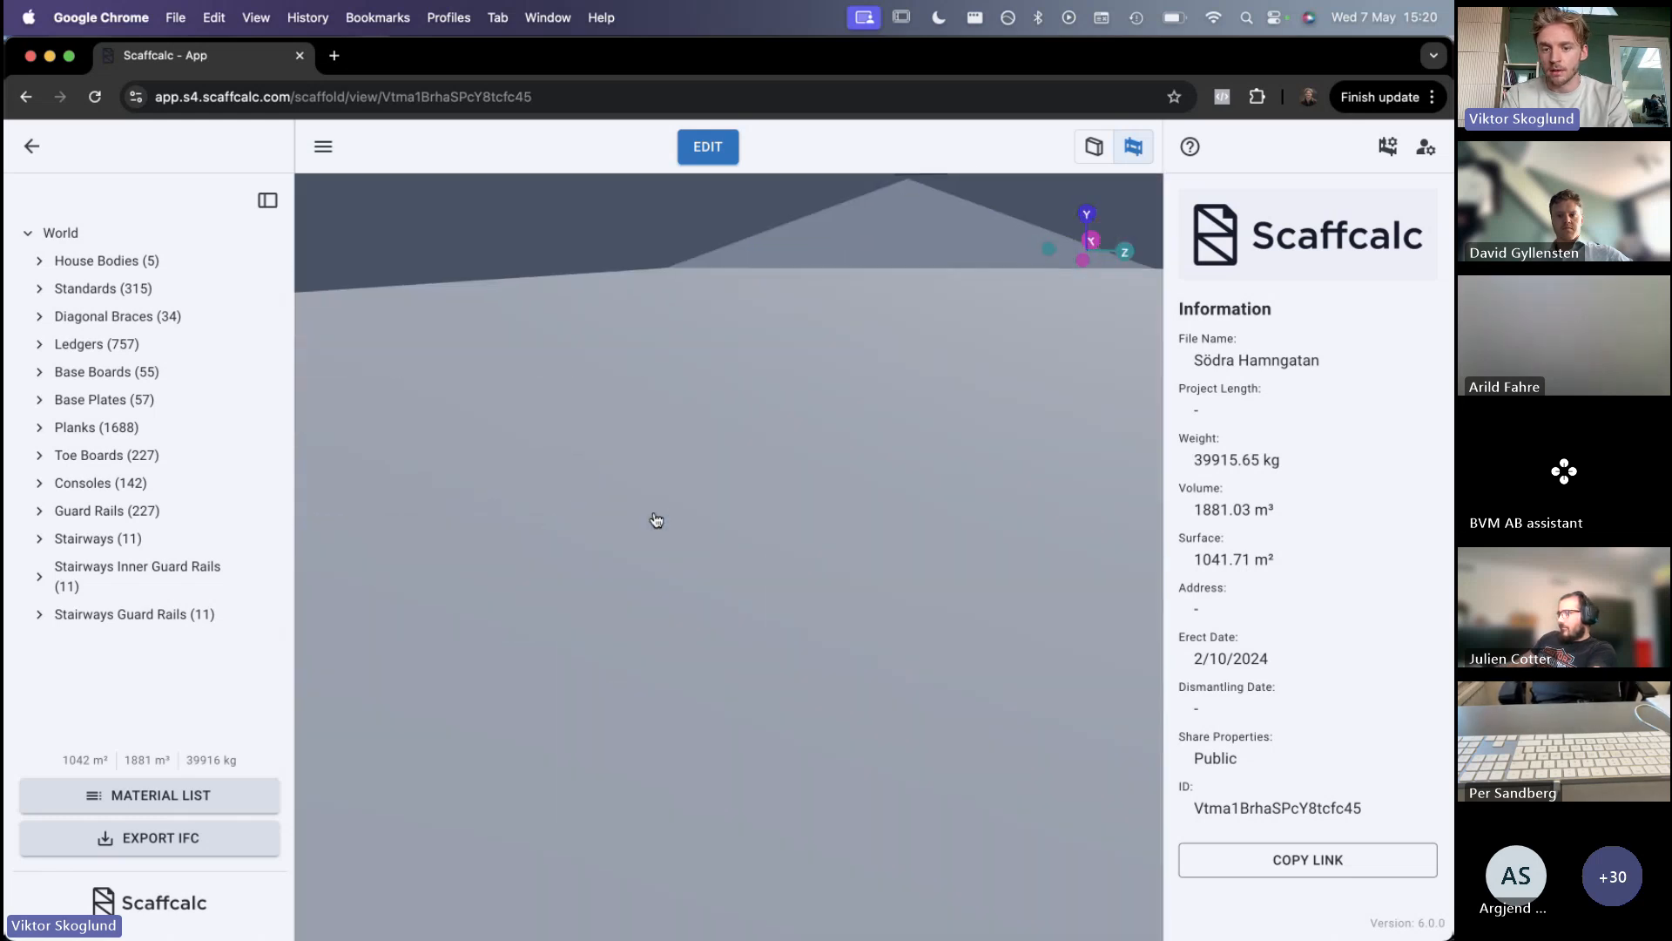
pyautogui.scroll(-10, 657, 519)
pyautogui.scroll(5, 732, 533)
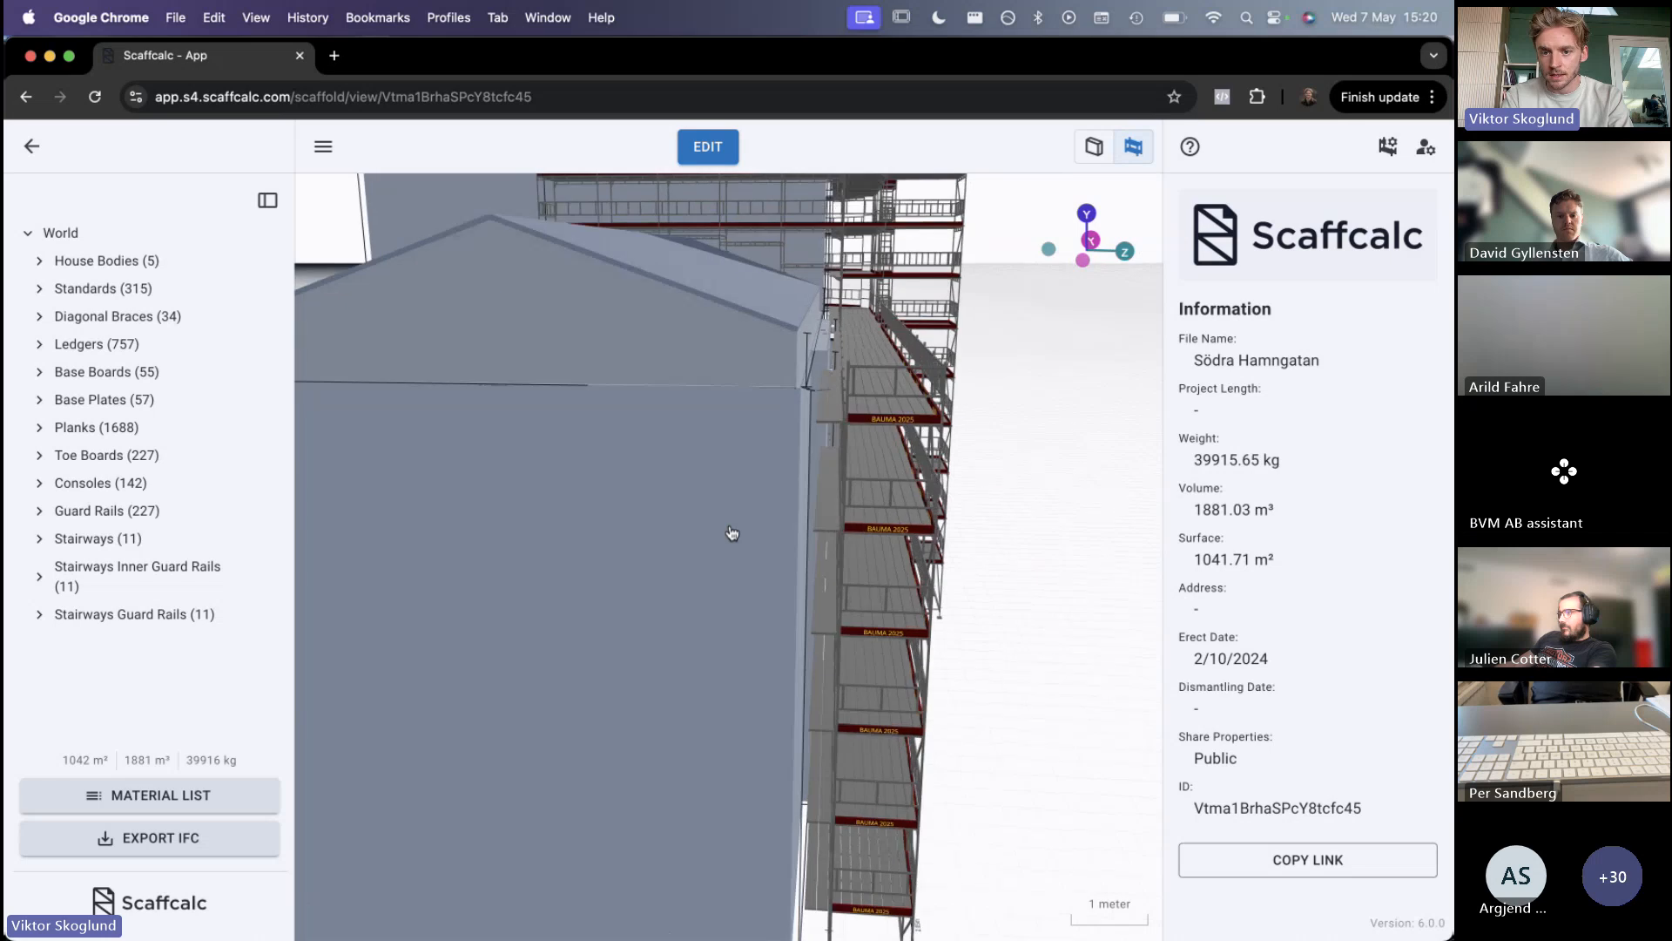
# Create a new scaffold project and place one MJ Gerüst Combi bay, 2.57 m long and 0.73 m wide, with a 10 m max beam level
pyautogui.click(32, 148)
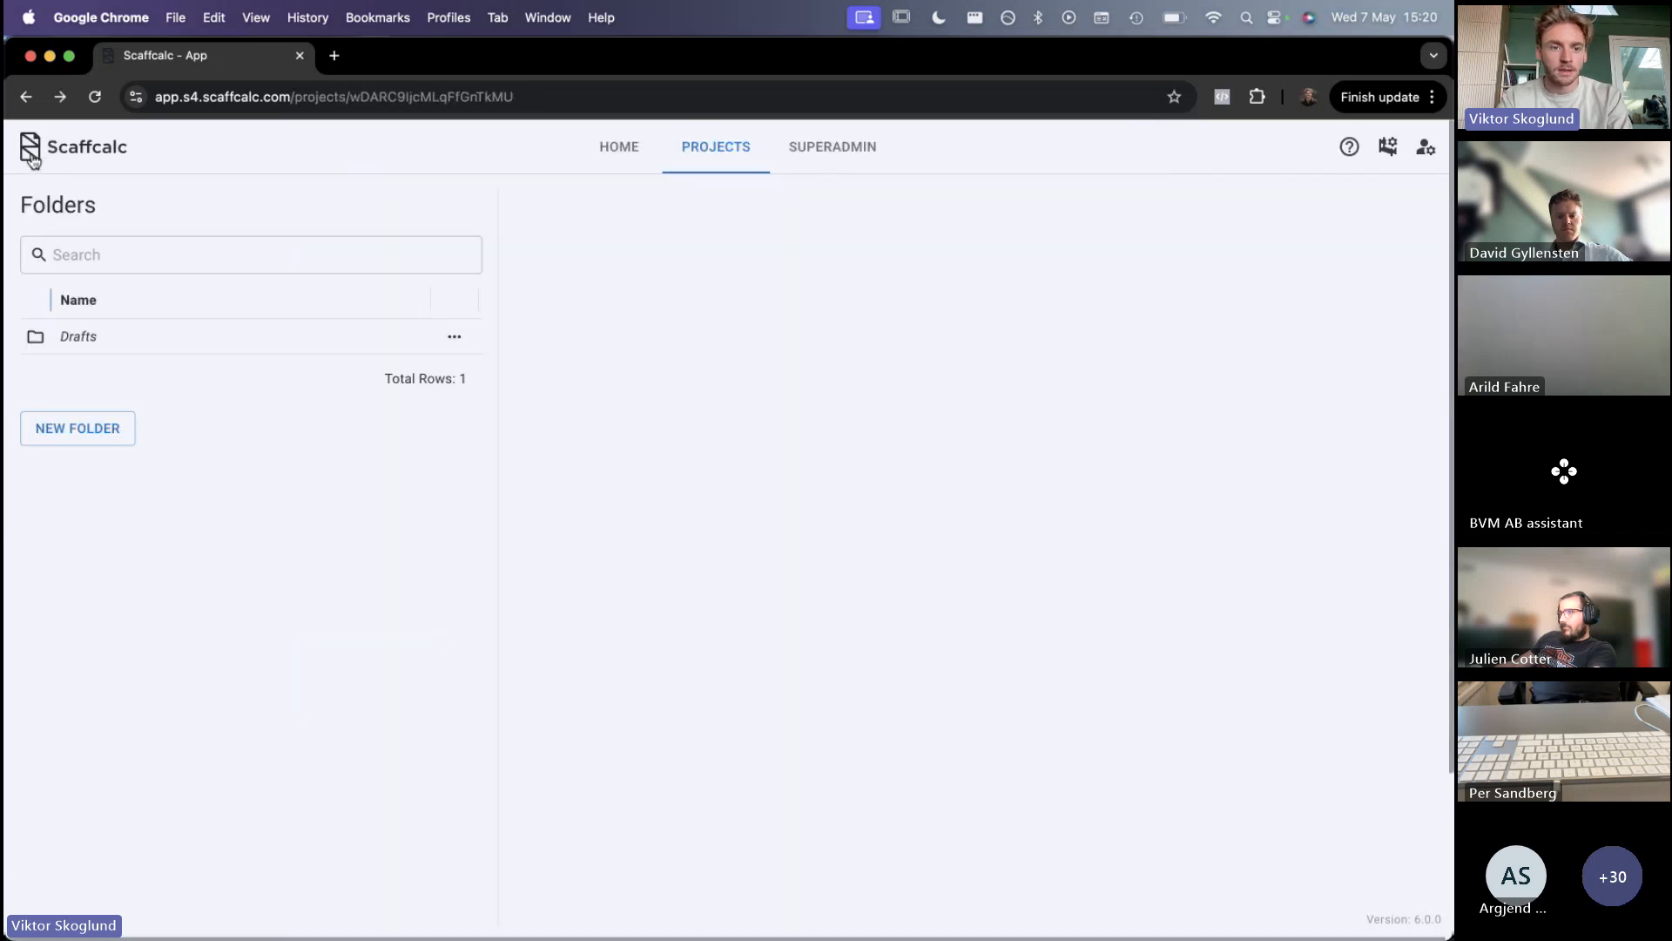
pyautogui.click(627, 165)
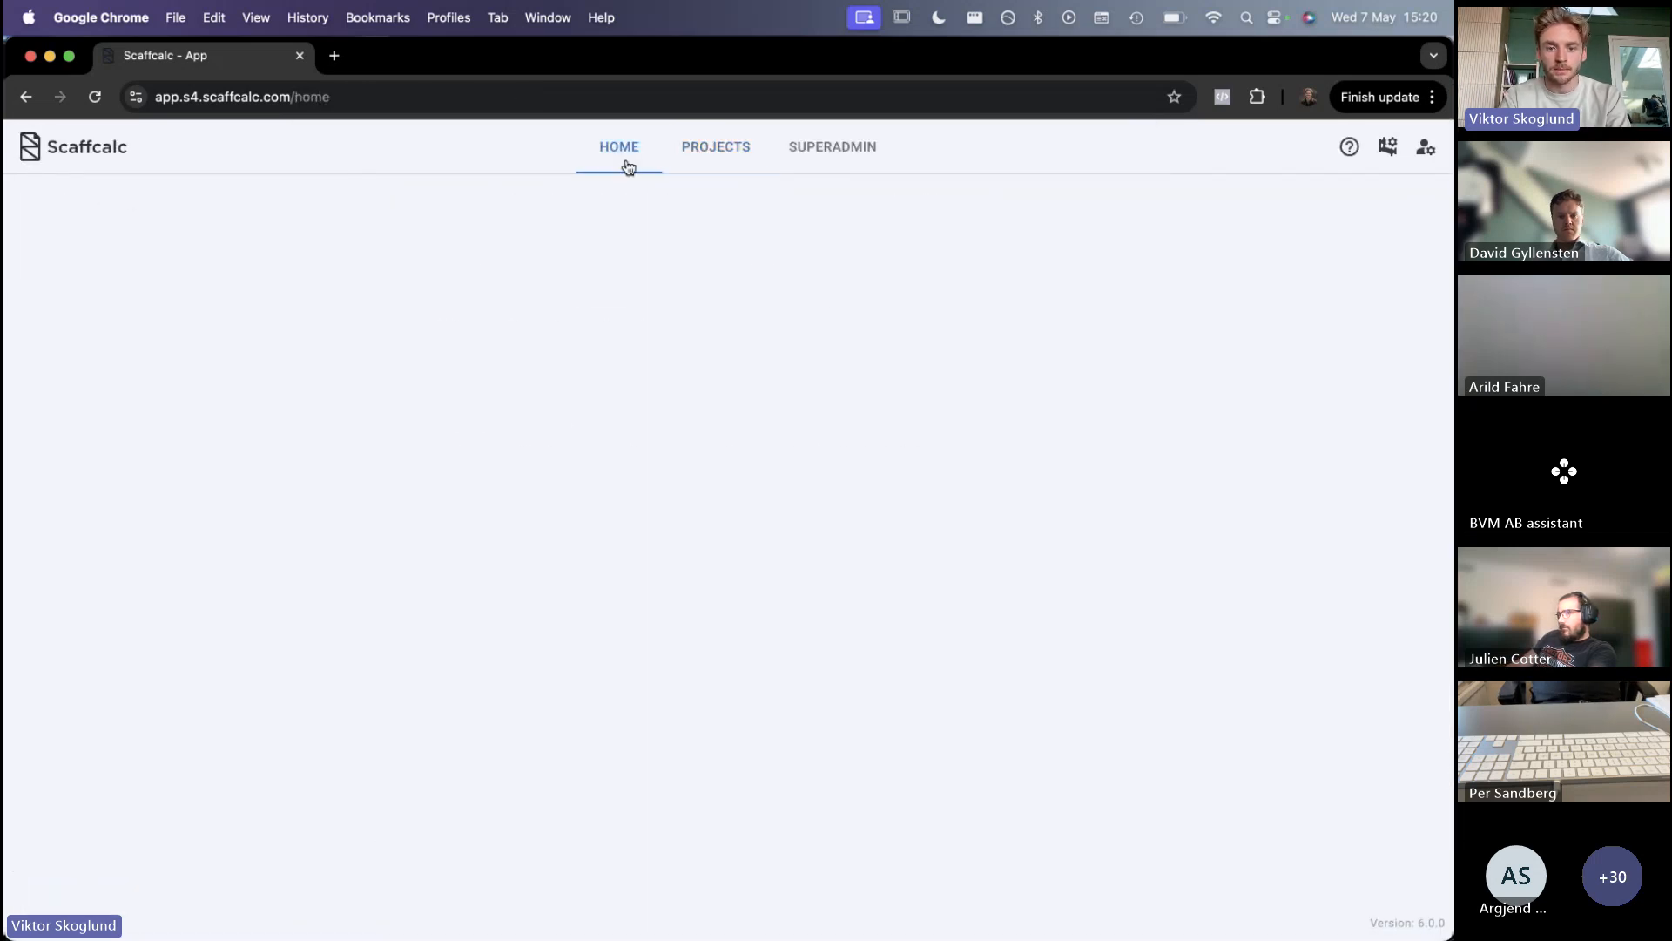
pyautogui.click(714, 649)
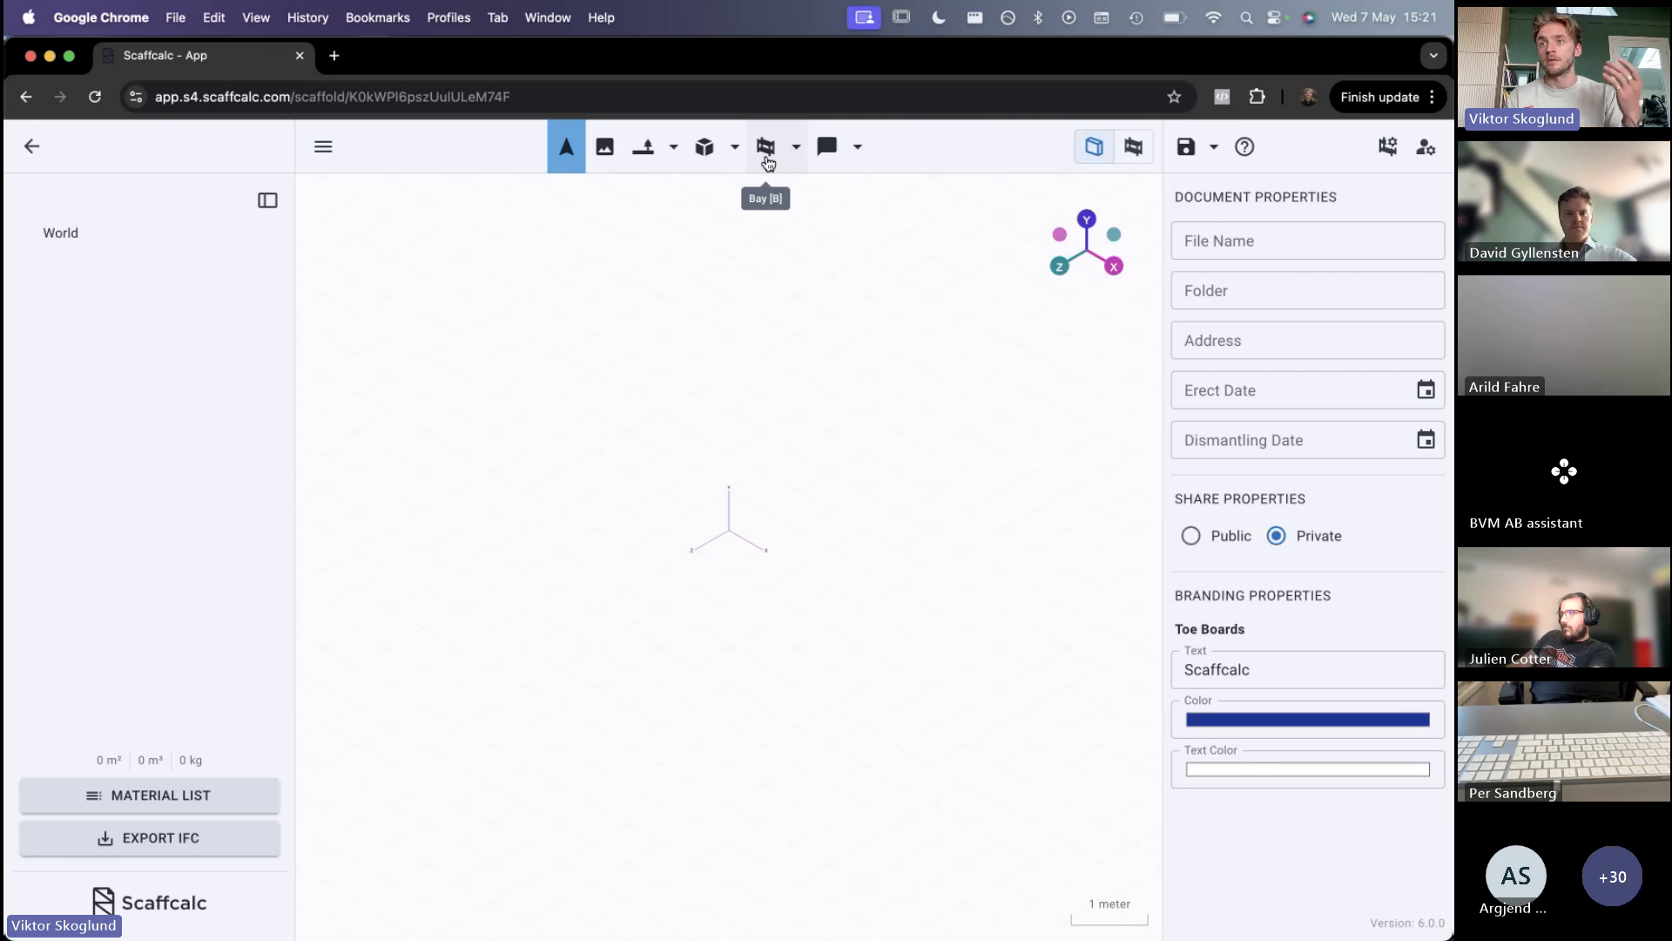
pyautogui.click(766, 148)
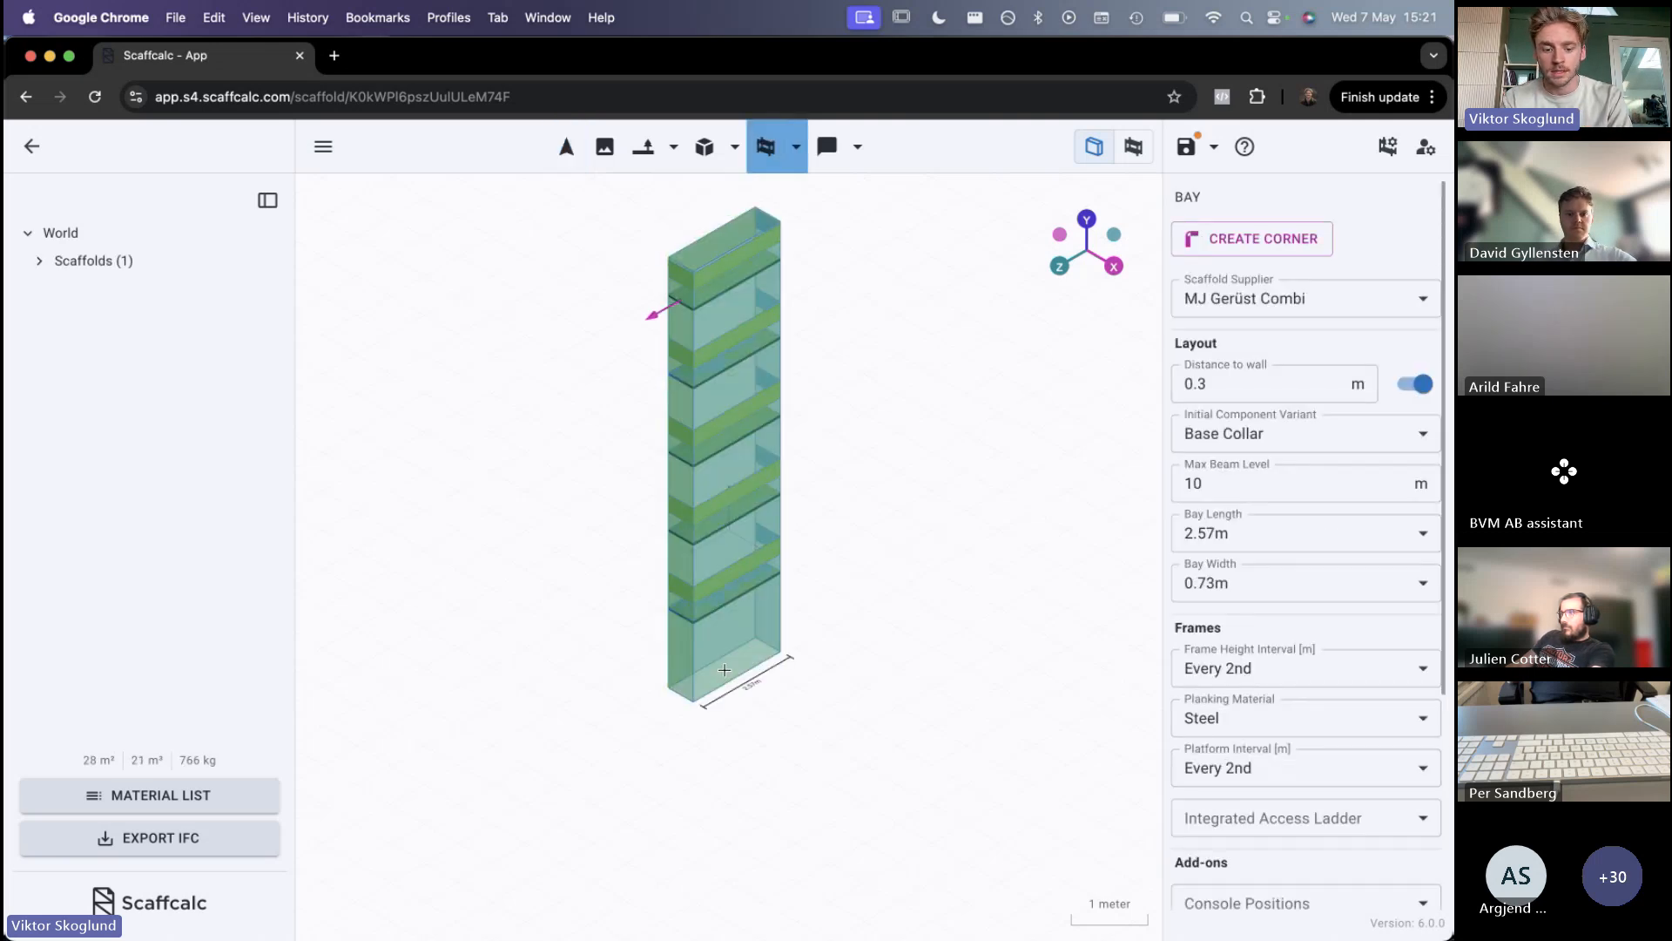
pyautogui.click(723, 670)
# Show the bay as detailed scaffold components and review its material list
pyautogui.click(1133, 146)
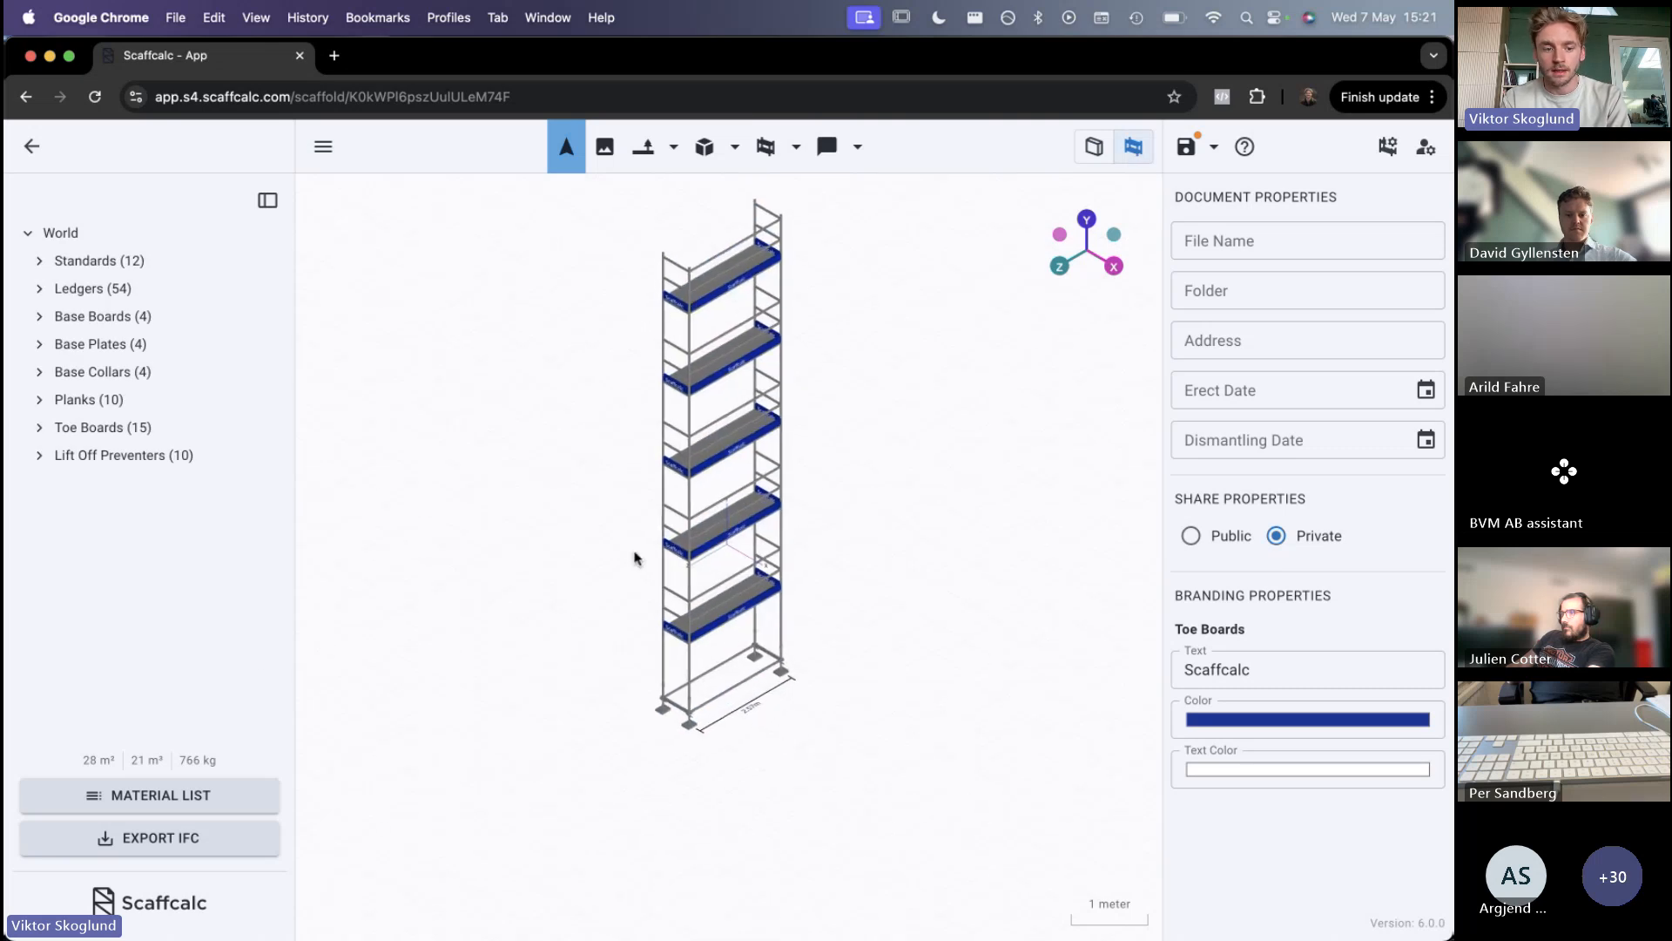
pyautogui.click(126, 809)
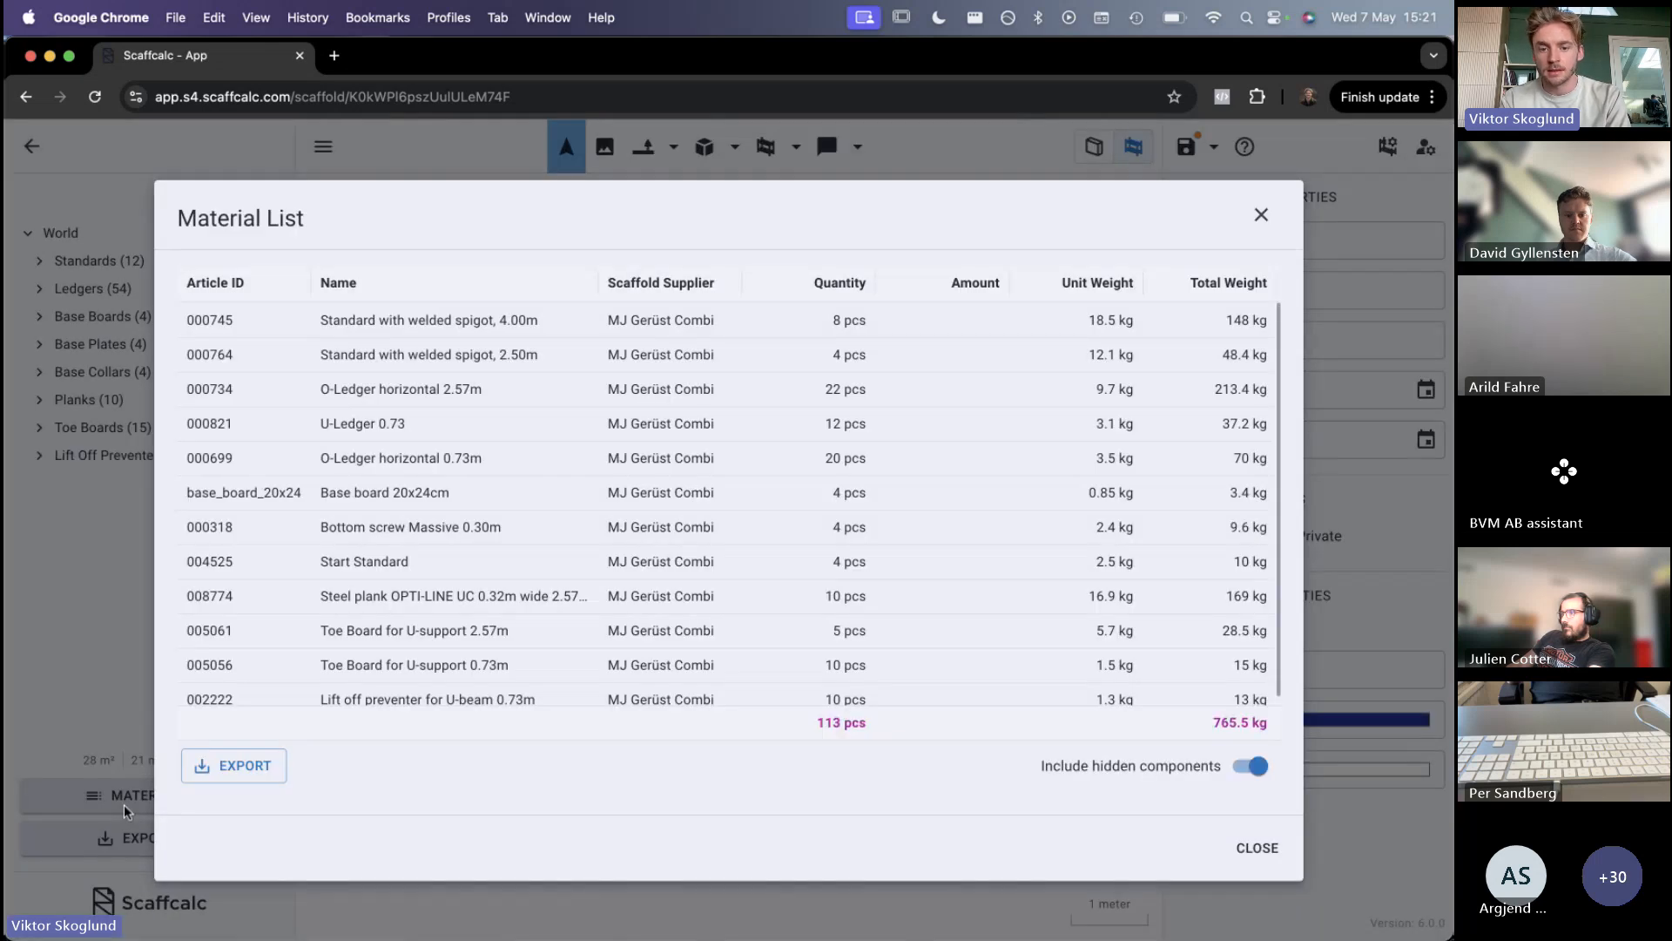
pyautogui.click(1260, 214)
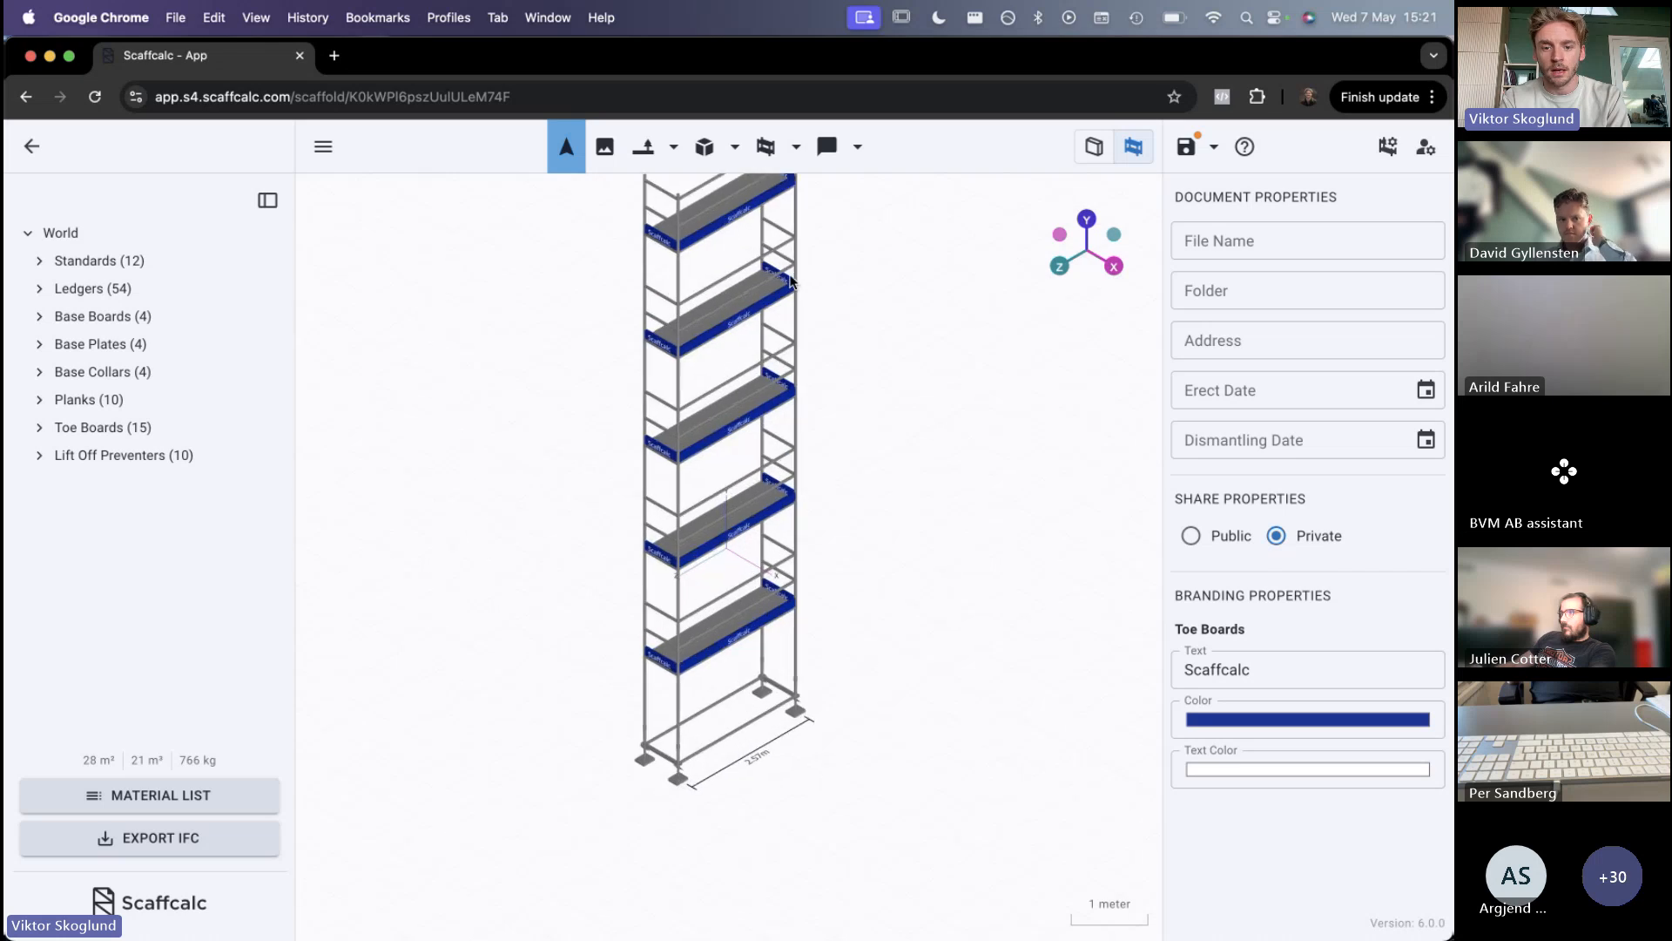
# Delete the two 0.73 m guard rails at the near short end of the bay's top platform
pyautogui.scroll(3, 640, 421)
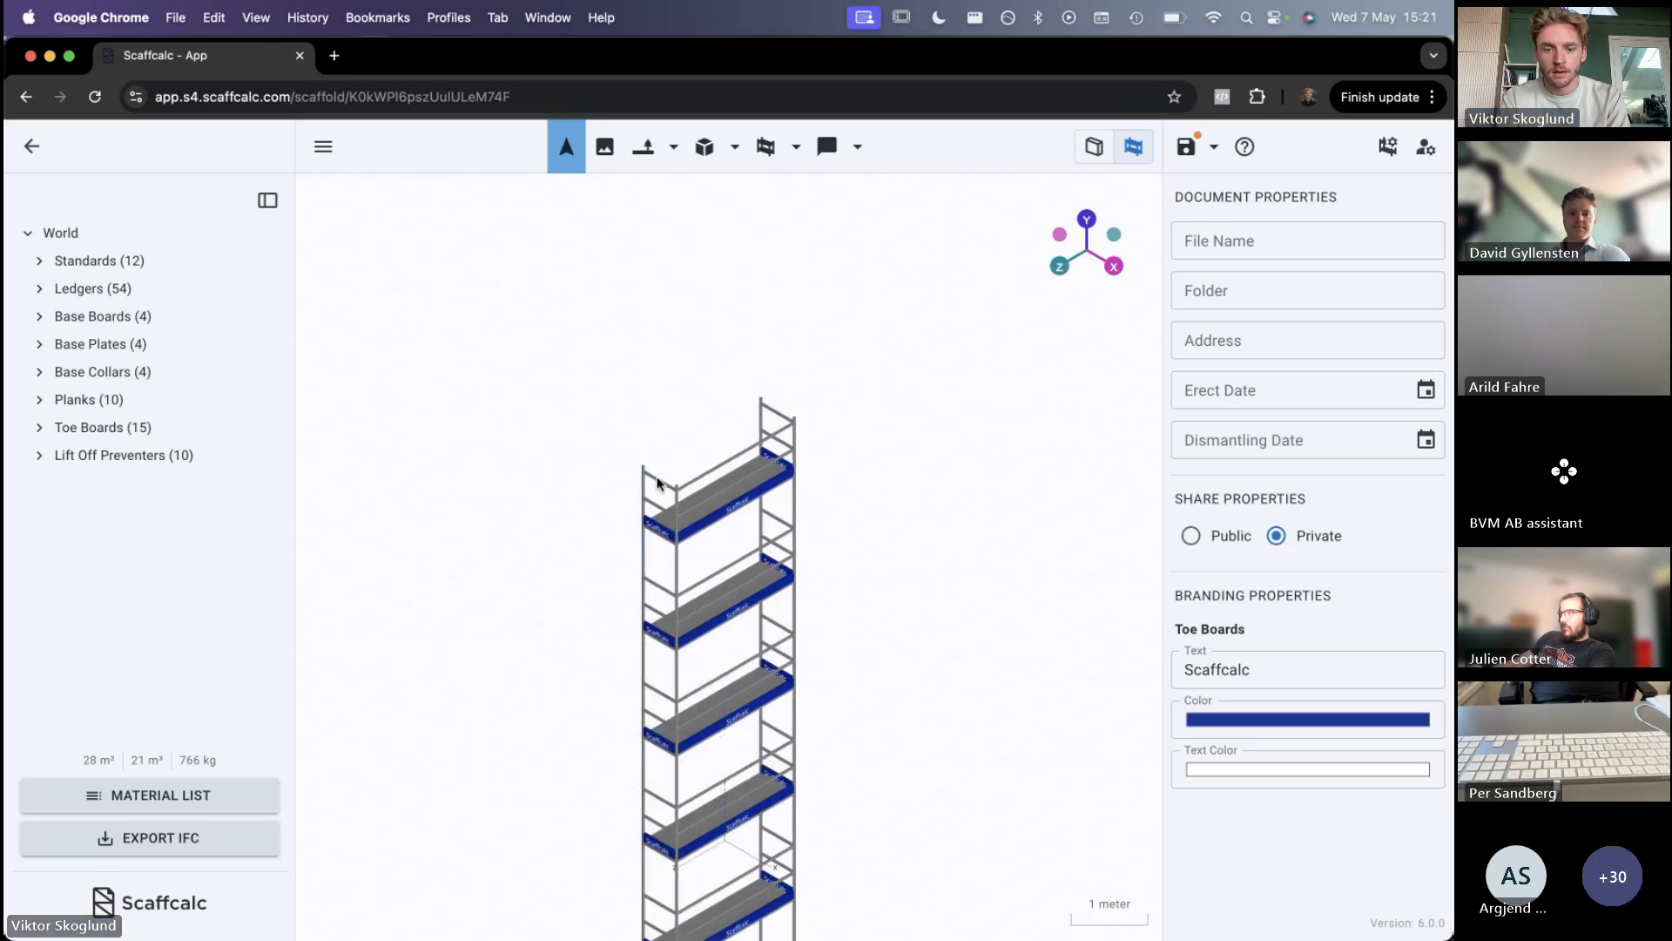
pyautogui.click(657, 488)
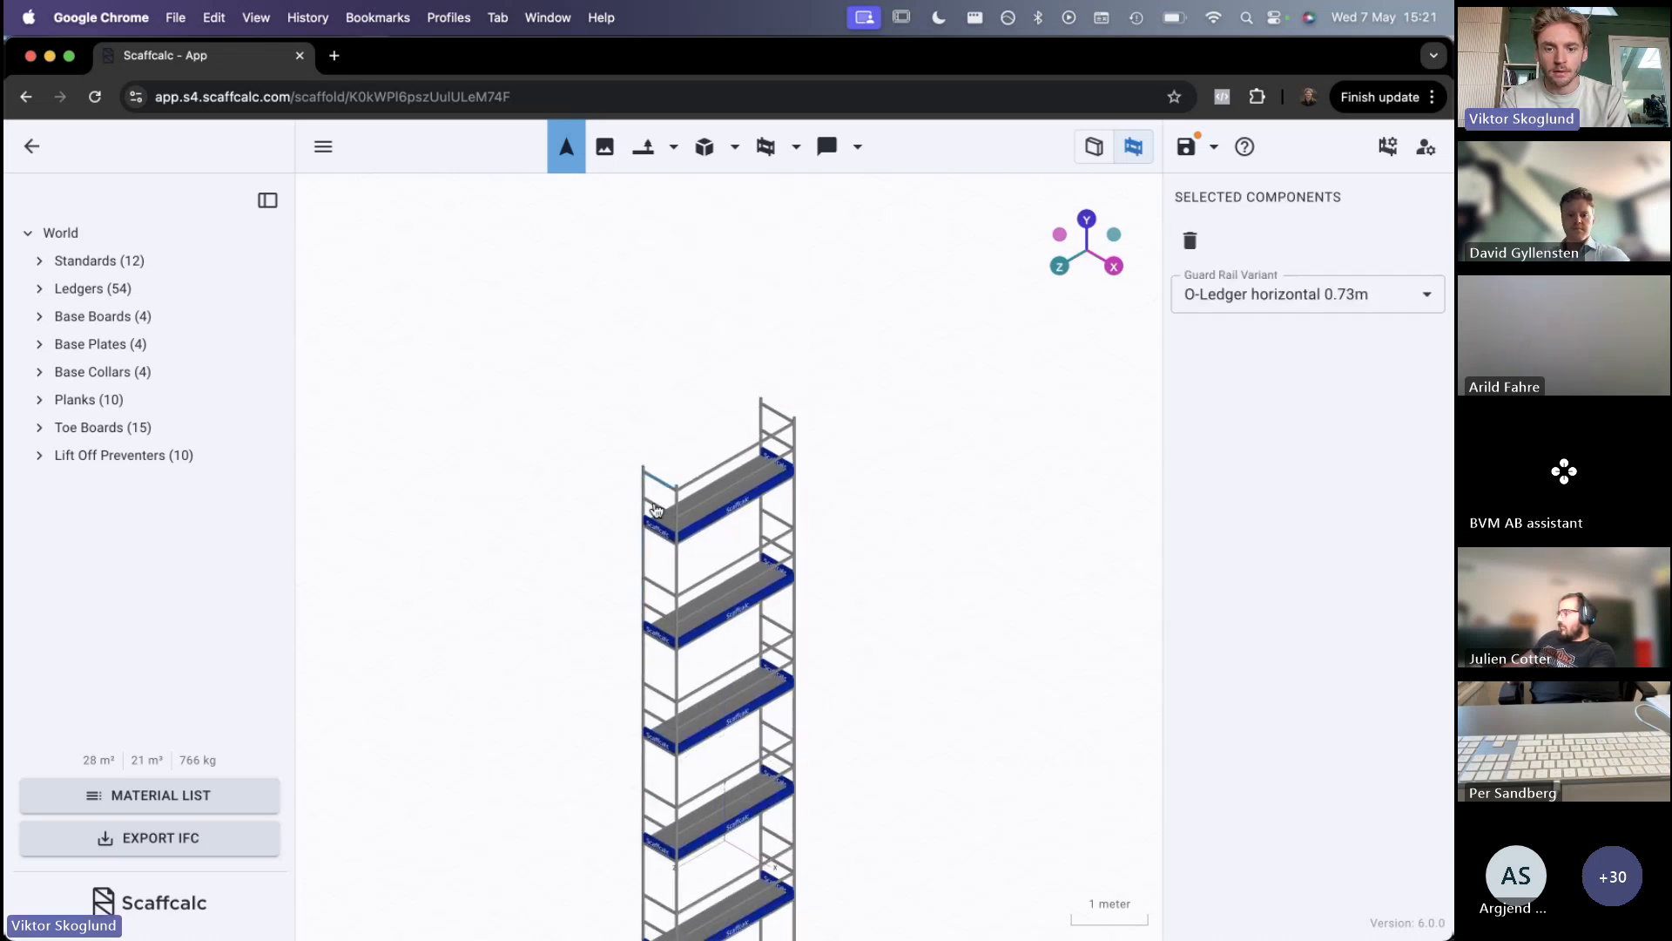
pyautogui.press('Delete')
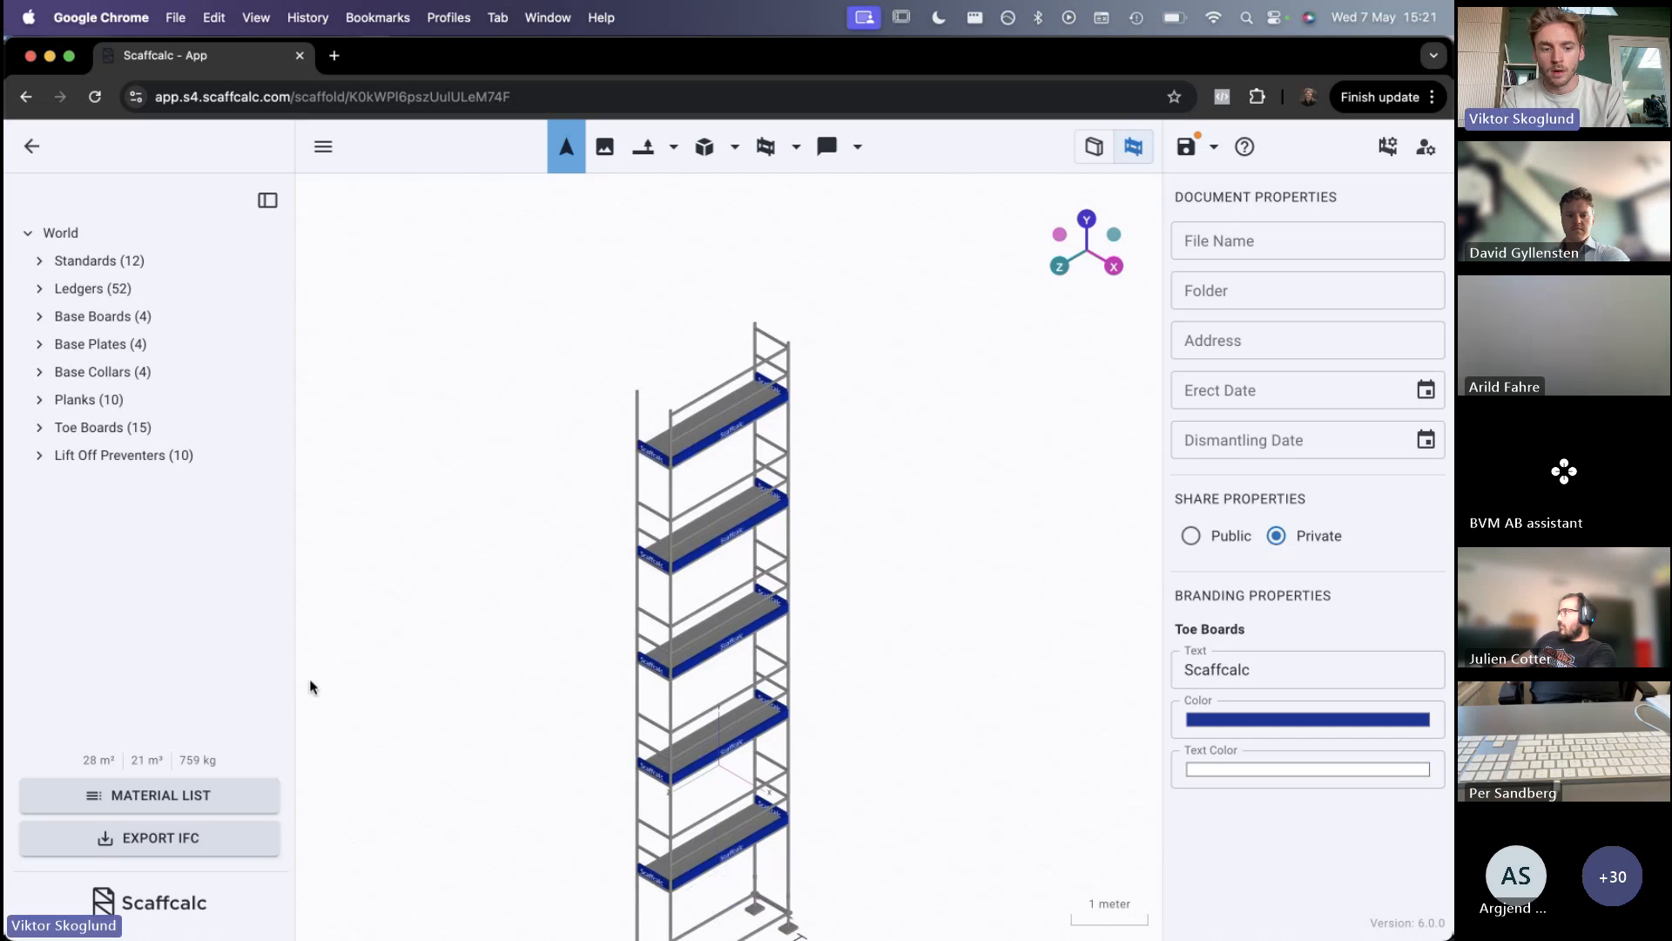
# Review the bay's material list and its available export formats
pyautogui.click(193, 790)
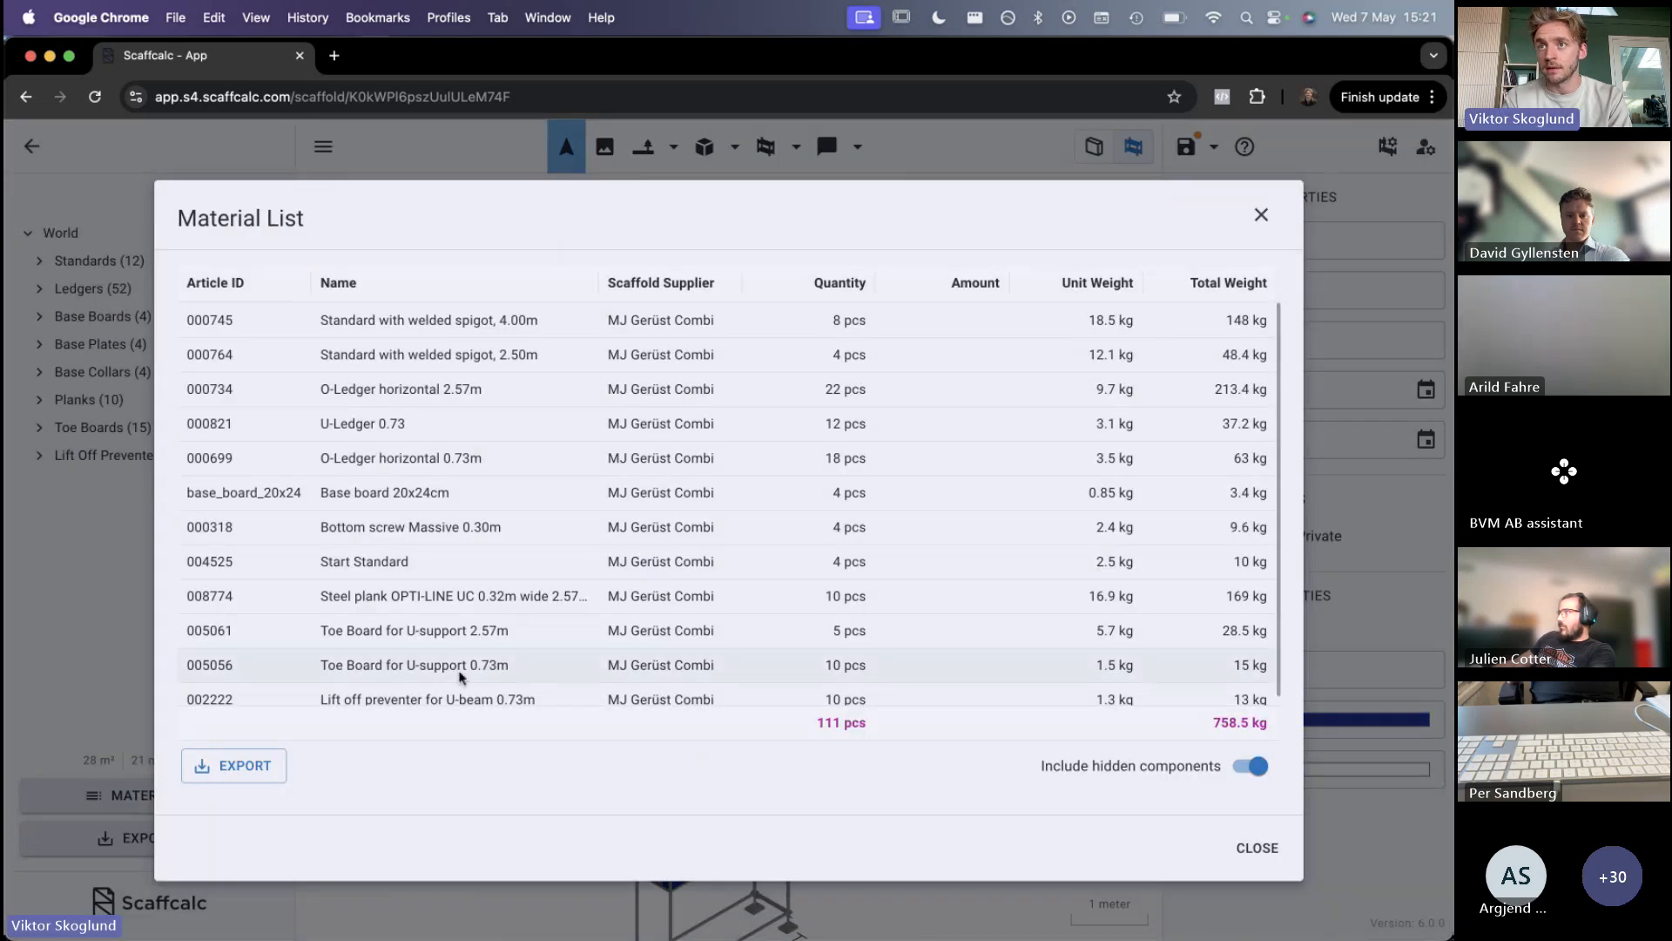
pyautogui.click(1262, 214)
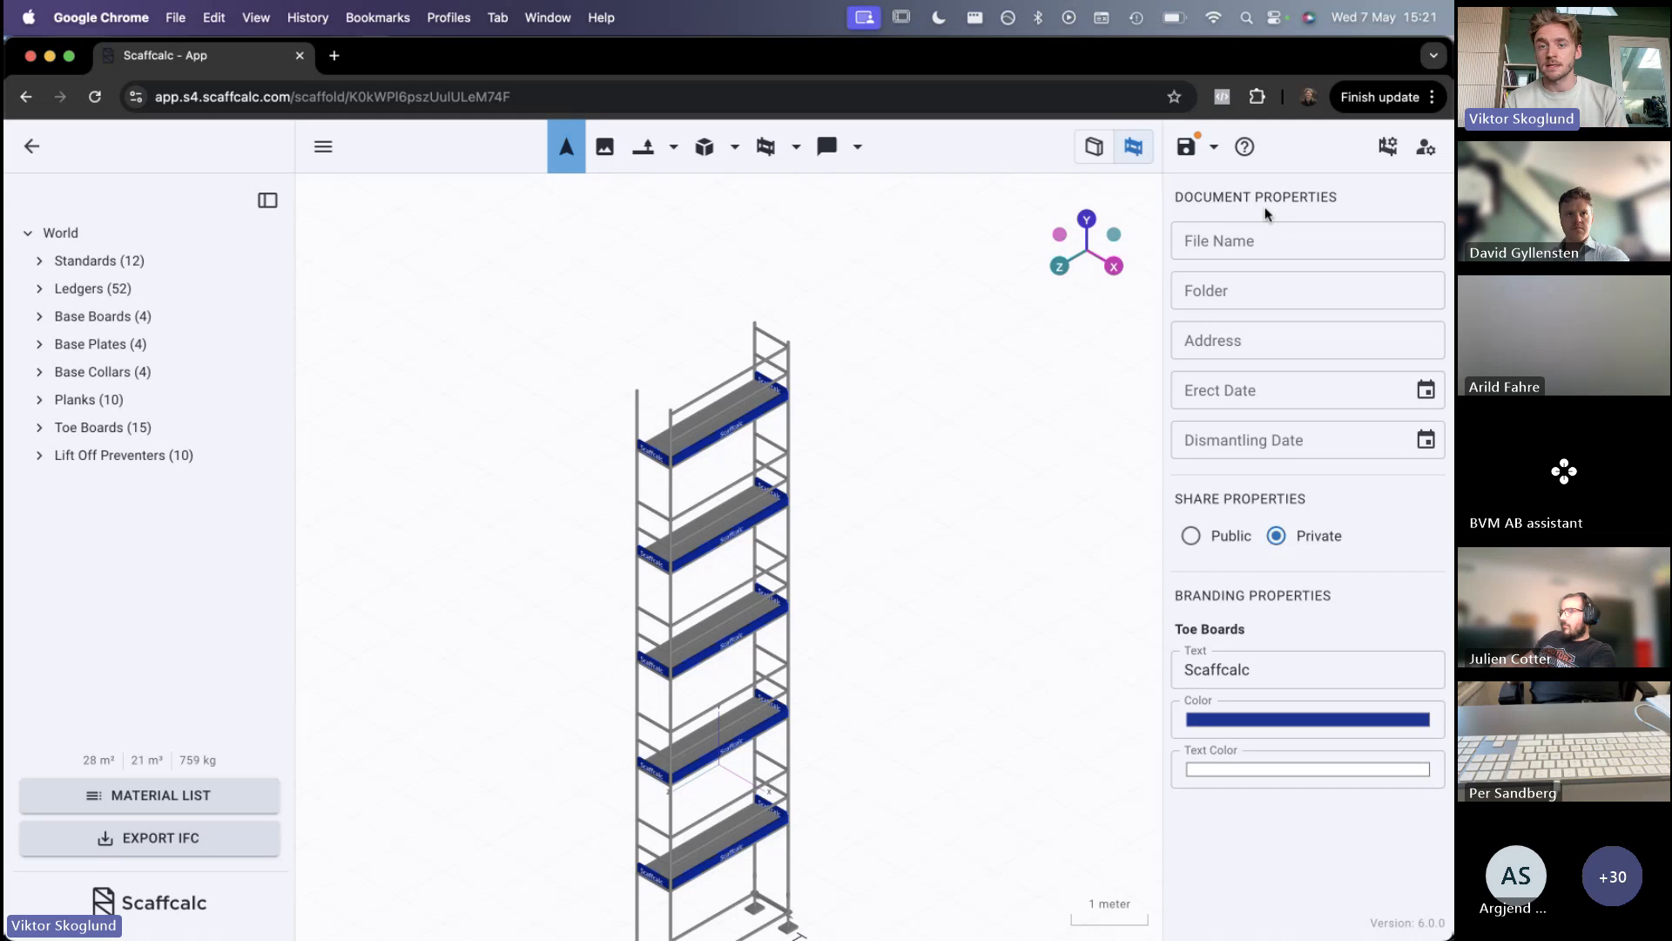
pyautogui.click(189, 812)
pyautogui.click(230, 766)
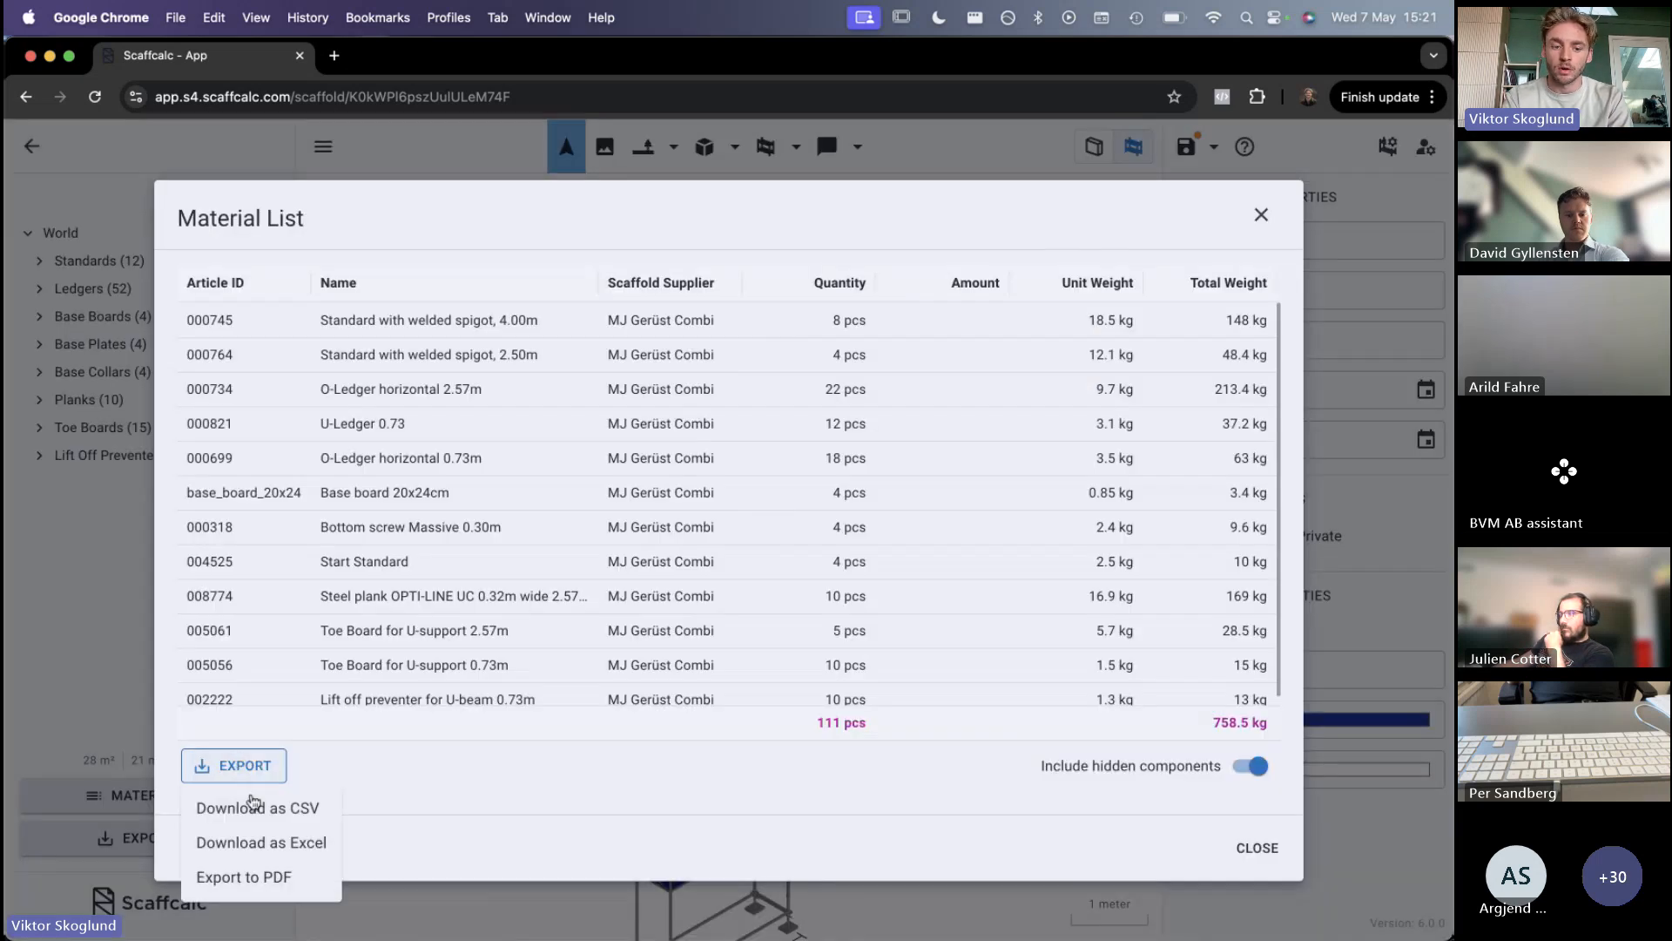
pyautogui.click(455, 818)
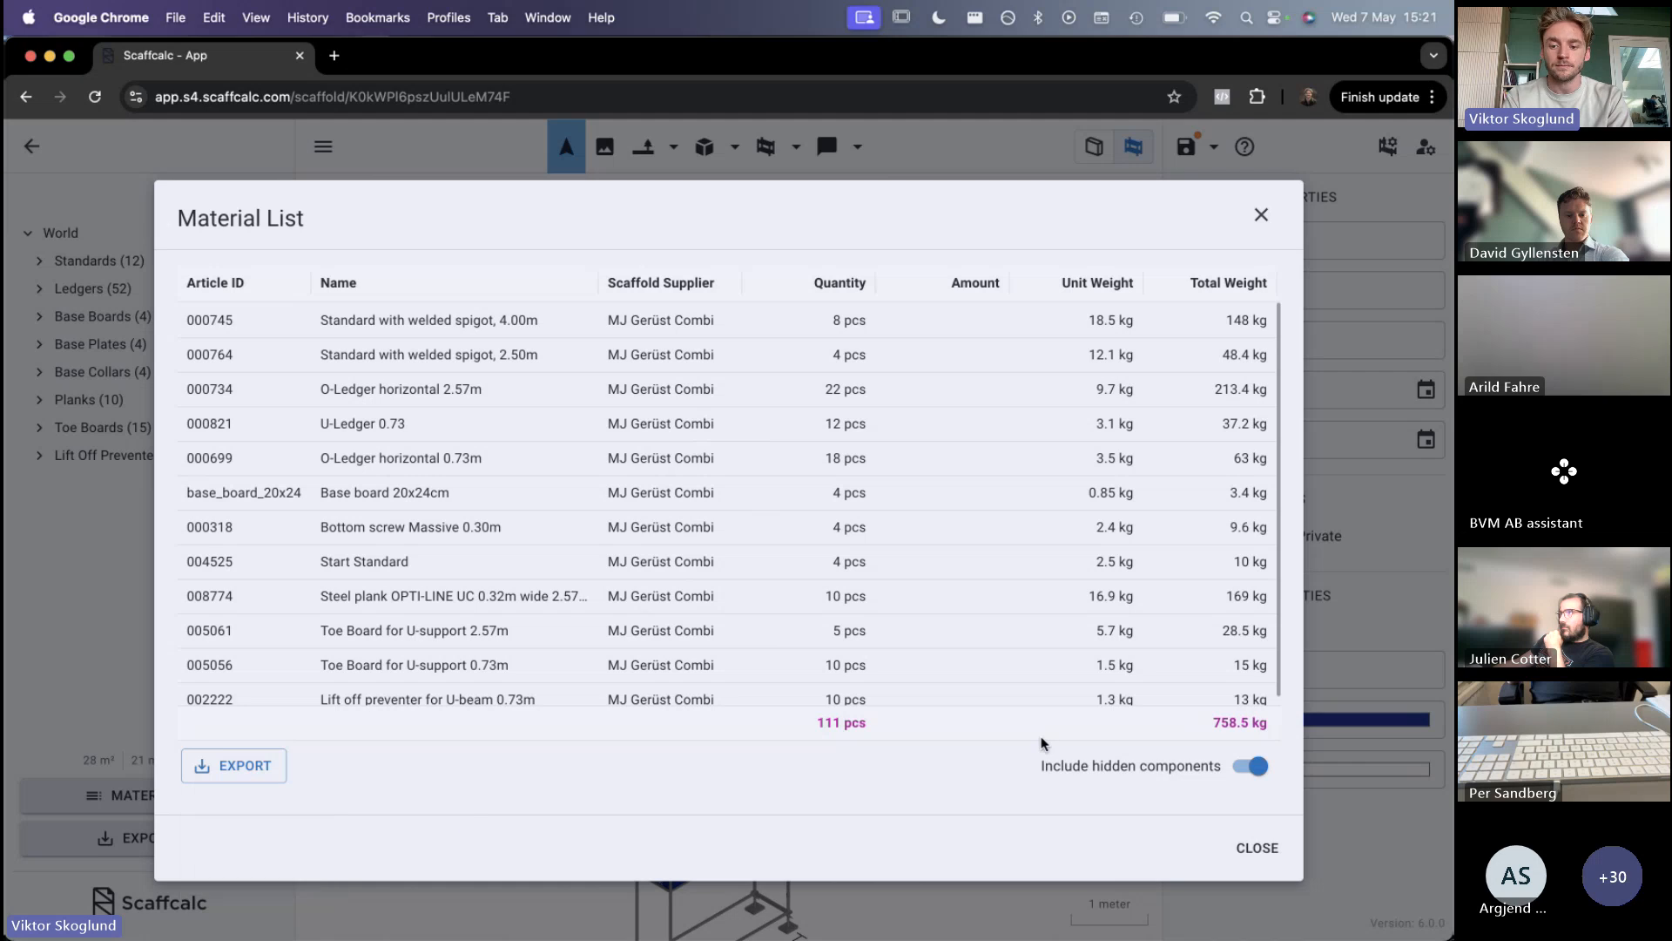
pyautogui.click(1257, 848)
# Return the bay to its simplified editable view and add 0.39 m wide consoles on its inner side
pyautogui.moveTo(527, 766); pyautogui.dragTo(567, 683)
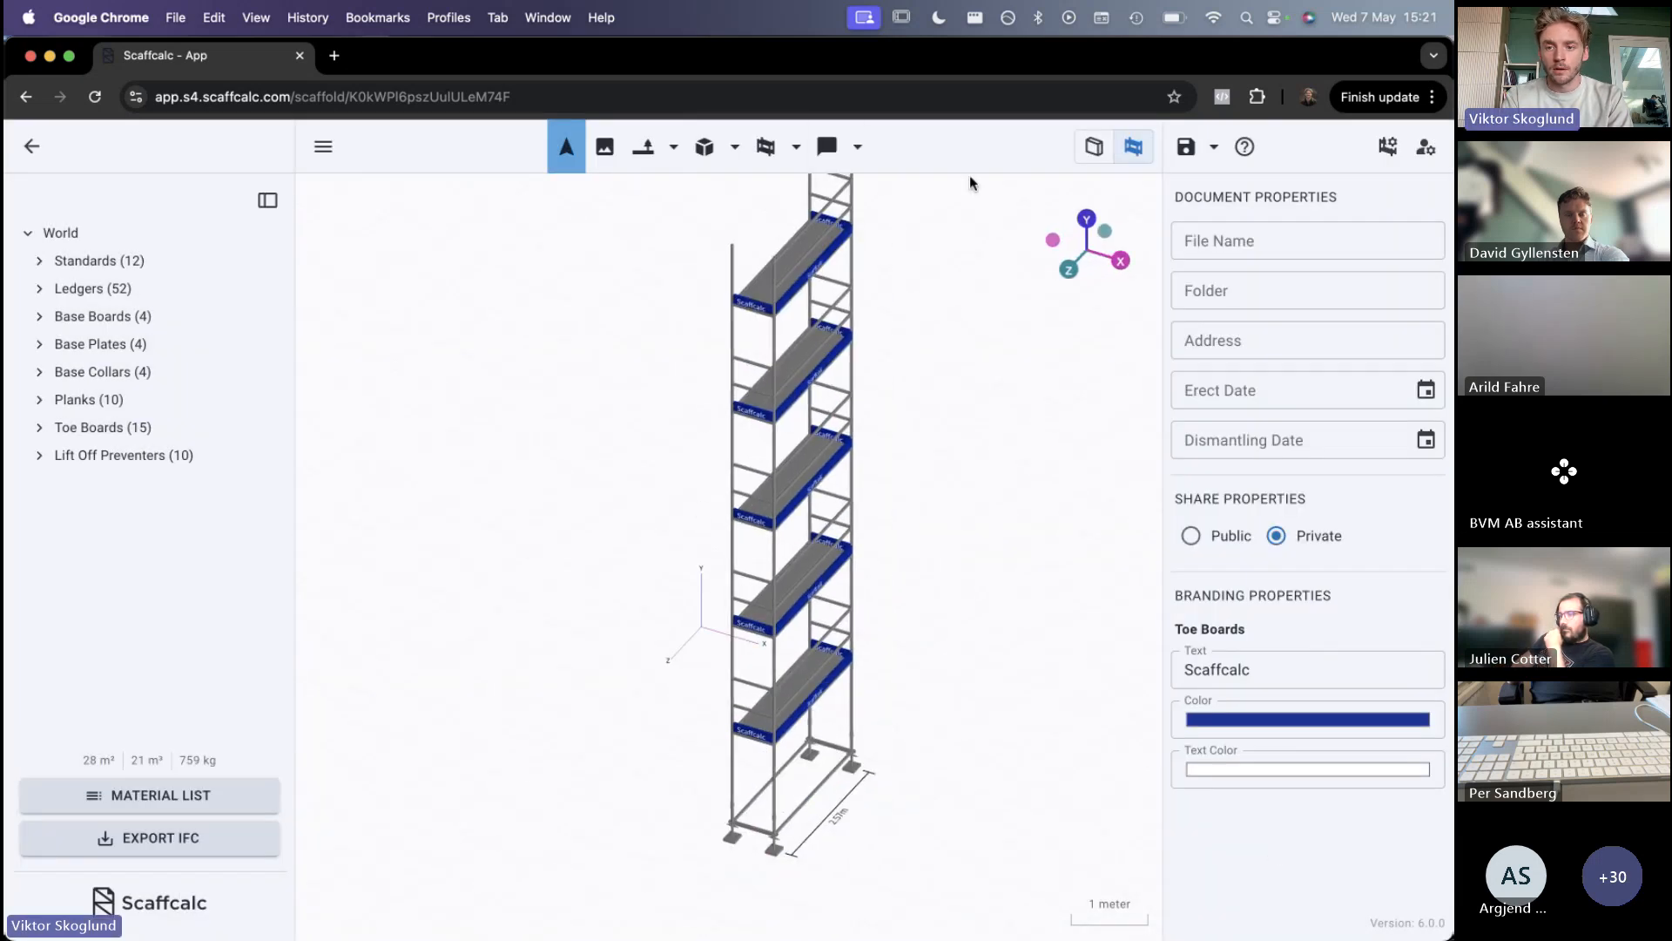
pyautogui.click(1090, 153)
pyautogui.click(806, 431)
pyautogui.scroll(-3, 1220, 609)
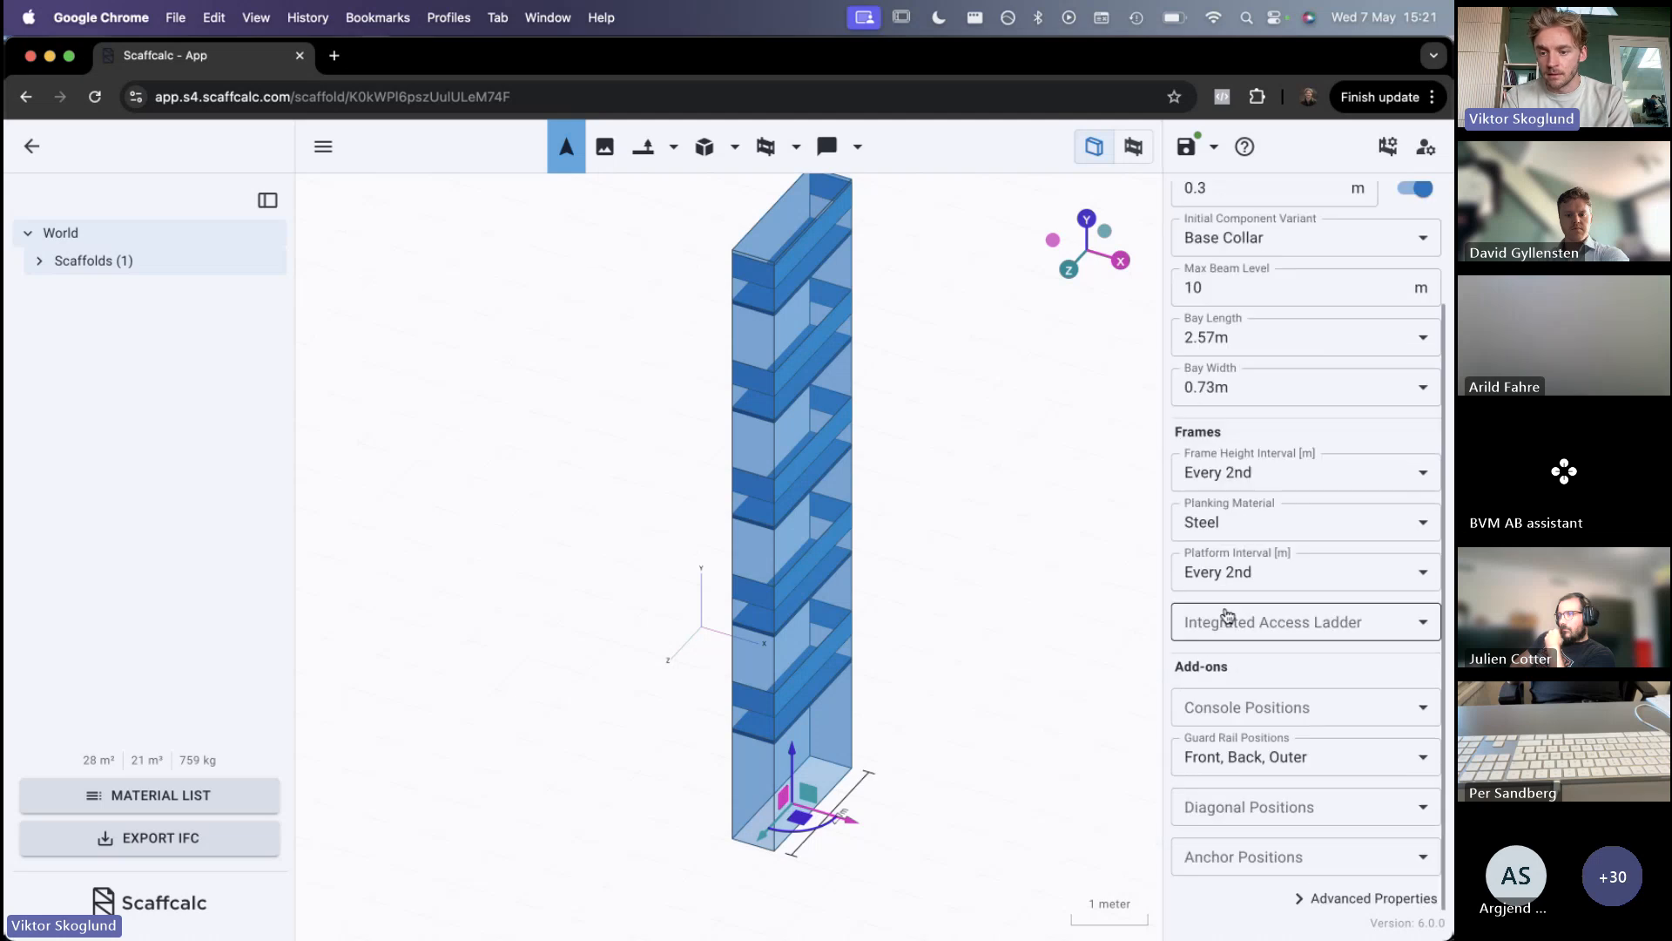
pyautogui.click(1238, 707)
pyautogui.click(1305, 756)
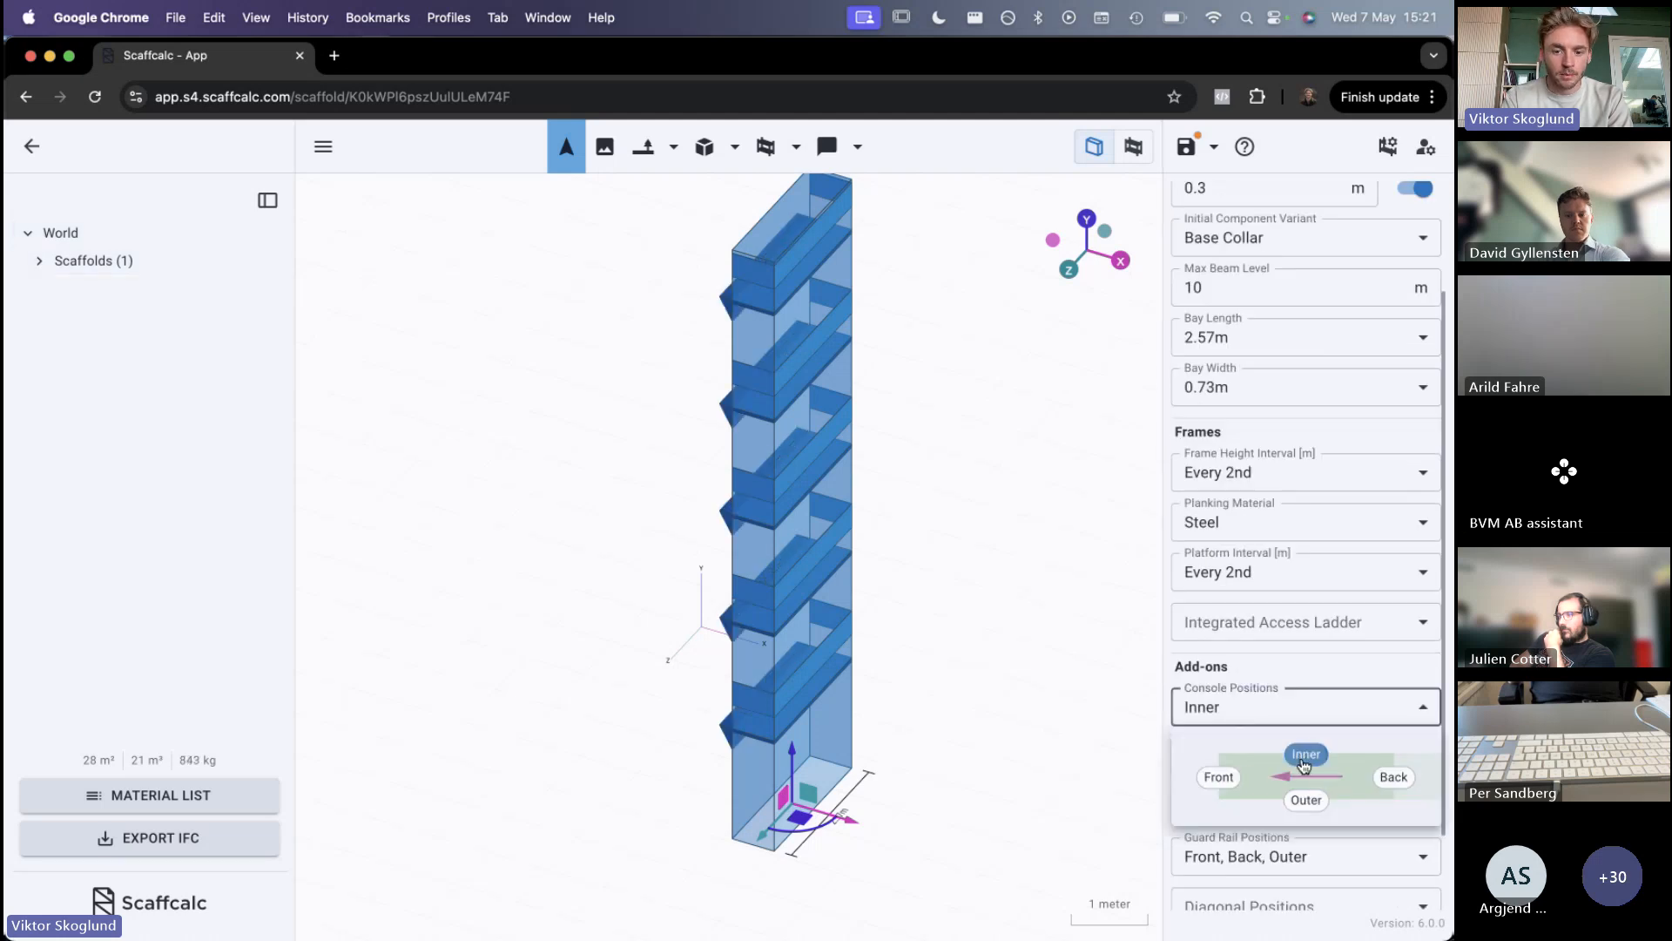
pyautogui.click(1296, 676)
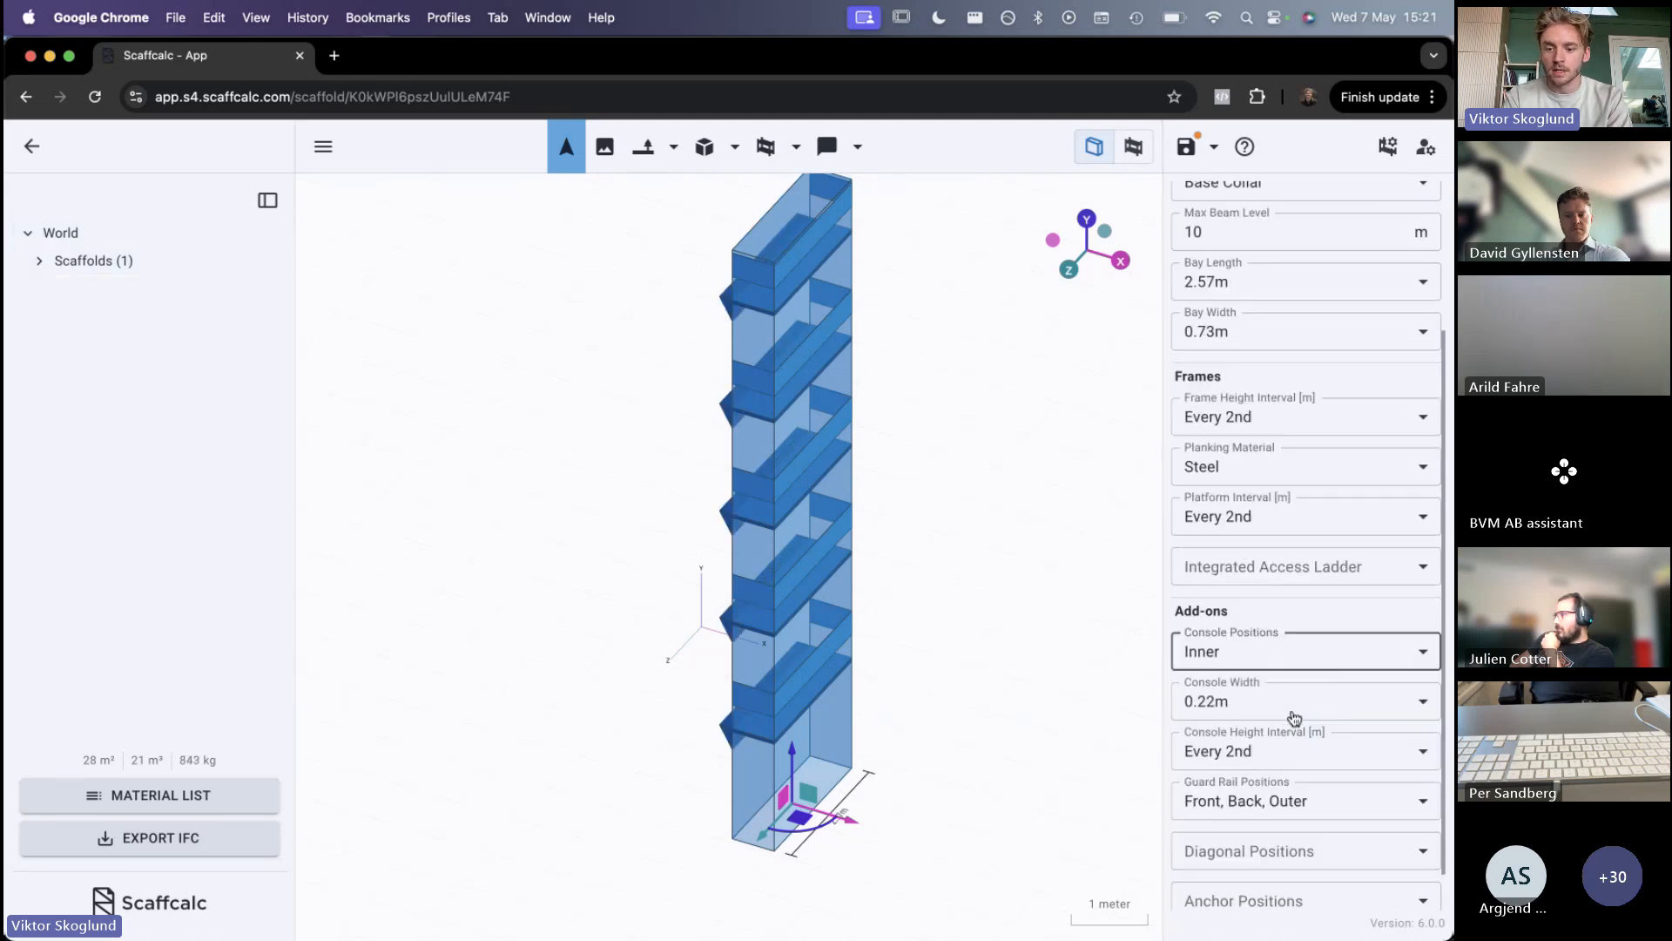
pyautogui.scroll(-1, 1263, 688)
pyautogui.click(1228, 661)
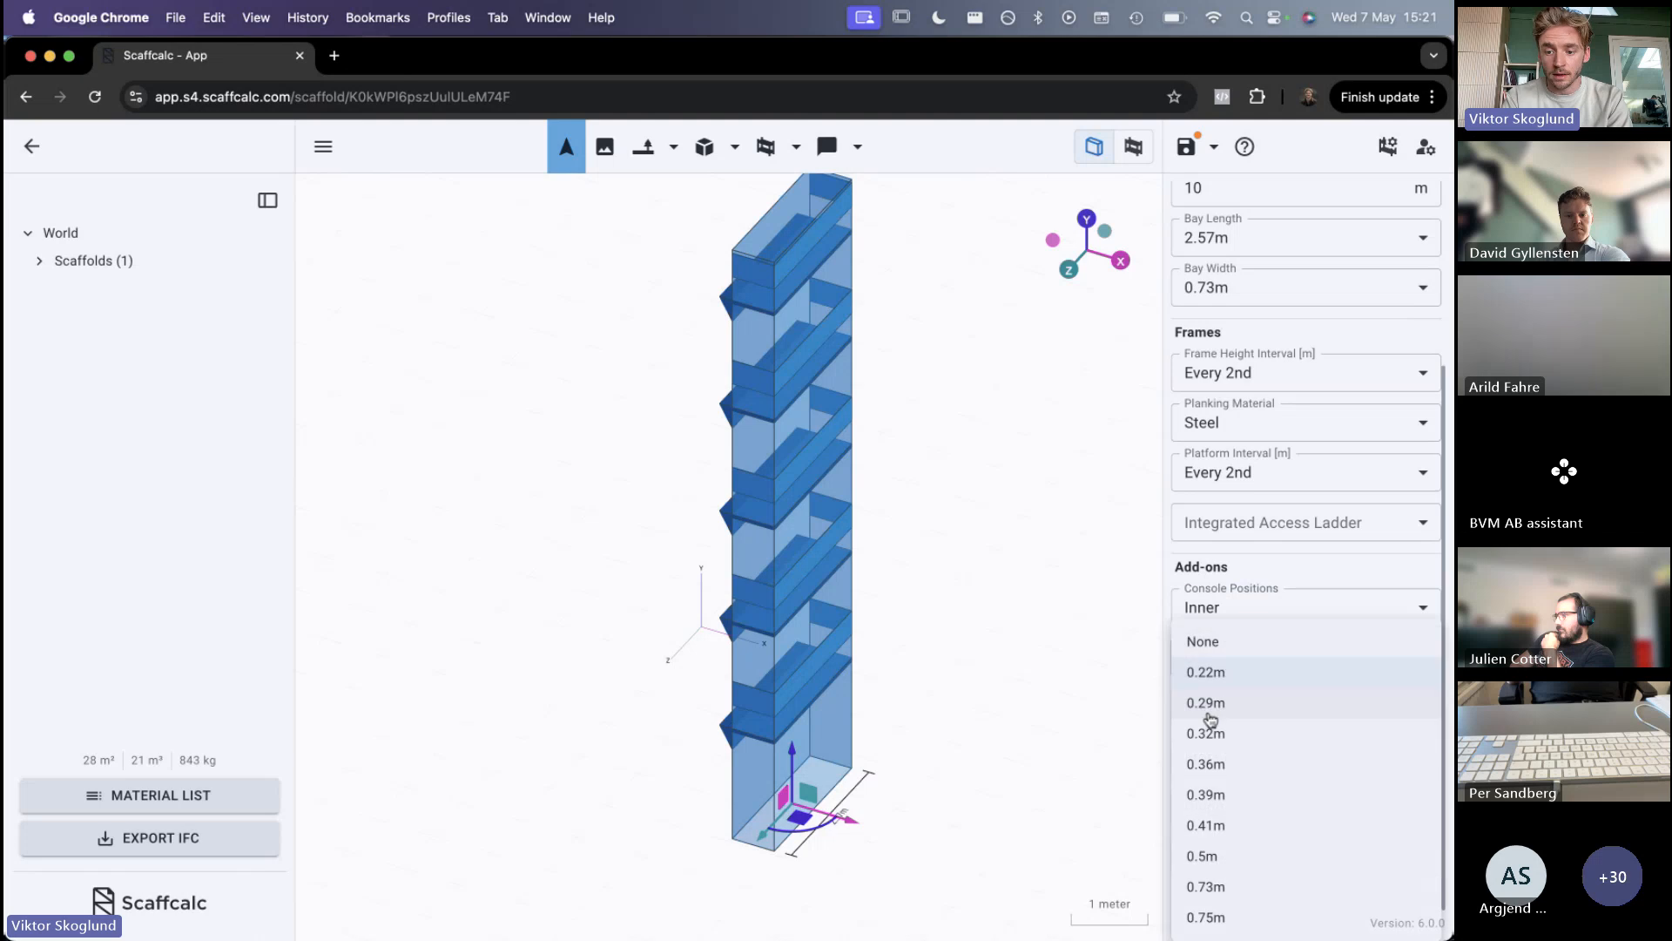
pyautogui.click(1206, 795)
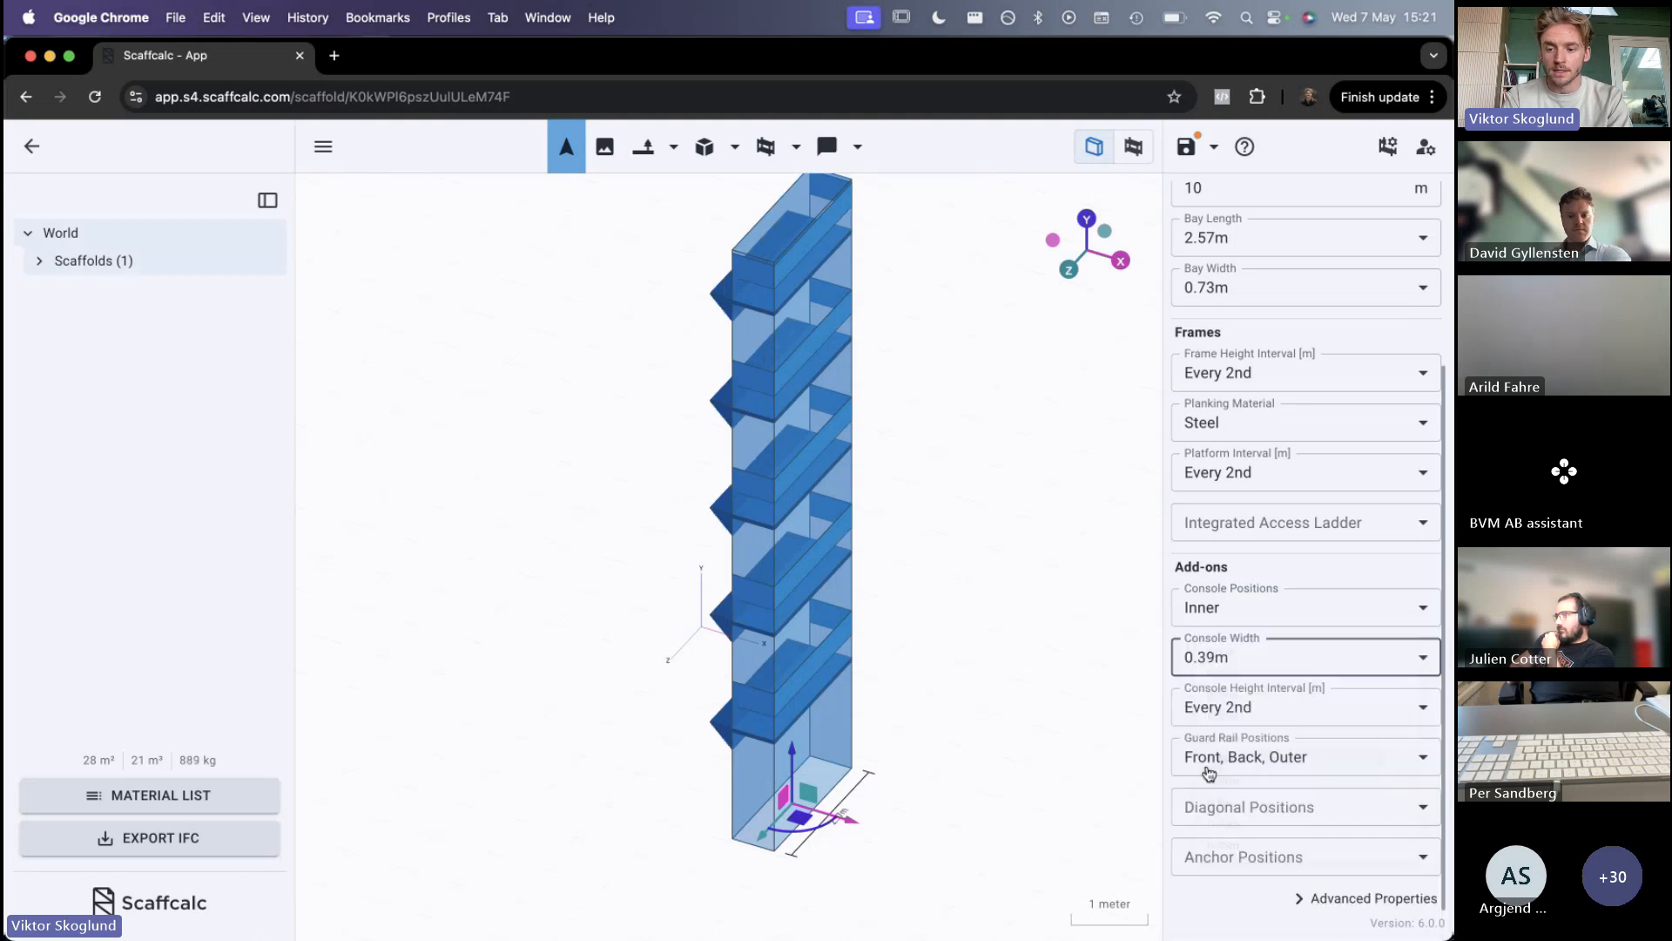
# Limit the bay's consoles to Only Toplevel and show the bay as detailed scaffold components
pyautogui.click(1231, 710)
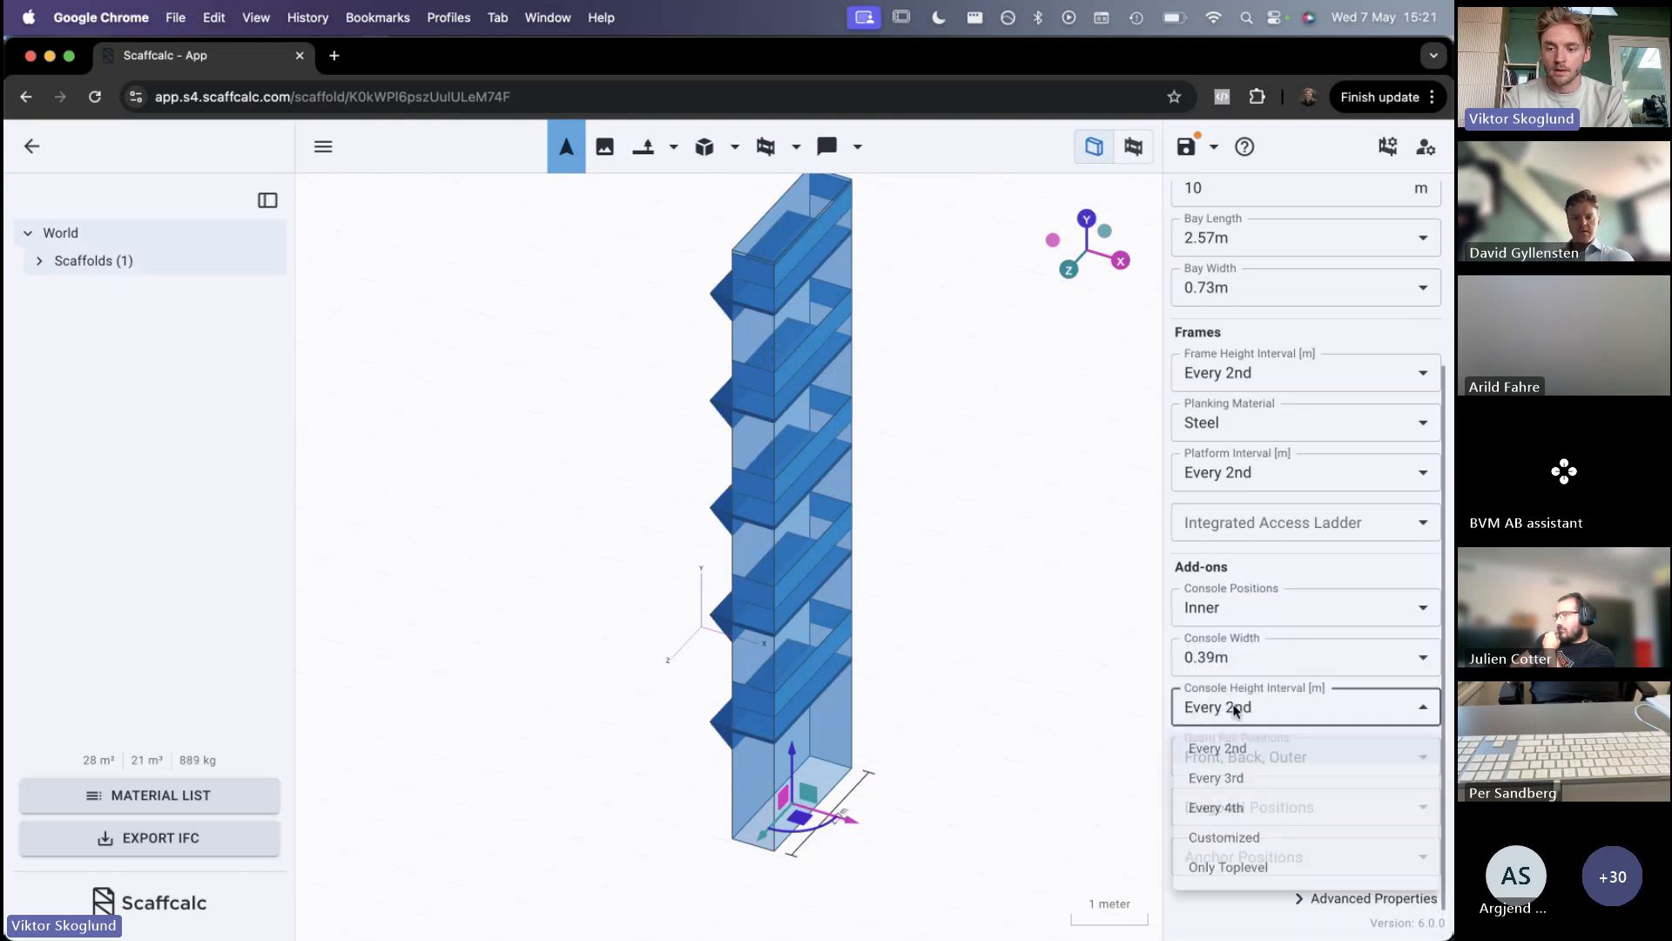
pyautogui.click(1218, 872)
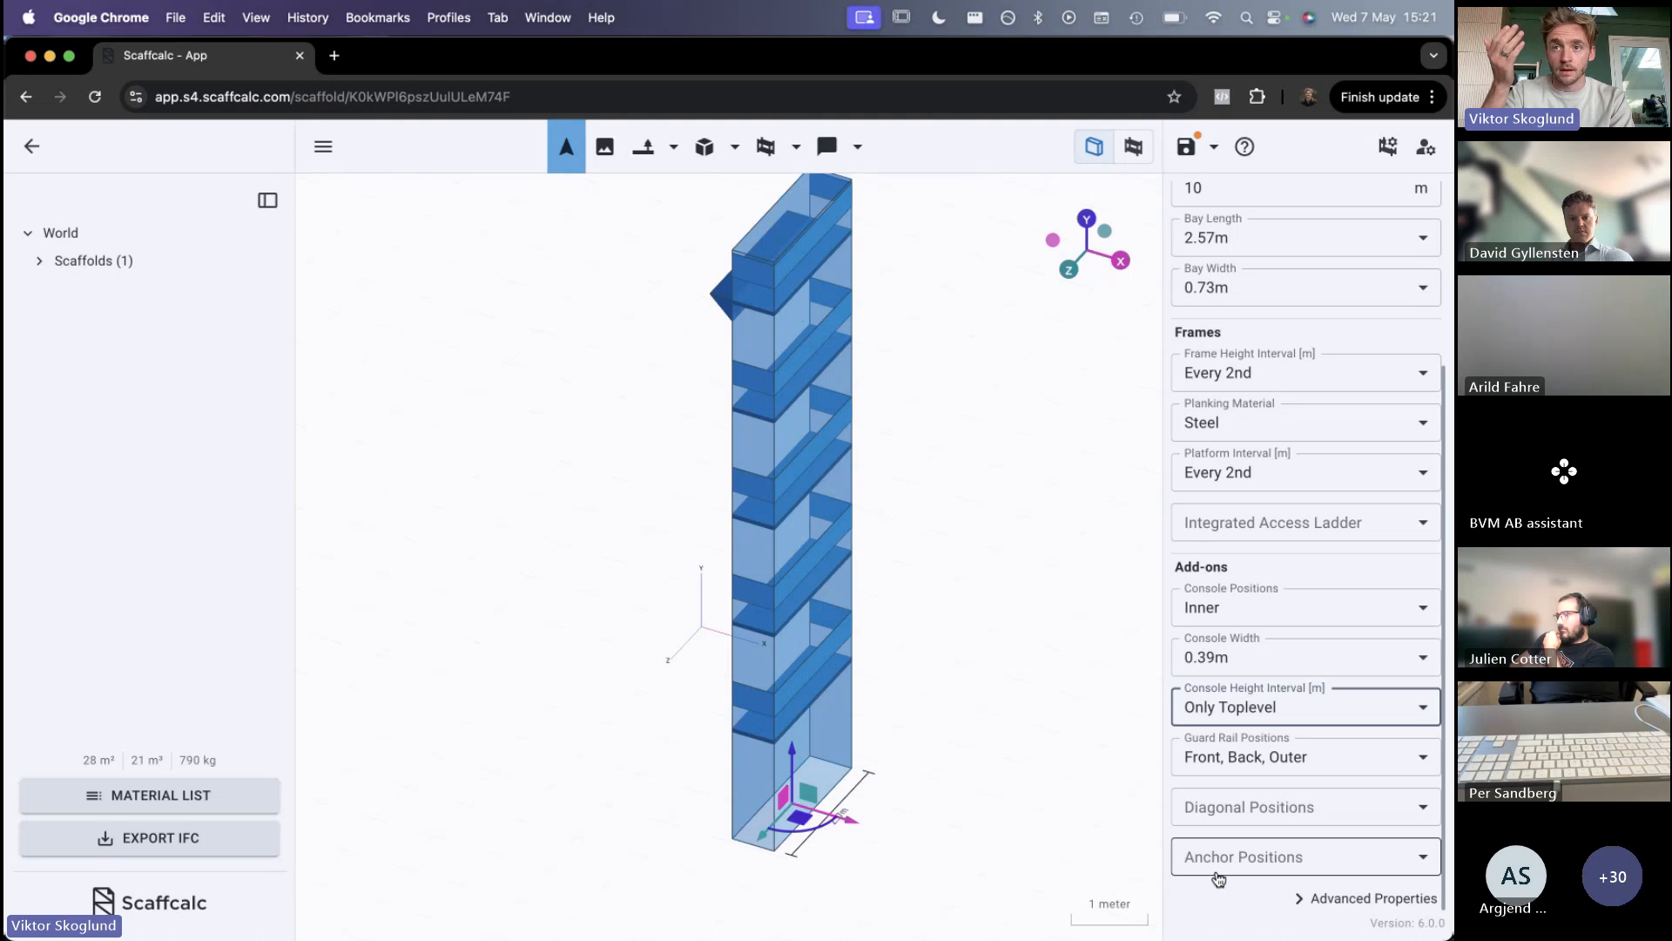
pyautogui.click(1133, 147)
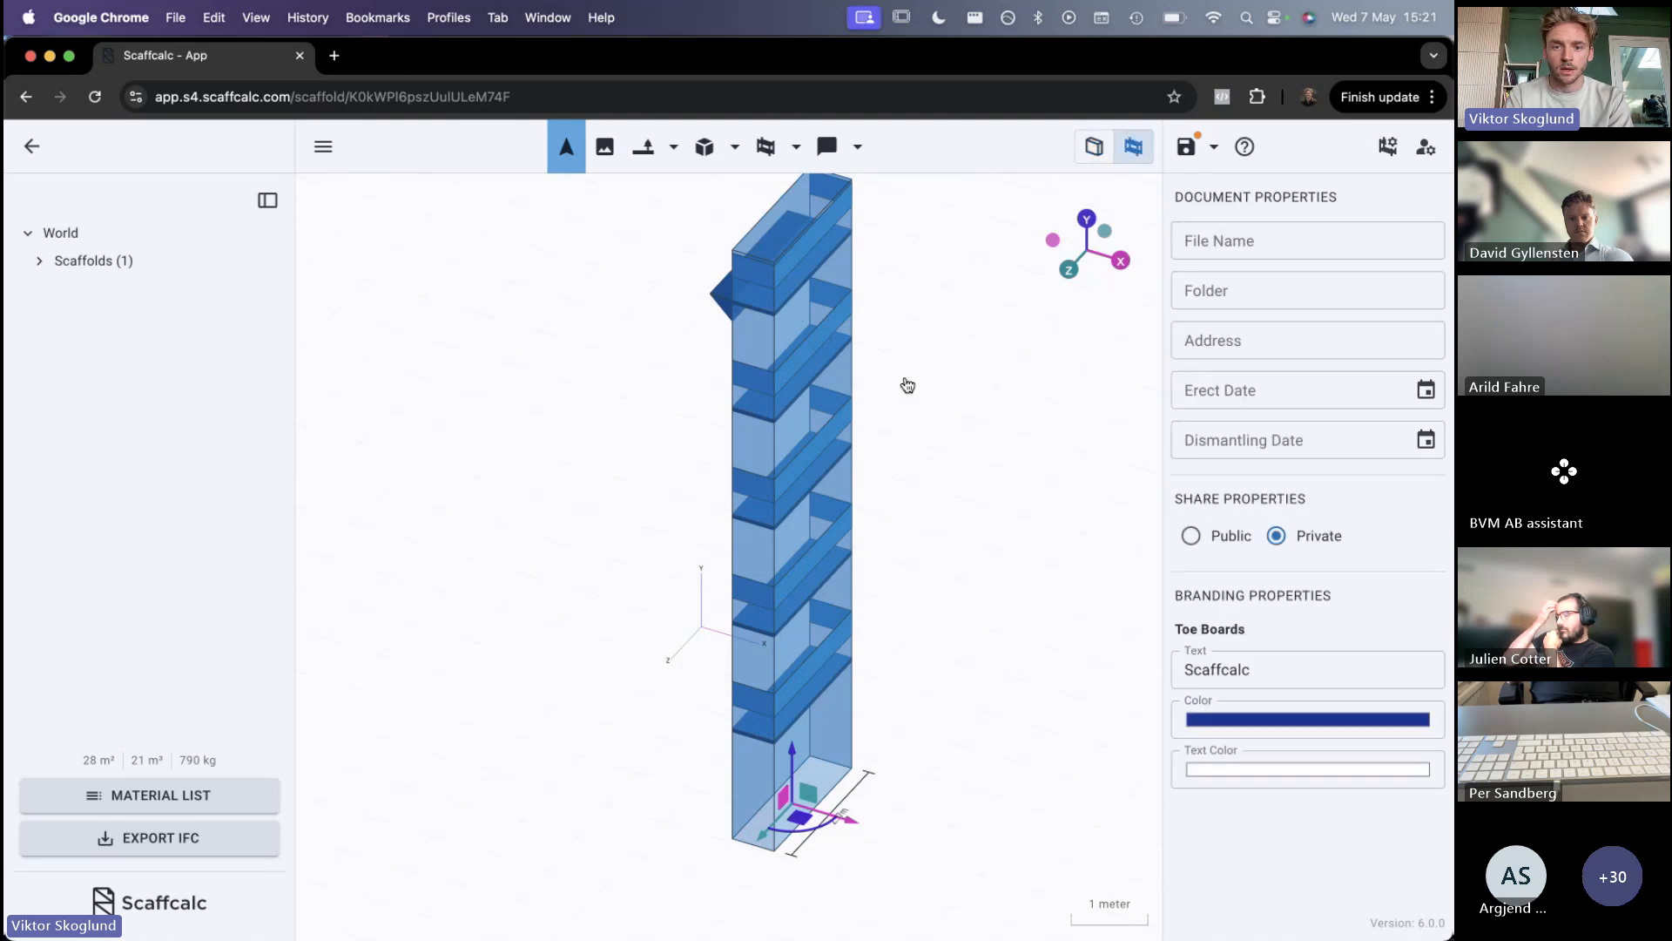
pyautogui.moveTo(952, 435)
pyautogui.mouseDown()
pyautogui.moveTo(1064, 438)
pyautogui.moveTo(972, 456)
pyautogui.mouseUp()
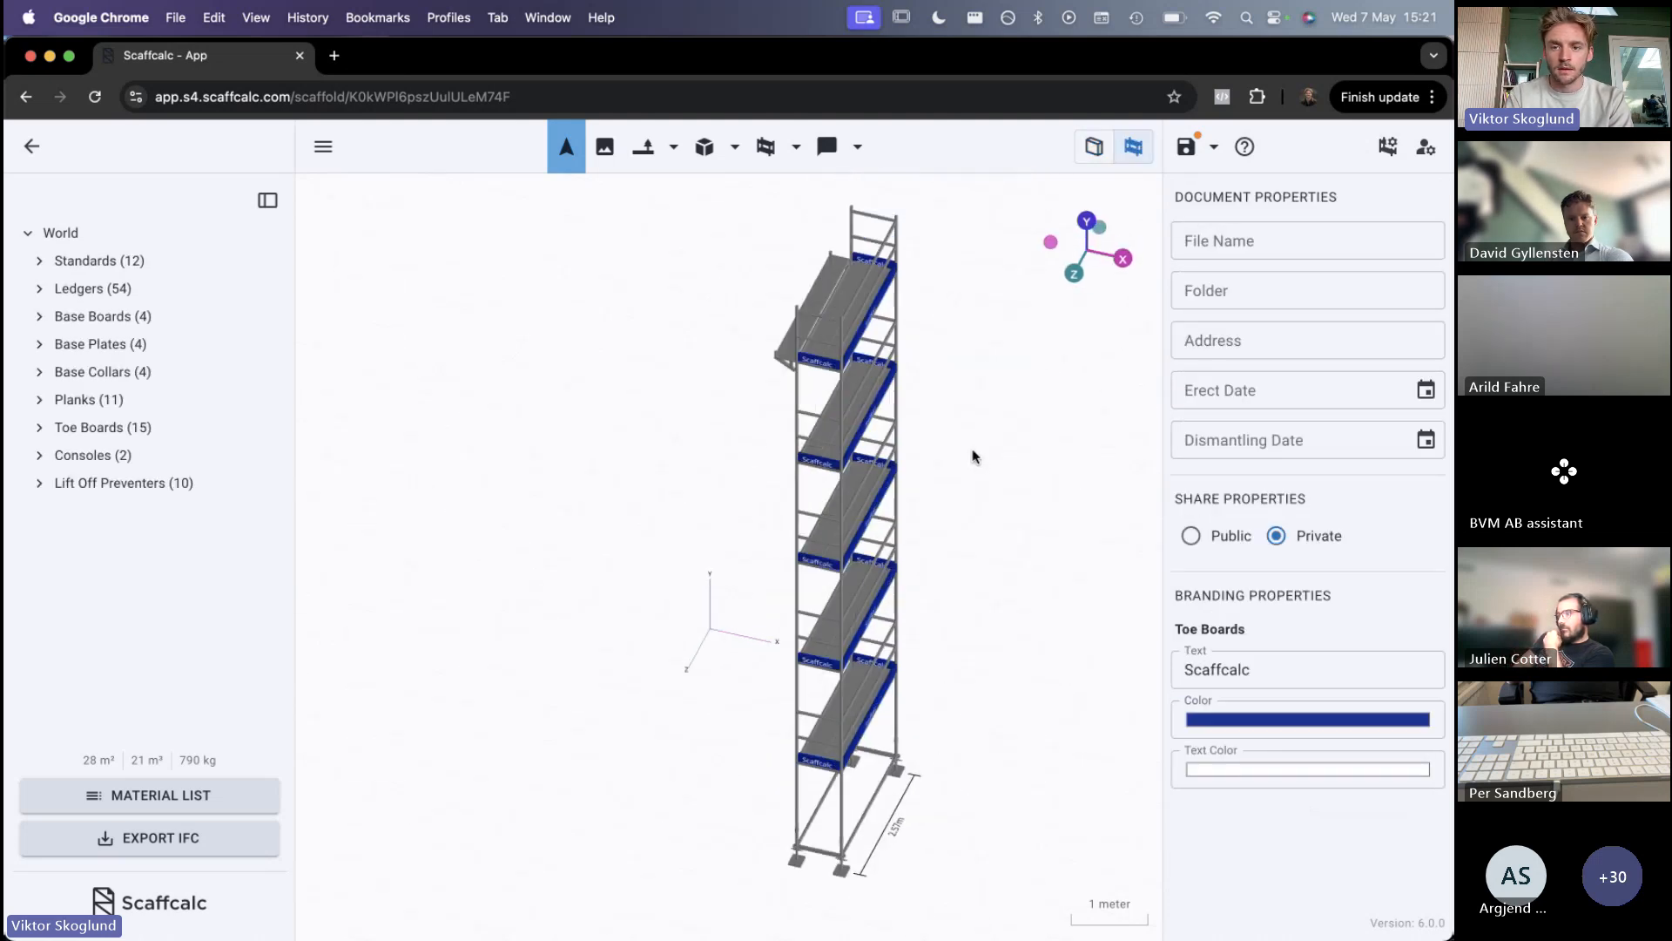
pyautogui.moveTo(972, 453); pyautogui.dragTo(957, 405, button='right')
pyautogui.scroll(1, 971, 550)
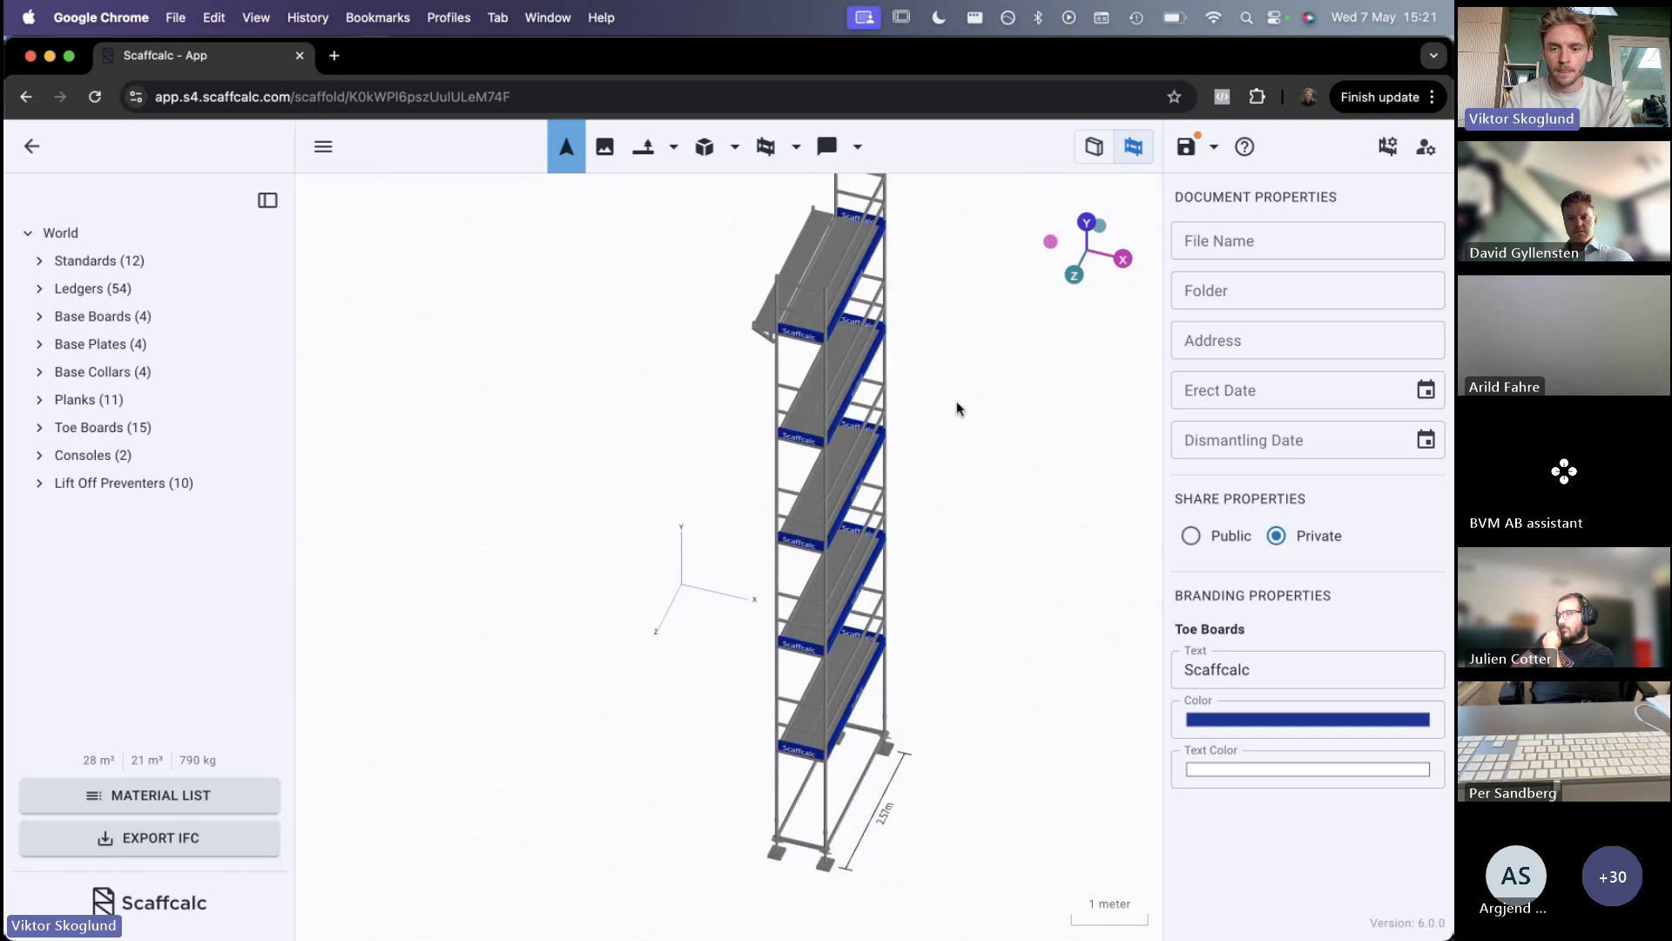
# Return the bay to its simplified editable view and add anchors on its inner side
pyautogui.click(1093, 147)
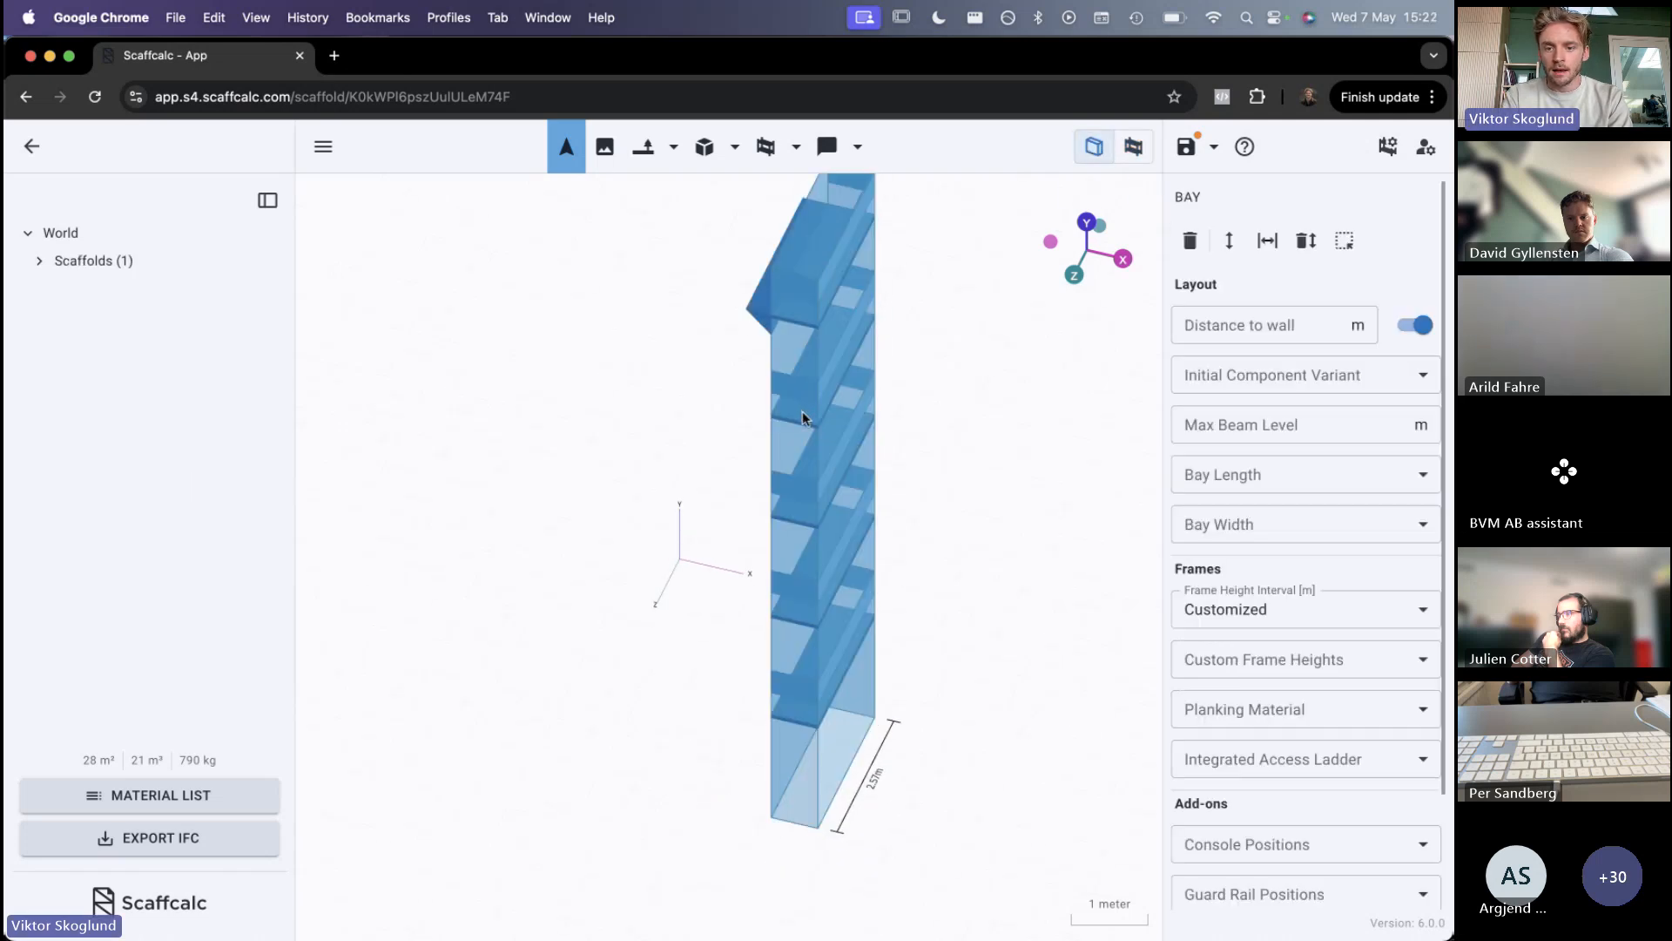
pyautogui.scroll(-3, 1258, 668)
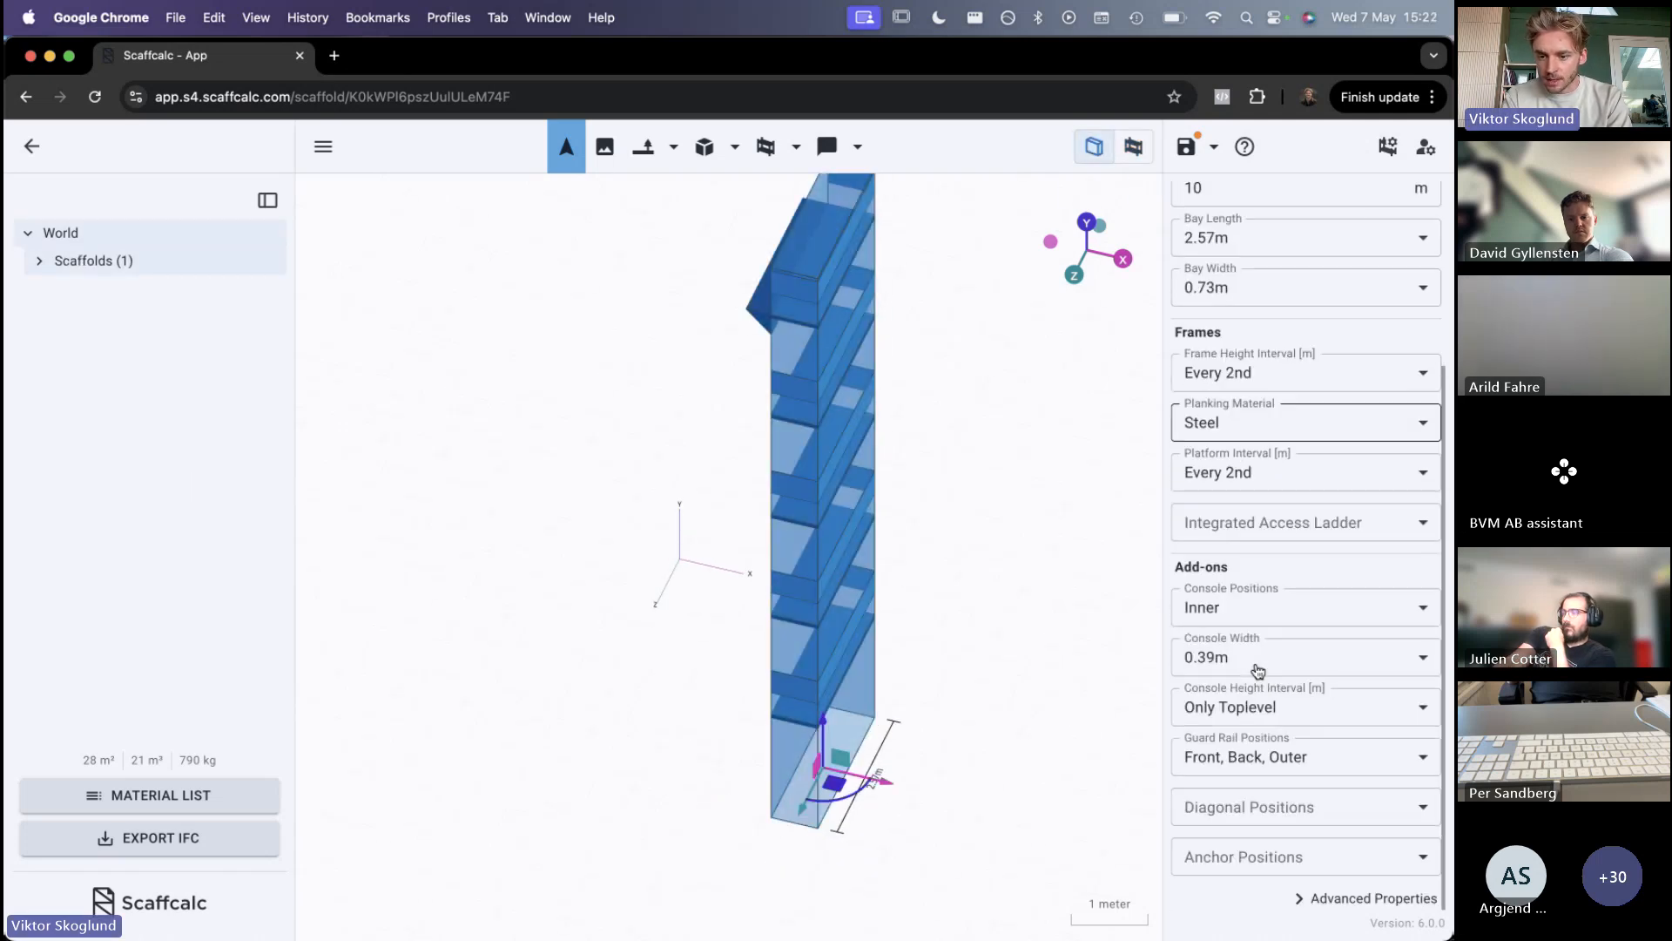
pyautogui.click(1278, 867)
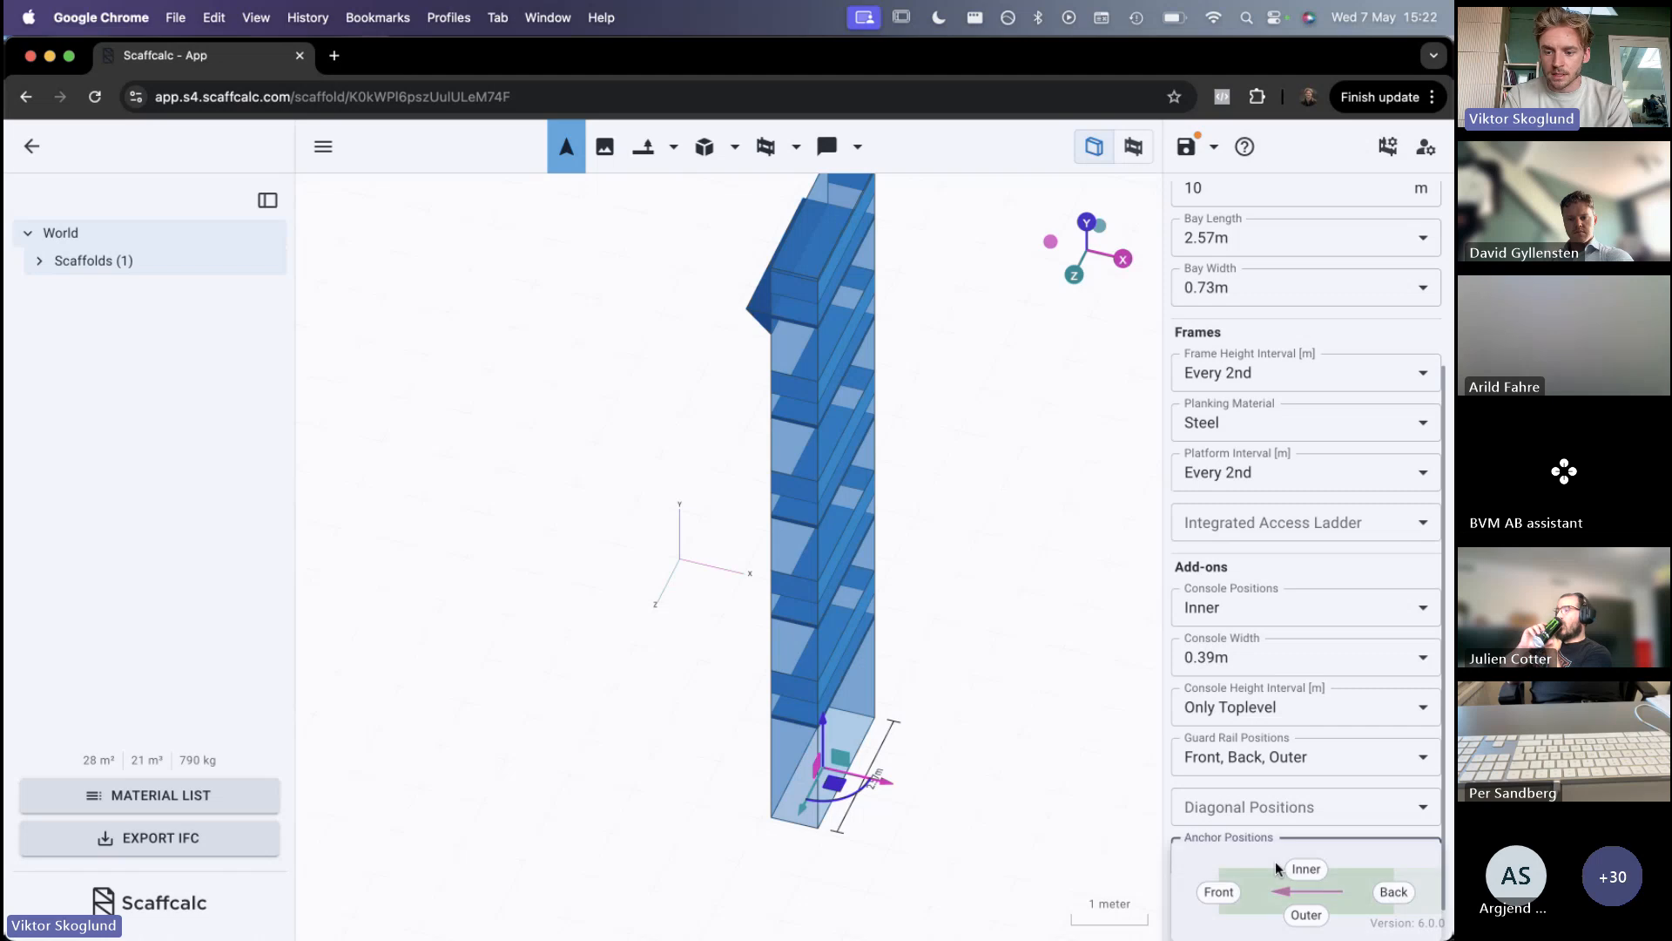
pyautogui.click(1298, 917)
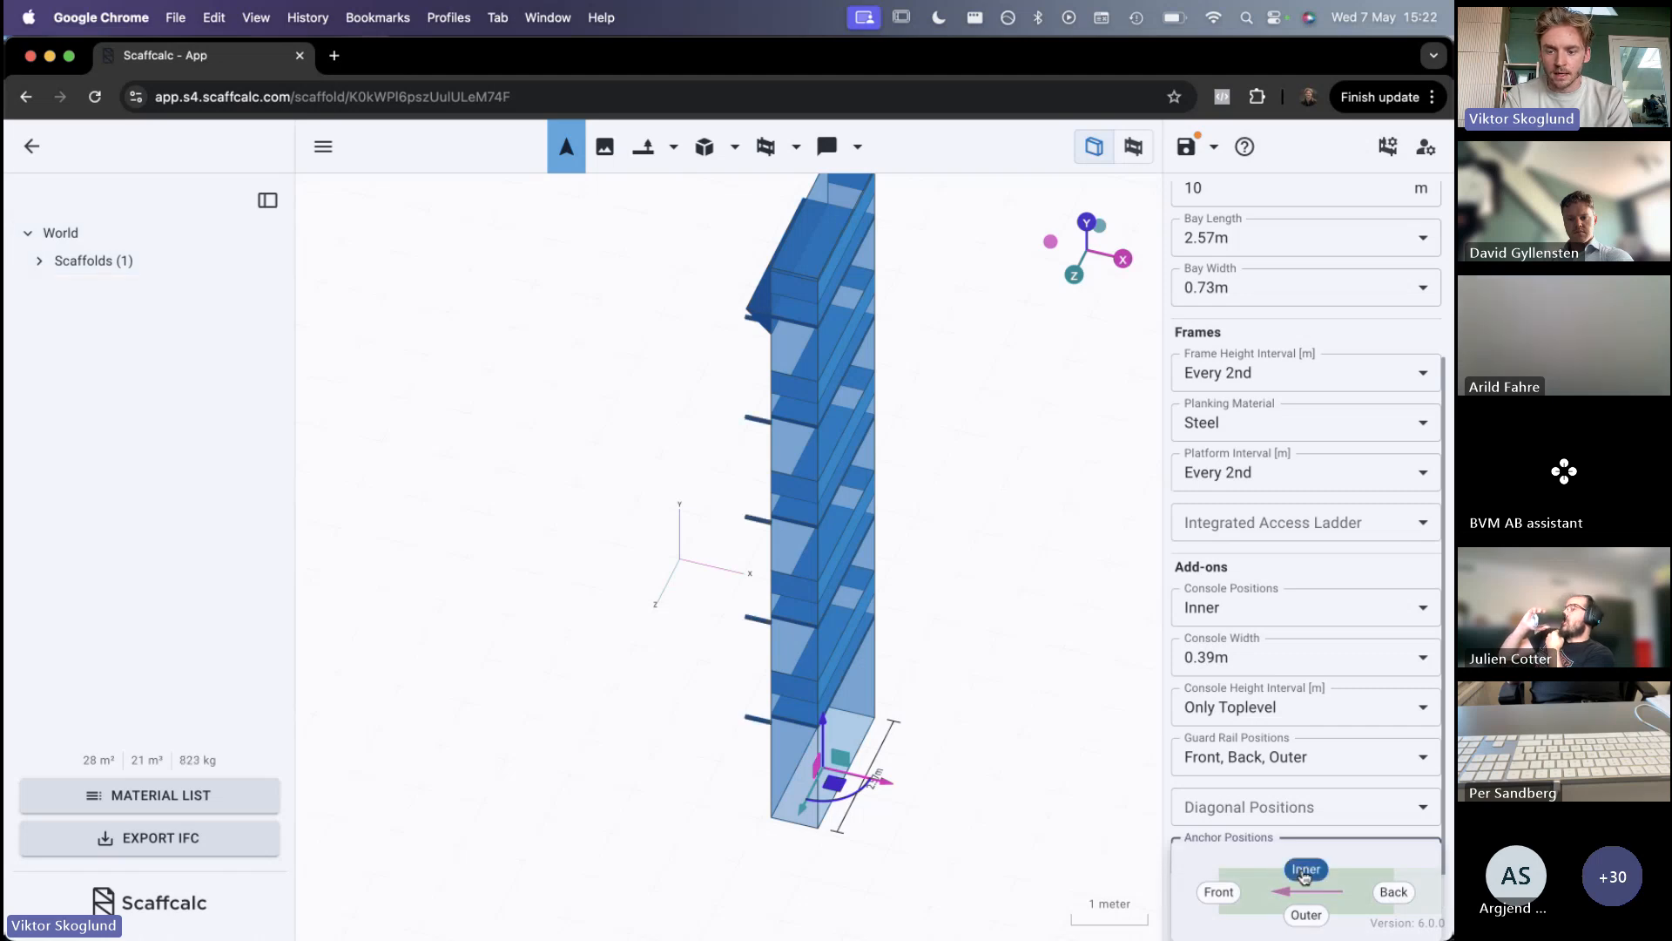
# Apply Inner as the scaffold's anchor position and review the available anchor height intervals
pyautogui.click(1251, 822)
pyautogui.scroll(-1, 1253, 824)
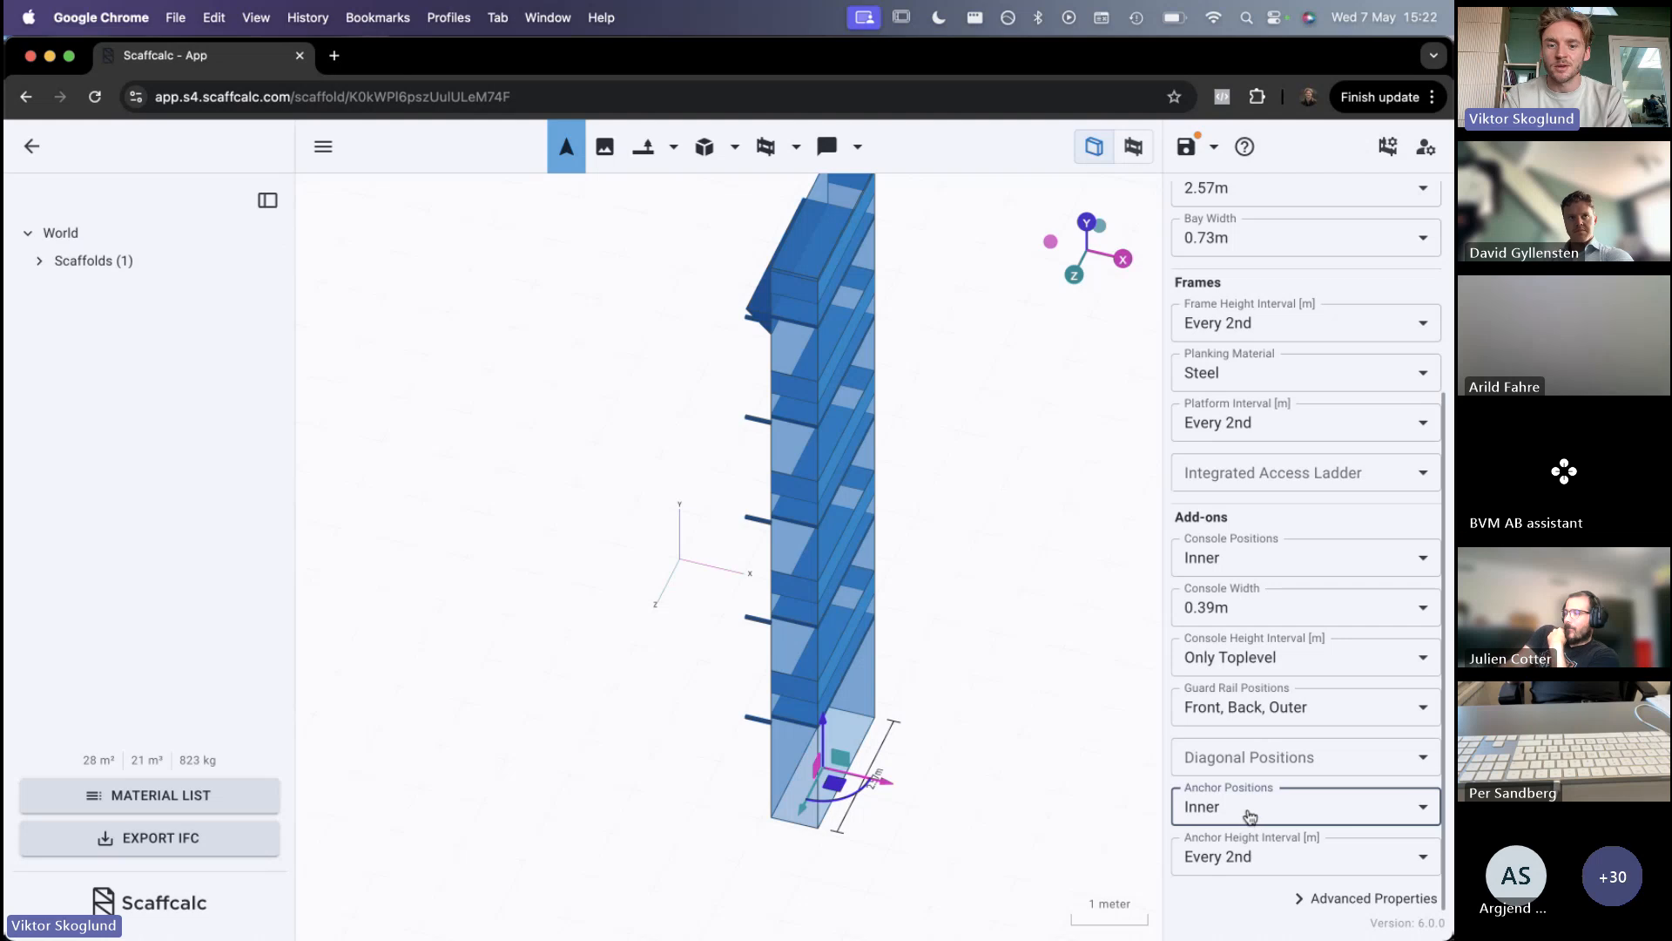
pyautogui.moveTo(1000, 691); pyautogui.dragTo(650, 691)
pyautogui.click(1209, 858)
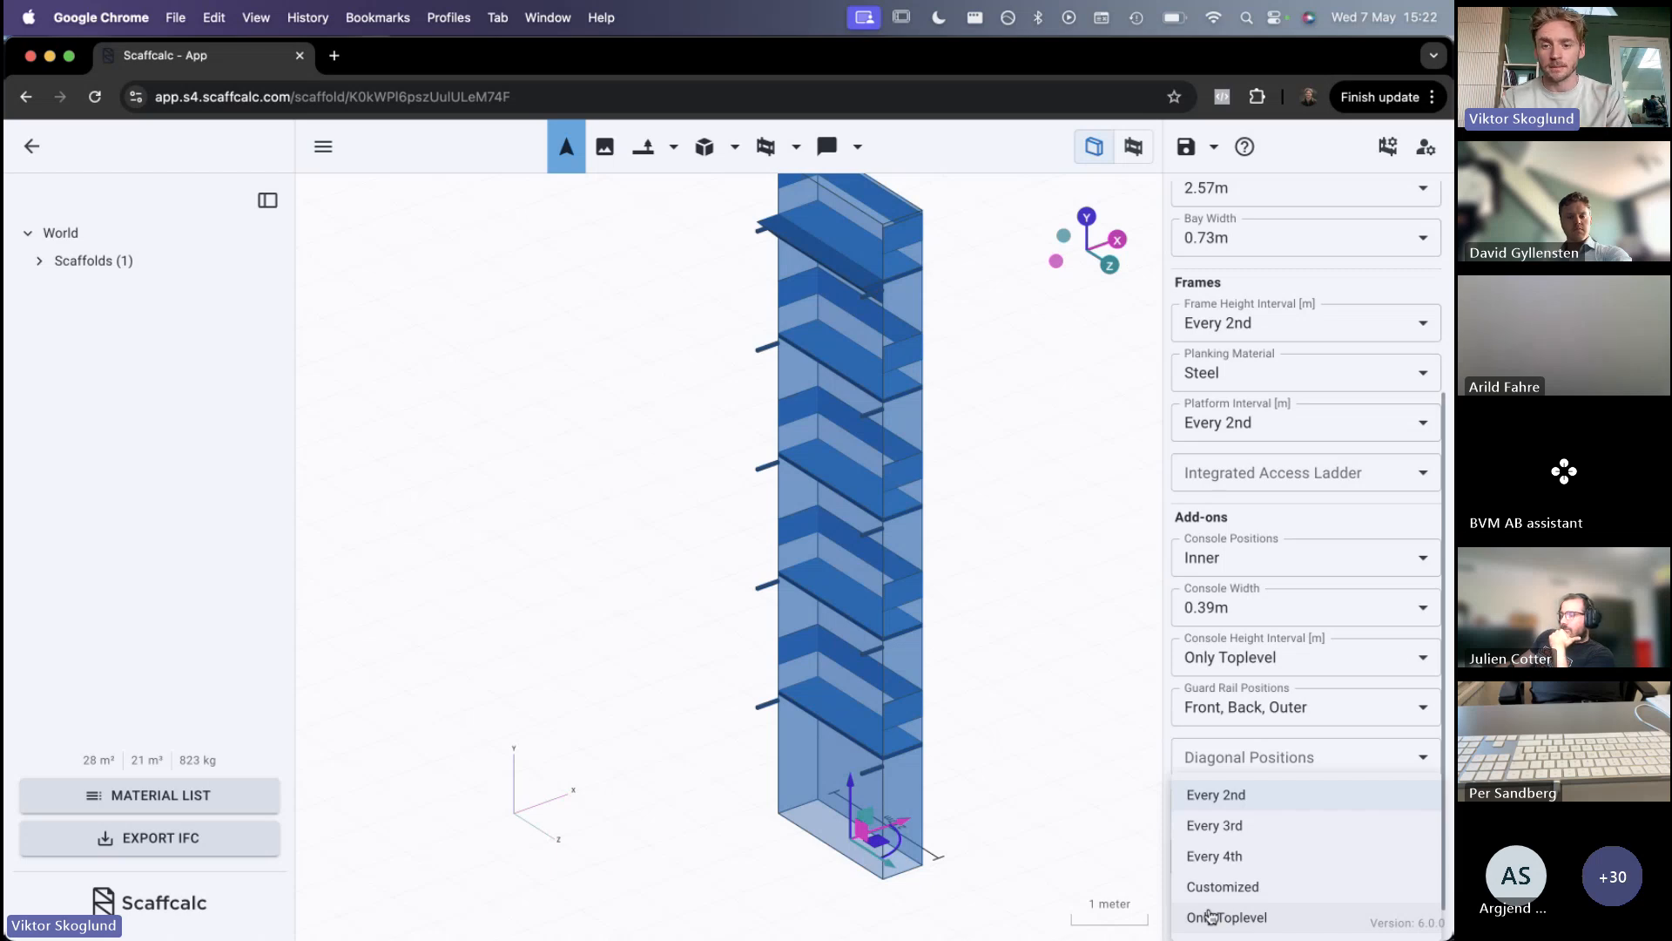
pyautogui.click(1066, 821)
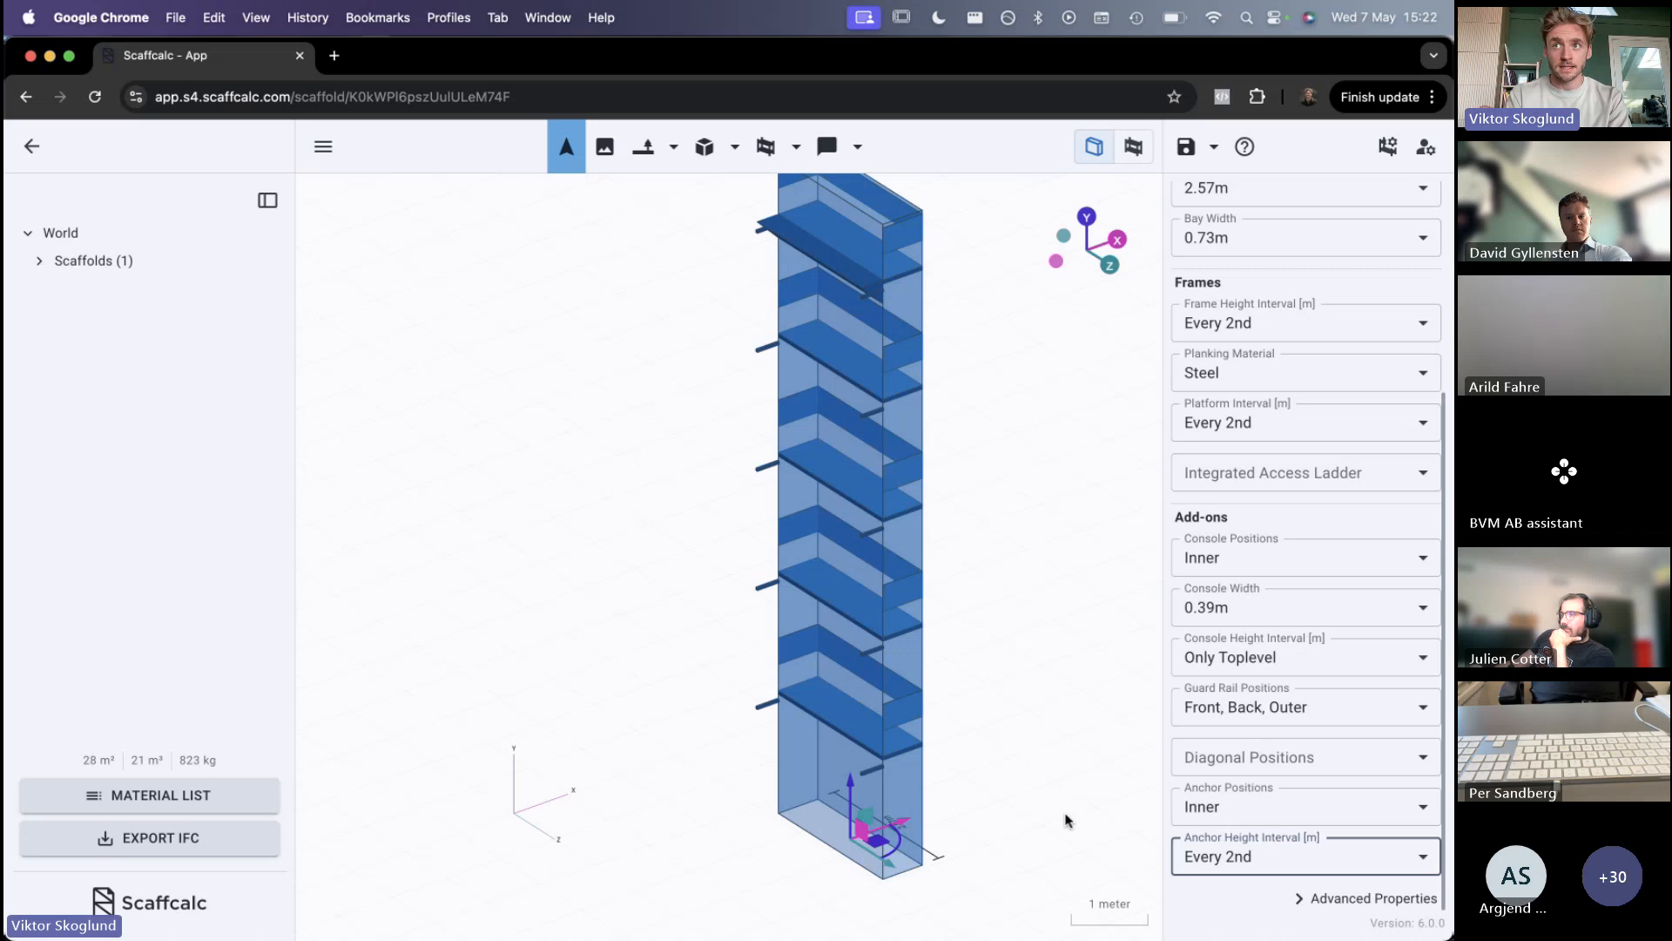
# Examine the anchors along the scaffold's inner side, up close and over the full height
pyautogui.moveTo(1067, 821)
pyautogui.mouseDown()
pyautogui.moveTo(989, 814)
pyautogui.moveTo(1035, 824)
pyautogui.mouseUp()
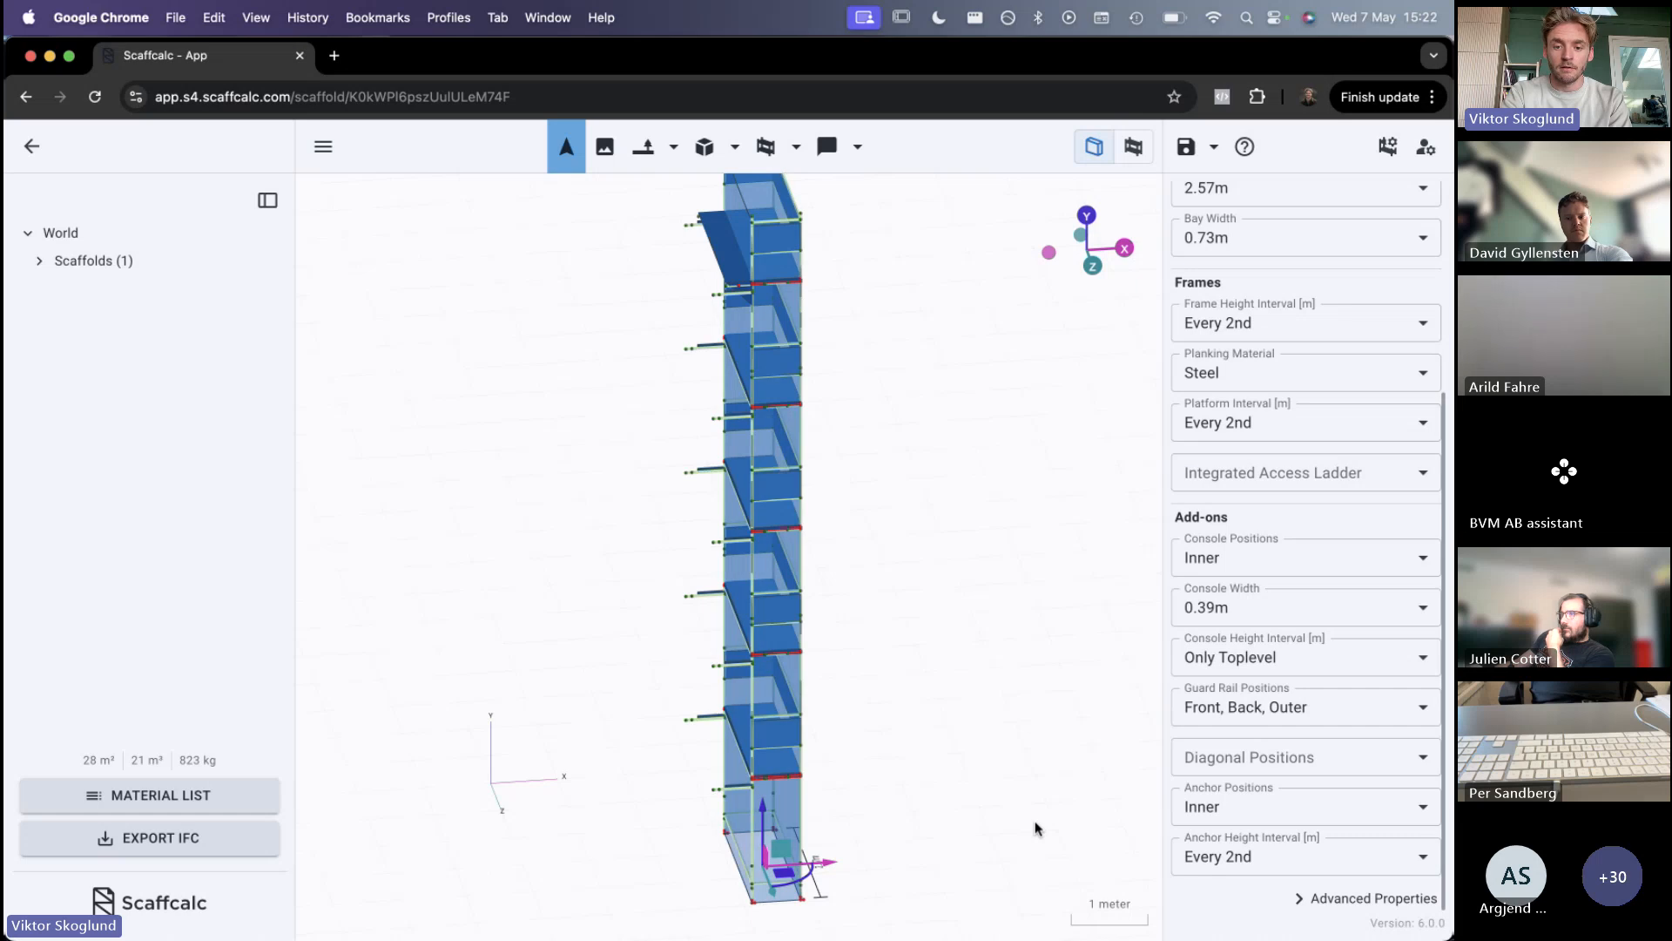
pyautogui.moveTo(1035, 820); pyautogui.dragTo(1074, 784)
pyautogui.scroll(5, 921, 698)
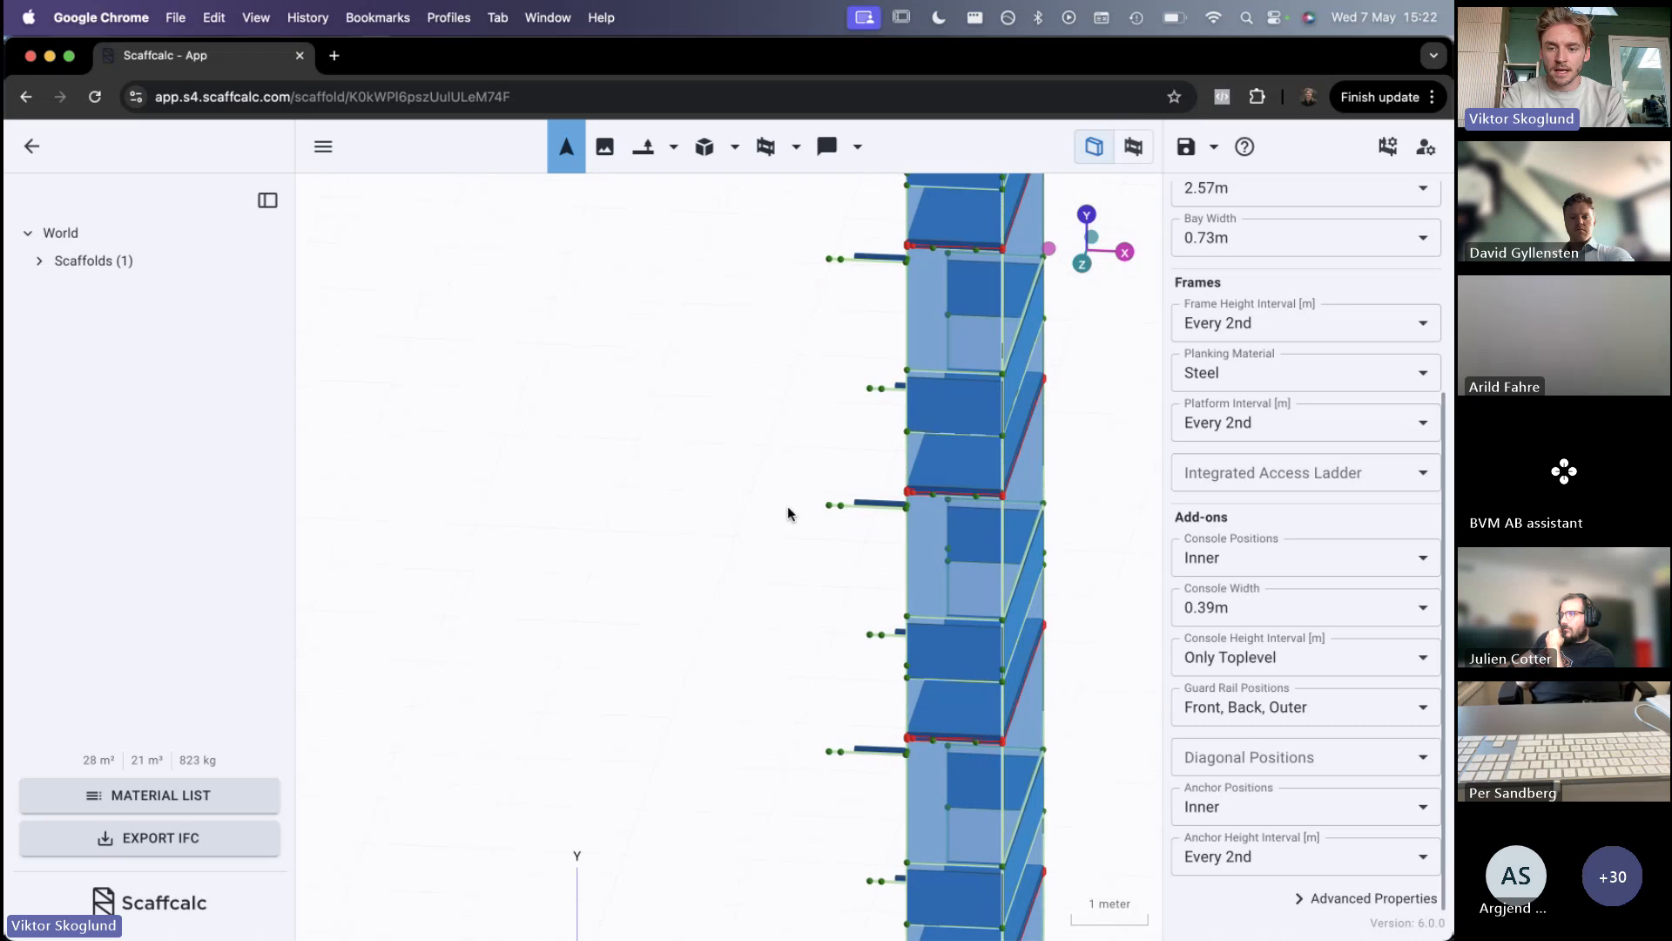
pyautogui.scroll(2, 771, 513)
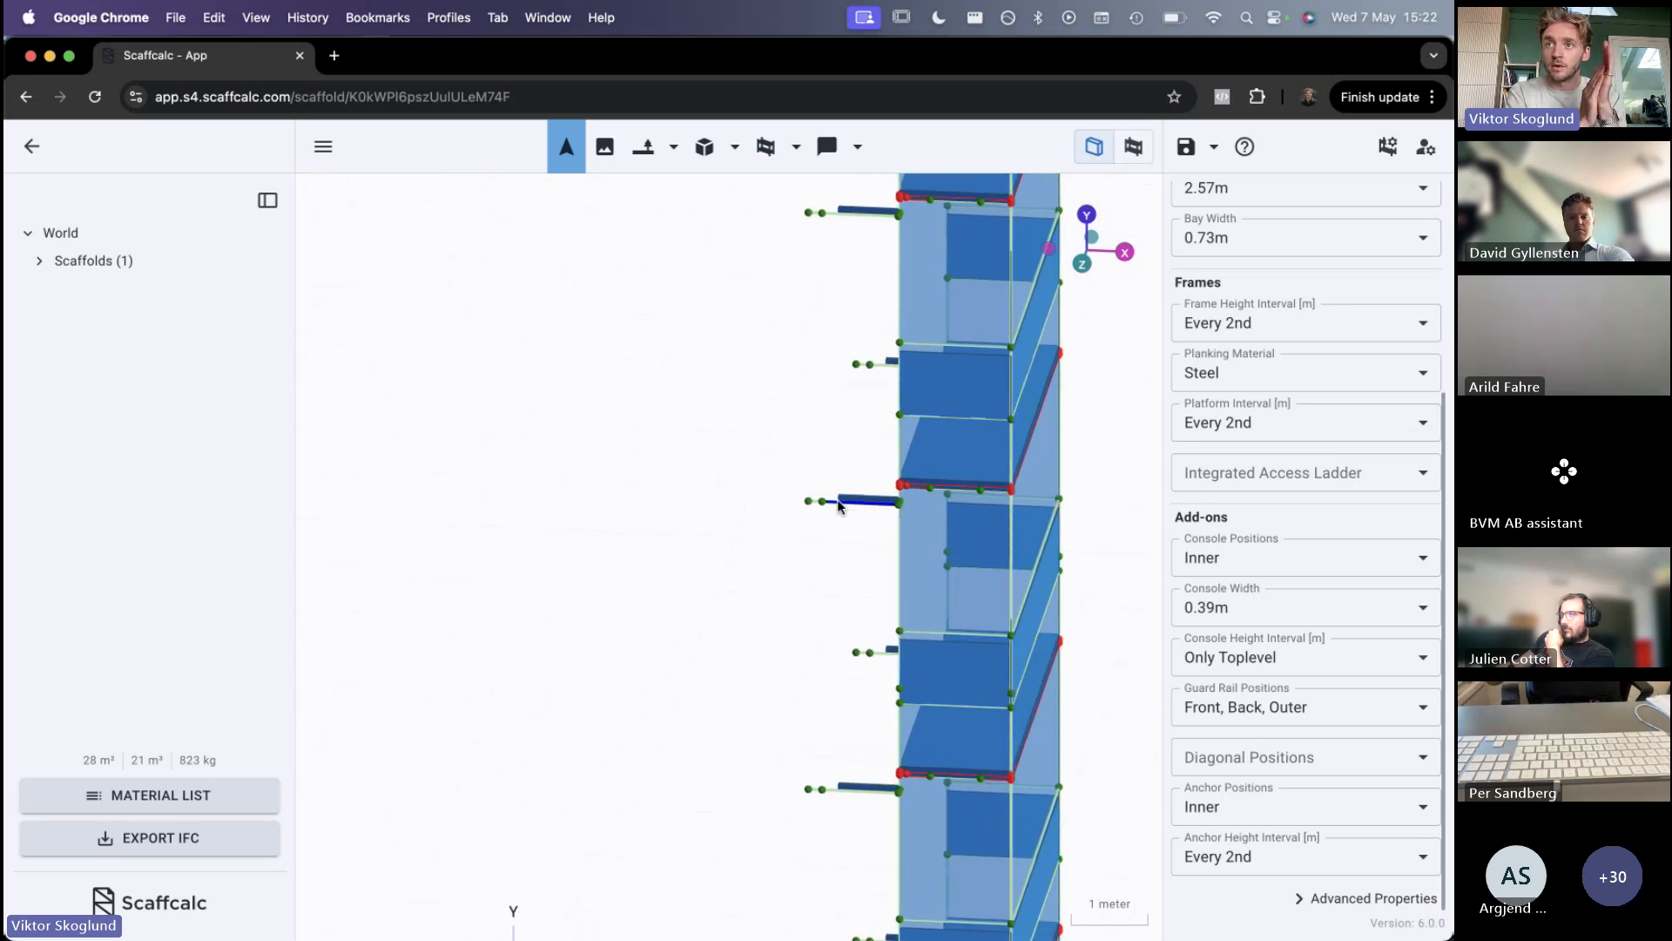
pyautogui.scroll(-2, 1062, 557)
pyautogui.scroll(3, 1045, 557)
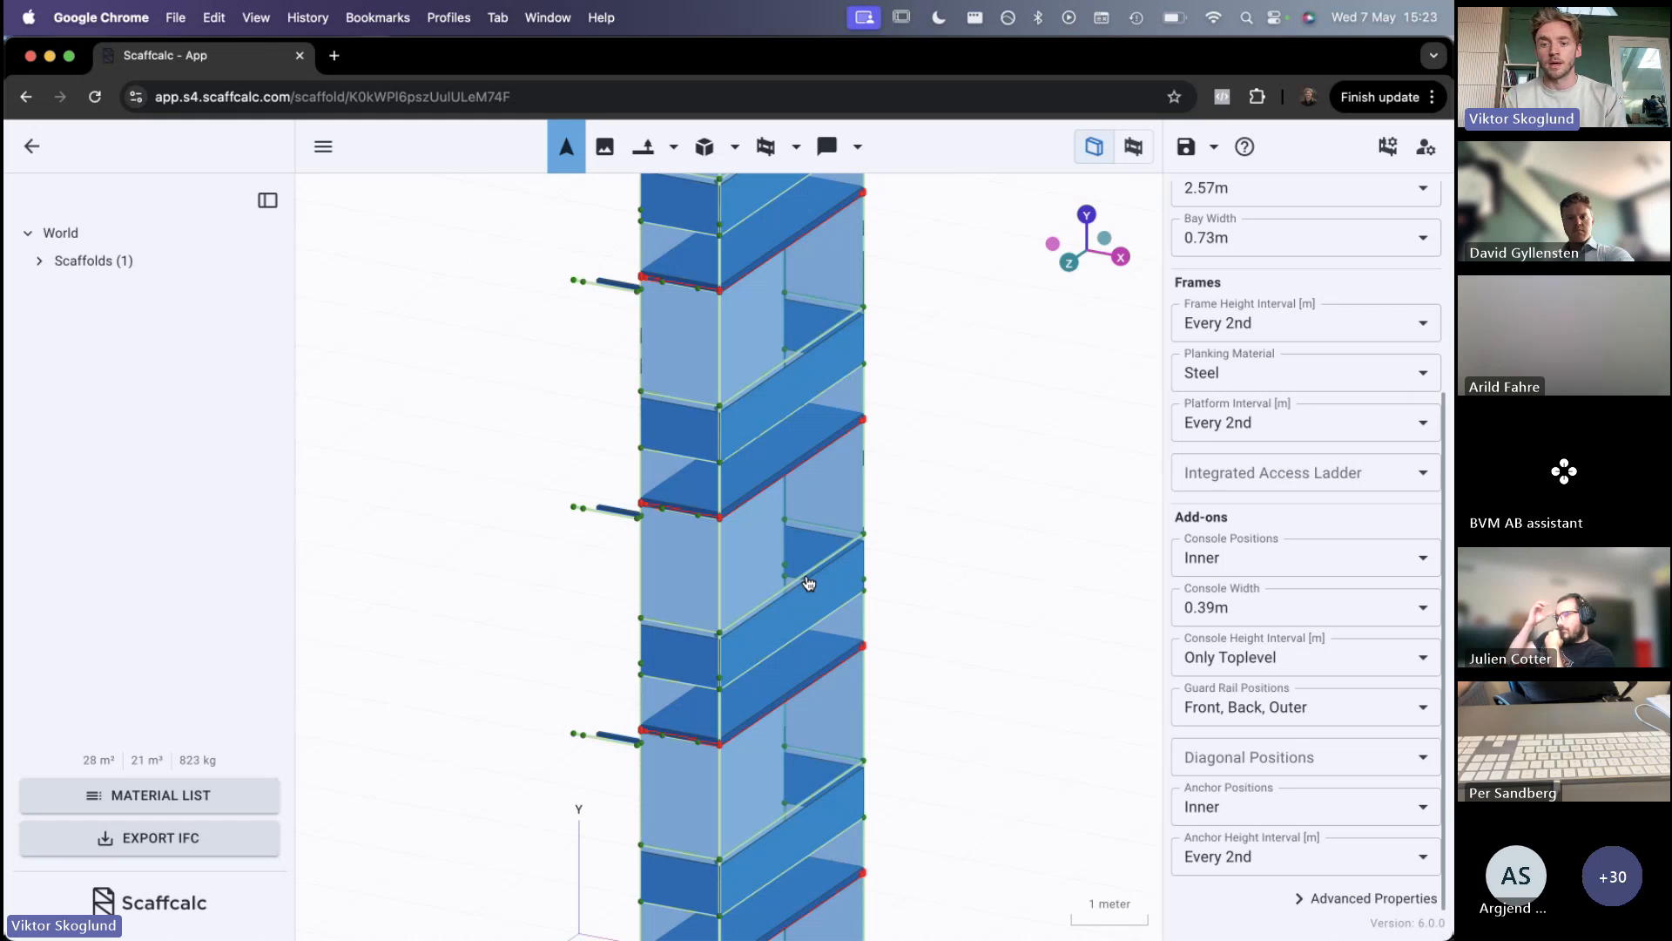
pyautogui.click(808, 583)
pyautogui.scroll(-2, 805, 575)
pyautogui.moveTo(801, 561); pyautogui.dragTo(1012, 572)
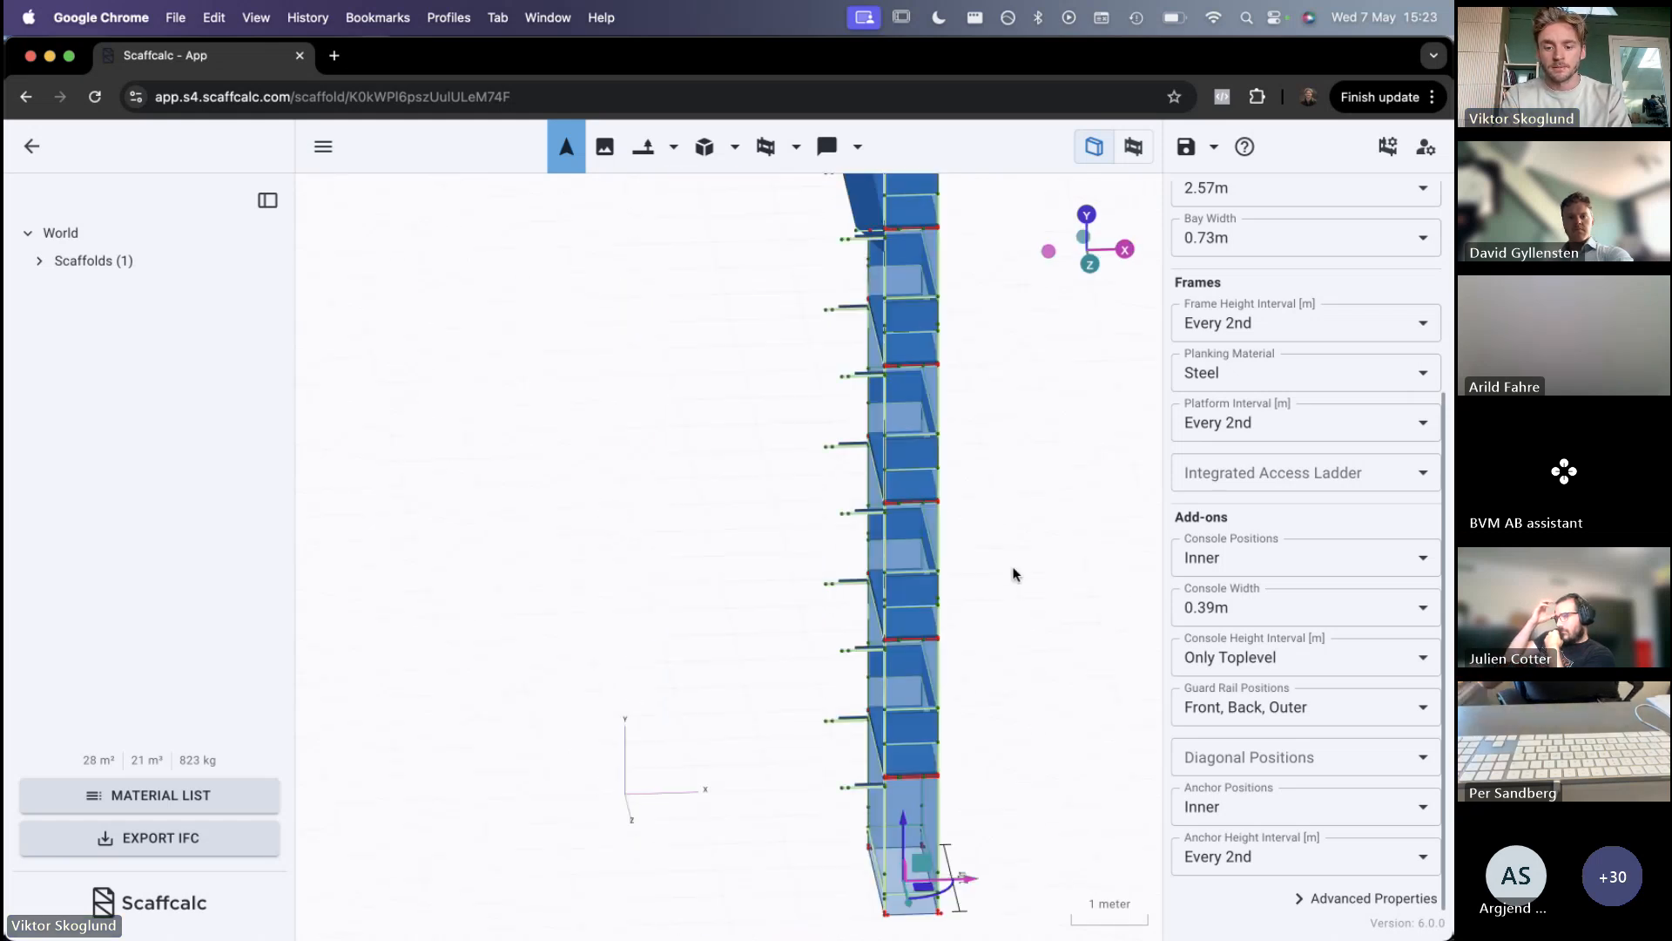
pyautogui.moveTo(862, 522); pyautogui.dragTo(631, 586, button='right')
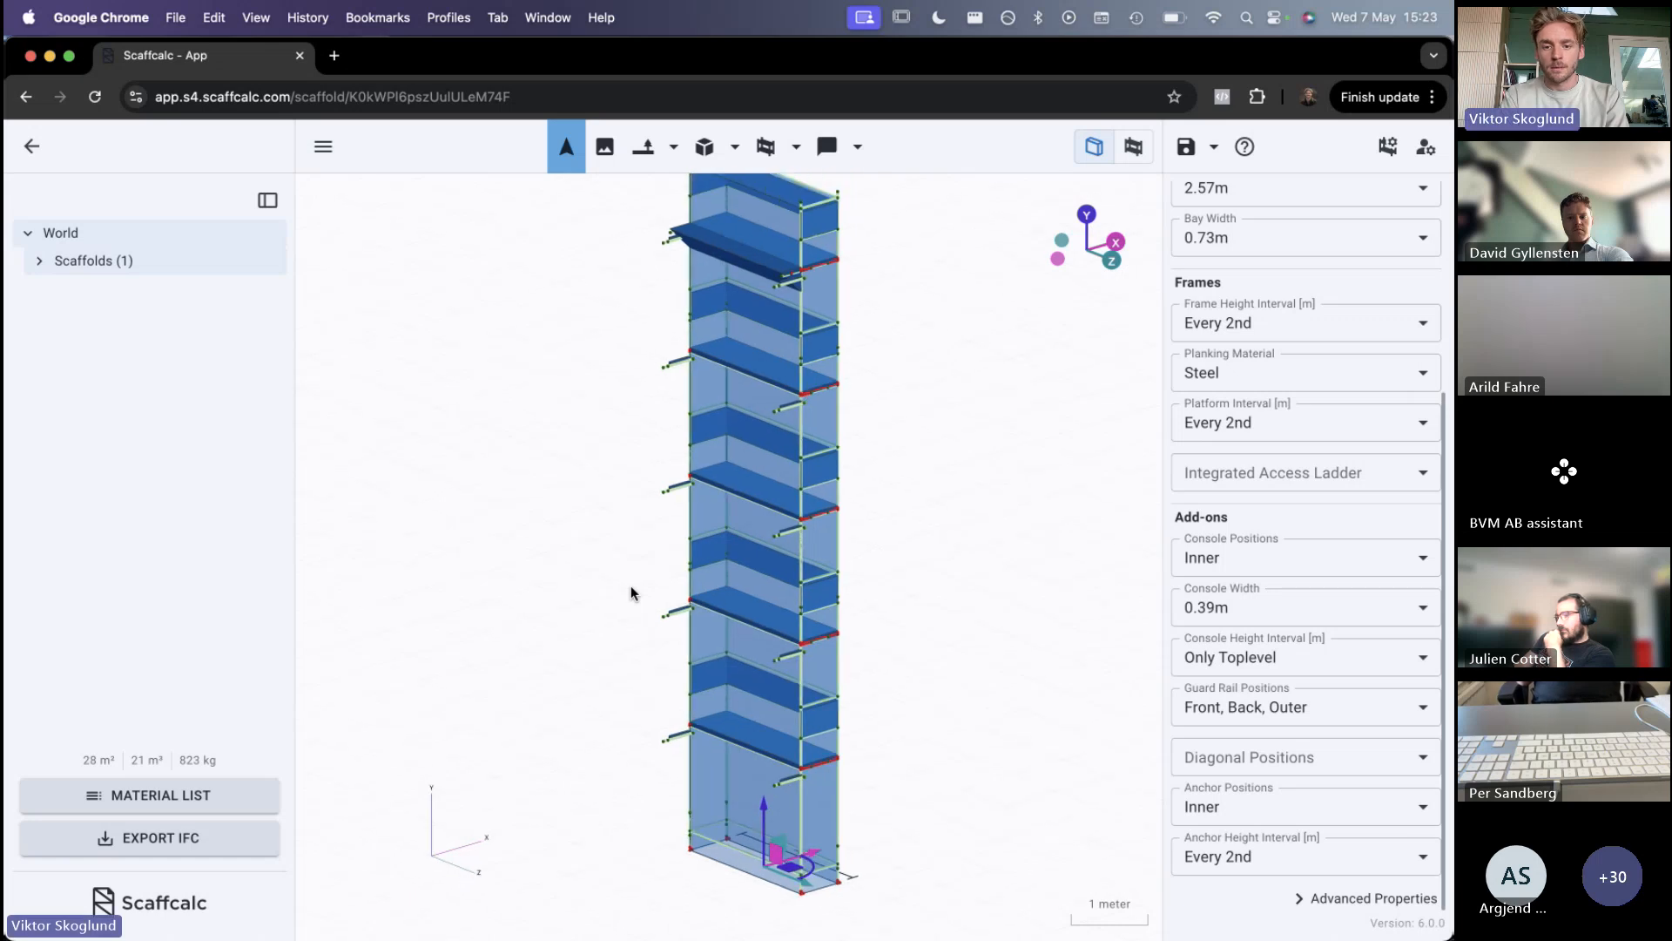
# Show the scaffold as detailed components and delete one anchor below a platform together with its screw and coupler
pyautogui.click(1133, 146)
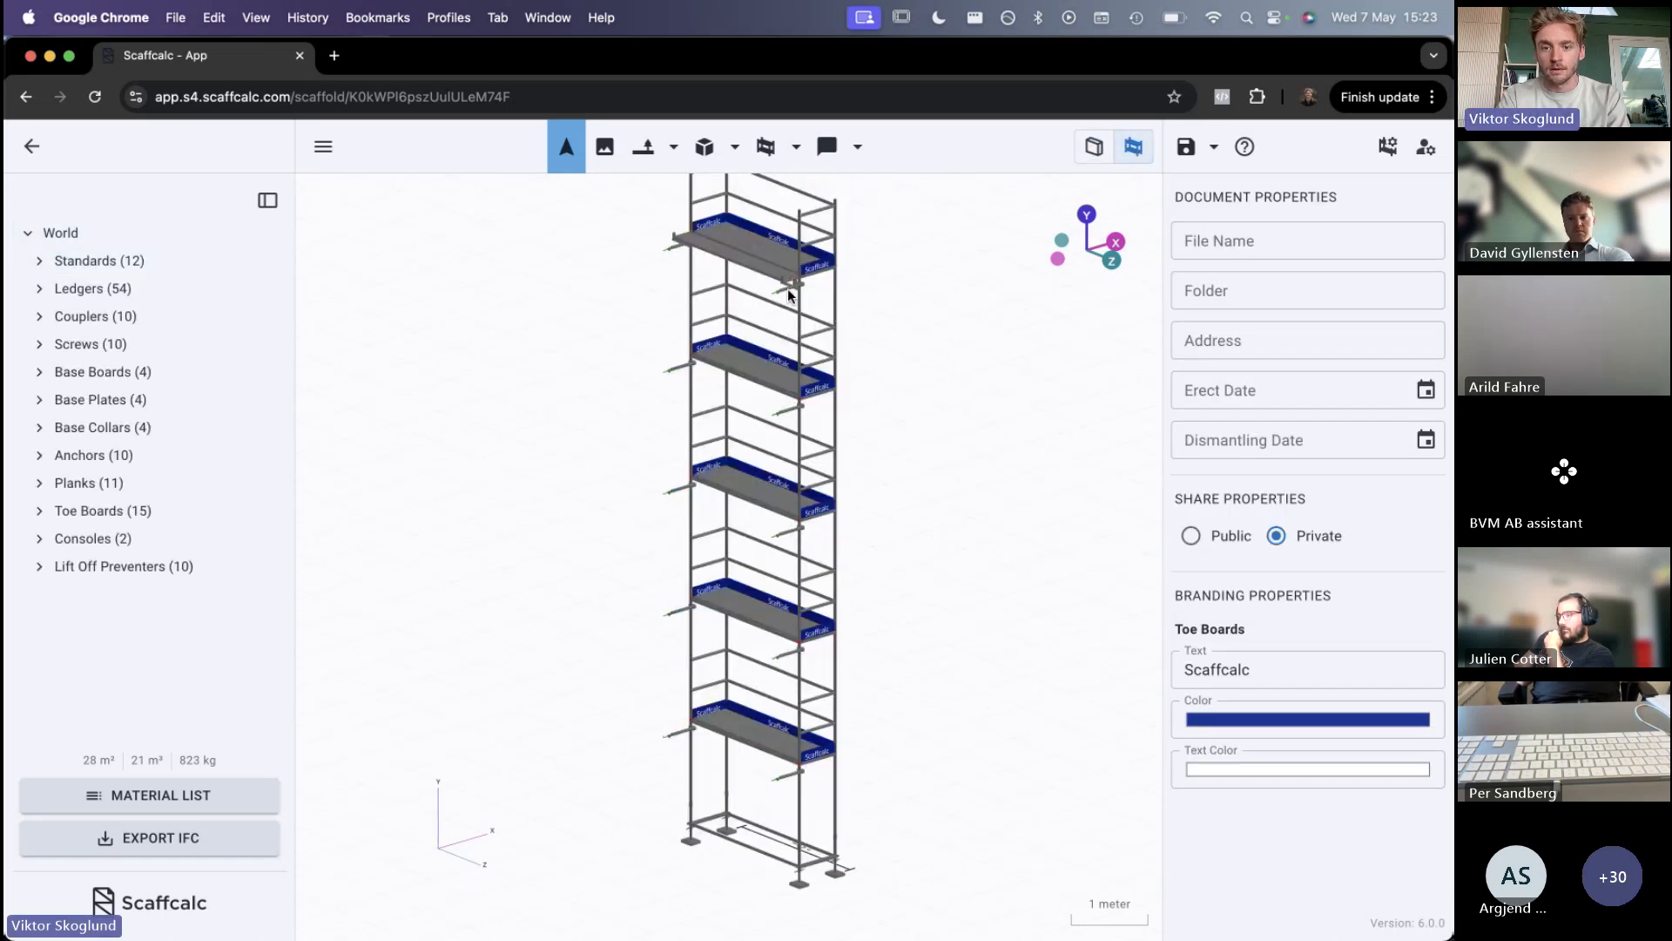
pyautogui.scroll(5, 787, 289)
pyautogui.moveTo(903, 327); pyautogui.dragTo(638, 250, button='right')
pyautogui.scroll(10, 638, 251)
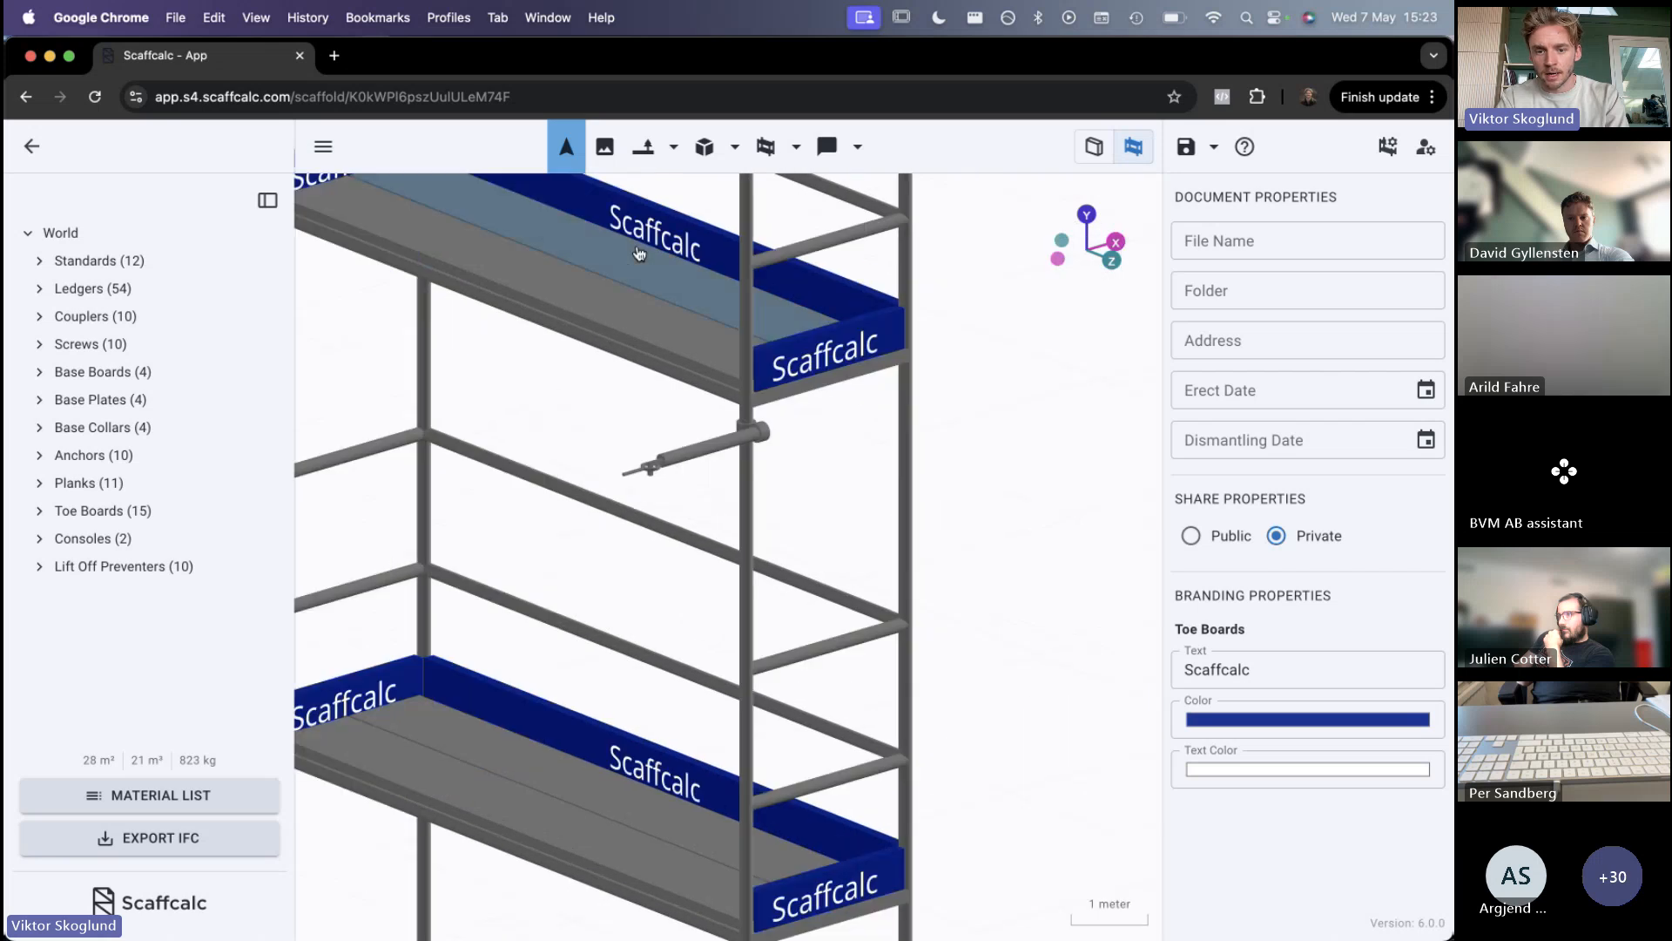
pyautogui.moveTo(616, 328); pyautogui.dragTo(796, 401, button='right')
pyautogui.click(796, 407)
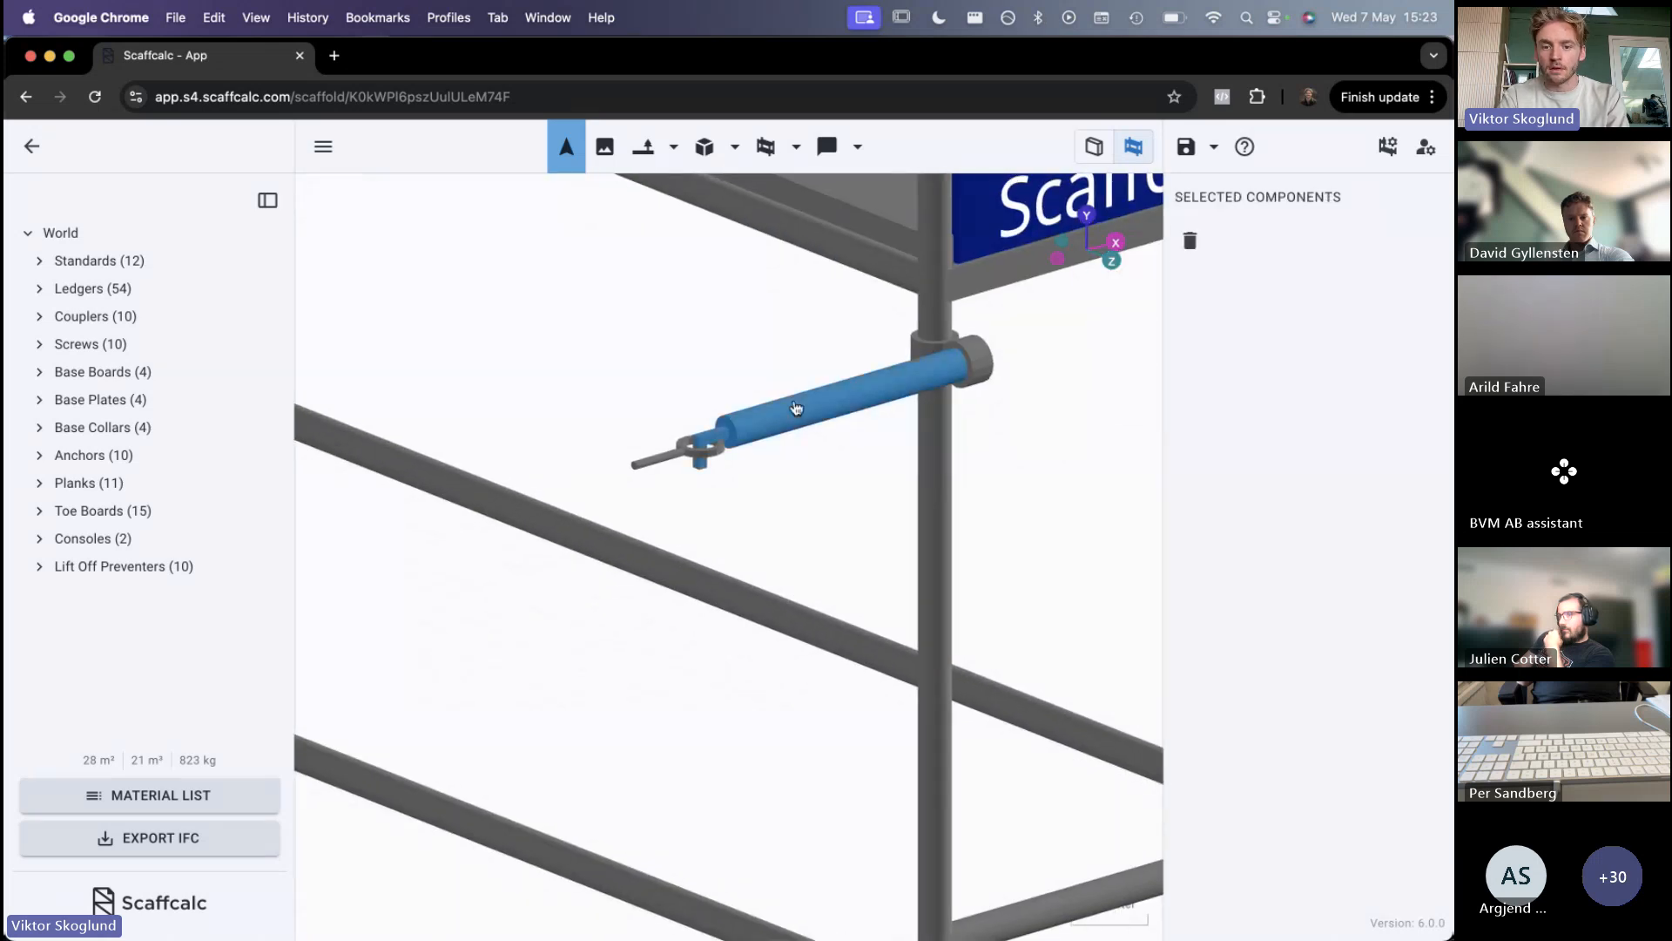
pyautogui.press('Delete')
pyautogui.click(685, 457)
pyautogui.press('Delete')
pyautogui.click(972, 382)
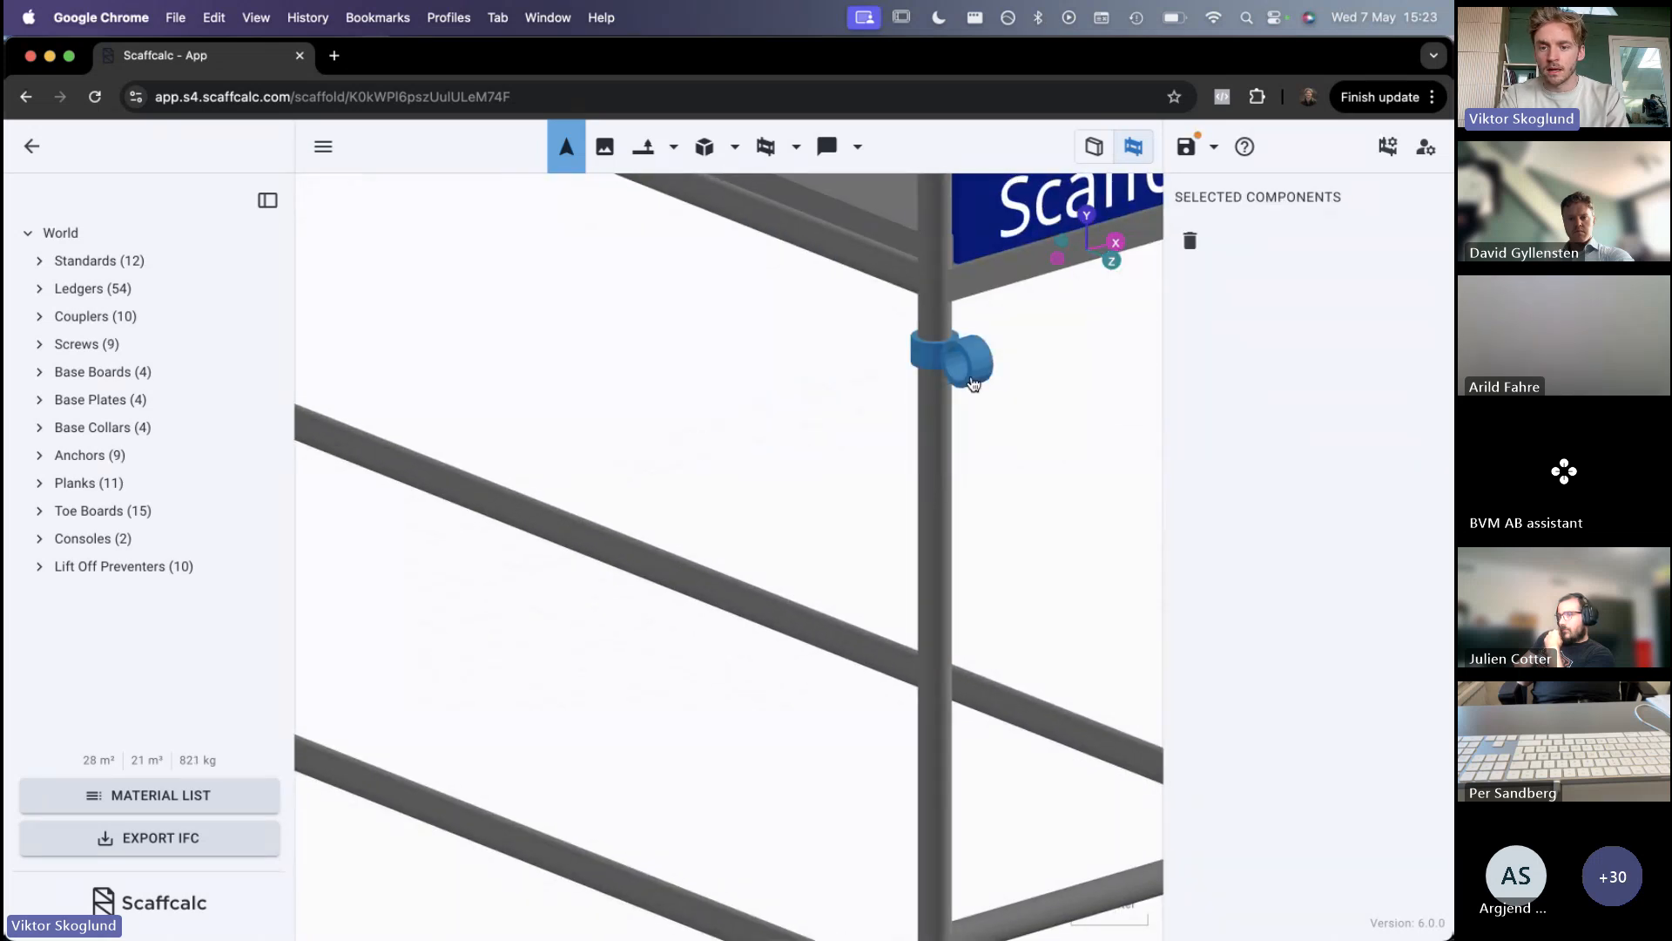
pyautogui.press('Delete')
# Inspect the complete detailed scaffold tower from its outer side
pyautogui.scroll(-3, 874, 437)
pyautogui.scroll(-10, 874, 435)
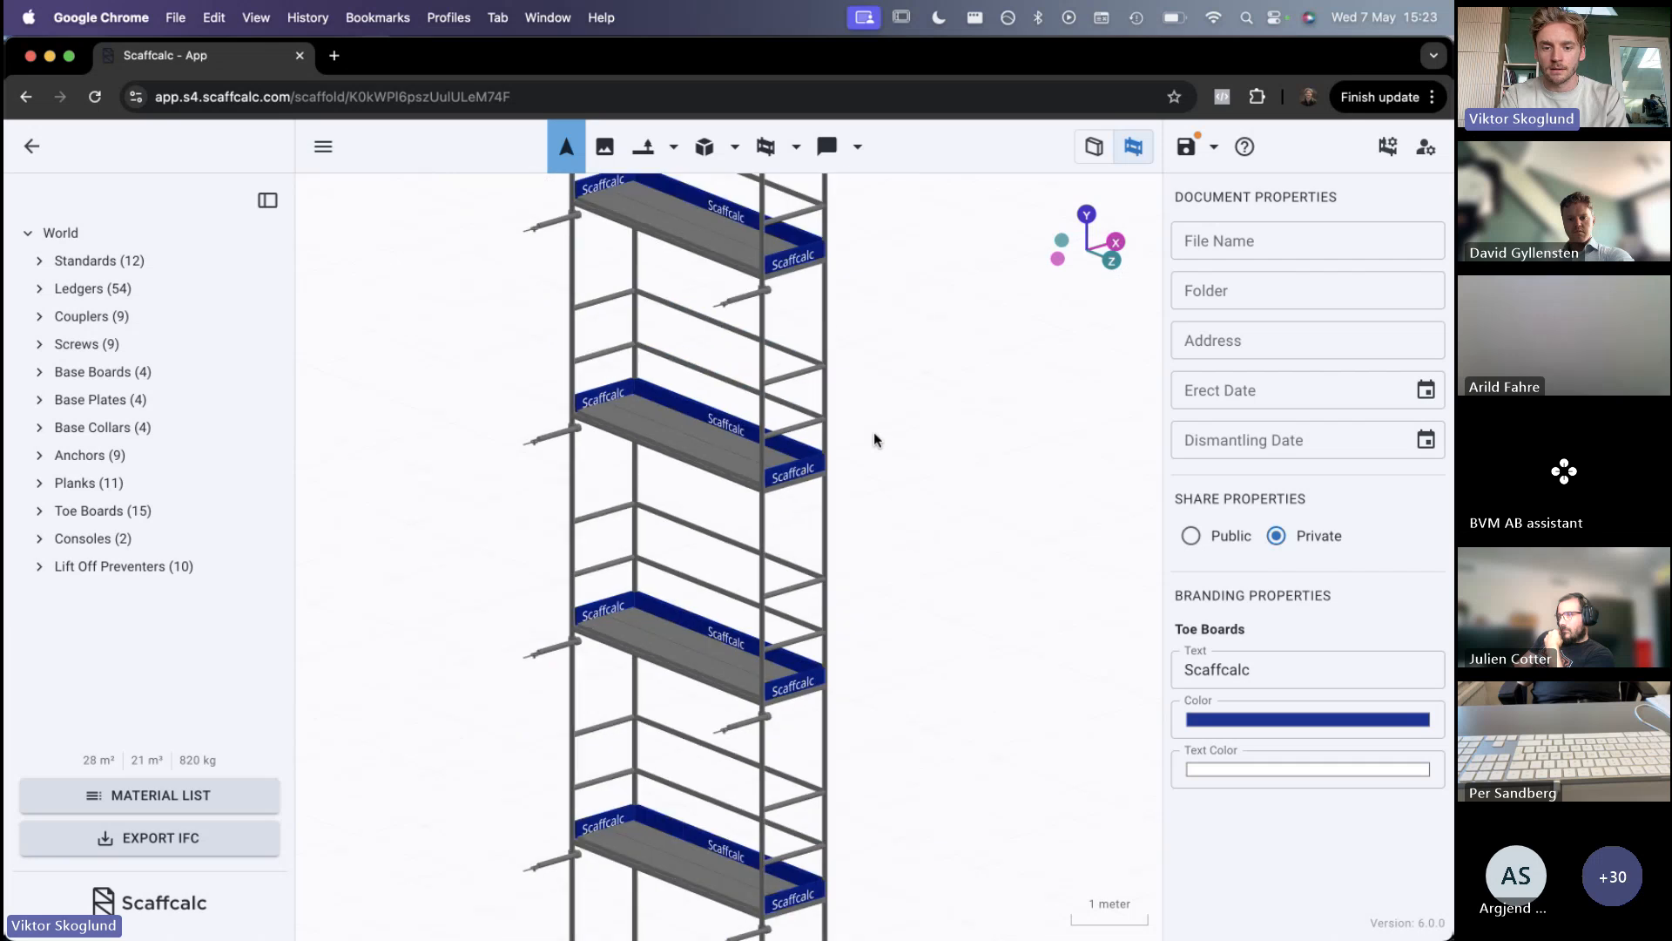
pyautogui.moveTo(941, 446); pyautogui.dragTo(768, 303)
pyautogui.scroll(-3, 836, 391)
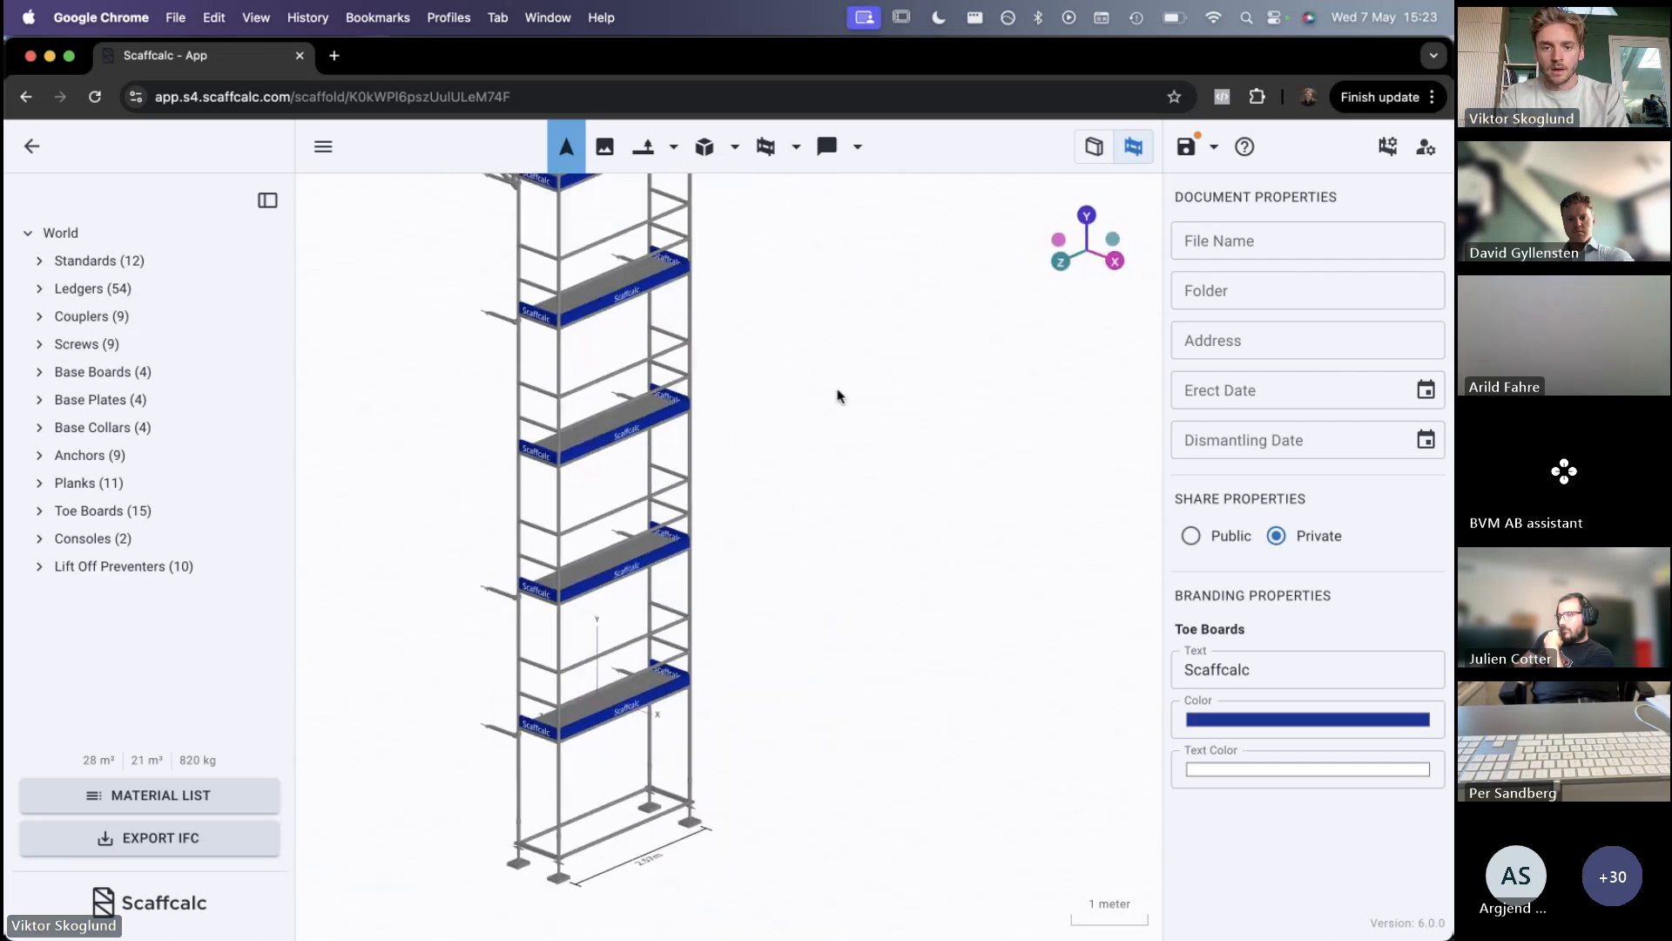
pyautogui.moveTo(836, 391); pyautogui.dragTo(925, 437, button='right')
pyautogui.scroll(-2, 937, 490)
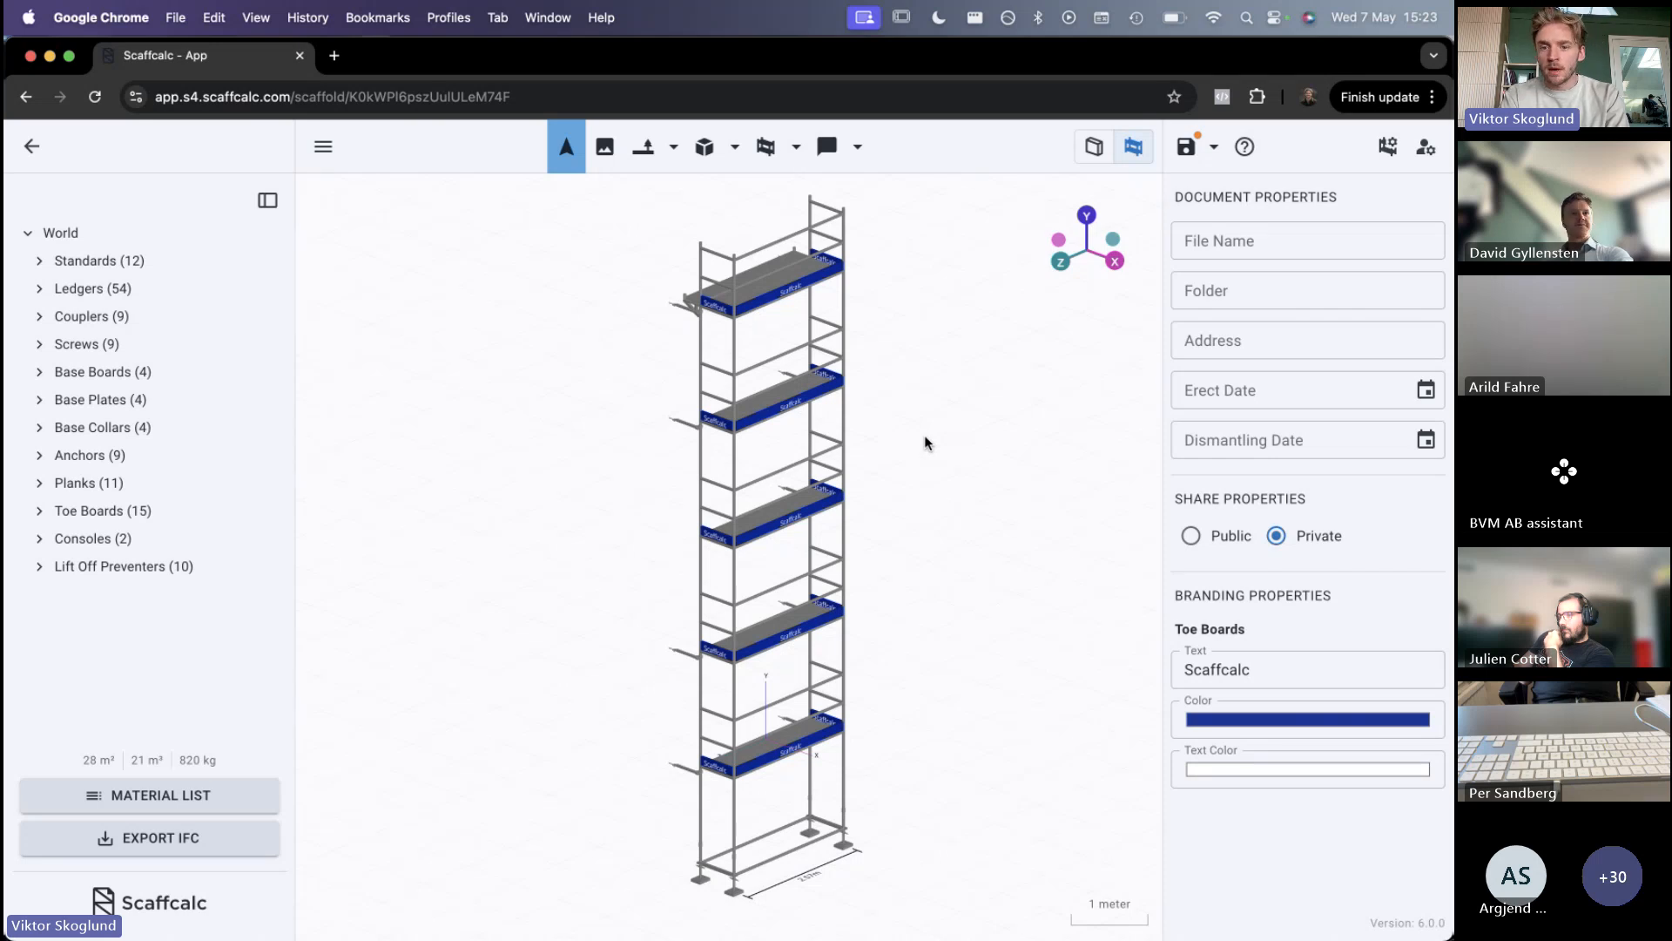
# Glance at the scaffold settings, then try the dark appearance and restore light mode
pyautogui.click(1386, 150)
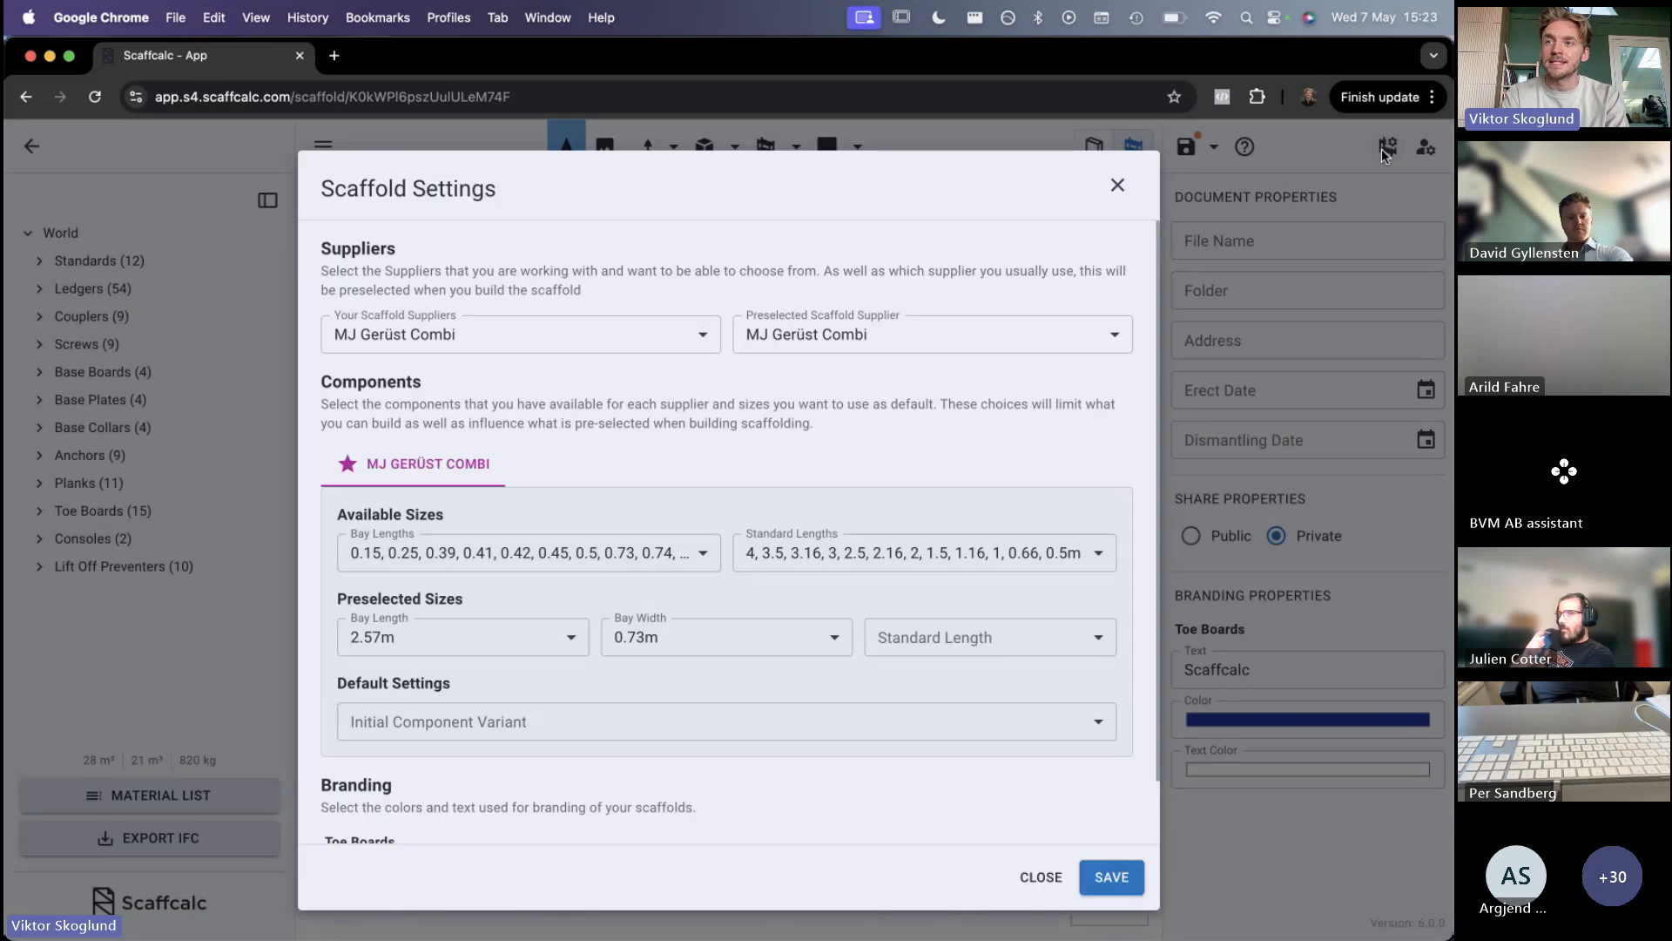
pyautogui.click(1336, 147)
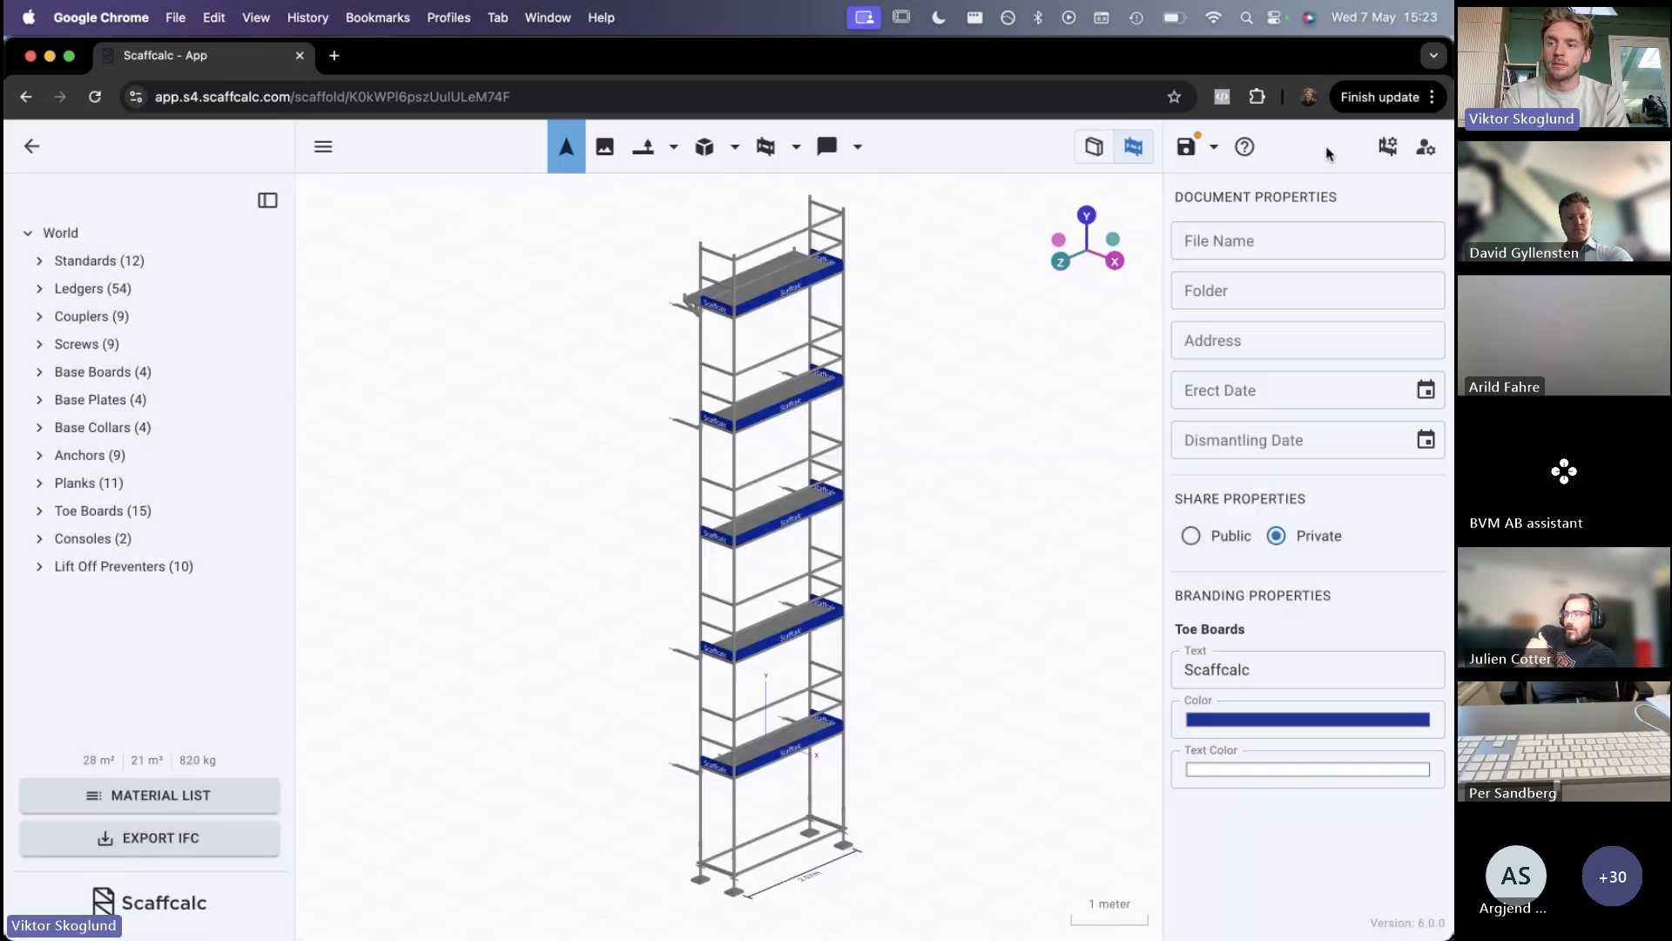
pyautogui.click(1425, 152)
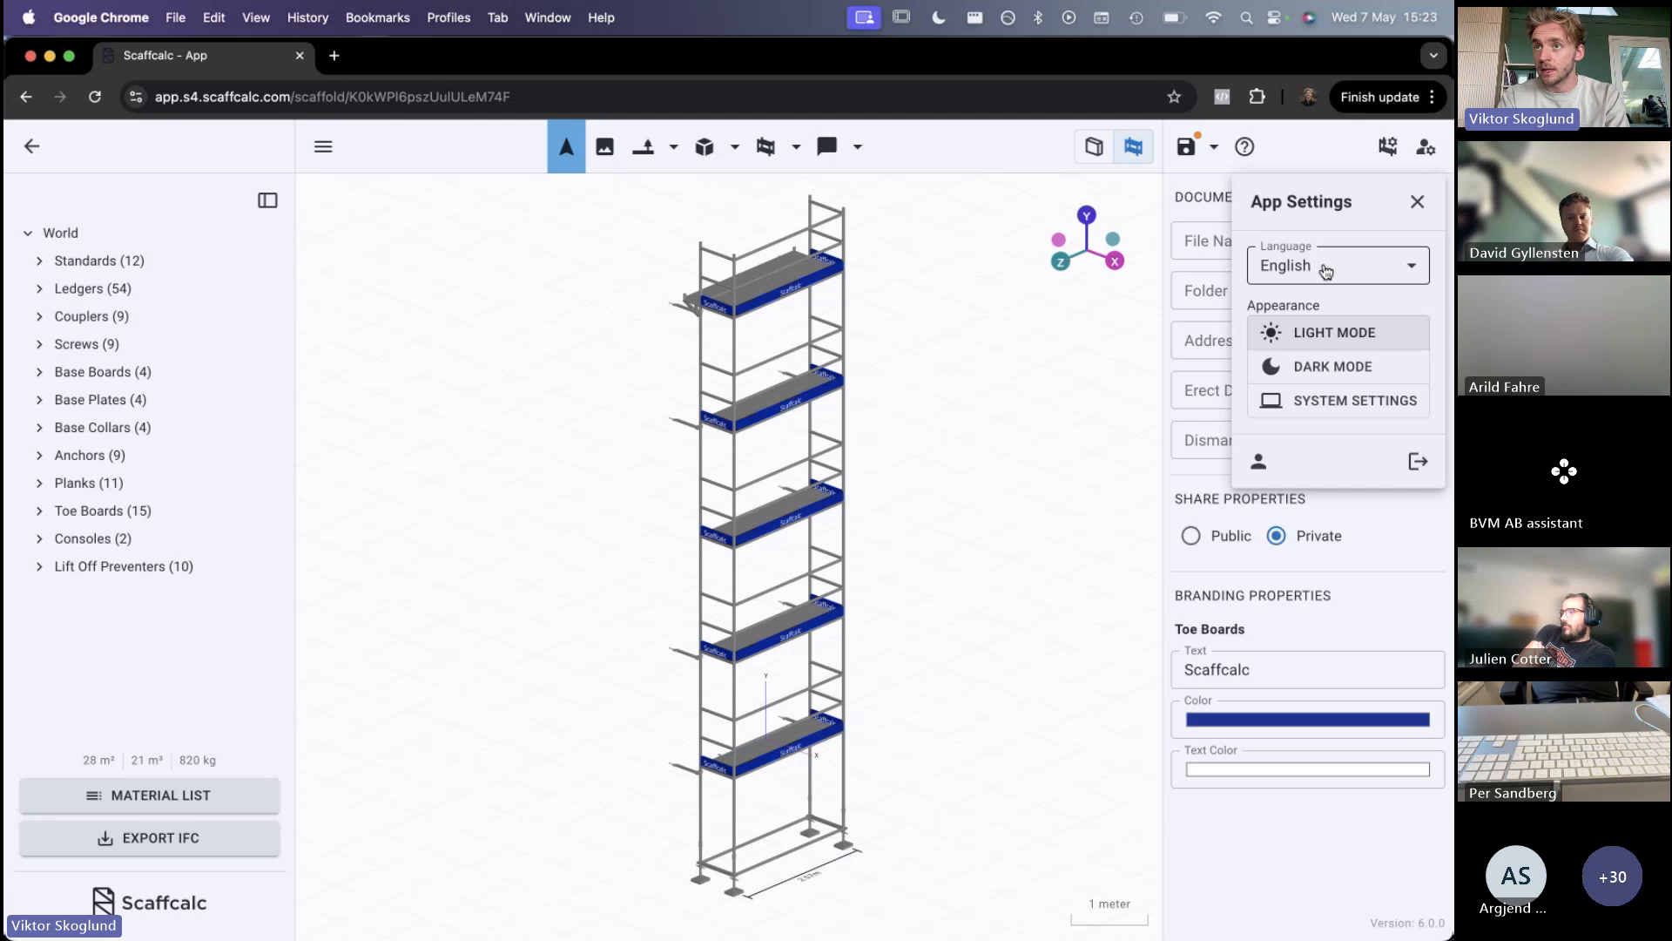
pyautogui.click(1309, 366)
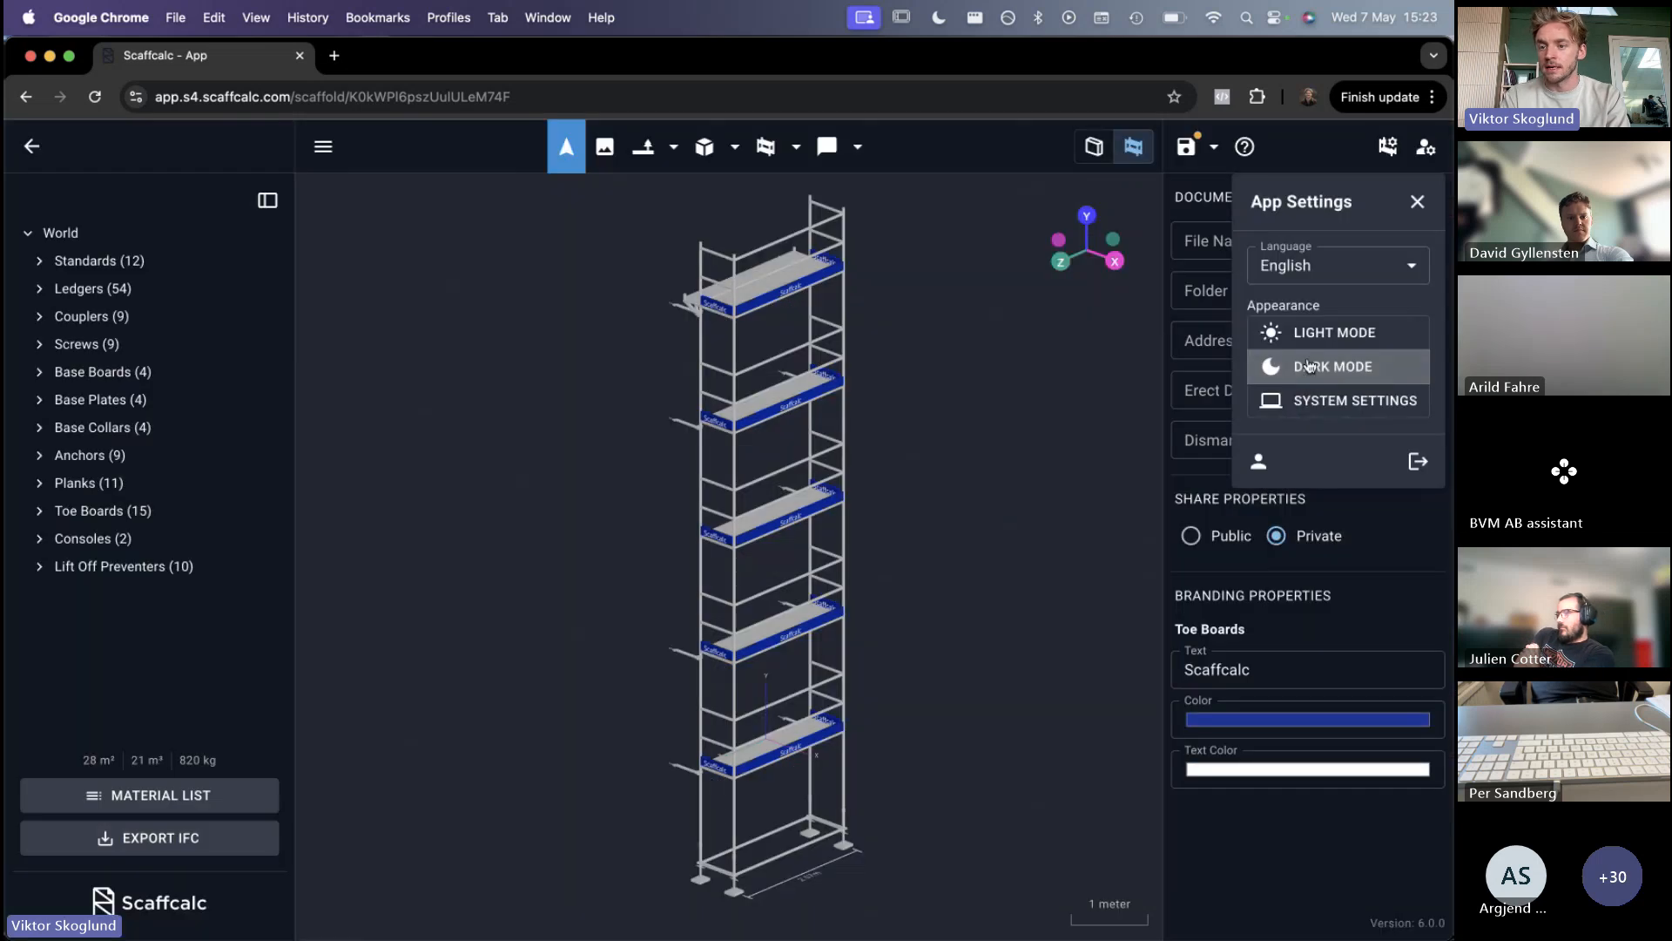
pyautogui.click(1309, 344)
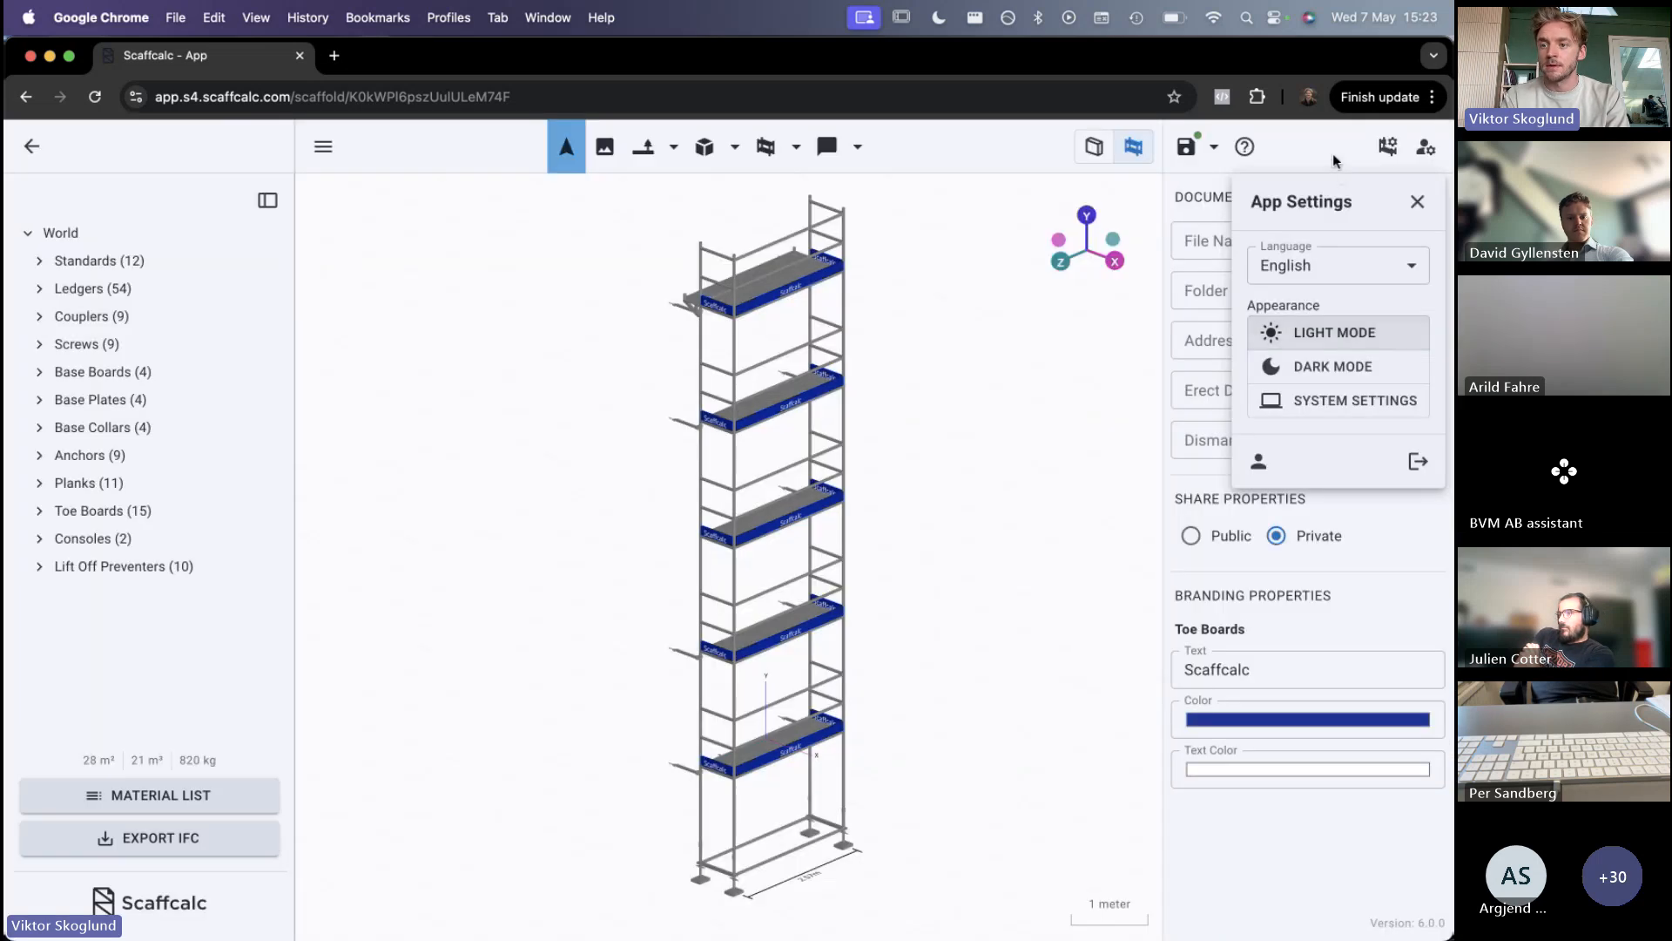
# Add MJ Gerüst Optima to your scaffold suppliers in the scaffold settings and review the preselected supplier choices
pyautogui.click(1386, 149)
pyautogui.click(1387, 148)
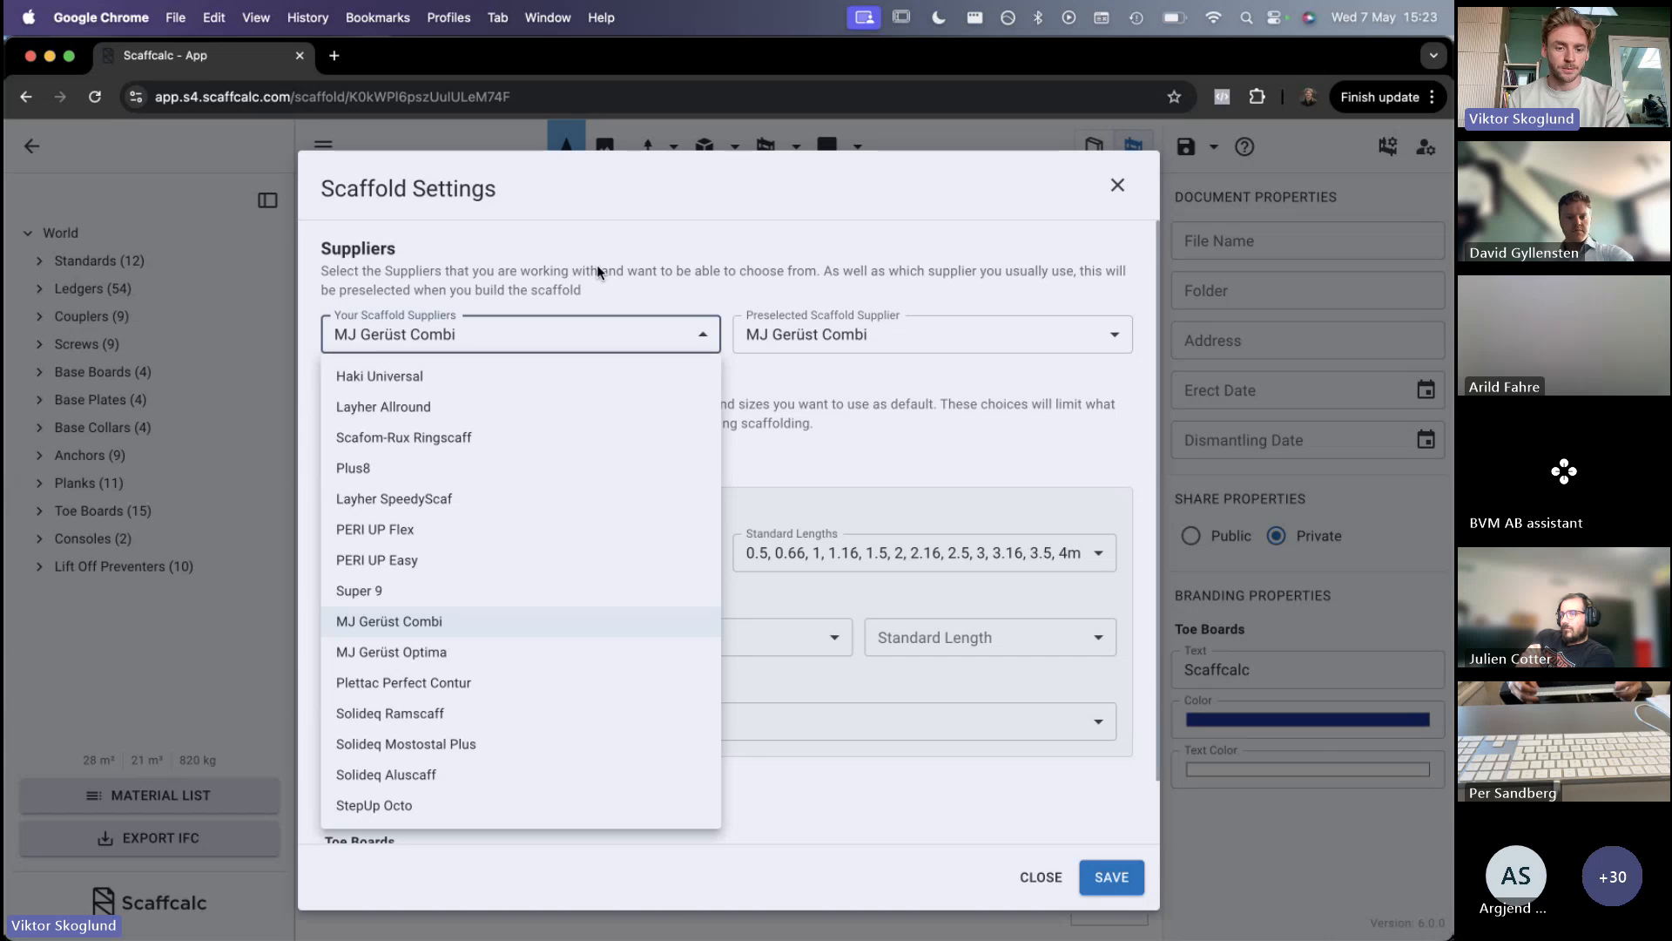
pyautogui.click(635, 268)
pyautogui.click(795, 344)
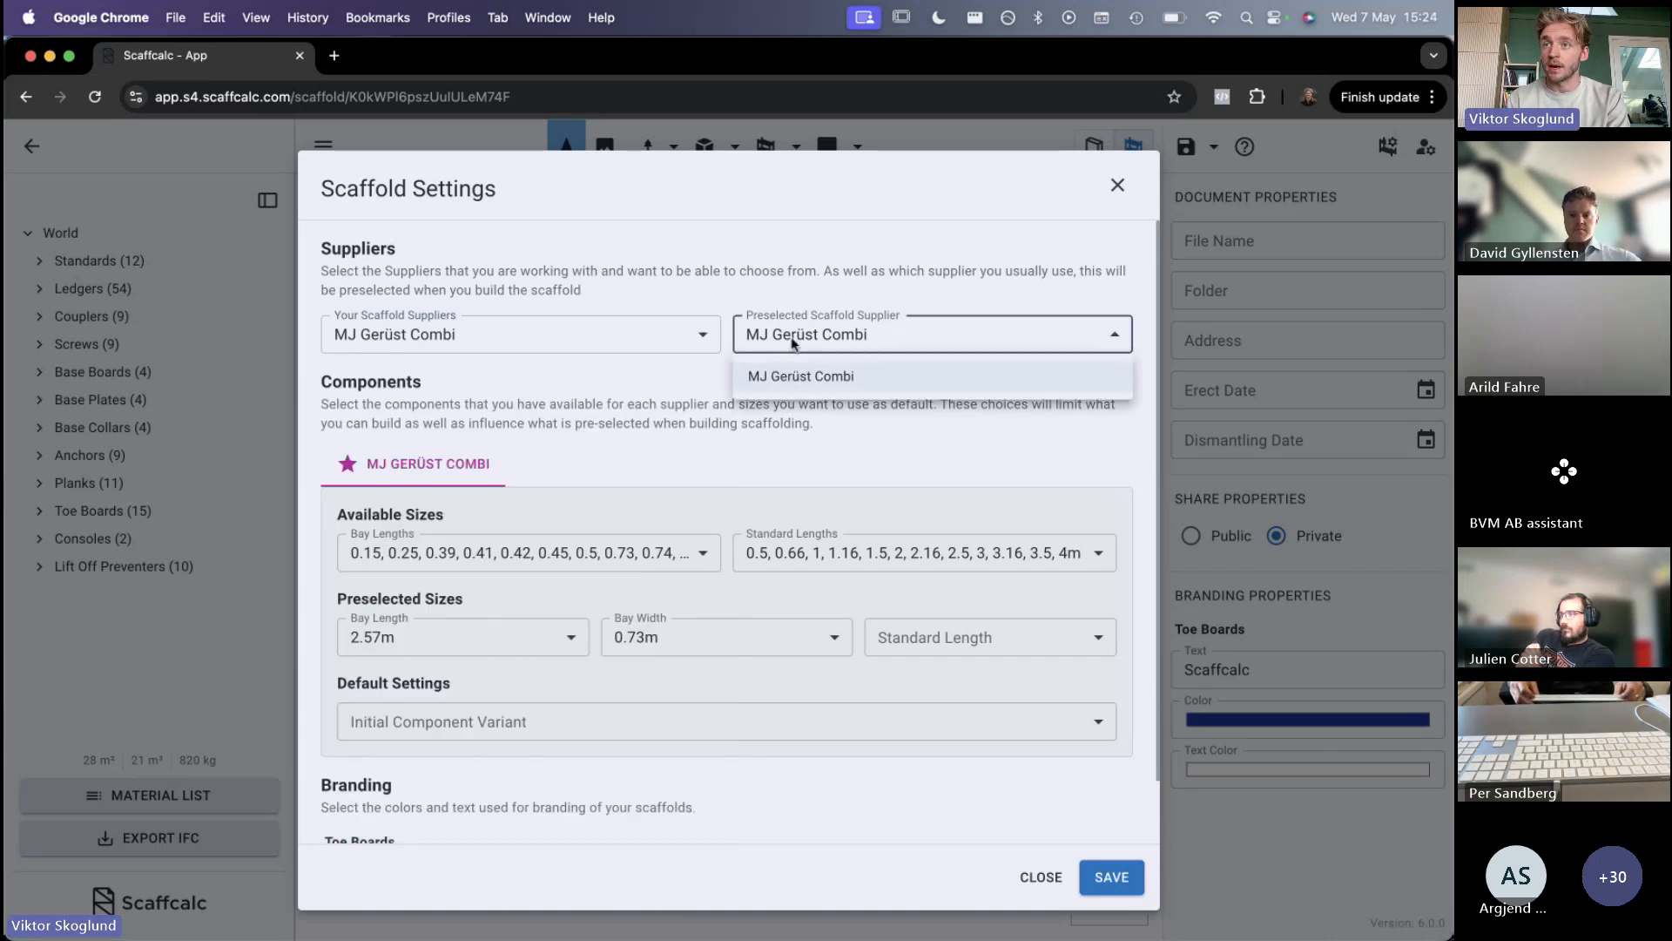
pyautogui.click(605, 347)
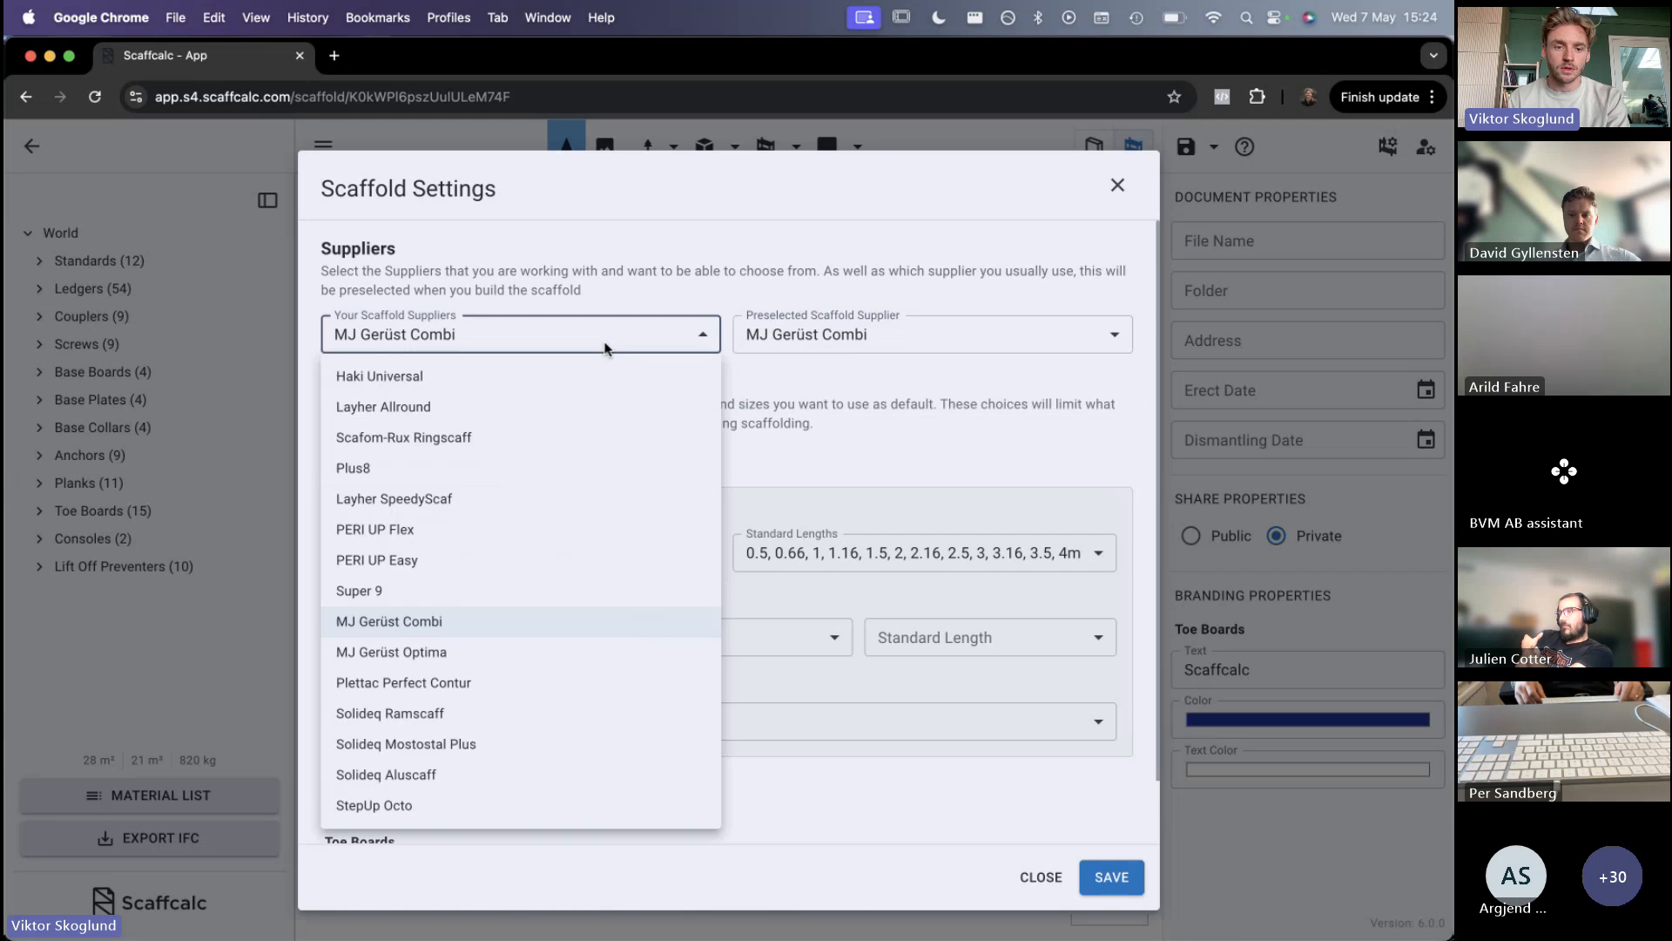
pyautogui.click(394, 653)
pyautogui.click(688, 318)
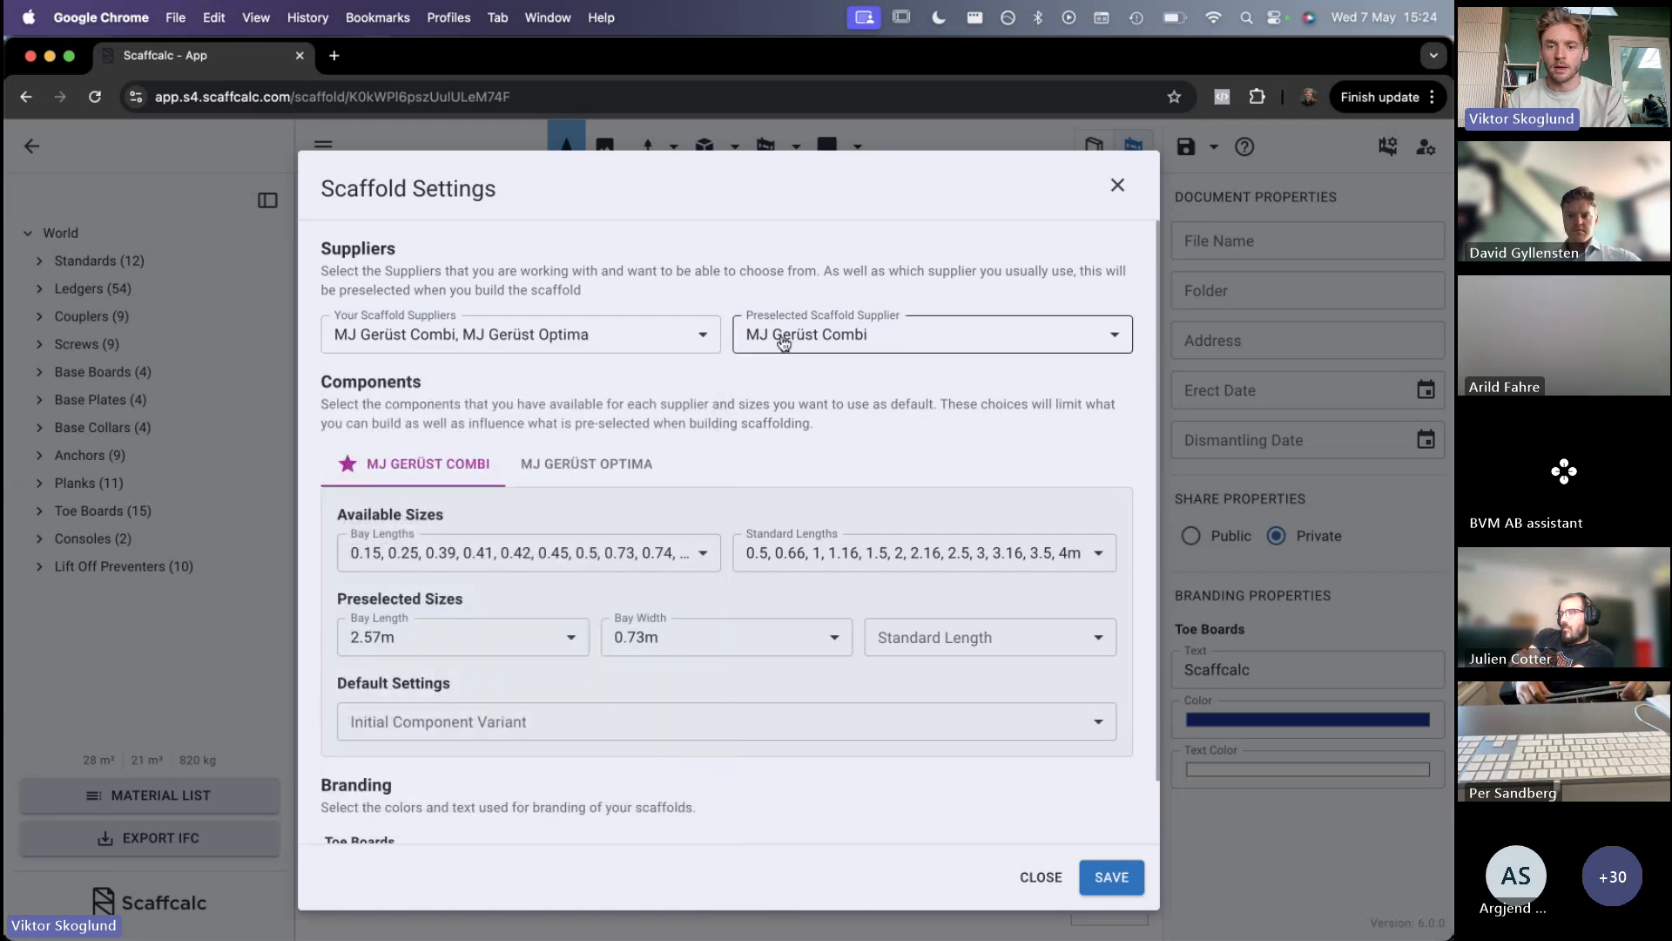
pyautogui.click(783, 343)
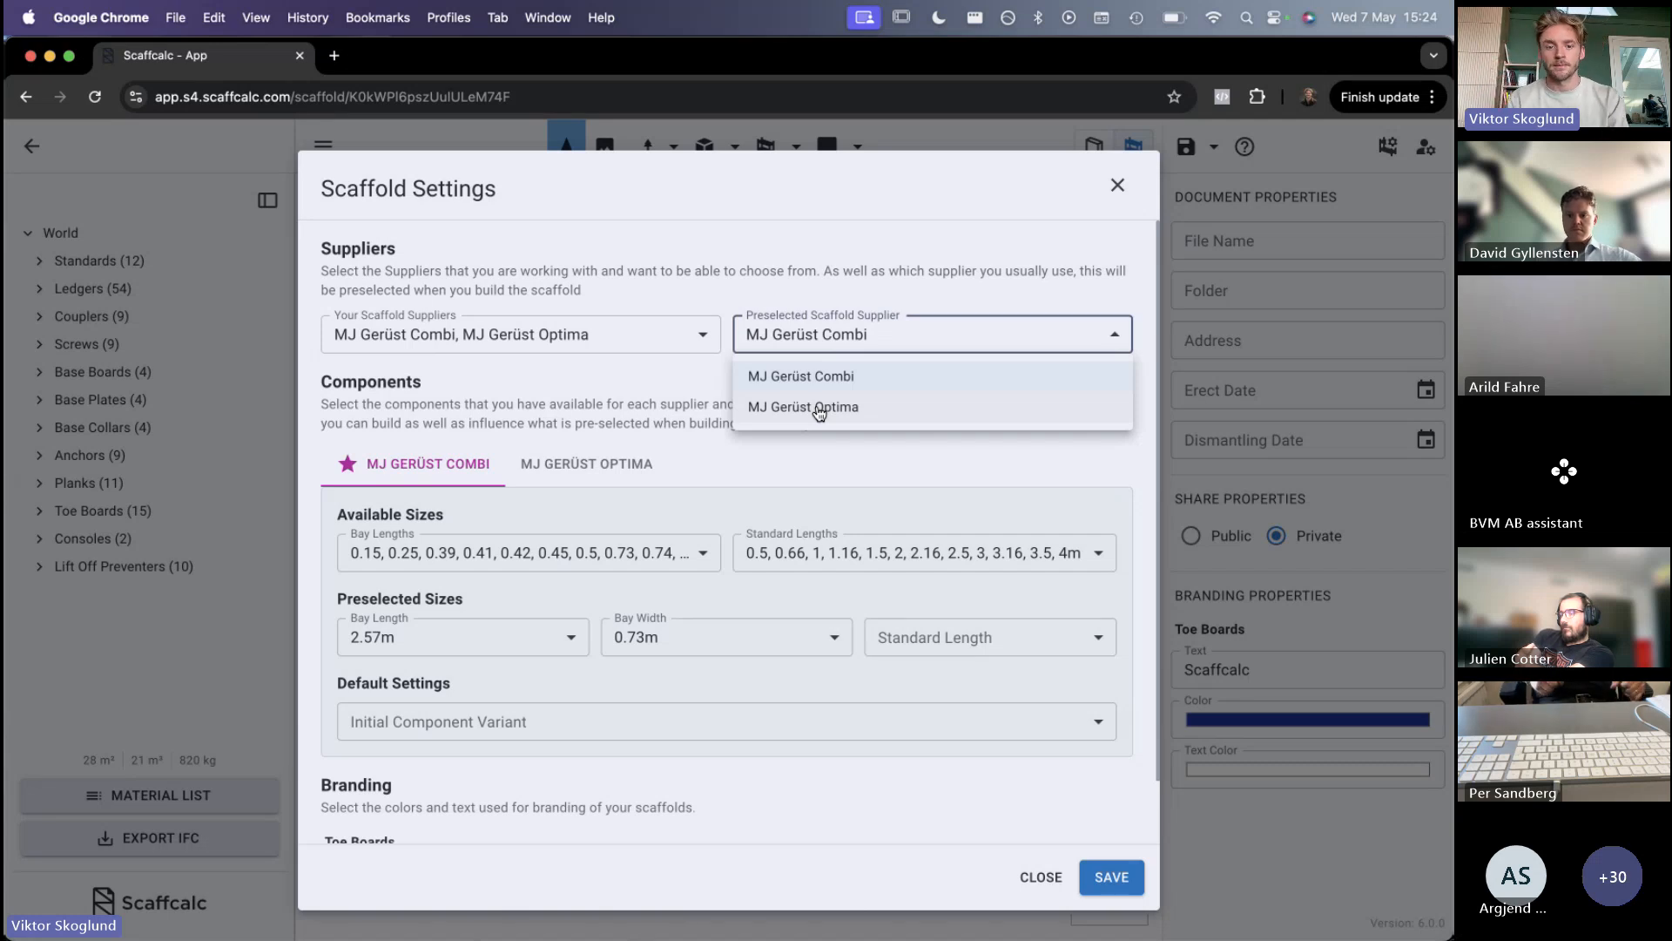
# Exclude the 4 m and 4.14 m bay lengths from the available MJ Gerüst Combi sizes
pyautogui.scroll(-2, 555, 405)
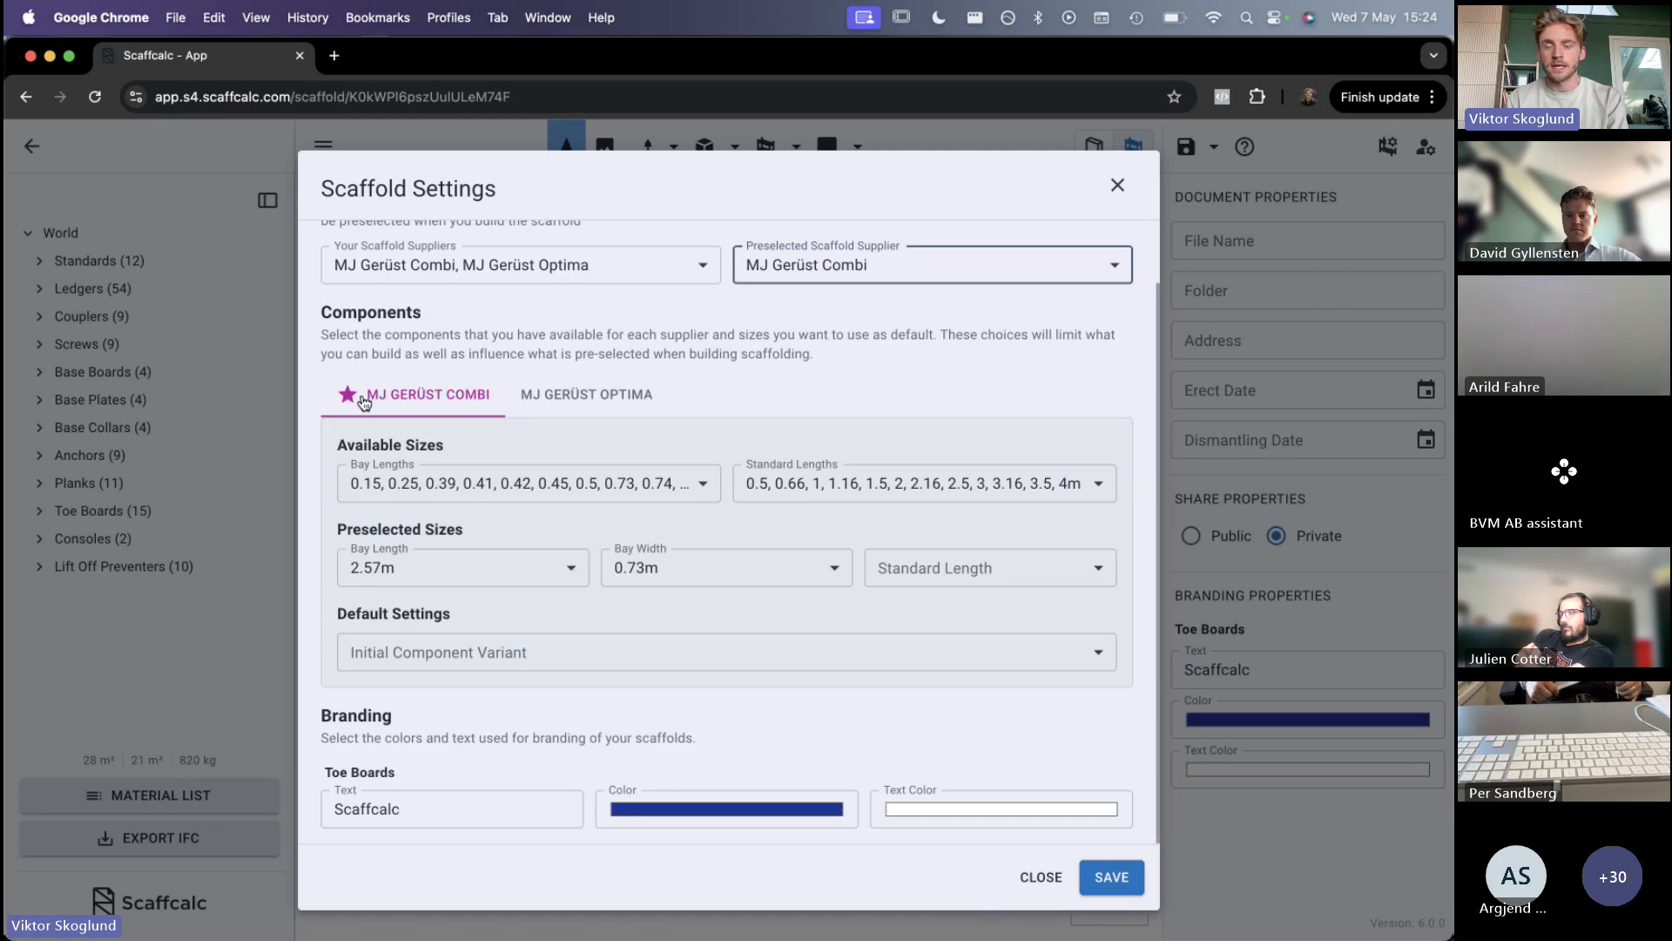
pyautogui.click(427, 483)
pyautogui.scroll(2, 396, 349)
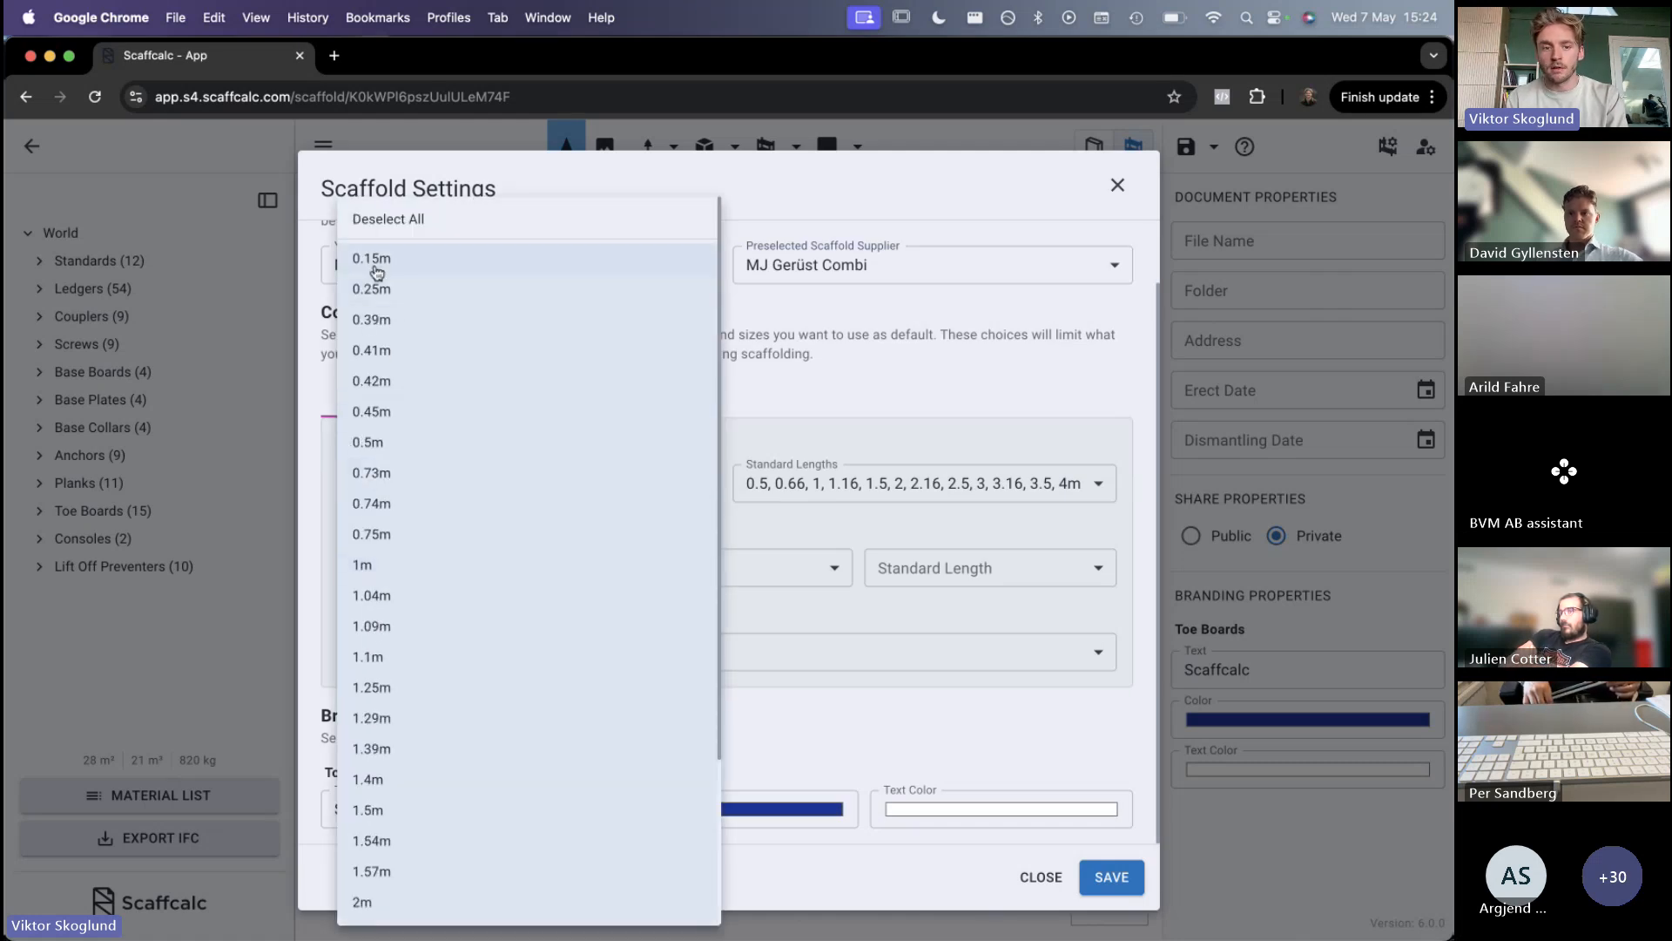
pyautogui.scroll(1, 415, 289)
pyautogui.scroll(-3, 586, 615)
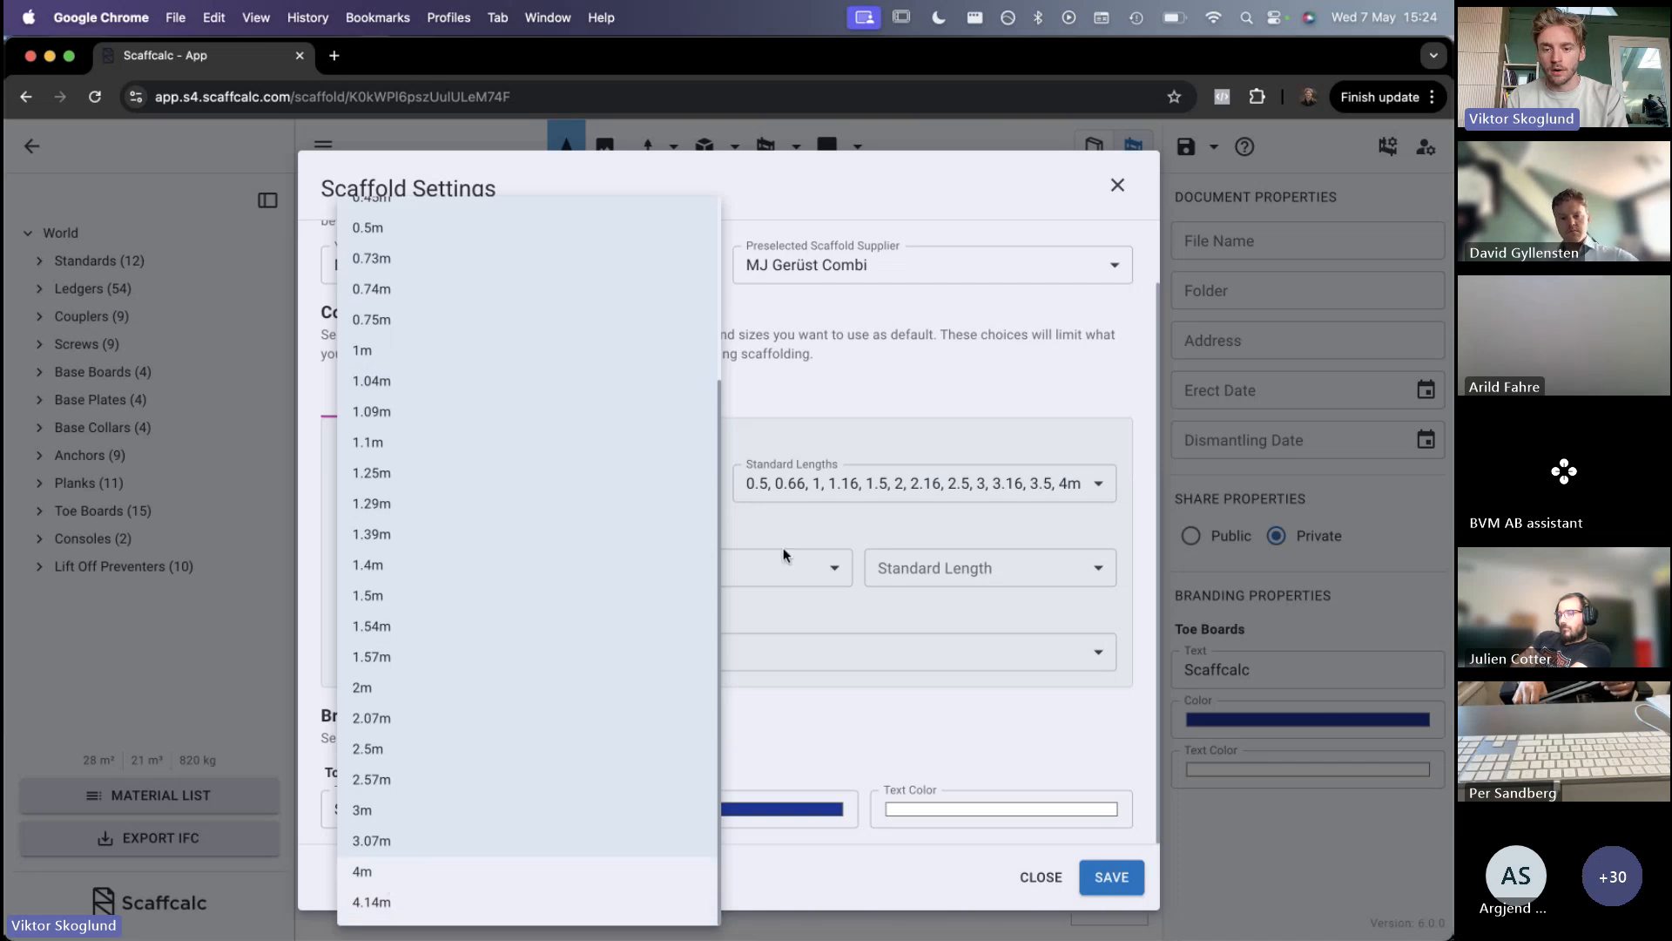
pyautogui.click(854, 386)
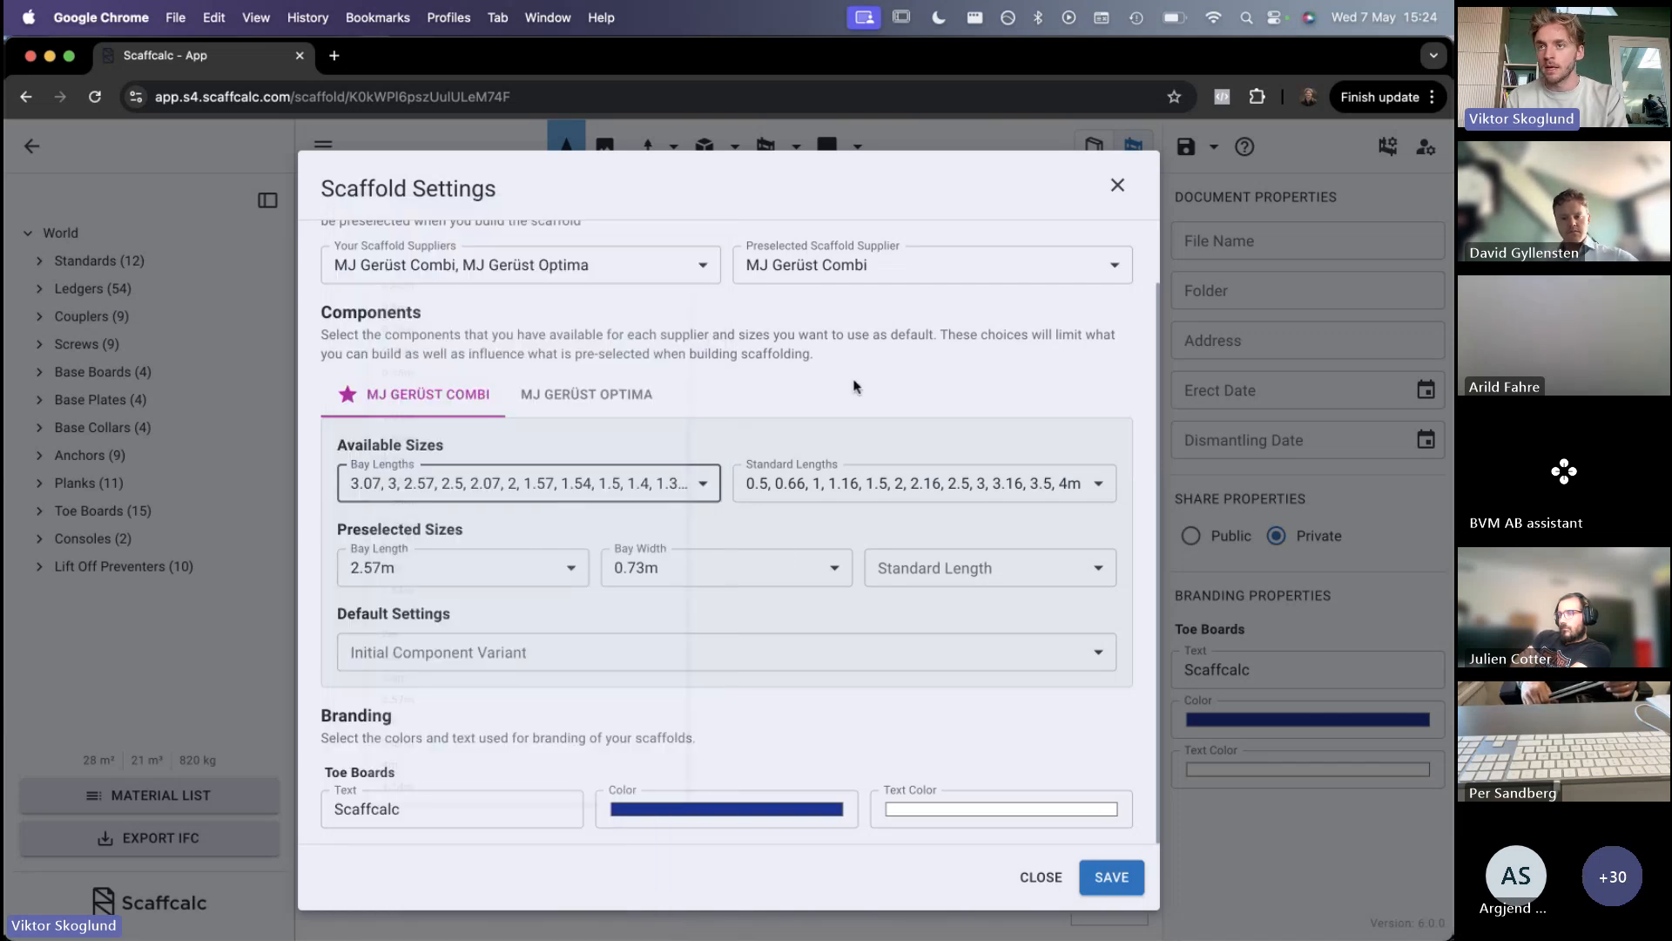
# Limit the available MJ Gerüst Combi standard lengths to 0.5, 0.66, 1, 1.16, 1.5 and 2 m
pyautogui.click(860, 483)
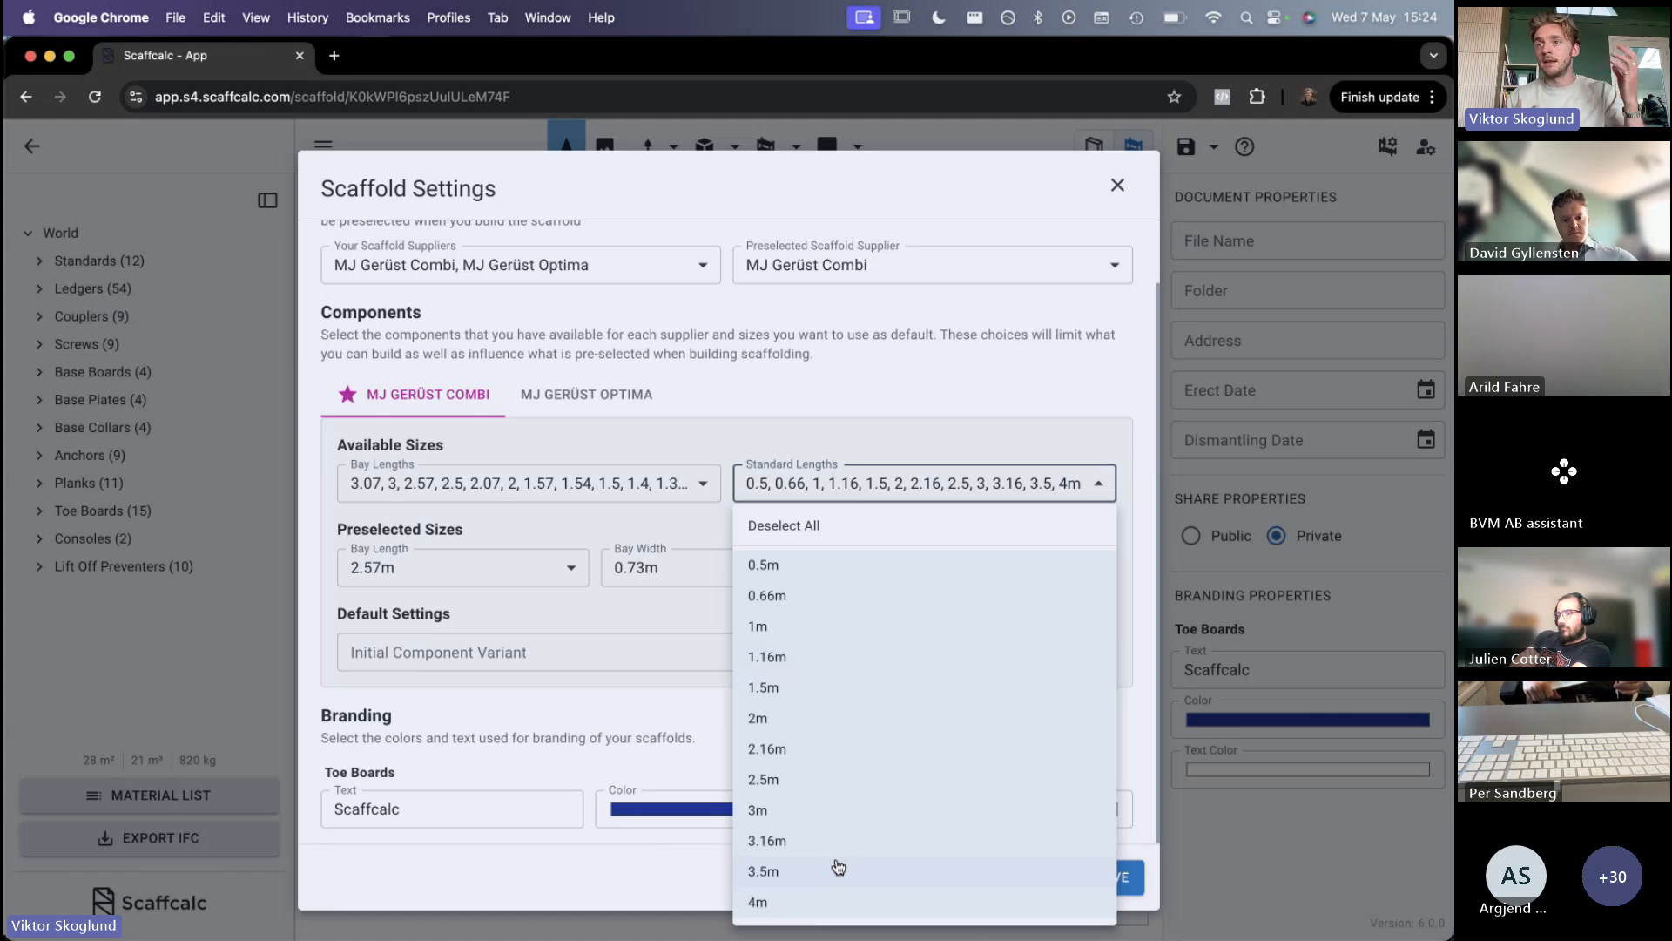
pyautogui.click(793, 901)
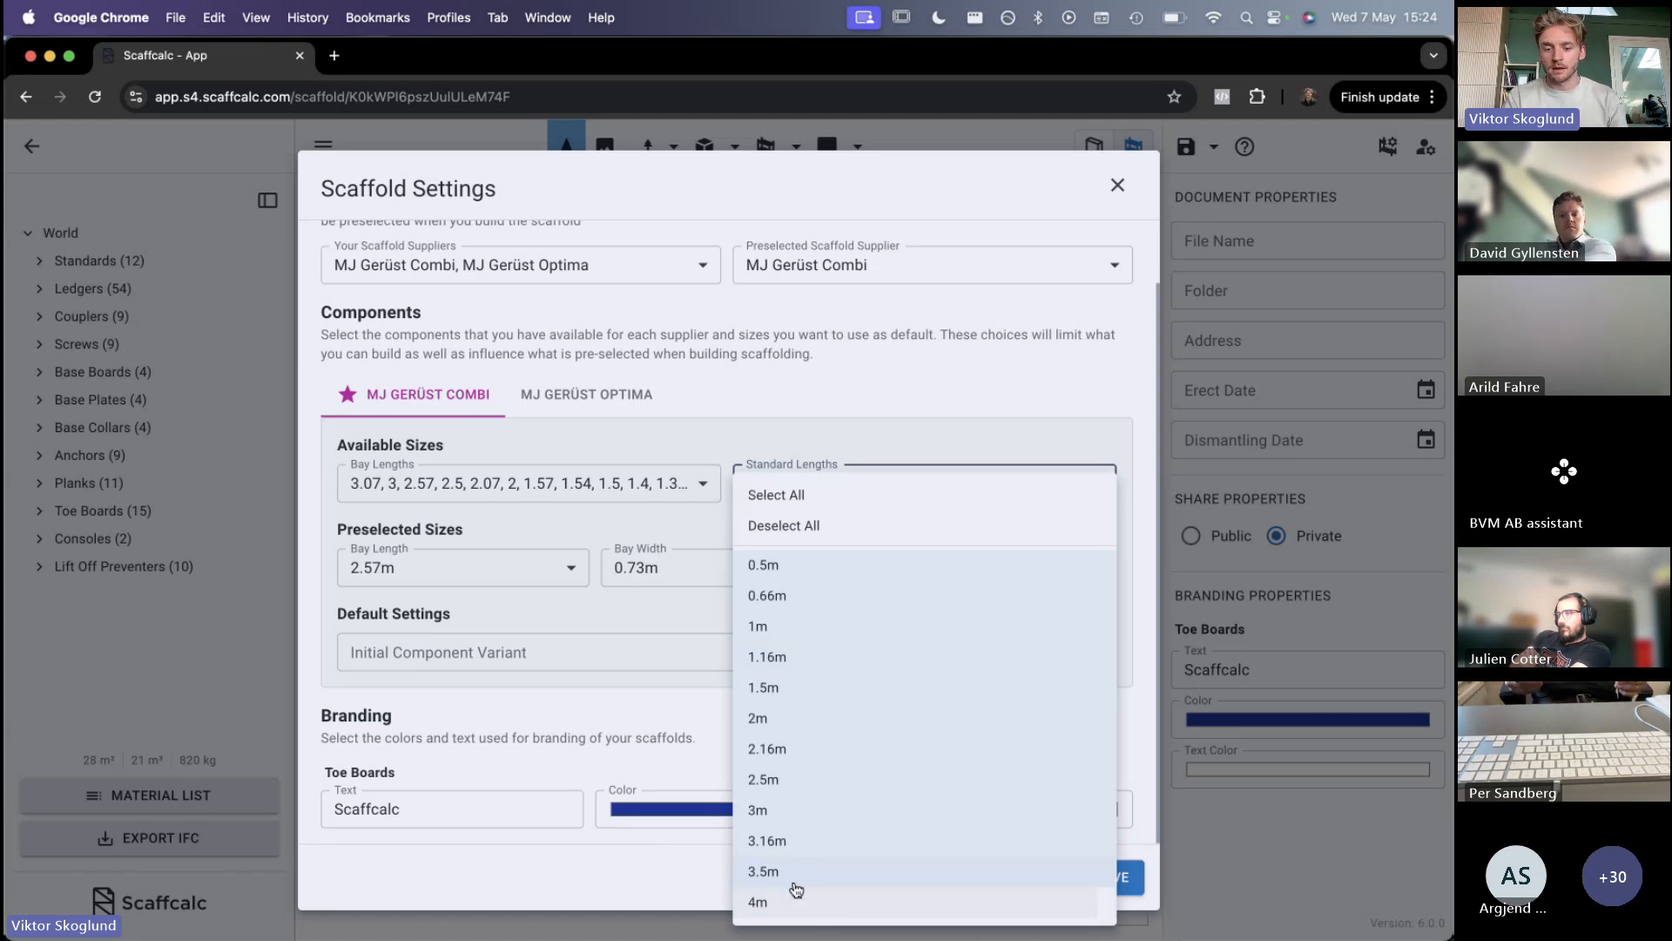
pyautogui.click(794, 882)
pyautogui.click(794, 852)
pyautogui.click(796, 824)
pyautogui.click(801, 781)
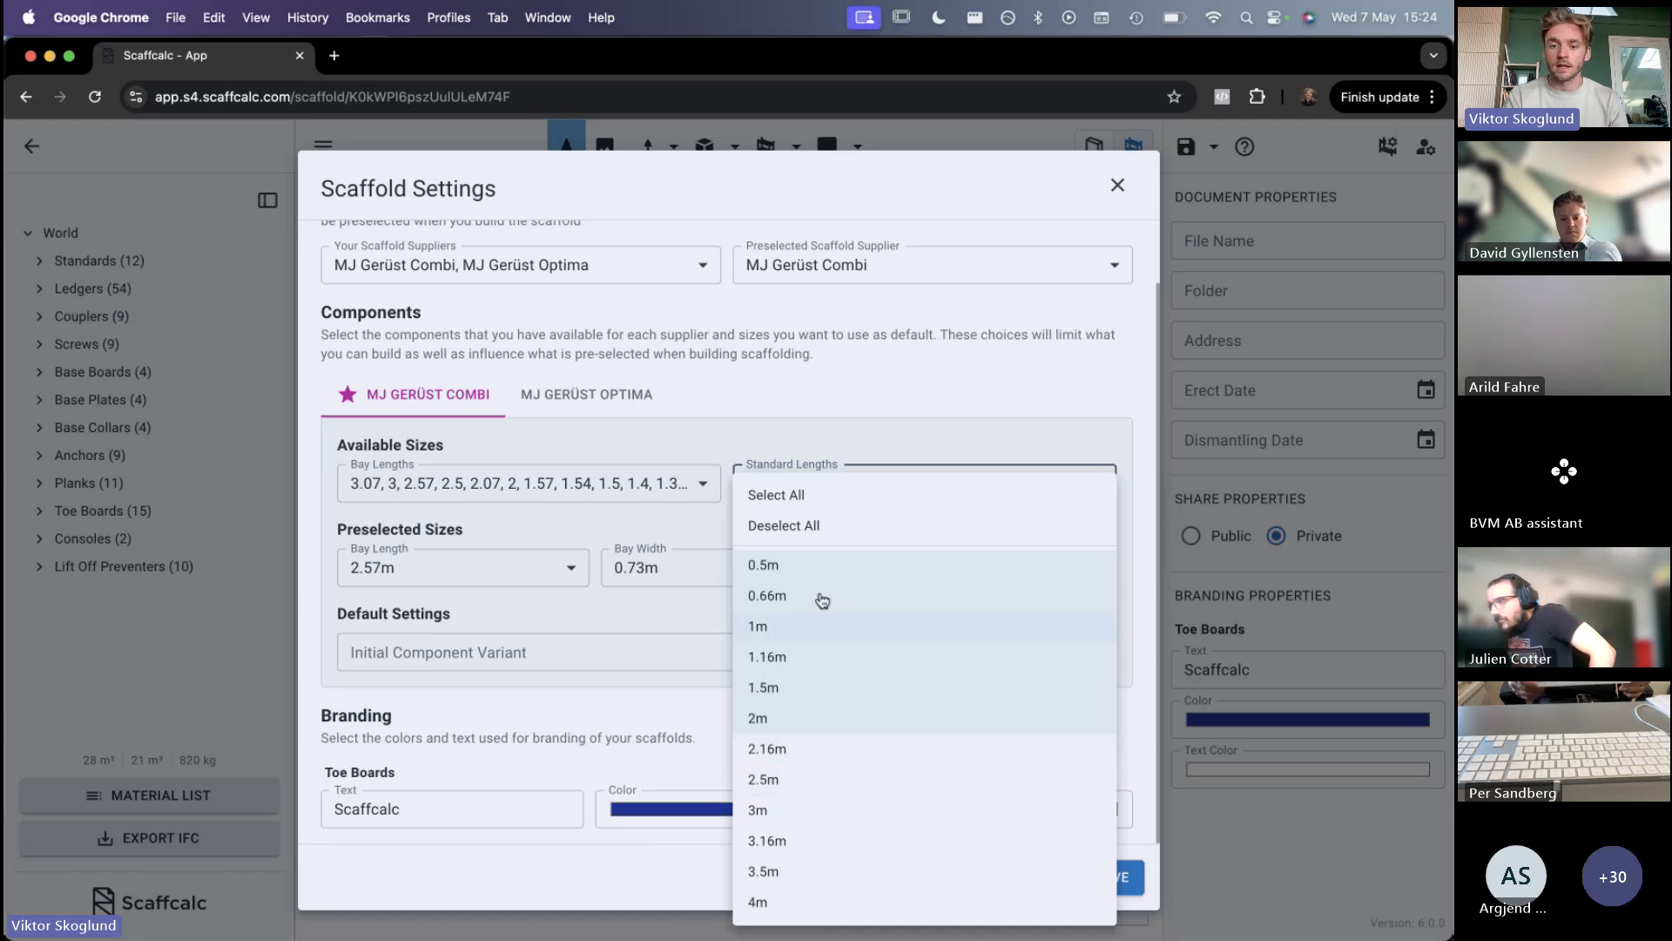
pyautogui.click(845, 425)
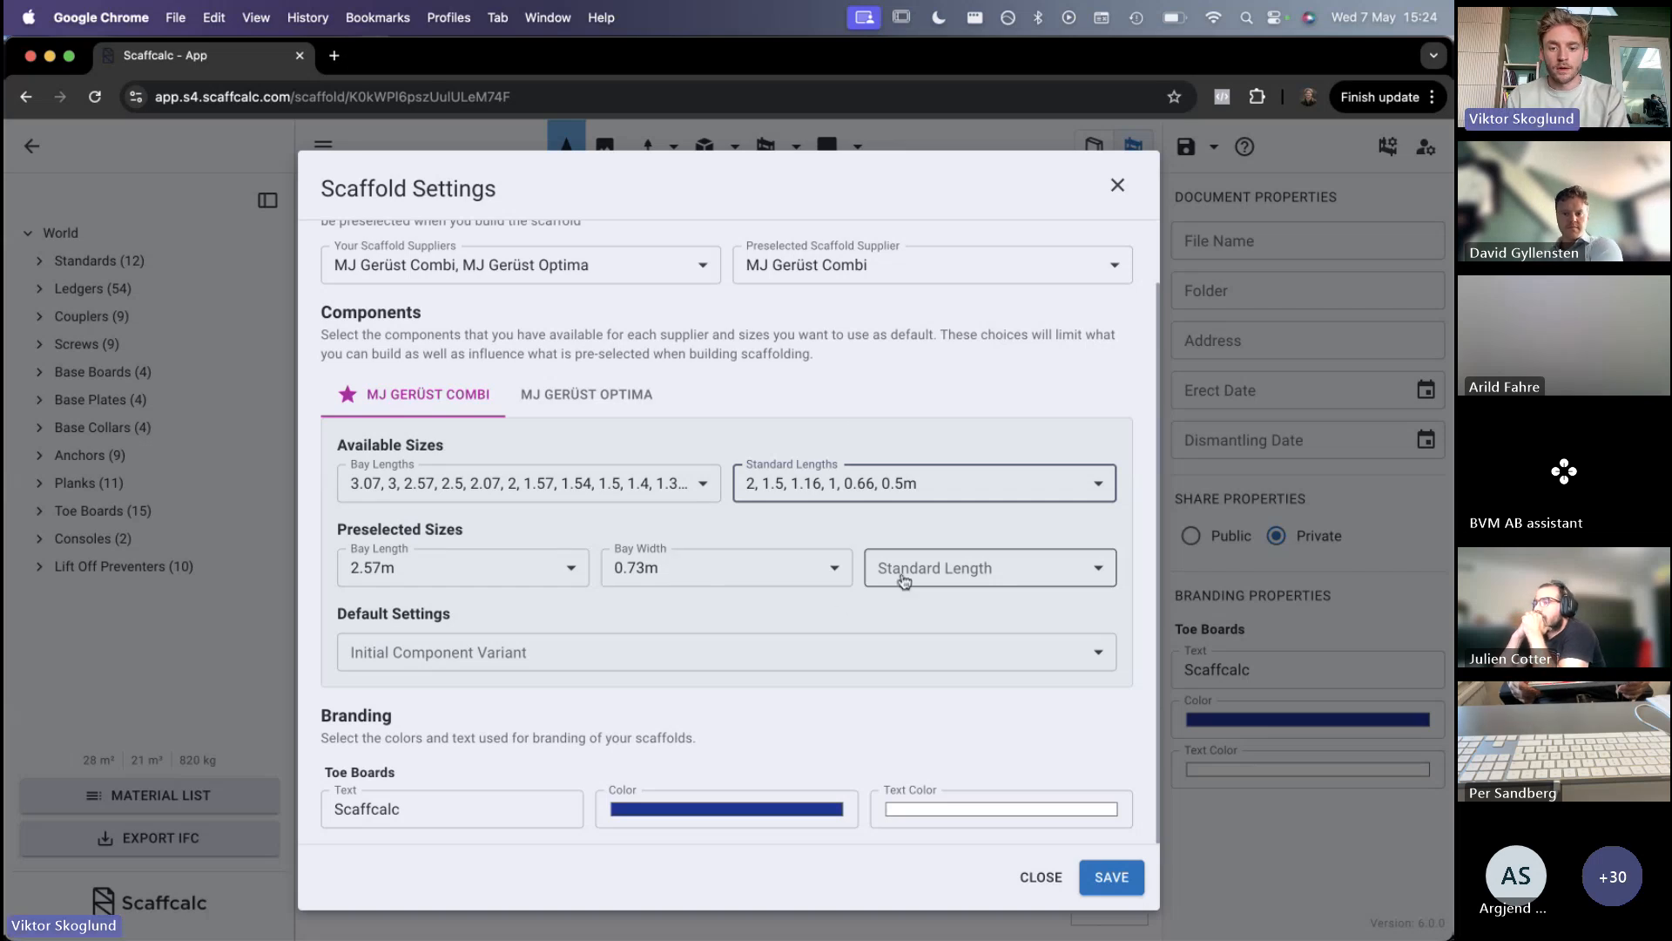
# Review the preselected bay length and initial component variant options for MJ Gerüst Combi, and save the scaffold settings
pyautogui.click(485, 566)
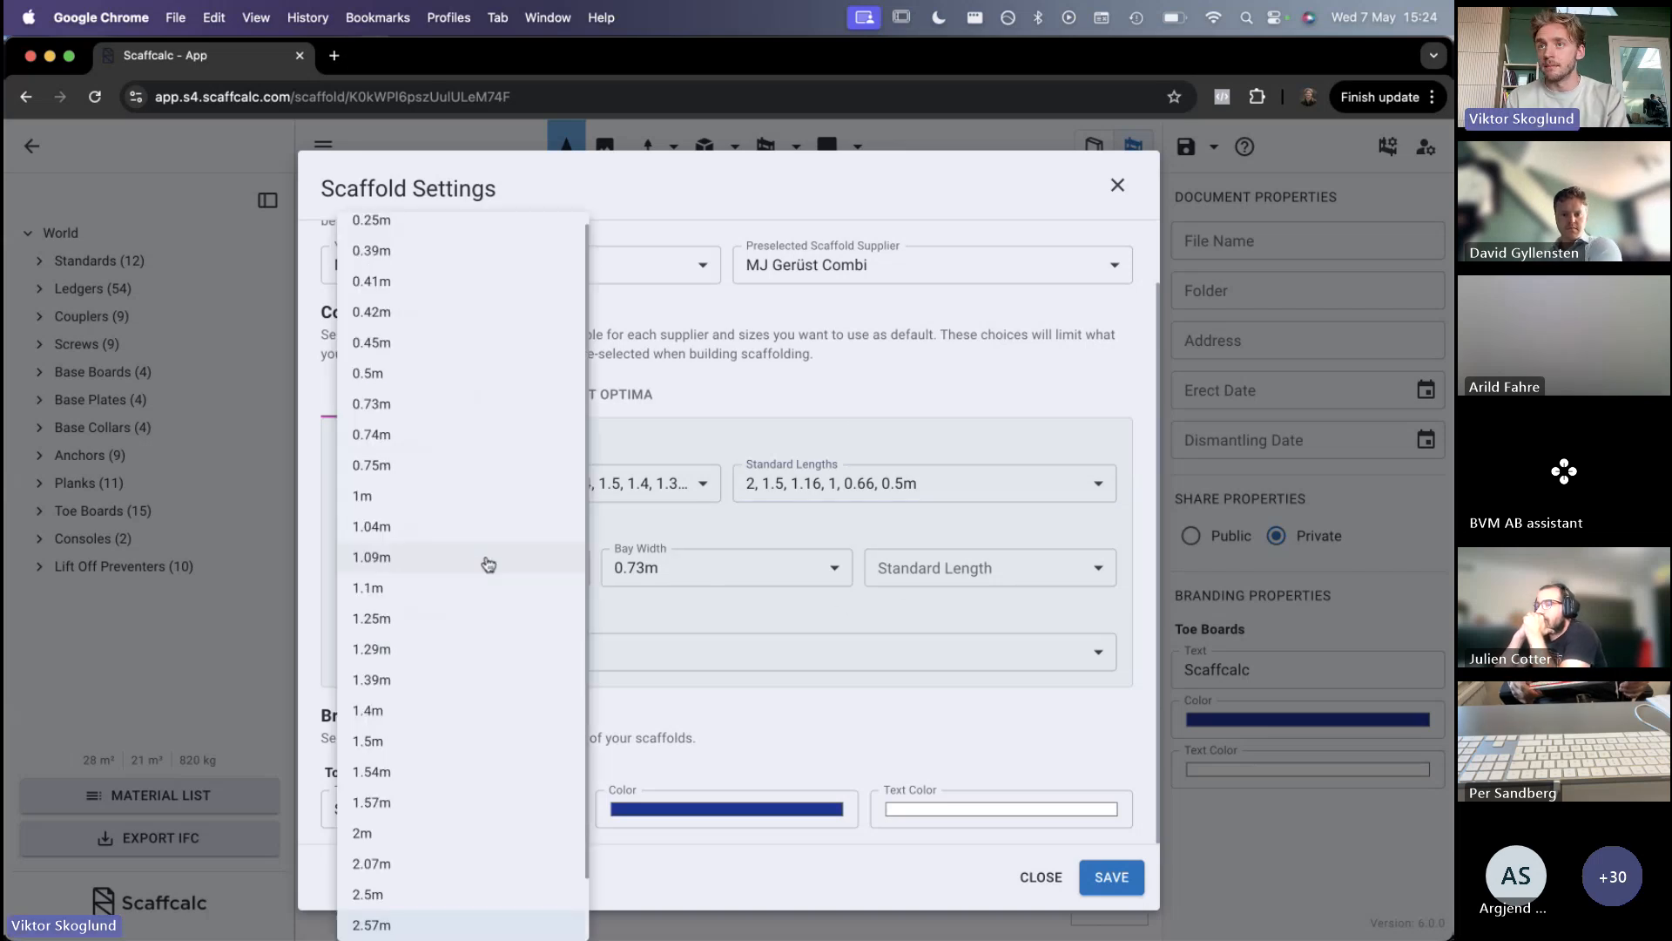
pyautogui.click(624, 635)
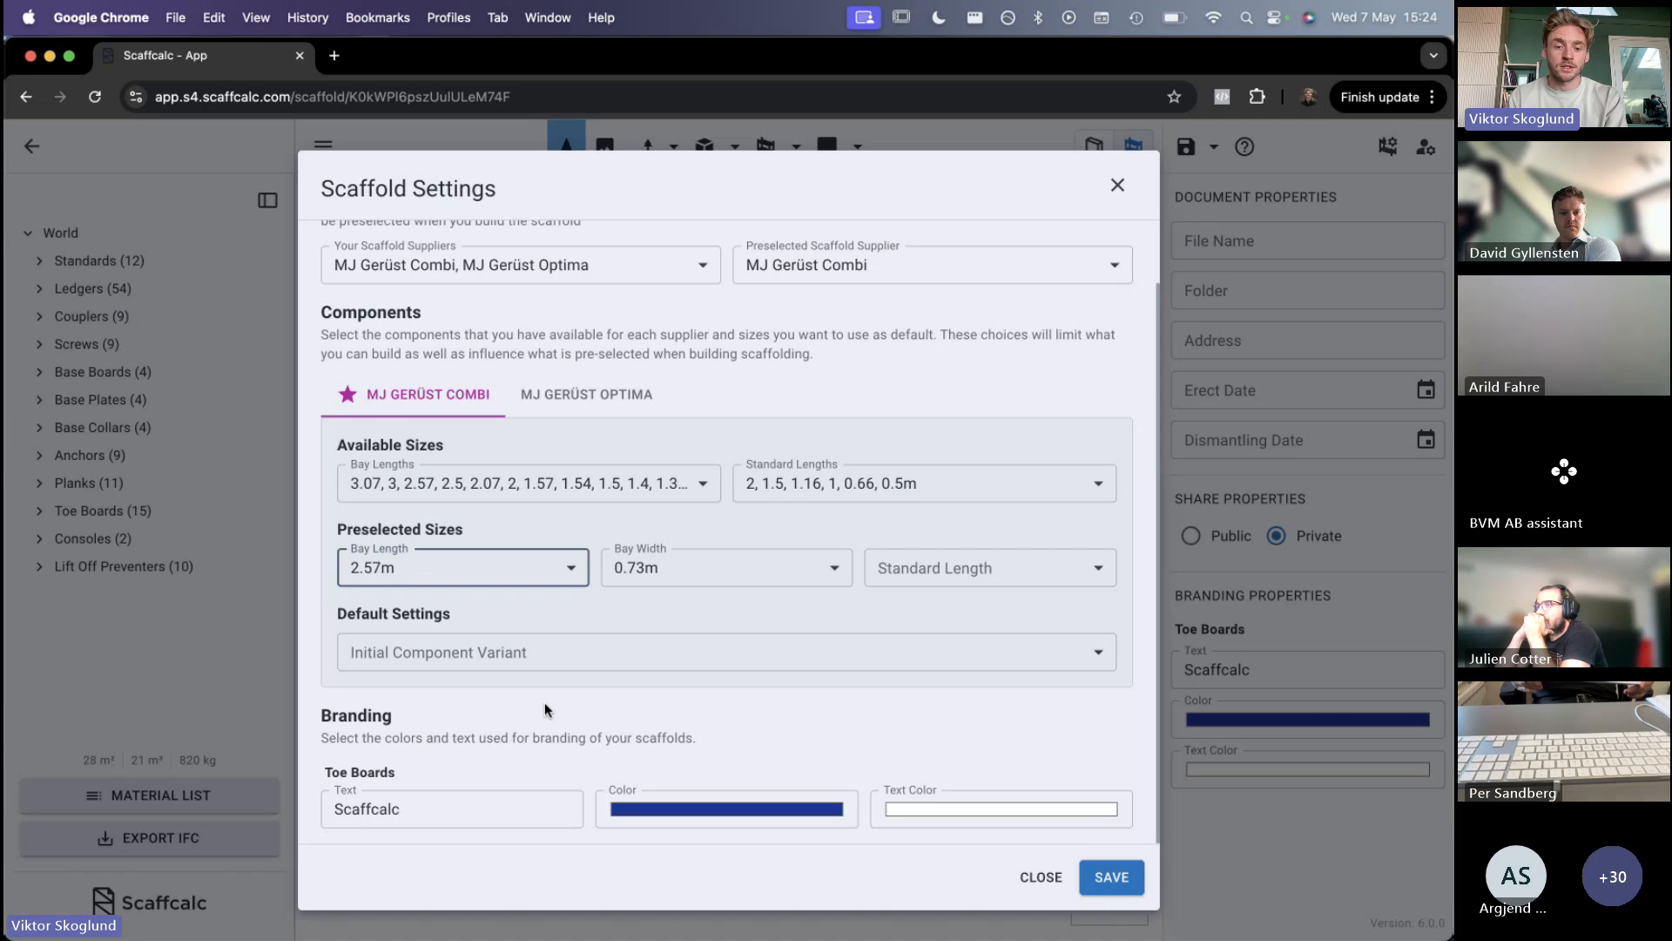
pyautogui.click(561, 658)
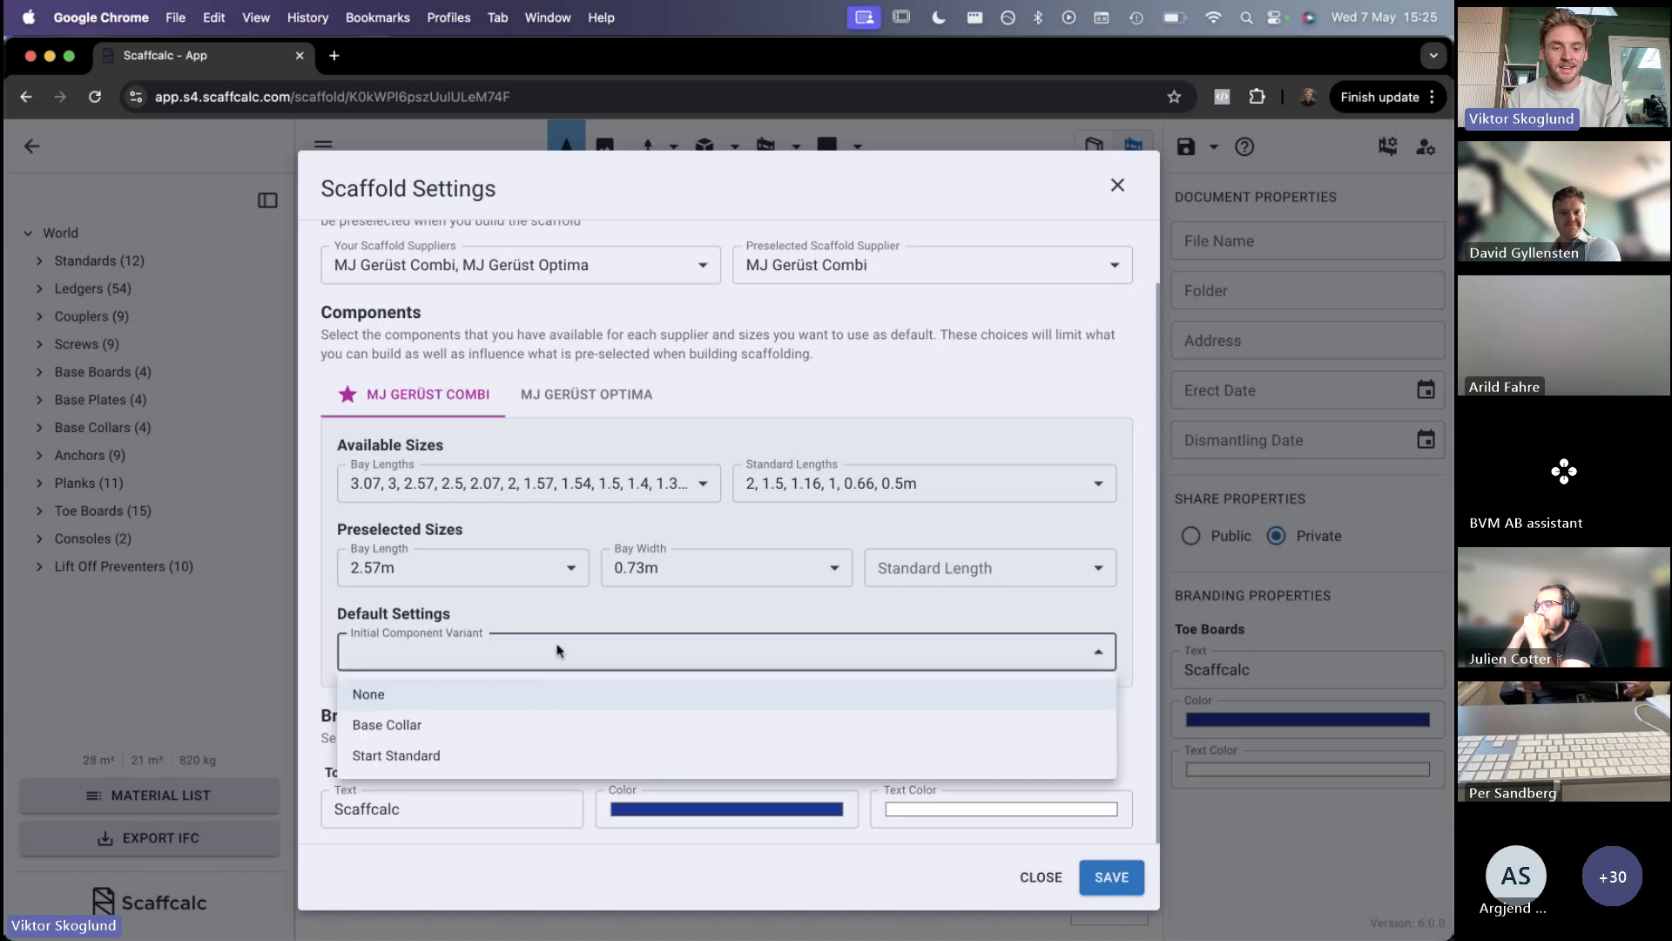
pyautogui.click(578, 609)
pyautogui.click(1116, 891)
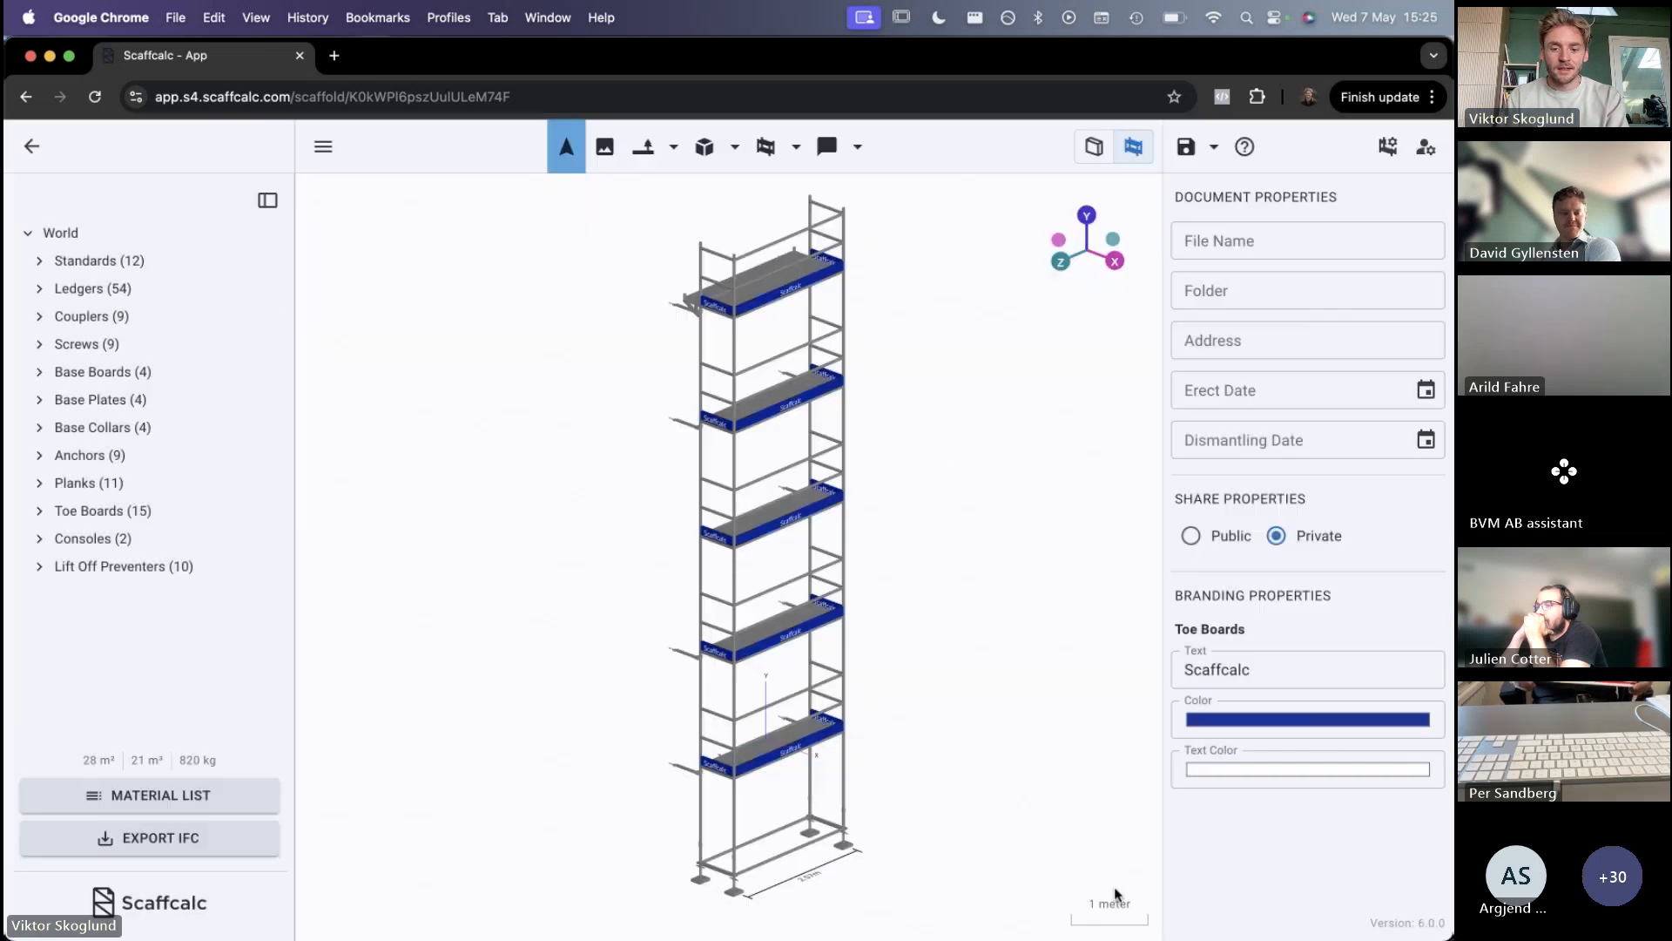
# Switch the model to box mode and delete the existing scaffold tower
pyautogui.moveTo(1024, 778); pyautogui.dragTo(978, 791)
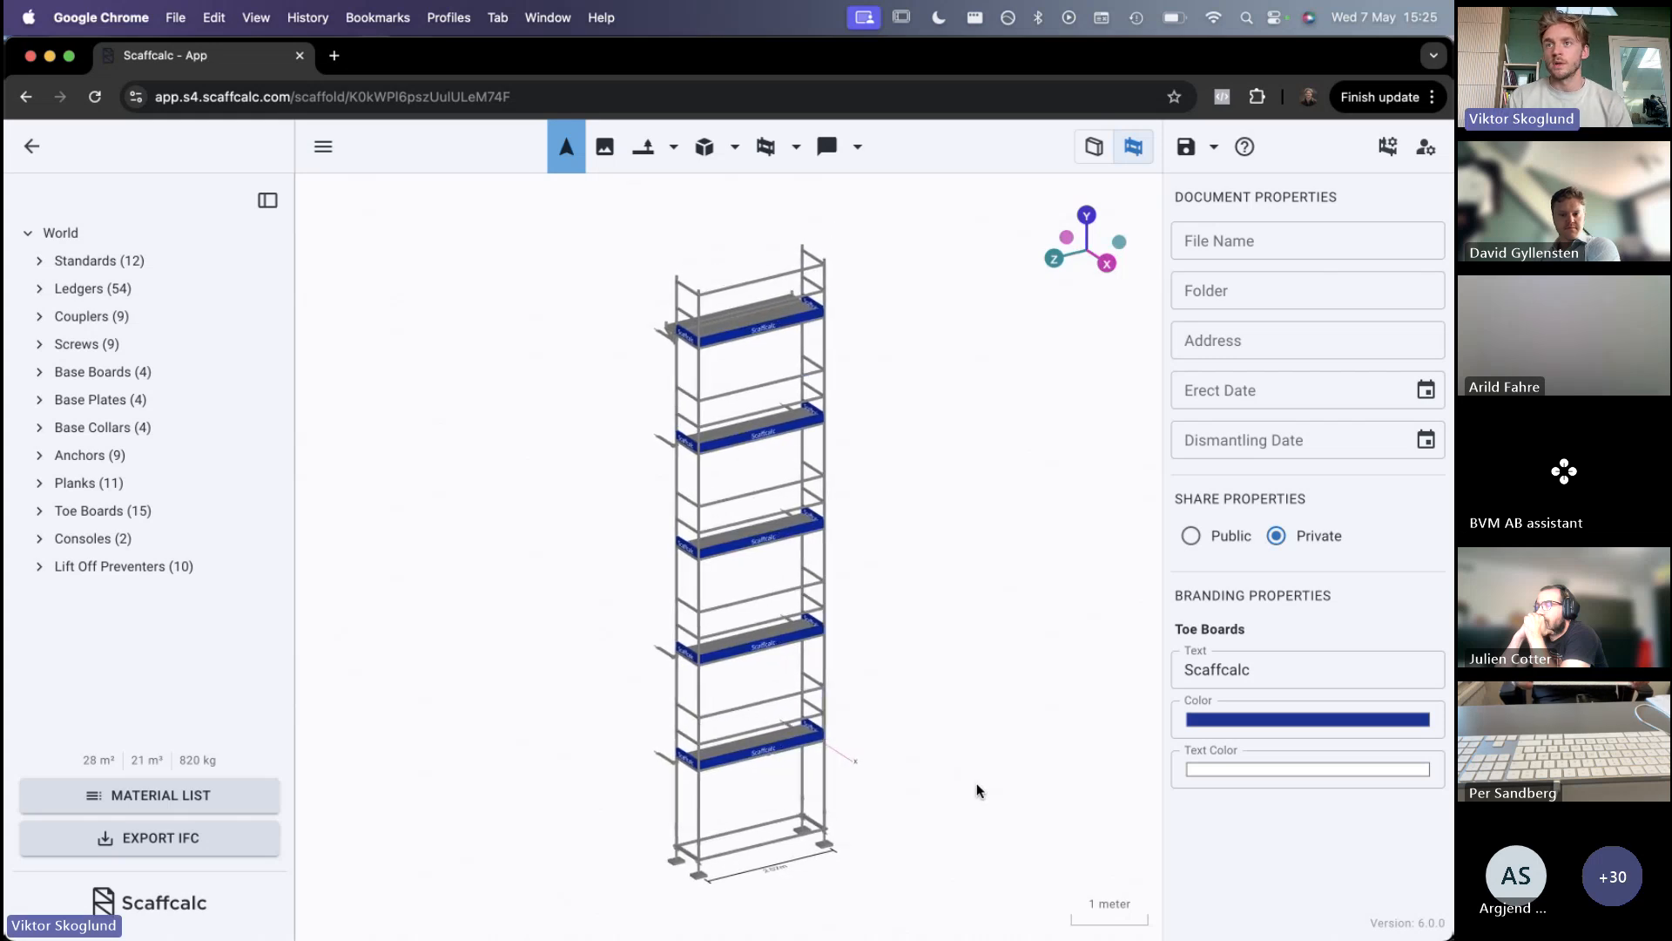
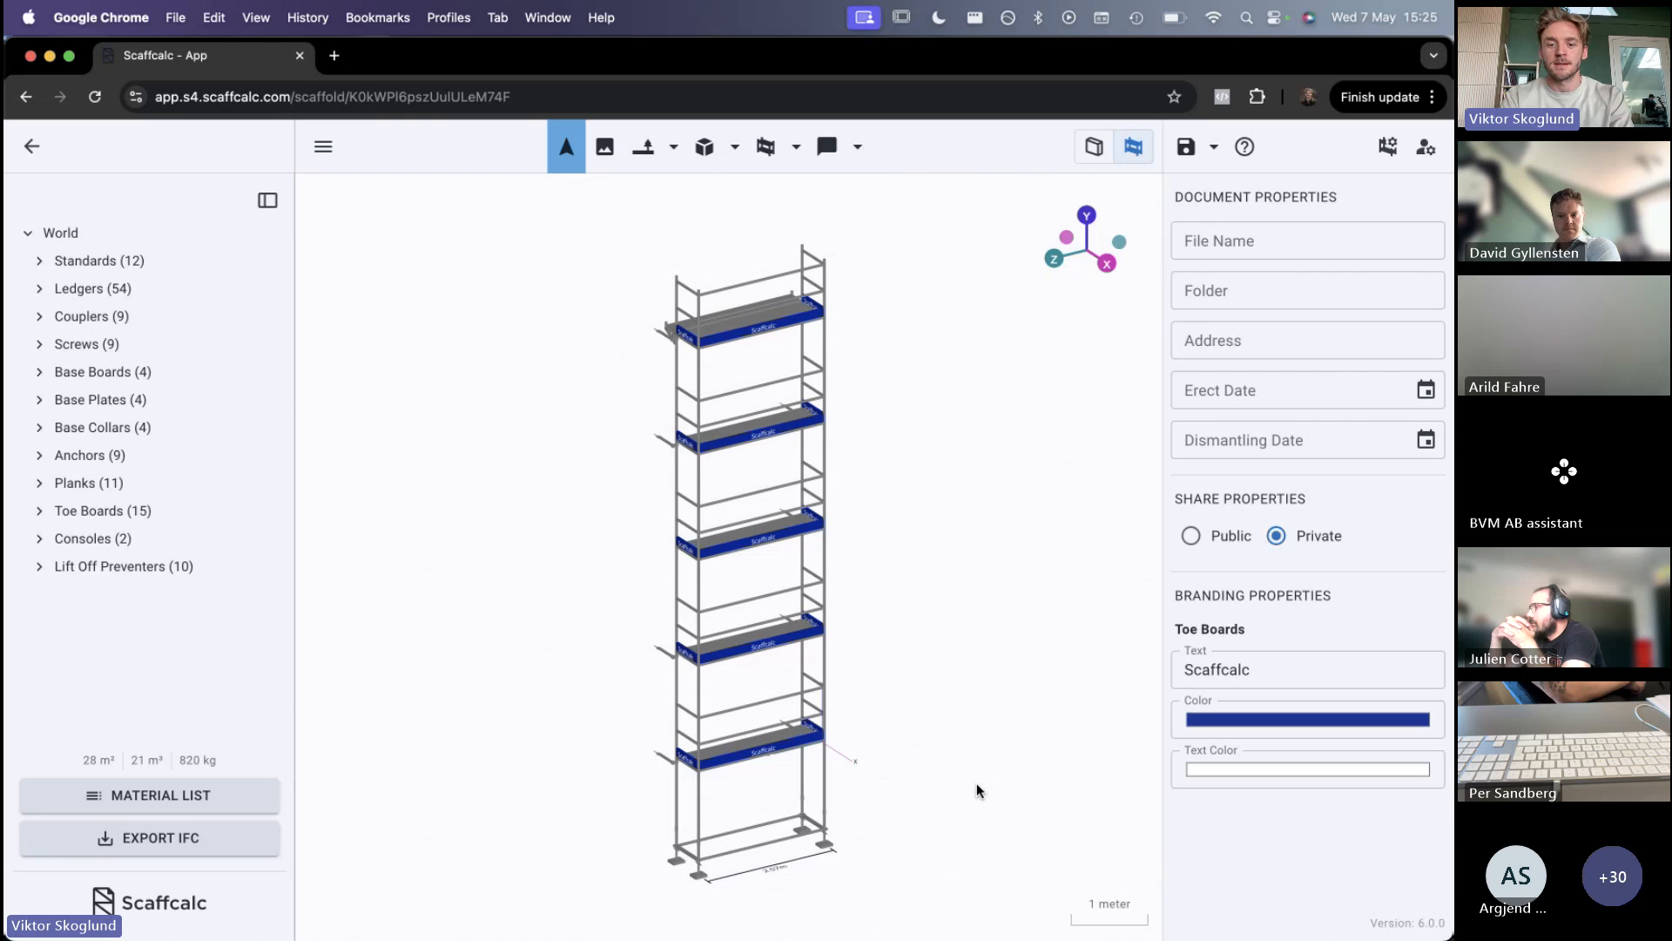
pyautogui.click(1094, 146)
pyautogui.click(679, 546)
pyautogui.press('Delete')
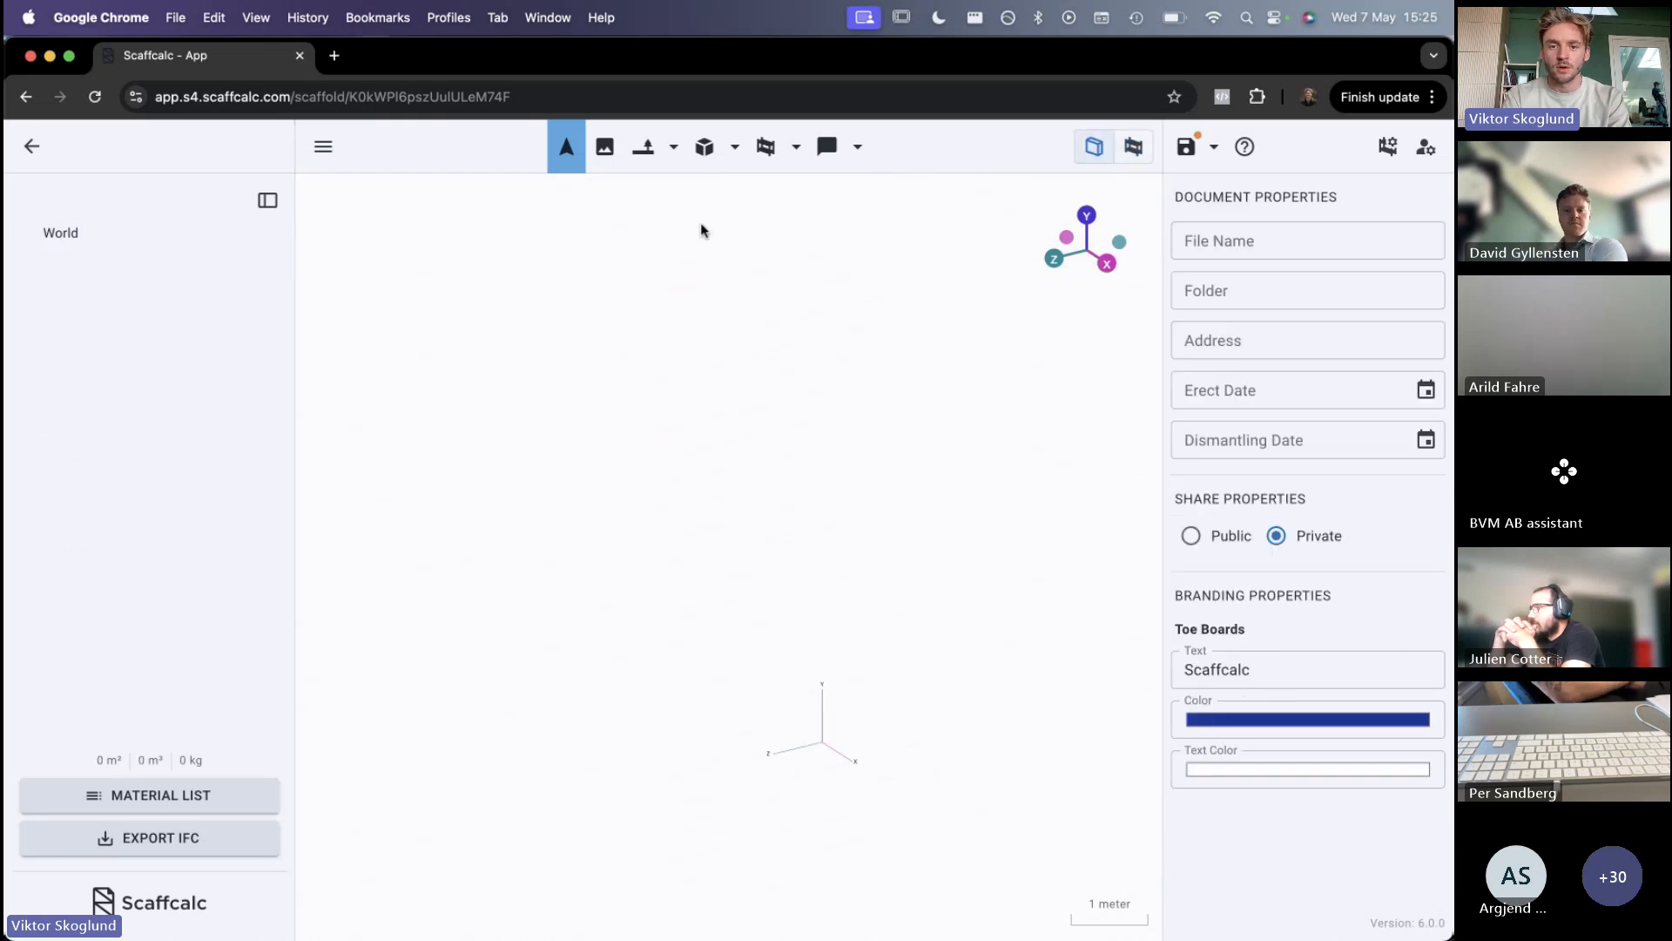
# Draw a rectangular house about 15.1 m long and 10 m wide, with a height of 10 m
pyautogui.click(704, 146)
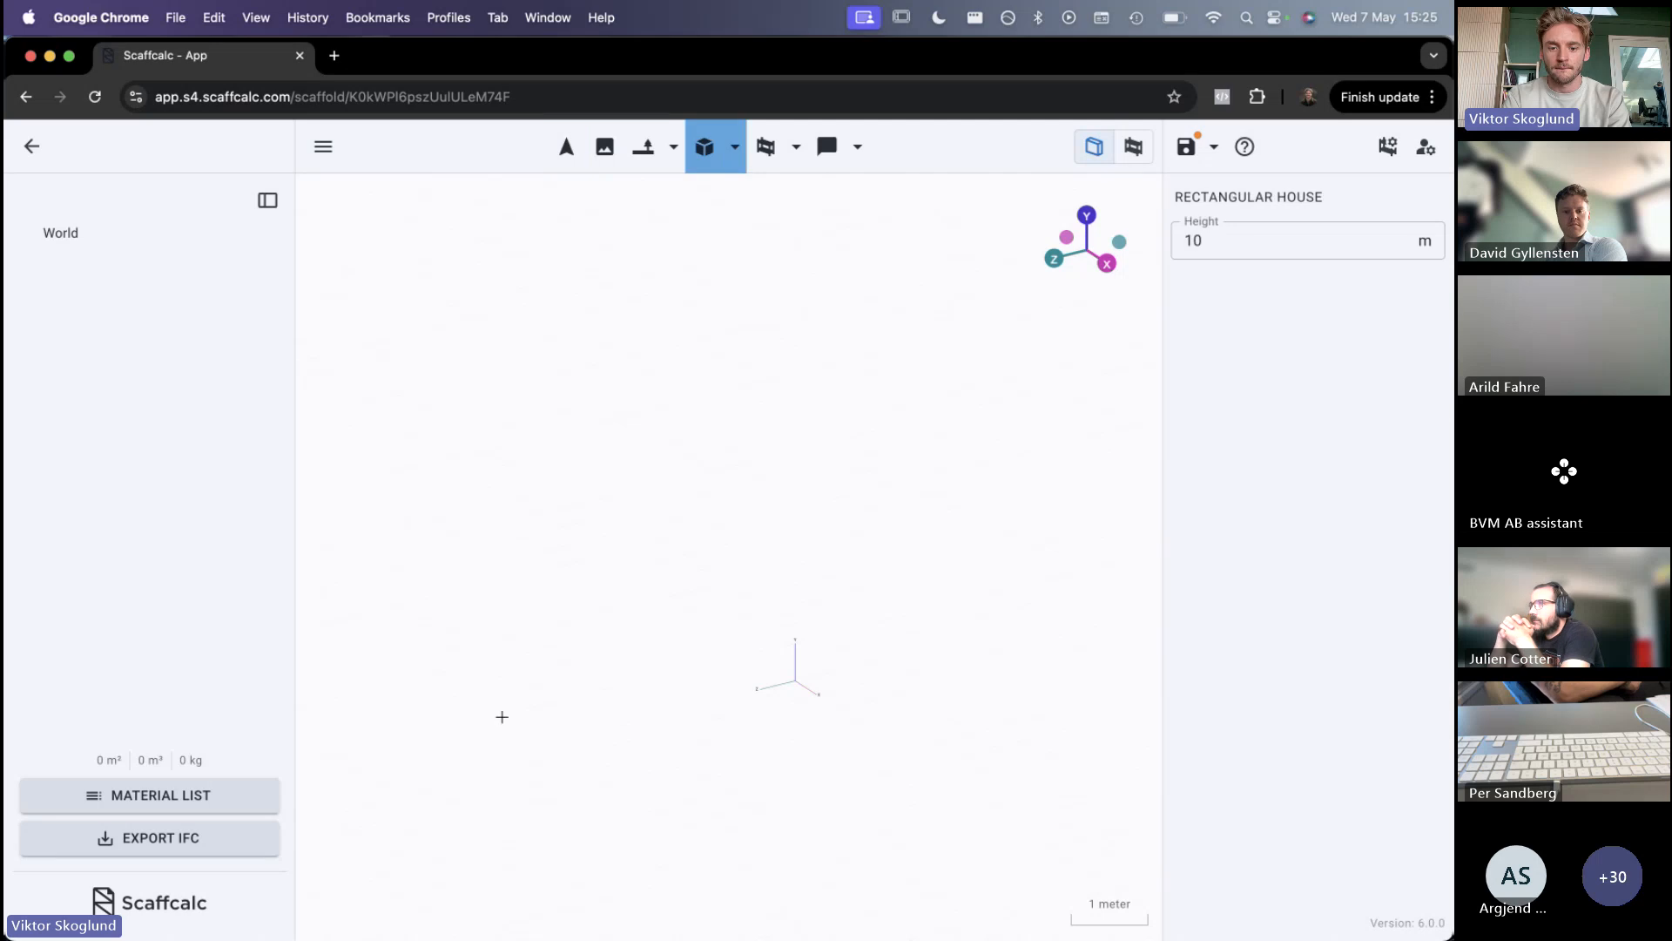
pyautogui.click(458, 590)
pyautogui.click(1131, 715)
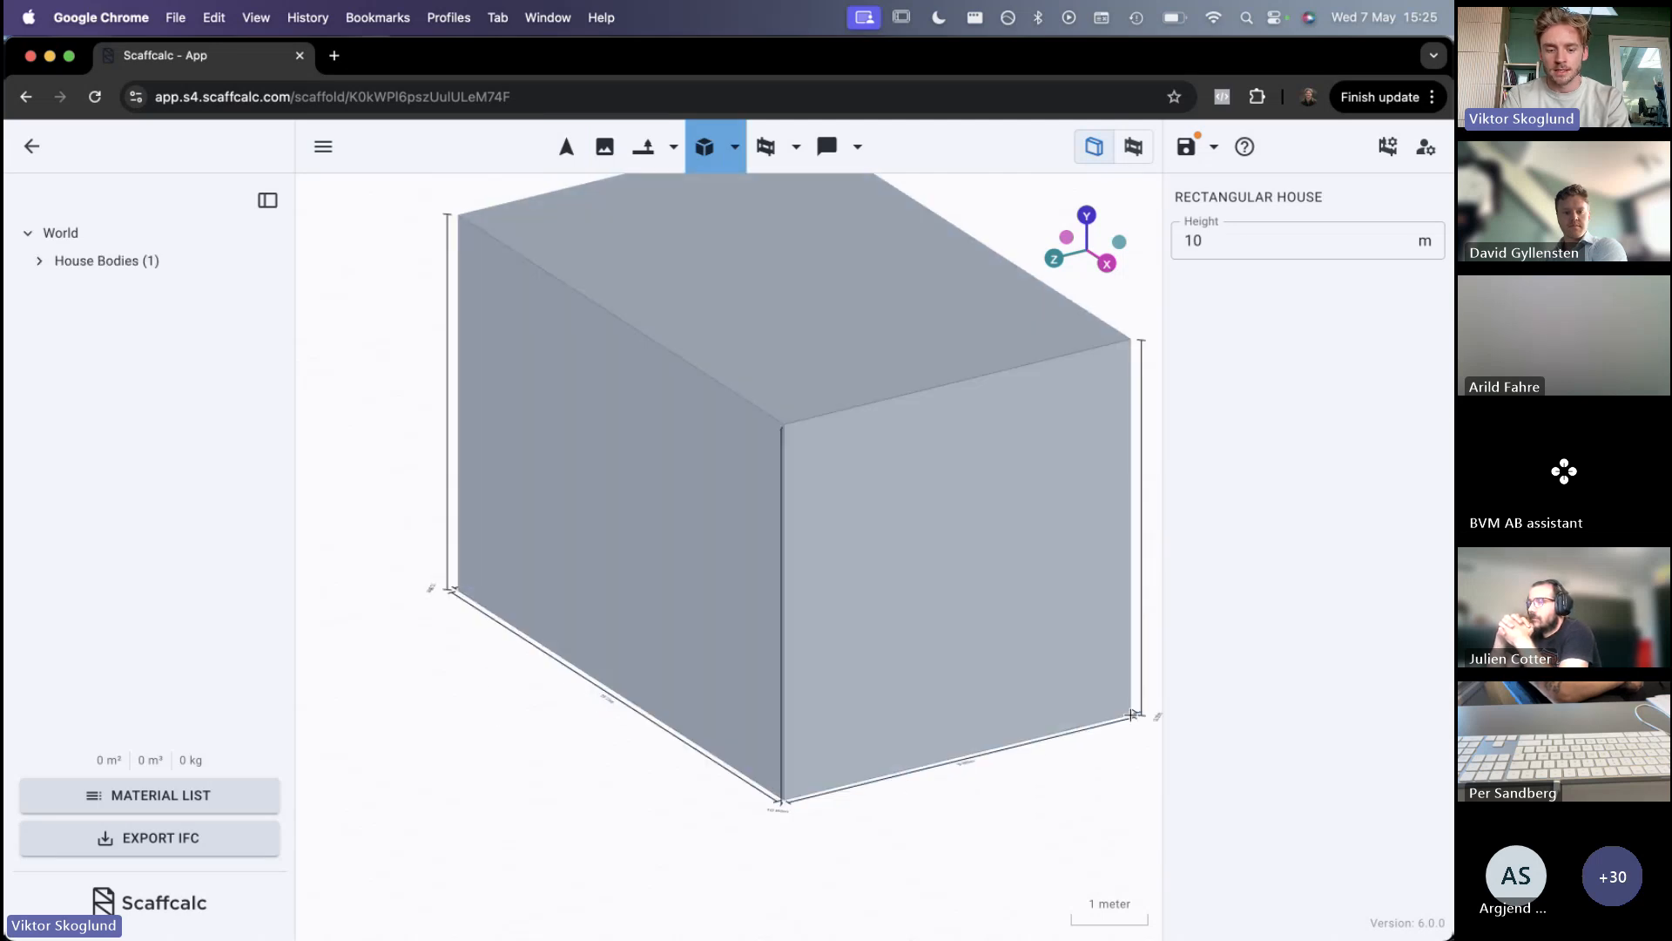
pyautogui.press('Escape')
pyautogui.moveTo(933, 643); pyautogui.dragTo(772, 630, button='middle')
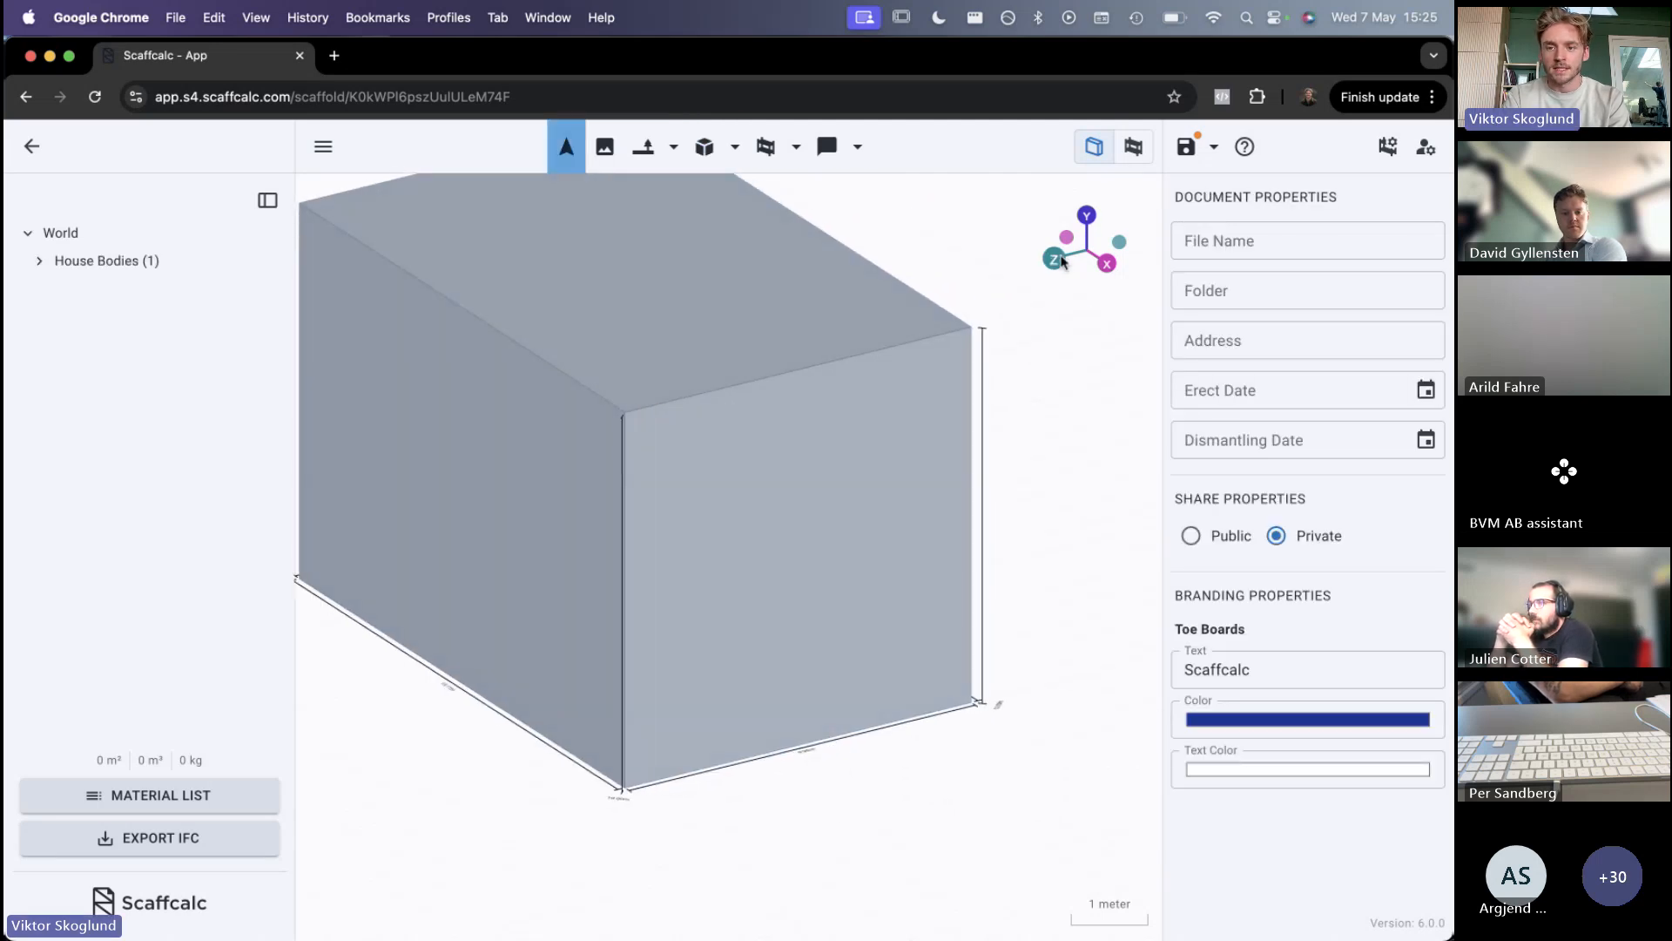
# Start the Bay tool in a top view of the house and try distances to wall of 0.7 m and 2 m
pyautogui.click(1087, 222)
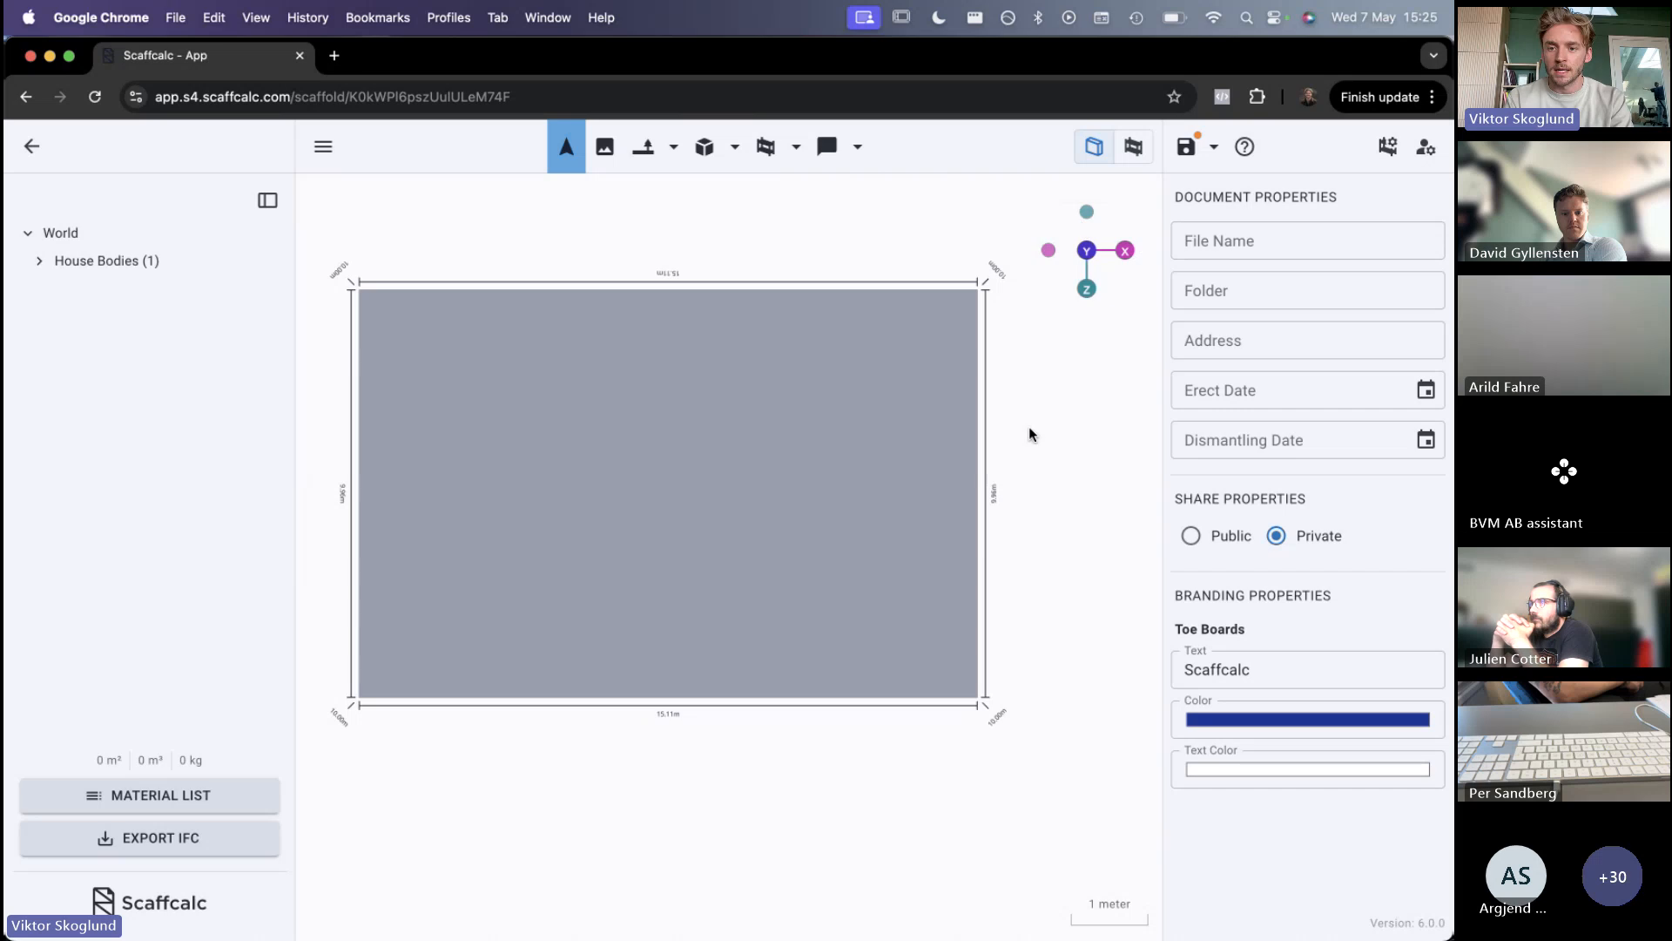
pyautogui.moveTo(1124, 439); pyautogui.dragTo(852, 424, button='middle')
pyautogui.click(773, 161)
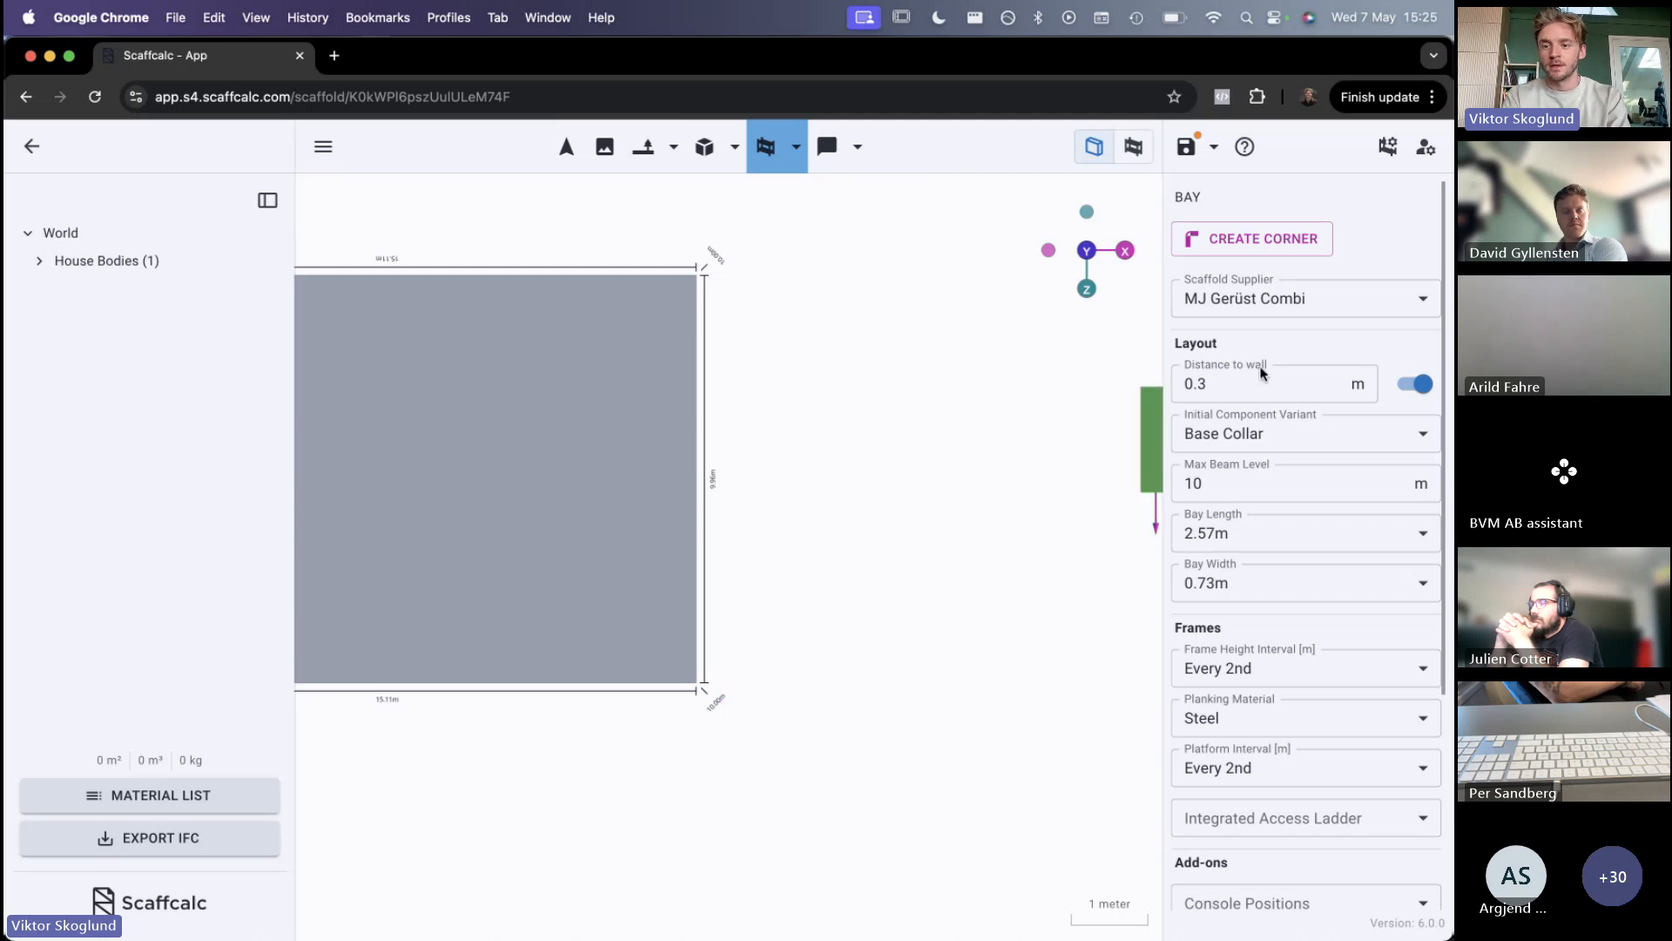
pyautogui.click(1231, 378)
pyautogui.write('7')
pyautogui.press('Return')
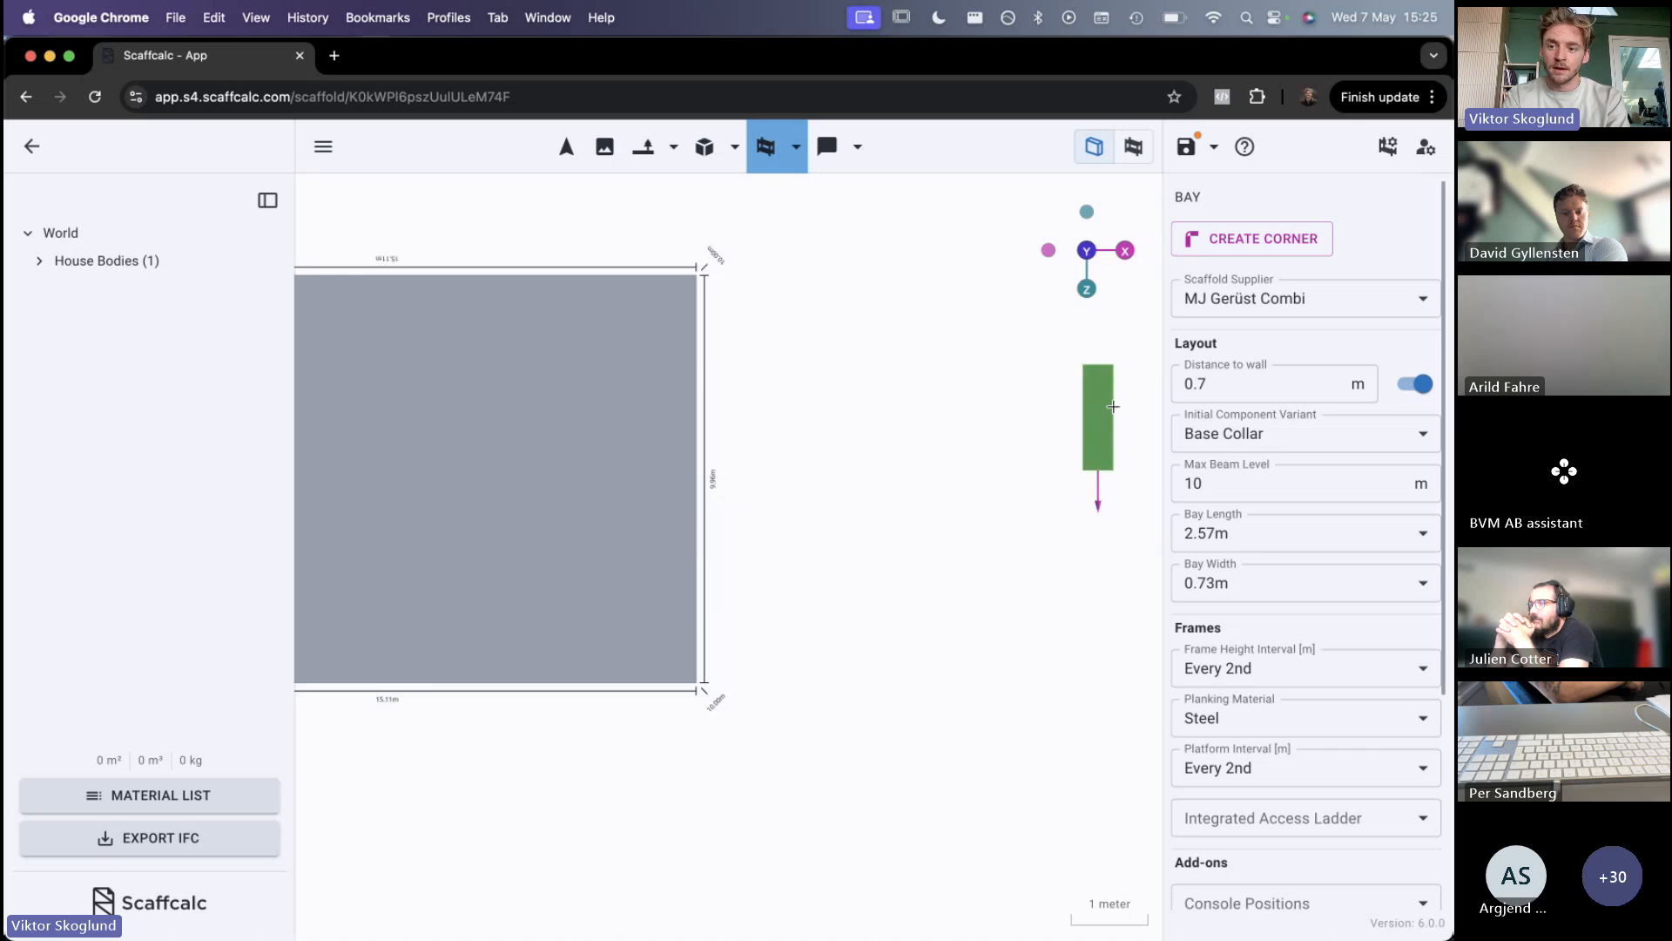
pyautogui.click(1218, 387)
pyautogui.press('super+a')
pyautogui.write('2')
pyautogui.press('Return')
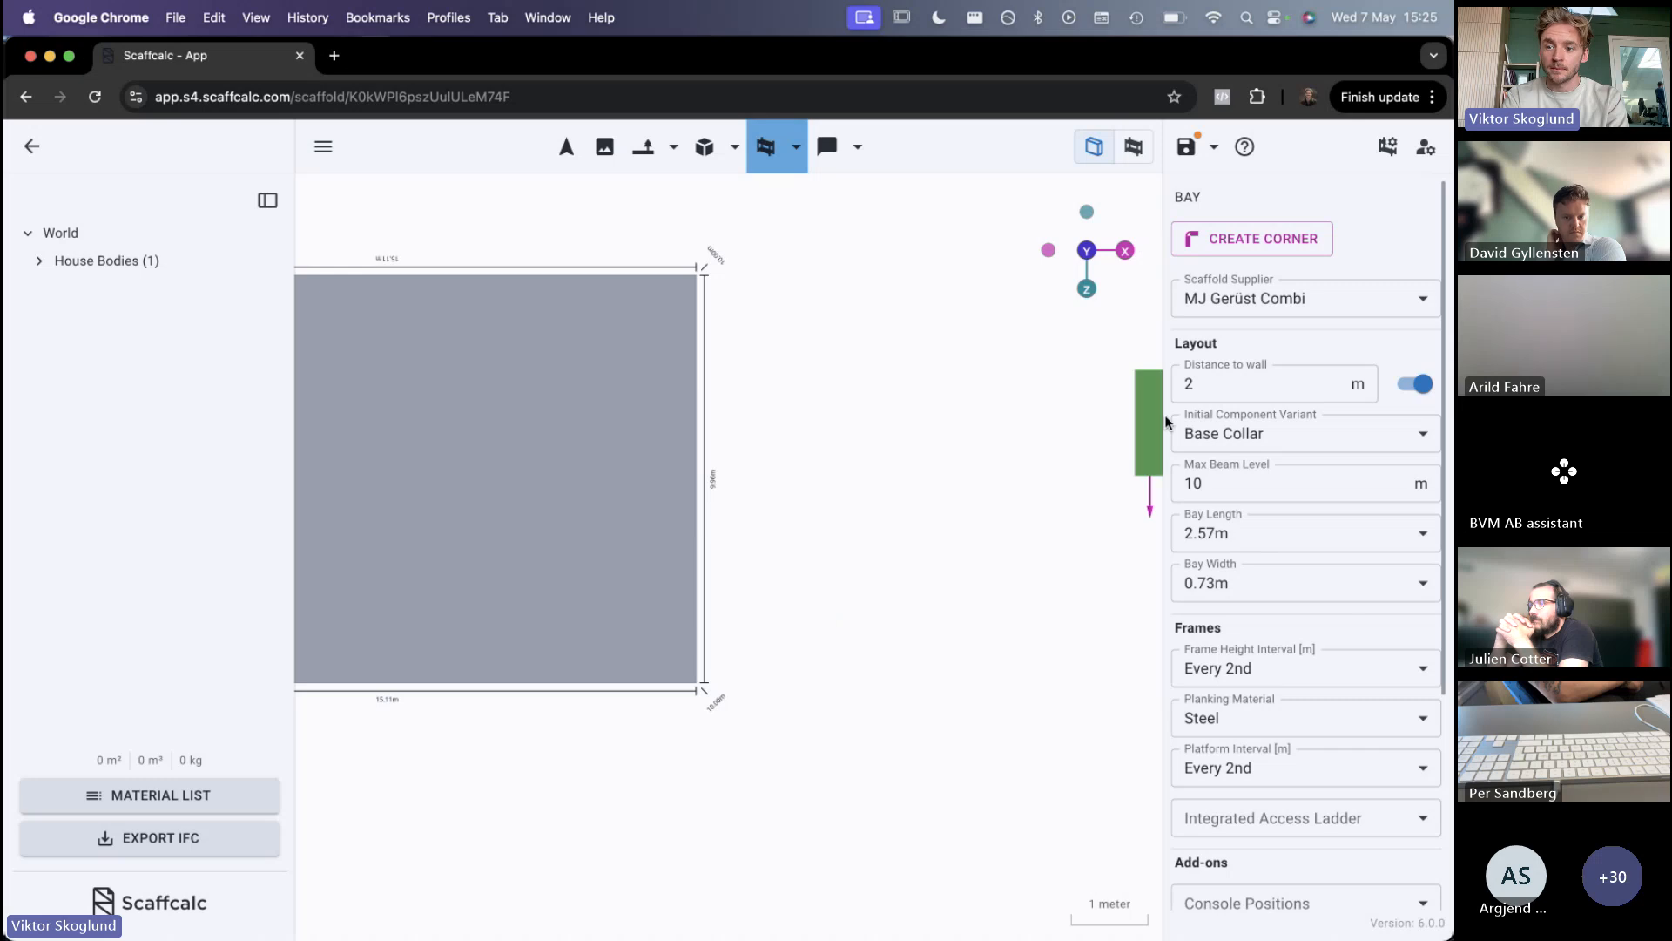
# Set the bay's distance to wall to 0.2 m
pyautogui.click(1214, 390)
pyautogui.press('BackSpace')
pyautogui.write('0.2')
pyautogui.press('Return')
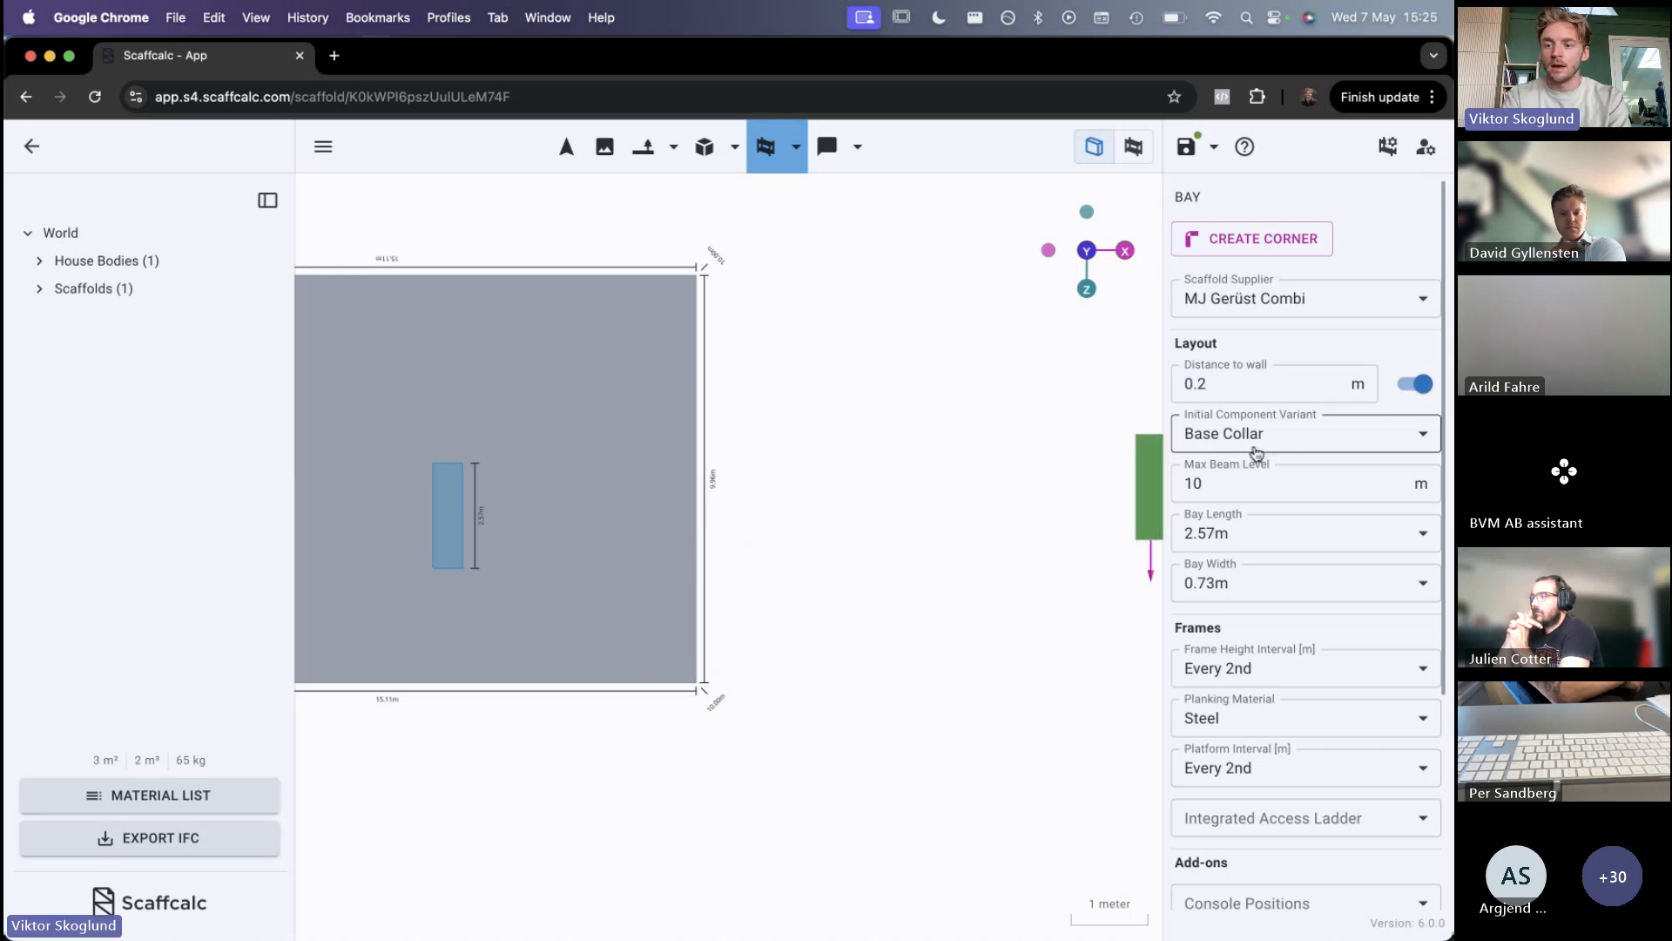
# Try bay placement with the distance-to-wall setting disabled, re-enable it and leave the Bay tool
pyautogui.click(1414, 392)
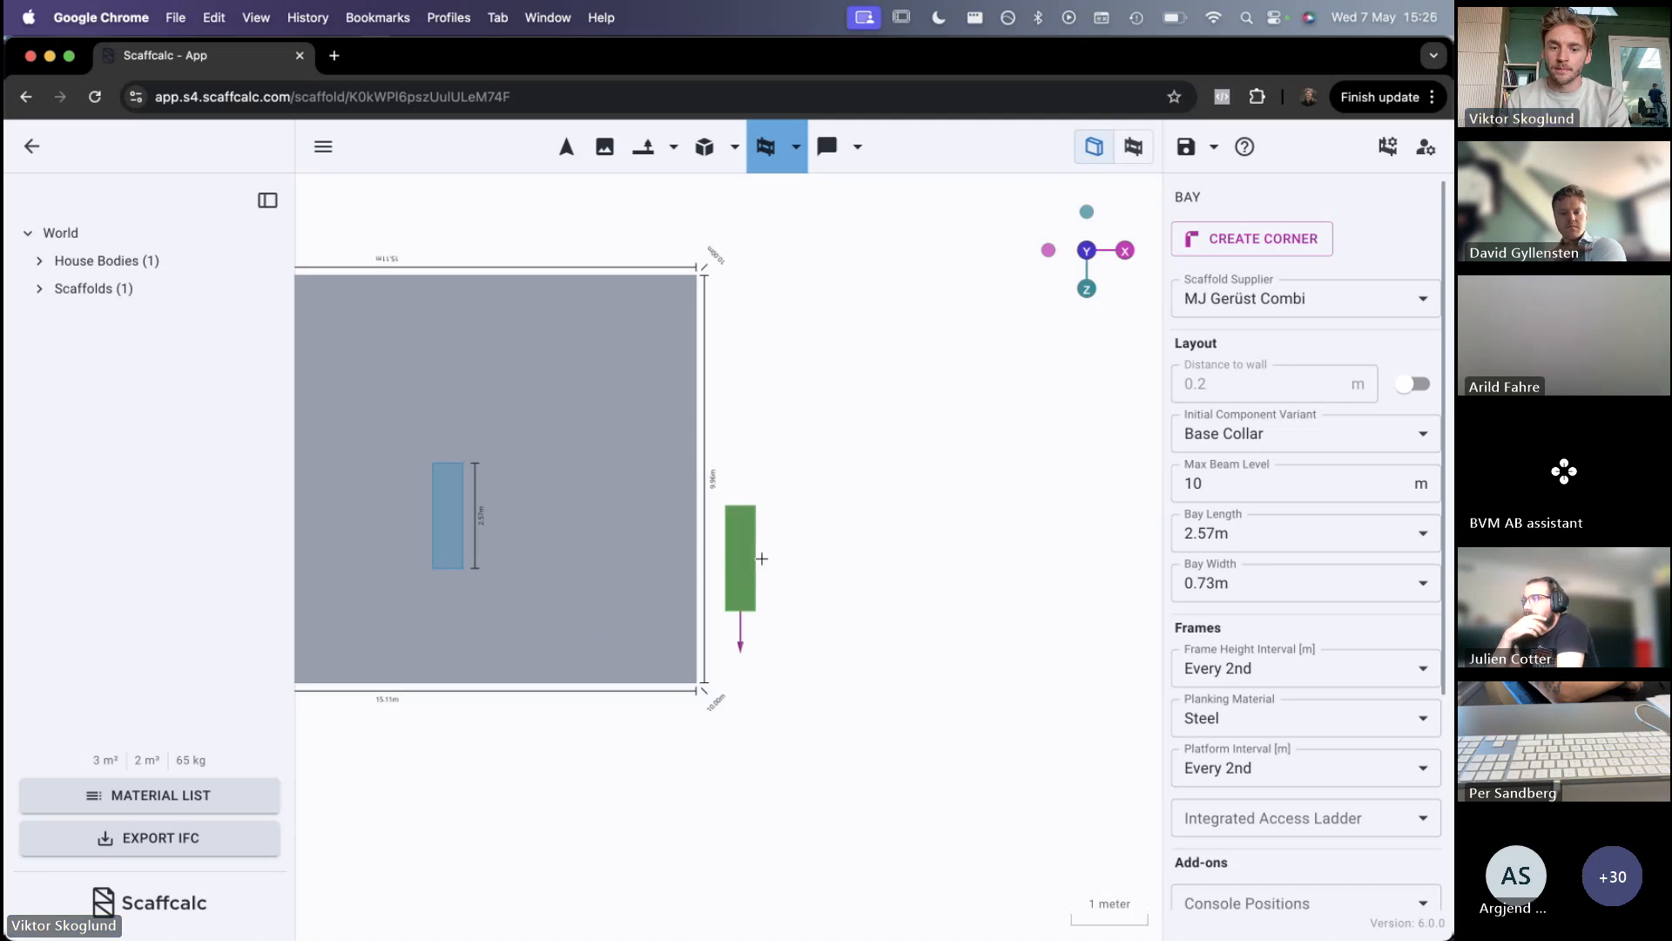
pyautogui.click(1414, 384)
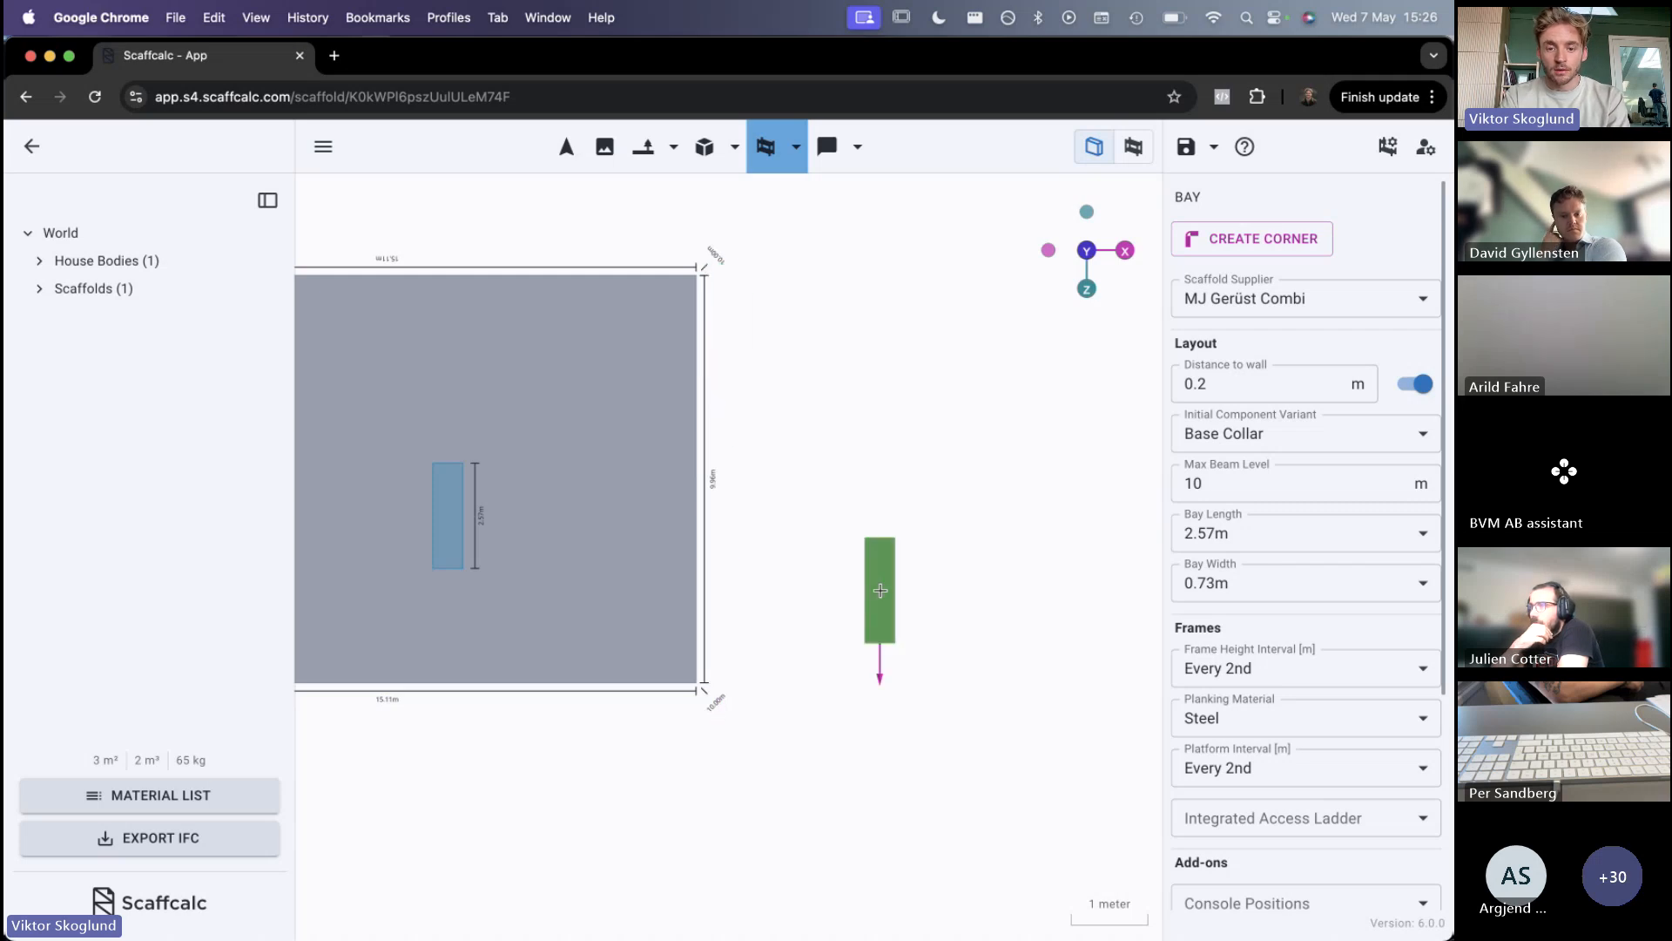
pyautogui.click(565, 155)
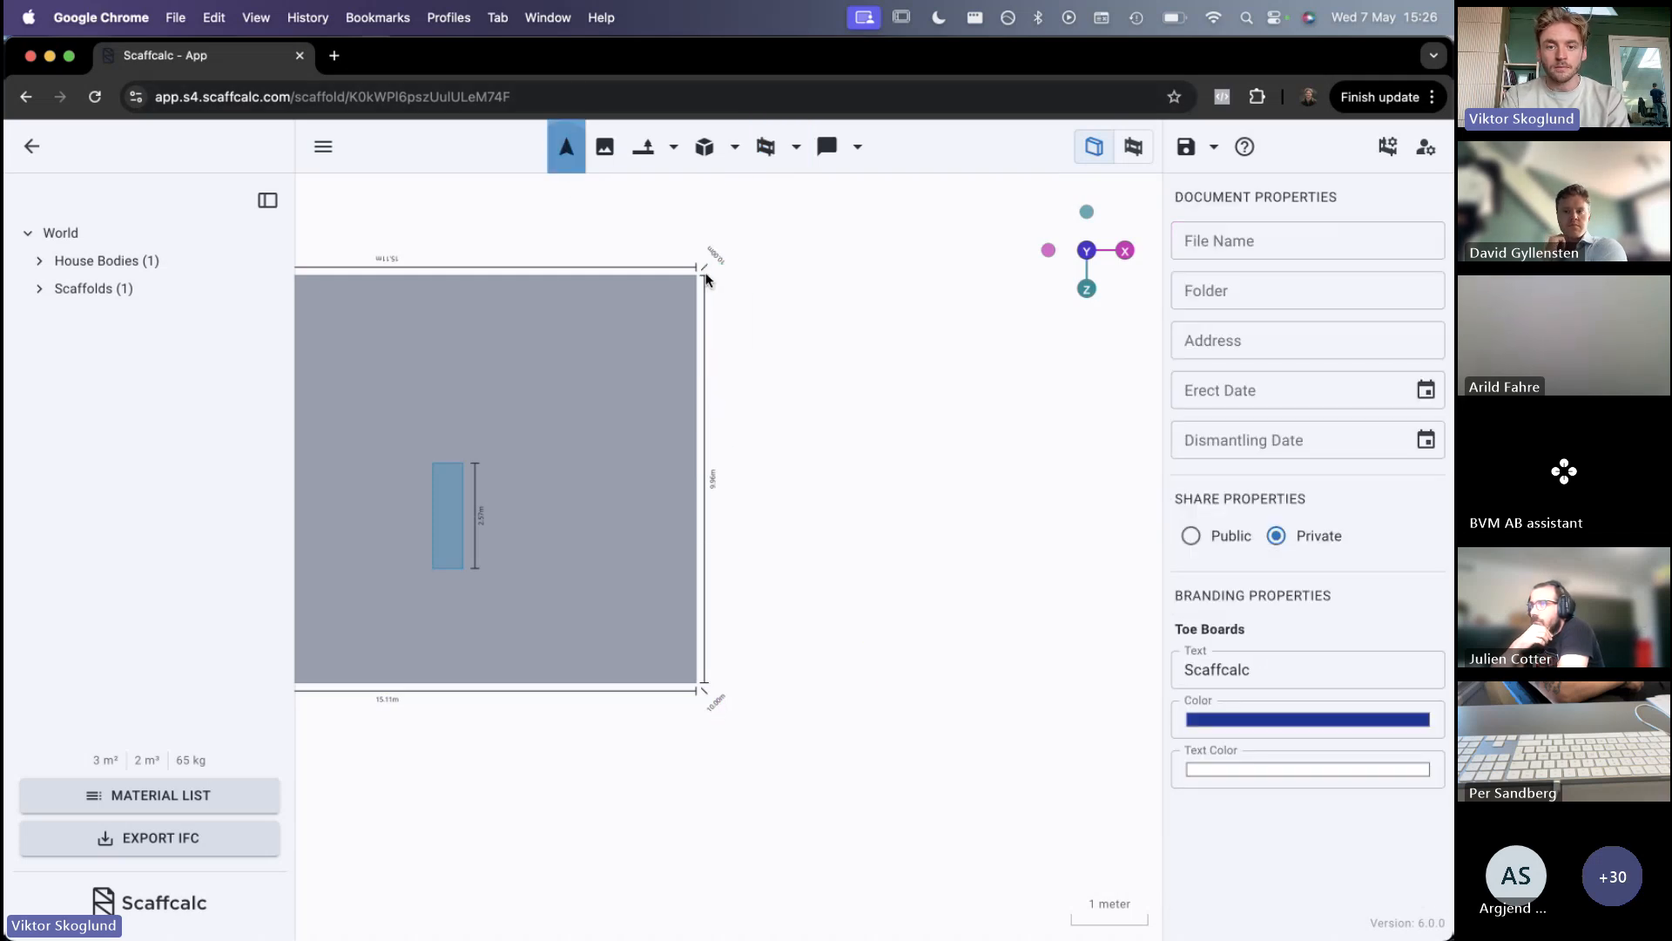
# Place a row of five 2.57 m MJ Gerüst Combi bays along the end wall of the house
pyautogui.moveTo(843, 466); pyautogui.dragTo(756, 388)
pyautogui.click(773, 465)
pyautogui.scroll(4, 774, 467)
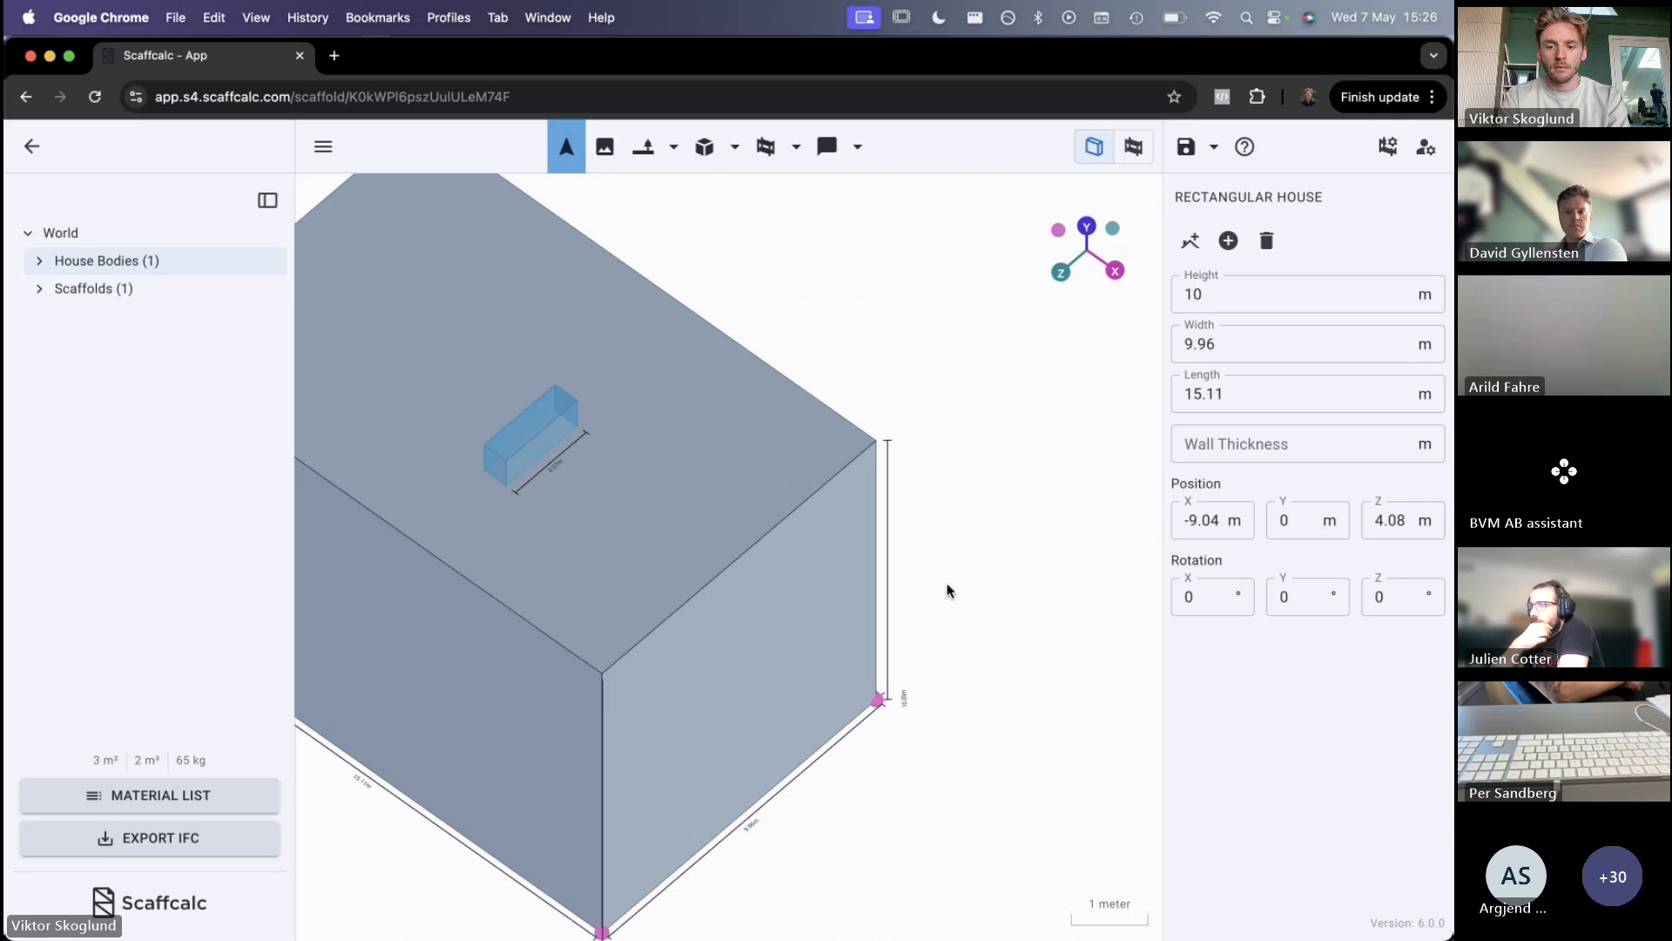
pyautogui.keyDown('ctrl'); pyautogui.scroll(-1, 947, 583); pyautogui.keyUp('ctrl')
pyautogui.scroll(-2, 948, 525)
pyautogui.click(766, 146)
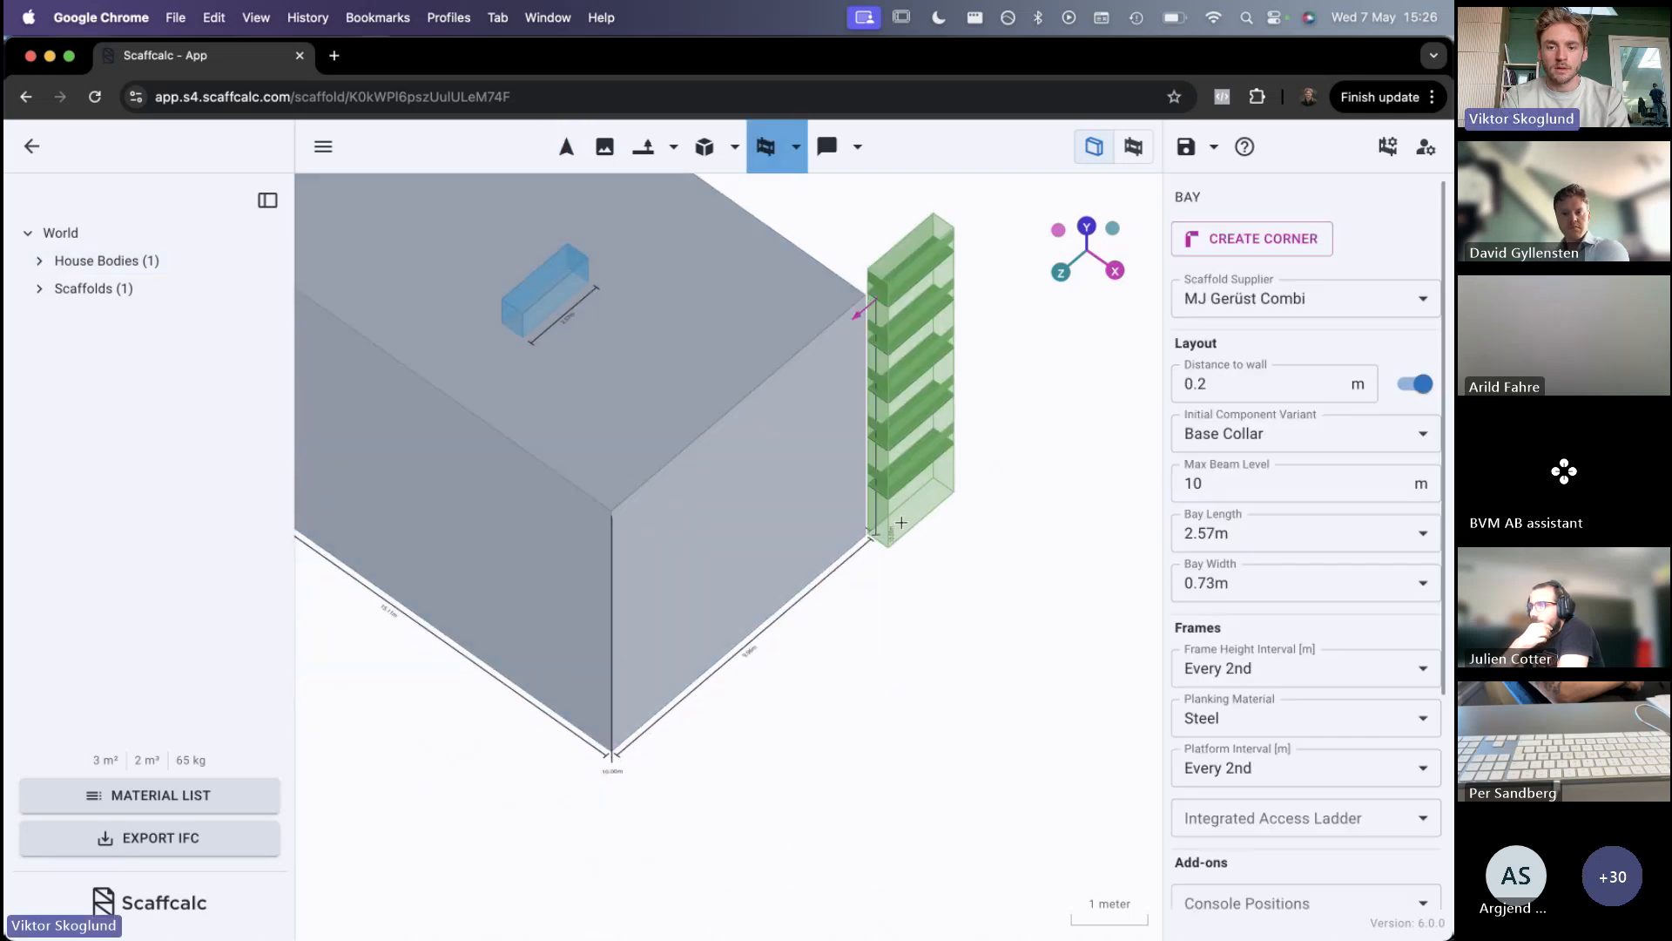
pyautogui.click(807, 584)
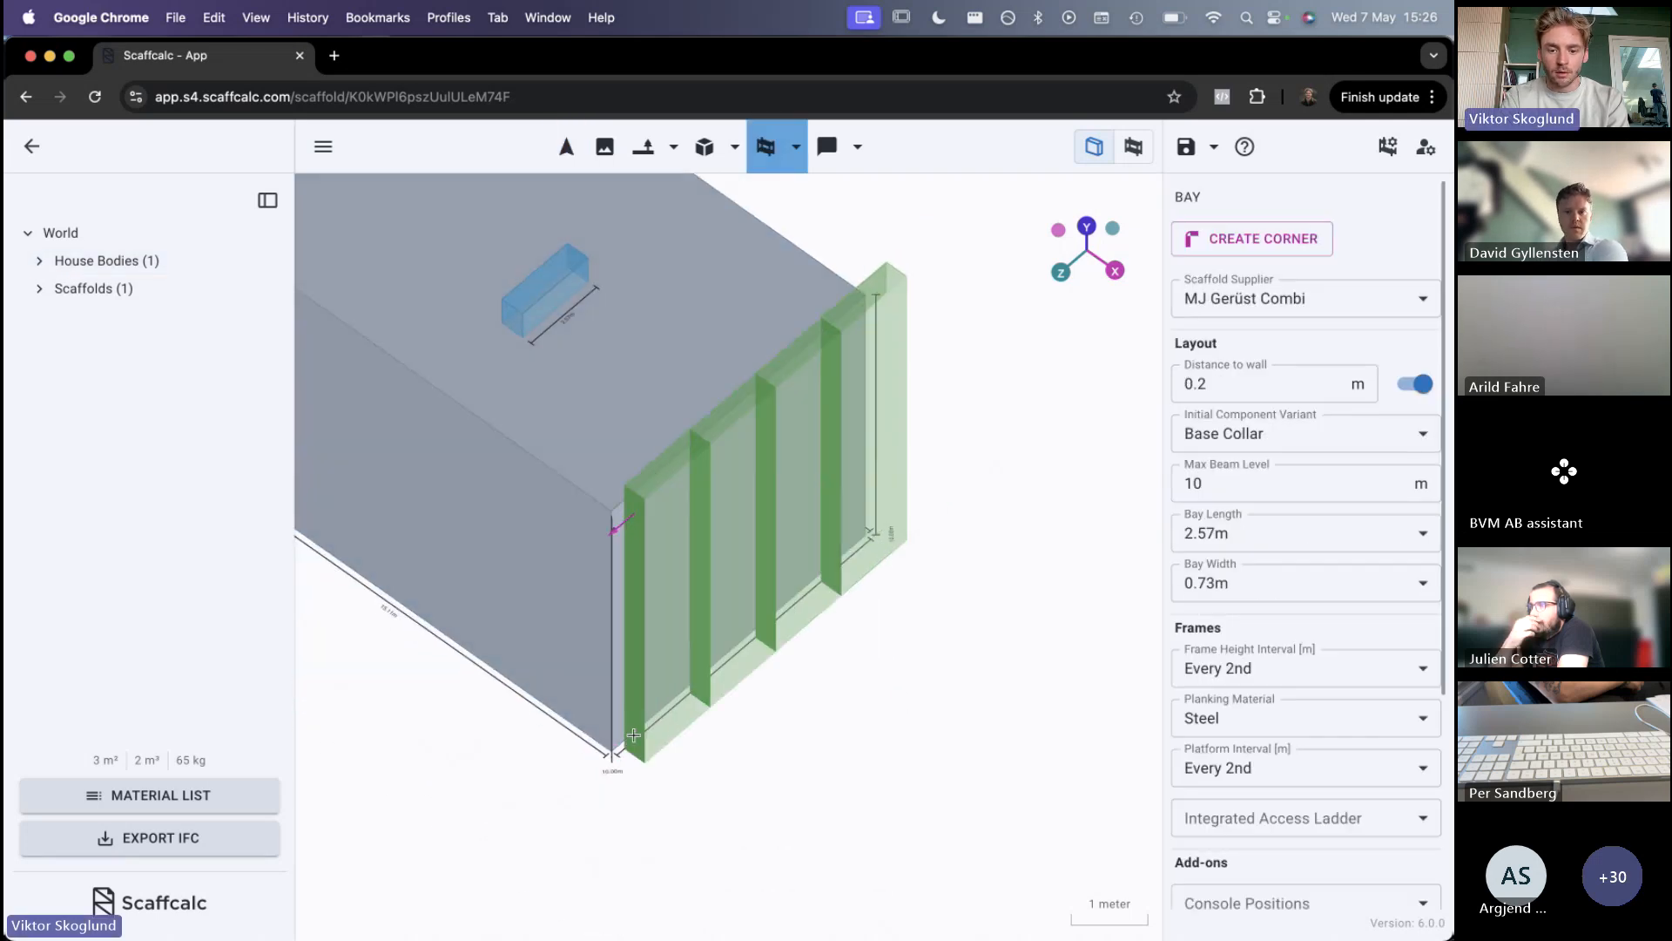
pyautogui.click(615, 758)
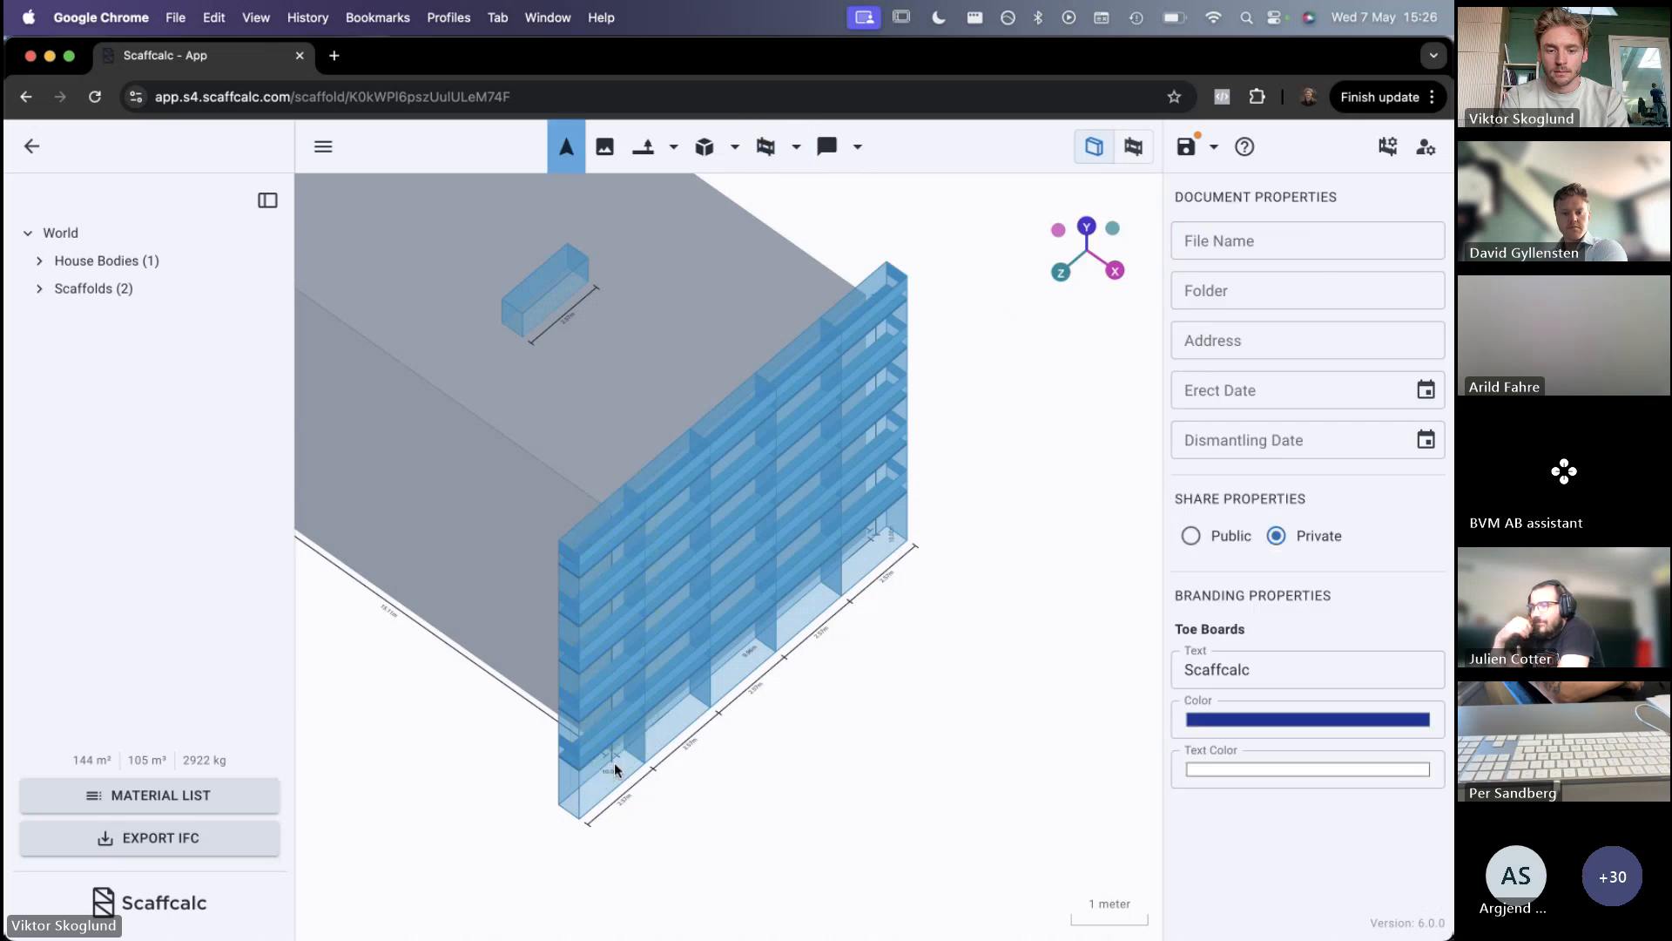
# Shorten the bay at the front end of the row to a bay length of 1.39 m
pyautogui.click(621, 772)
pyautogui.click(1220, 484)
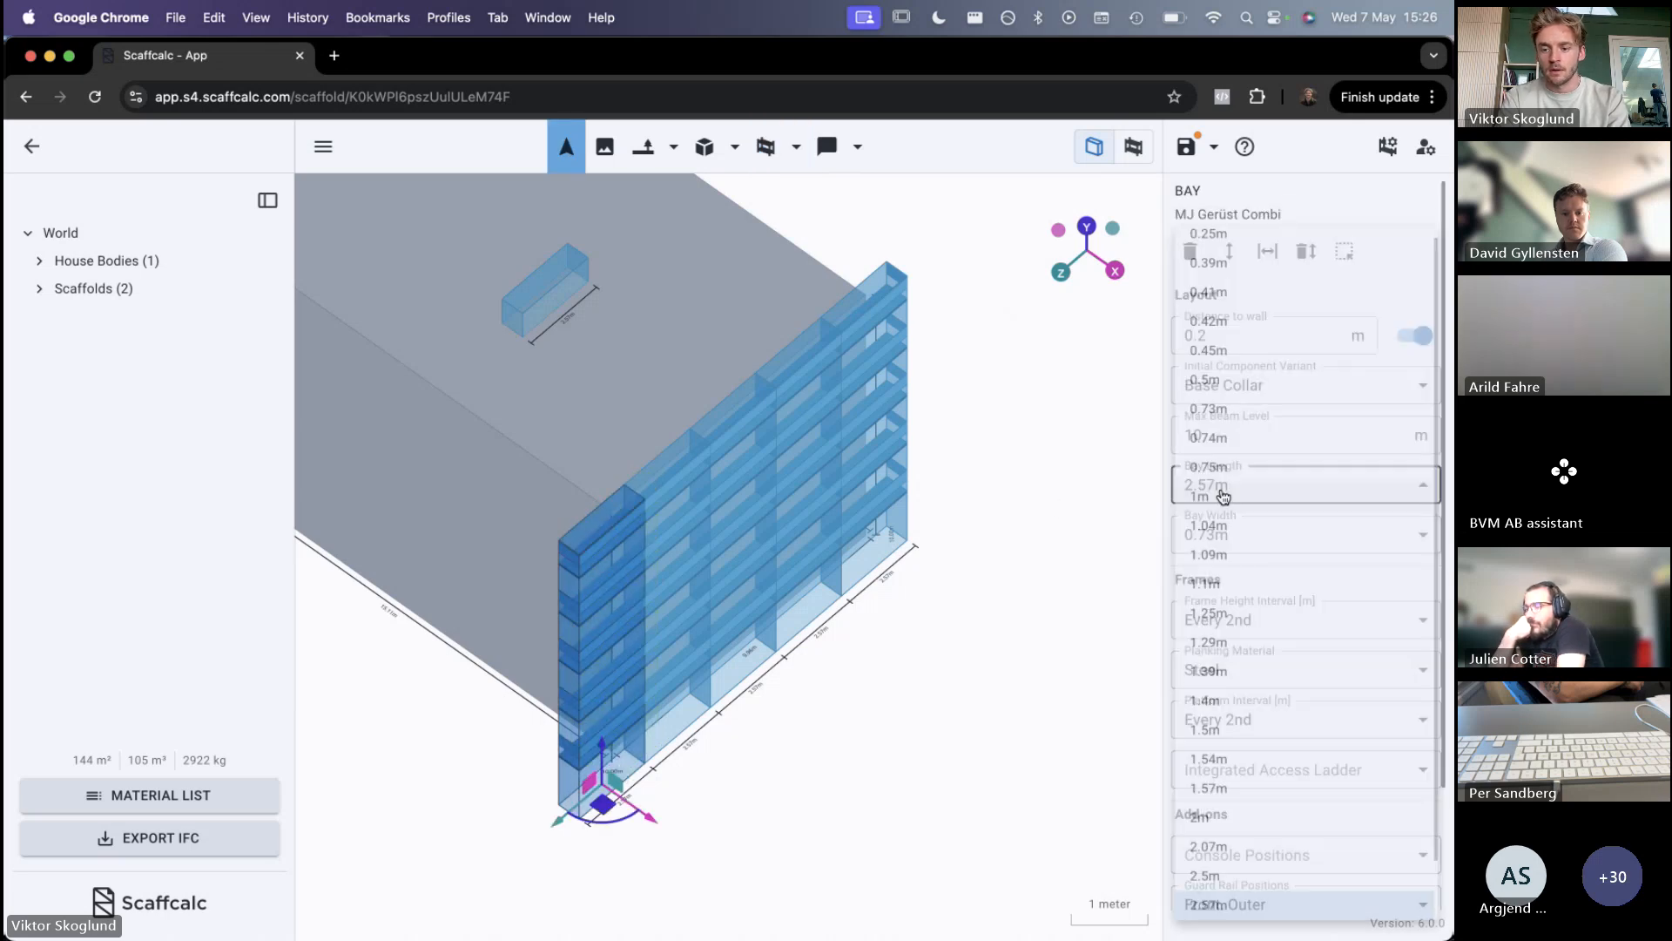
pyautogui.click(1206, 680)
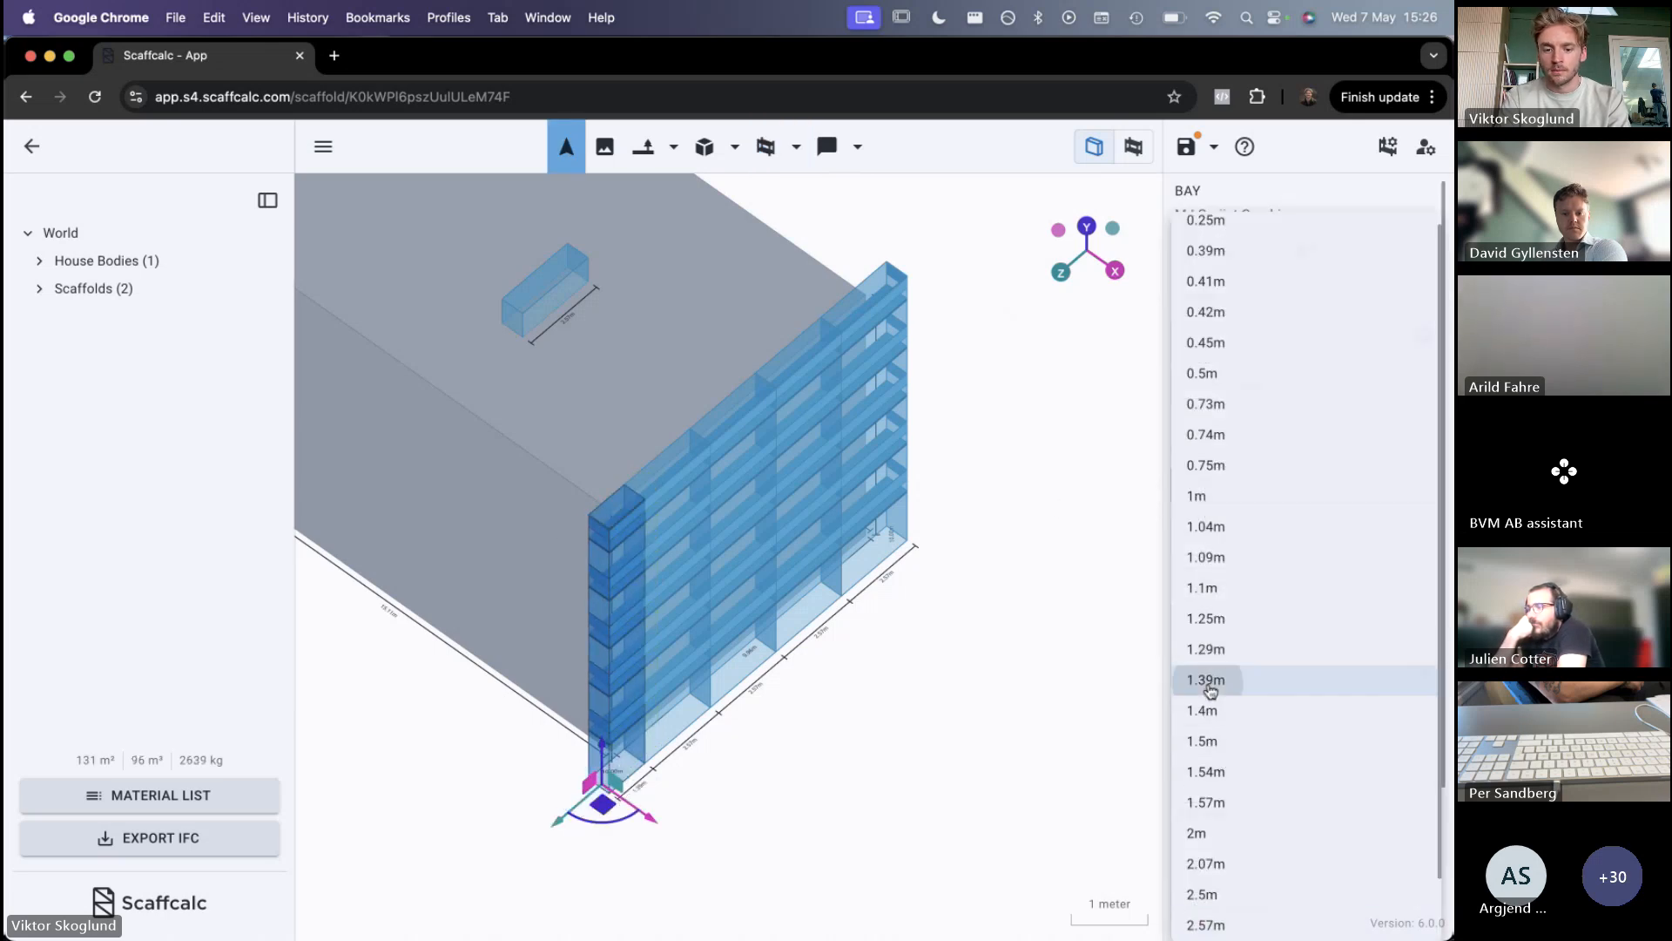
pyautogui.click(992, 725)
# Show the scaffold with its detailed components and inspect it along the house wall
pyautogui.moveTo(1015, 735); pyautogui.dragTo(995, 642)
pyautogui.click(1133, 147)
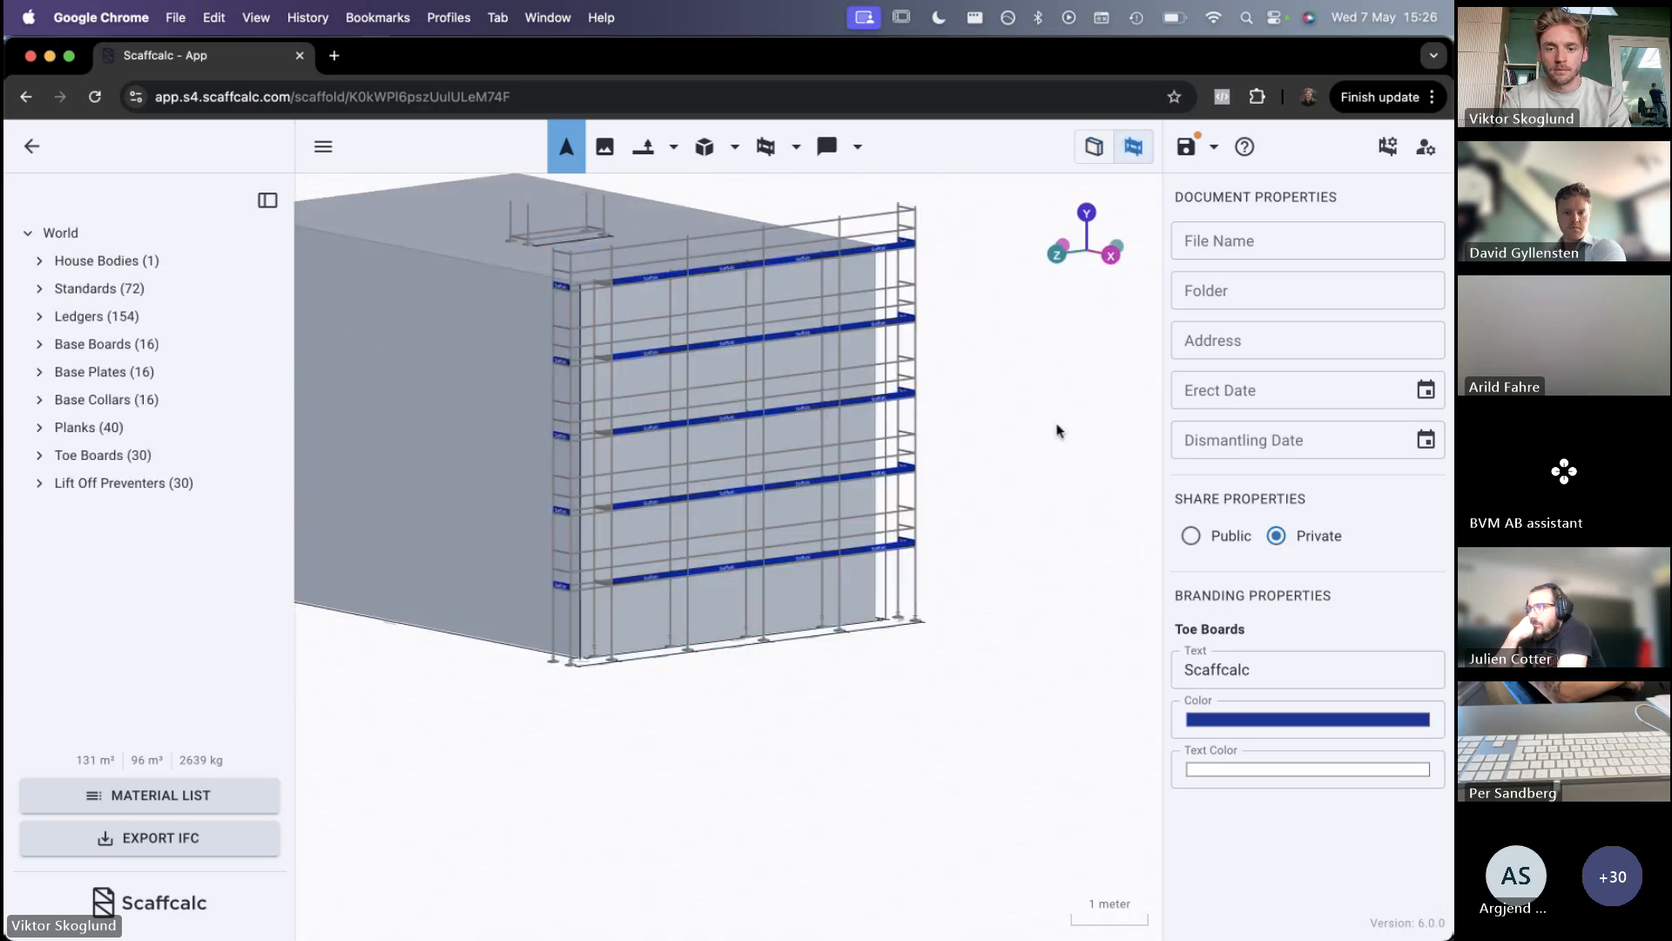
pyautogui.moveTo(1057, 430); pyautogui.dragTo(1099, 527)
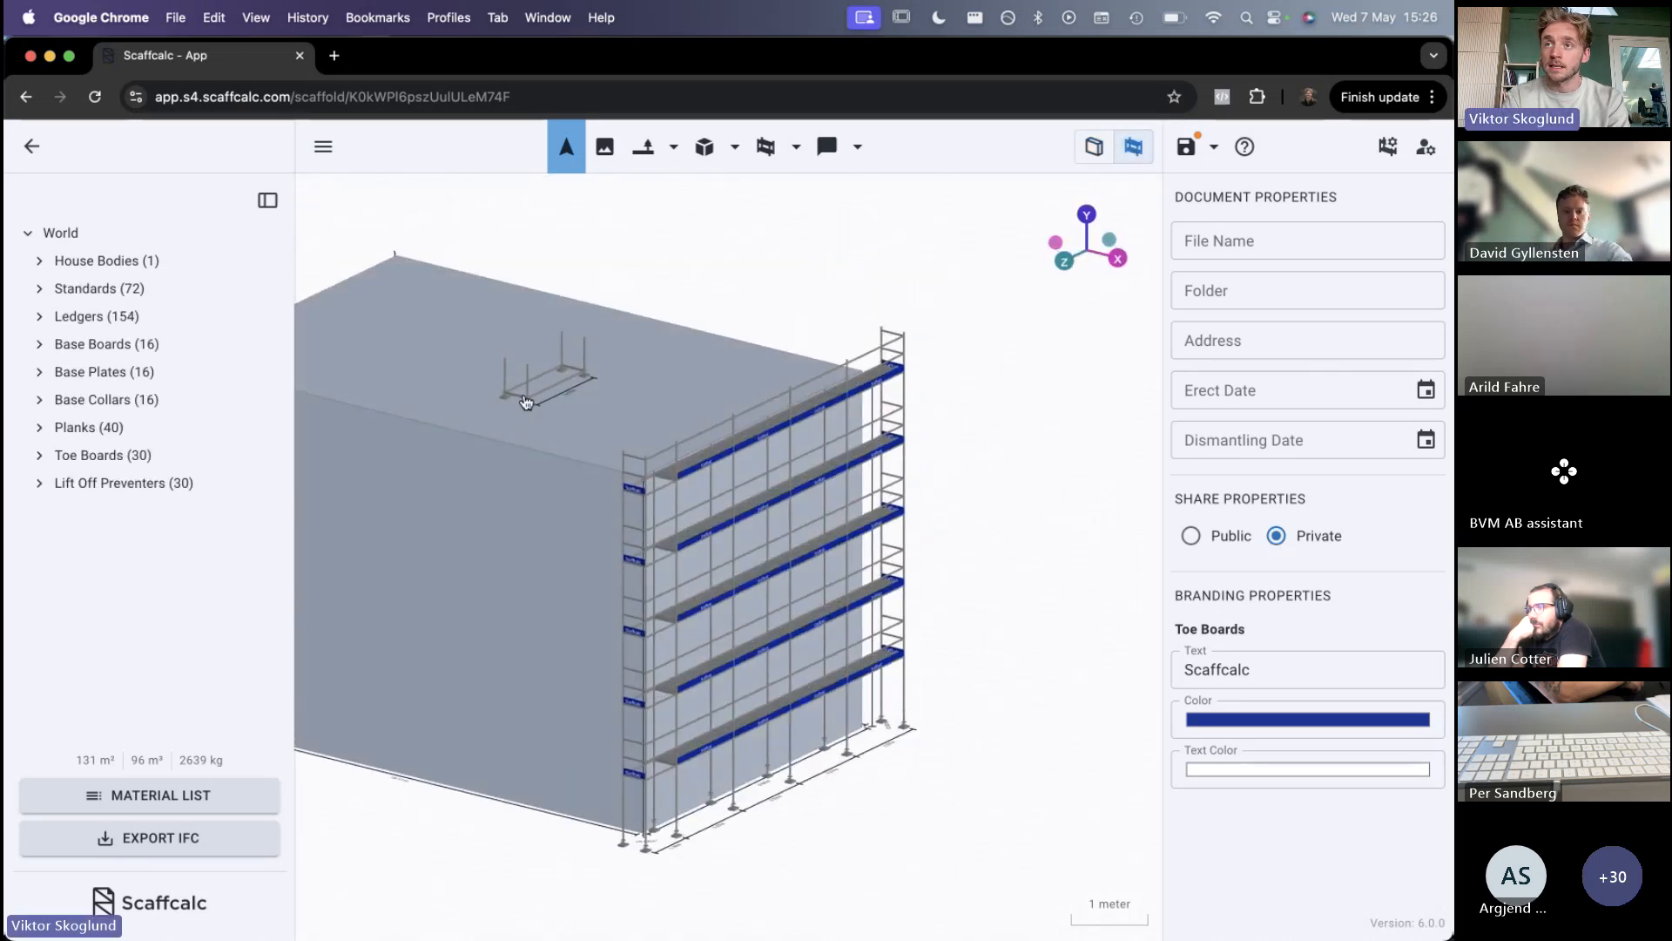
# Return to box mode and delete the stray low bay on the house roof
pyautogui.click(1094, 146)
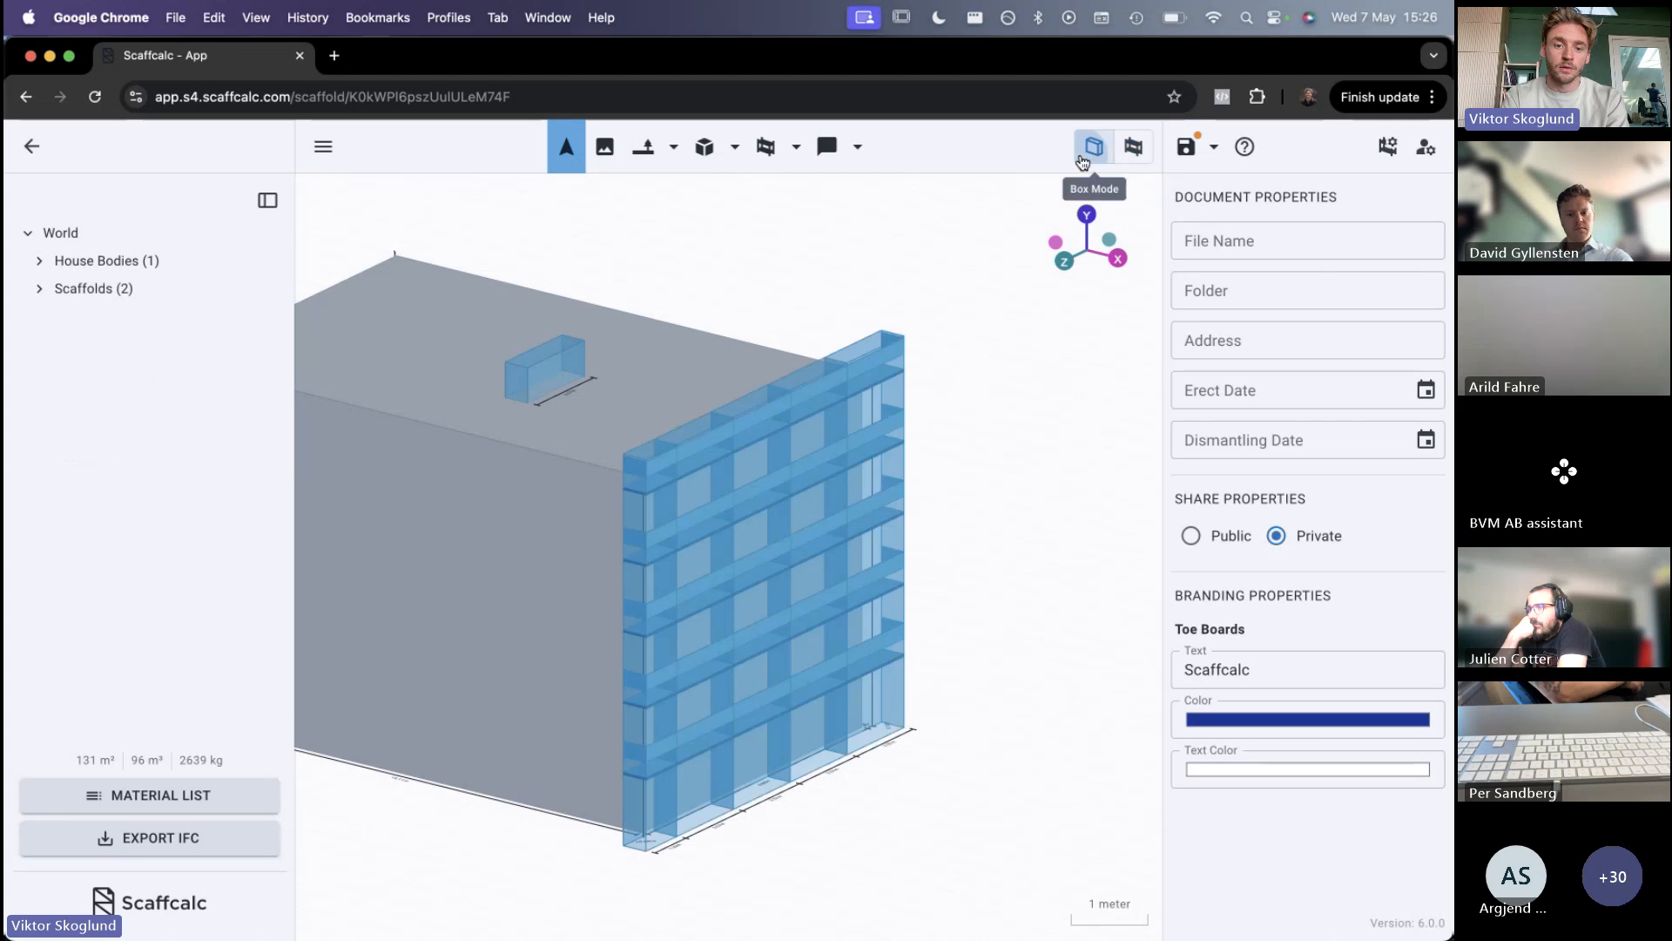
pyautogui.click(545, 369)
pyautogui.press('Delete')
# Place a single 2.57 m bay tower on the house roof and show the scaffolds with detailed components
pyautogui.click(765, 146)
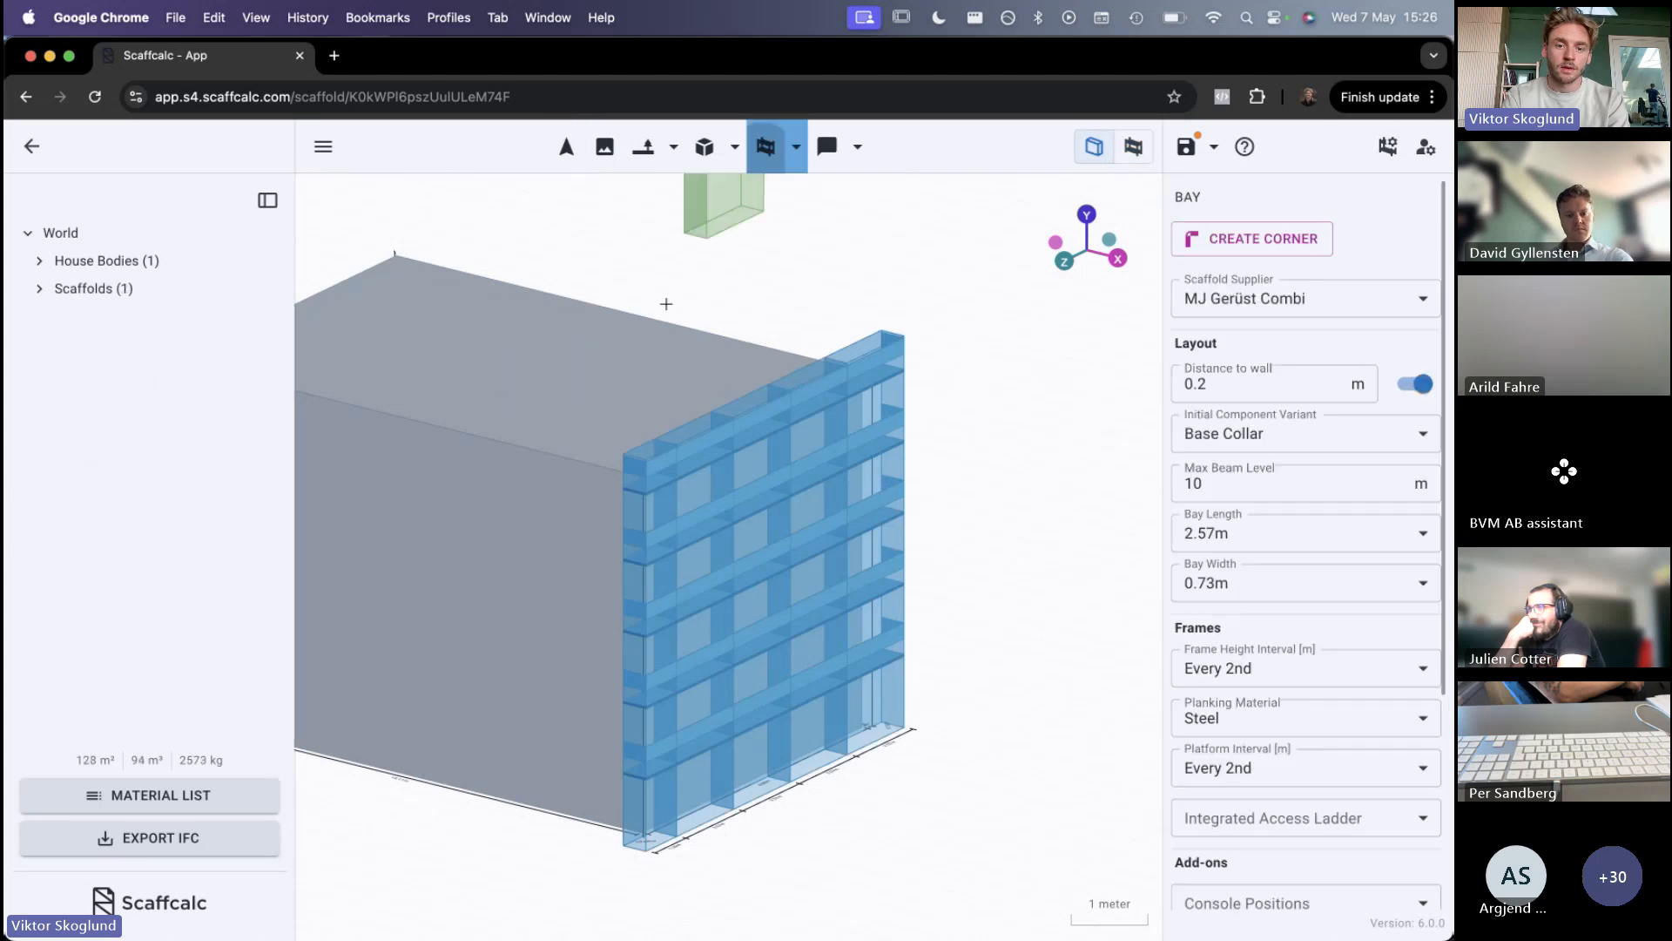
pyautogui.scroll(-5, 578, 421)
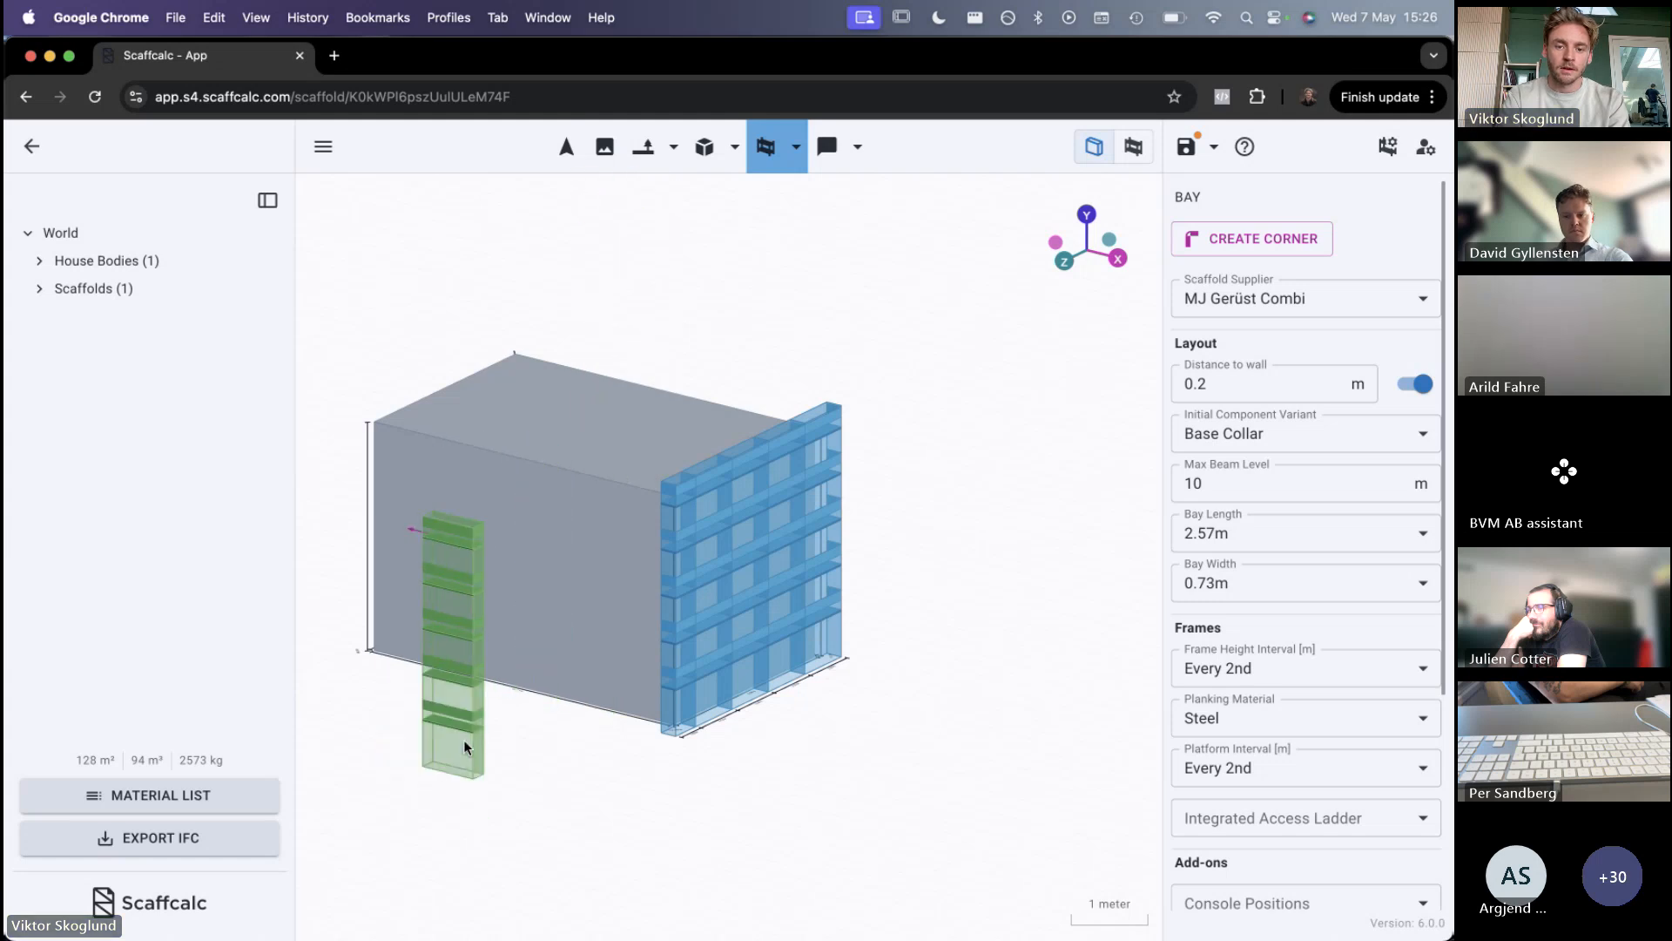
pyautogui.click(623, 447)
pyautogui.press('Escape')
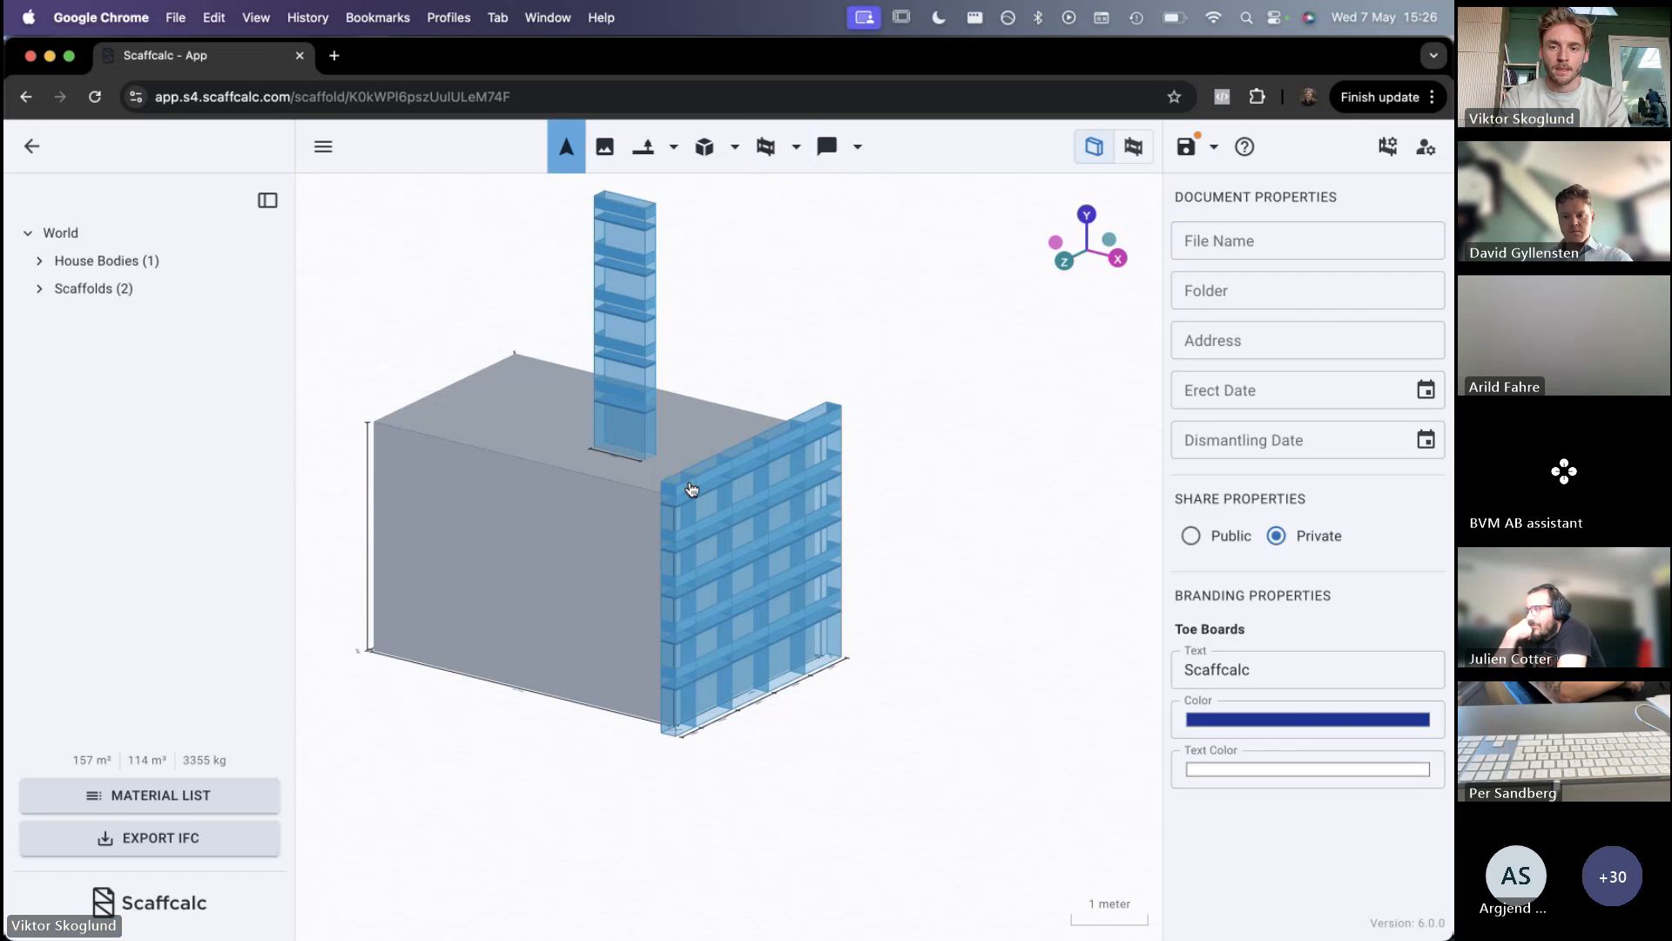
pyautogui.click(1132, 146)
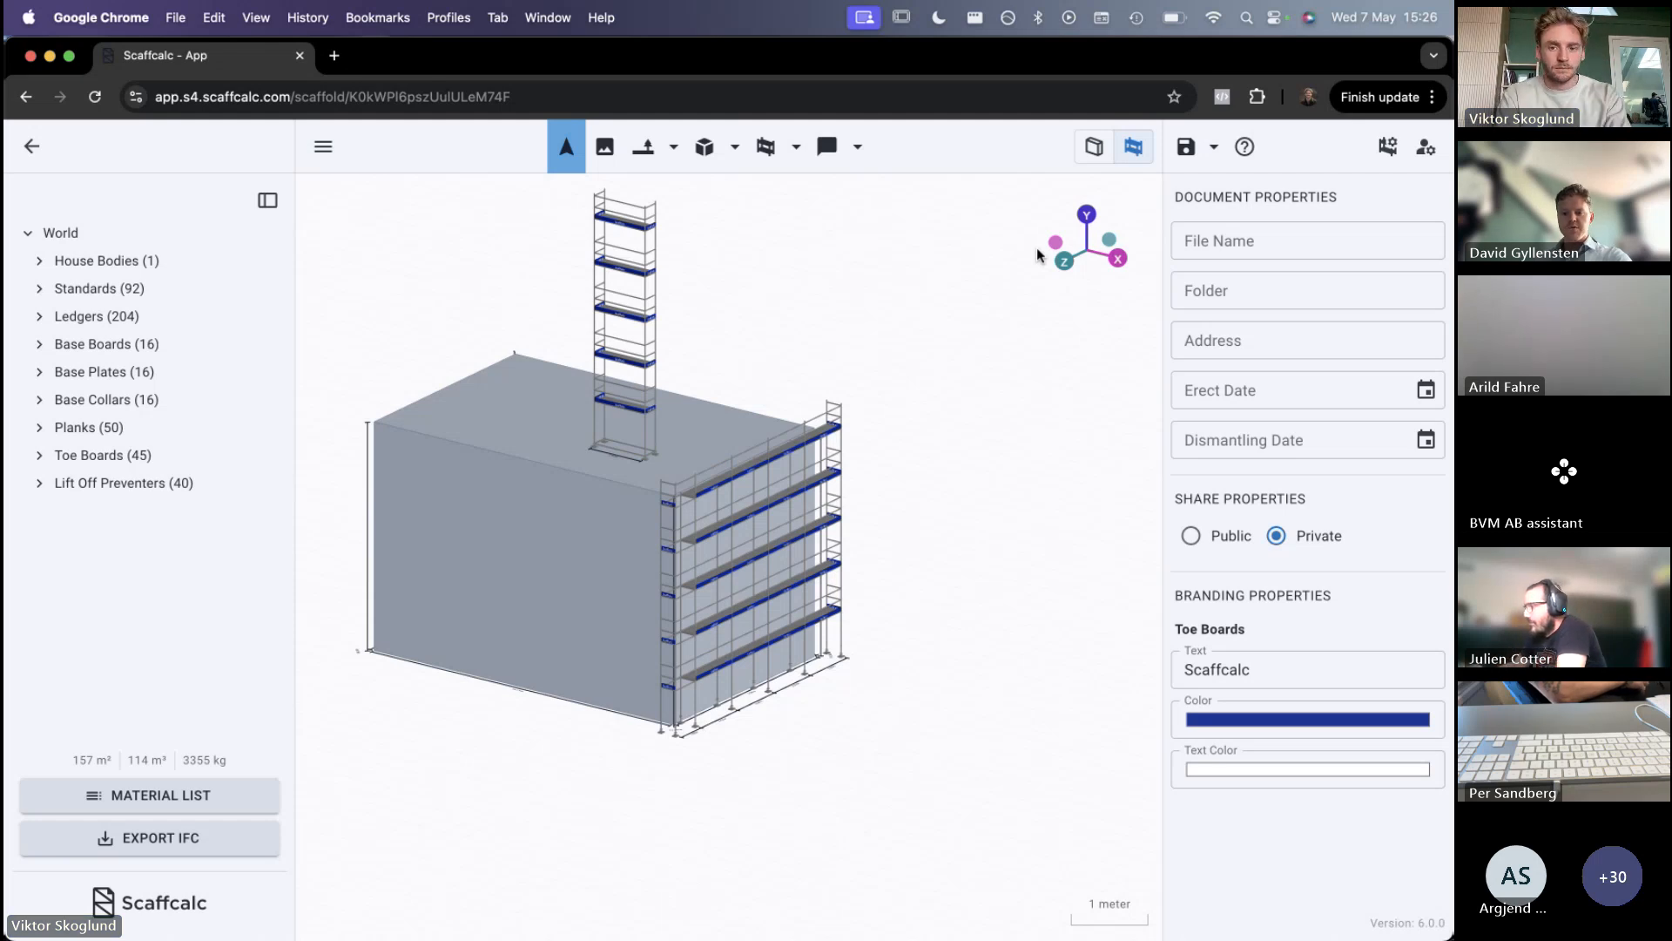
# Review the available suppliers in the scaffold settings, close them without saving, and view the scaffolded house
pyautogui.click(1380, 149)
pyautogui.click(489, 338)
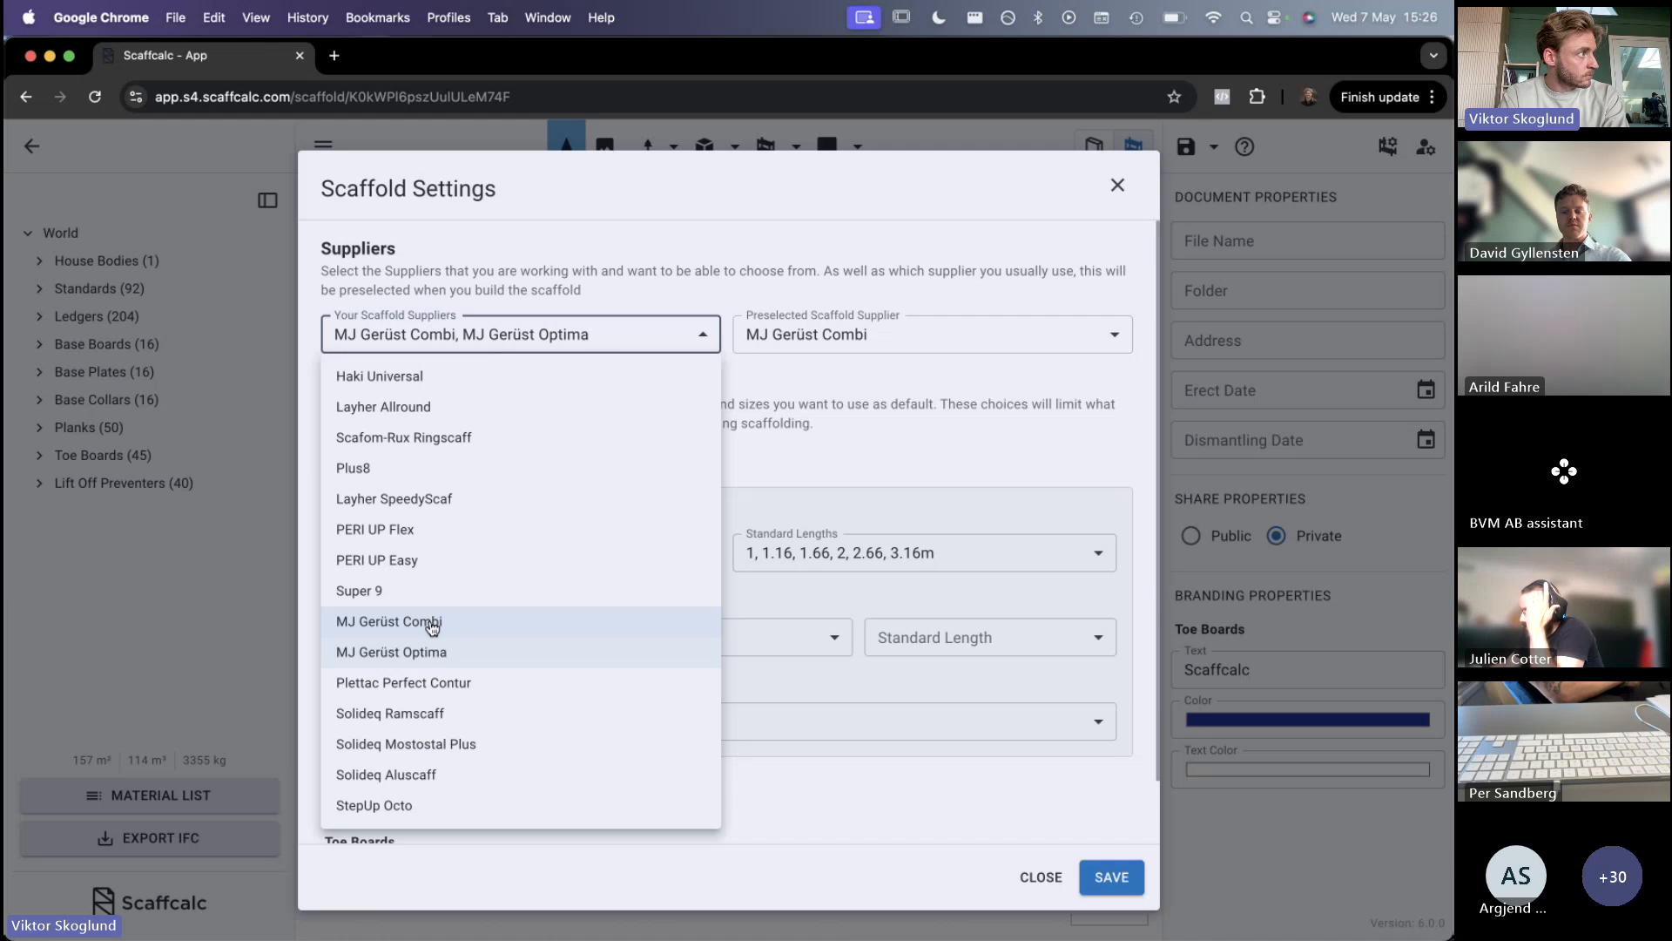
pyautogui.click(869, 389)
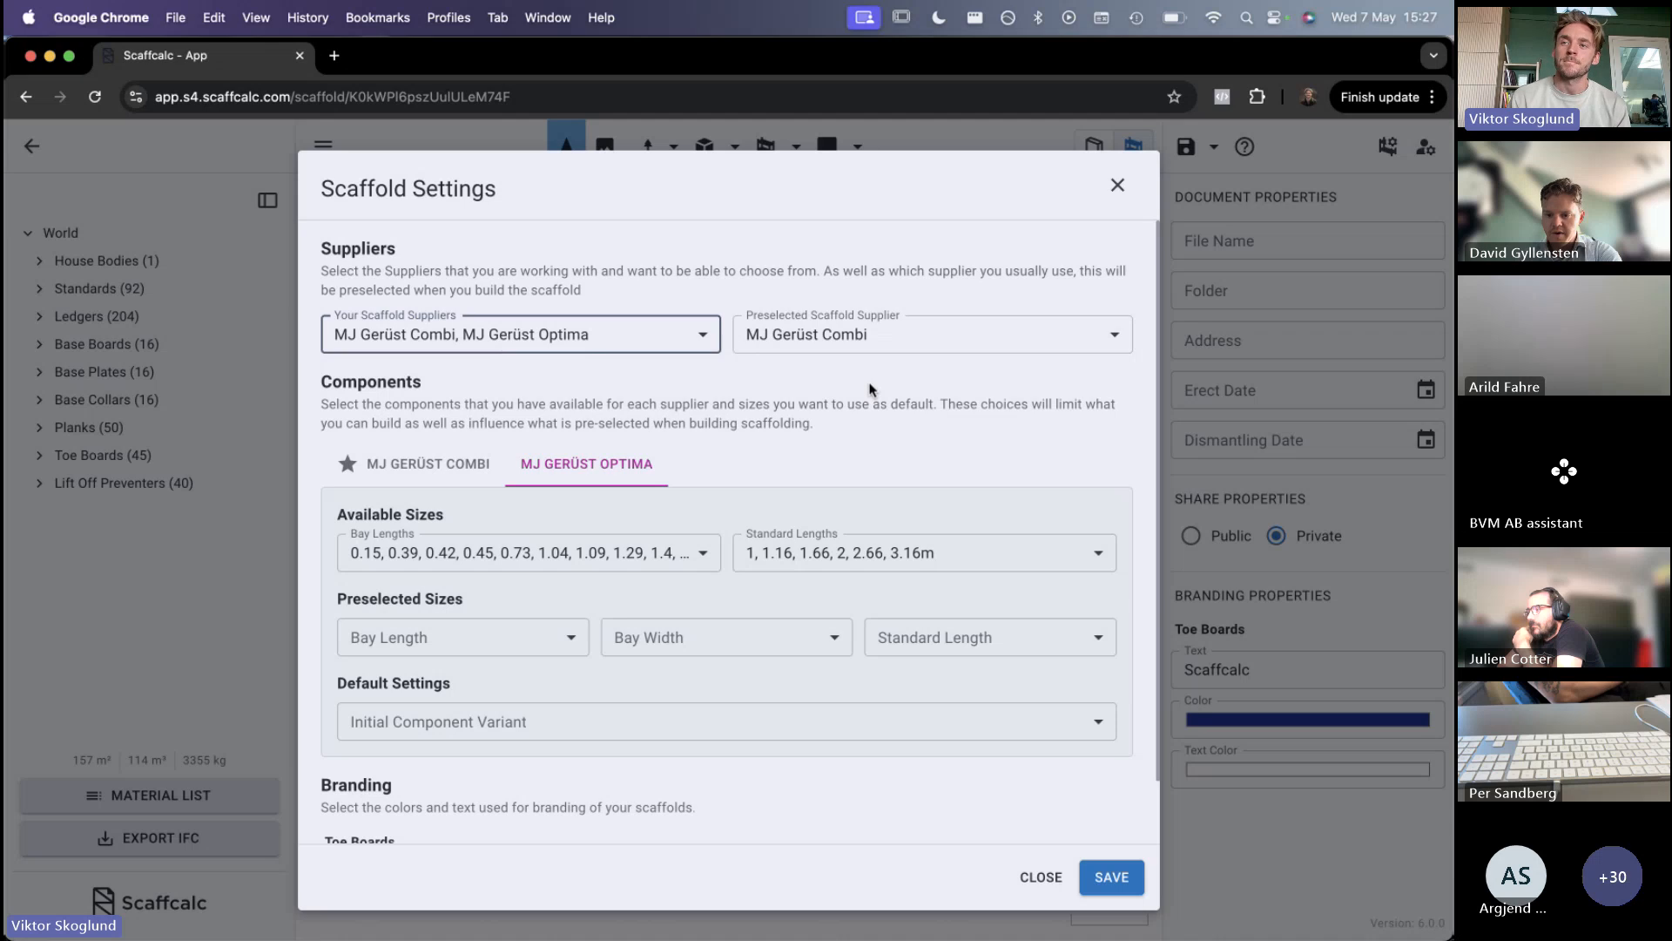
pyautogui.click(1118, 185)
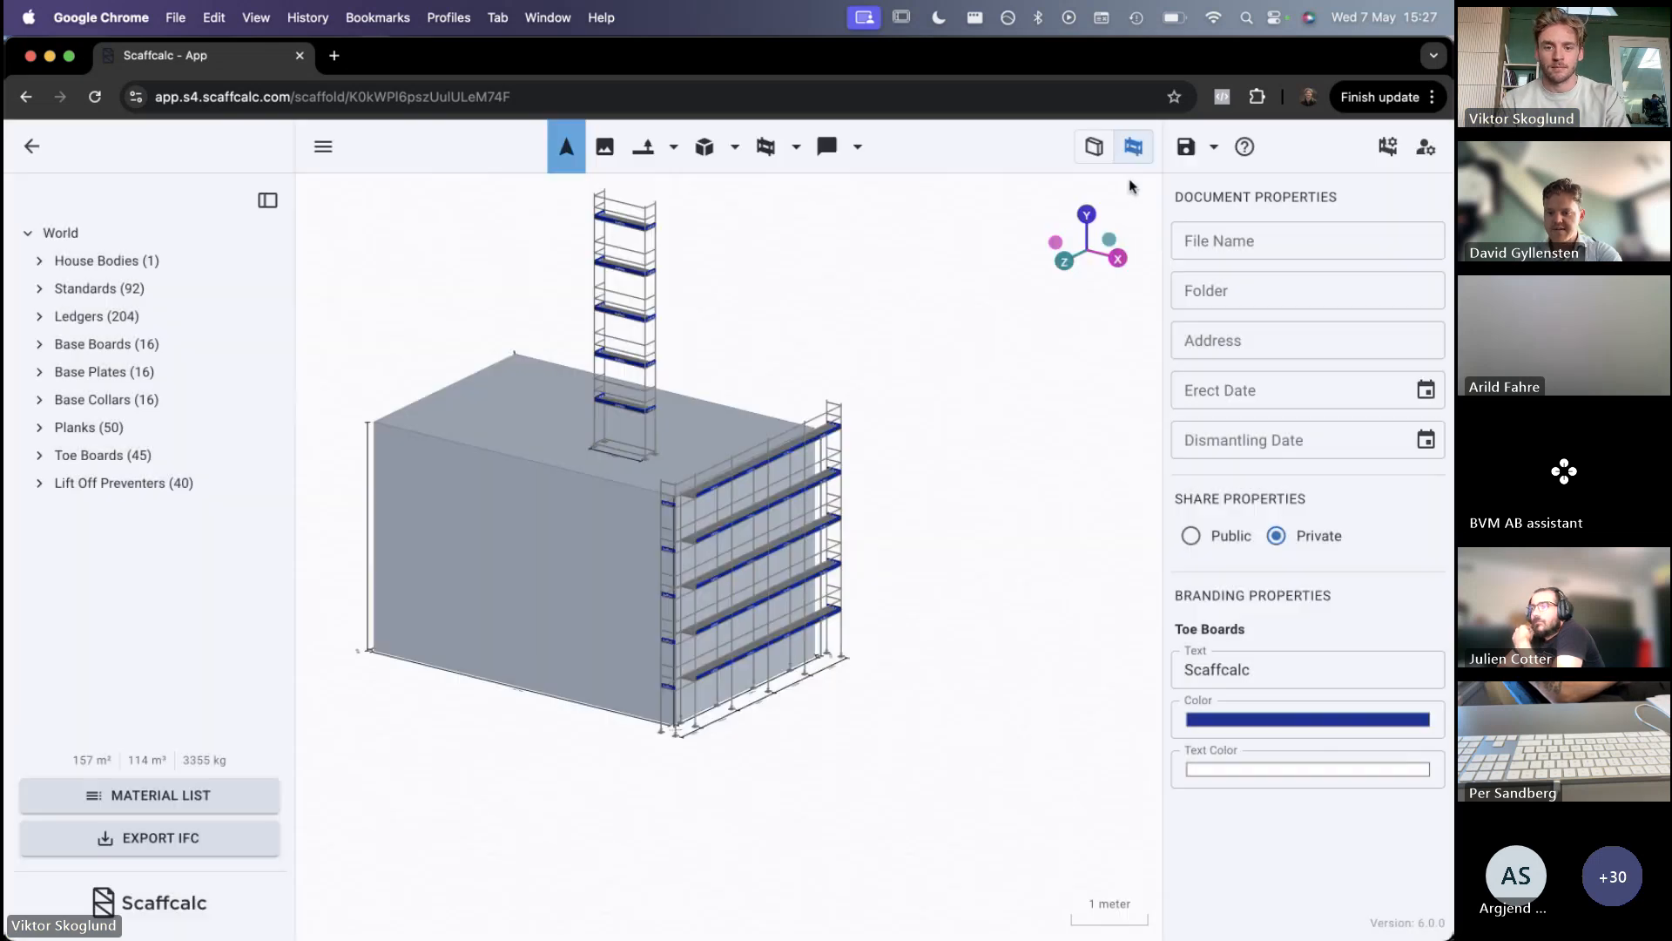
pyautogui.moveTo(929, 541); pyautogui.dragTo(983, 559)
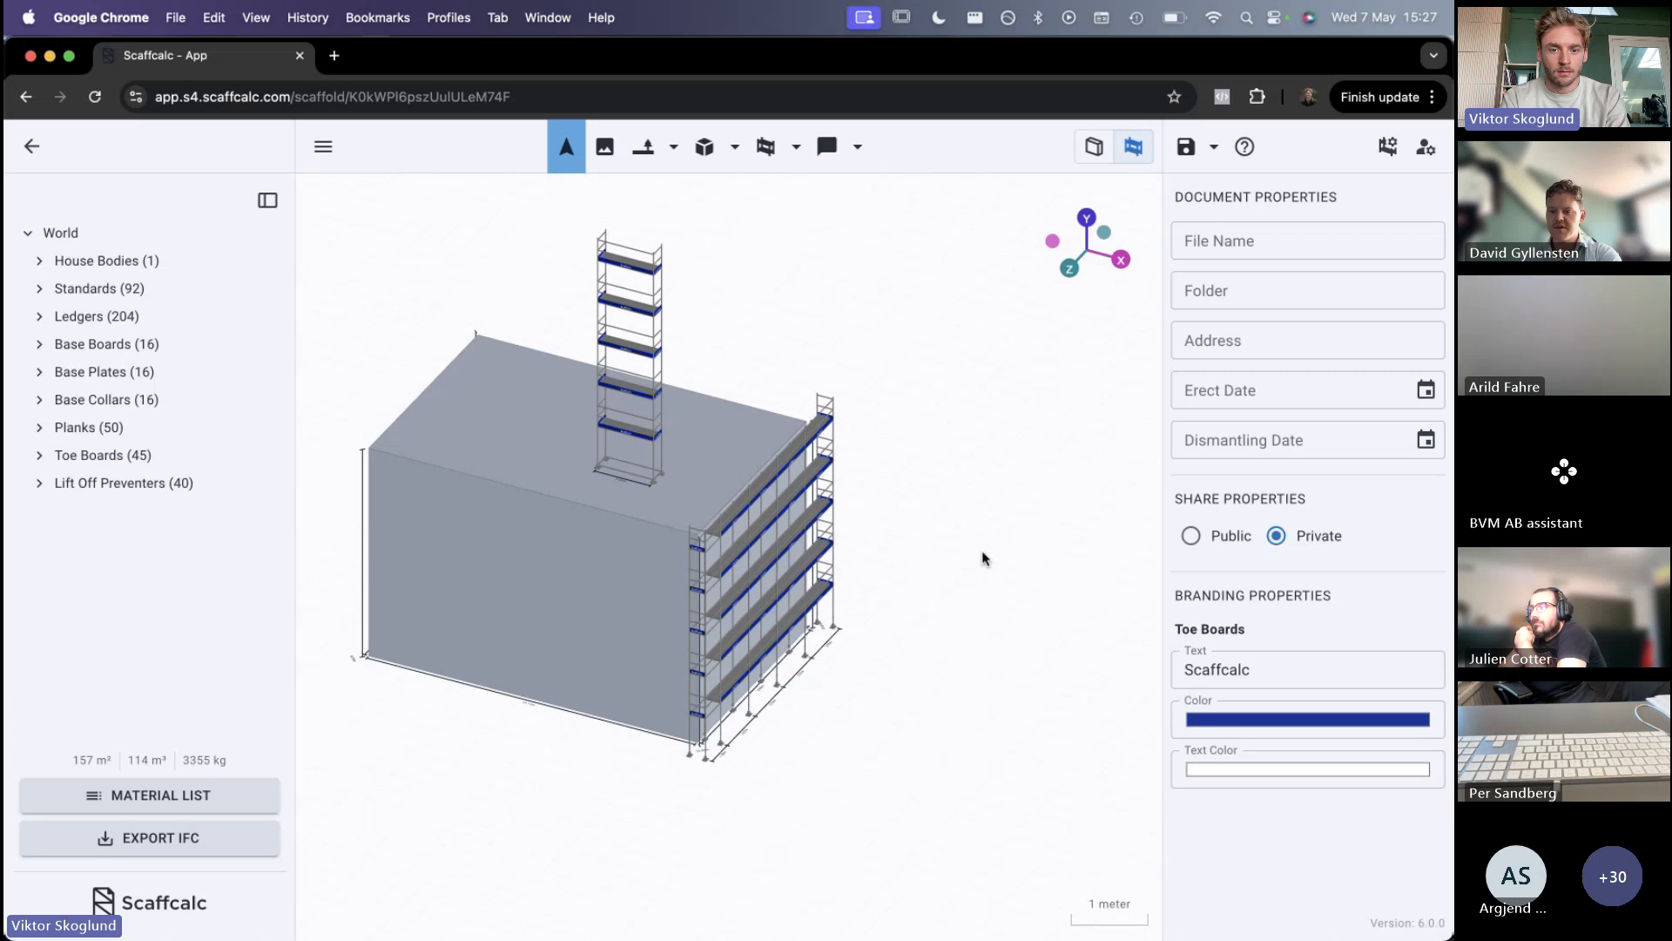
# Undo the placement of the bay tower on the house roof
pyautogui.press('super+z')
pyautogui.moveTo(922, 328); pyautogui.dragTo(836, 389, button='right')
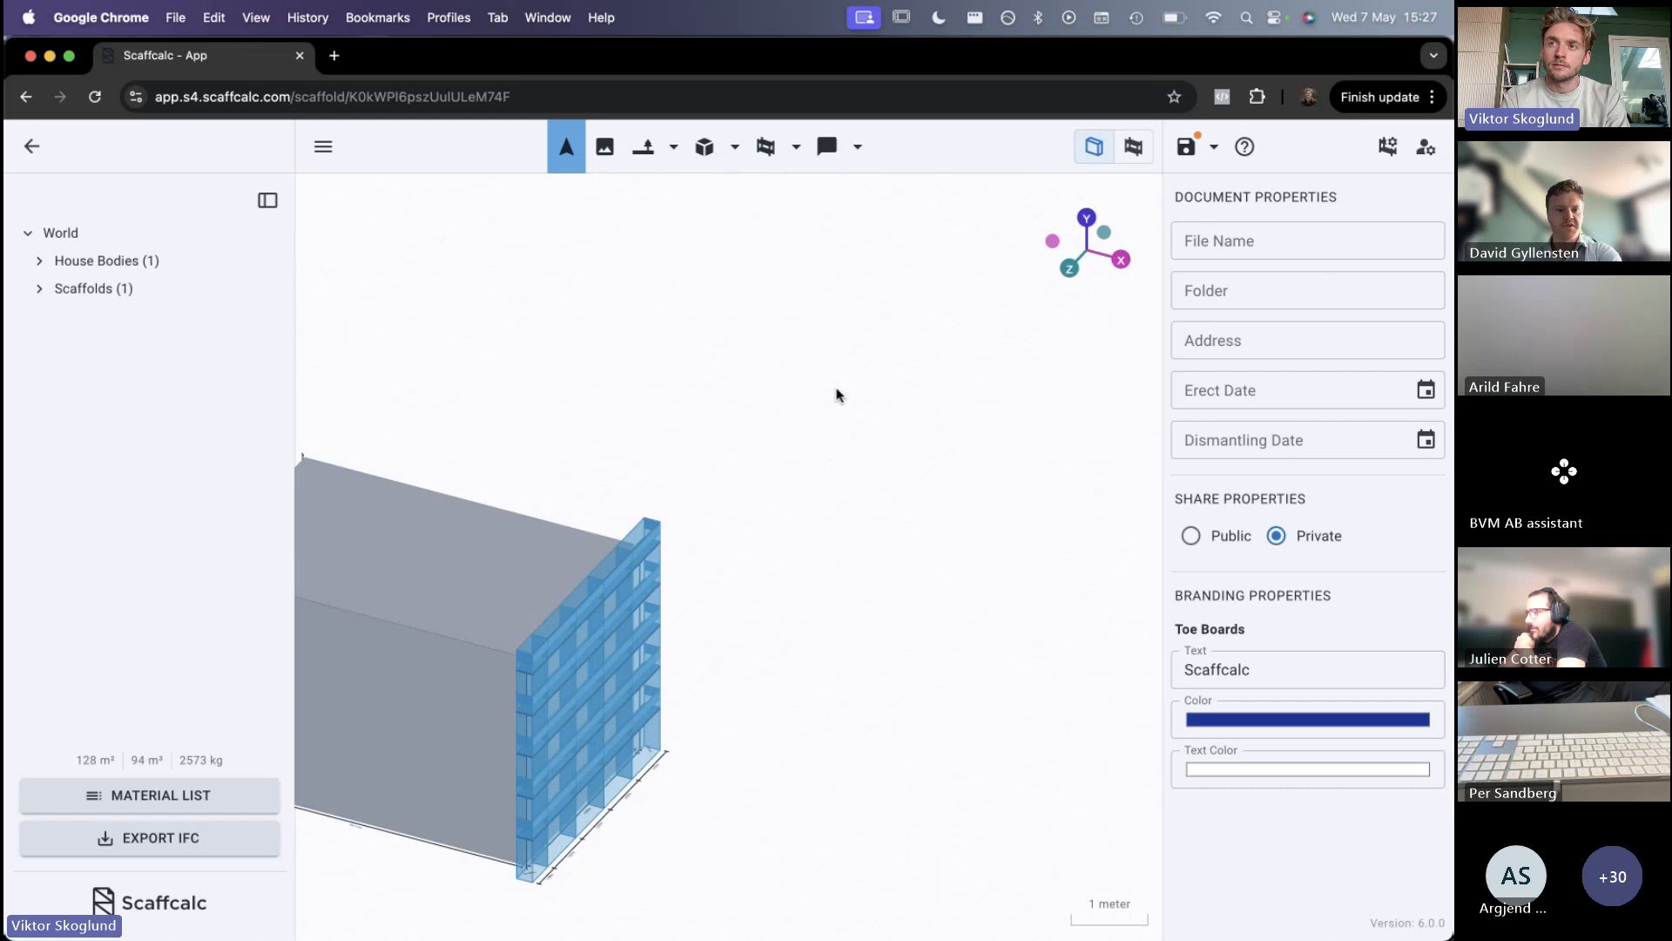
pyautogui.scroll(-3, 672, 227)
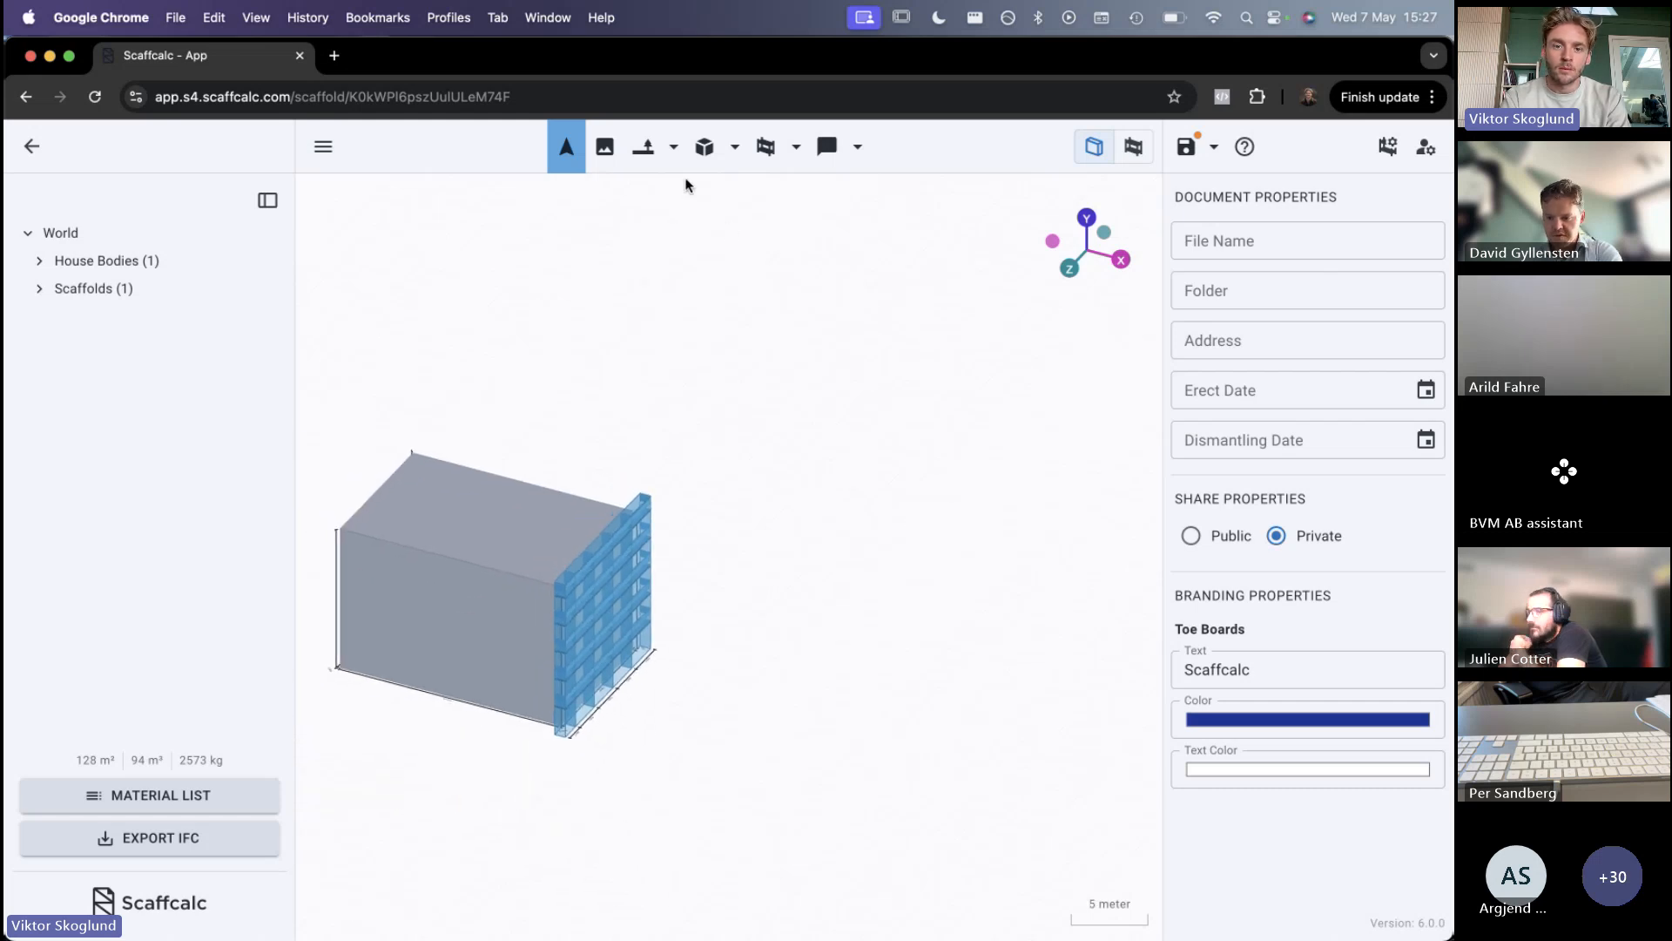
# Draw a 2 m high sloping ground about 15.88 m wide and 25.57 m long beside the scaffolded house
pyautogui.click(737, 152)
pyautogui.click(737, 154)
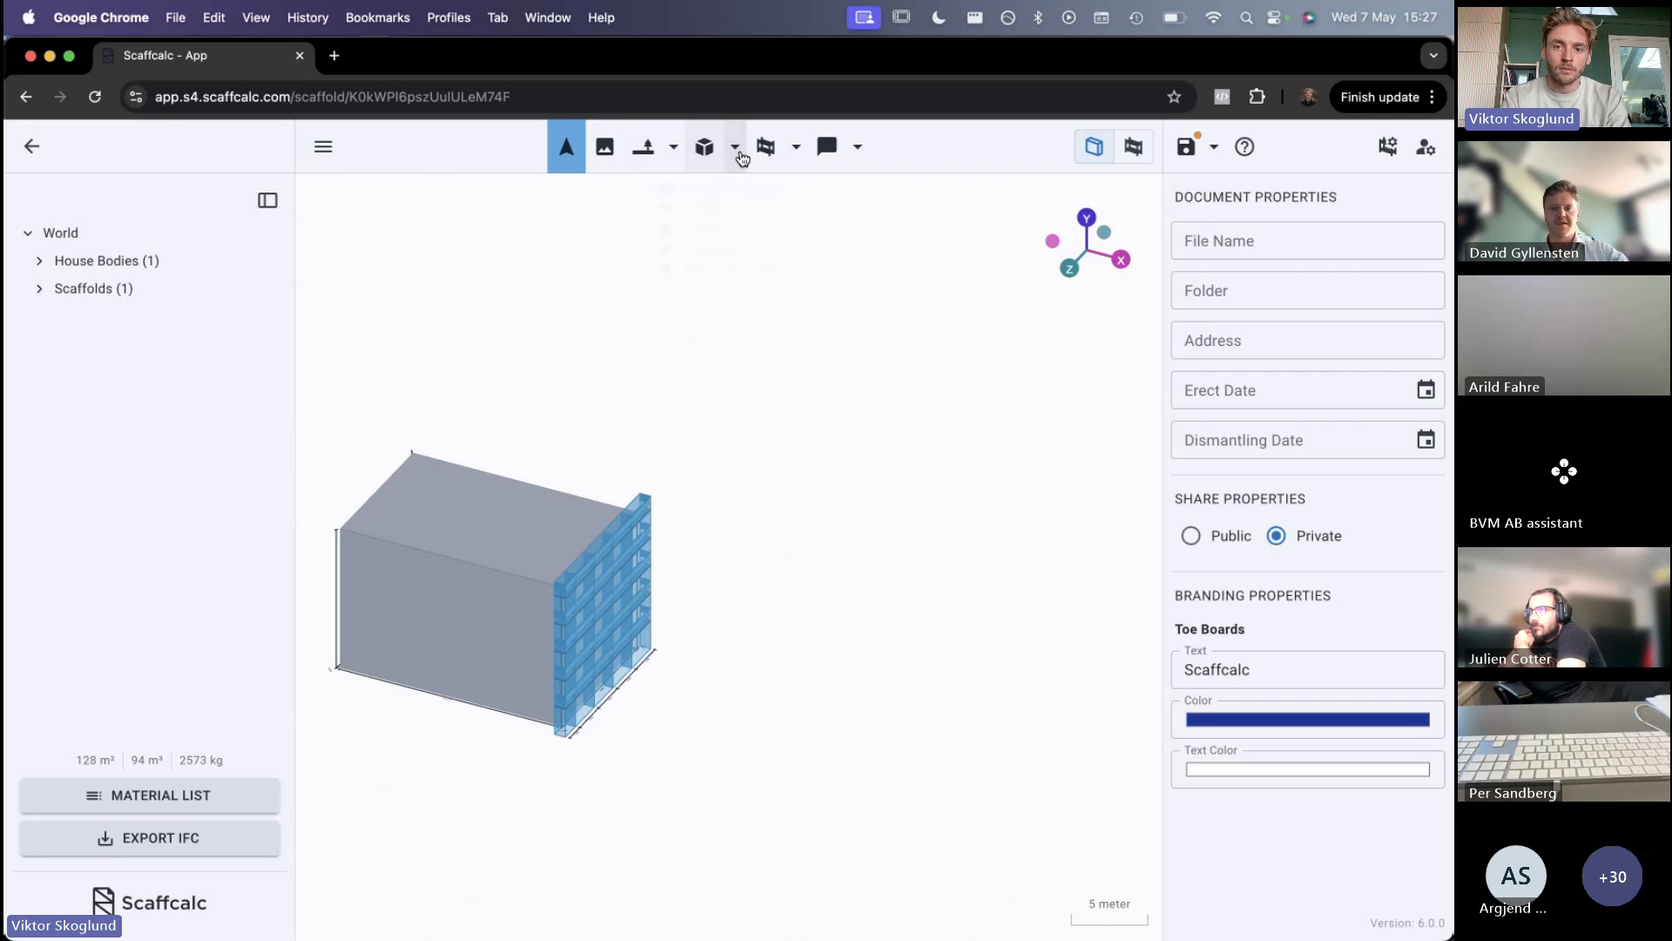
pyautogui.click(674, 148)
pyautogui.click(658, 246)
pyautogui.click(825, 538)
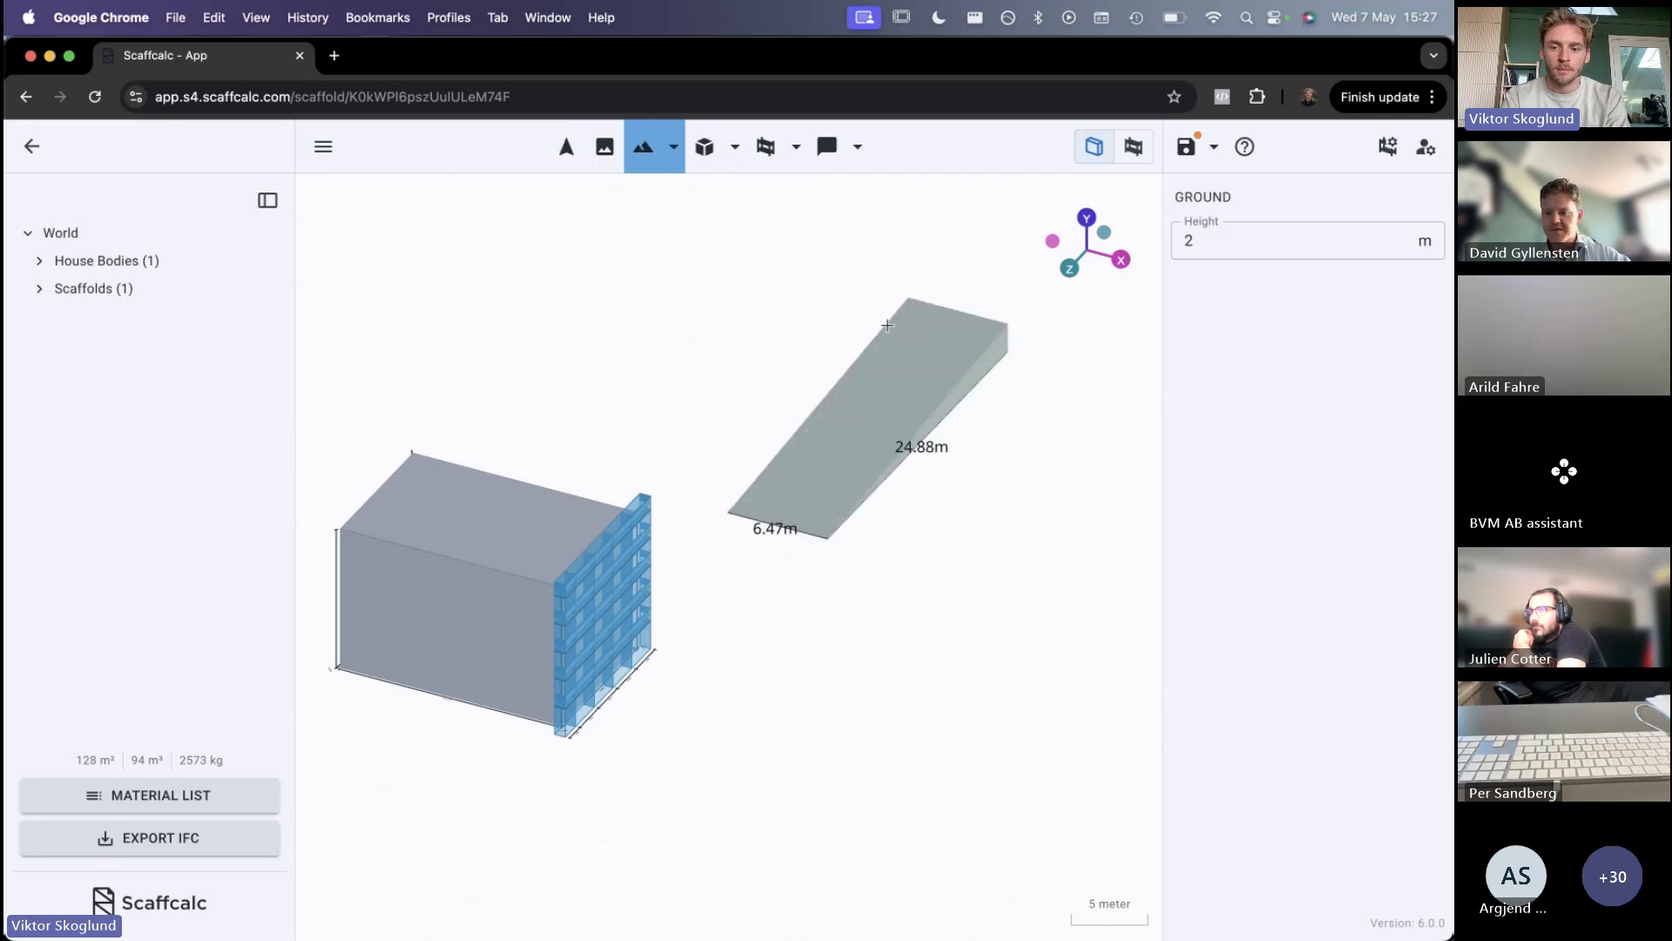
pyautogui.click(785, 284)
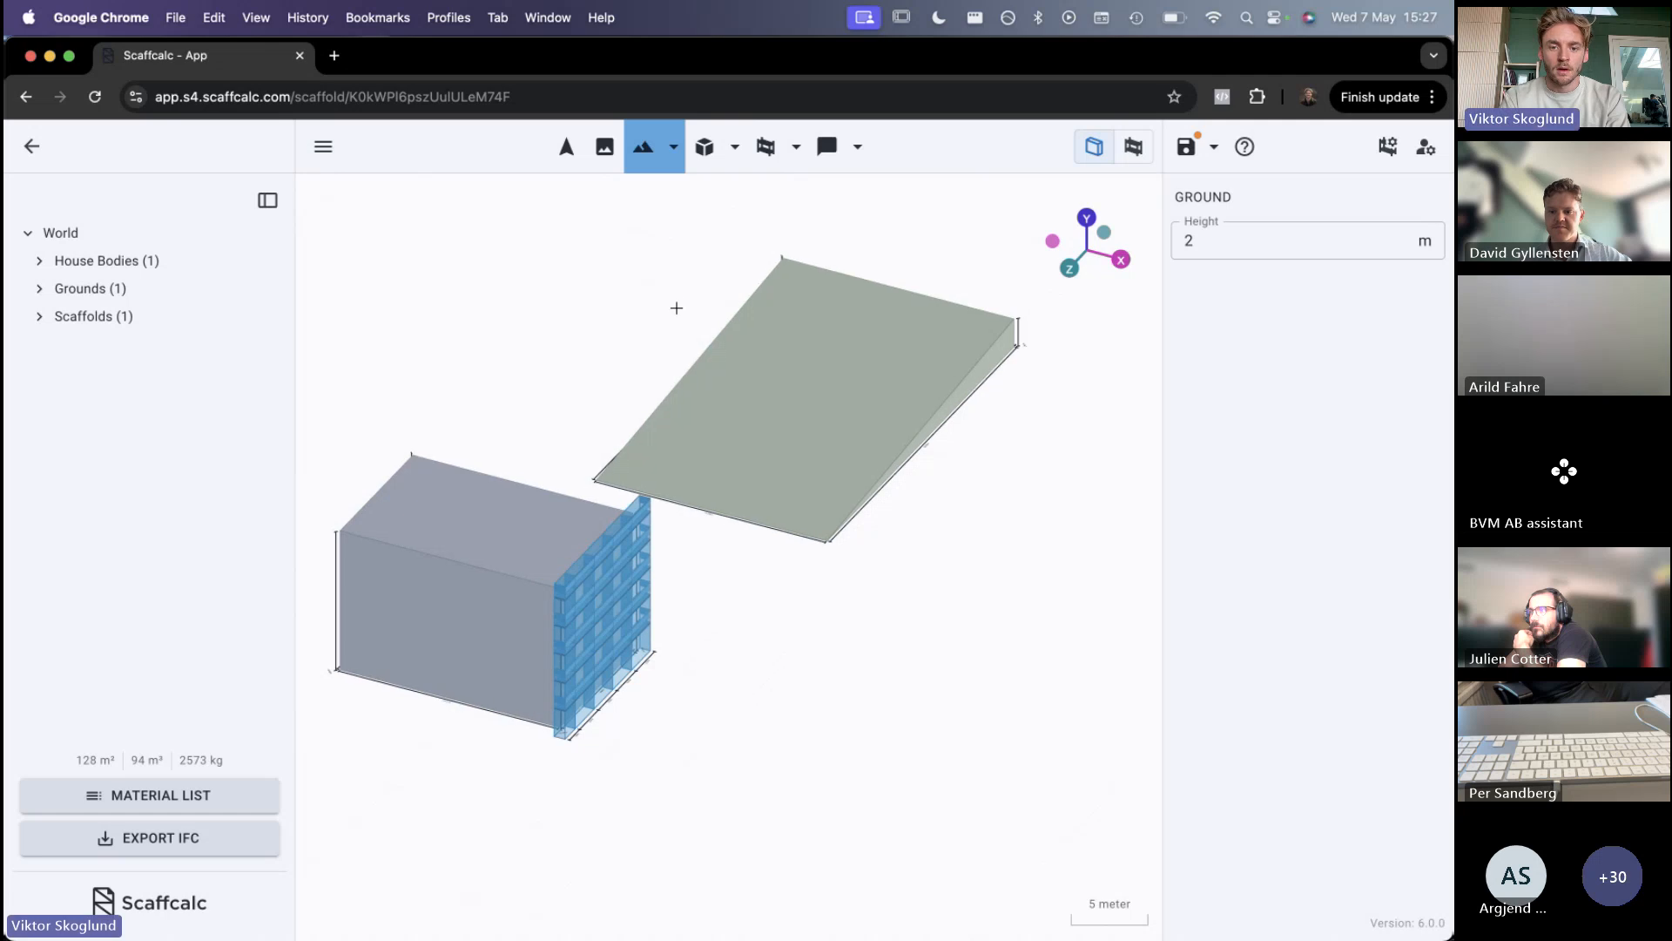
pyautogui.click(901, 557)
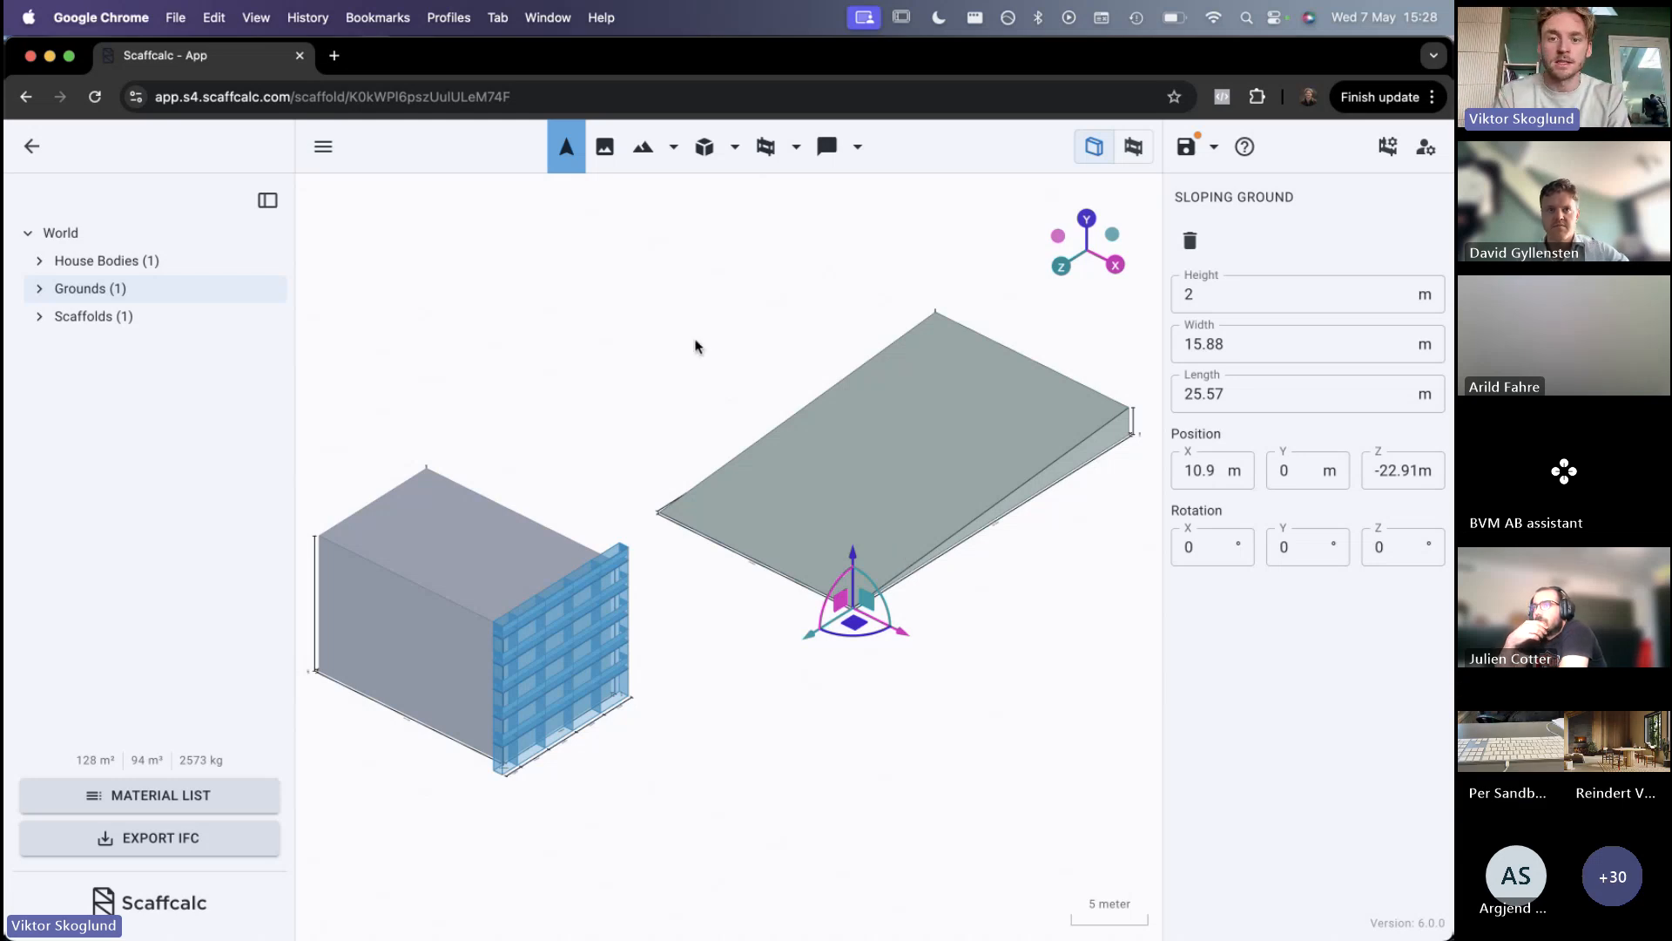
# Place a row of 2.57 m MJ Gerüst Combi bays up the sloping ground with a max beam level of 10 m
pyautogui.click(766, 147)
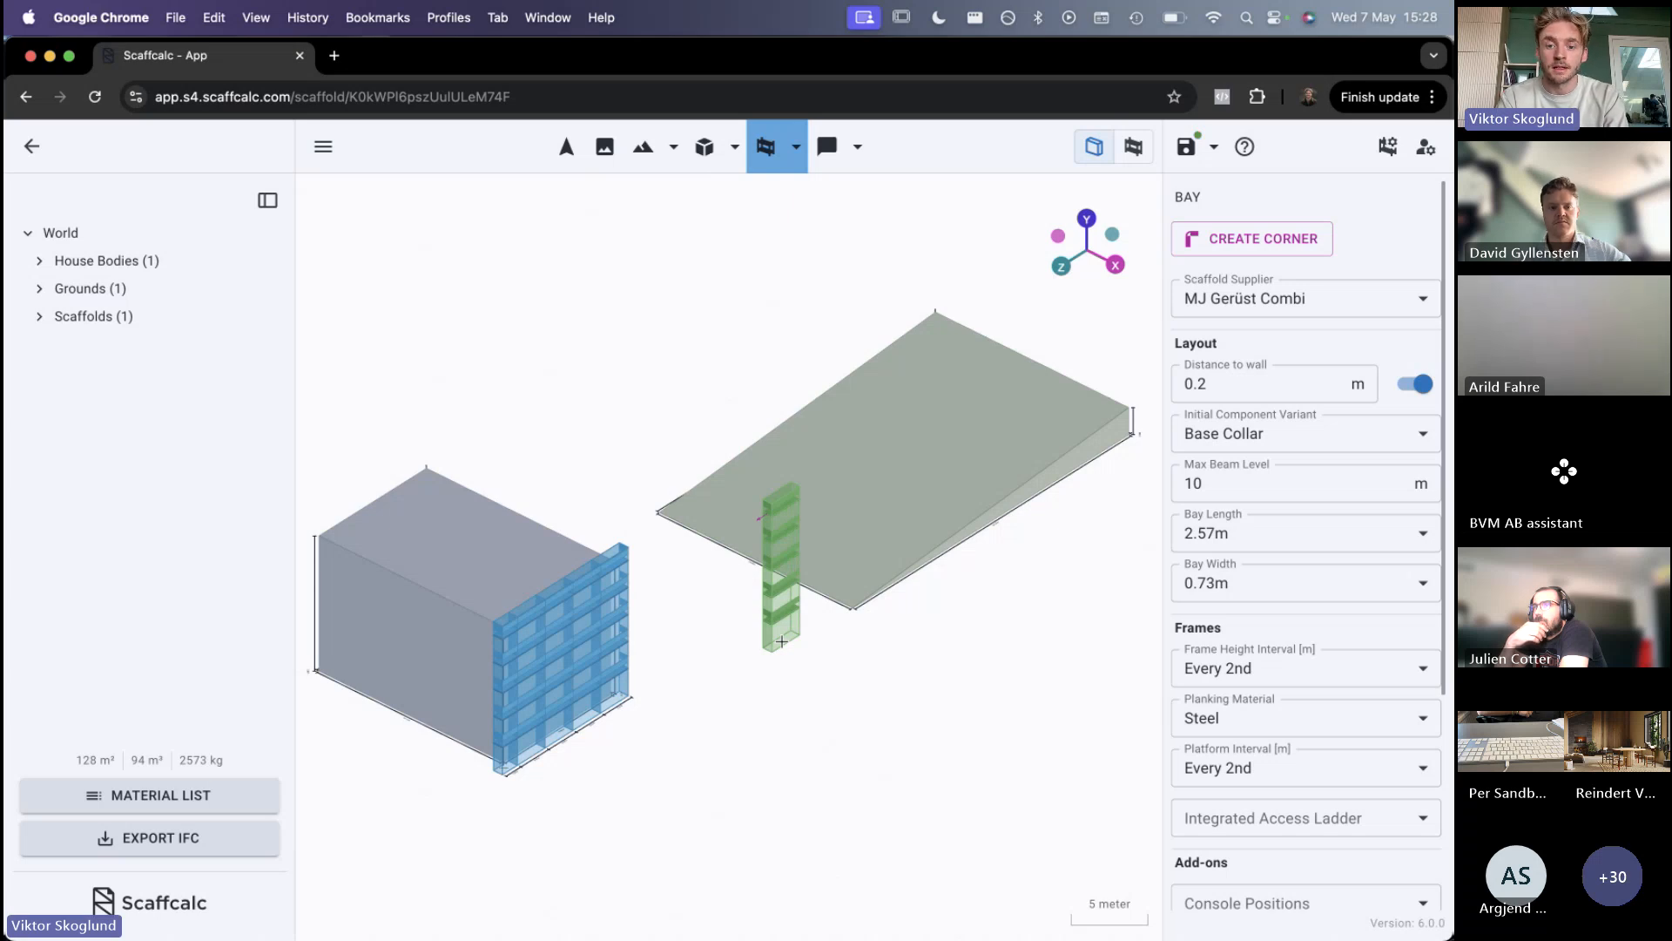
pyautogui.click(783, 639)
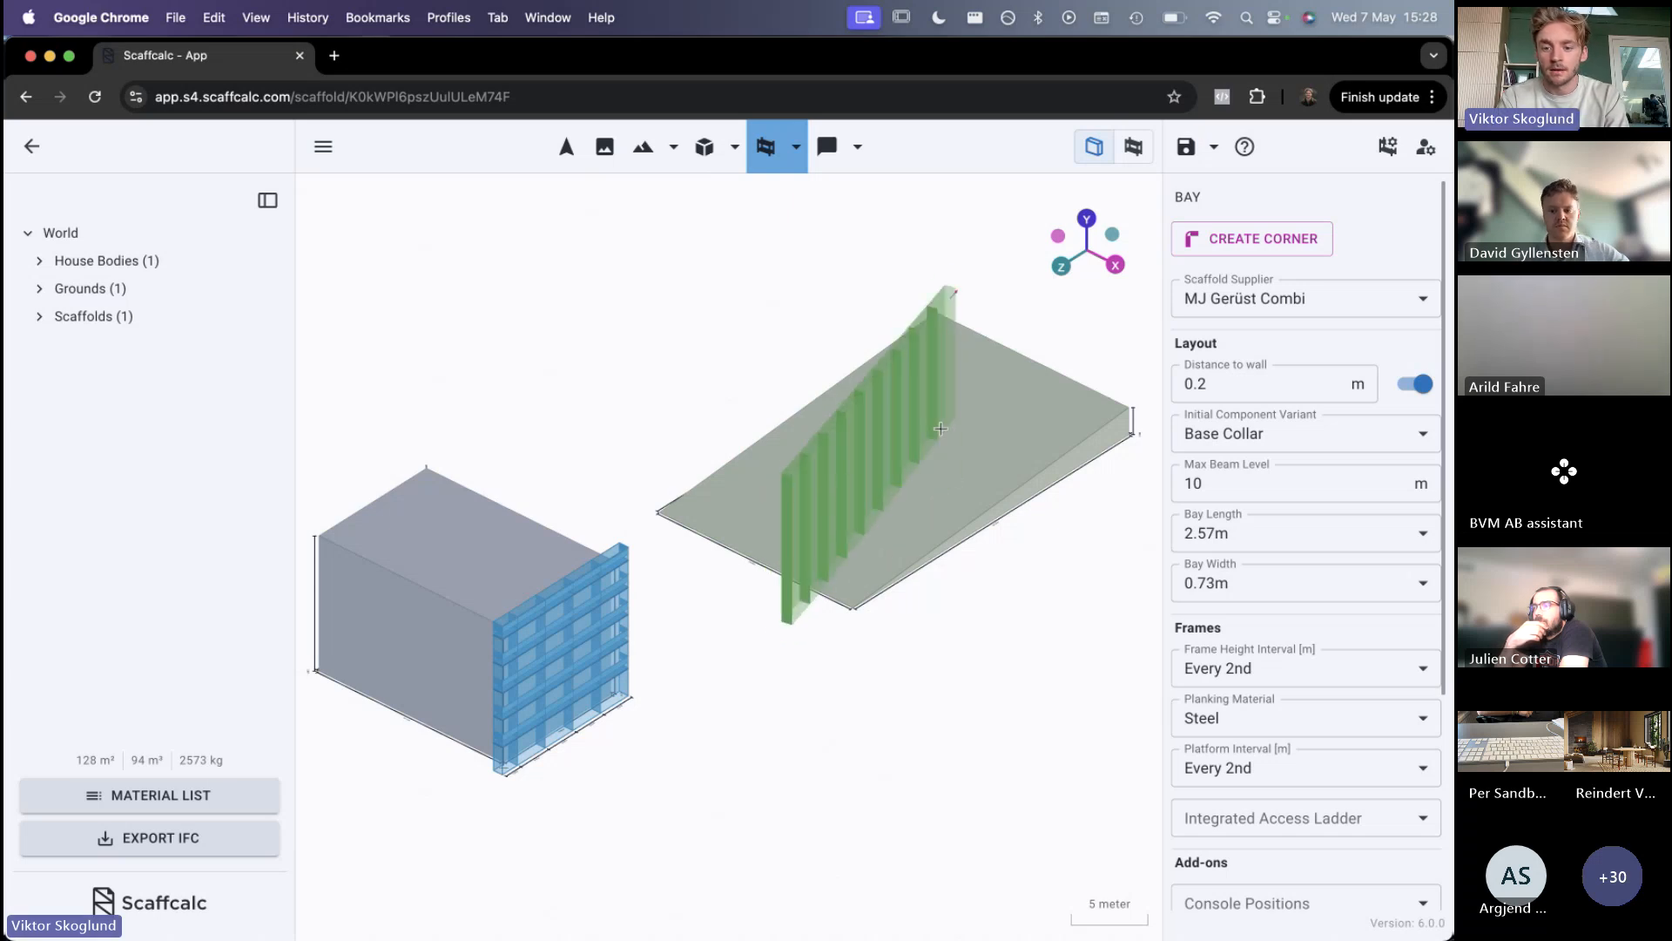
pyautogui.click(941, 429)
pyautogui.moveTo(1053, 599); pyautogui.dragTo(954, 669, button='right')
pyautogui.moveTo(954, 675); pyautogui.dragTo(885, 619)
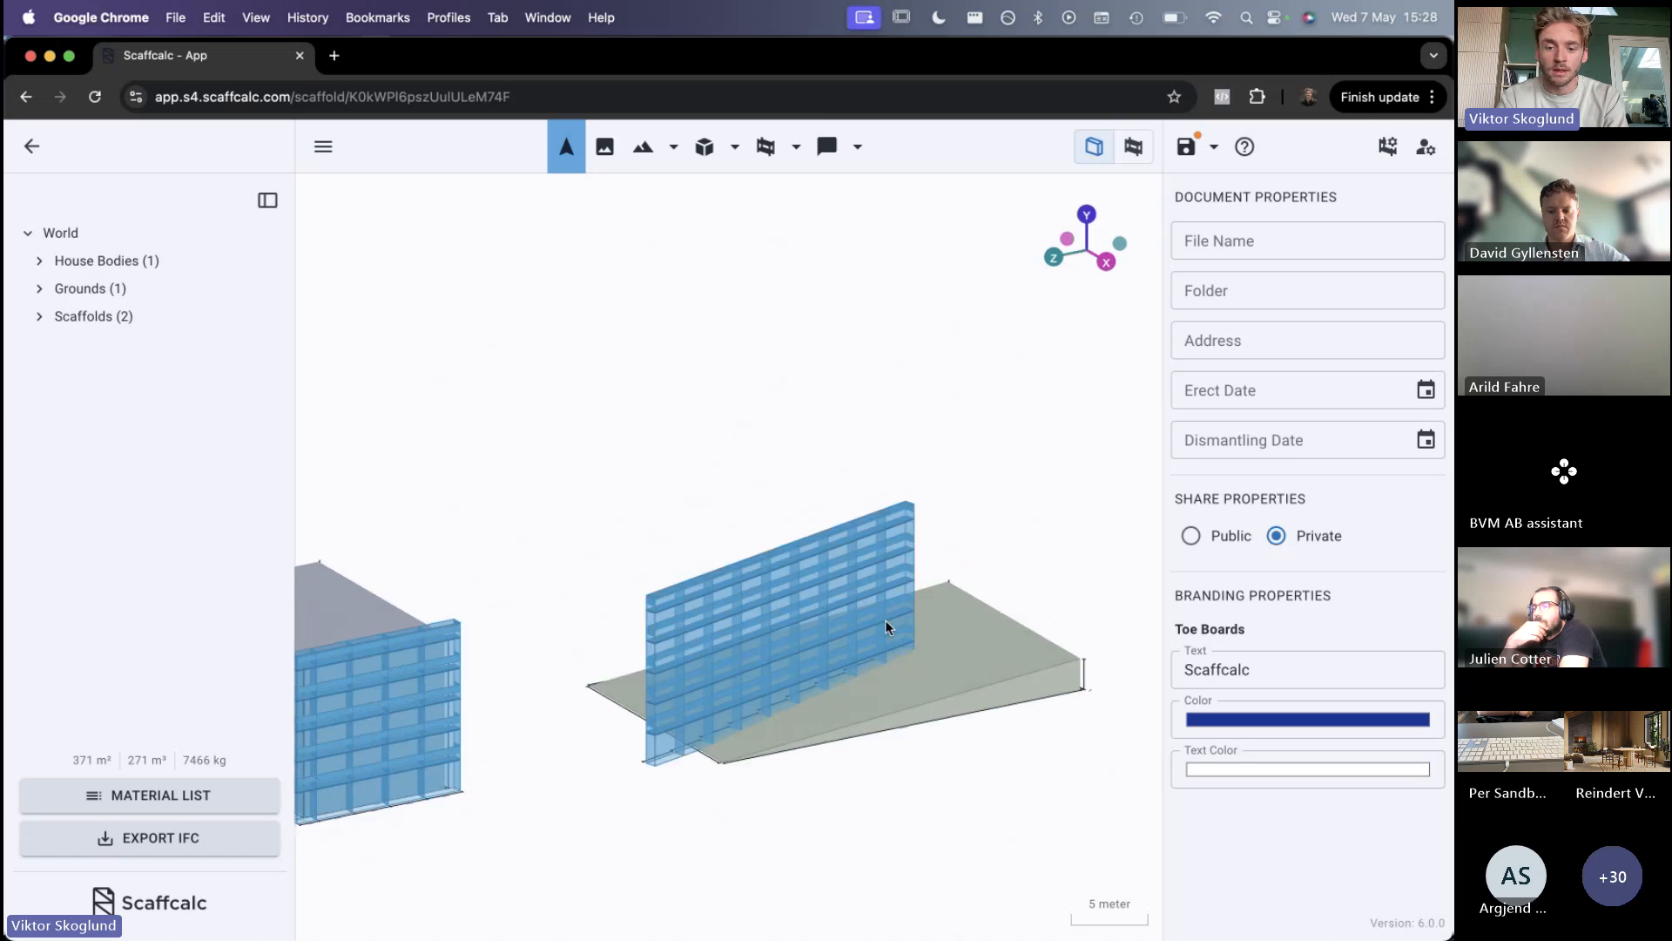
# Inspect the scaffold on the sloping ground and show it with detailed components to examine its stepped base
pyautogui.click(880, 624)
pyautogui.scroll(4, 881, 623)
pyautogui.moveTo(880, 623); pyautogui.dragTo(756, 504, button='right')
pyautogui.scroll(3, 756, 505)
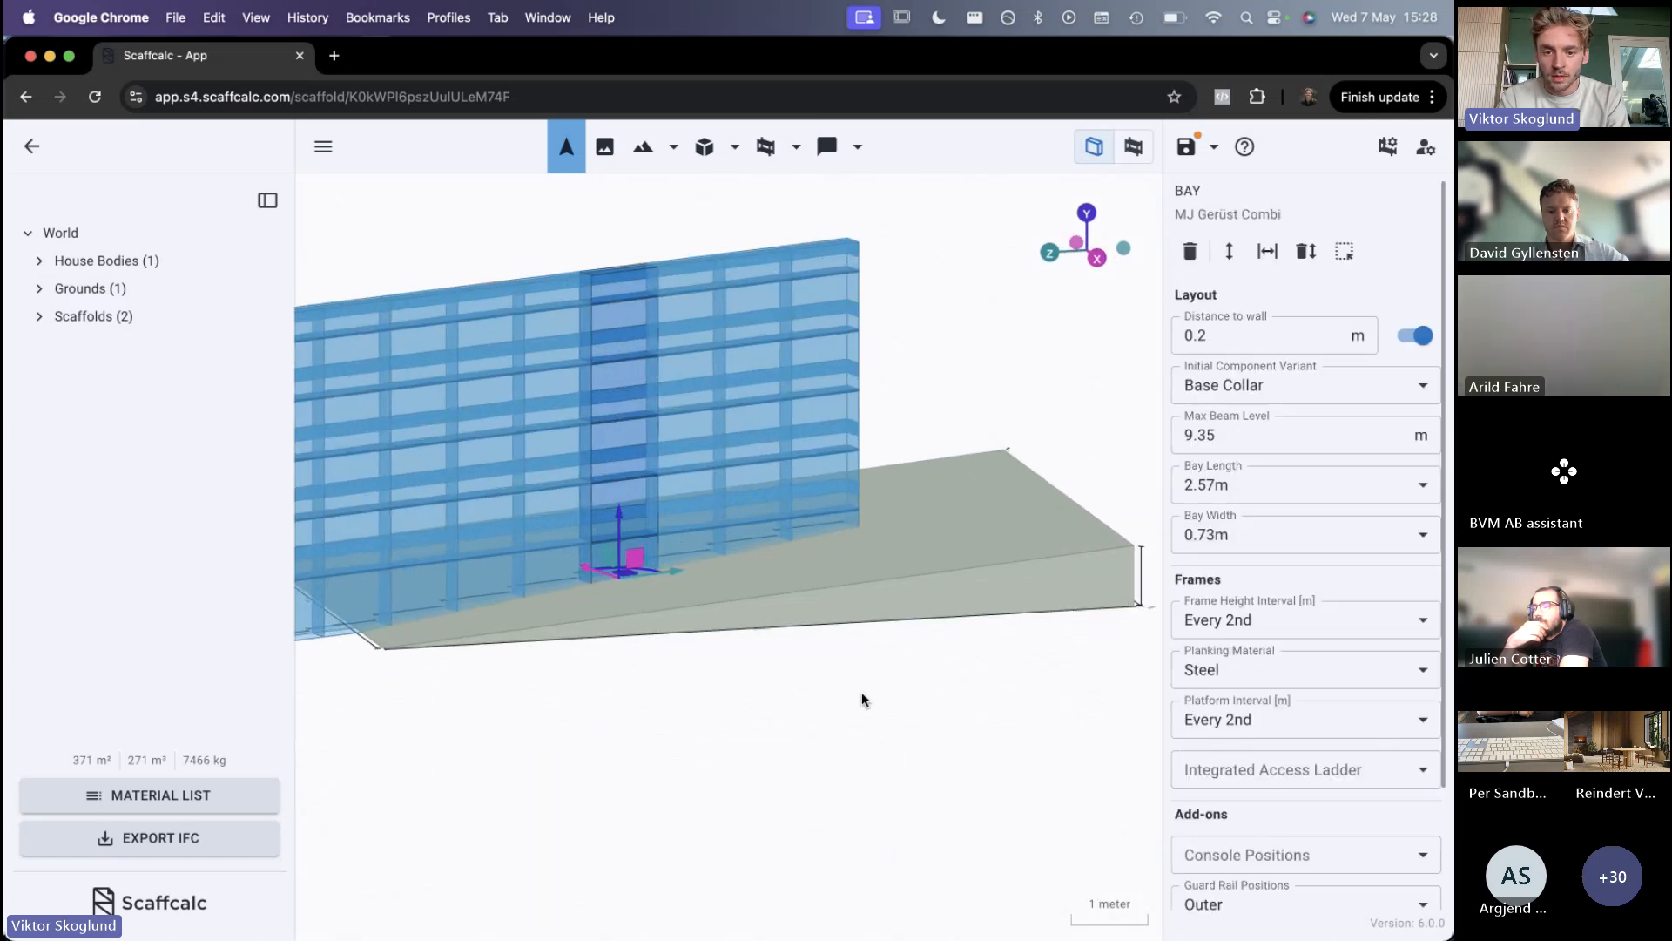
pyautogui.click(861, 691)
pyautogui.moveTo(948, 216); pyautogui.dragTo(1015, 213, button='right')
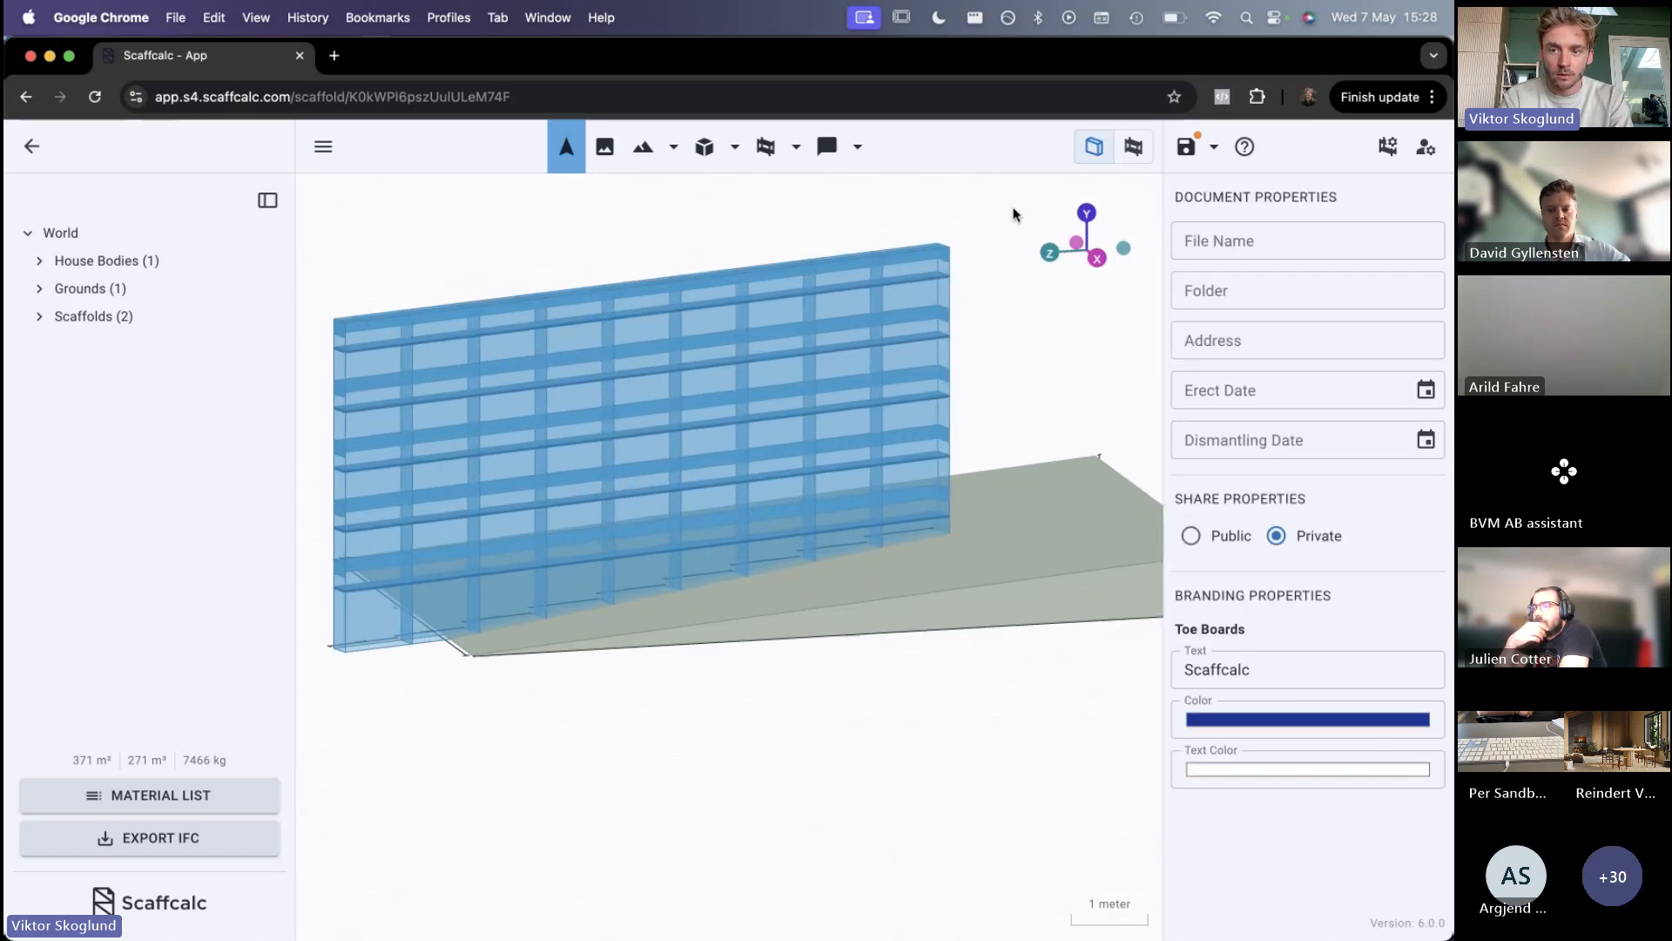
pyautogui.click(1133, 146)
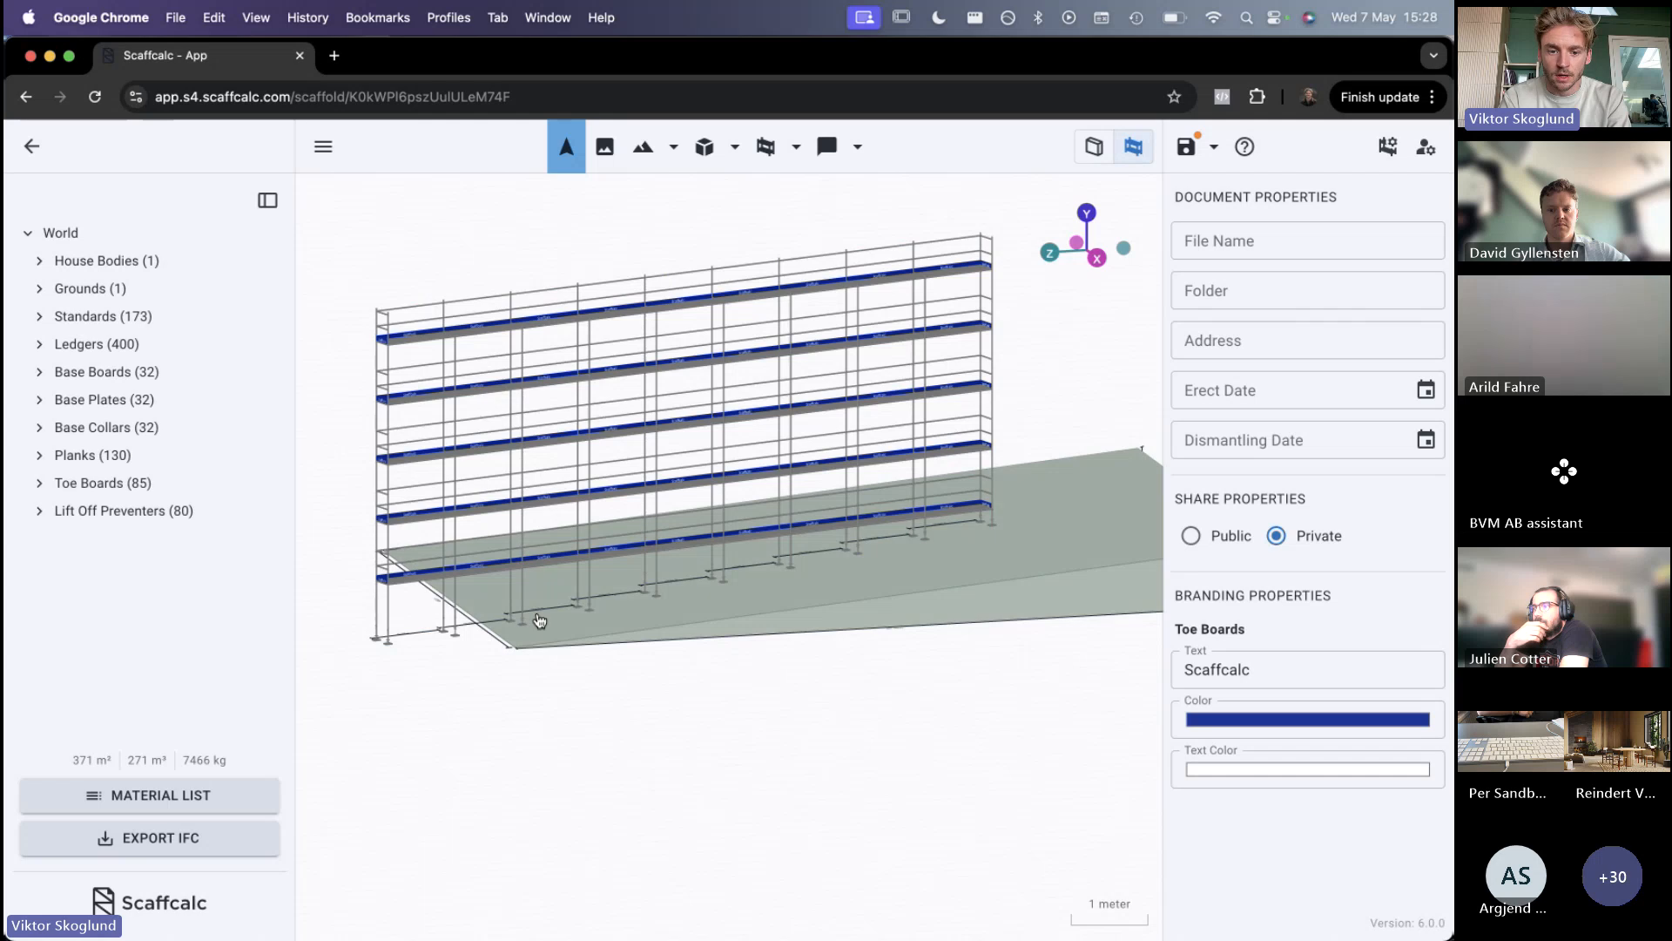
pyautogui.scroll(-4, 563, 676)
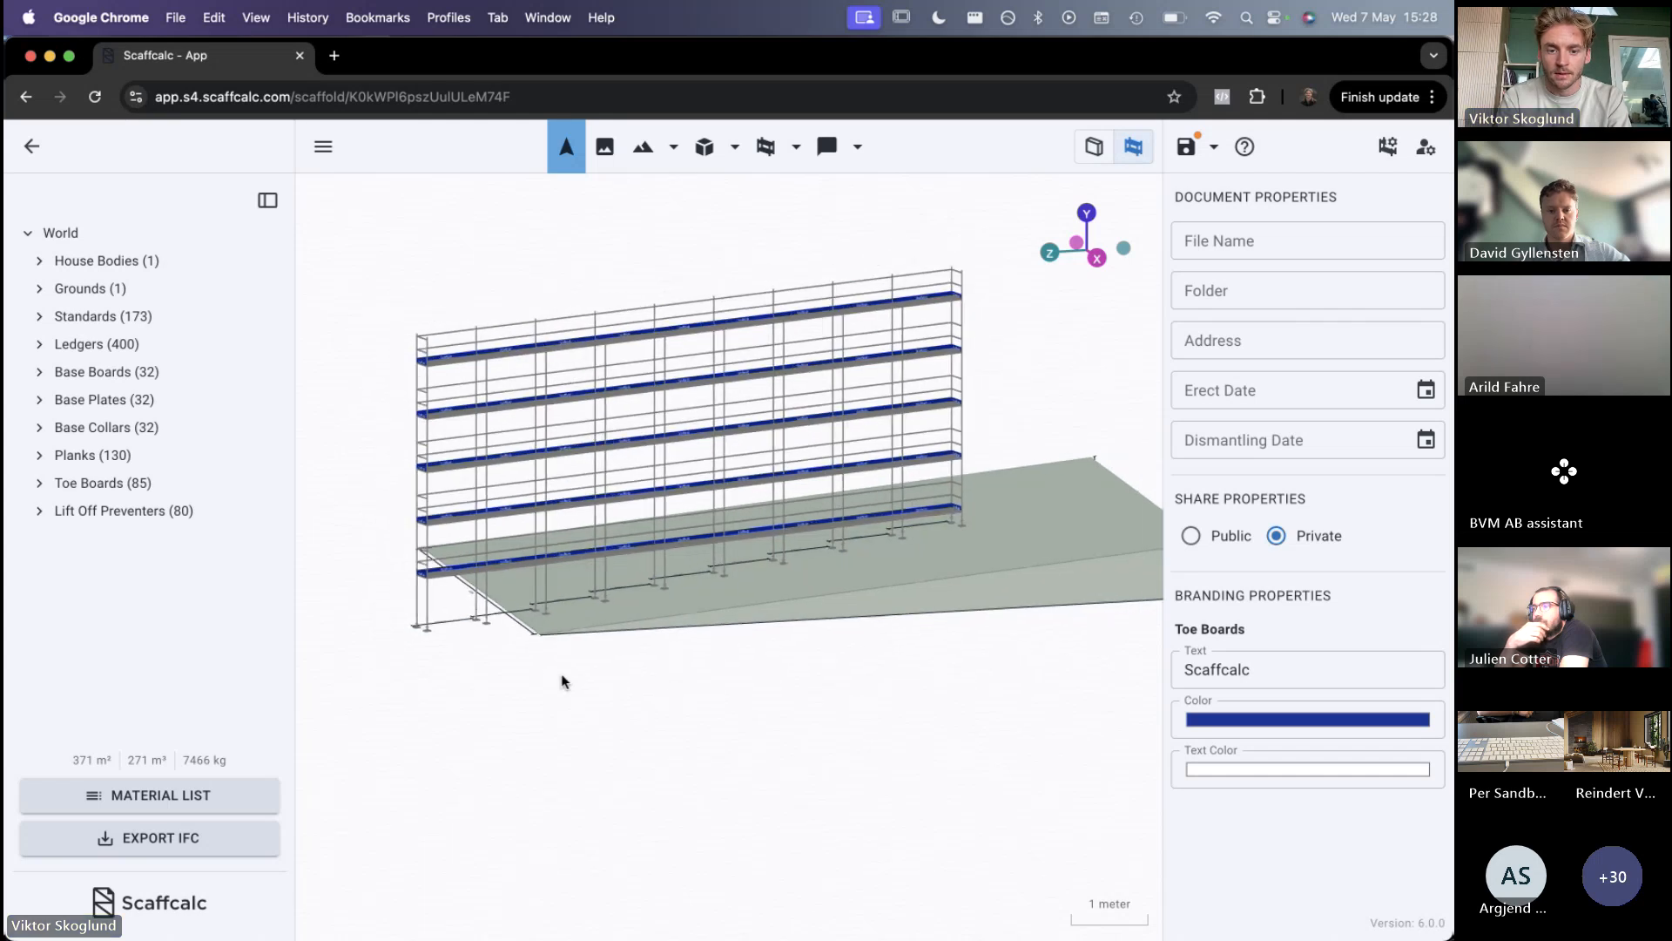
pyautogui.moveTo(564, 676); pyautogui.dragTo(601, 706)
pyautogui.moveTo(601, 710); pyautogui.dragTo(825, 743, button='right')
# Change the rectangular house's flat roof to a pitched roof
pyautogui.click(665, 495)
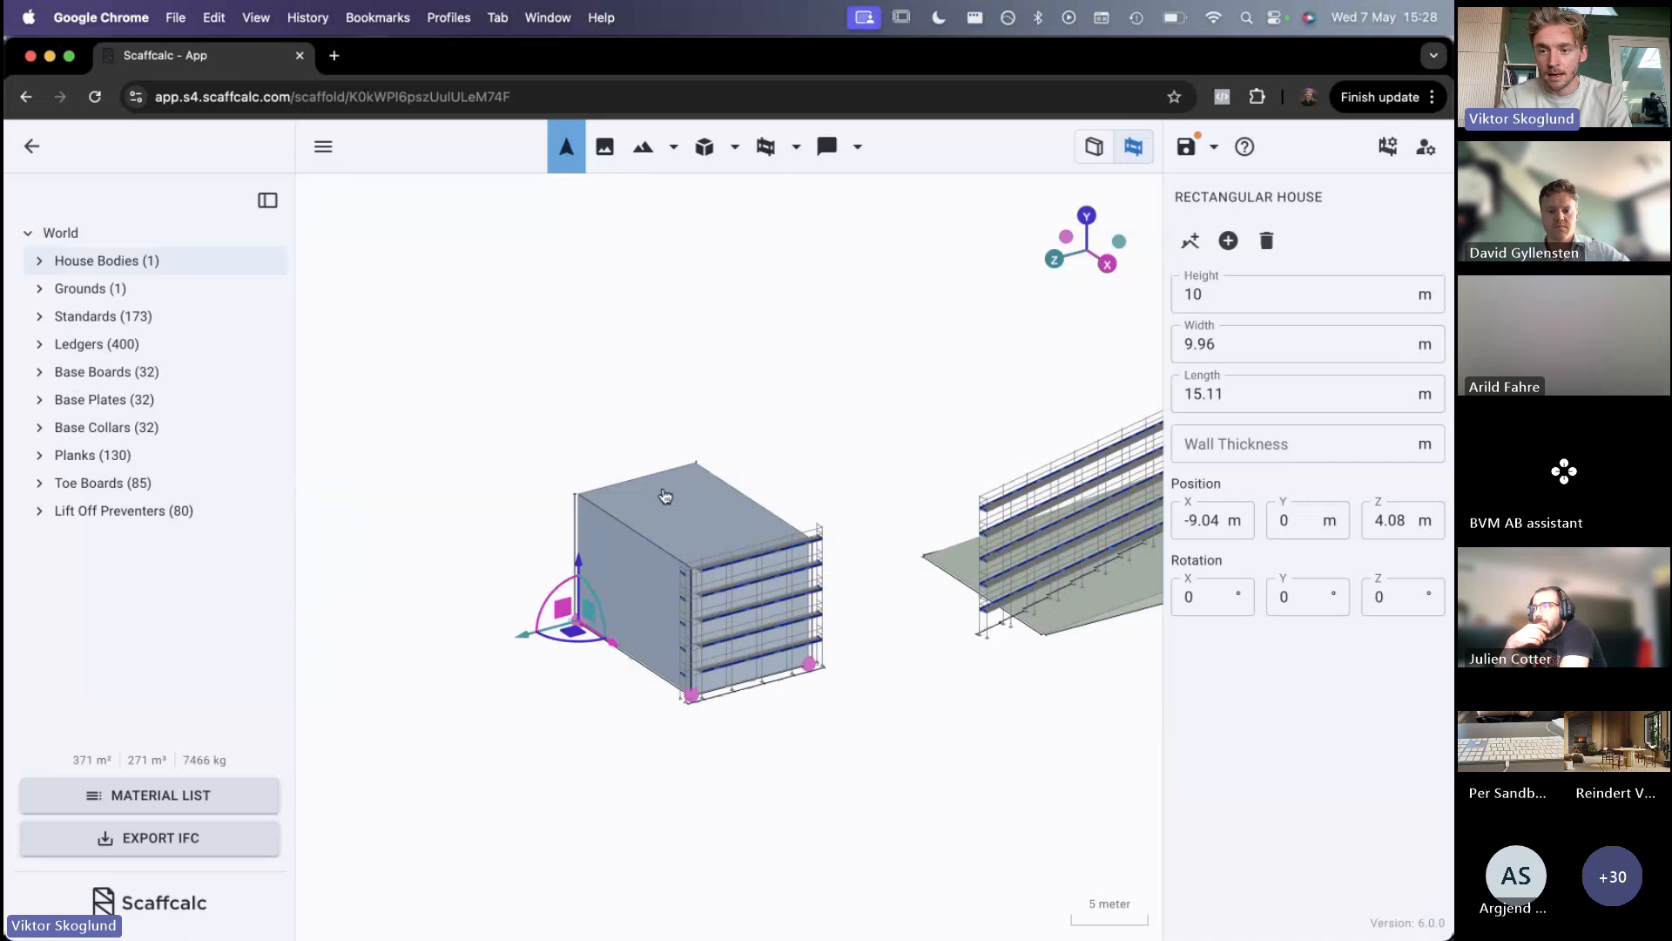
pyautogui.click(1189, 240)
pyautogui.click(766, 333)
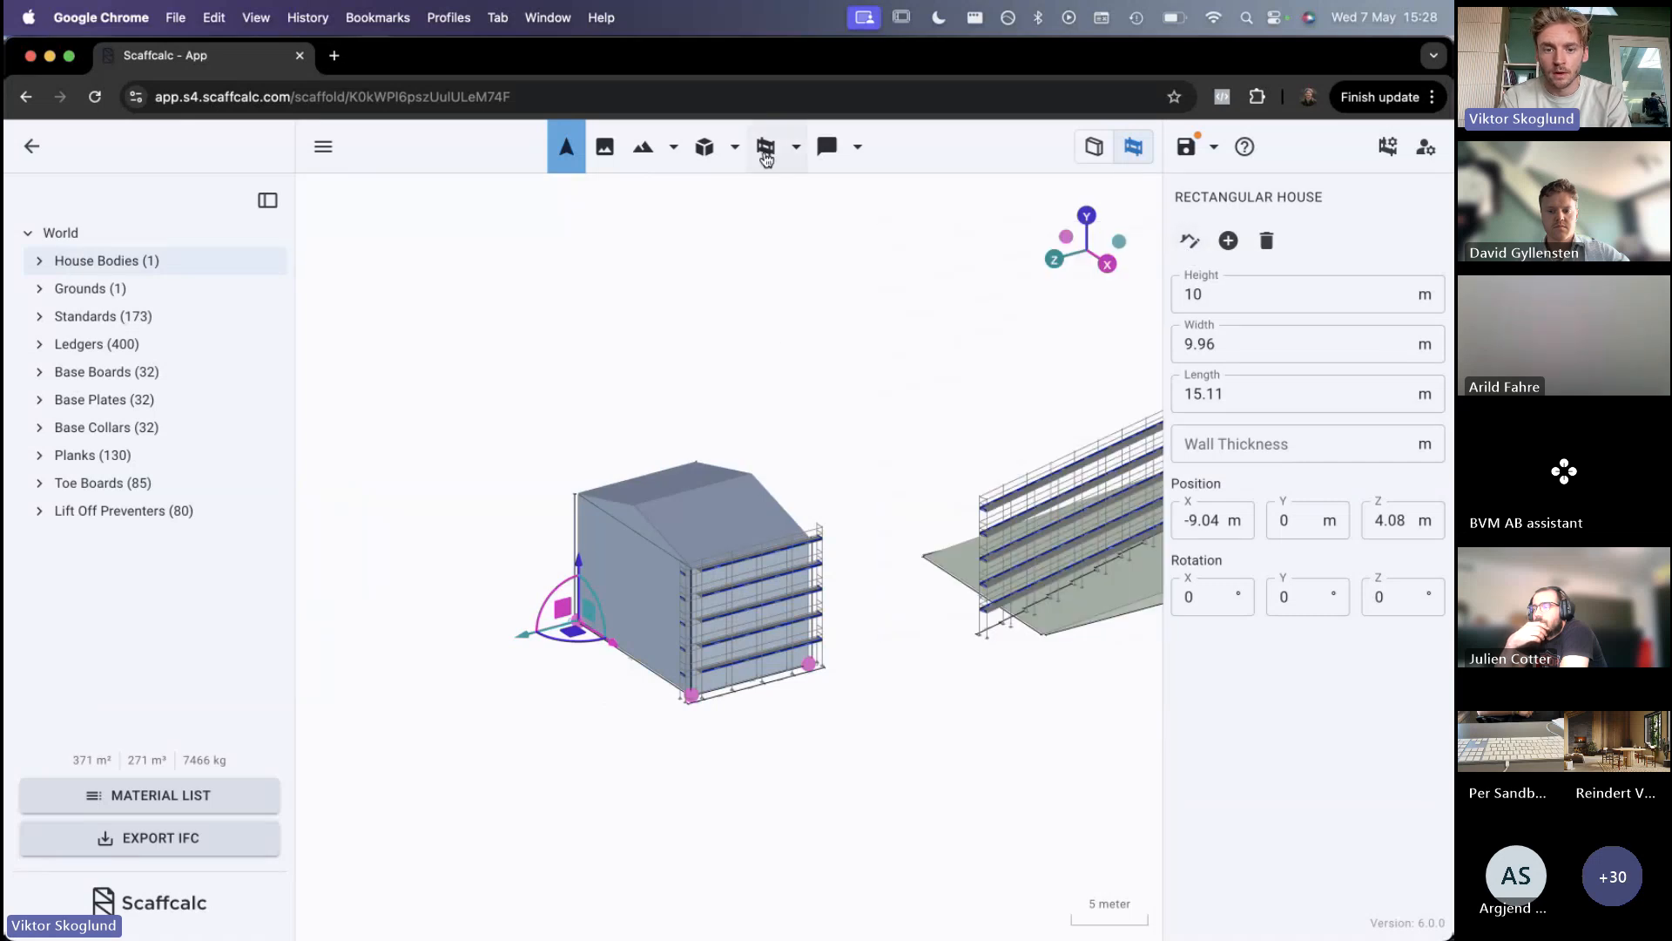
# Place a row of three 2.57 m bays across the pitched roof's ridge and inspect how its base meets the roof
pyautogui.click(766, 150)
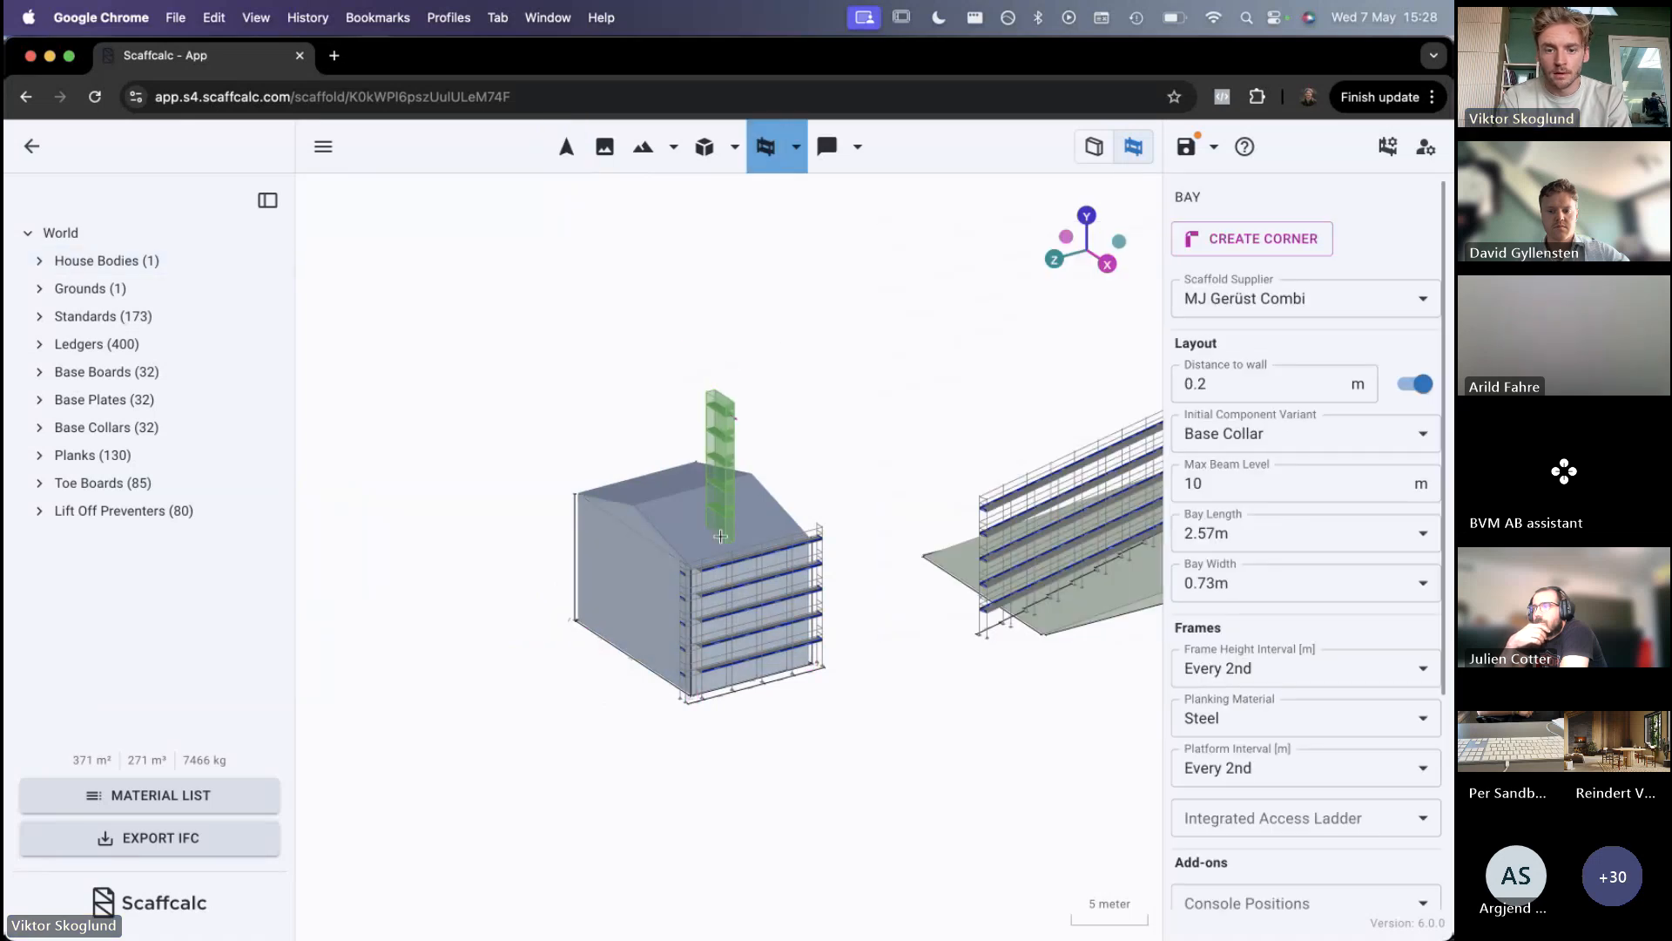
pyautogui.click(680, 503)
pyautogui.press('Escape')
pyautogui.scroll(10, 611, 498)
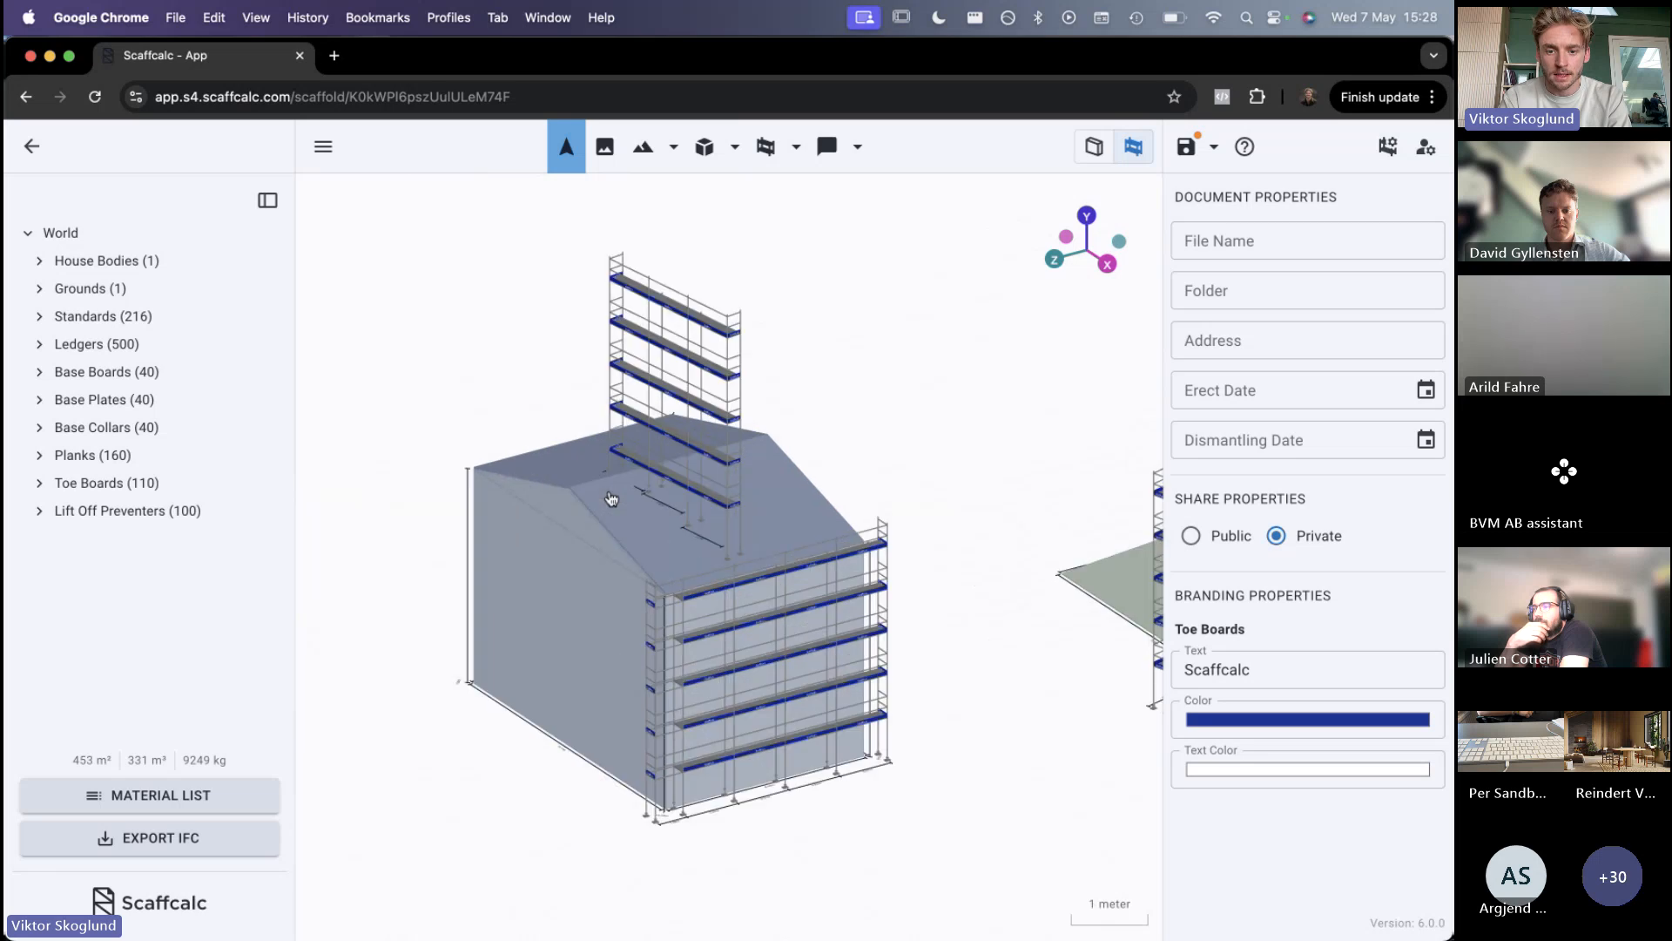
pyautogui.scroll(-2, 702, 558)
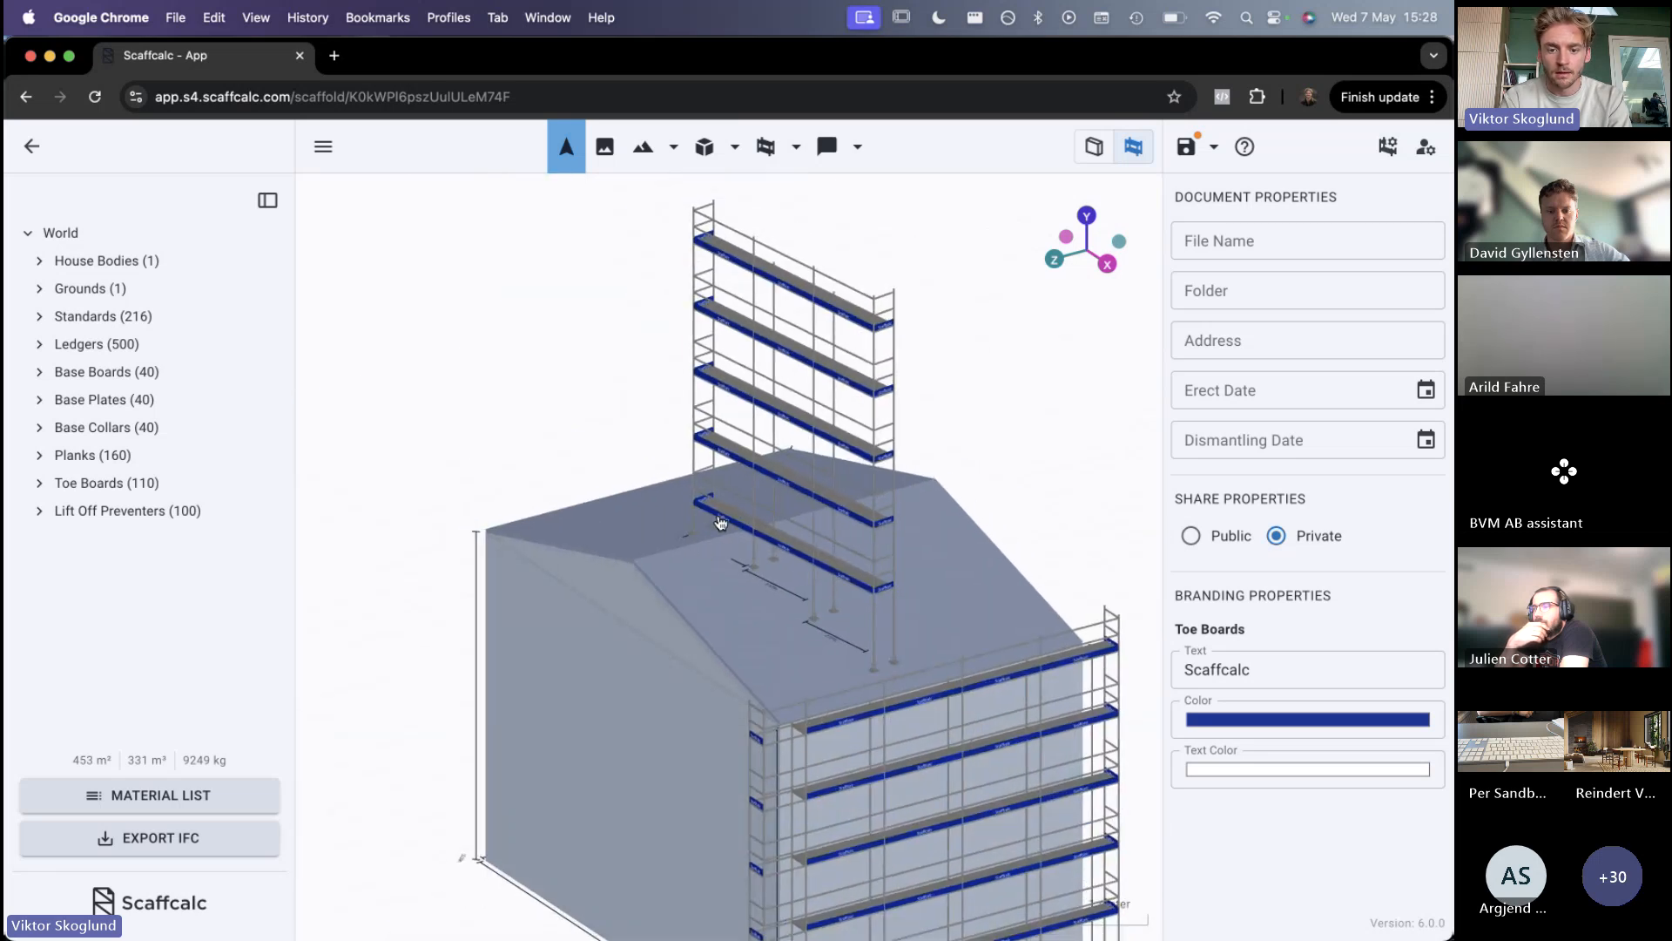
pyautogui.moveTo(651, 589); pyautogui.dragTo(761, 519)
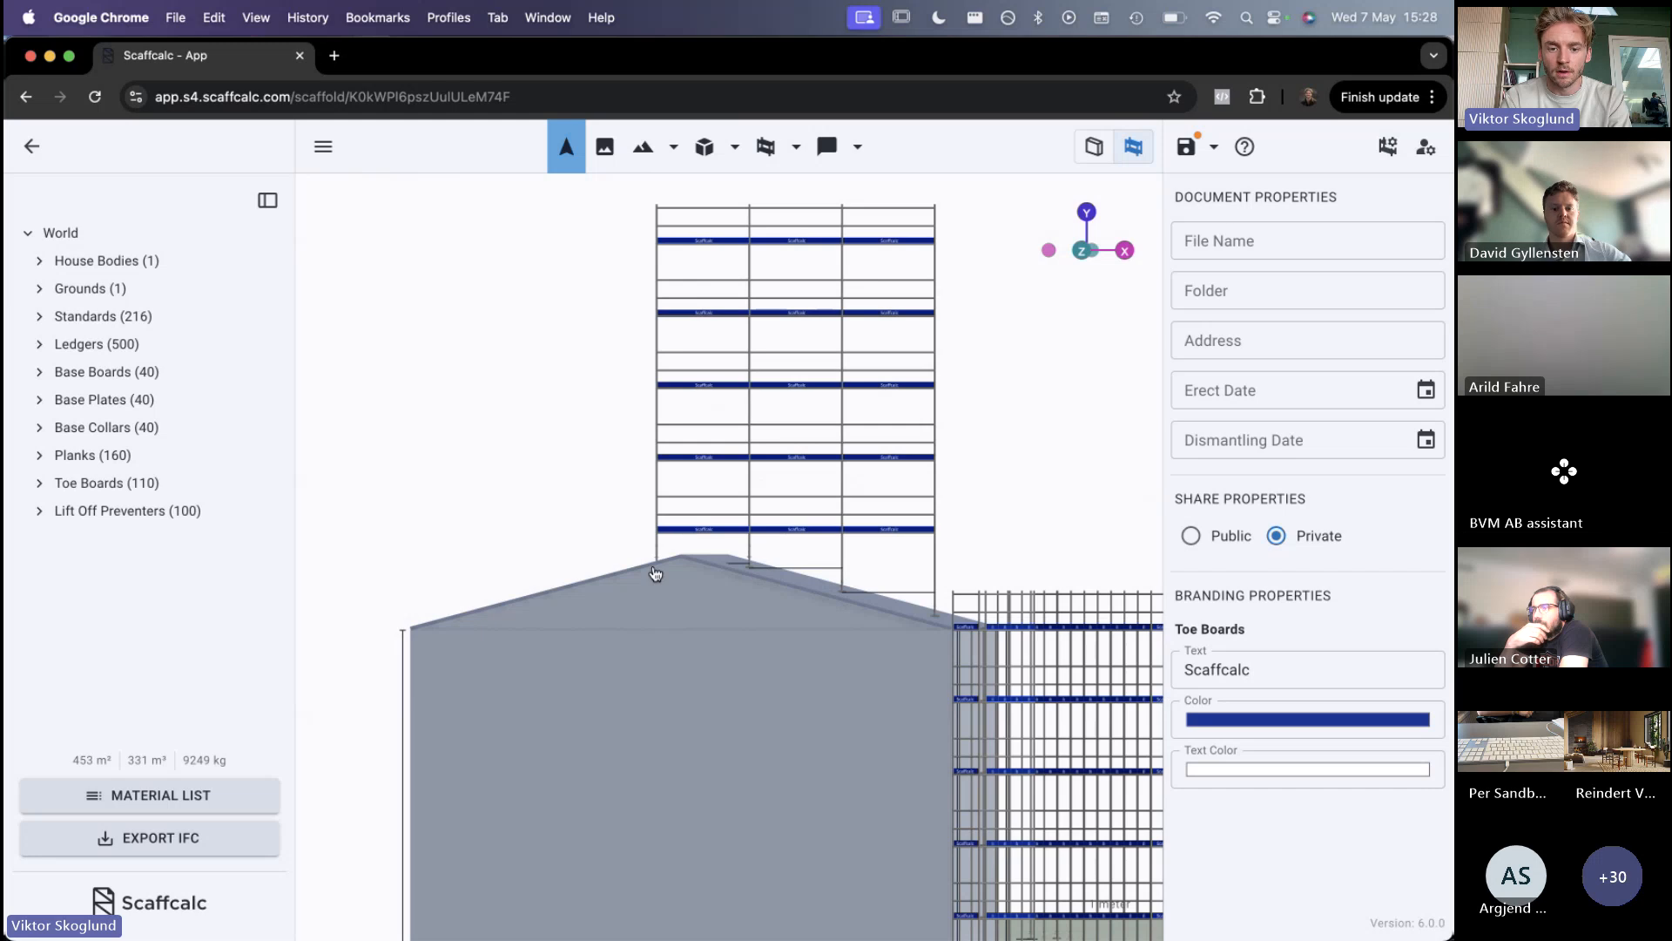
pyautogui.moveTo(649, 623); pyautogui.dragTo(740, 779)
pyautogui.click(704, 661)
pyautogui.scroll(-3, 728, 663)
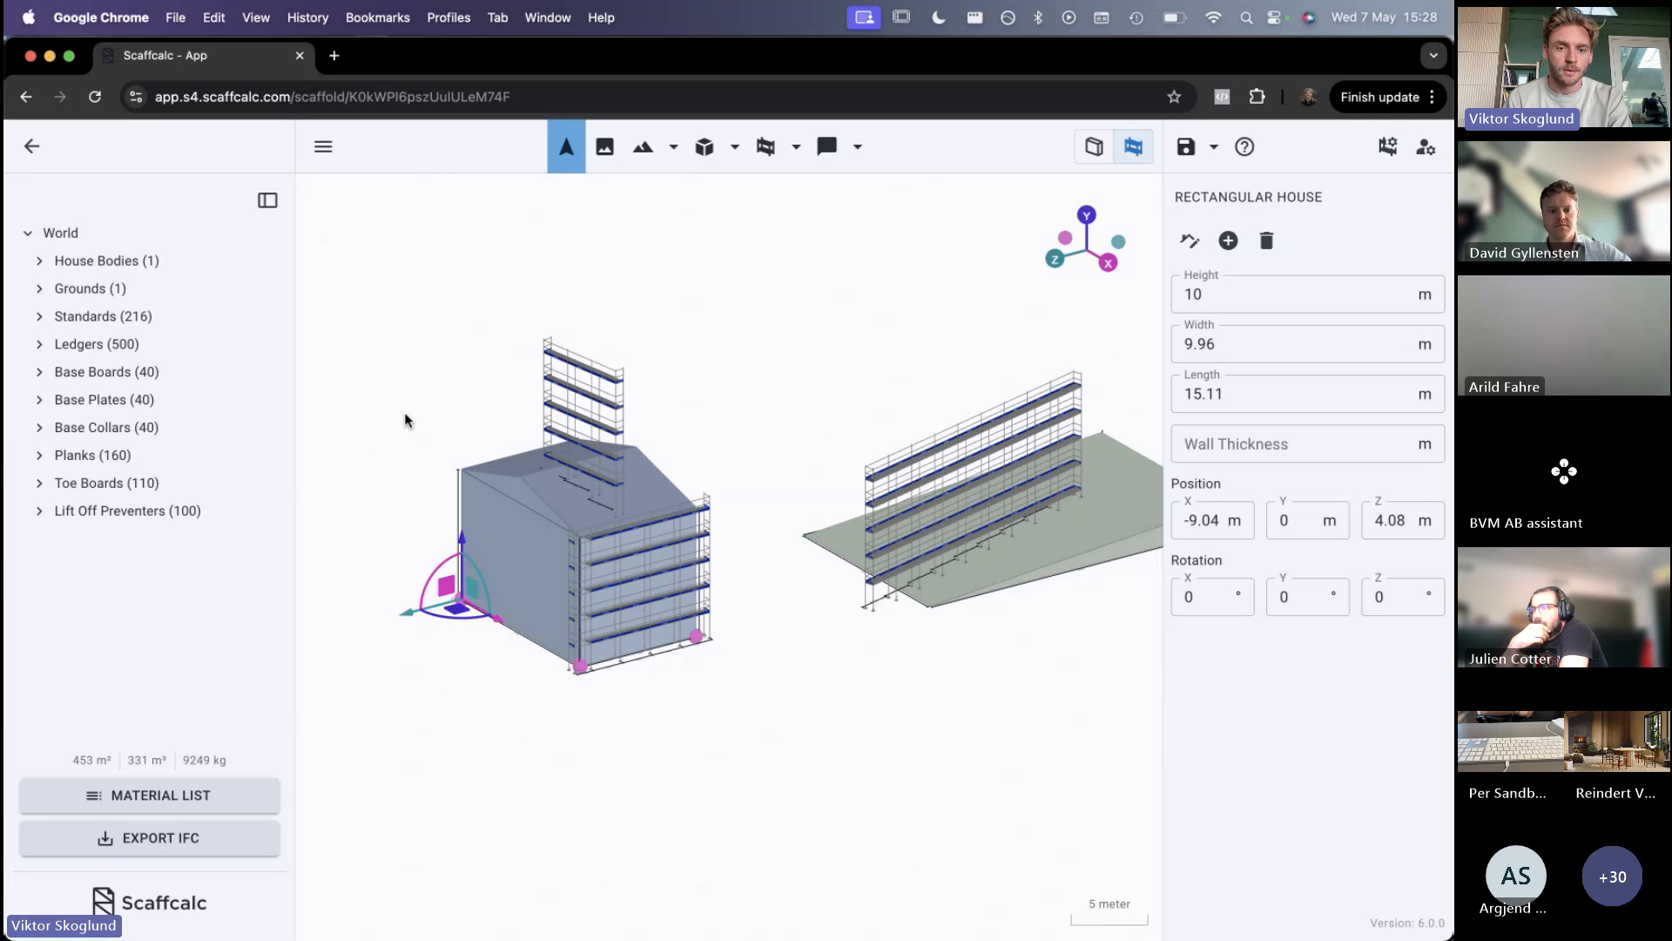
# Switch to the Google Slides presentation and advance through the "What's in it for you?" points to the video slide
pyautogui.hotkey('ctrl', 'Up')
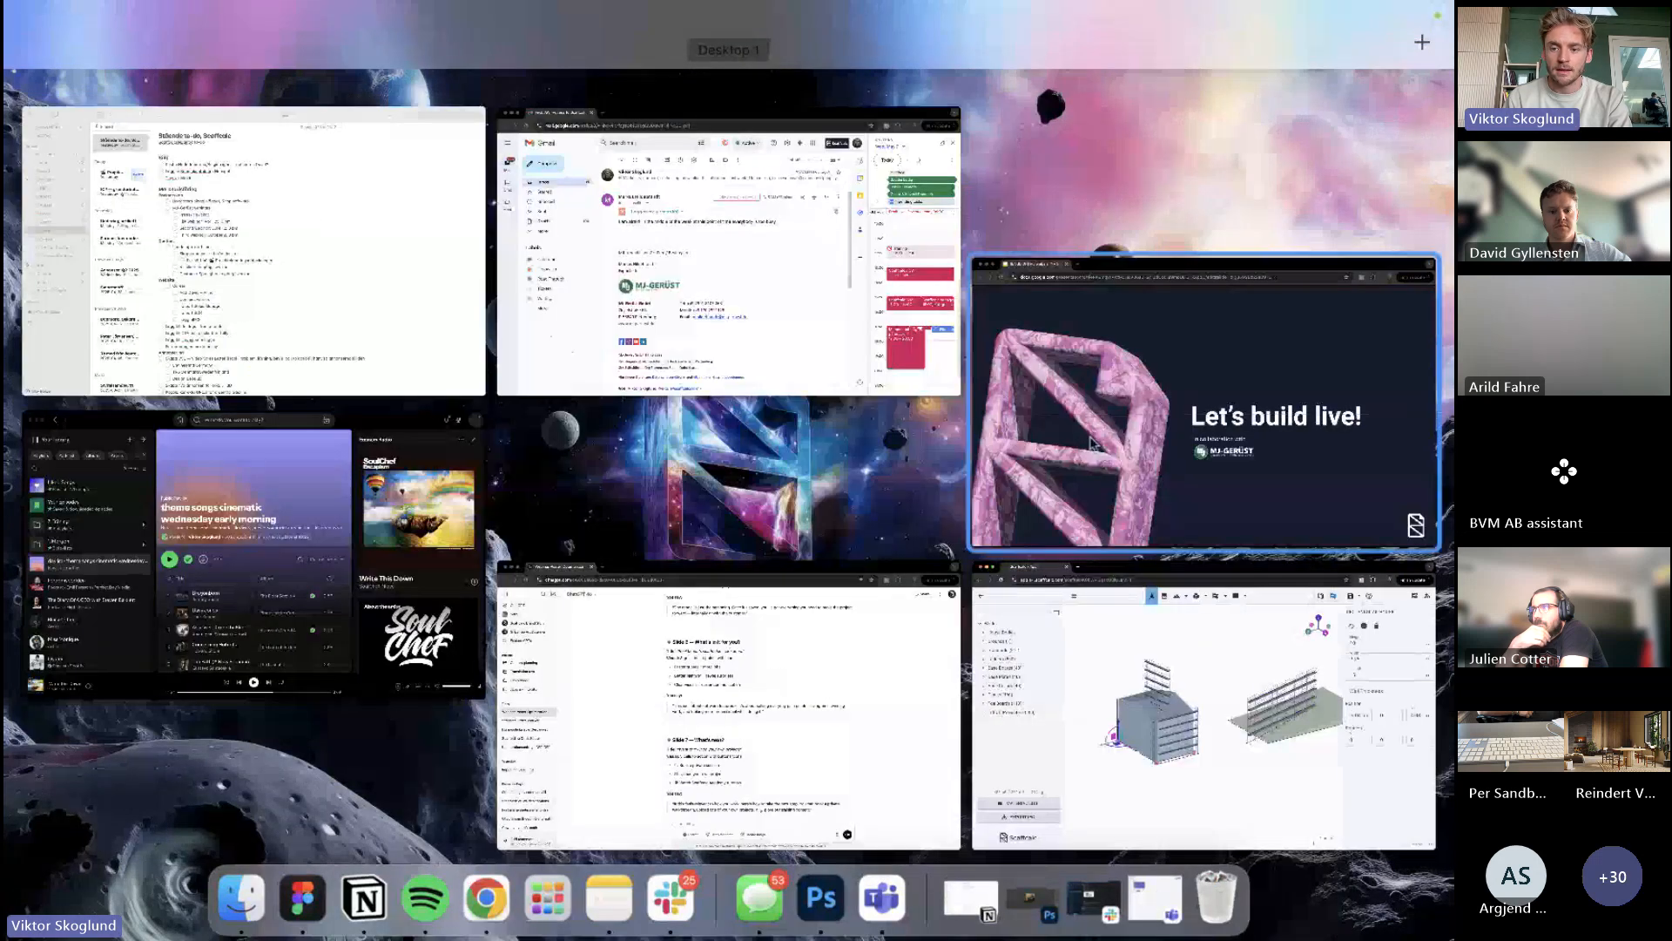
pyautogui.click(1093, 442)
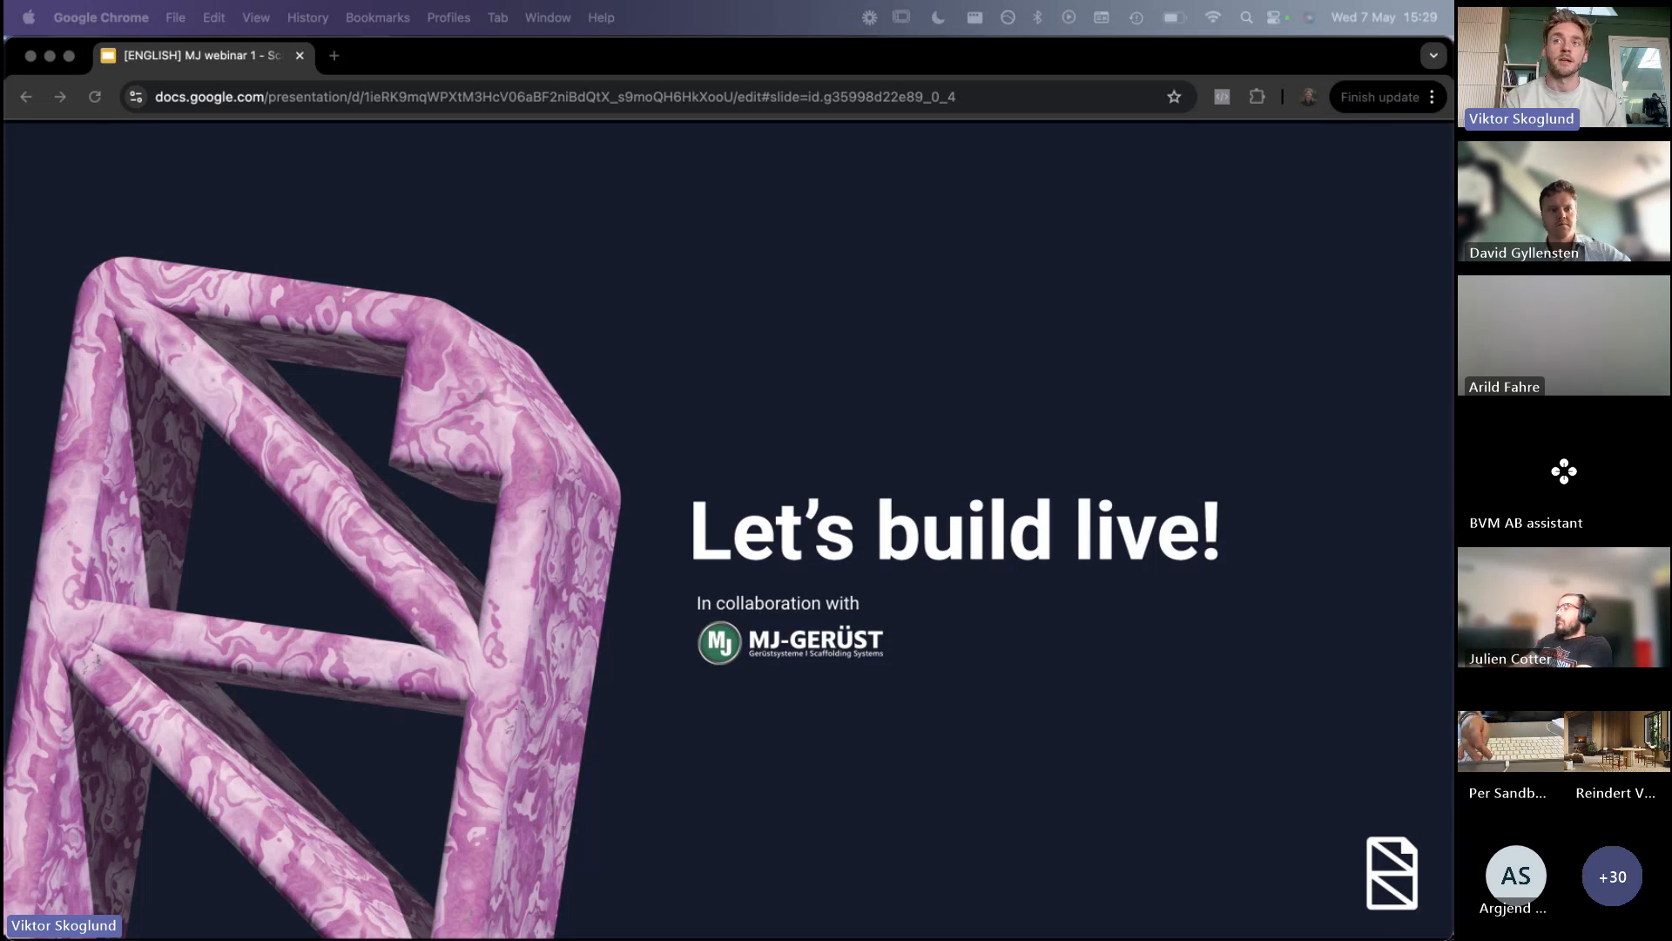
pyautogui.press('Right')
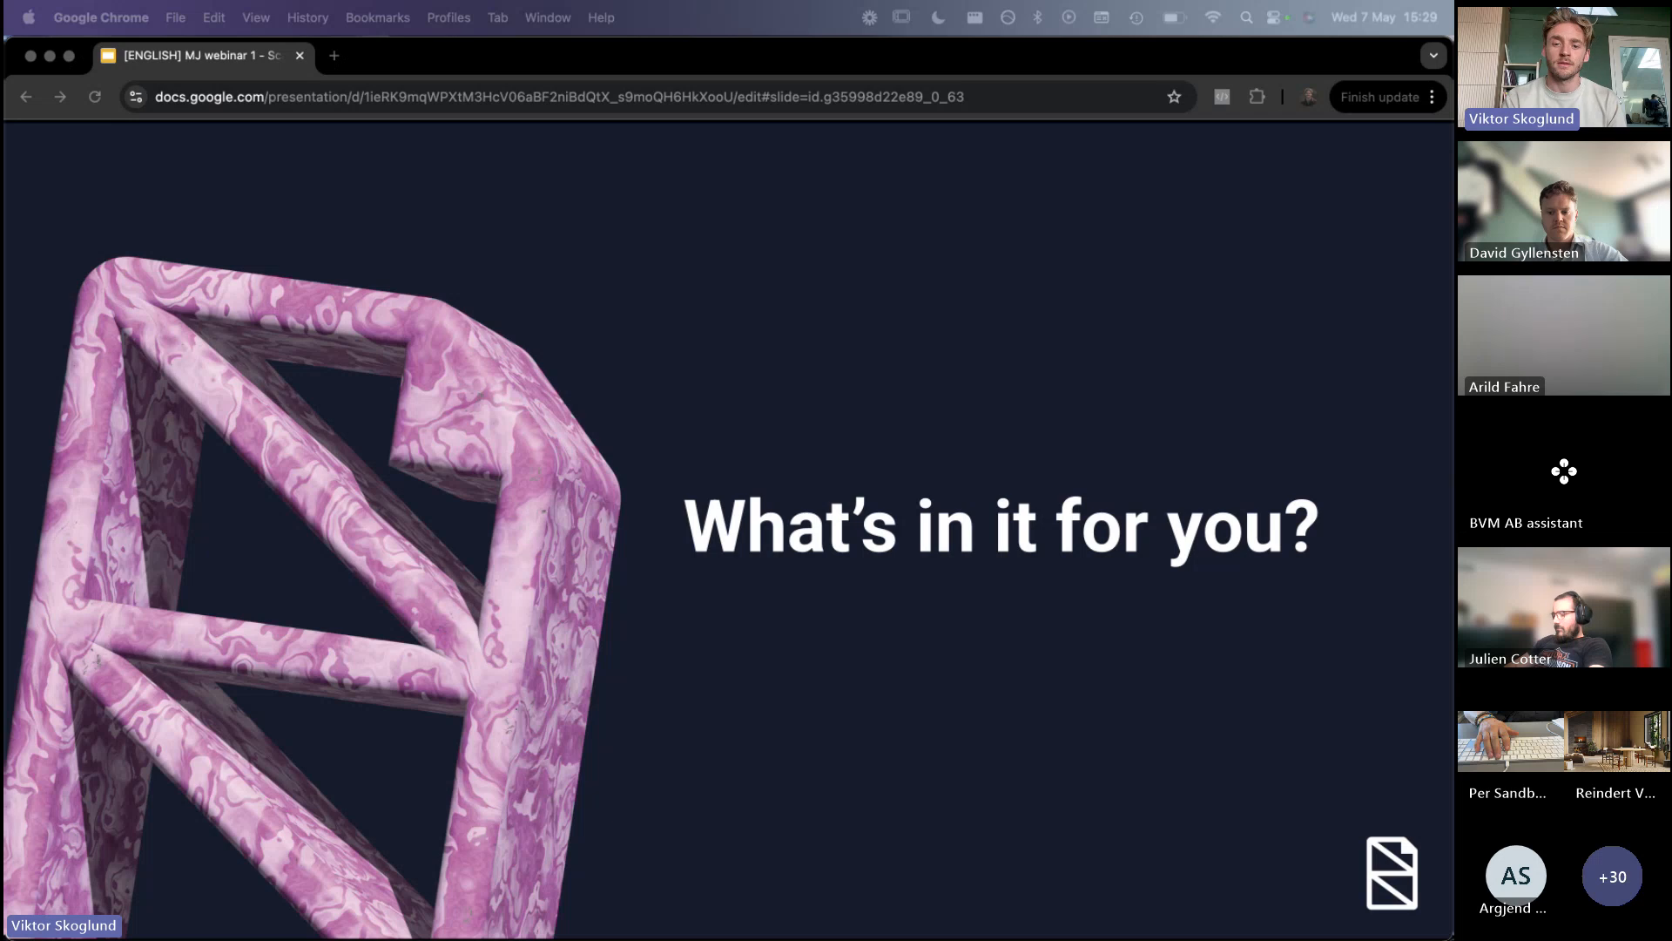
pyautogui.press('Right')
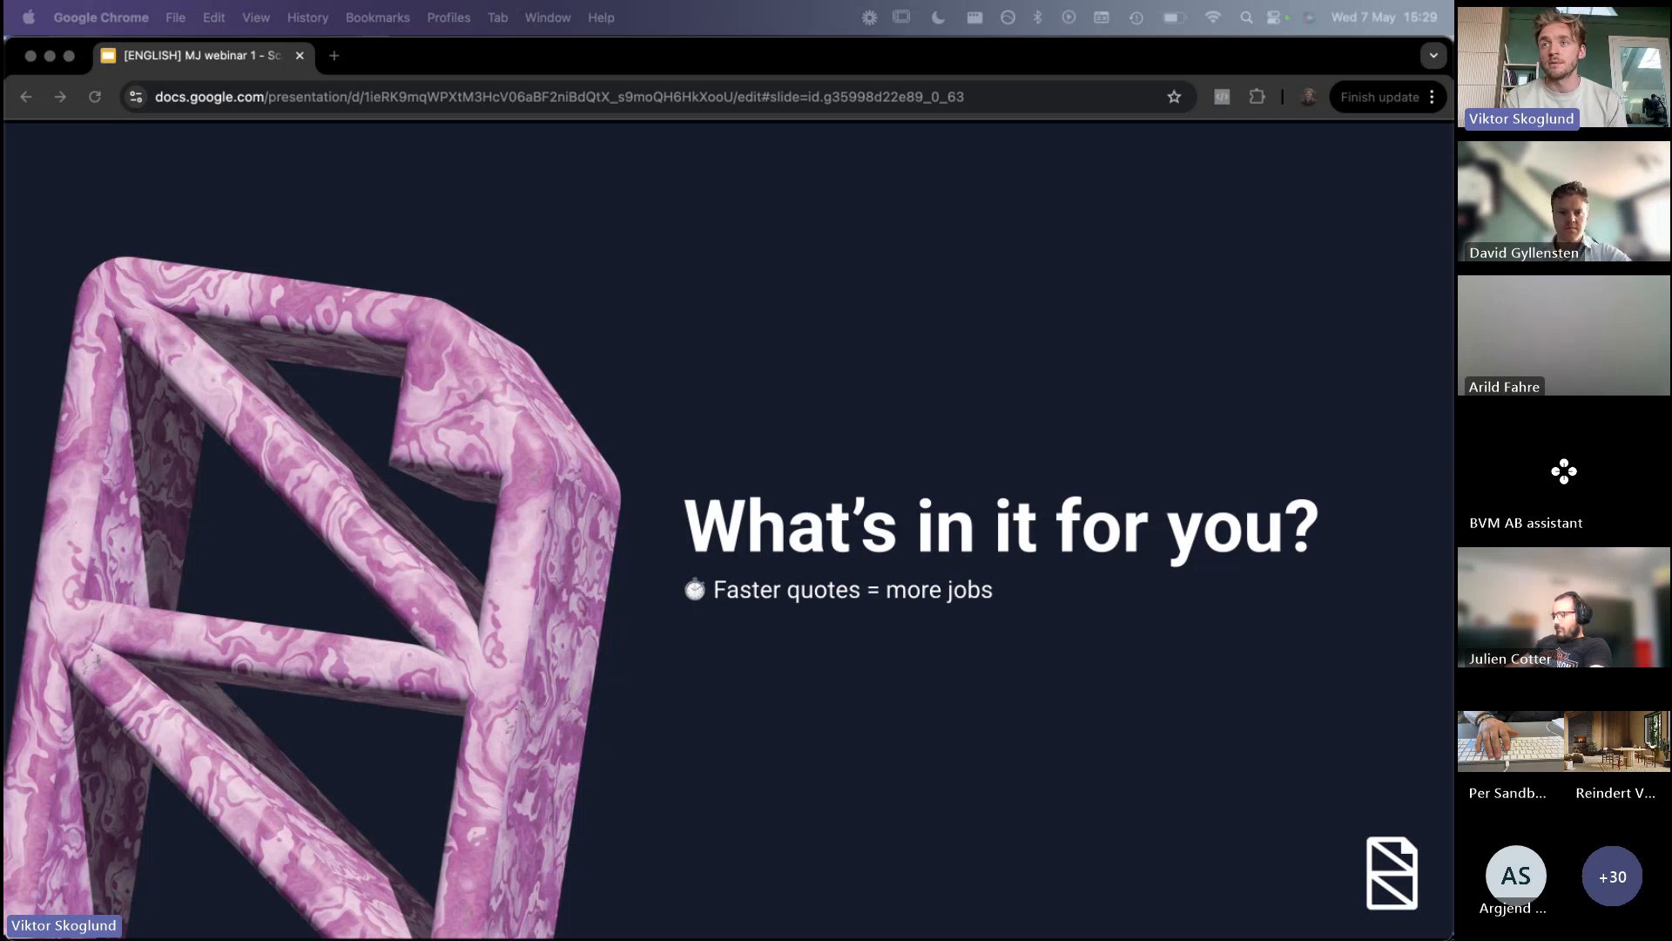
pyautogui.press('Right')
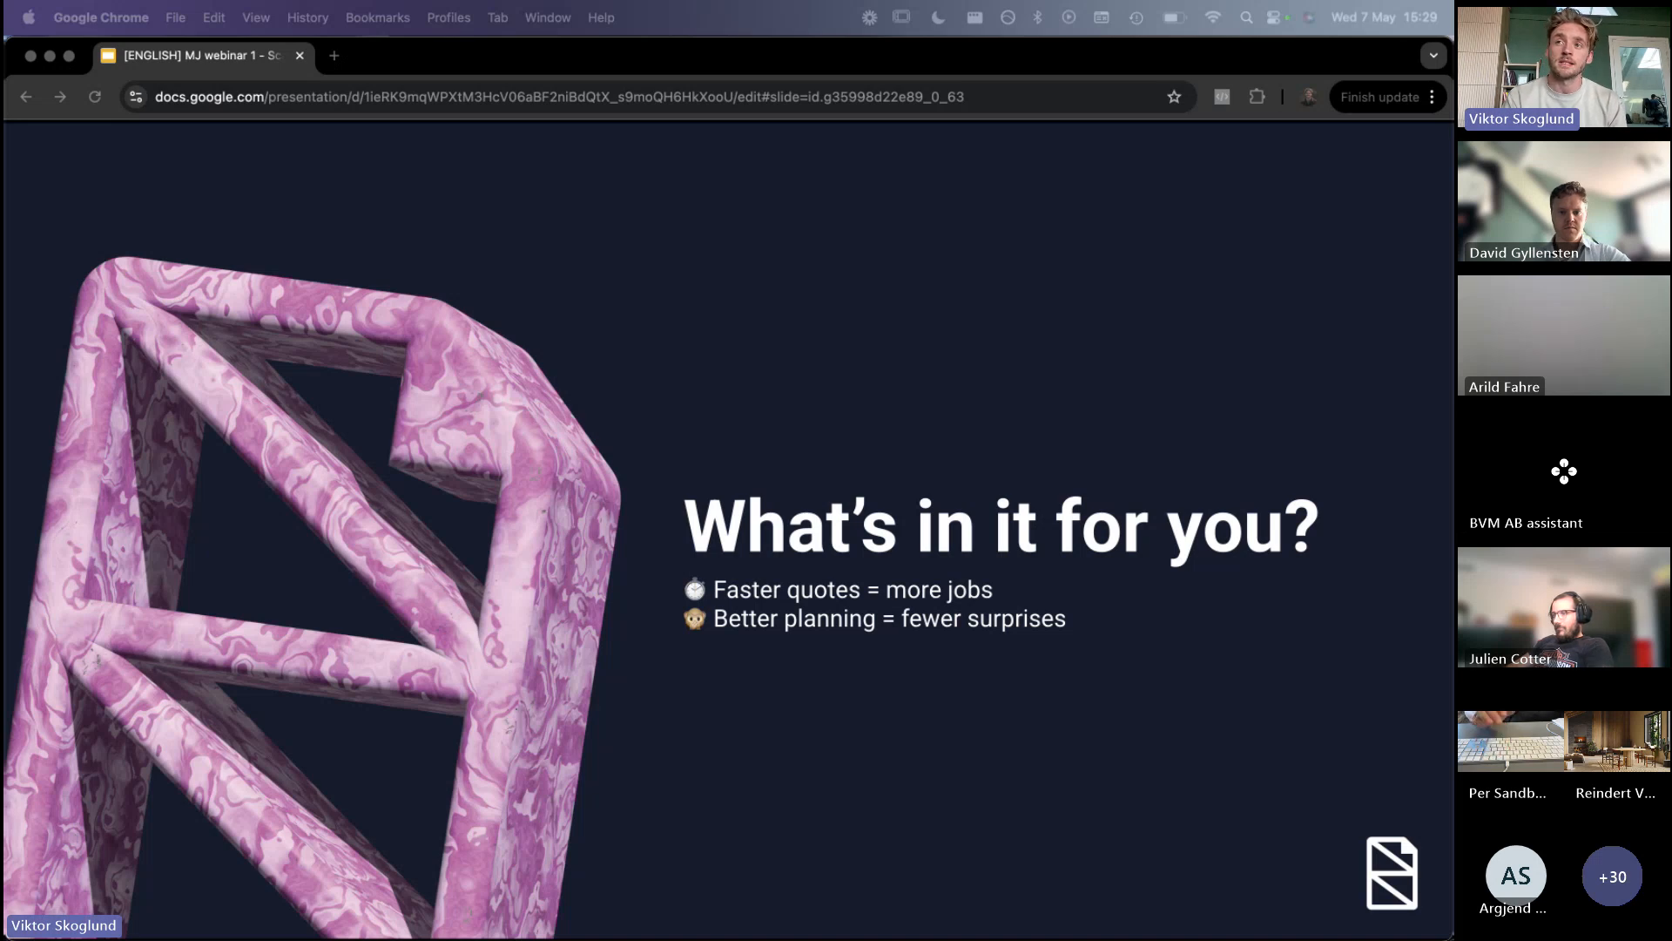
pyautogui.press('Right')
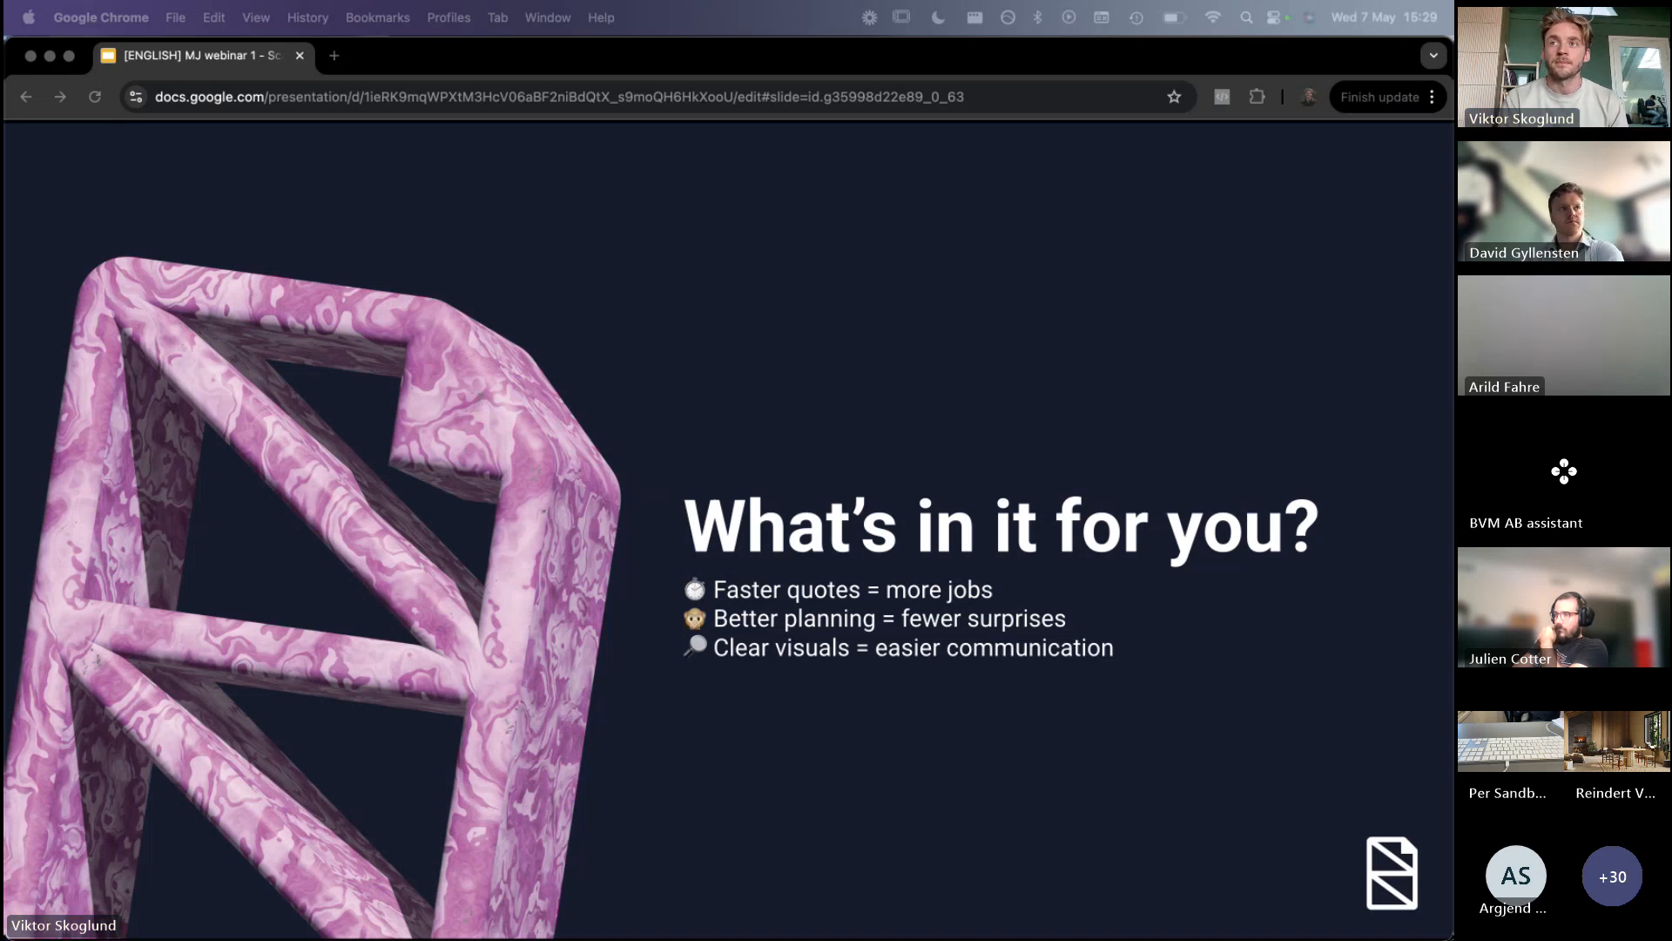
pyautogui.press('Right')
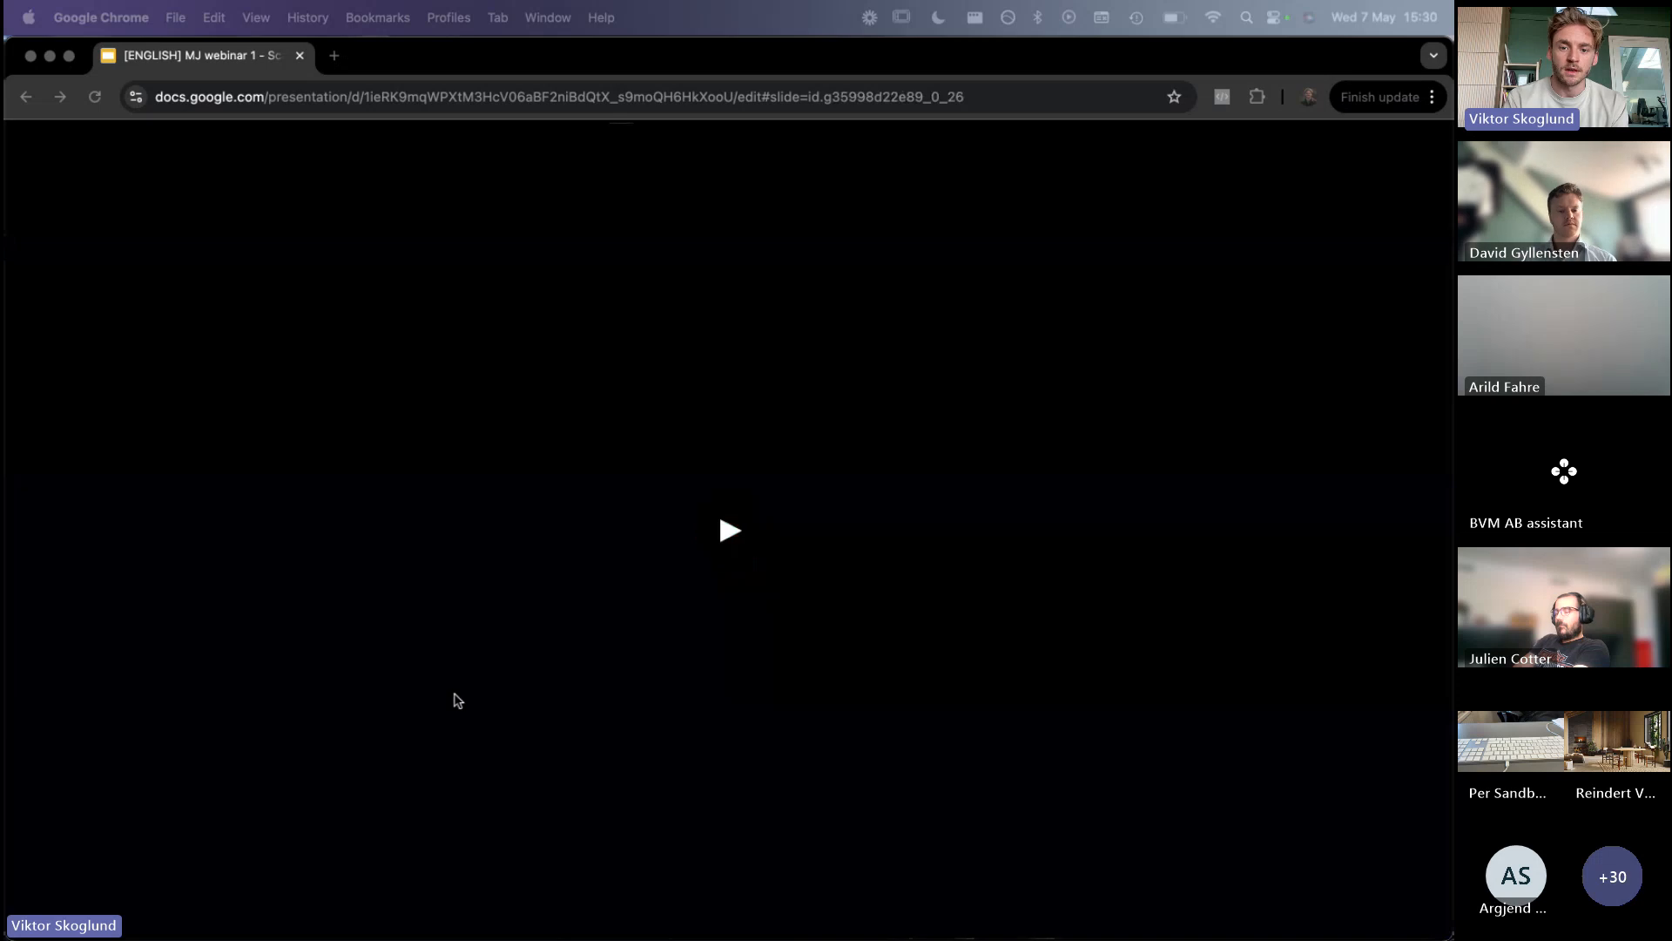
# Play the scaffold load analysis video on the slide, pausing it partway and resuming playback
pyautogui.click(728, 534)
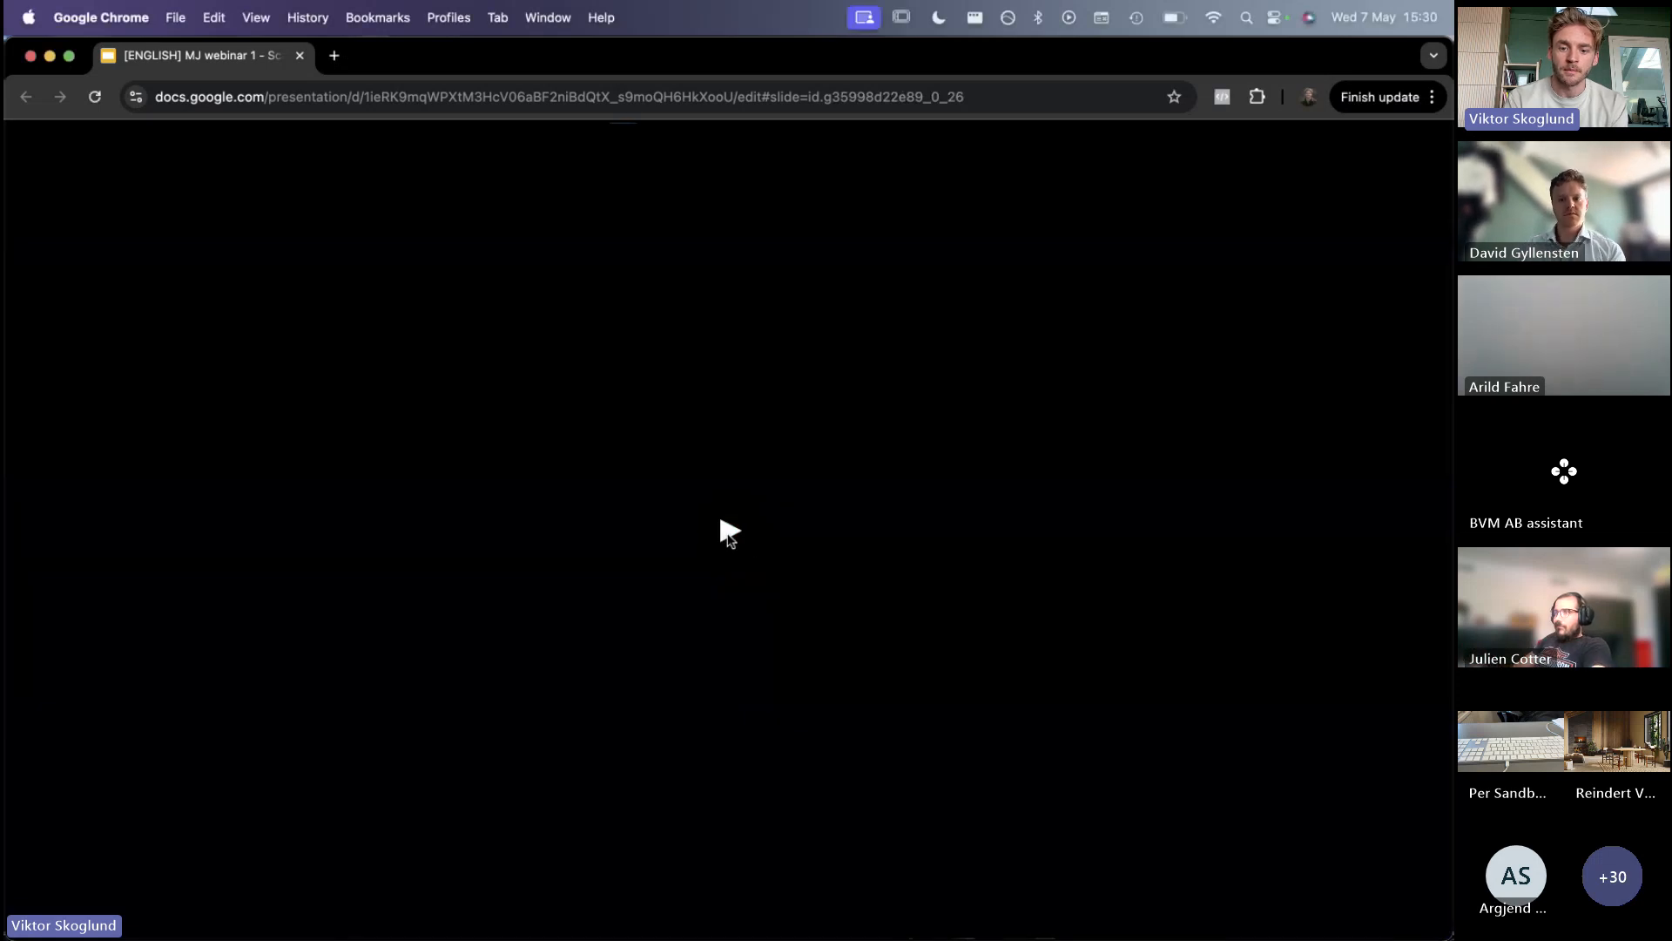
pyautogui.click(728, 534)
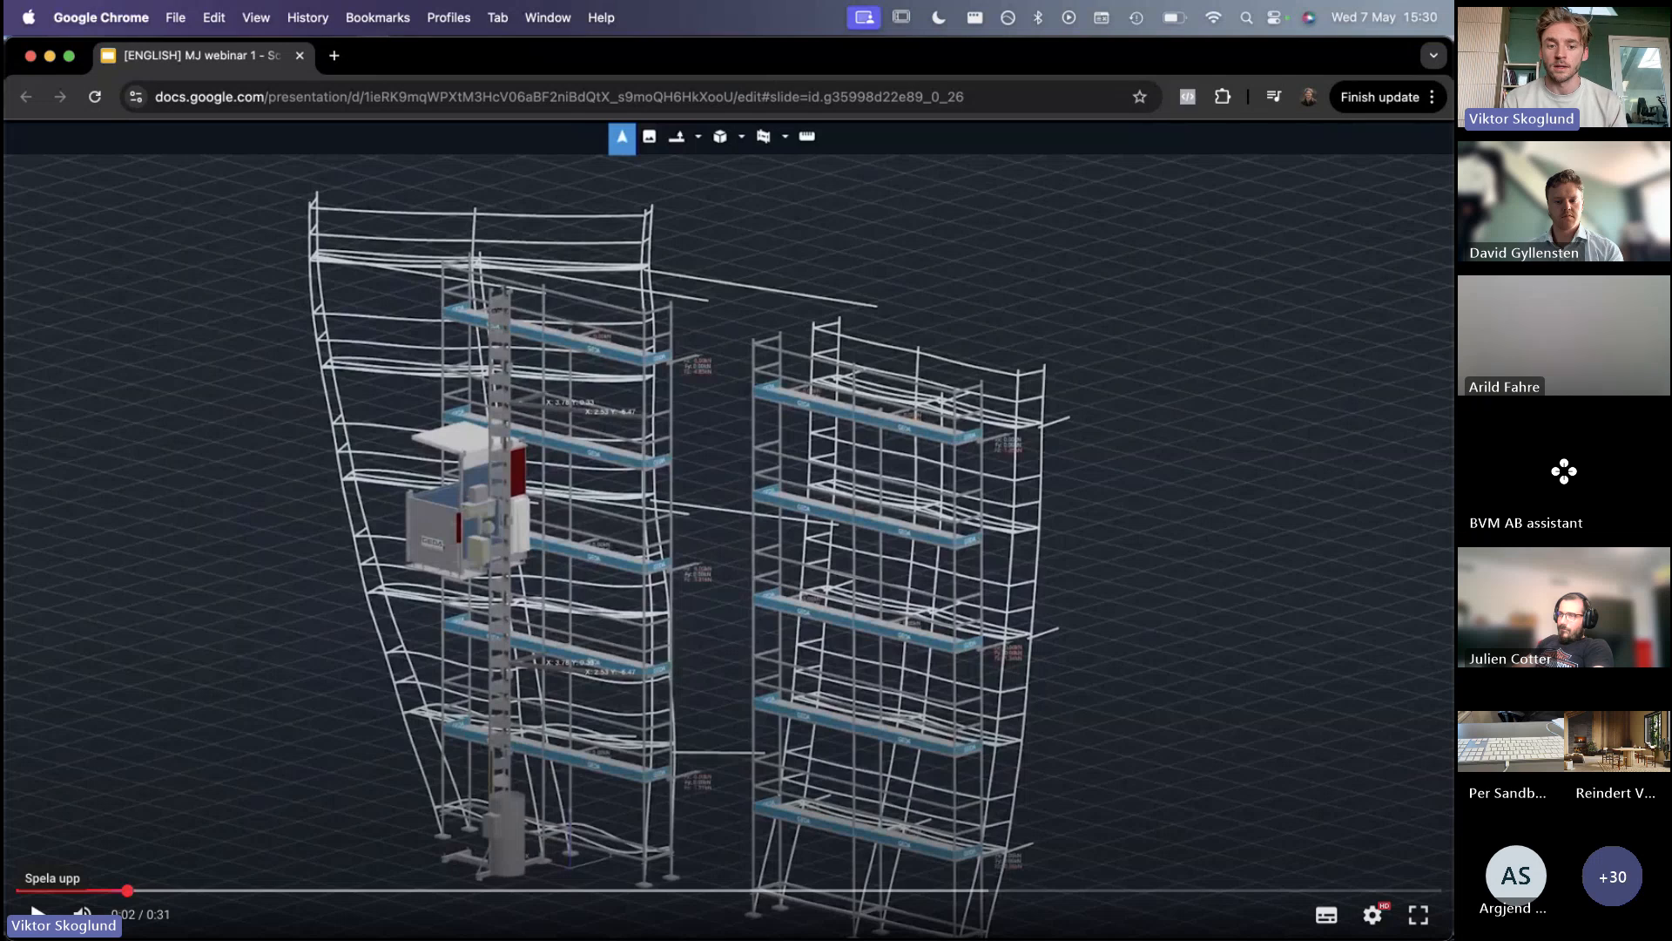
pyautogui.click(37, 913)
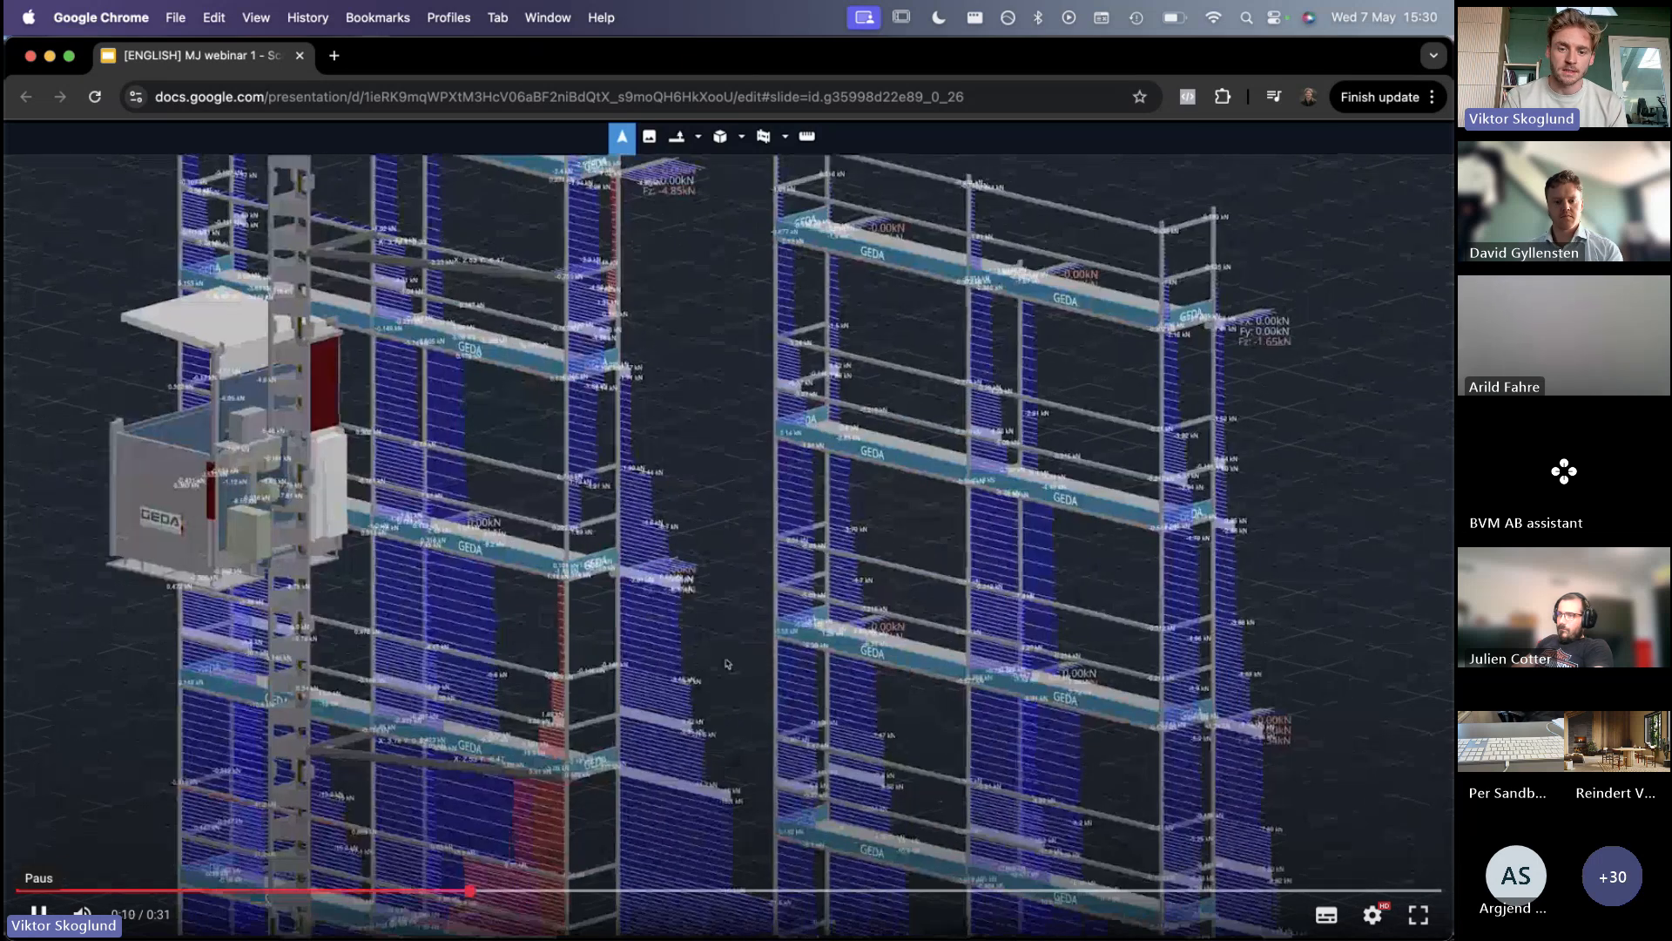
pyautogui.click(36, 912)
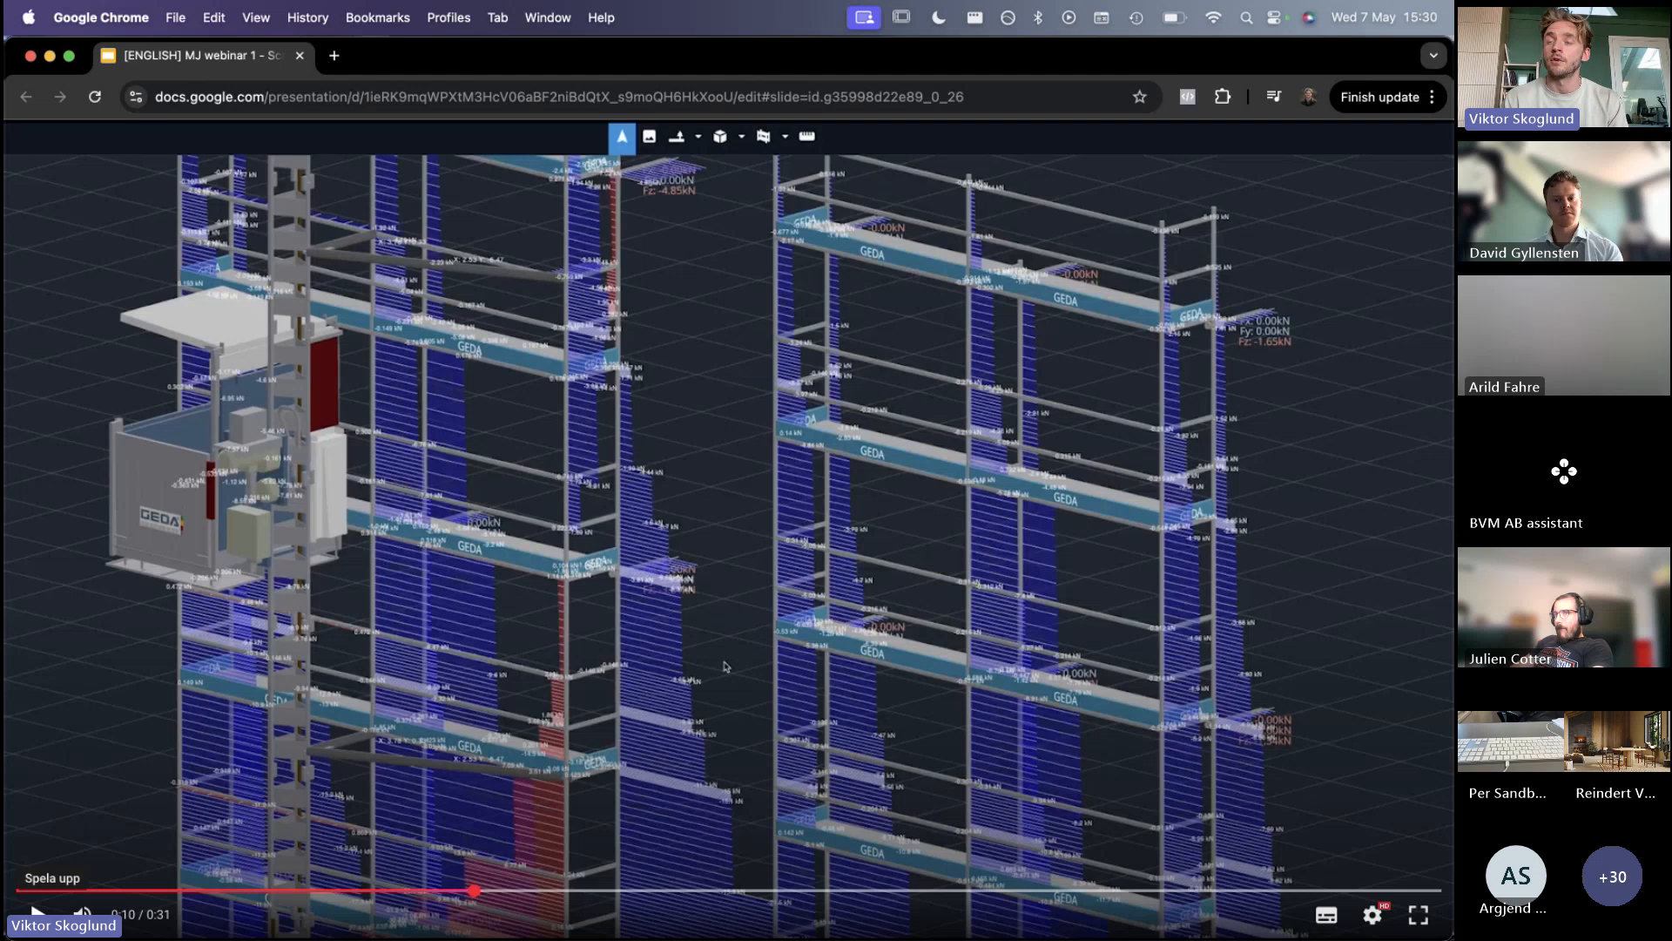
pyautogui.press('space')
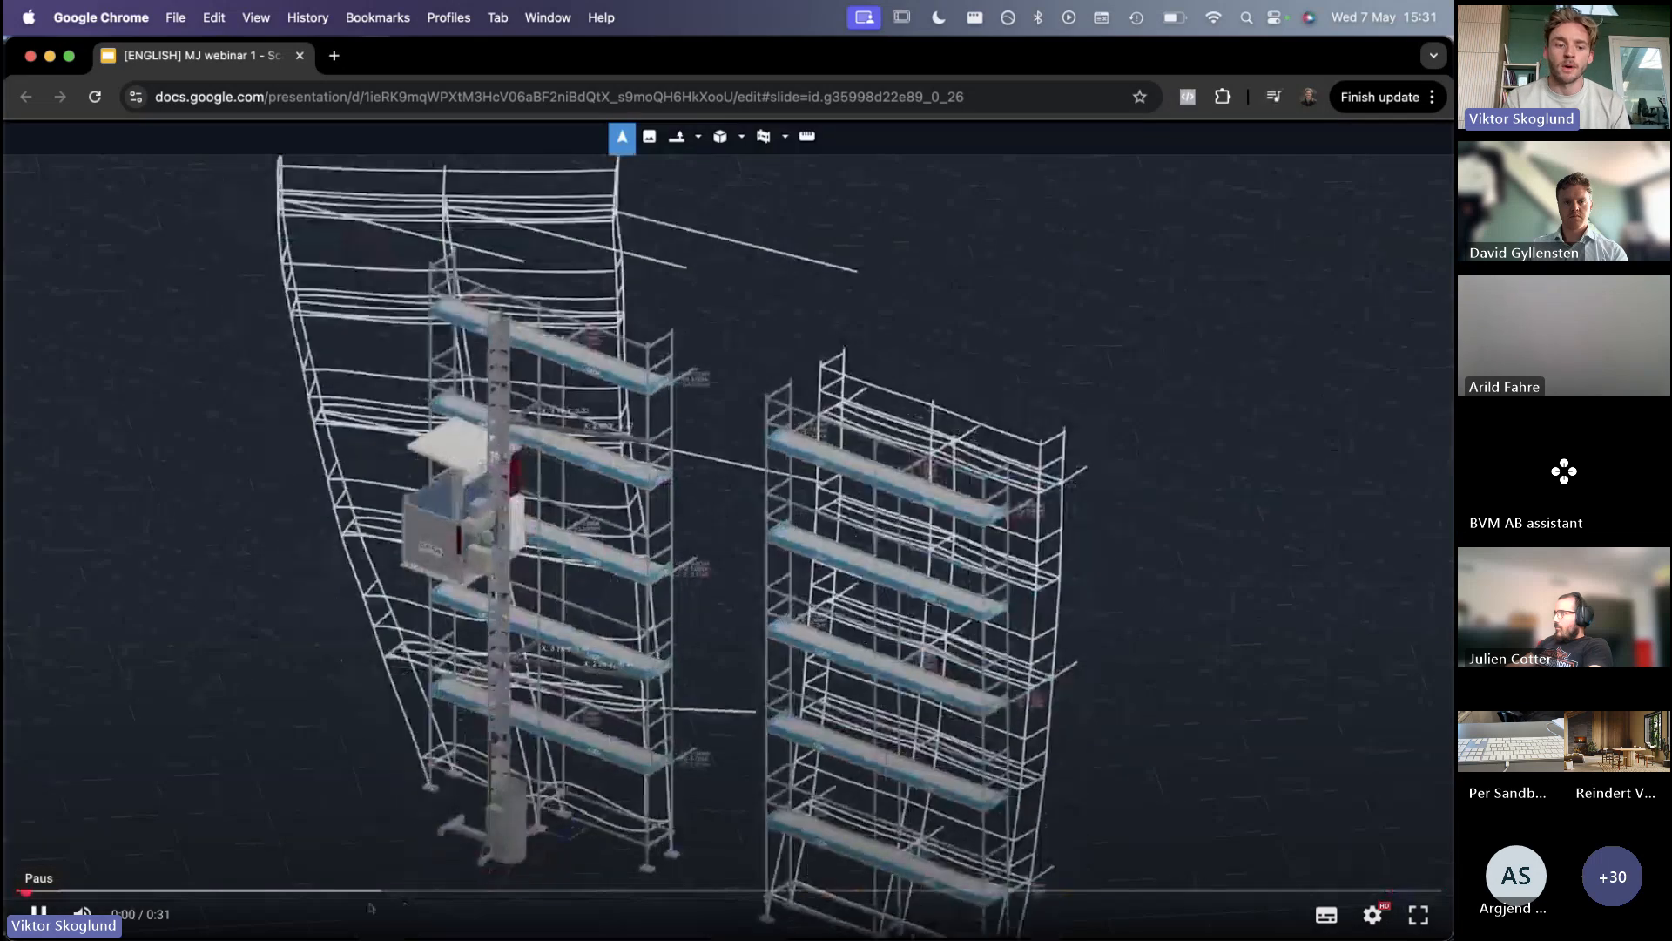
# Advance to slide 9, play its elevator placement video and restart it by leaving and re-entering the slide
pyautogui.click(309, 875)
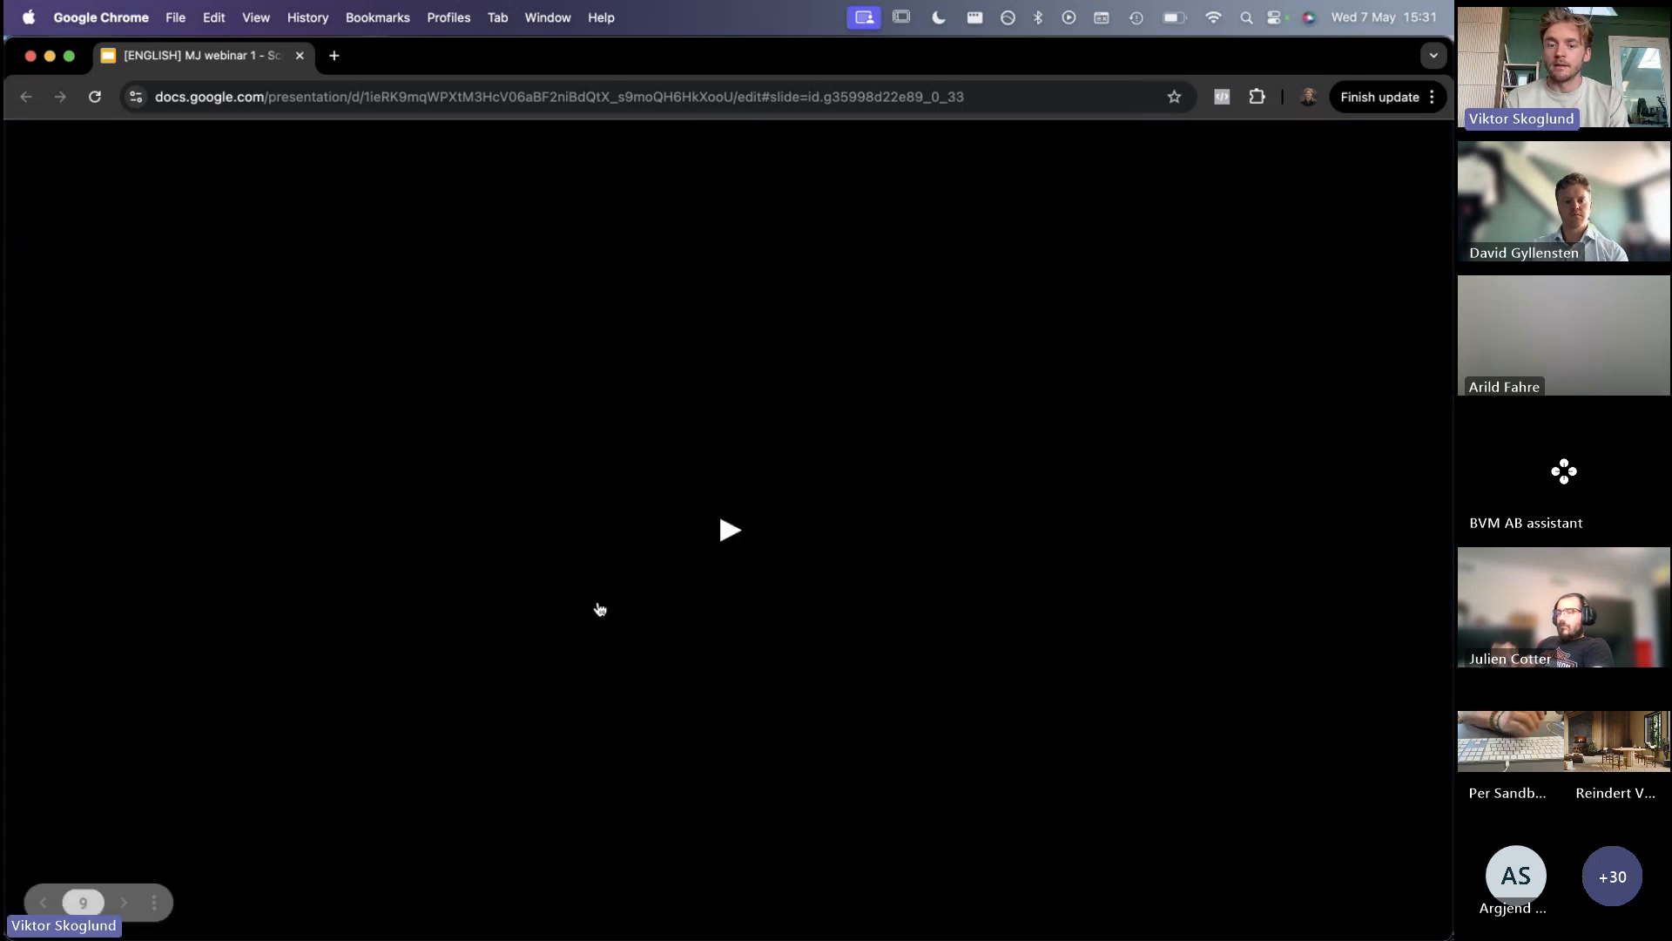
pyautogui.click(727, 531)
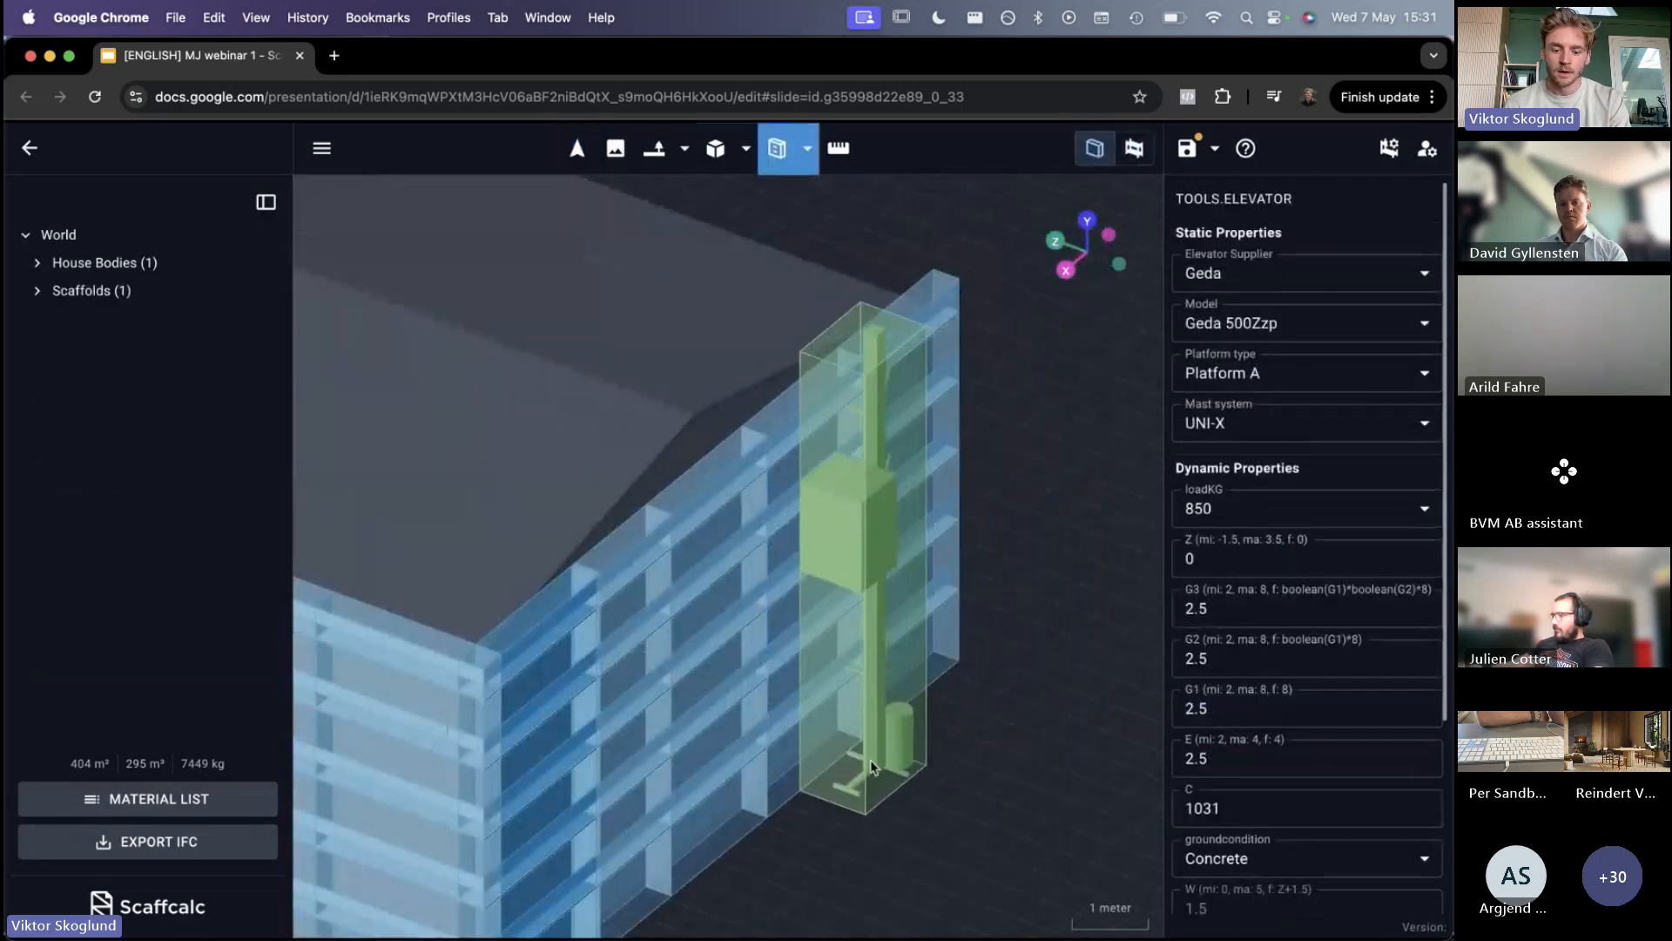
pyautogui.press('Right')
pyautogui.press('Left')
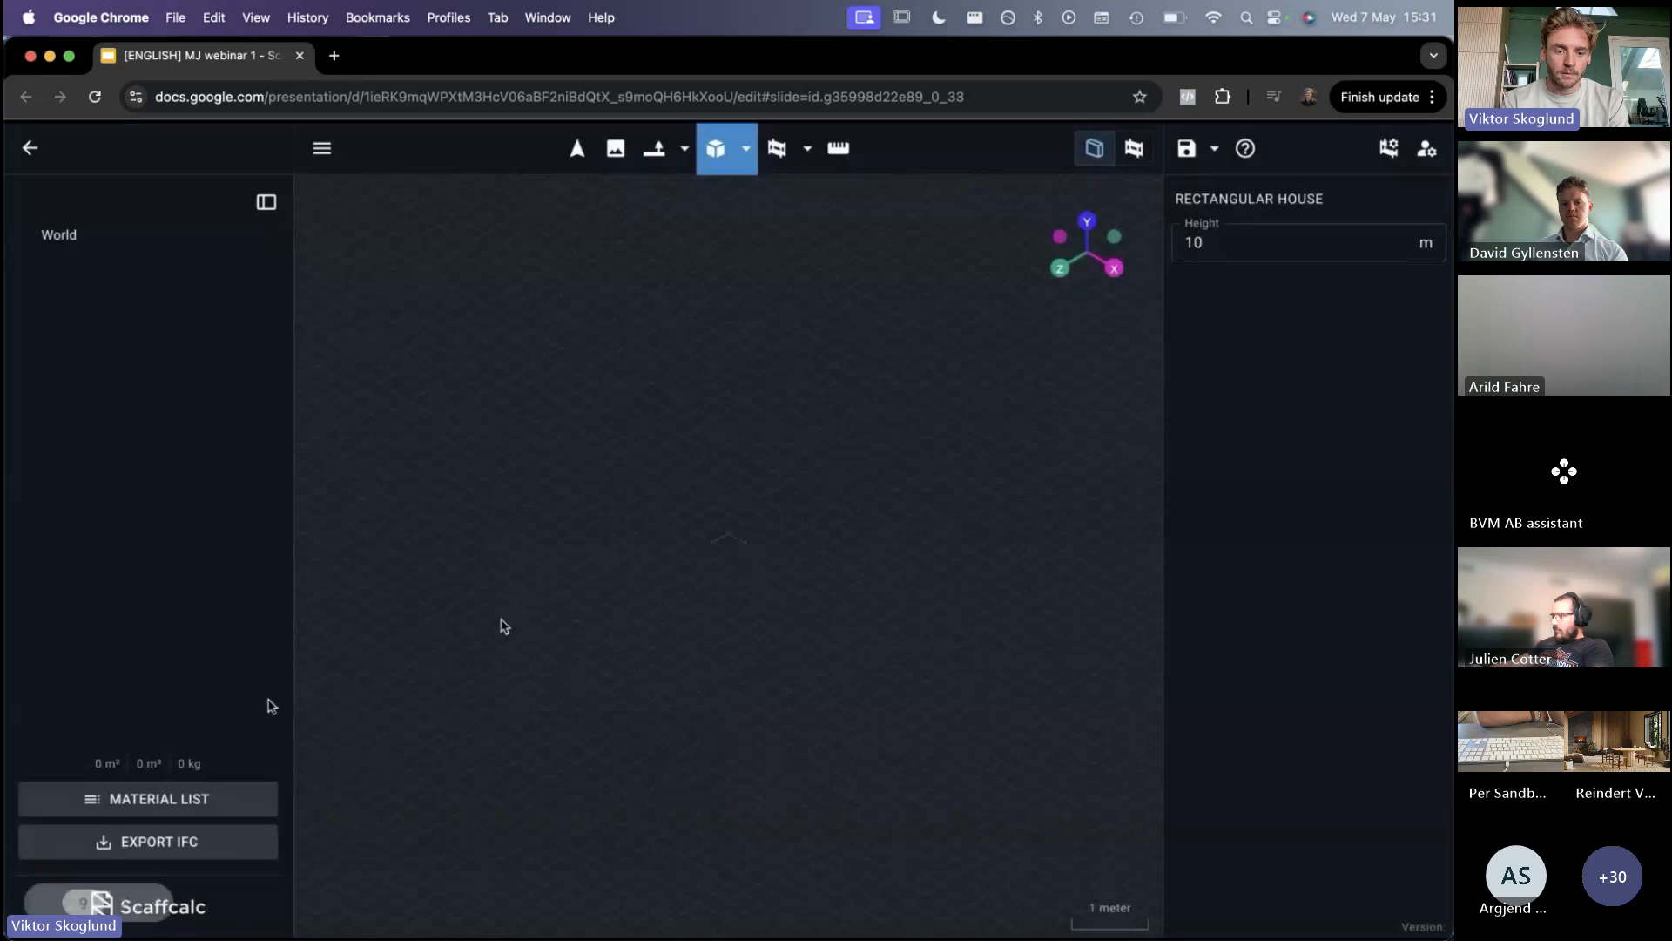
# Restart the elevator placement video on slide 9, skip back to about 0:16 and resume playback
pyautogui.click(675, 578)
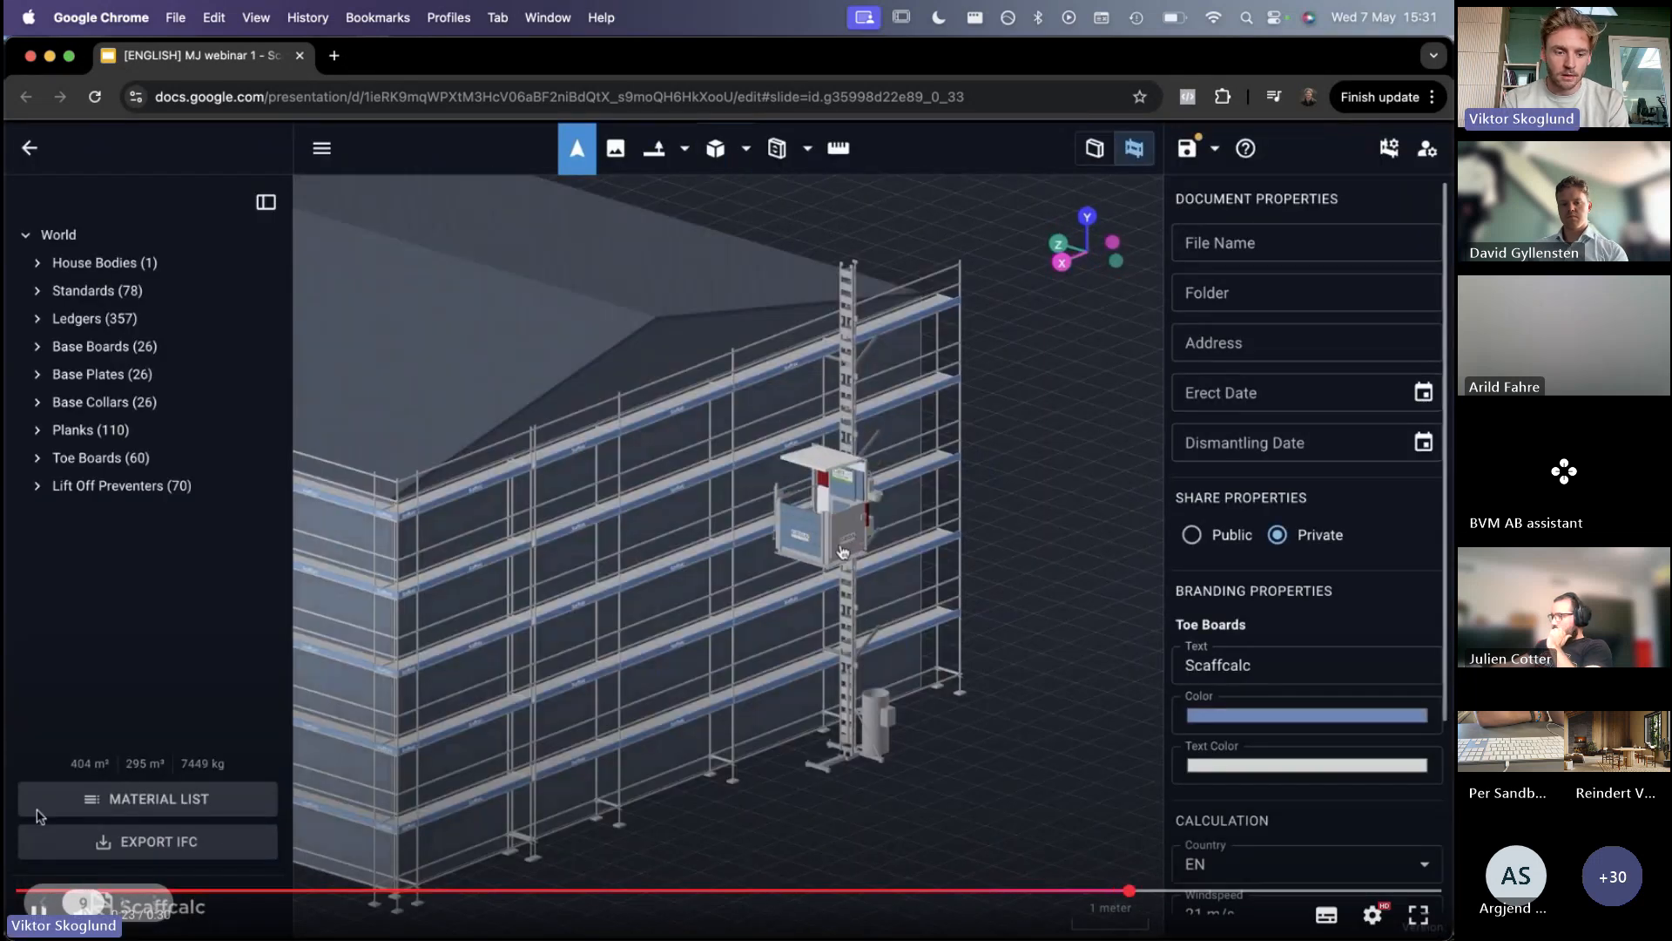
pyautogui.press('Left')
pyautogui.press('Right')
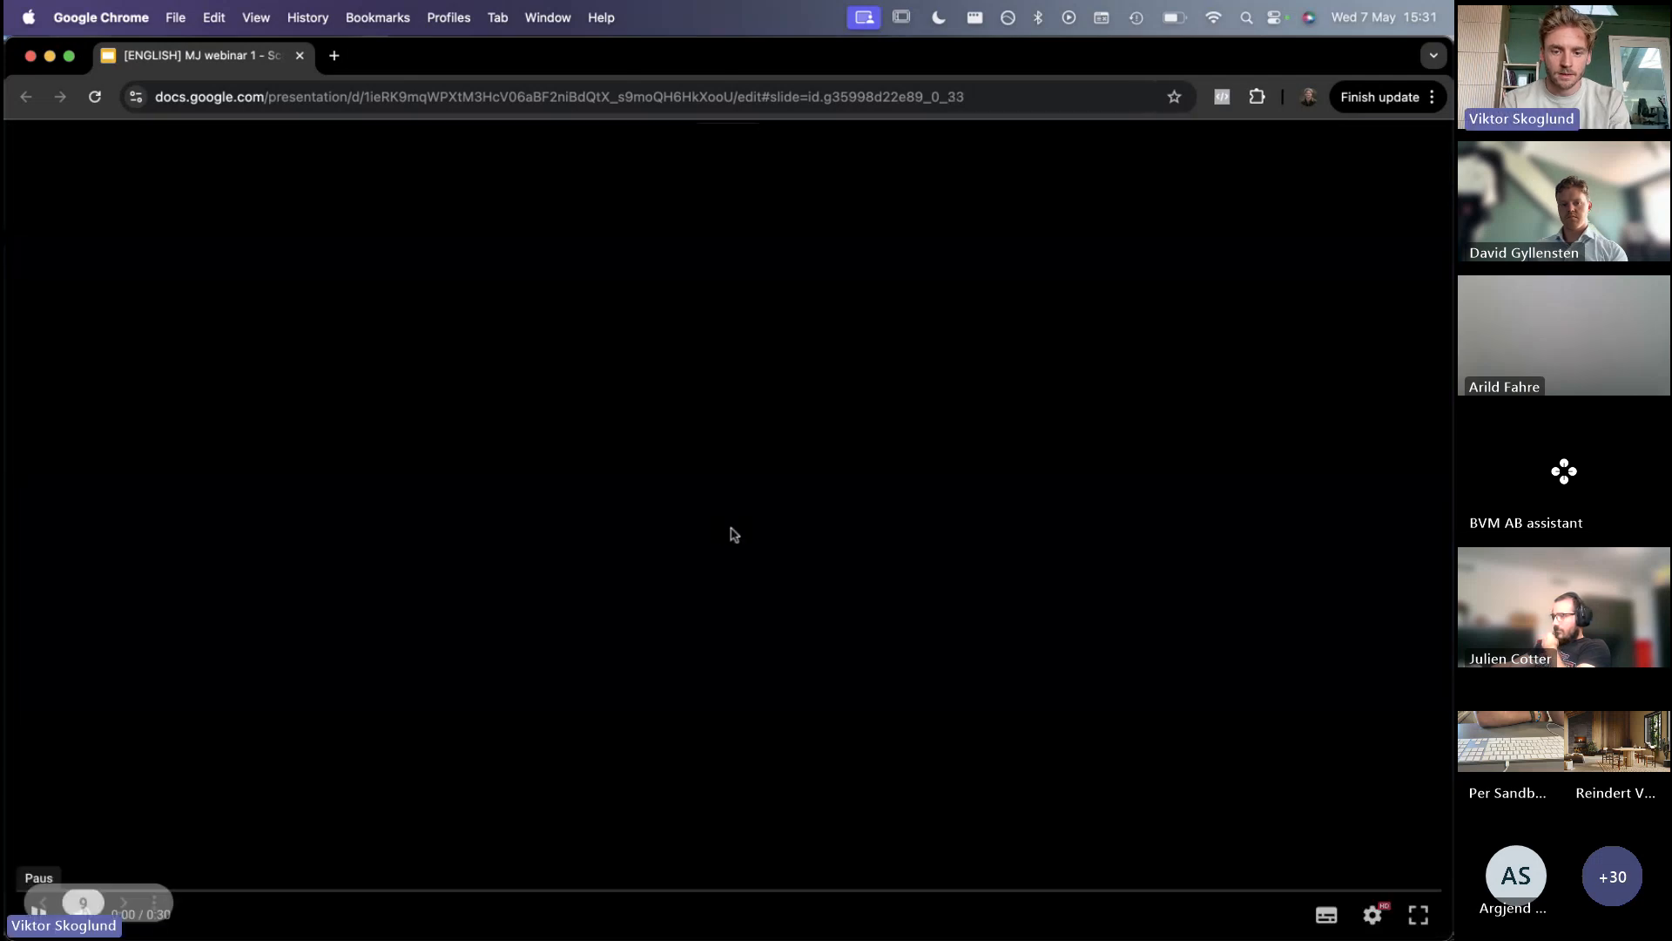
pyautogui.click(731, 533)
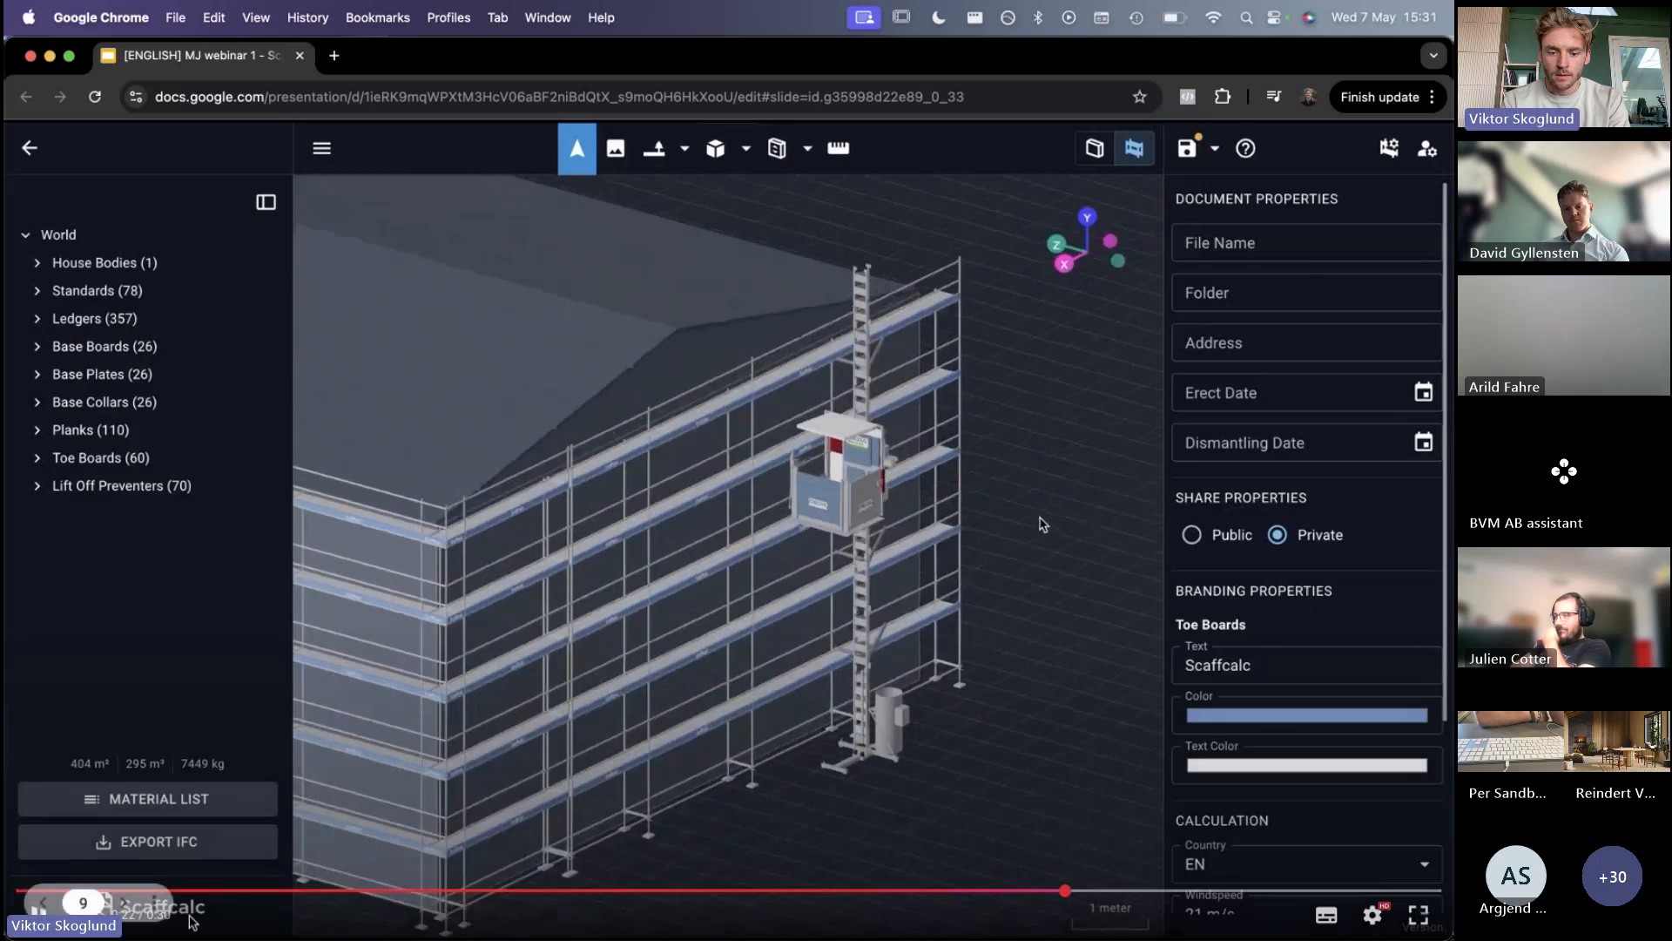
pyautogui.click(771, 890)
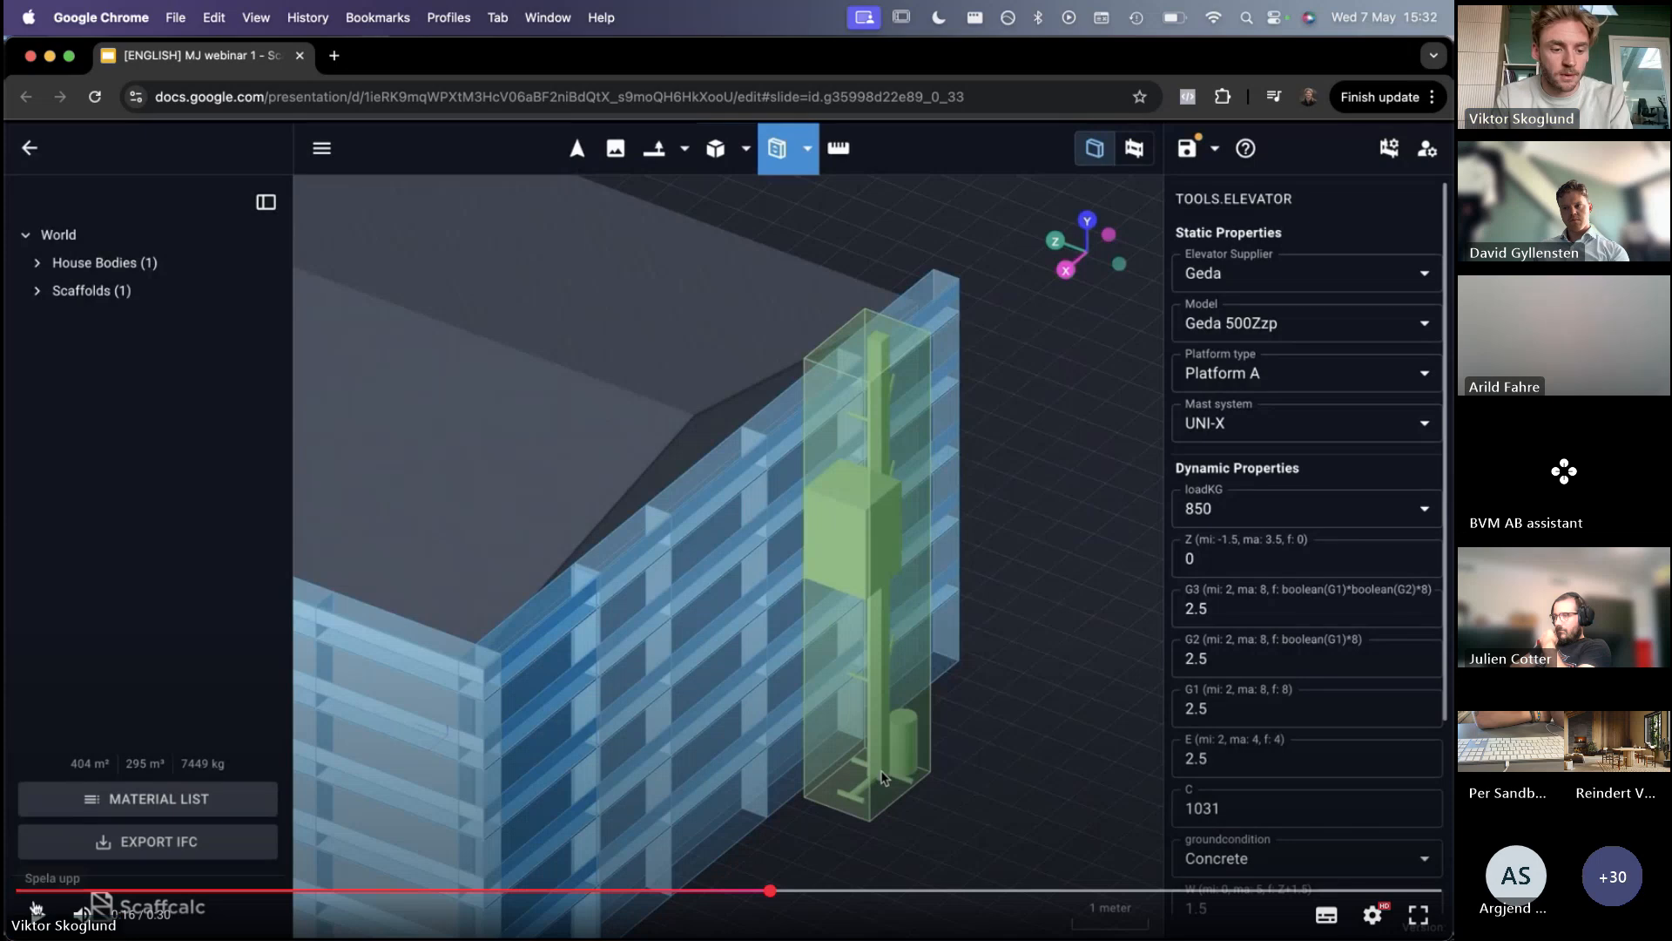
pyautogui.click(38, 913)
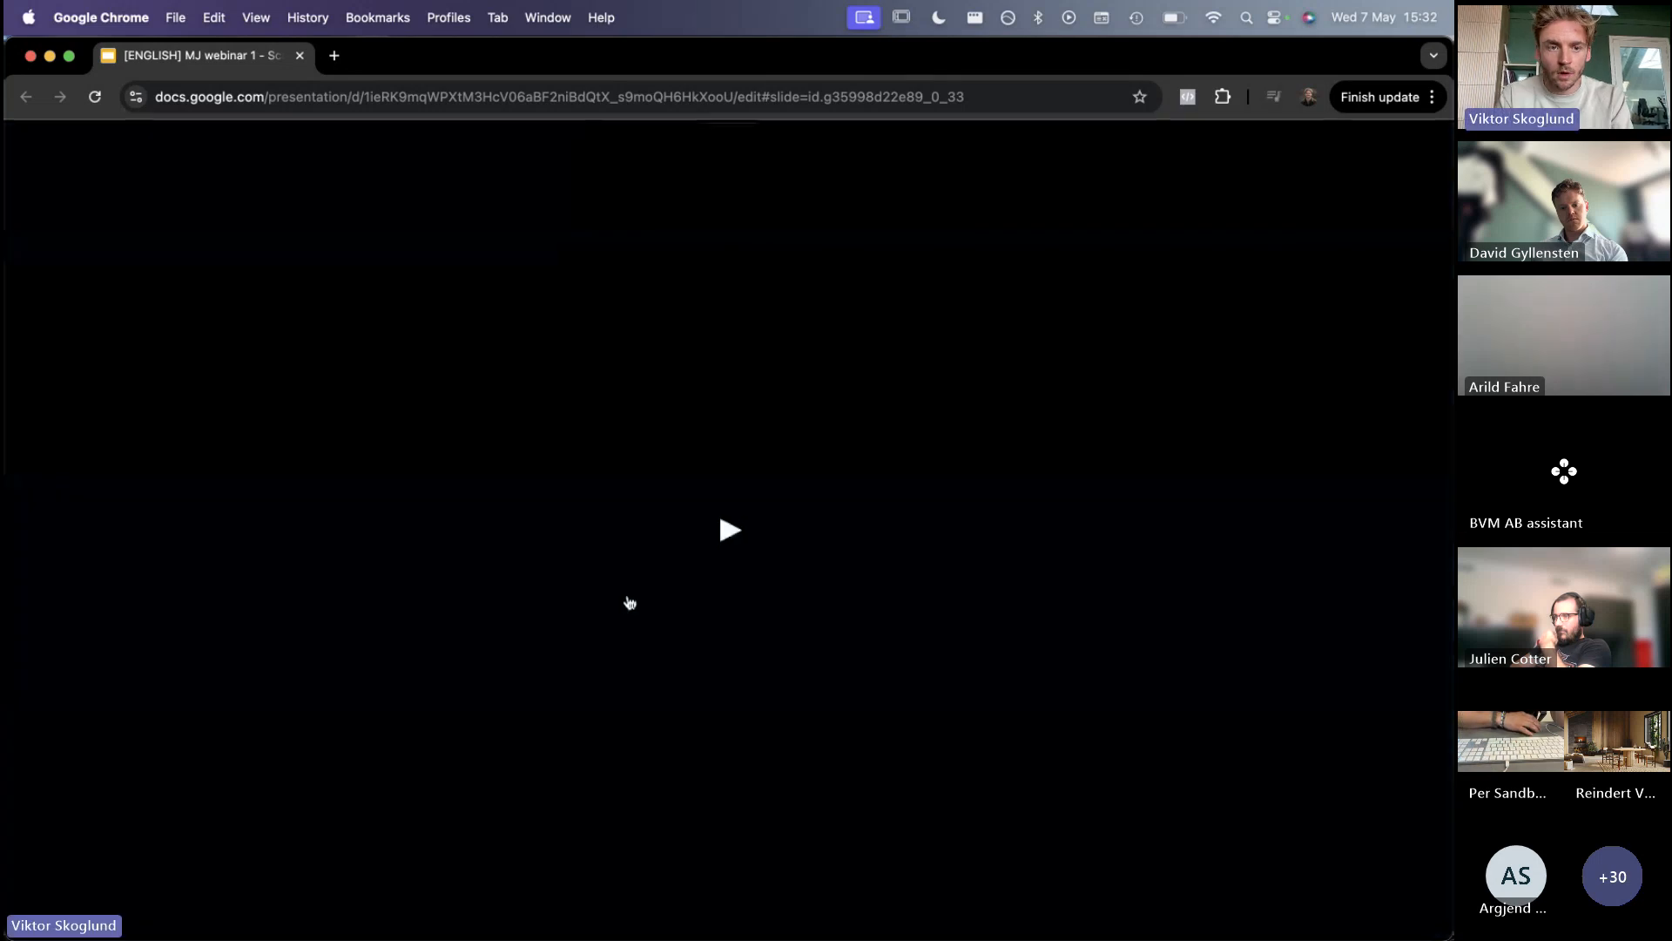
# Advance past the customer testimonials and the Scaffcalc Academy playlist to the "Scaffcalc Elevated" next live event slide
pyautogui.press('Right')
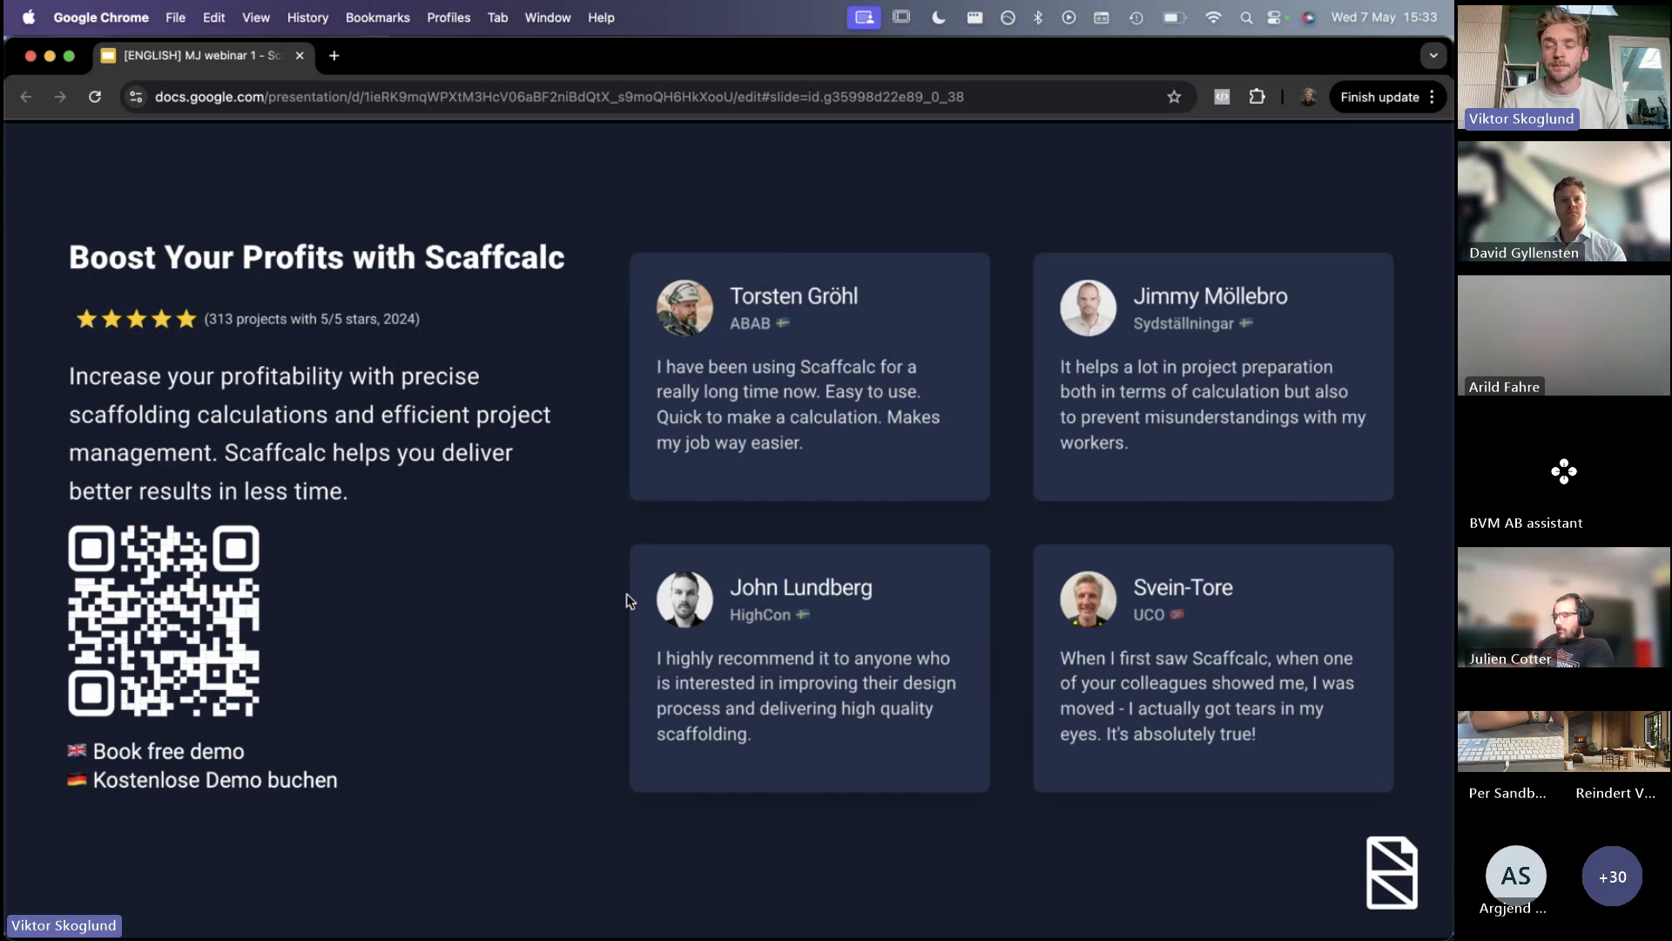
pyautogui.press('Right')
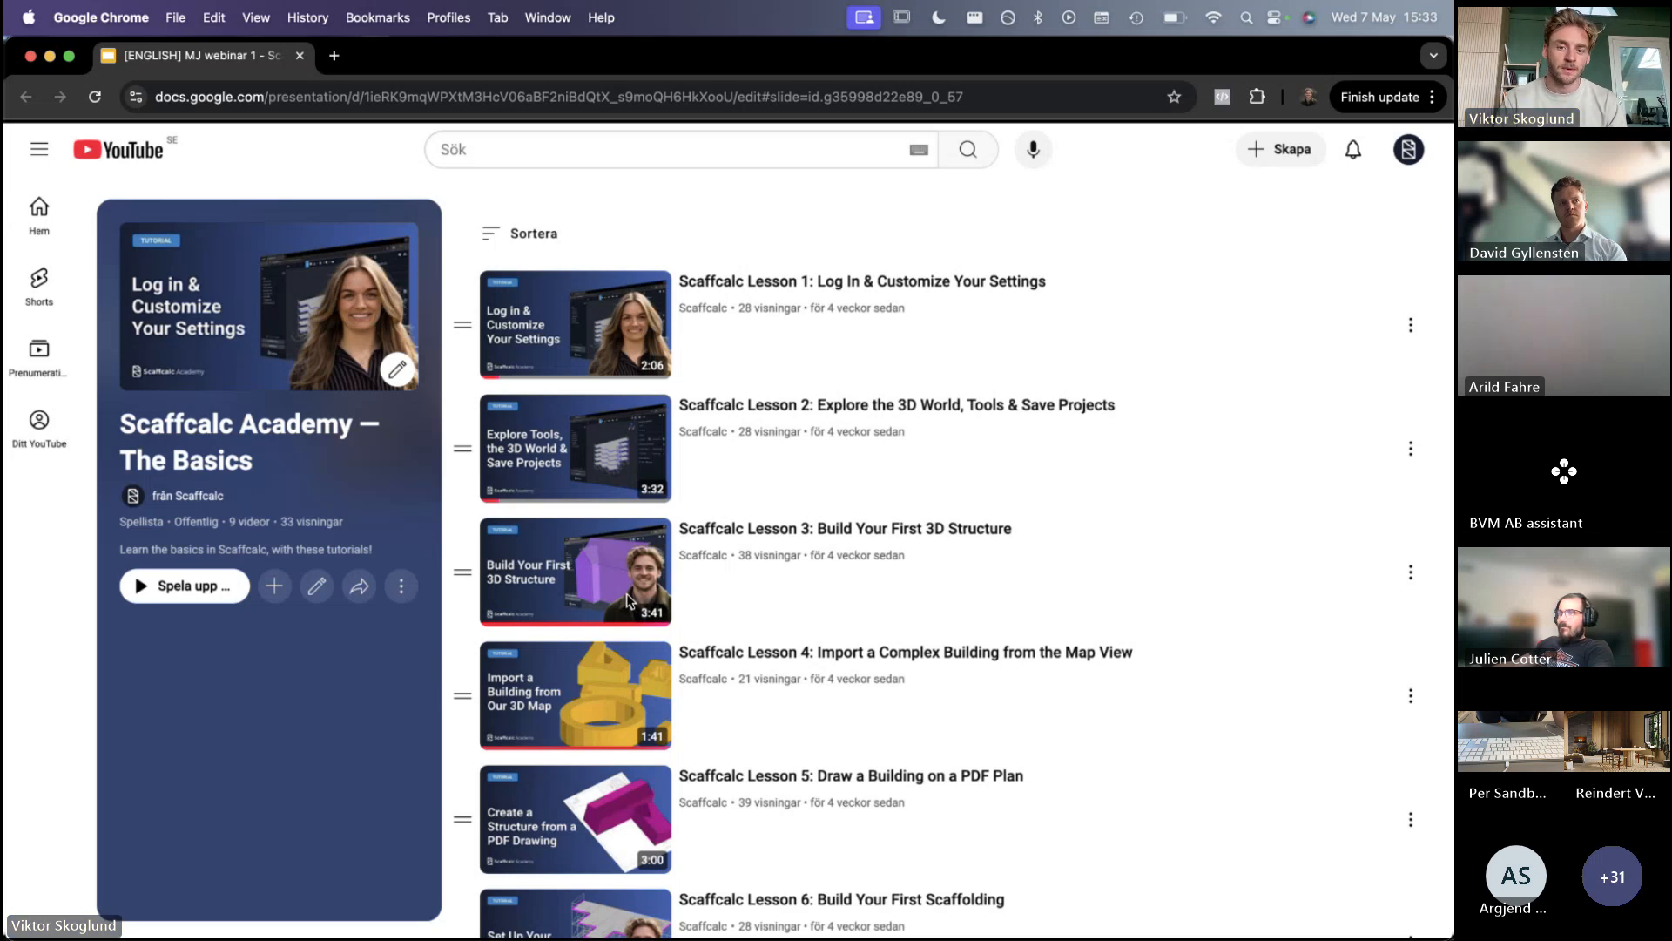
pyautogui.press('Right')
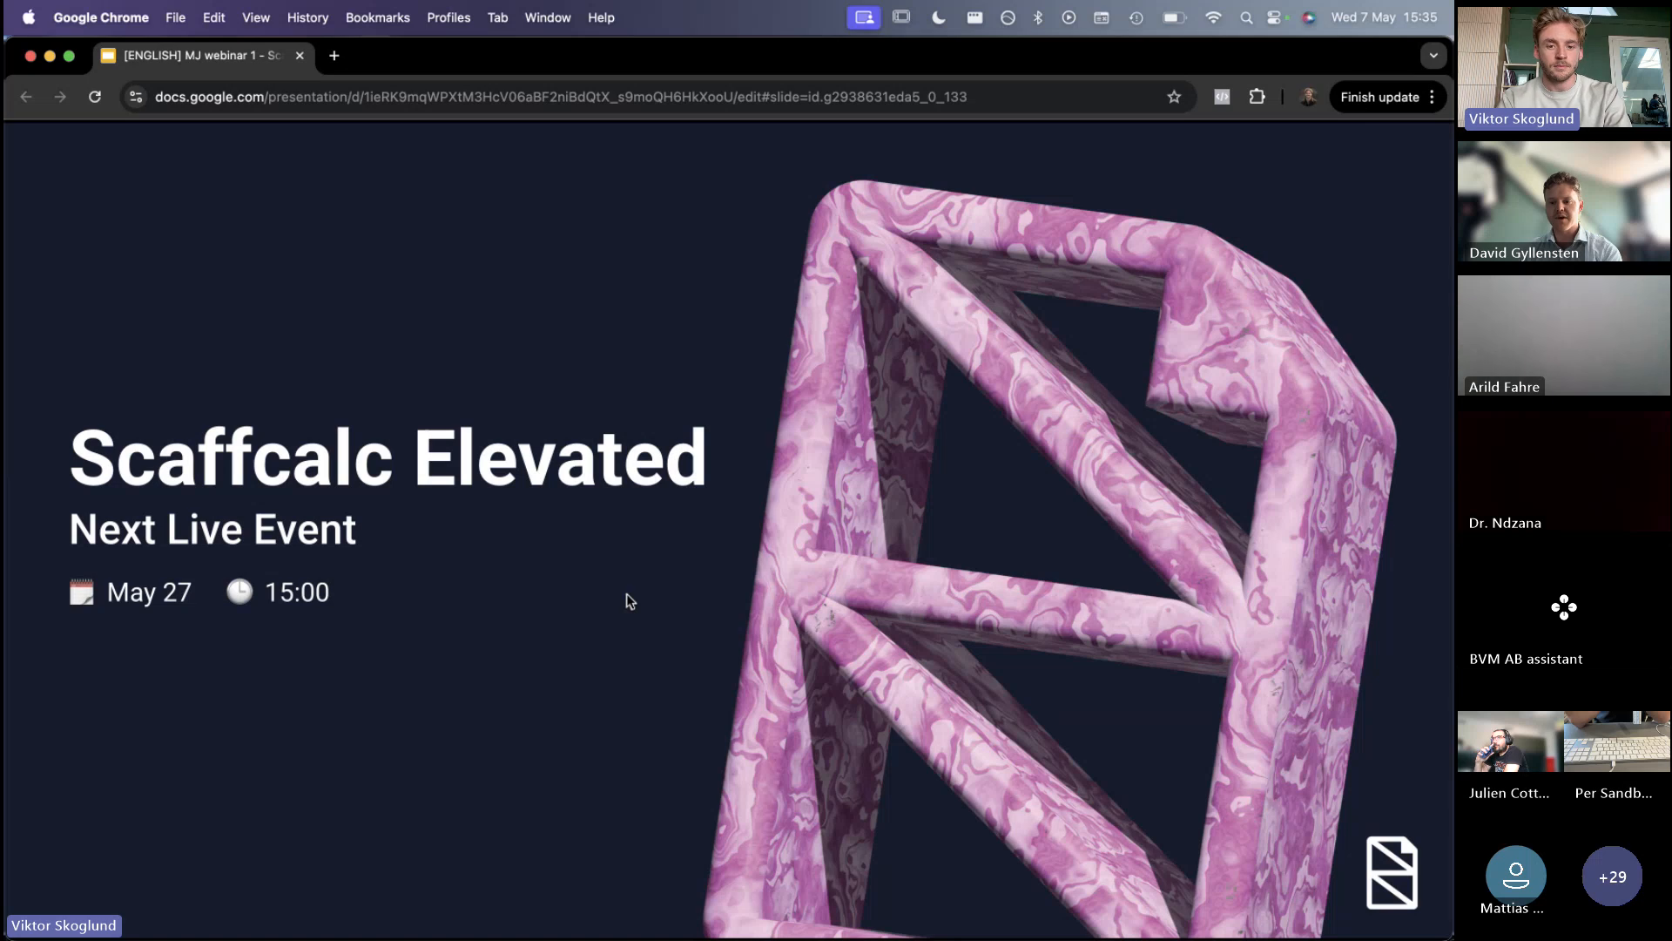
# Exit the slideshow, switch to the Scaffcalc model with the house and sloping ground, and deselect the house
pyautogui.press('Escape')
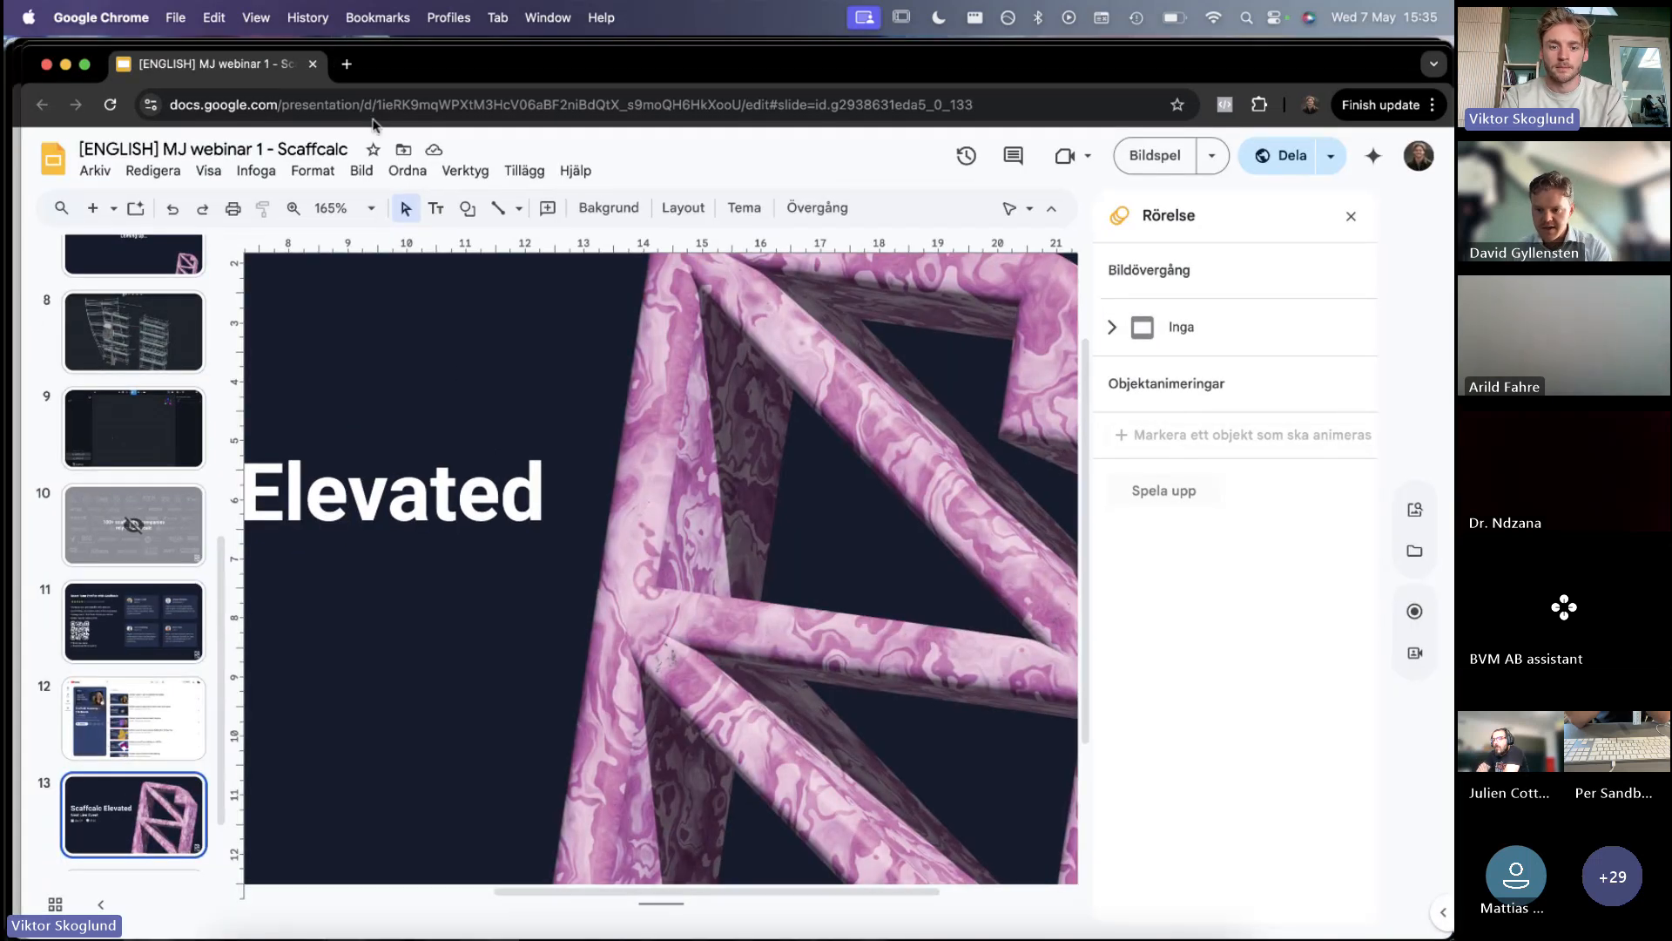
pyautogui.hotkey('ctrl', 'Up')
pyautogui.click(1071, 405)
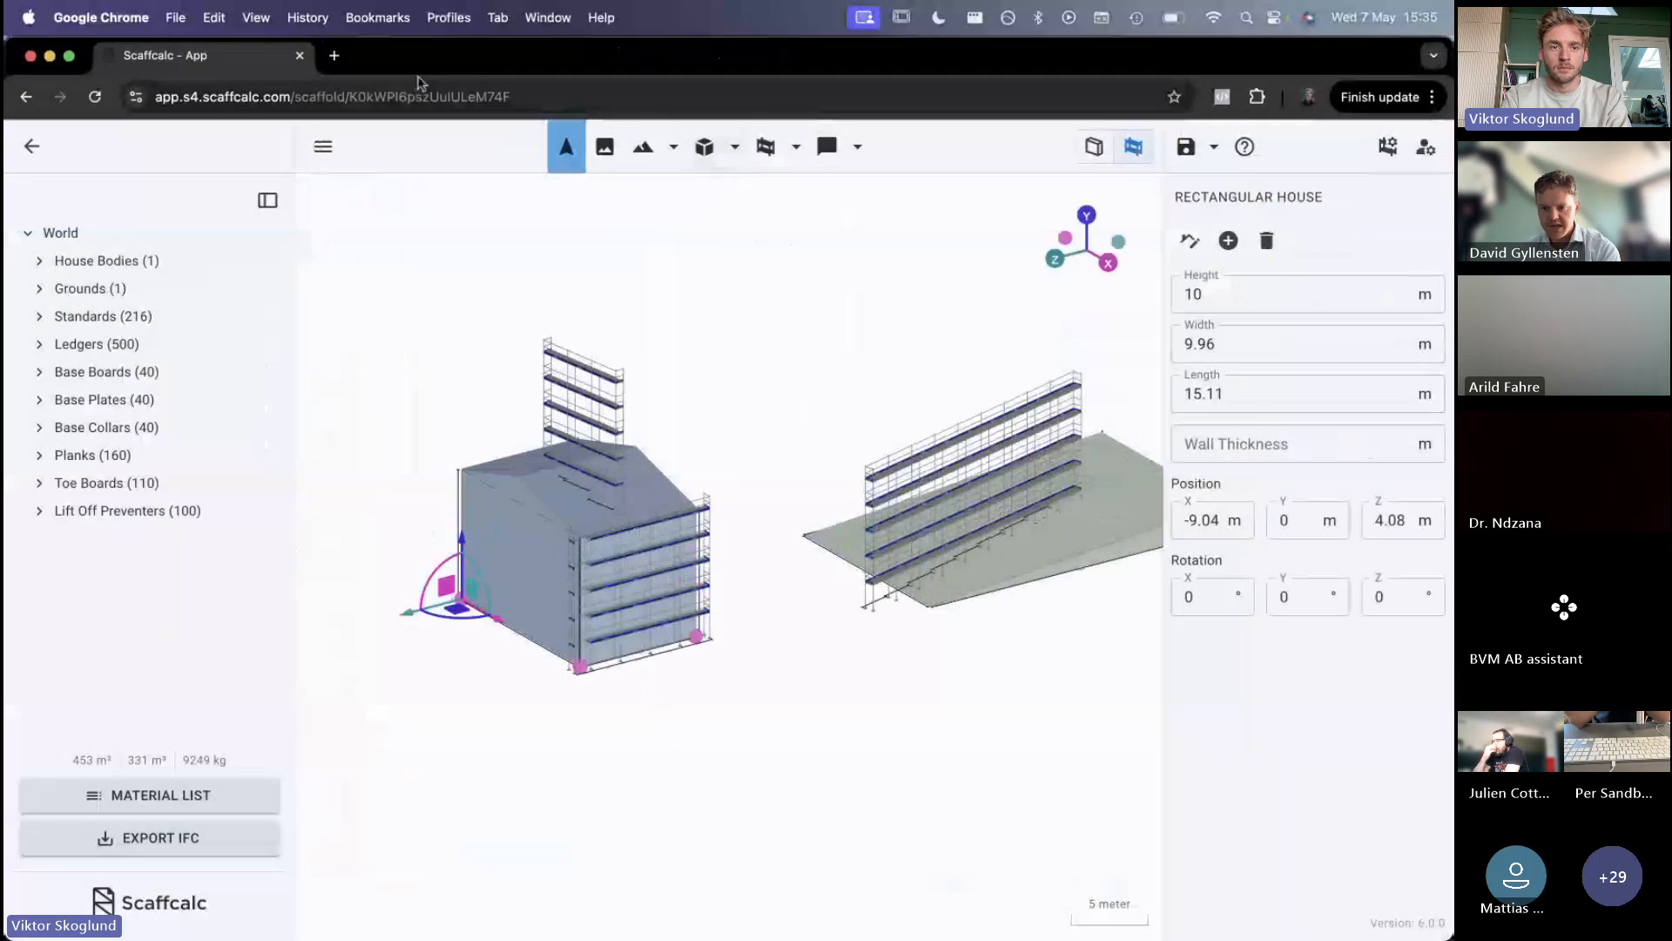
pyautogui.click(416, 403)
pyautogui.moveTo(415, 403); pyautogui.dragTo(461, 400)
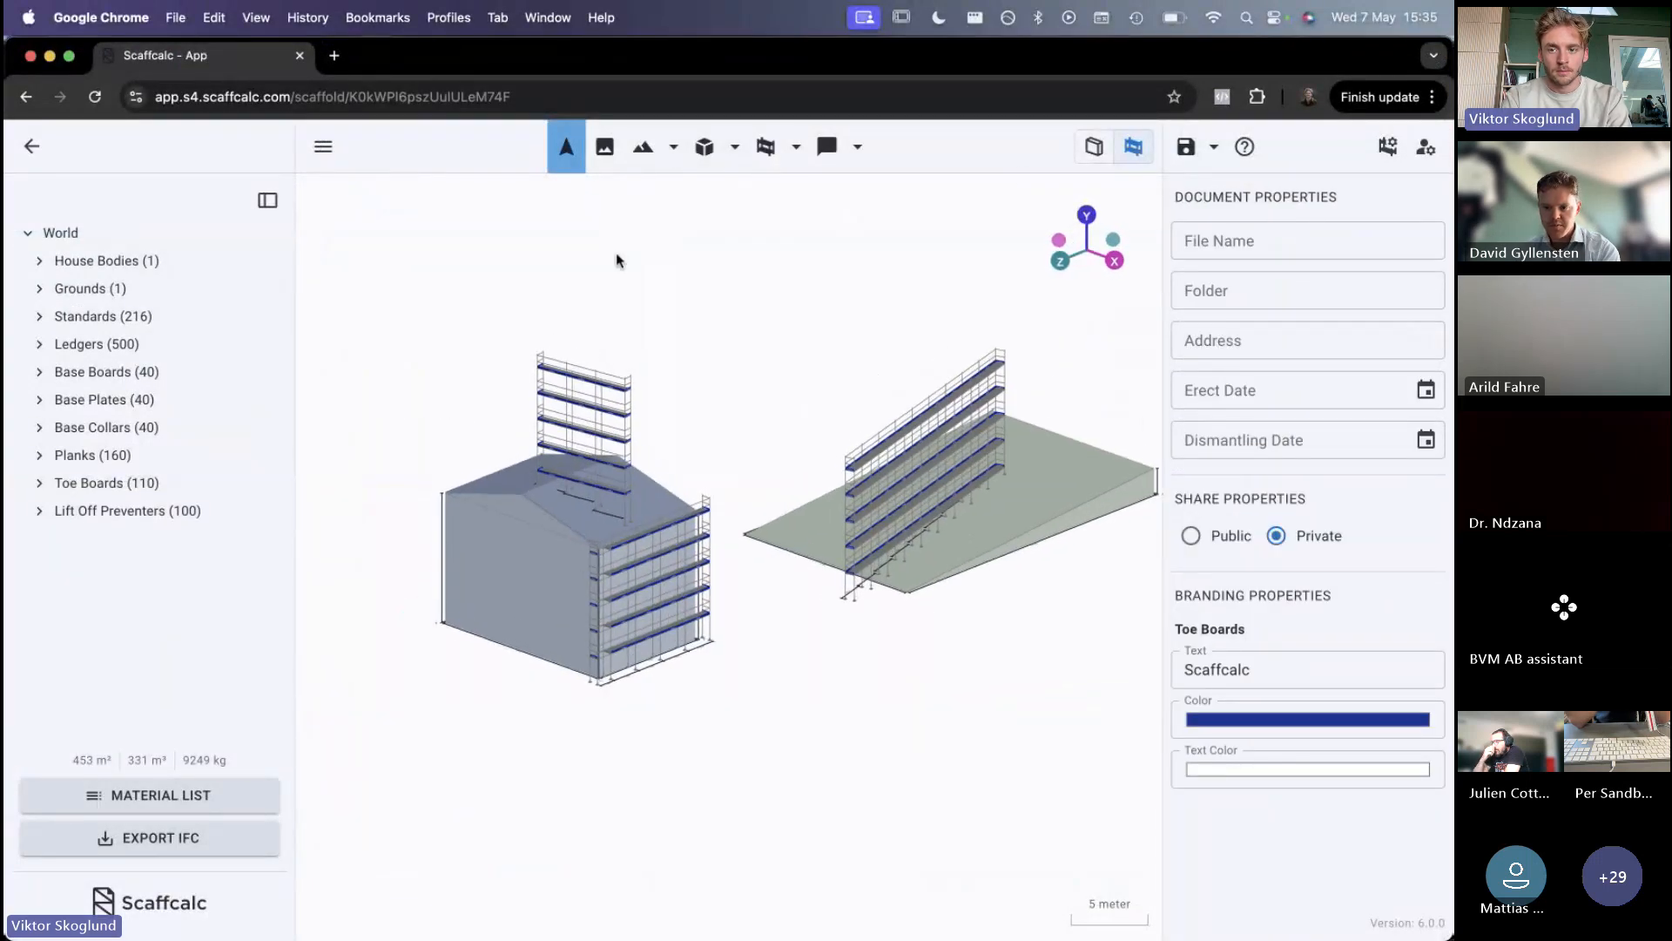
# Return to the simplified block view and delete the scaffold standing on the pitched roof
pyautogui.click(1095, 146)
pyautogui.click(607, 452)
pyautogui.click(562, 441)
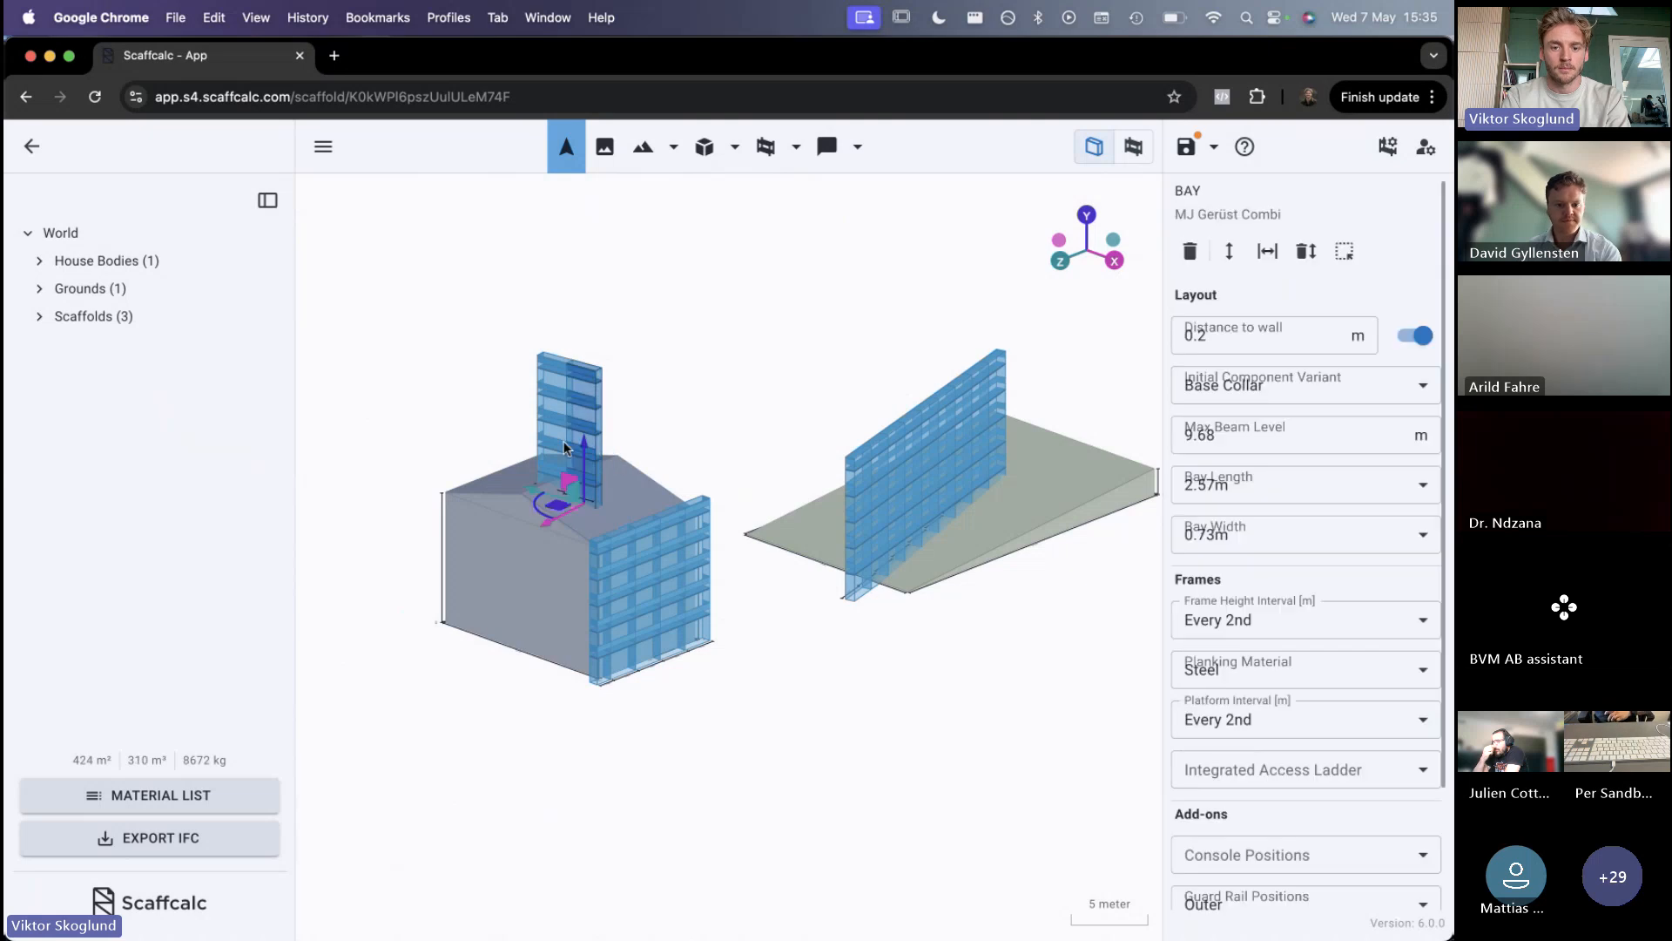
pyautogui.press('Delete')
# Draw a rectangular house body about 1.38 by 1.99 m on the gable wall of the house
pyautogui.hscroll(-4, 827, 492)
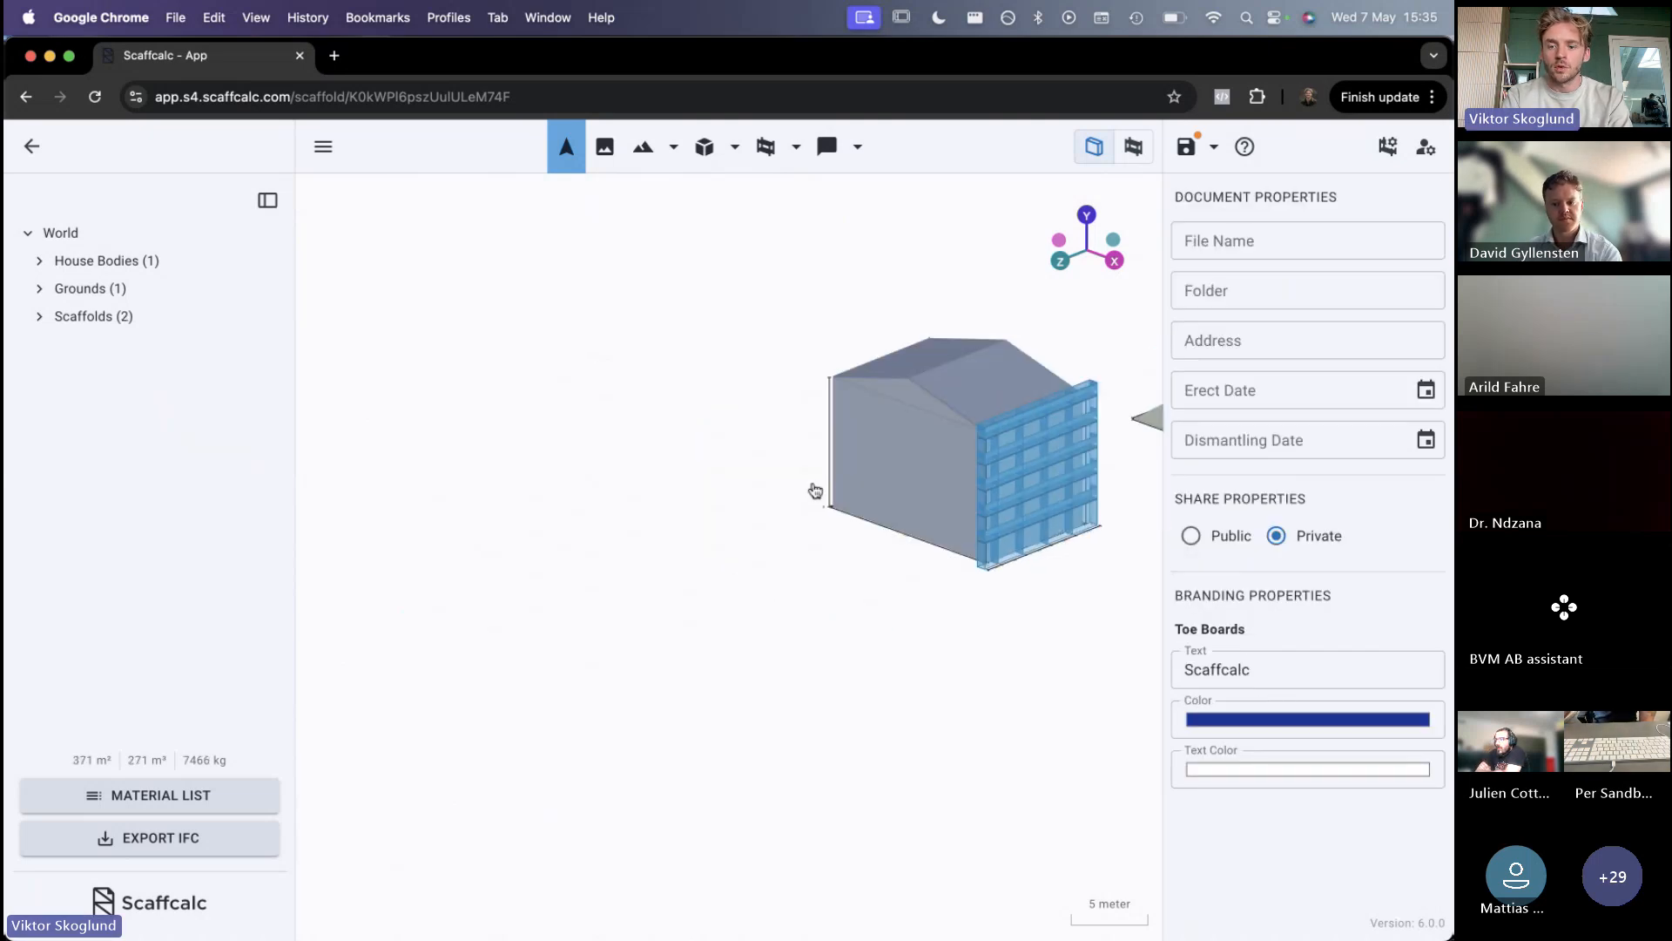
pyautogui.scroll(2, 792, 500)
pyautogui.hscroll(2, 740, 535)
pyautogui.scroll(5, 707, 558)
pyautogui.scroll(-3, 707, 562)
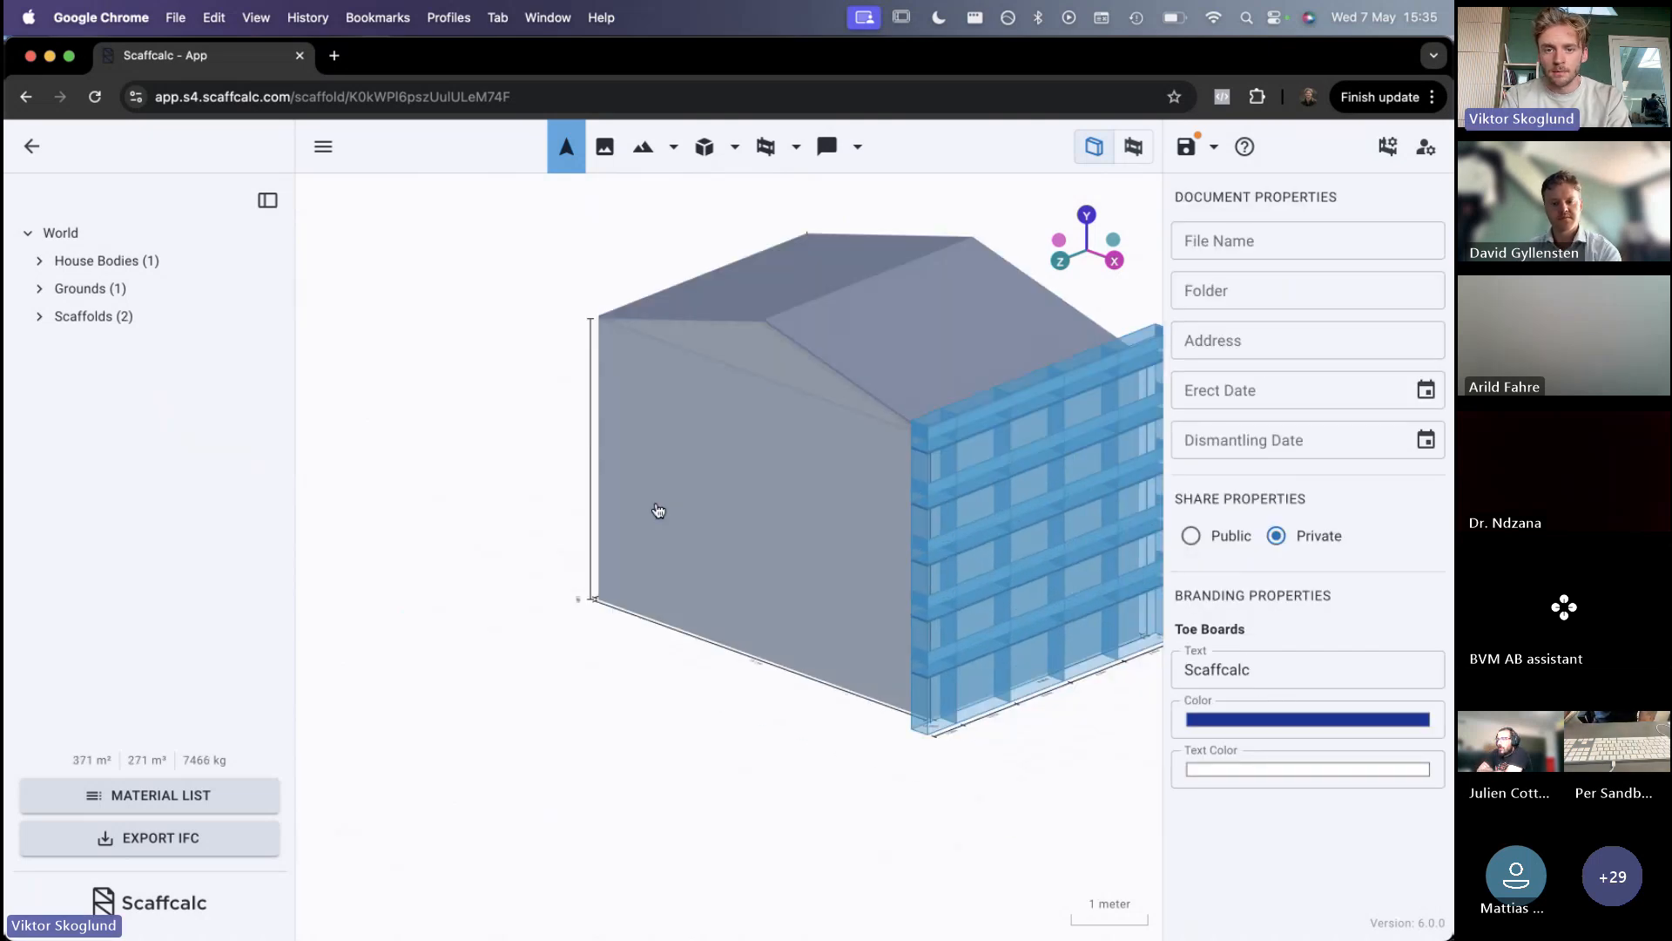
pyautogui.click(734, 148)
pyautogui.click(702, 198)
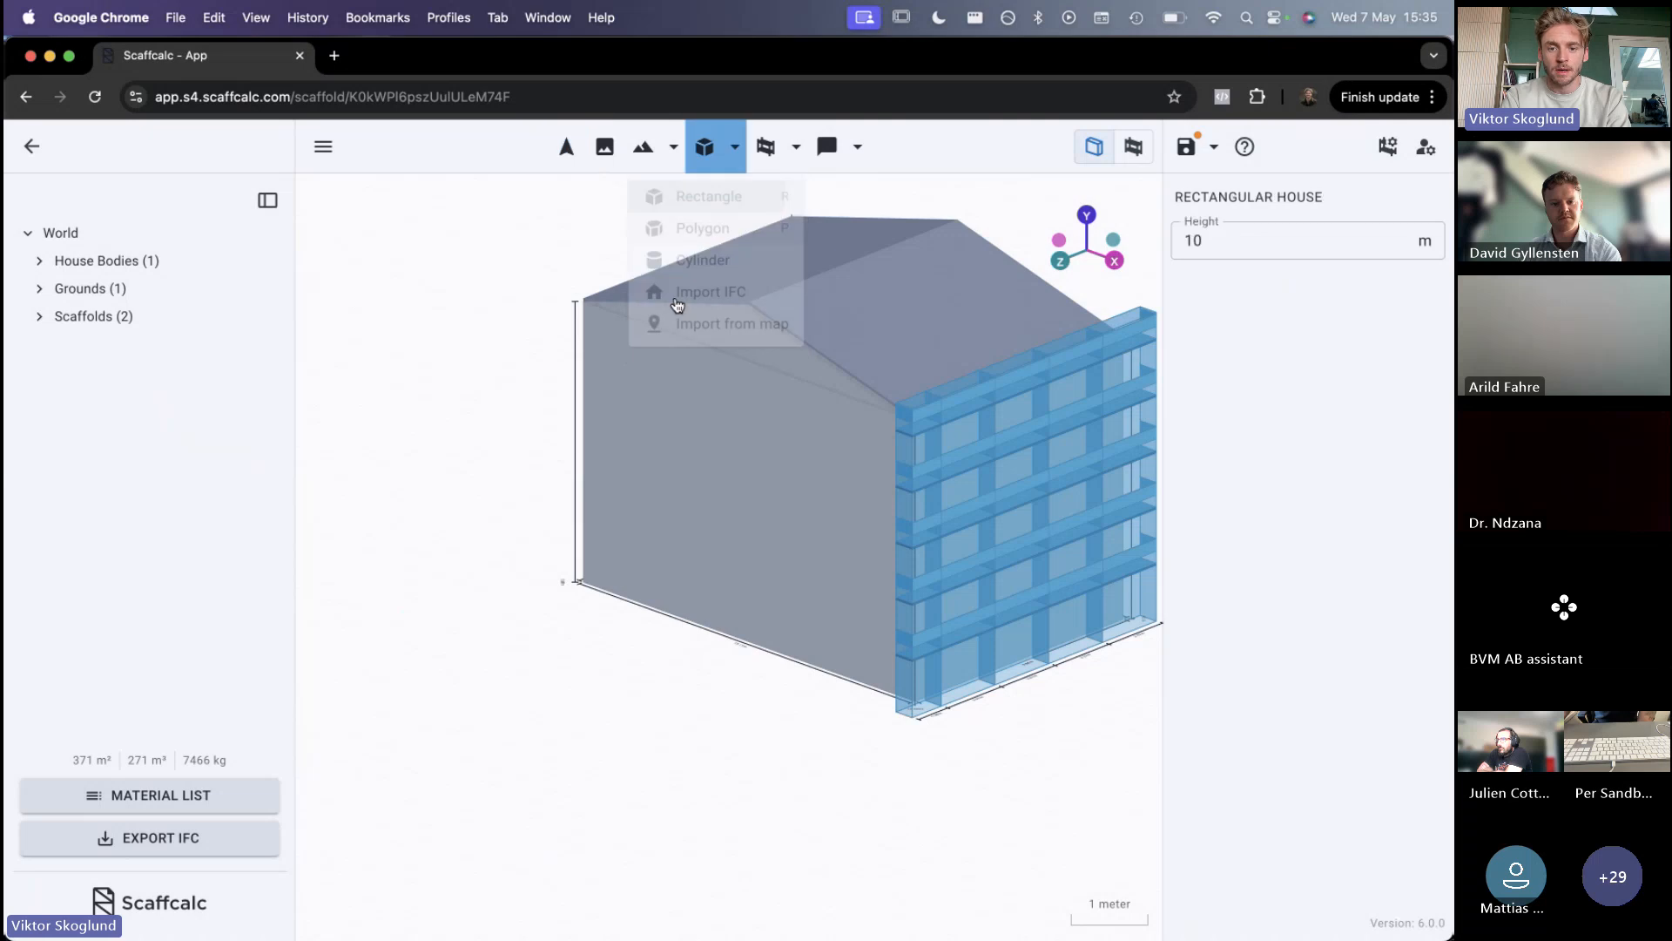
pyautogui.click(683, 486)
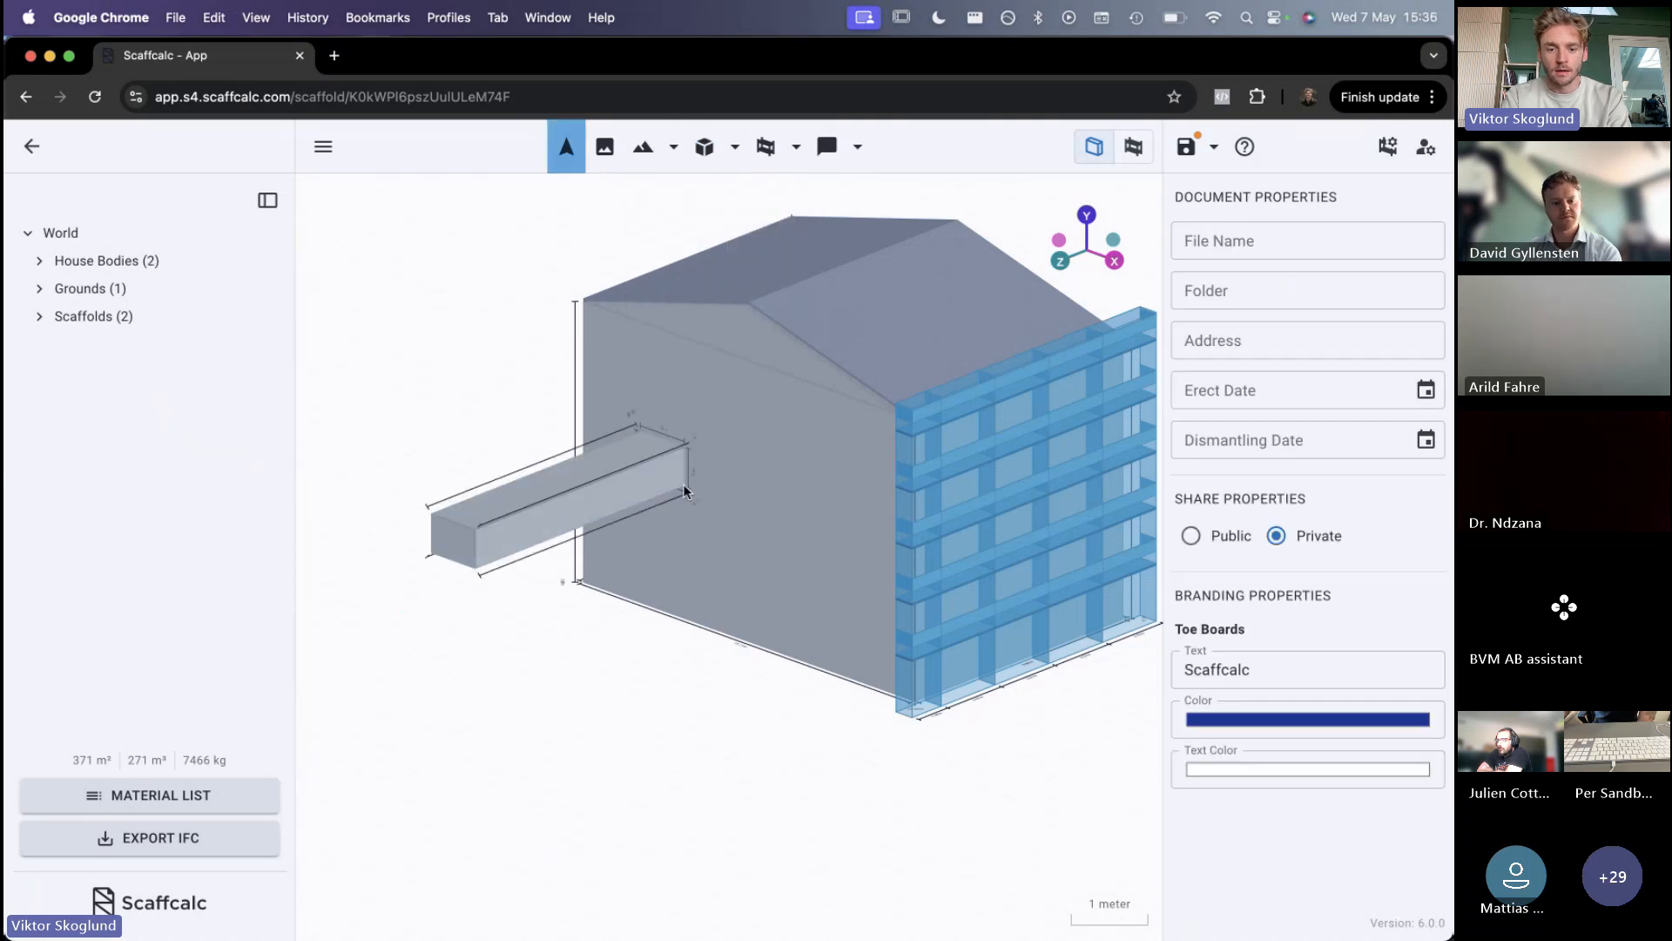
# Set the height of the box protruding from the gable wall to 1 m and deselect it
pyautogui.click(611, 479)
pyautogui.click(1209, 301)
pyautogui.doubleClick(1209, 300)
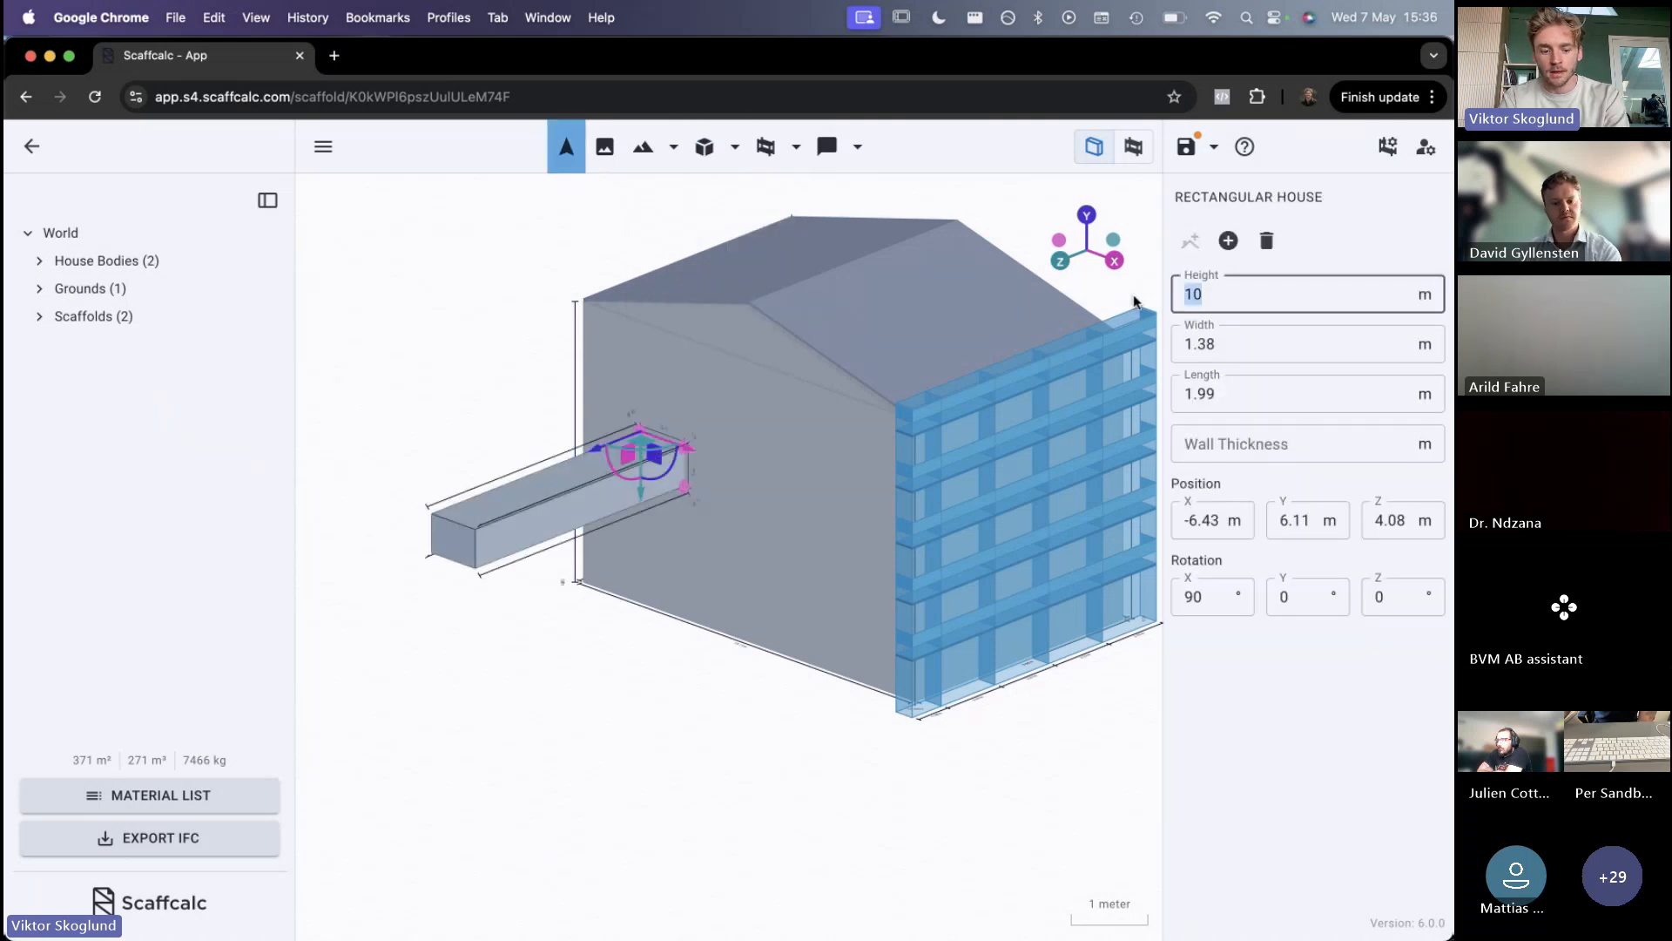
pyautogui.write('1')
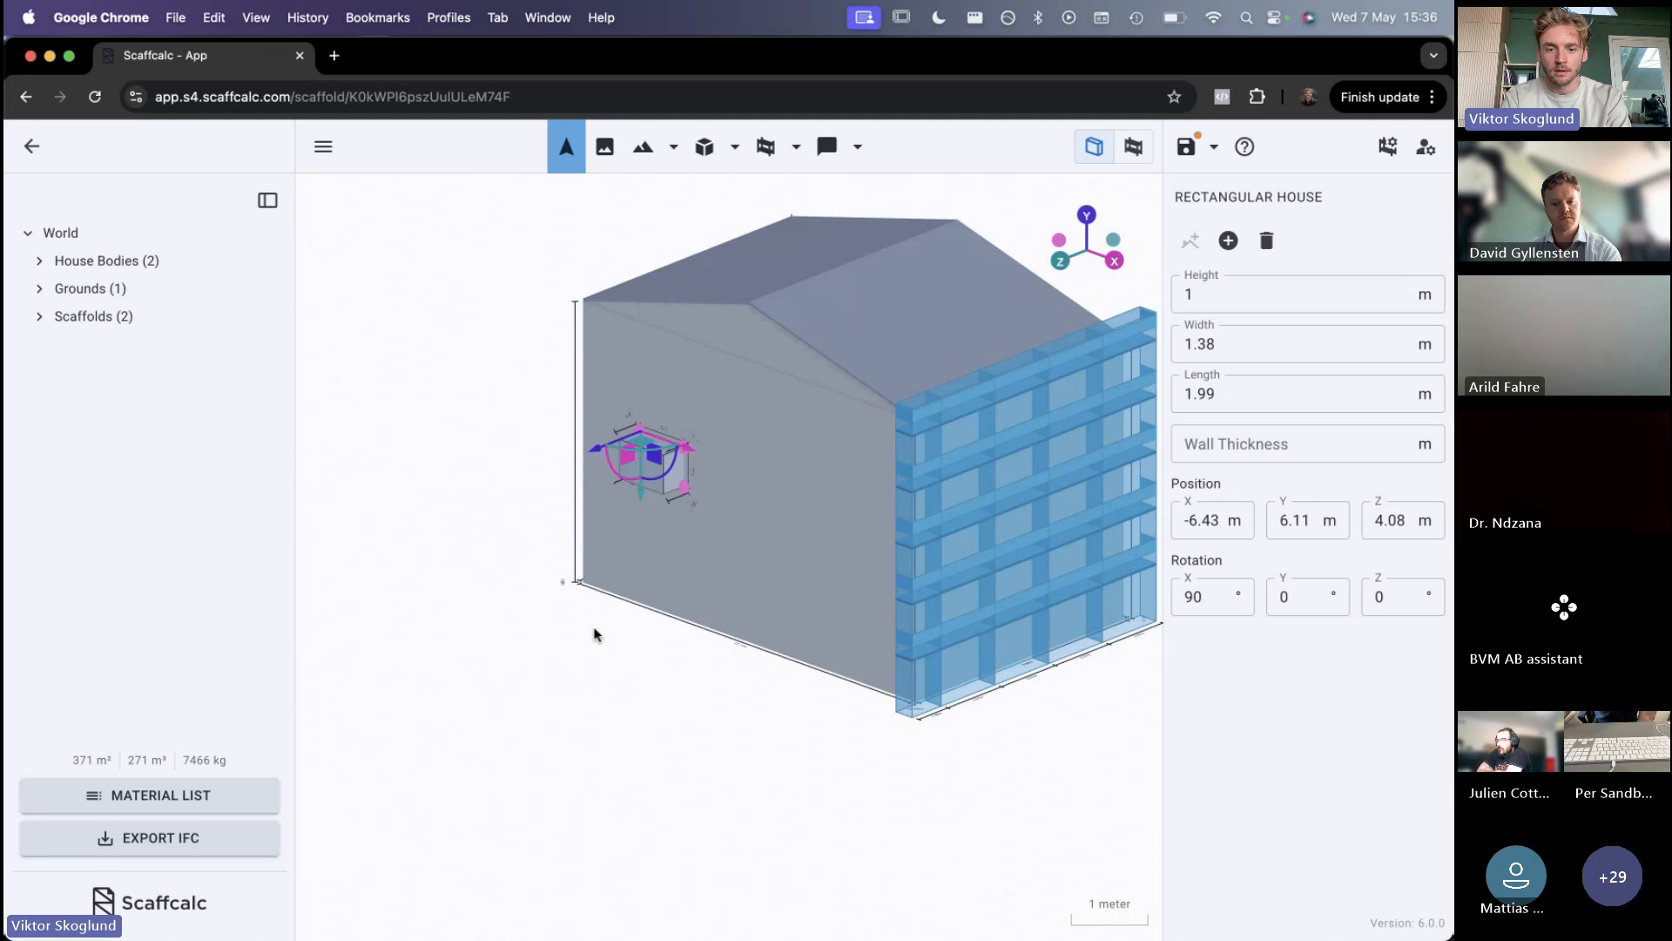
pyautogui.click(511, 650)
# Try a row of three 2.57 m bays along the gable wall past the protruding box, view its detailed components, and undo it
pyautogui.moveTo(511, 650); pyautogui.dragTo(632, 413)
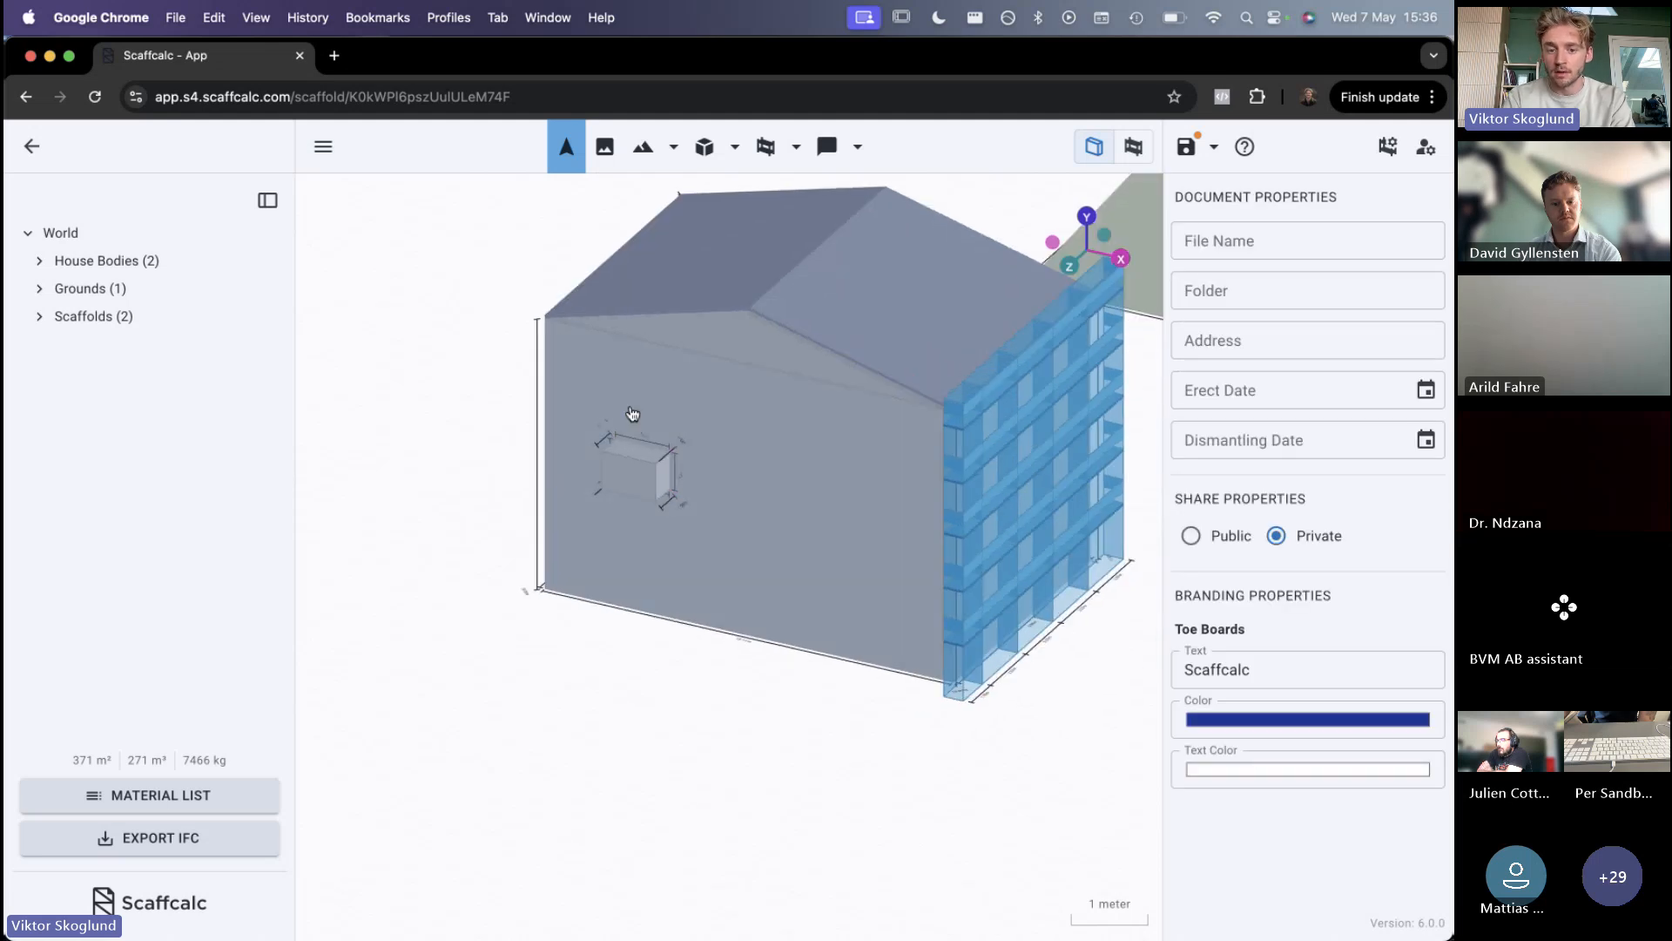
pyautogui.scroll(10, 627, 501)
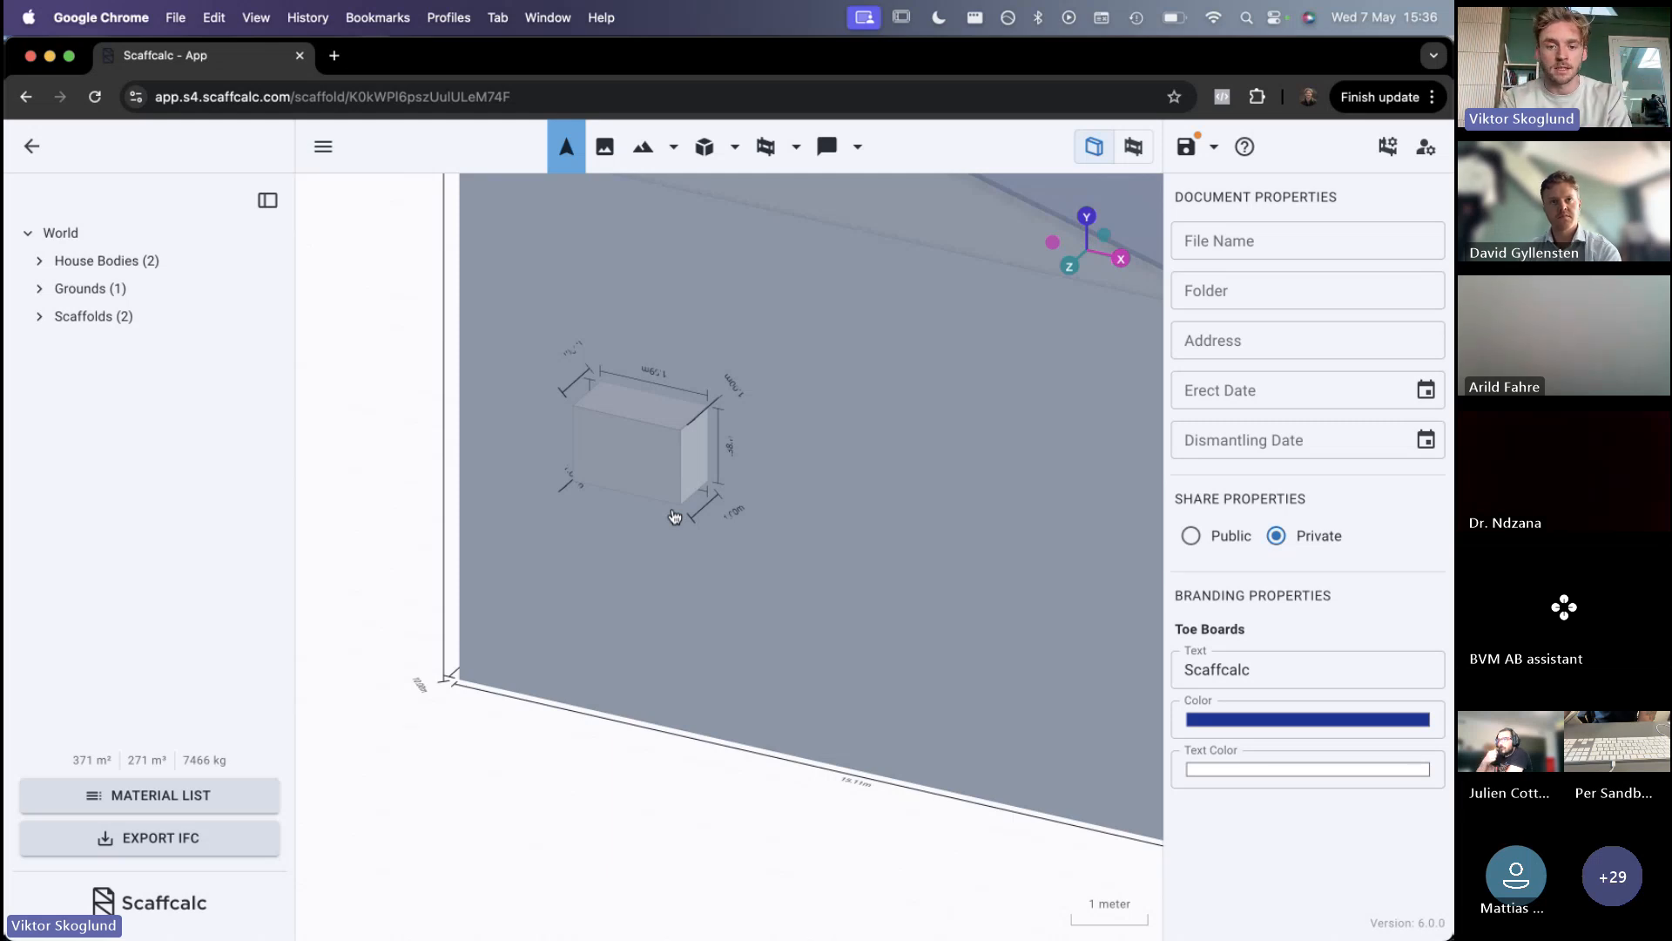
pyautogui.click(766, 146)
pyautogui.click(801, 638)
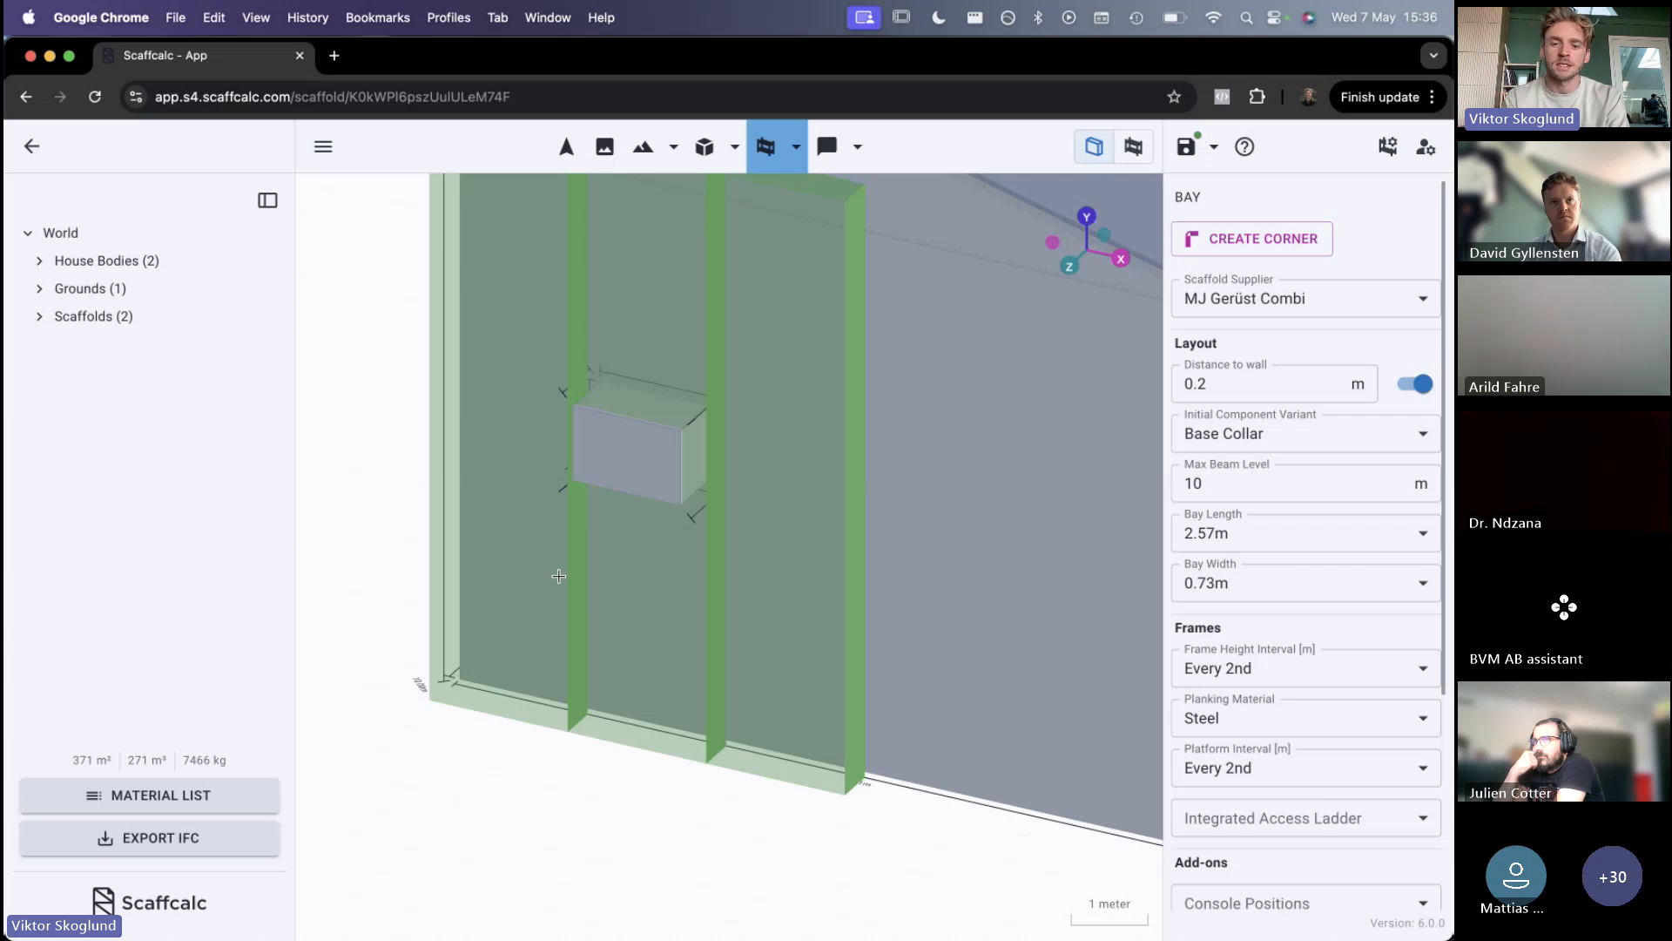
pyautogui.click(559, 575)
pyautogui.press('Escape')
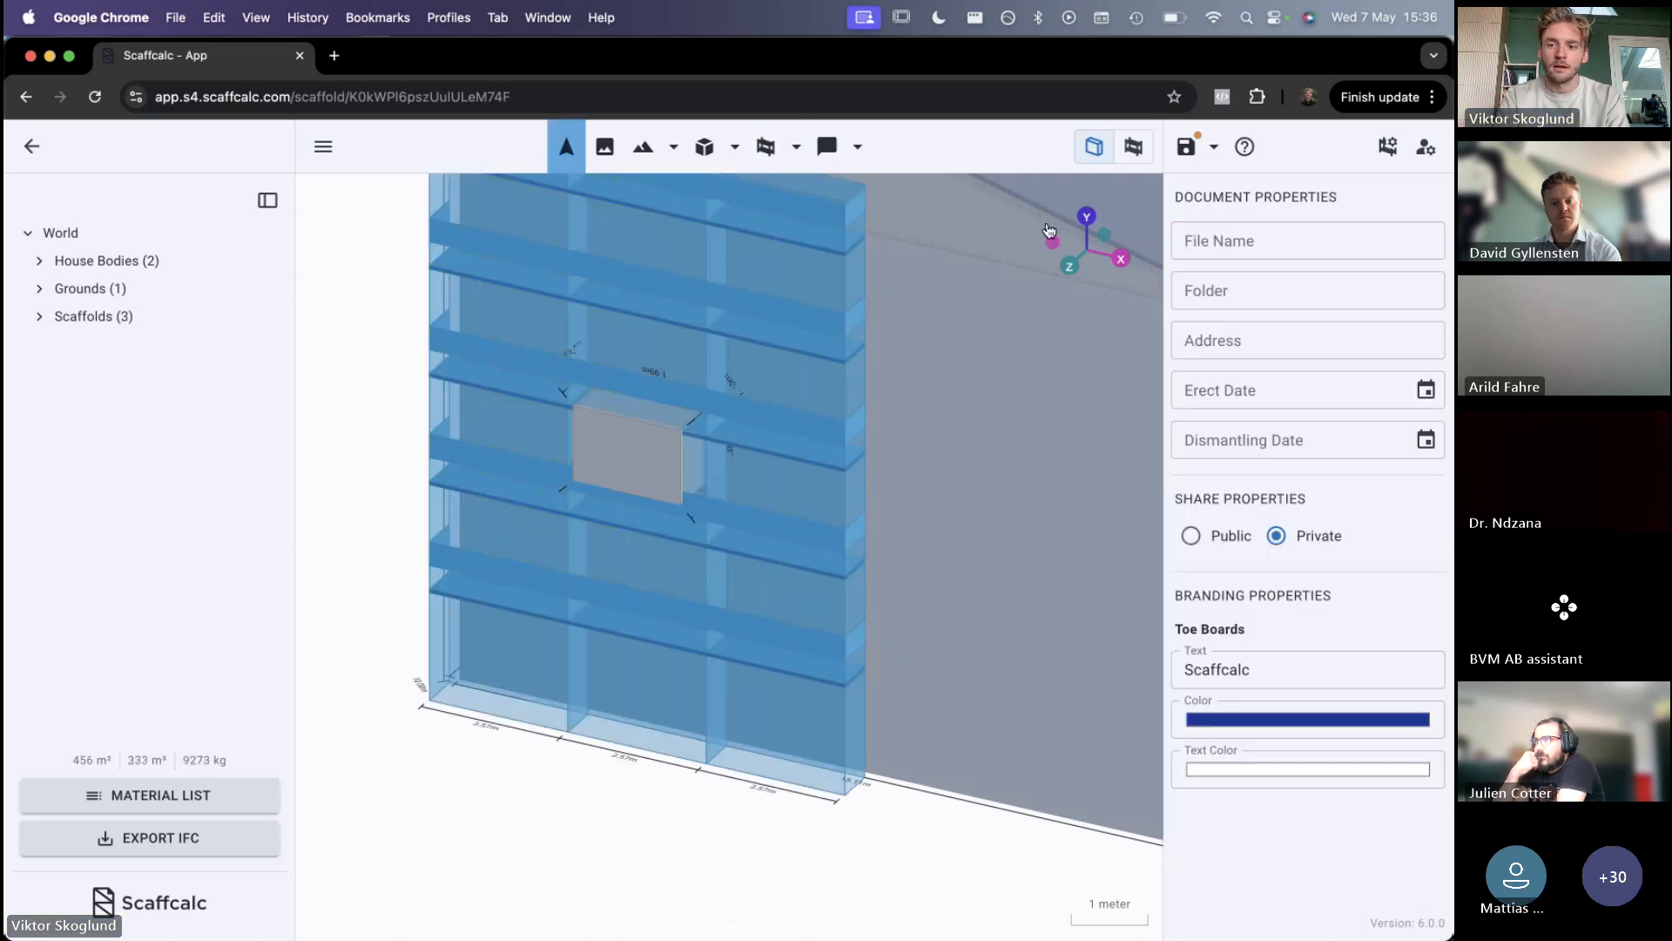
pyautogui.click(1135, 159)
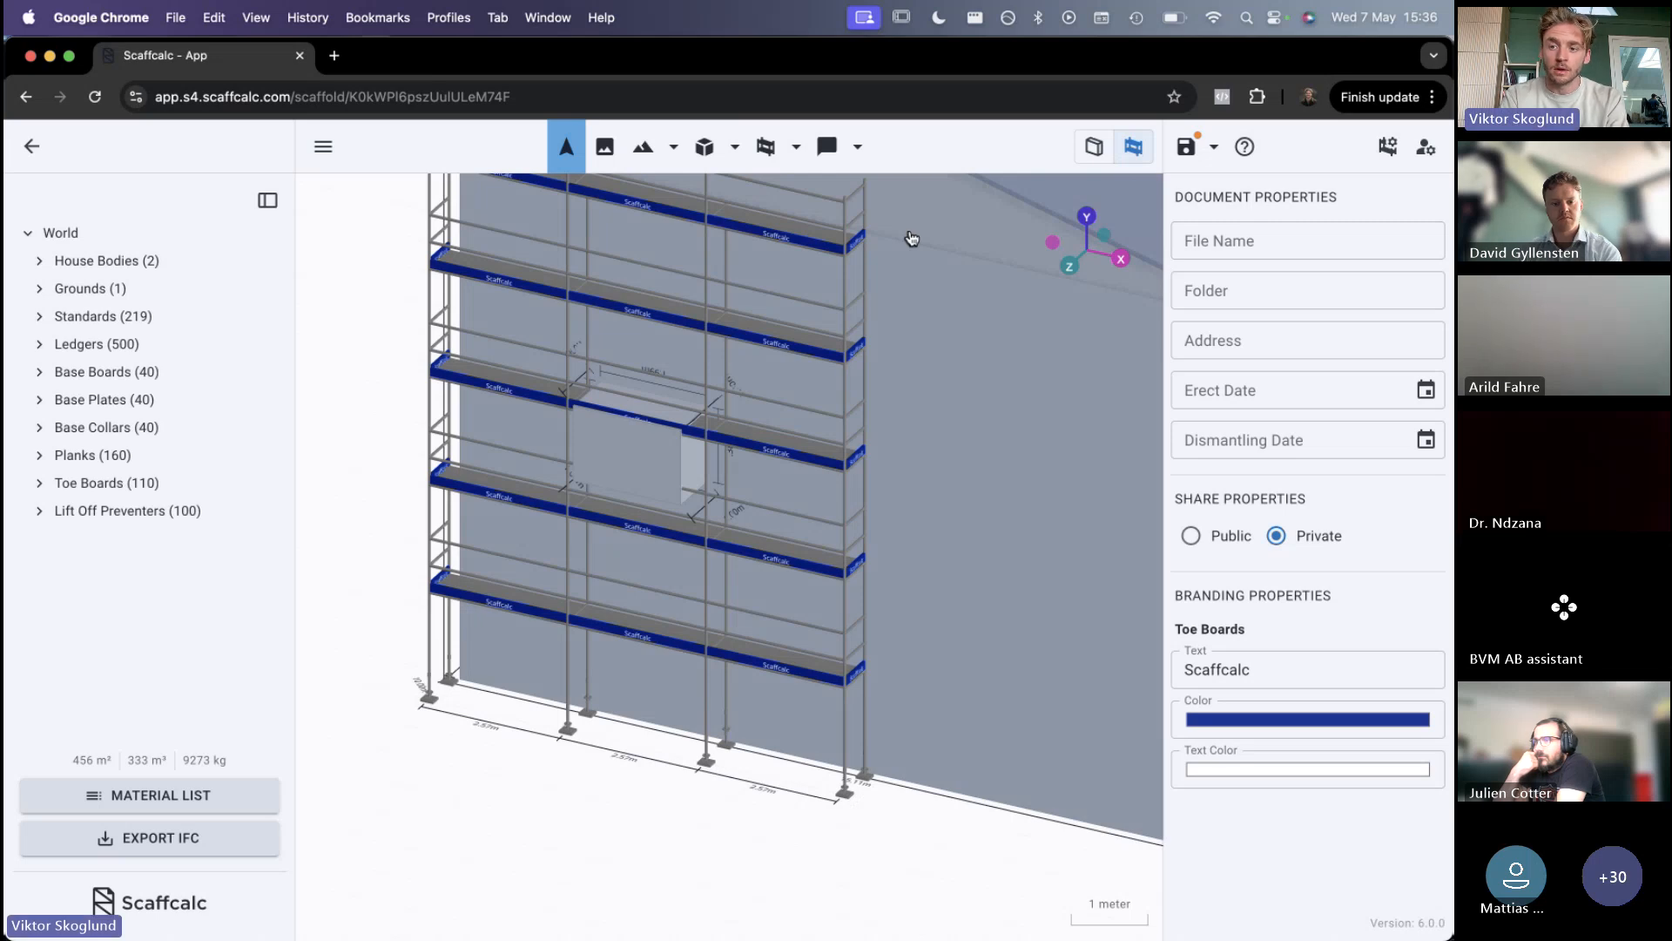
pyautogui.click(1088, 162)
pyautogui.press('super+z')
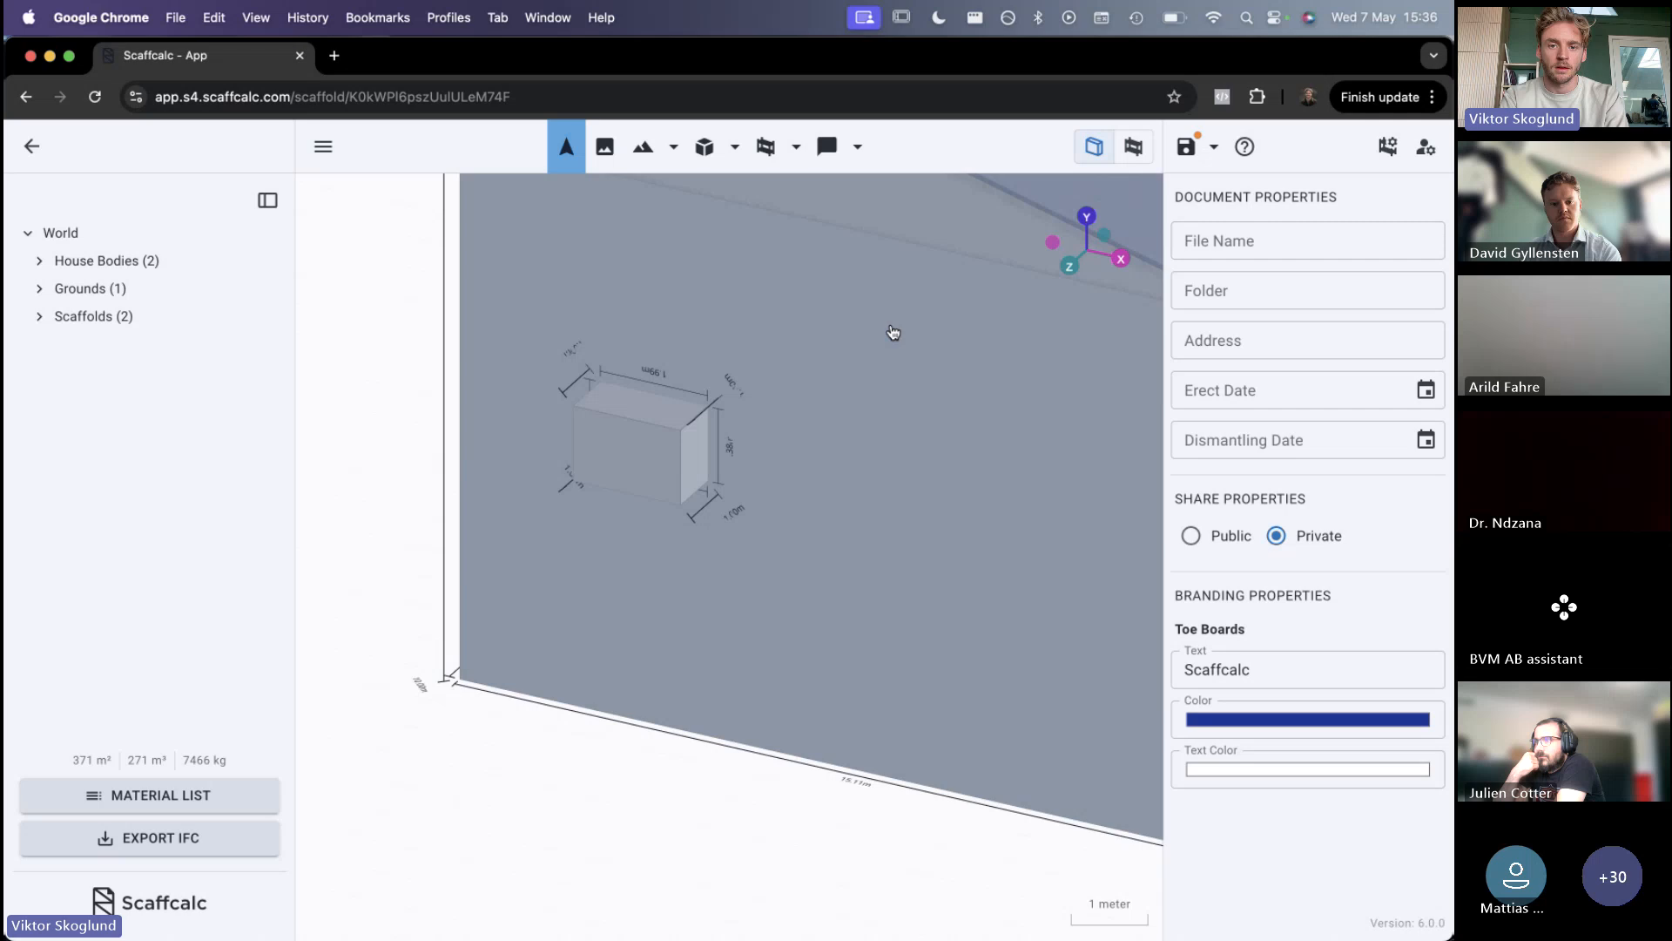
# Place a row of two 2.57 m bays on the gable wall, one standing on the protruding box, and show their detailed components
pyautogui.click(767, 163)
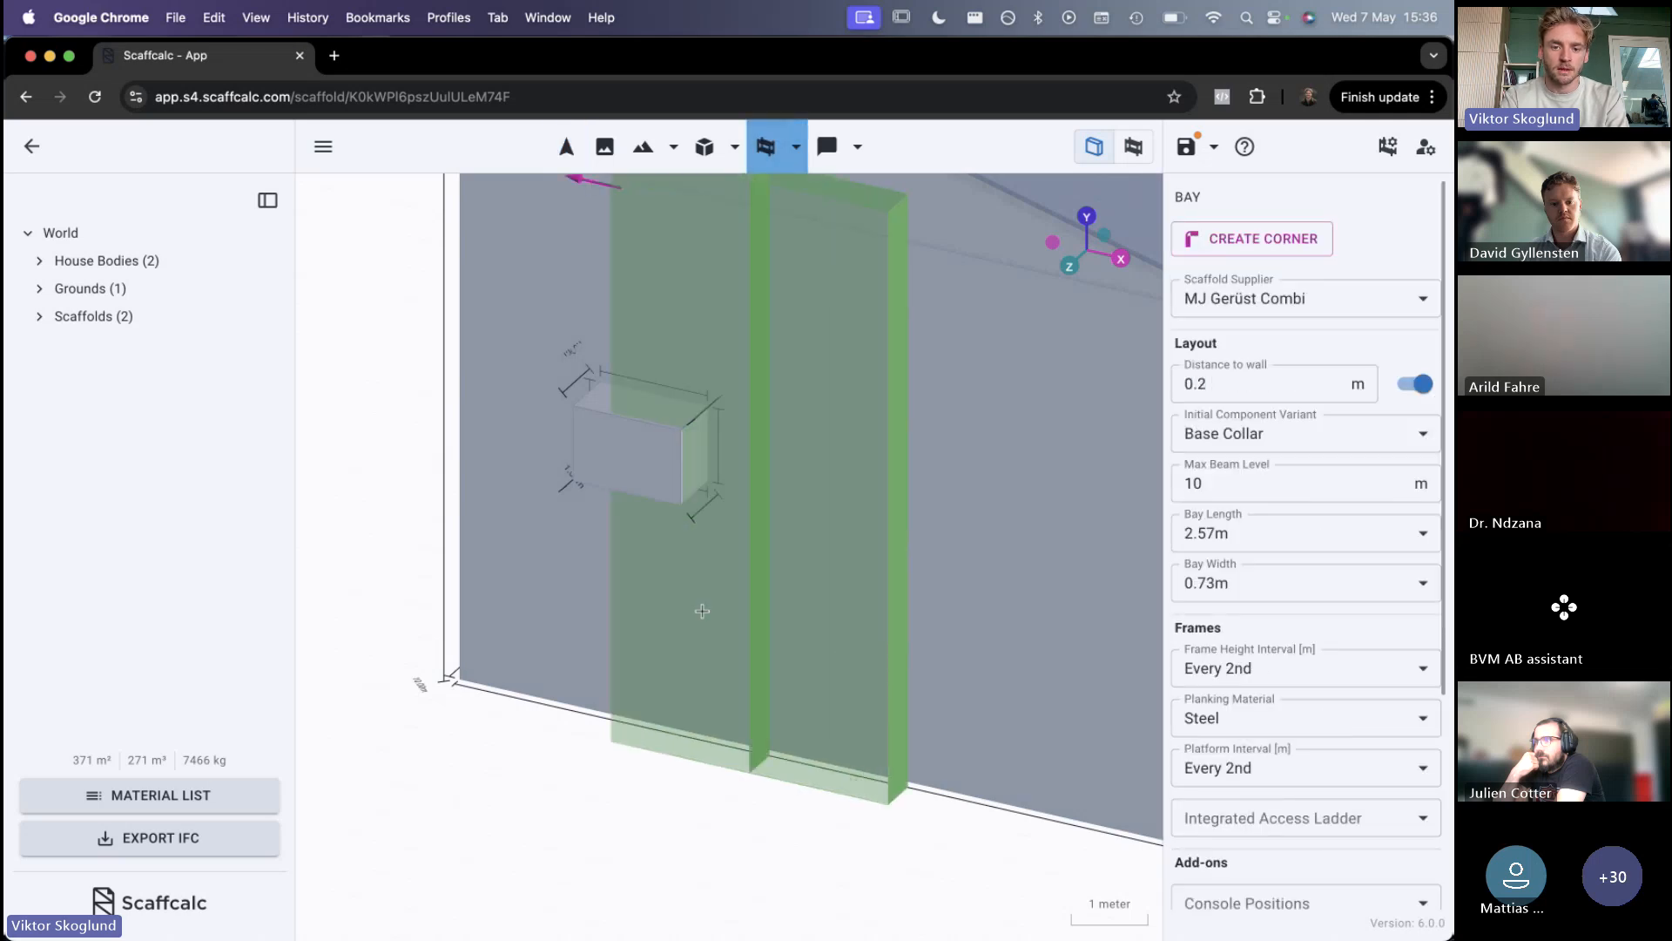
pyautogui.click(702, 611)
pyautogui.press('Escape')
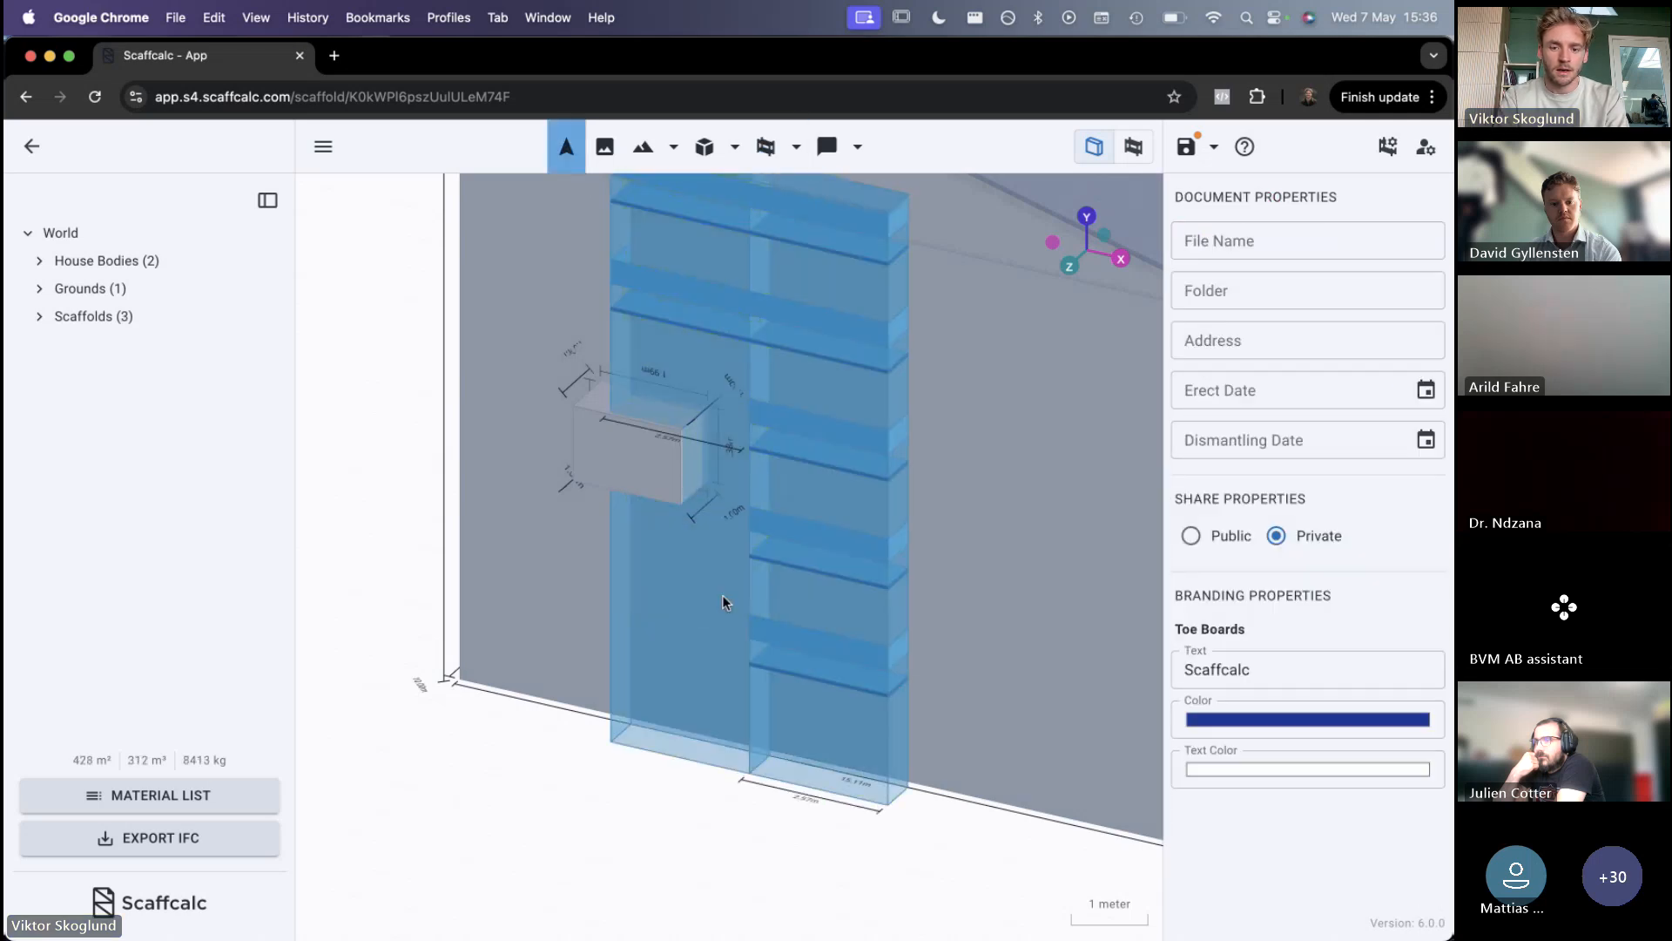
pyautogui.click(1133, 148)
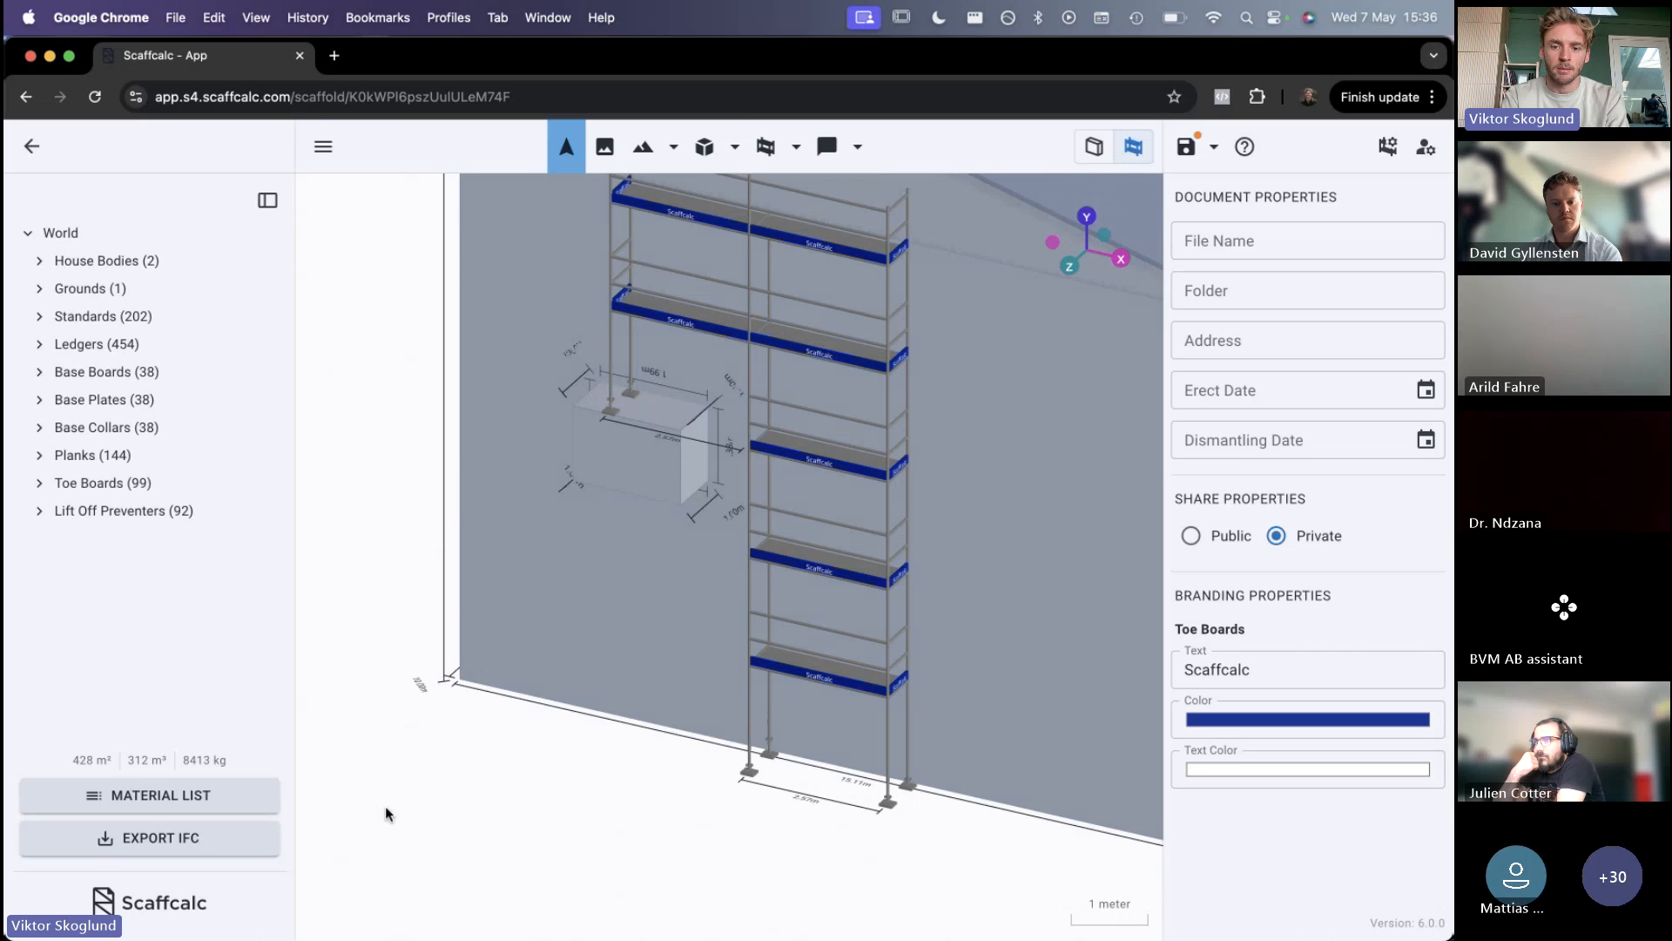
# Examine how the gable wall scaffold rests on the protruding box and the ground, viewing the house from several sides
pyautogui.moveTo(385, 807); pyautogui.dragTo(385, 812)
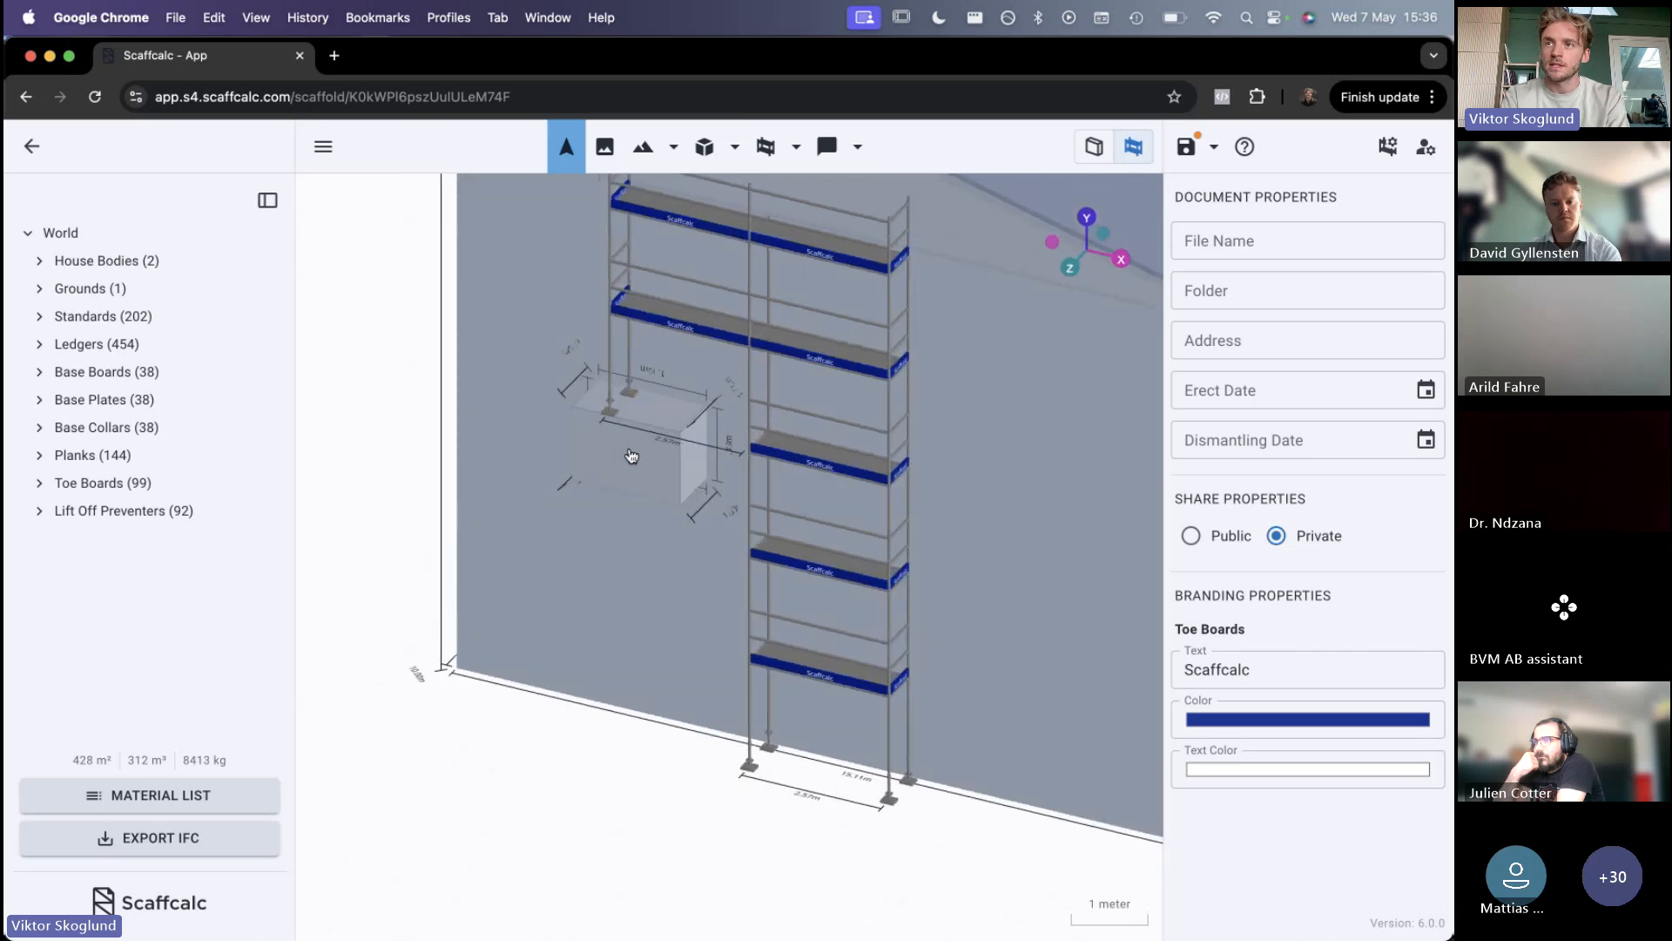
pyautogui.scroll(-1, 632, 456)
pyautogui.moveTo(631, 457); pyautogui.dragTo(507, 452)
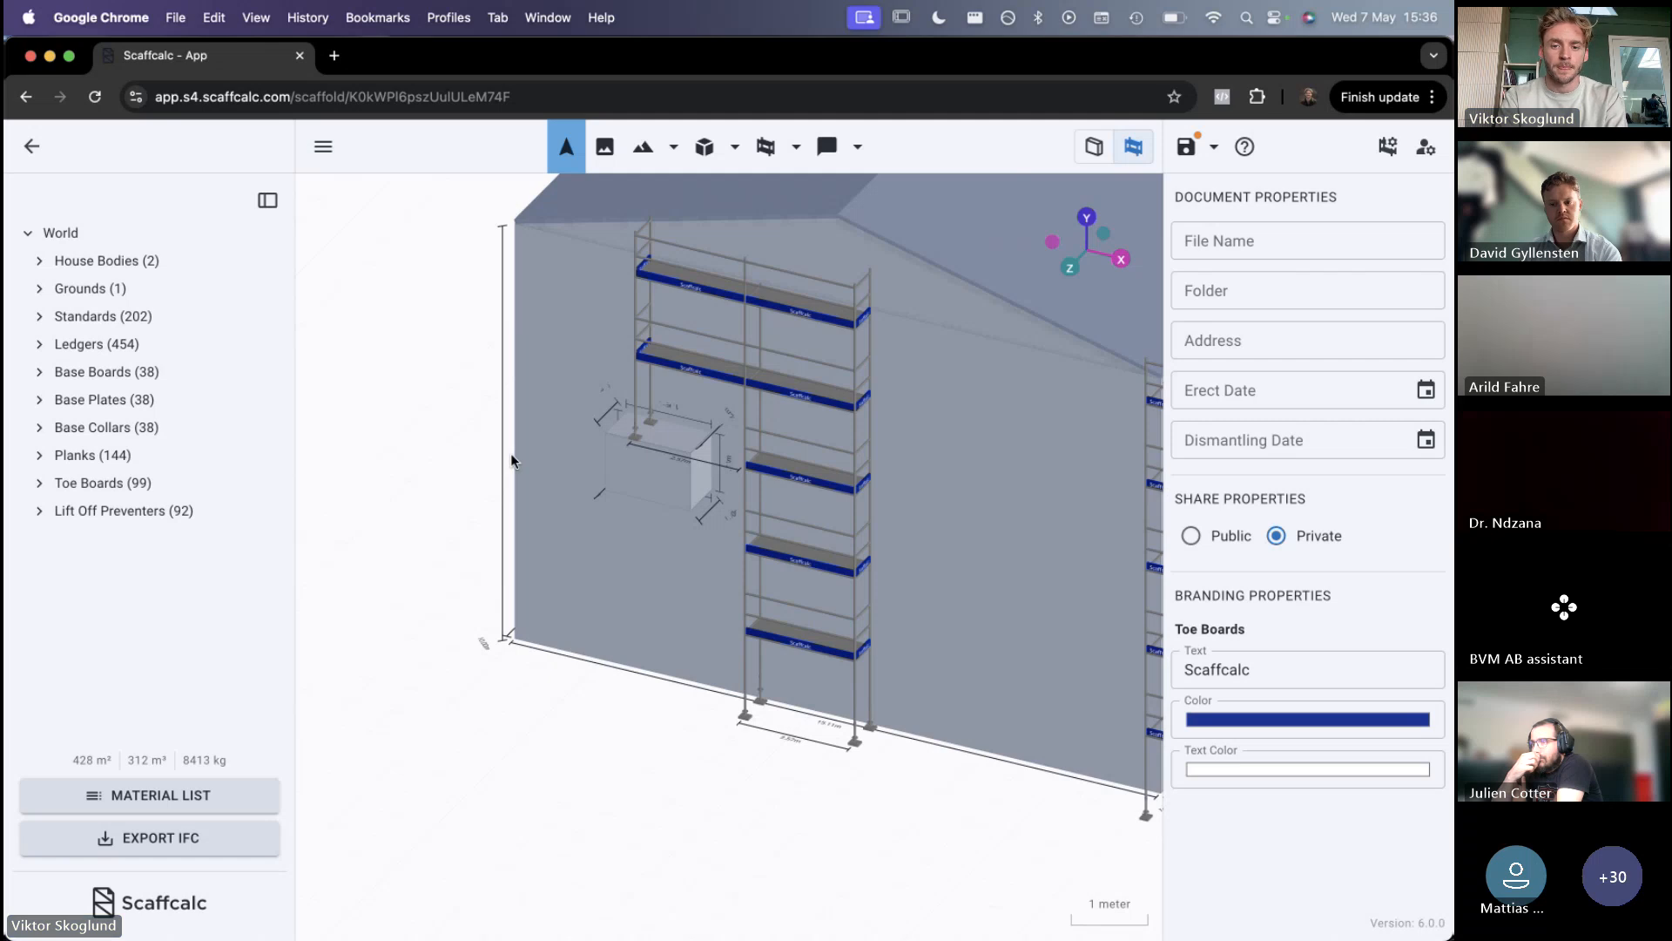
pyautogui.scroll(-5, 509, 456)
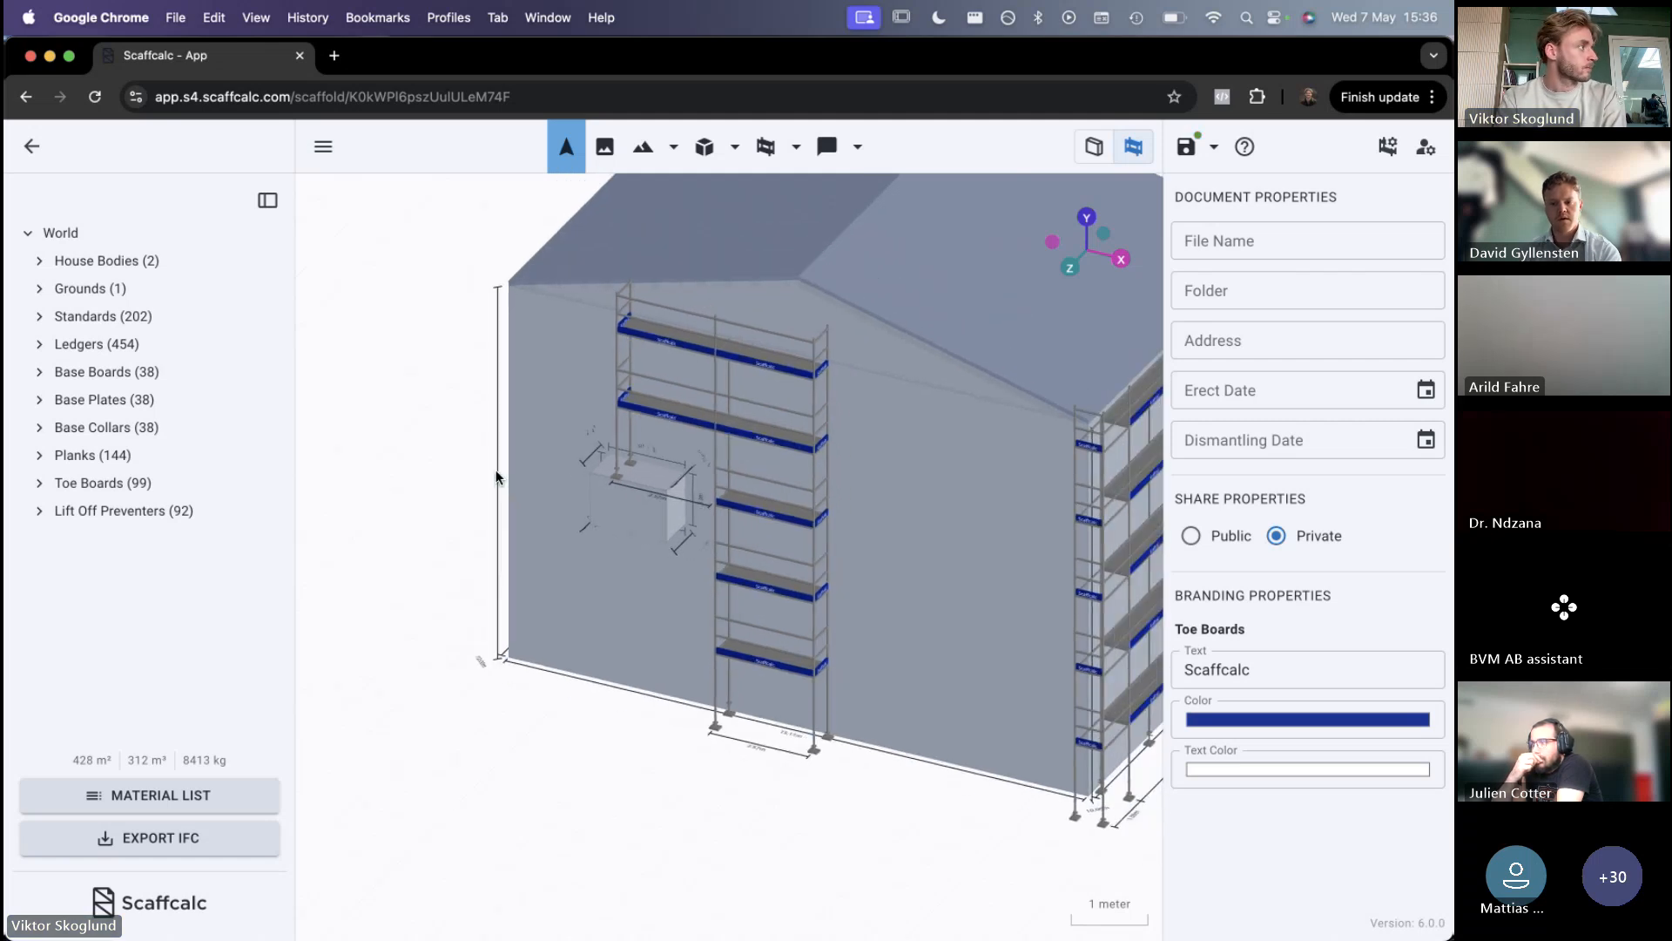
pyautogui.moveTo(495, 469); pyautogui.dragTo(613, 465)
pyautogui.moveTo(613, 465); pyautogui.dragTo(680, 465, button='right')
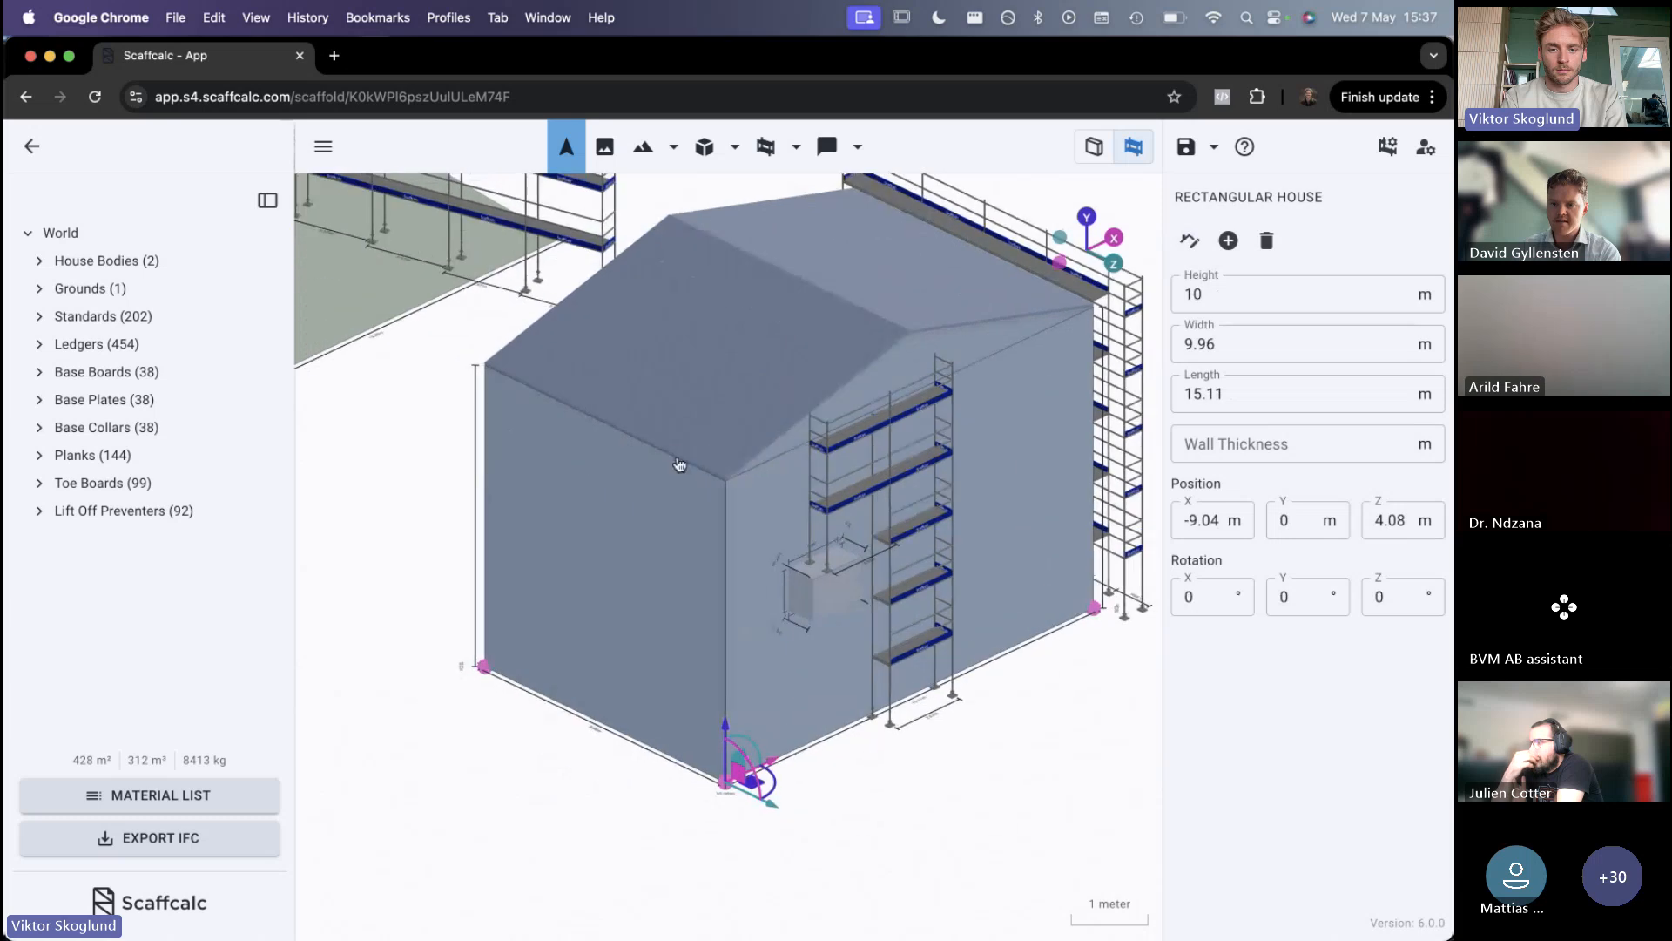
pyautogui.scroll(-5, 680, 463)
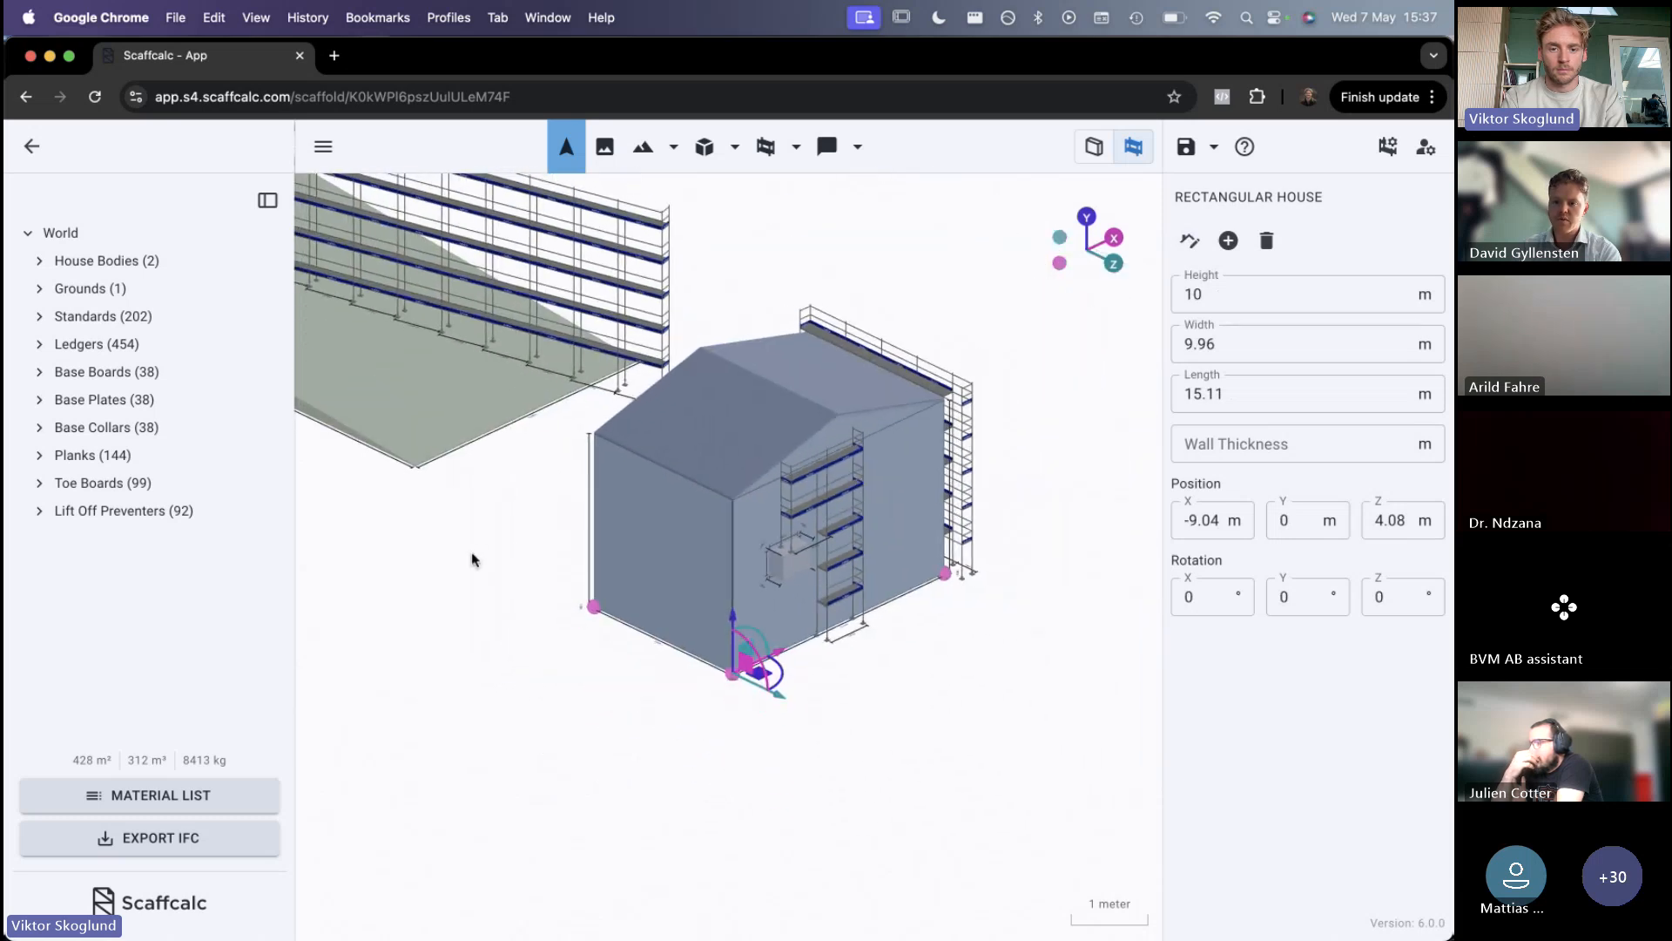
pyautogui.moveTo(472, 551); pyautogui.dragTo(486, 557, button='right')
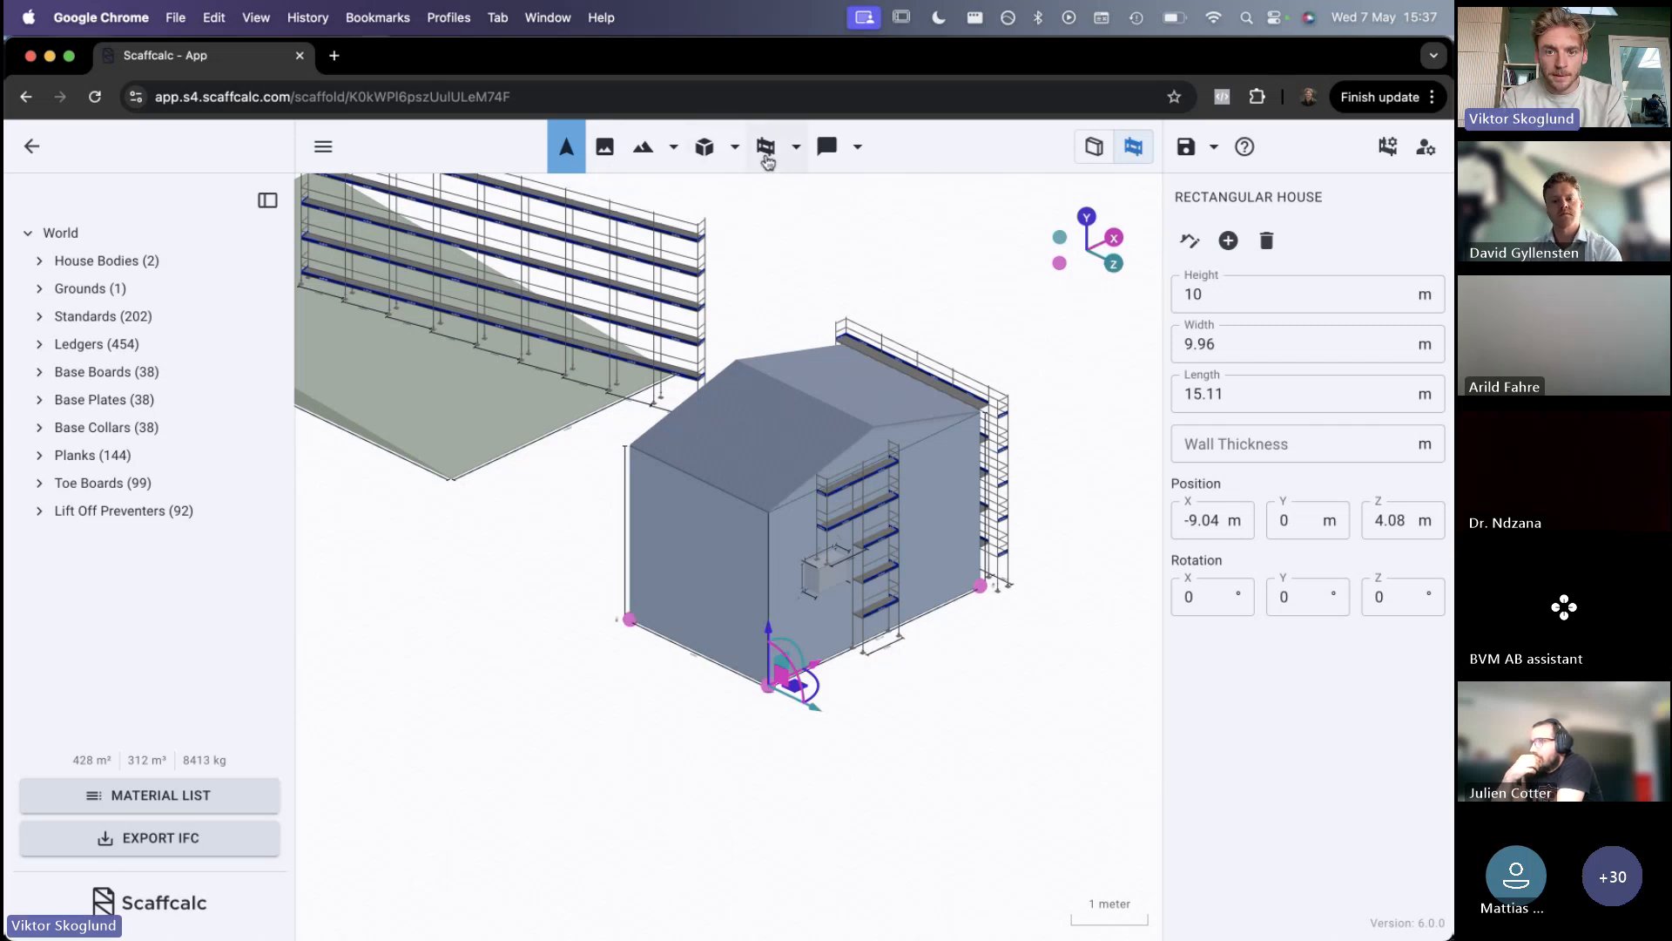
# Place one 2.57 m long, 0.42 m wide bay on the house's bare side wall, next to the gable corner
pyautogui.click(768, 155)
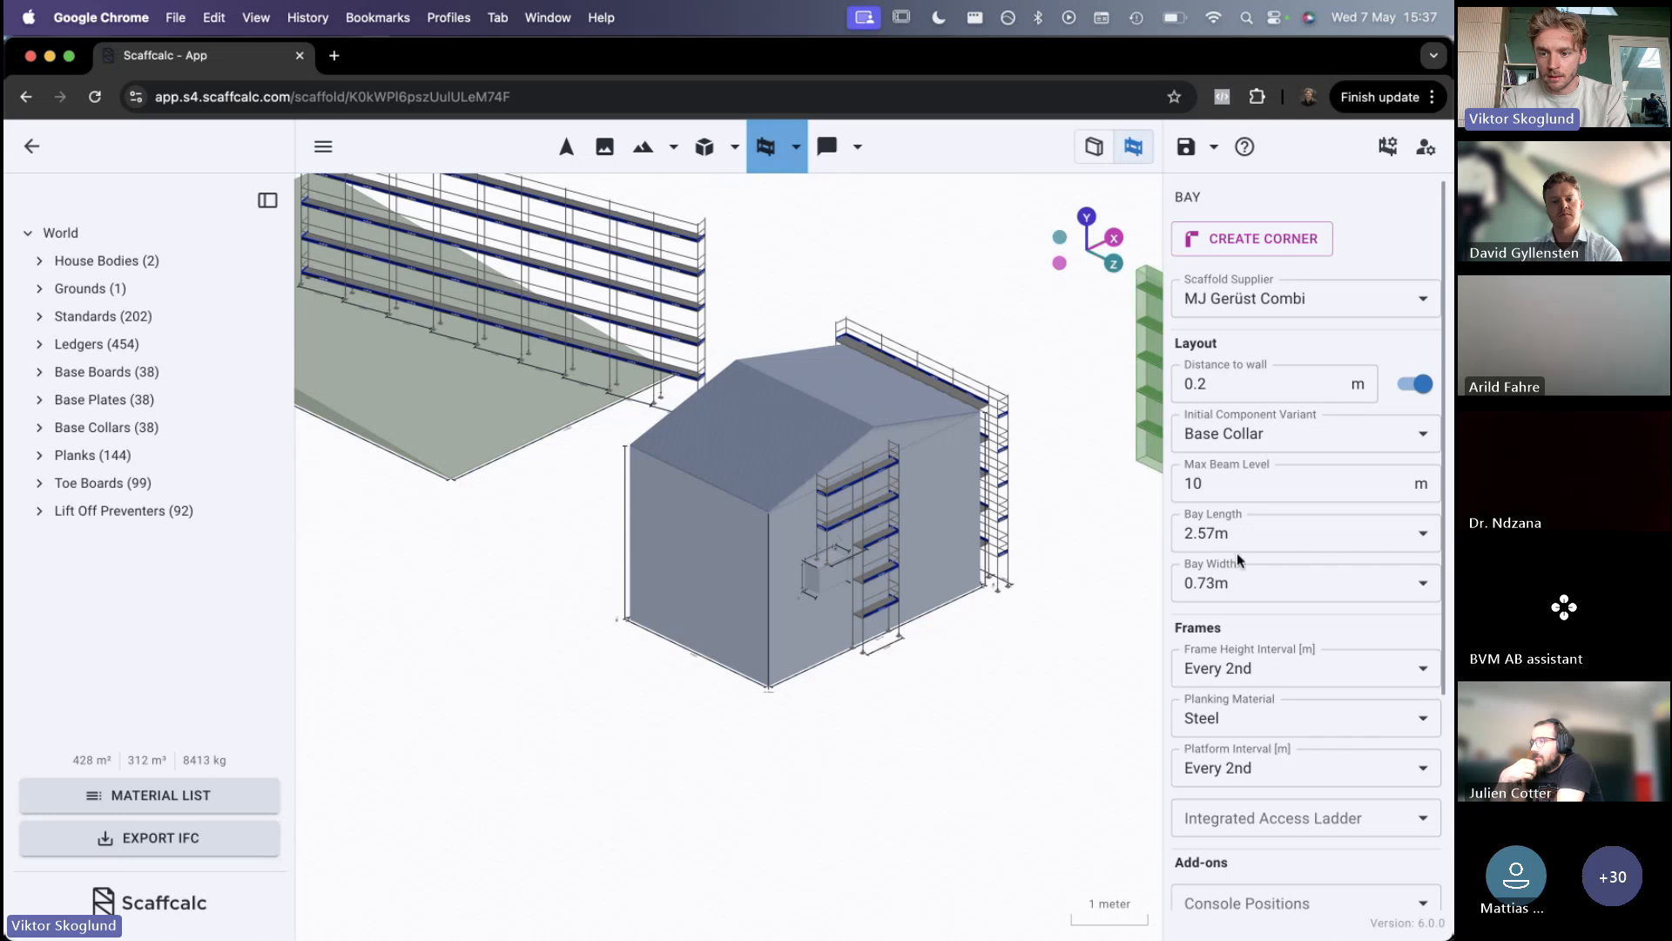
pyautogui.click(1235, 582)
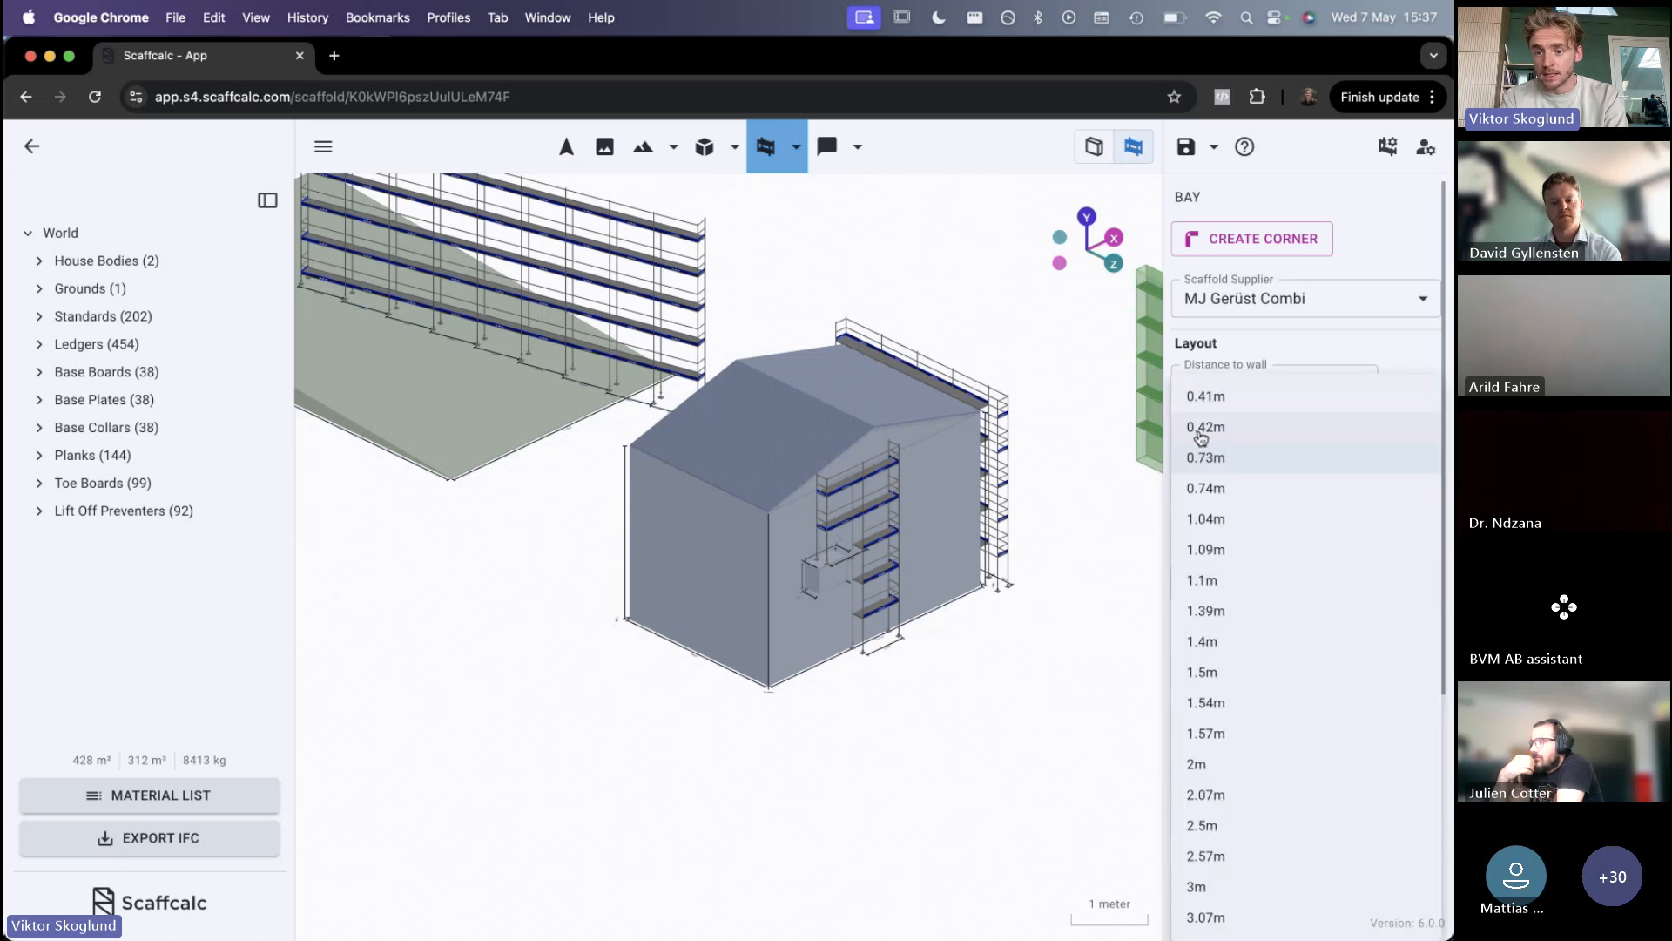
pyautogui.click(1233, 352)
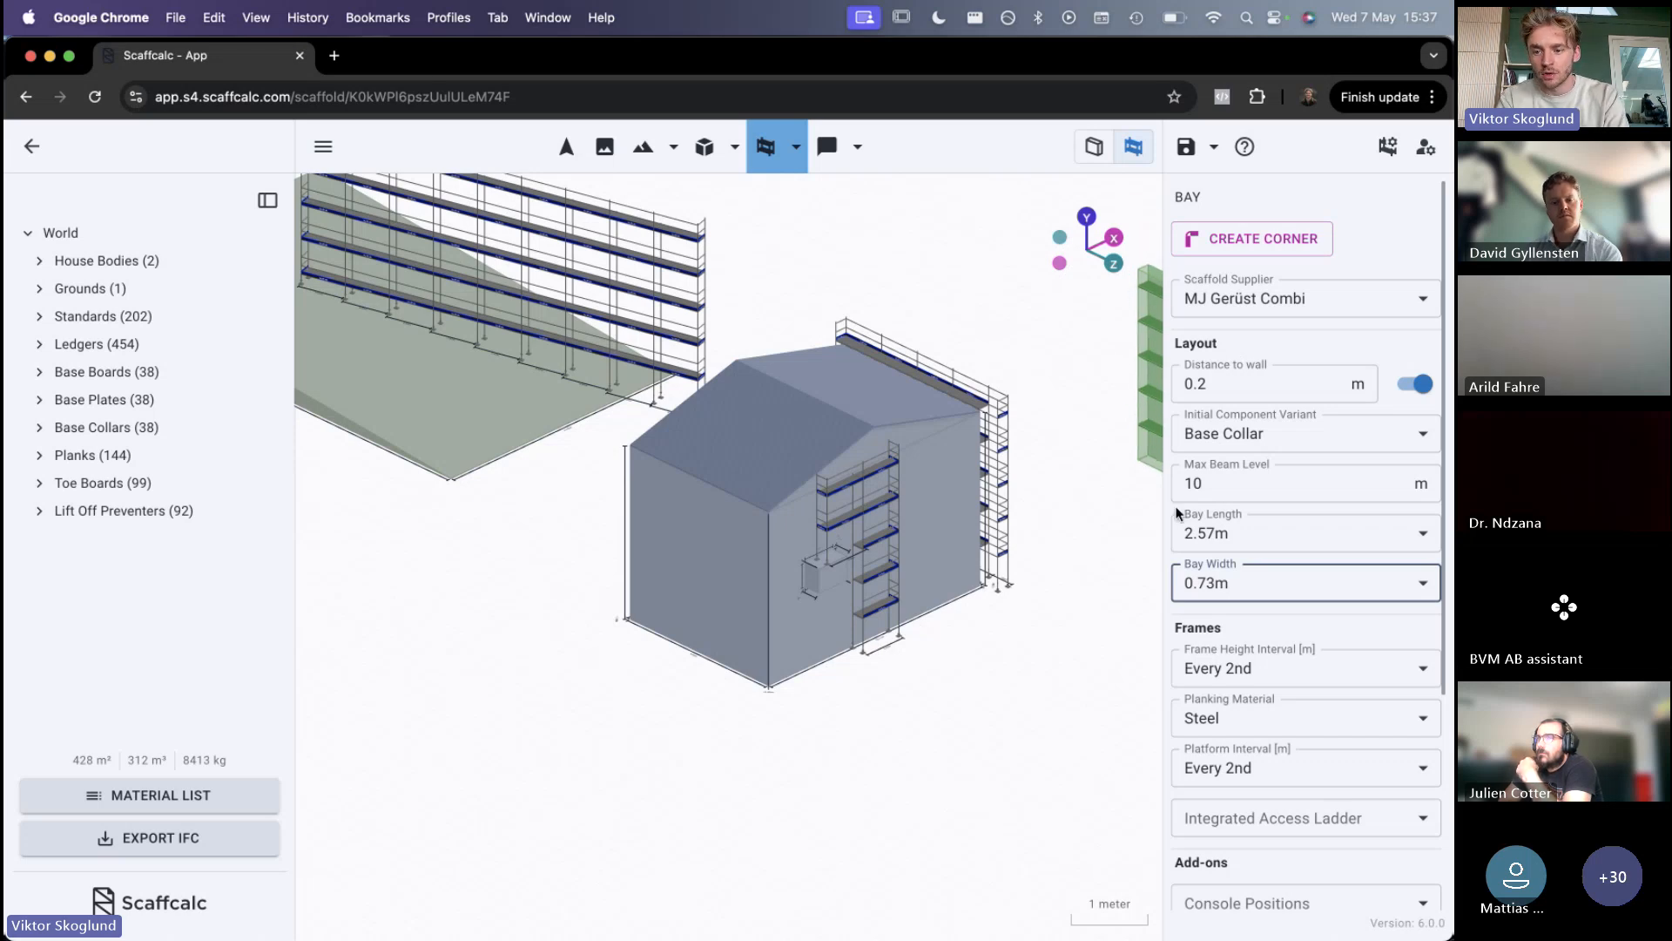
pyautogui.click(1226, 588)
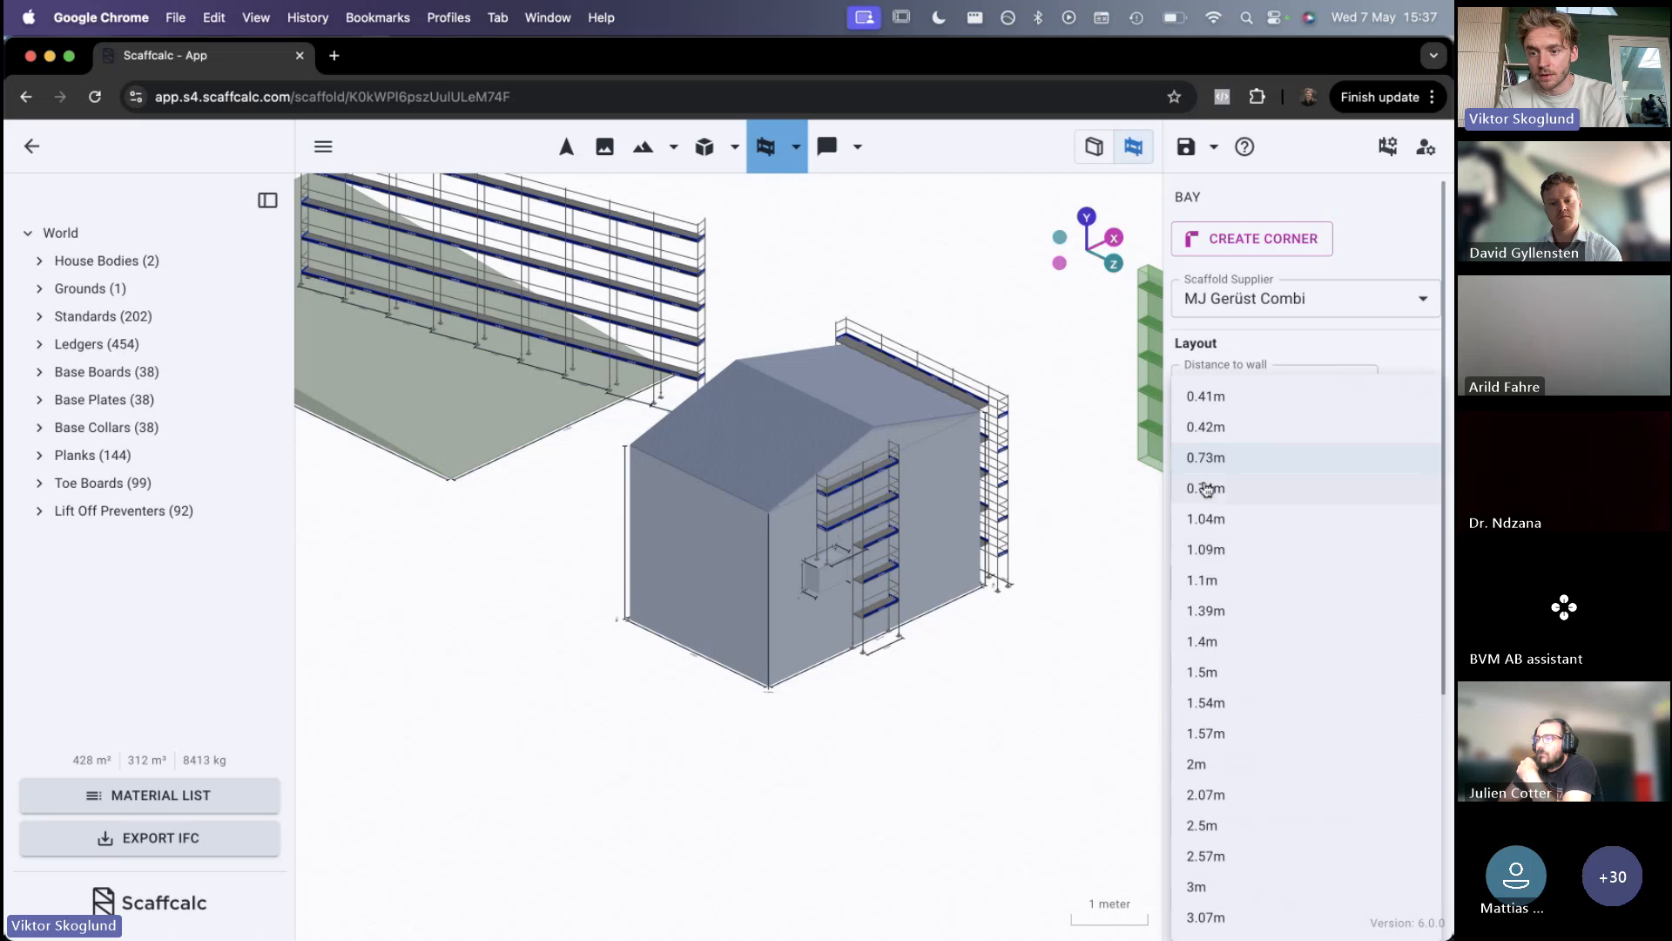
pyautogui.click(1206, 426)
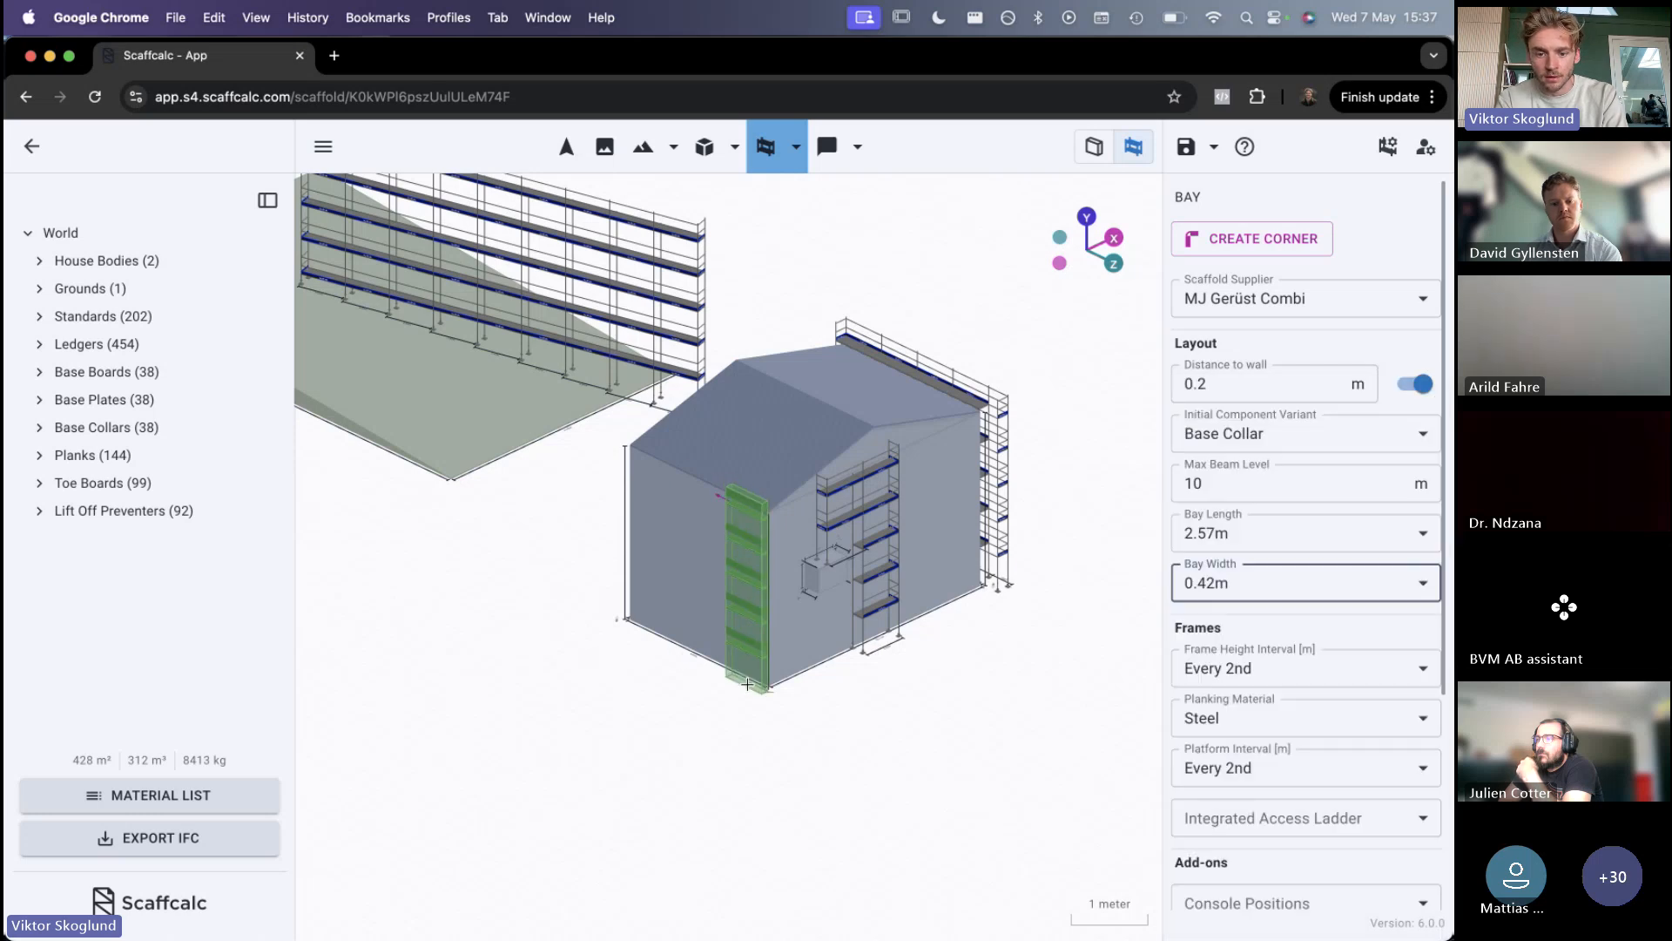
pyautogui.click(745, 680)
# Select both planks on the top platform of the 0.42 m wide bay to inspect how it is decked
pyautogui.scroll(5, 744, 676)
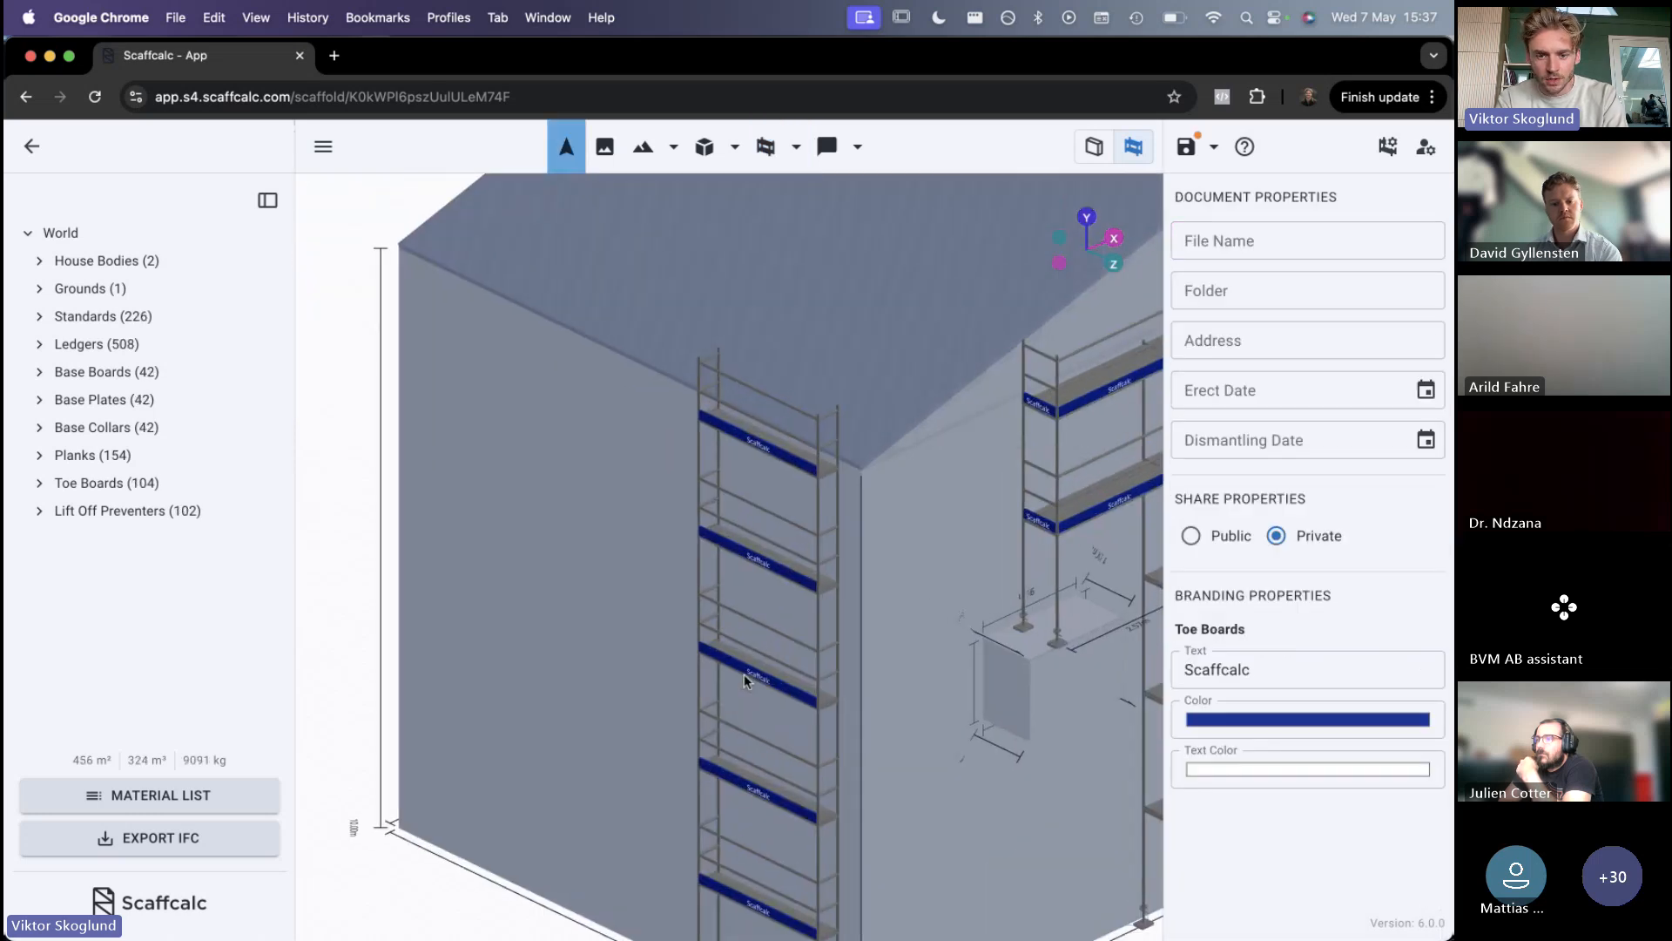
pyautogui.scroll(2, 766, 605)
pyautogui.click(754, 616)
pyautogui.scroll(8, 766, 616)
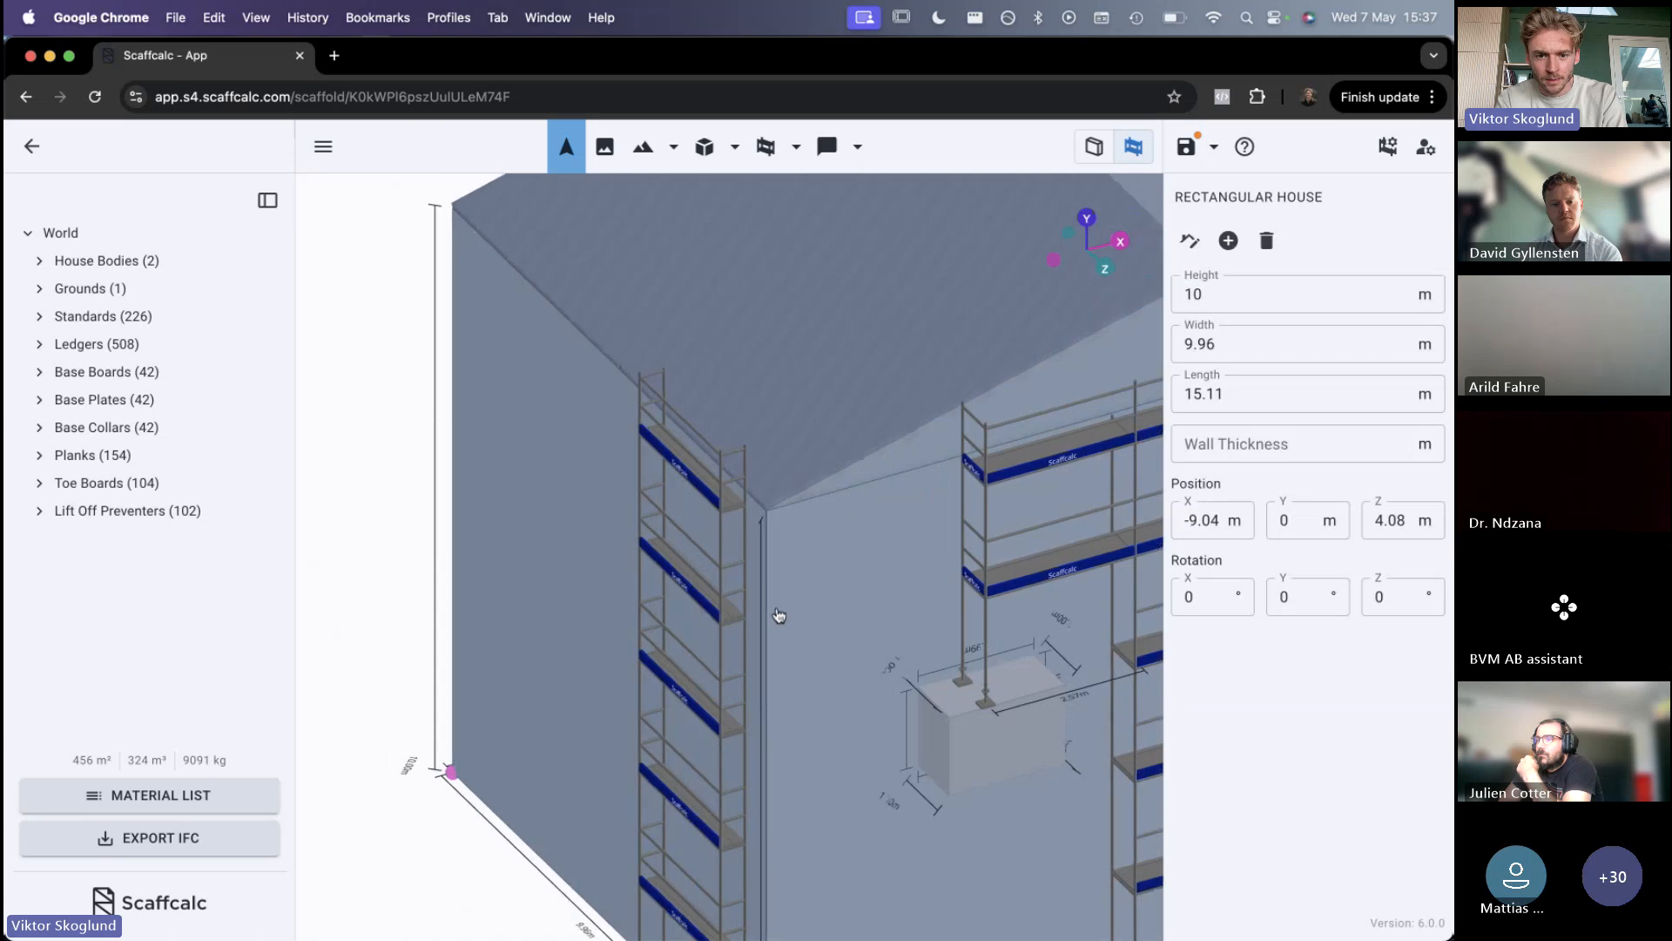
pyautogui.scroll(8, 779, 615)
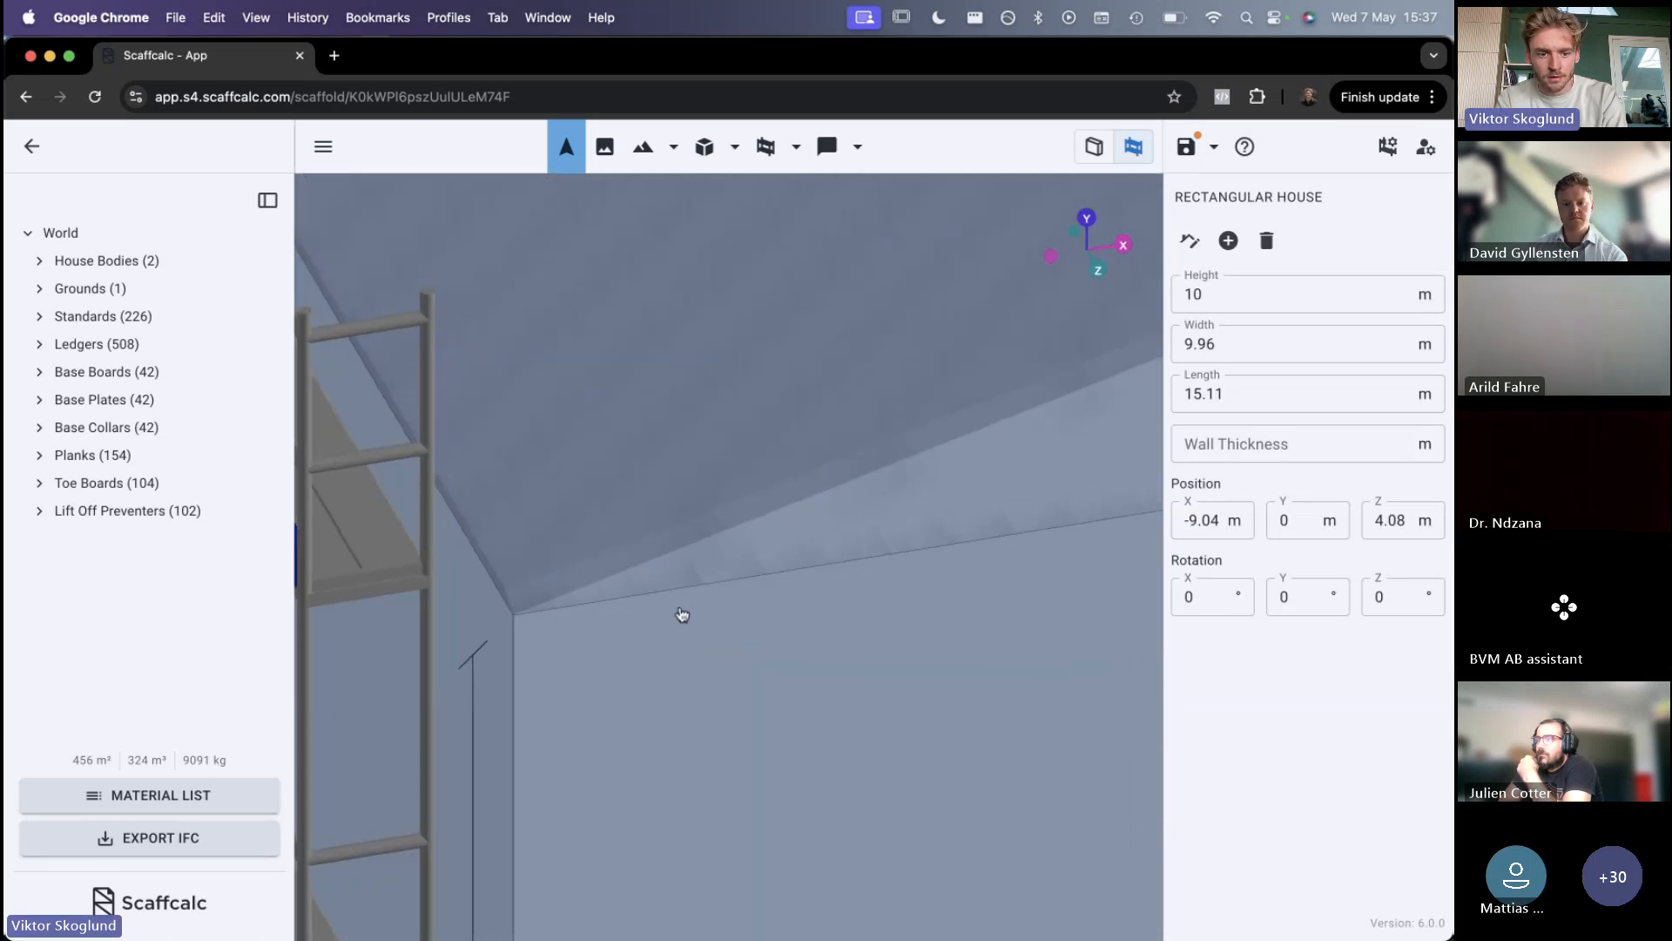
pyautogui.moveTo(601, 588); pyautogui.dragTo(694, 582, button='right')
pyautogui.click(641, 576)
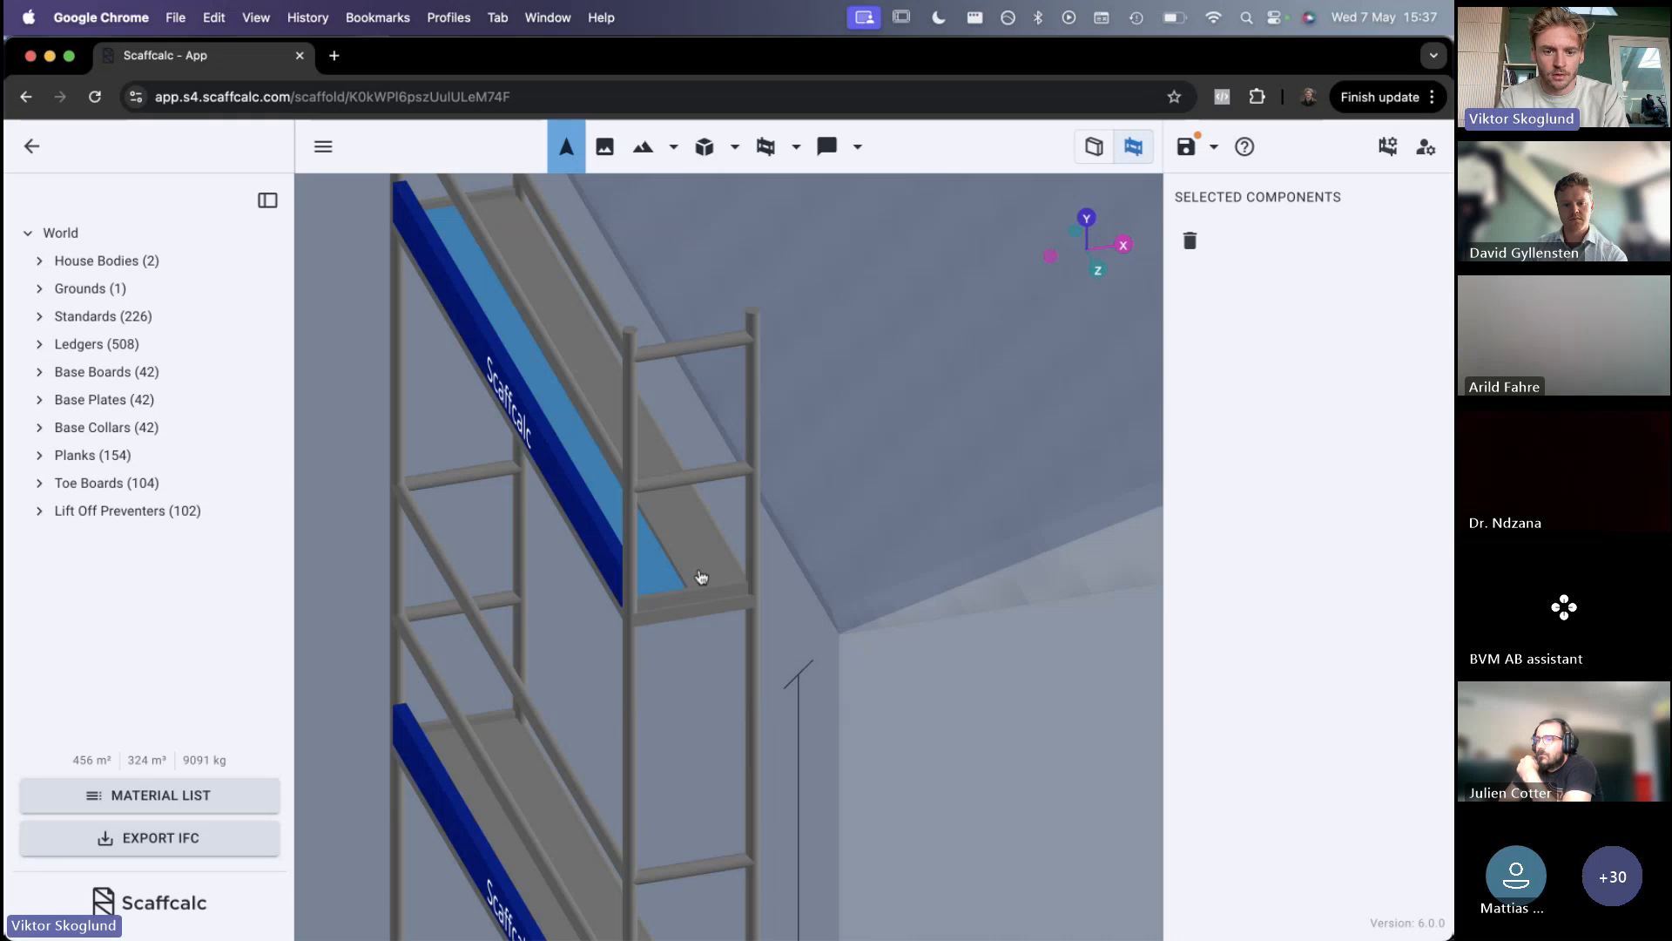
pyautogui.keyDown('shift'); pyautogui.click(701, 575); pyautogui.keyUp('shift')
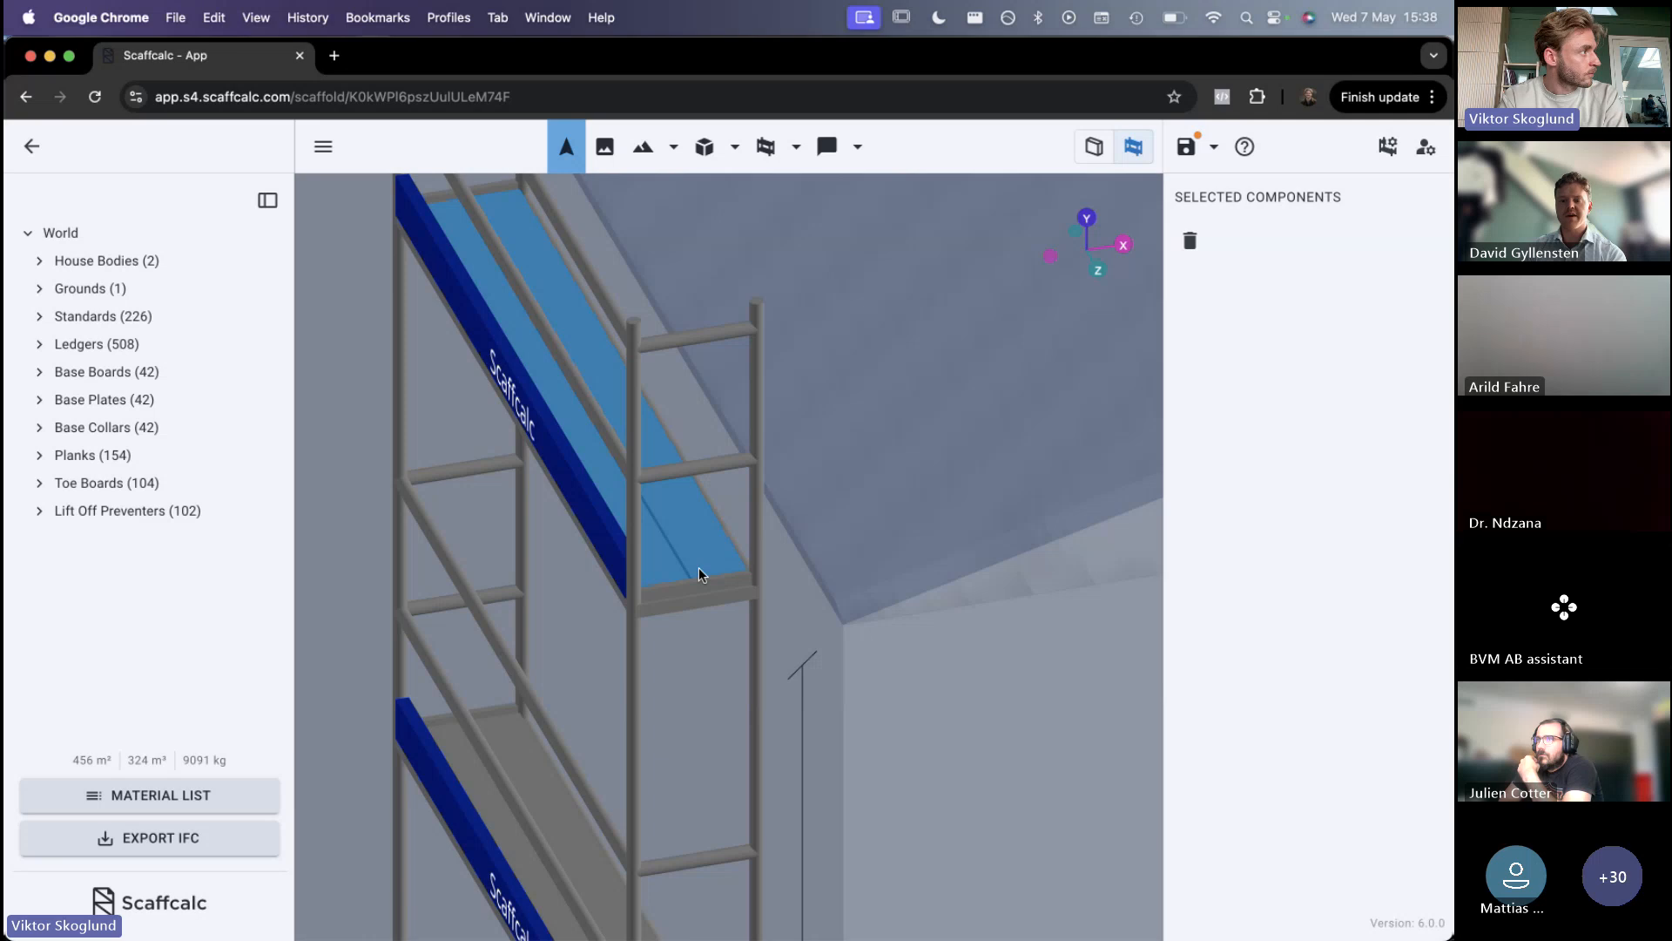
# View the scaffolded house and the scaffold on the sloped ground together from the opposite side
pyautogui.scroll(-4, 700, 575)
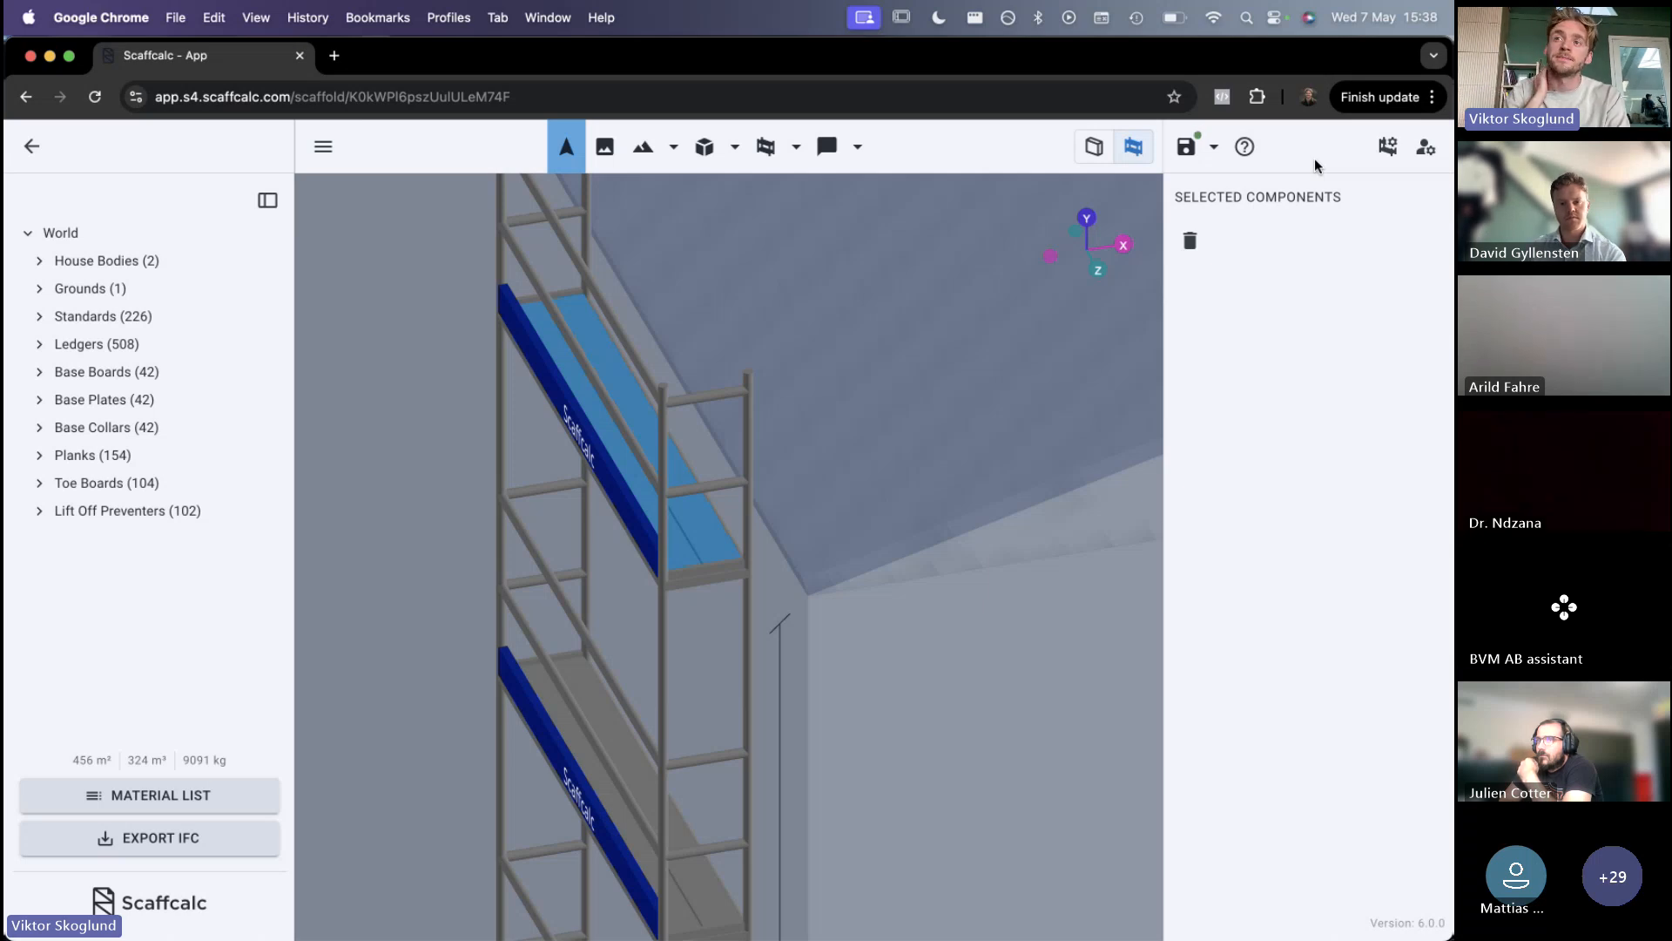
pyautogui.scroll(-5, 1124, 549)
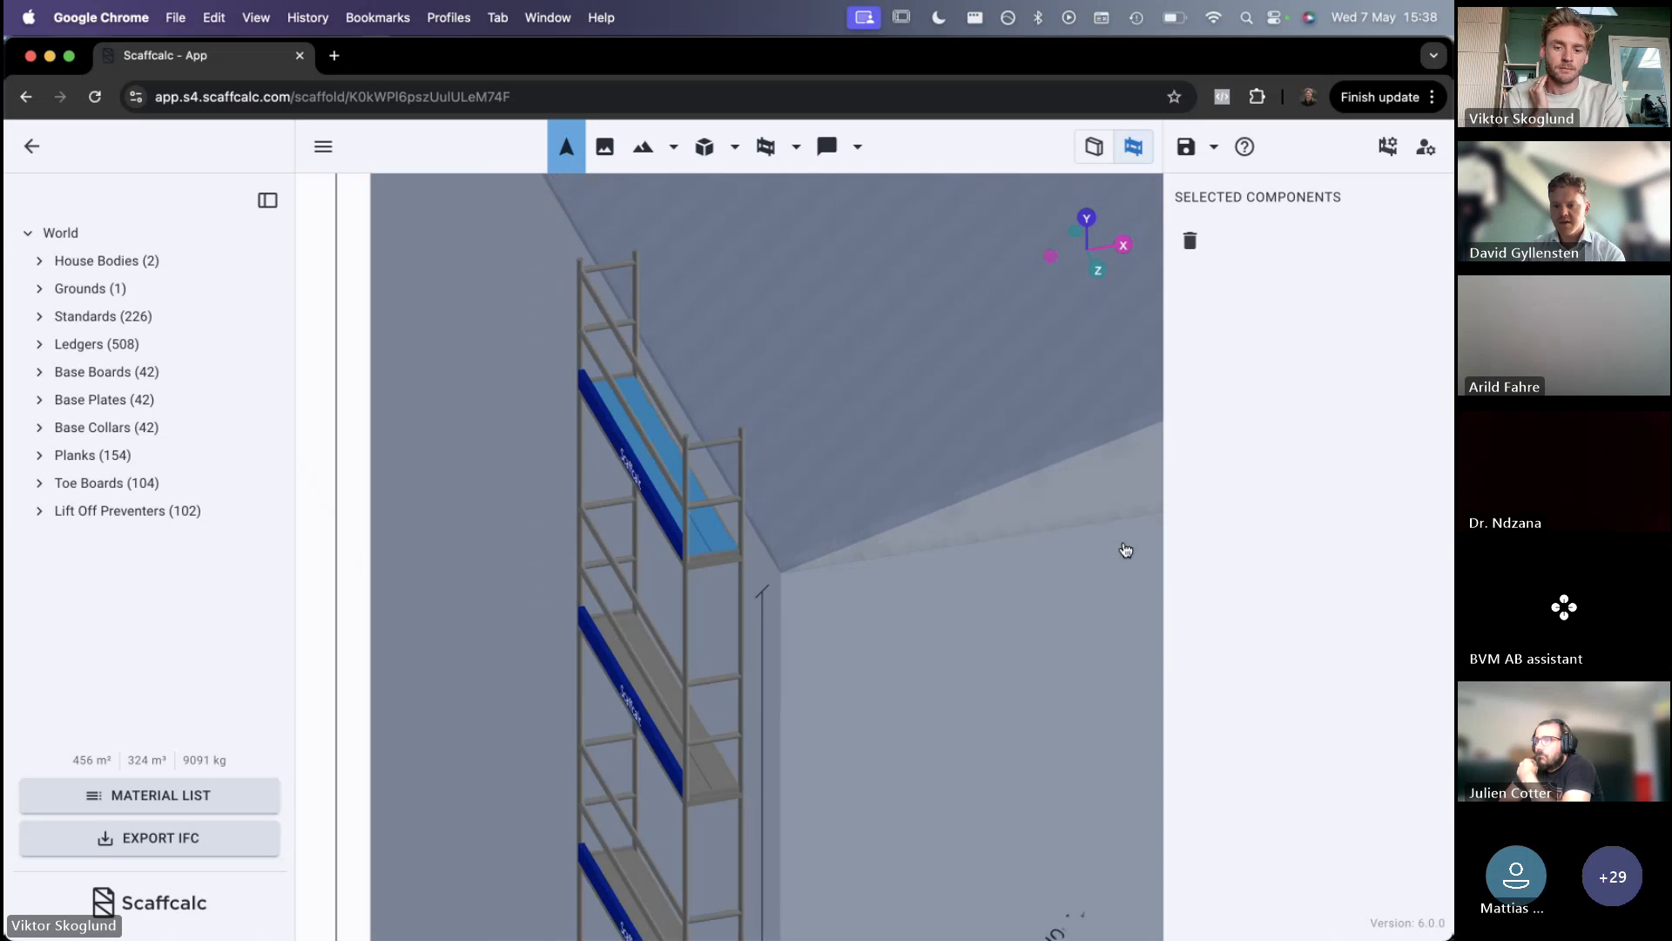
pyautogui.scroll(-5, 984, 426)
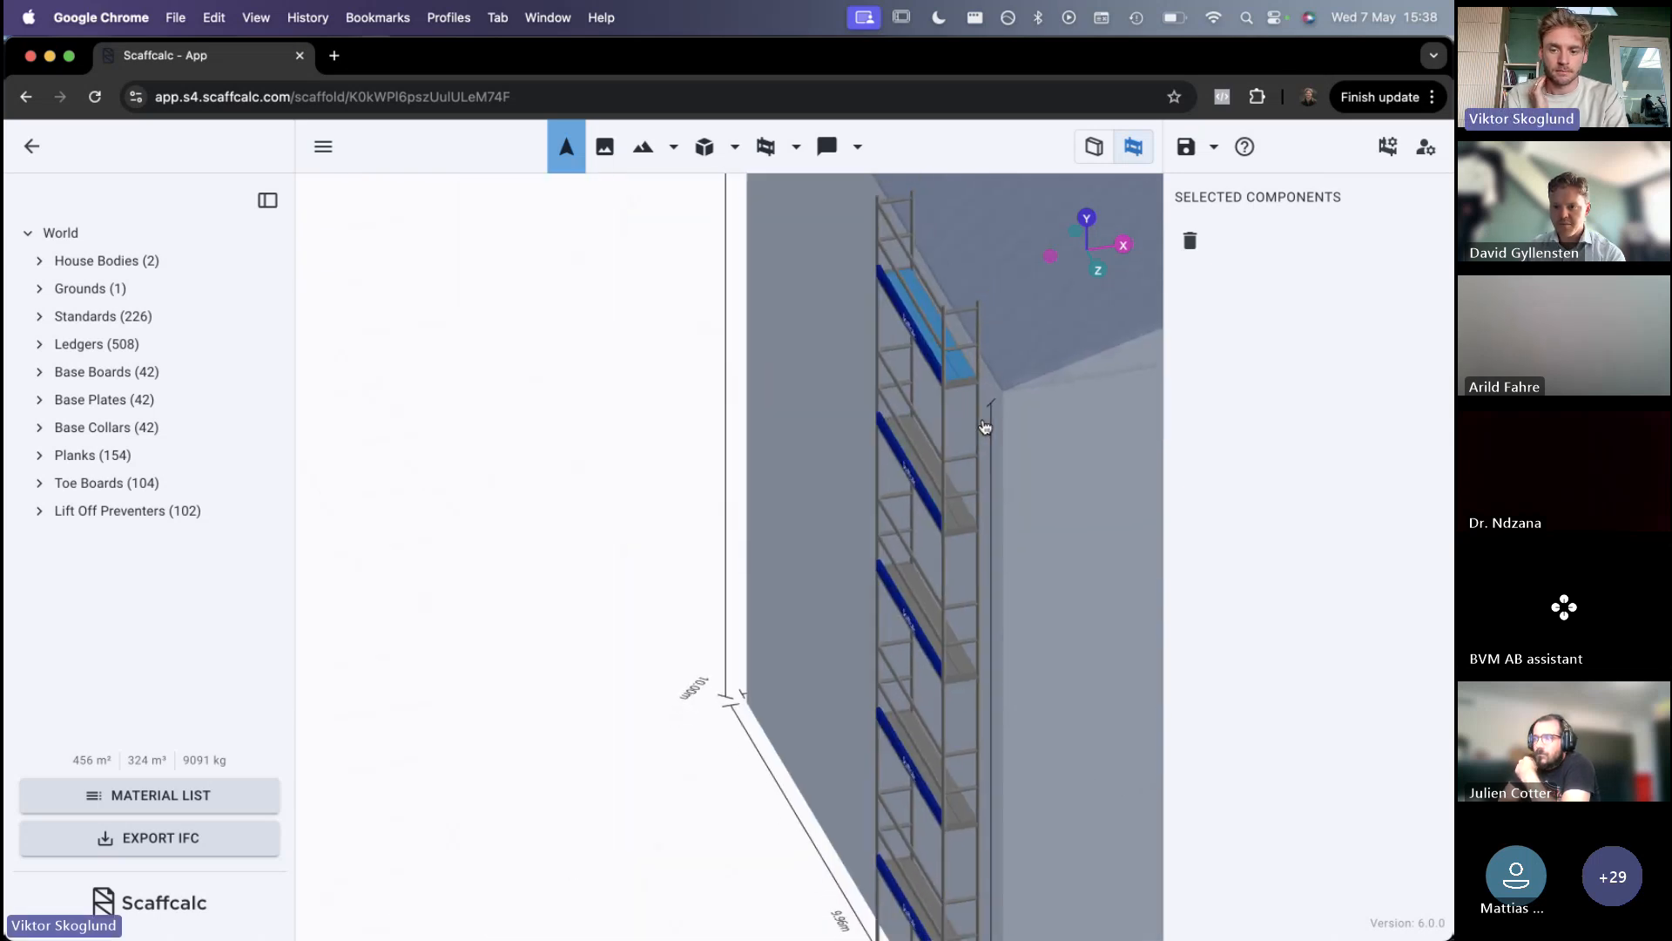
pyautogui.scroll(-8, 984, 427)
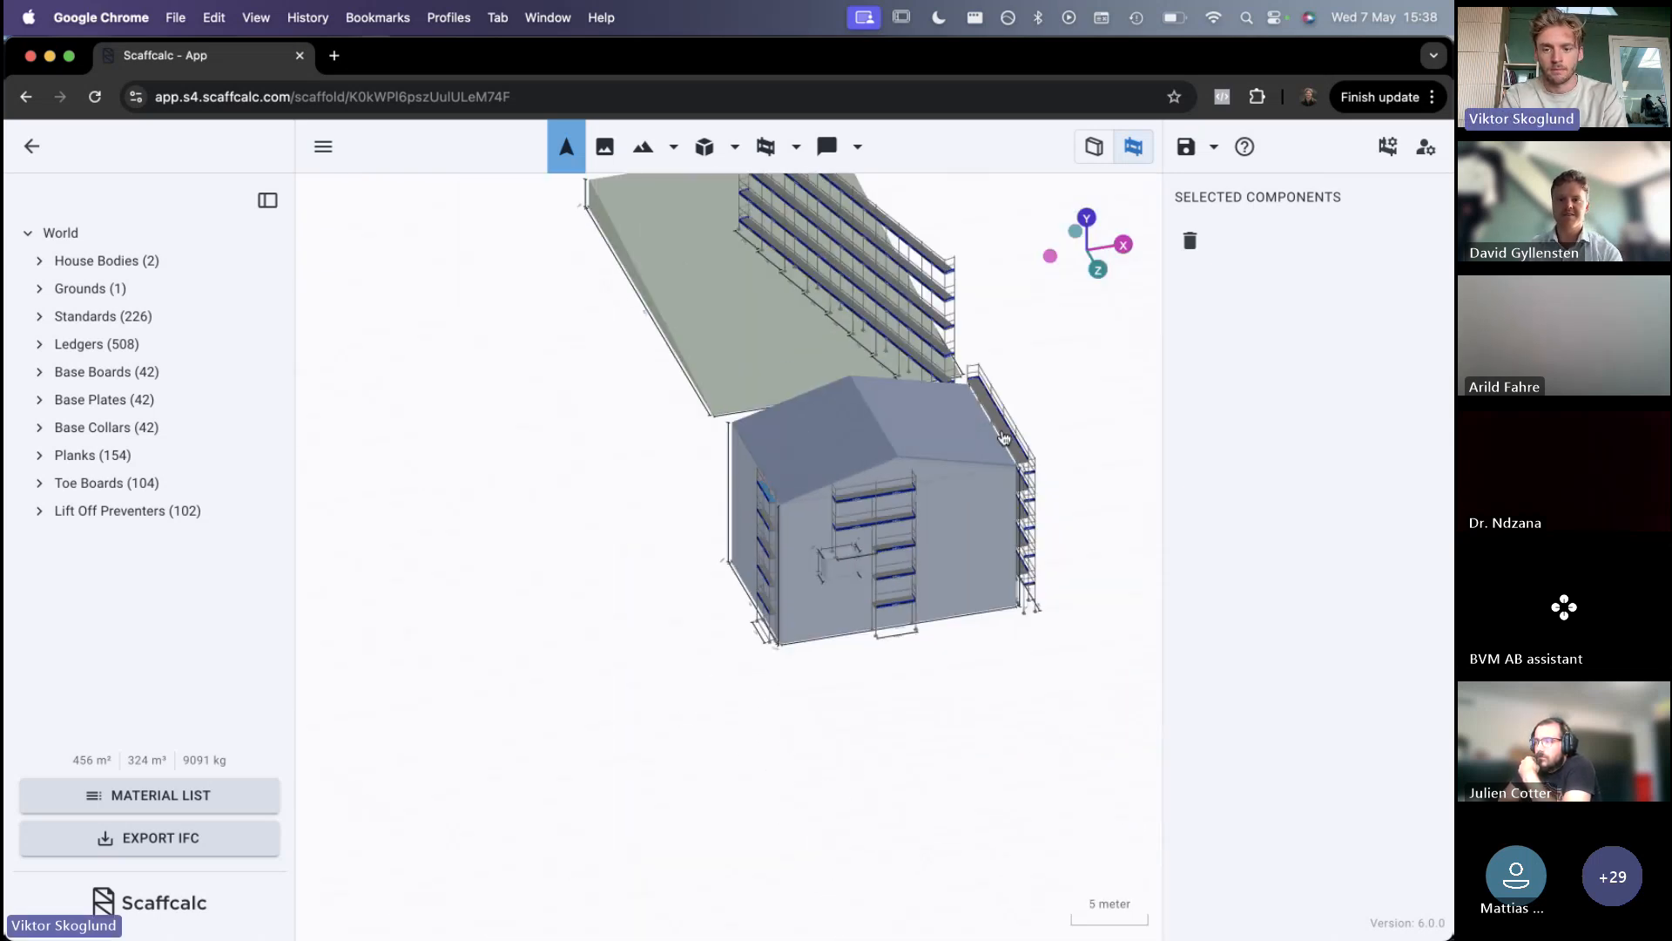
pyautogui.moveTo(985, 427); pyautogui.dragTo(779, 416)
pyautogui.moveTo(779, 417); pyautogui.dragTo(722, 397, button='right')
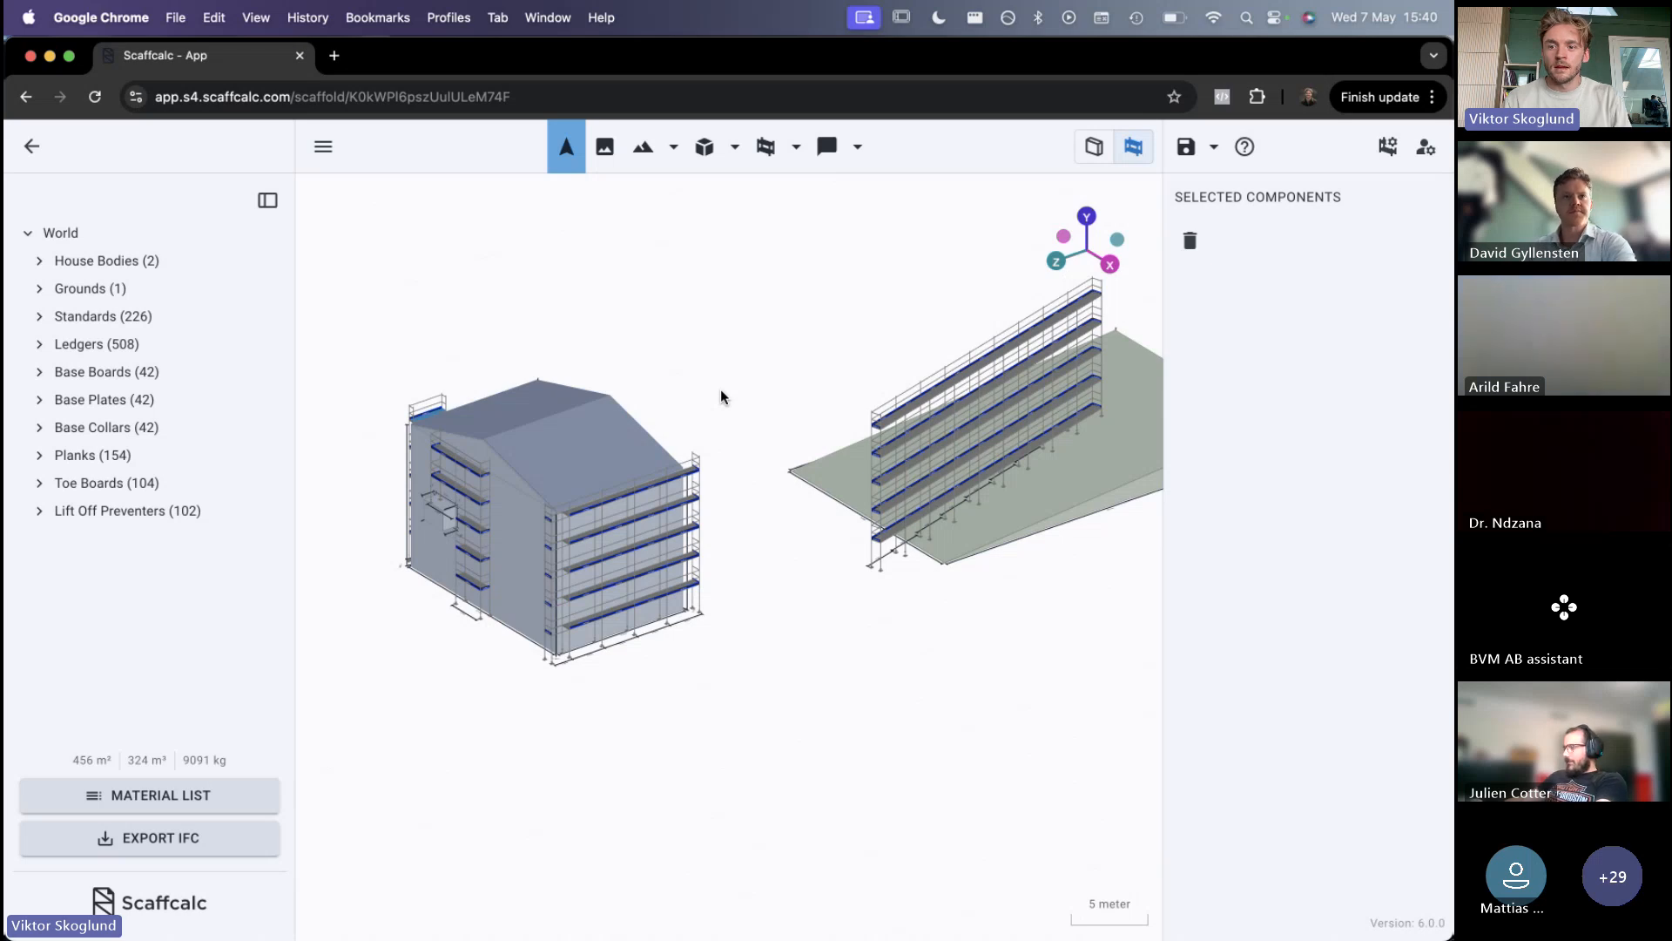
# Add PERI UP Flex to the available suppliers in the scaffold settings and make it the preselected supplier
pyautogui.click(1389, 150)
pyautogui.click(553, 334)
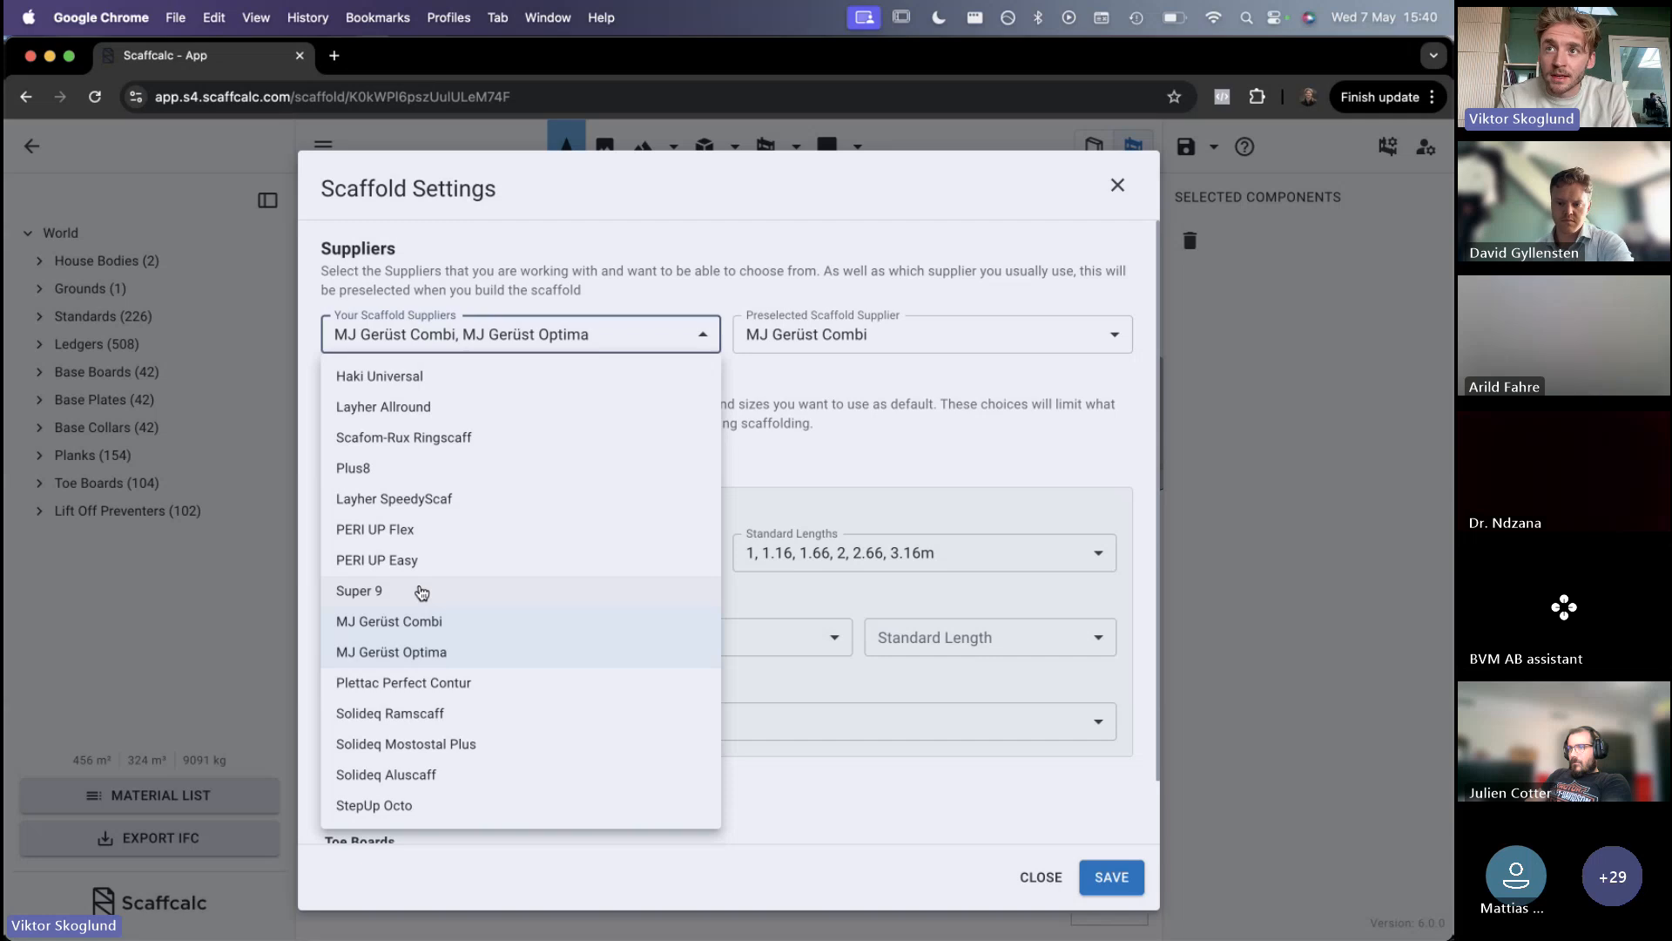
pyautogui.click(400, 533)
pyautogui.click(979, 634)
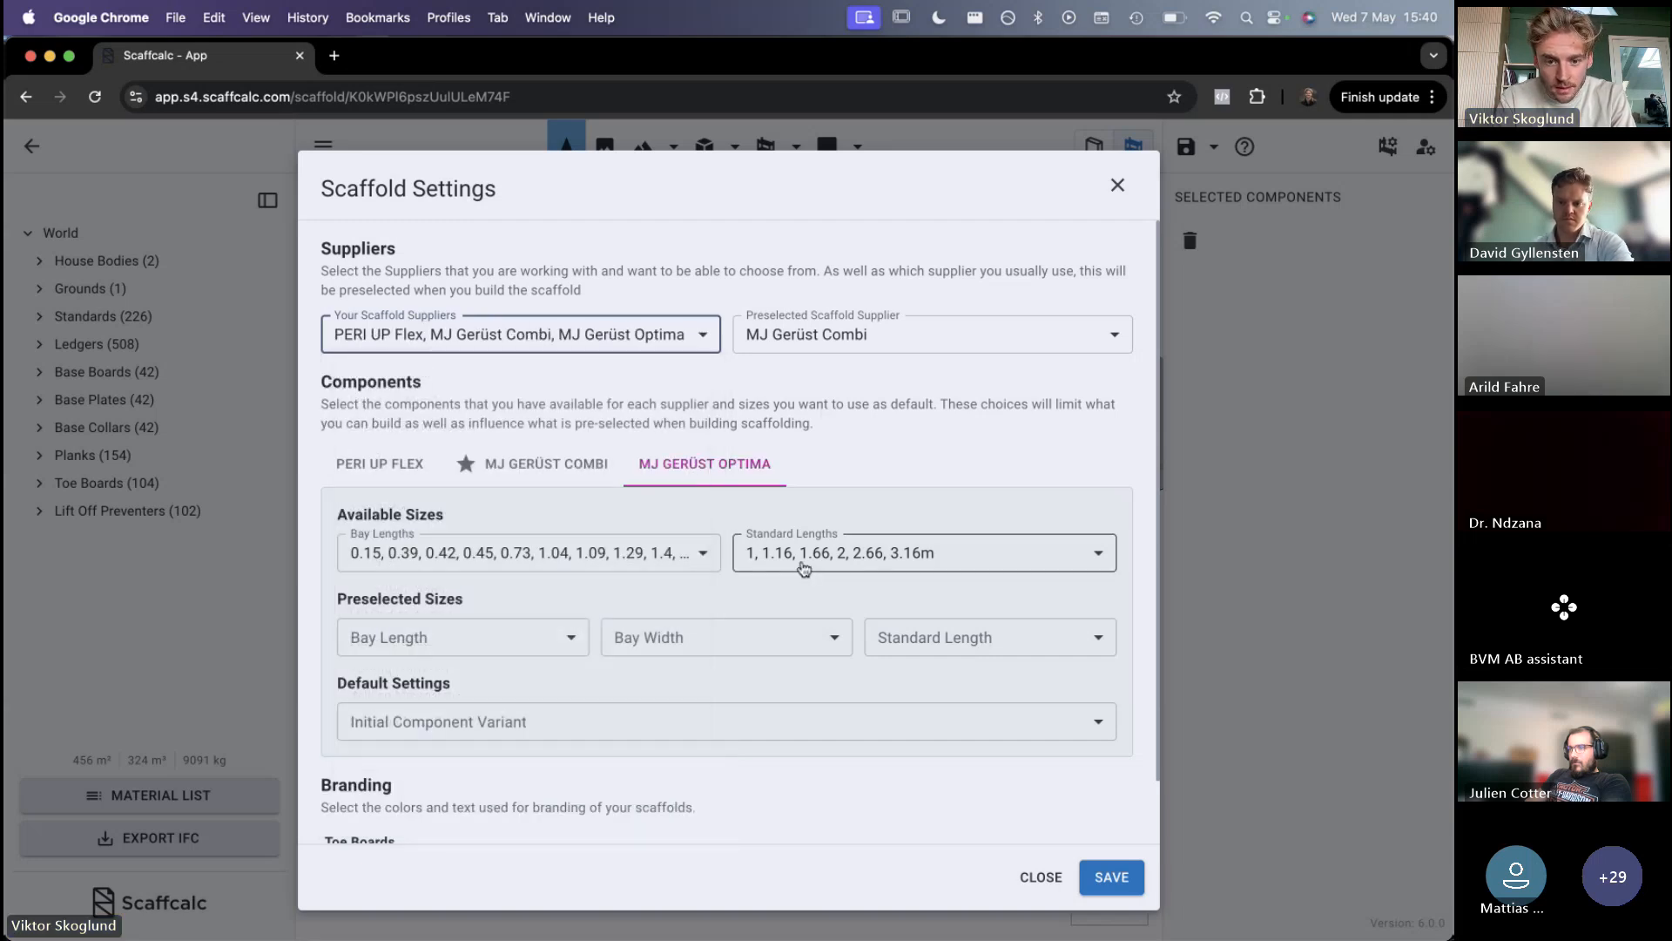
pyautogui.click(702, 552)
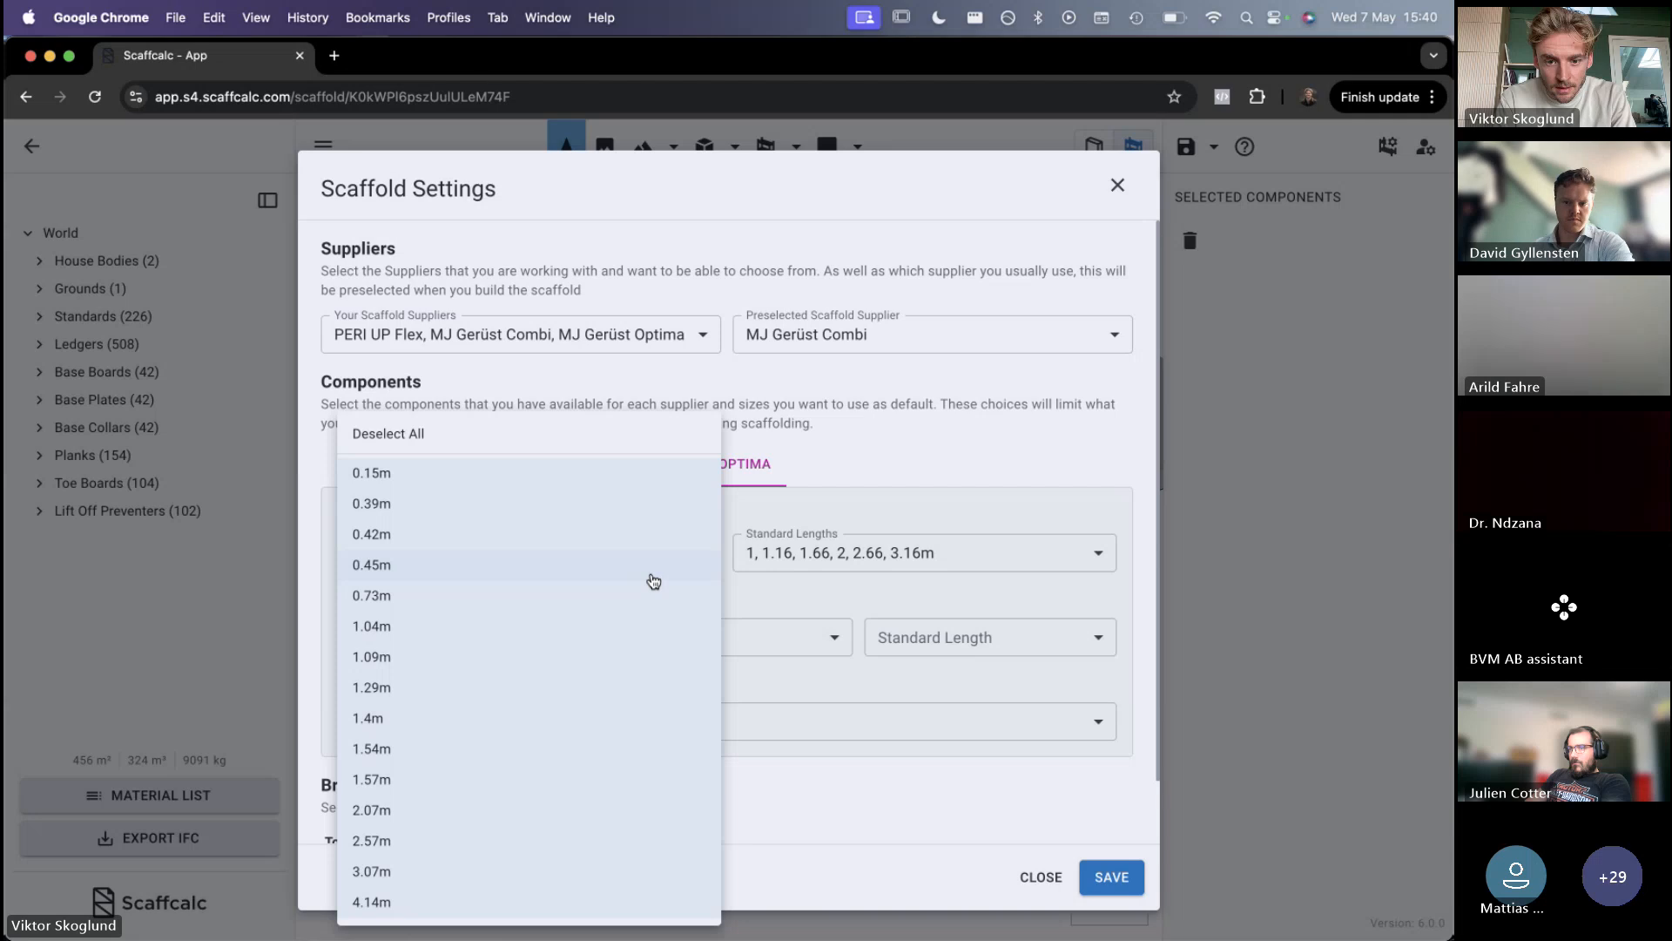
pyautogui.click(789, 340)
pyautogui.click(790, 342)
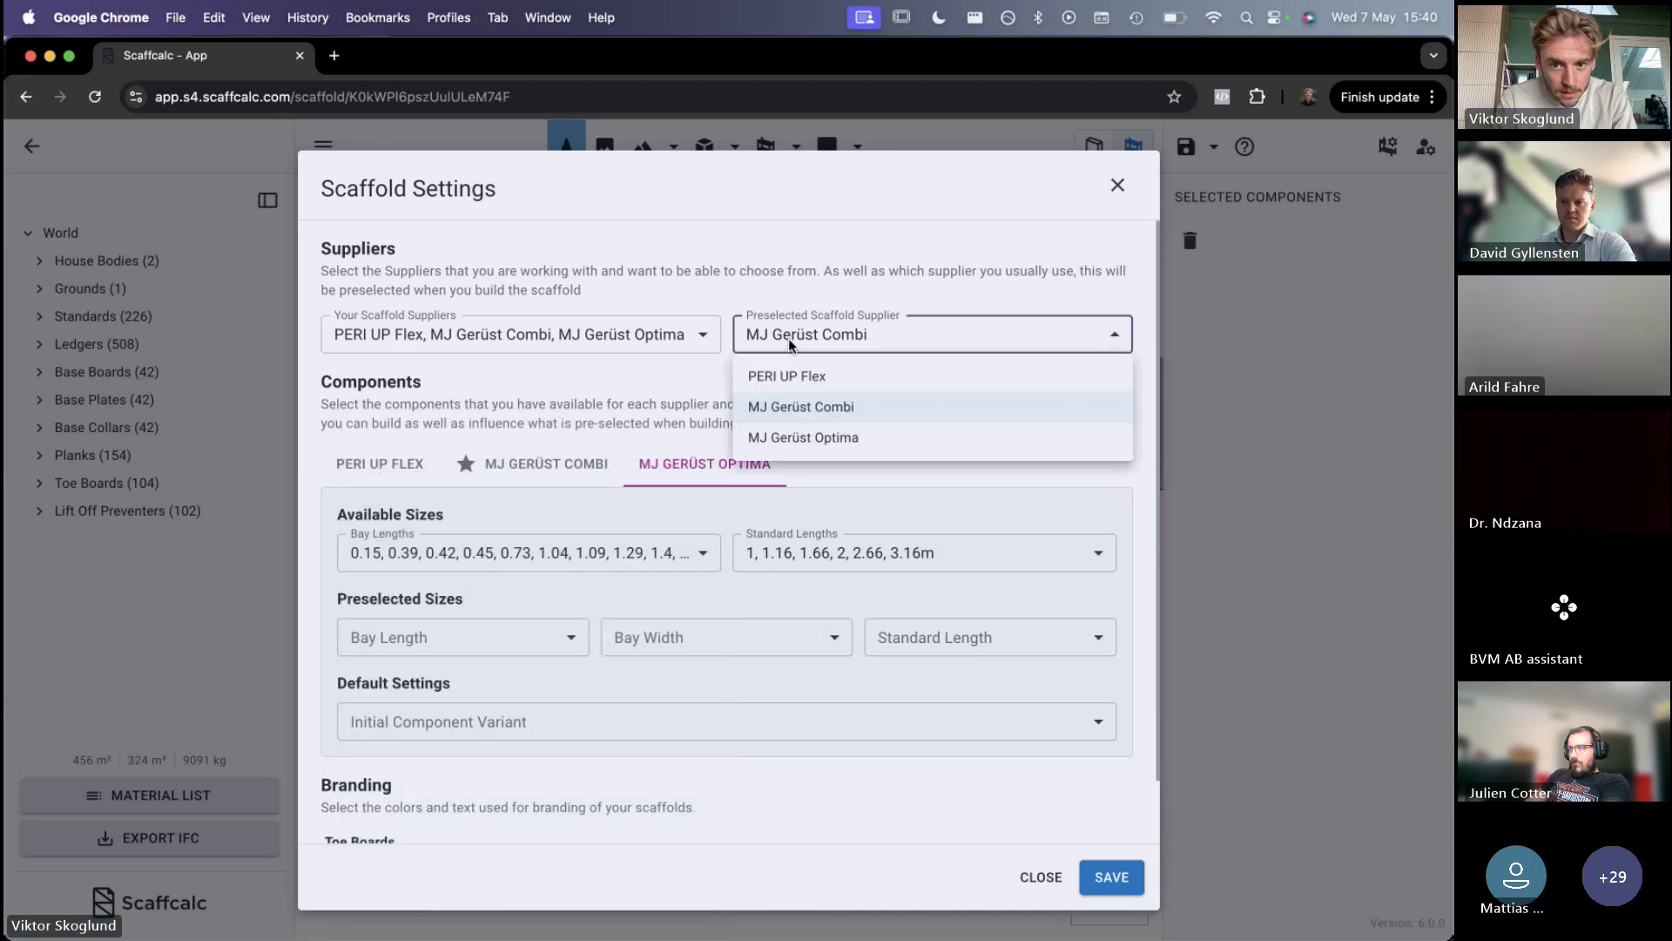
pyautogui.click(766, 375)
# Examine the bay lengths offered for PERI UP Flex and close the scaffold settings without saving
pyautogui.click(578, 474)
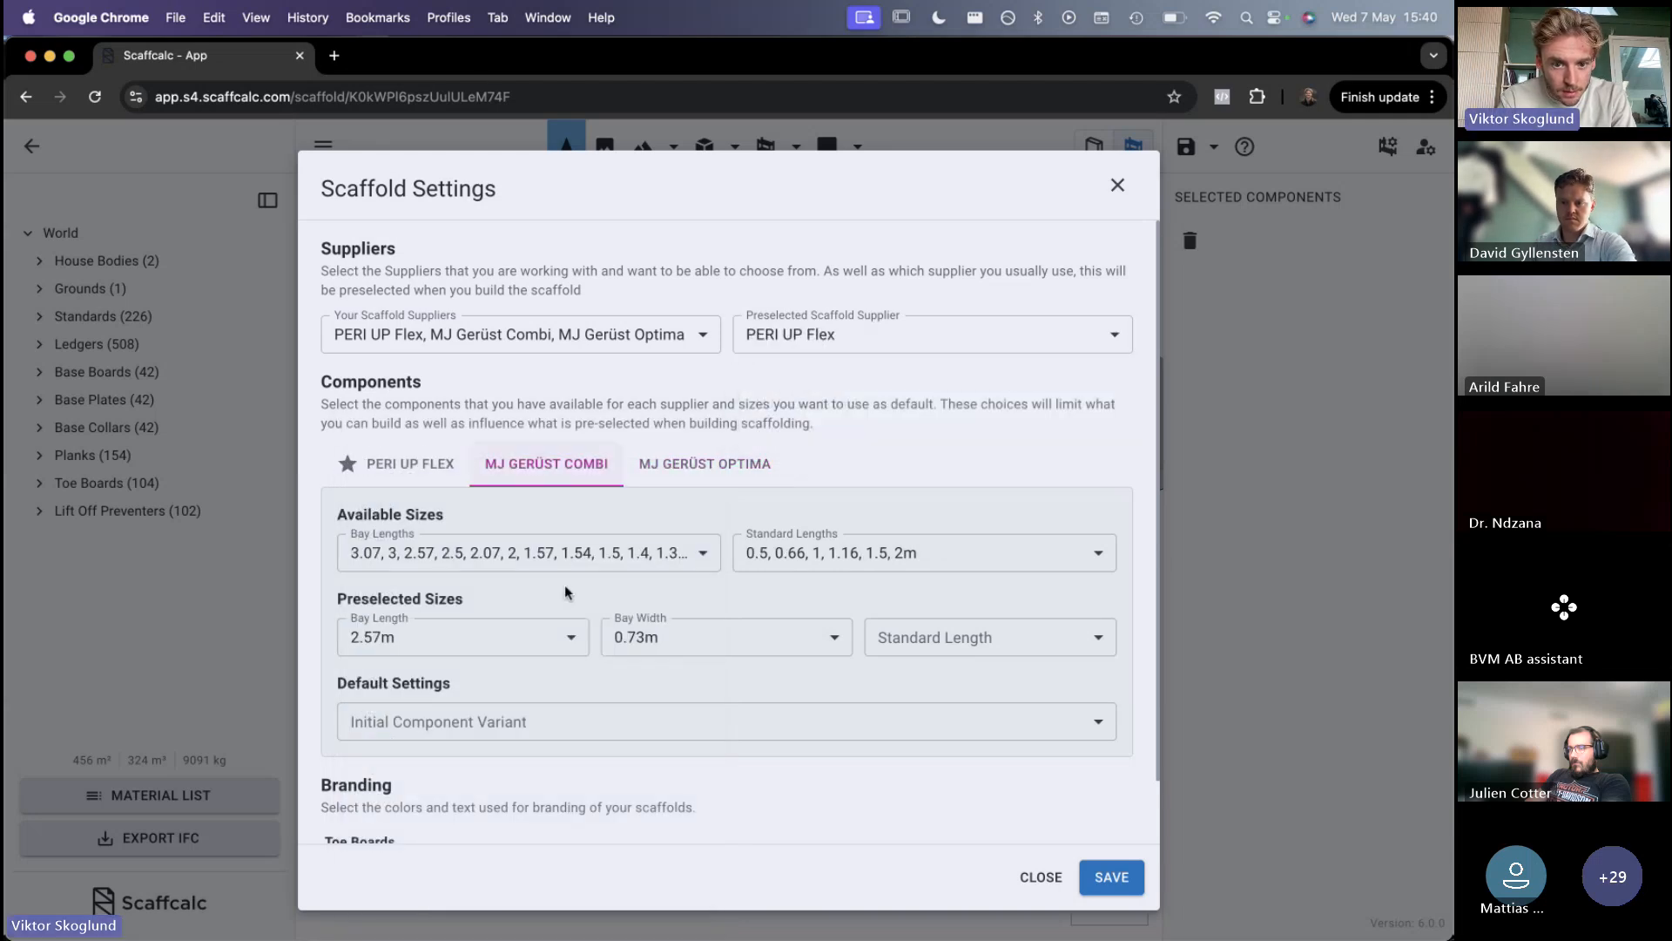
pyautogui.click(424, 478)
pyautogui.click(534, 477)
pyautogui.click(441, 470)
pyautogui.click(479, 552)
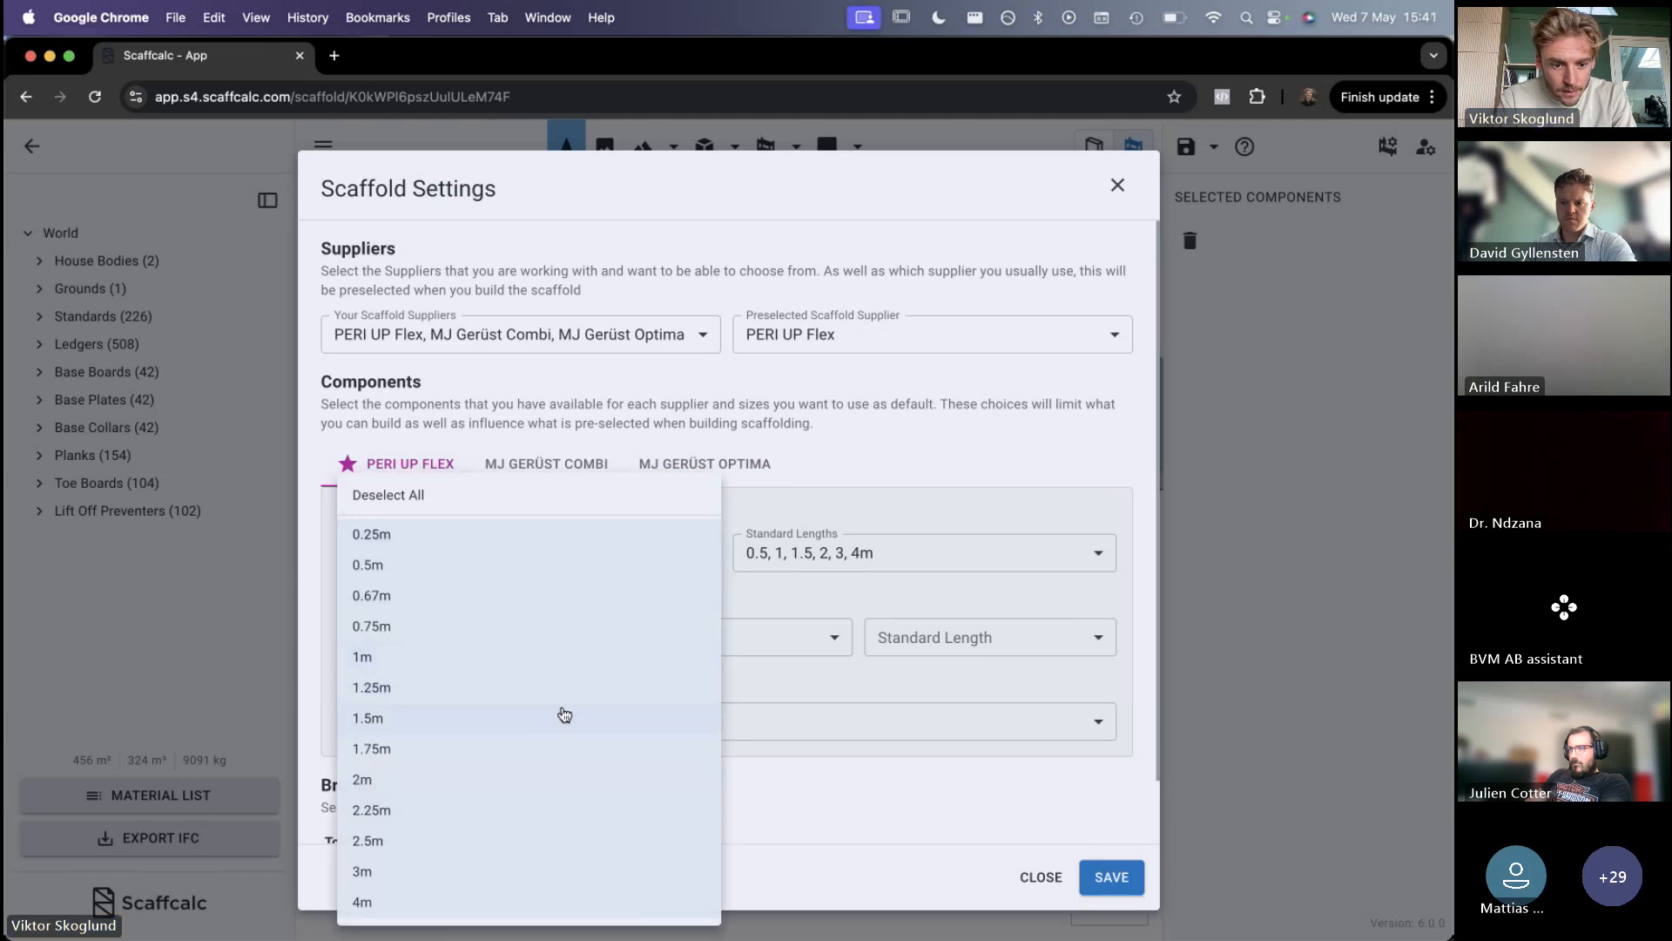
pyautogui.click(823, 454)
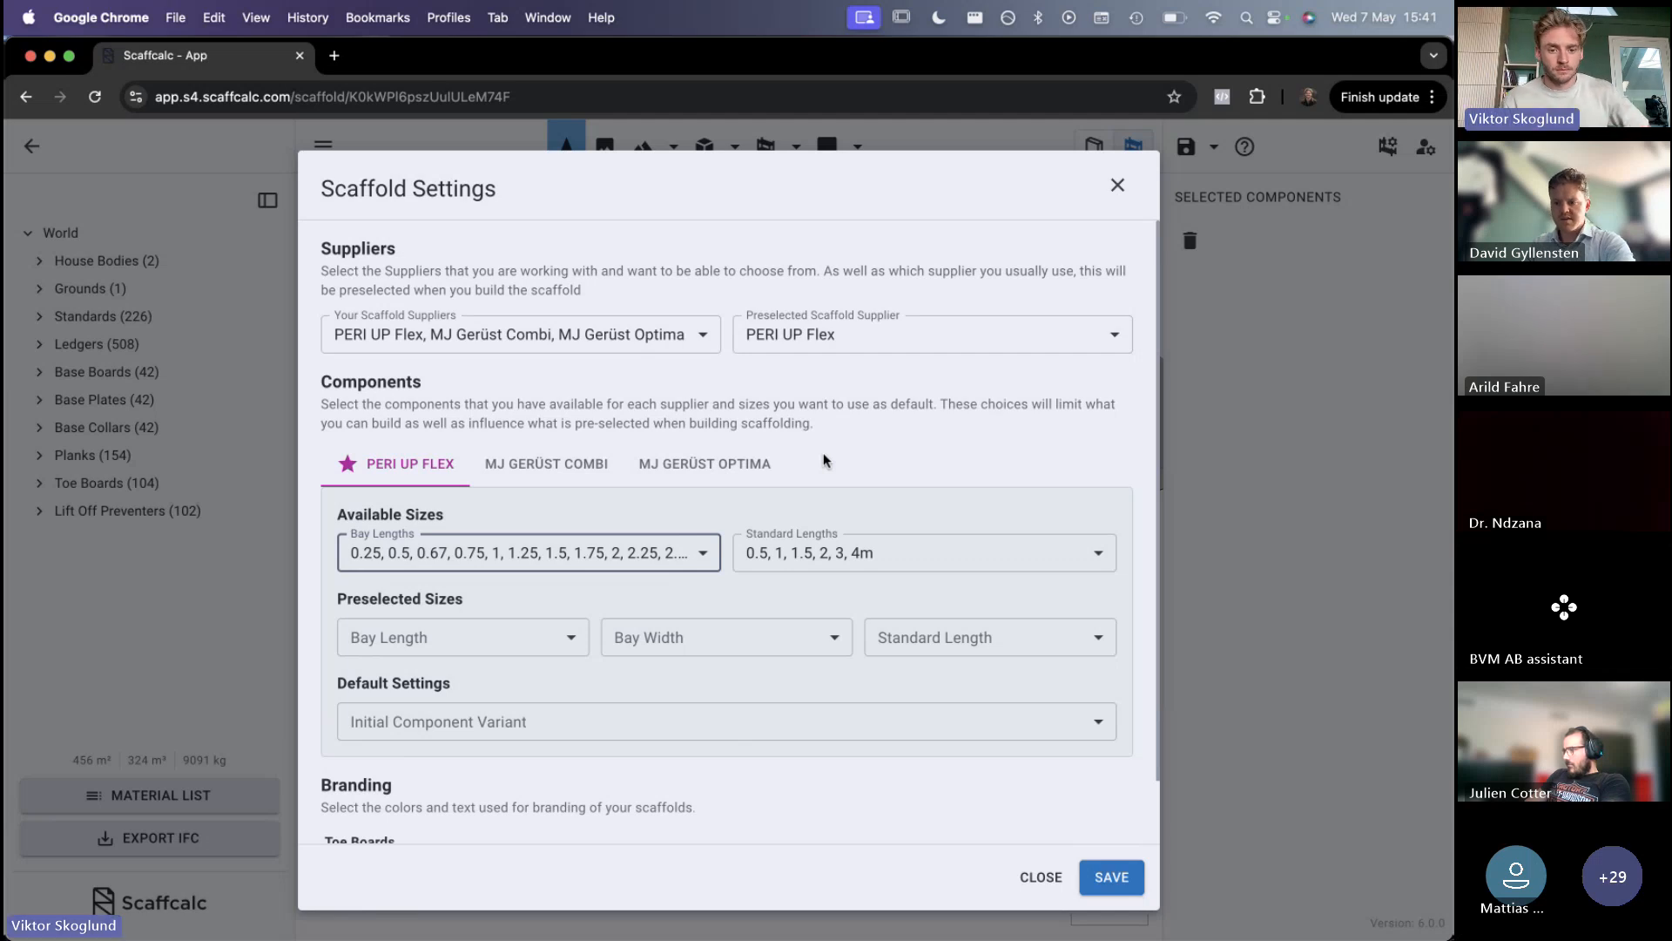
pyautogui.click(1119, 188)
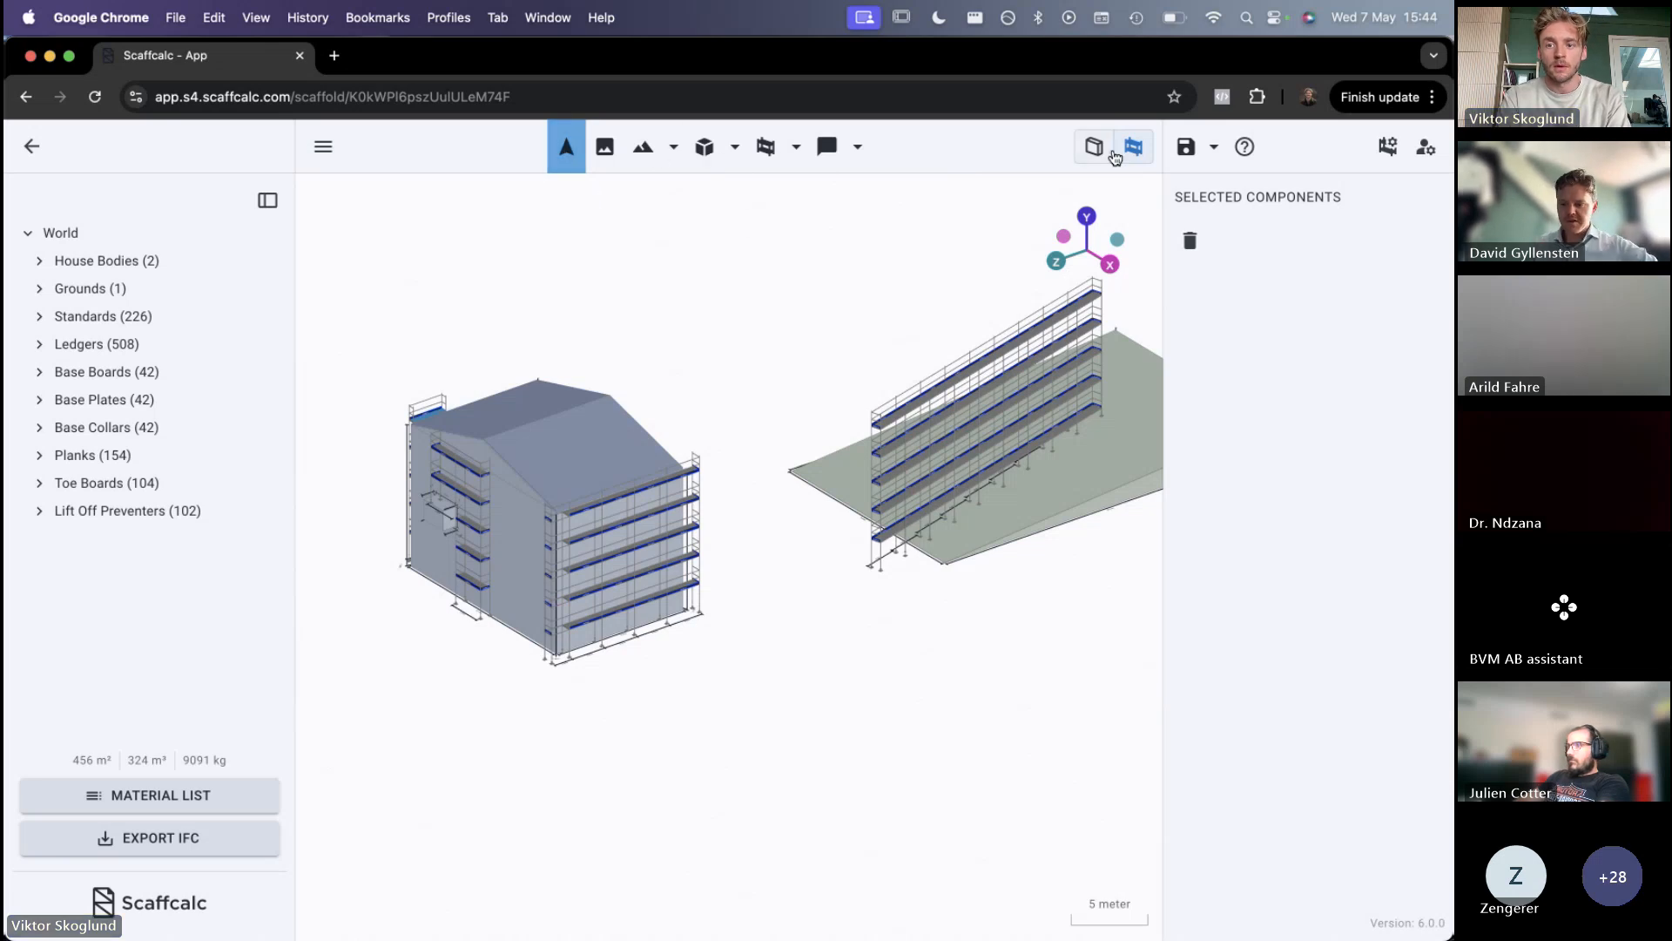
# Switch to the simplified scaffold view and delete all scaffolds and the box protruding from the gable wall
pyautogui.click(1104, 148)
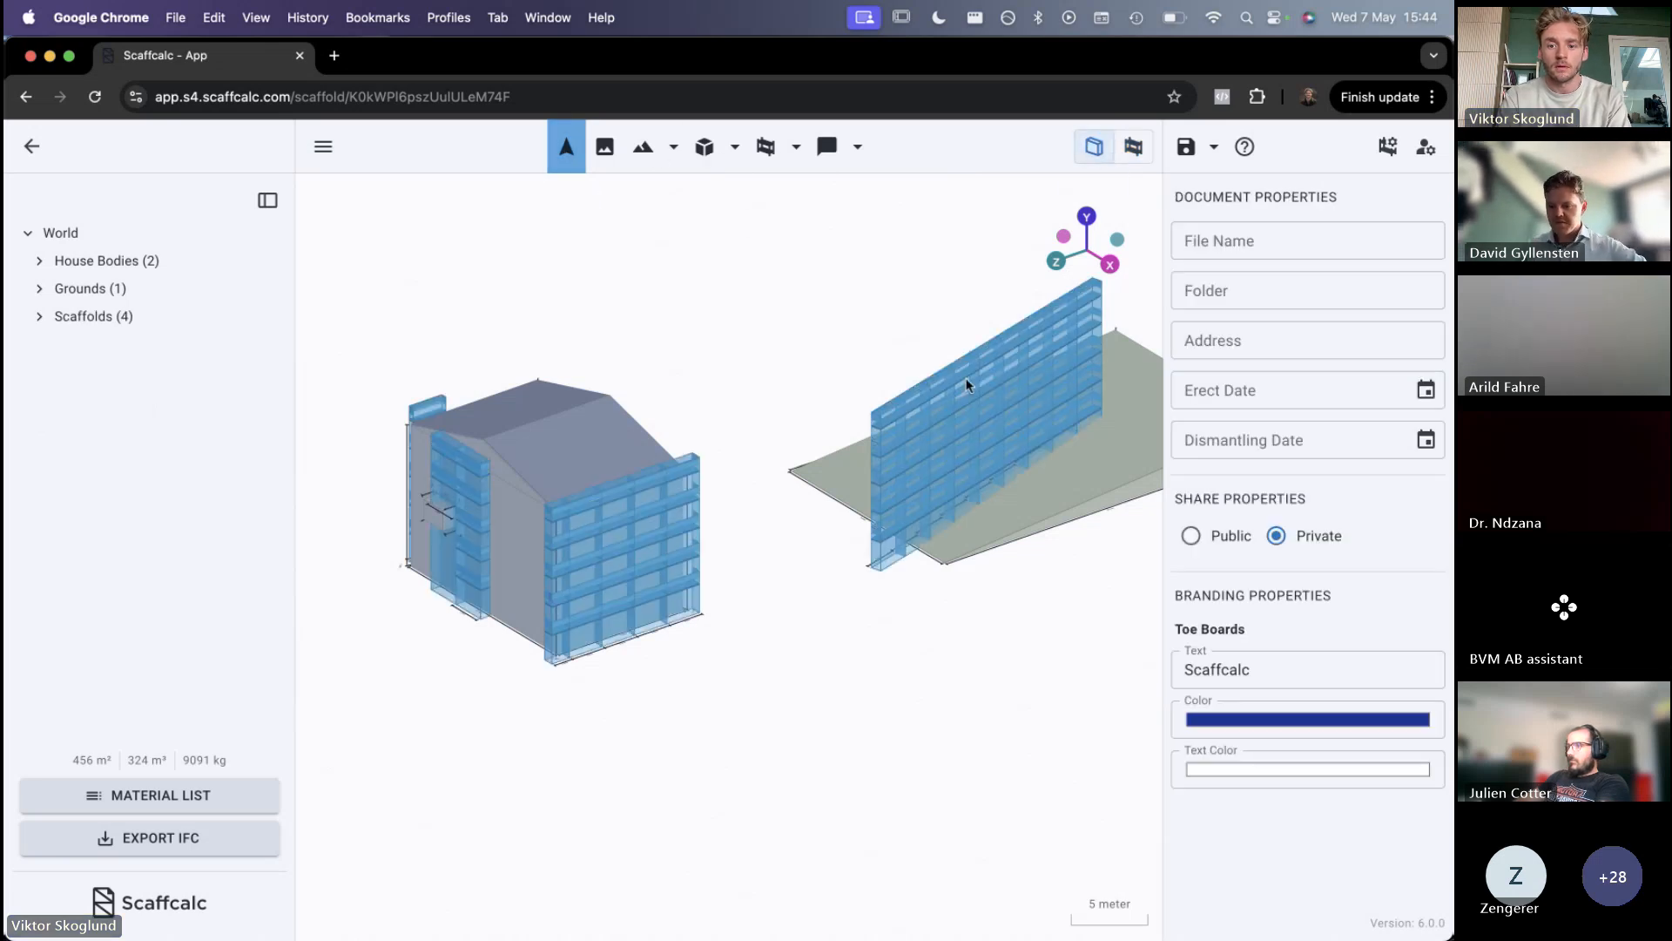
pyautogui.click(89, 318)
pyautogui.press('Delete')
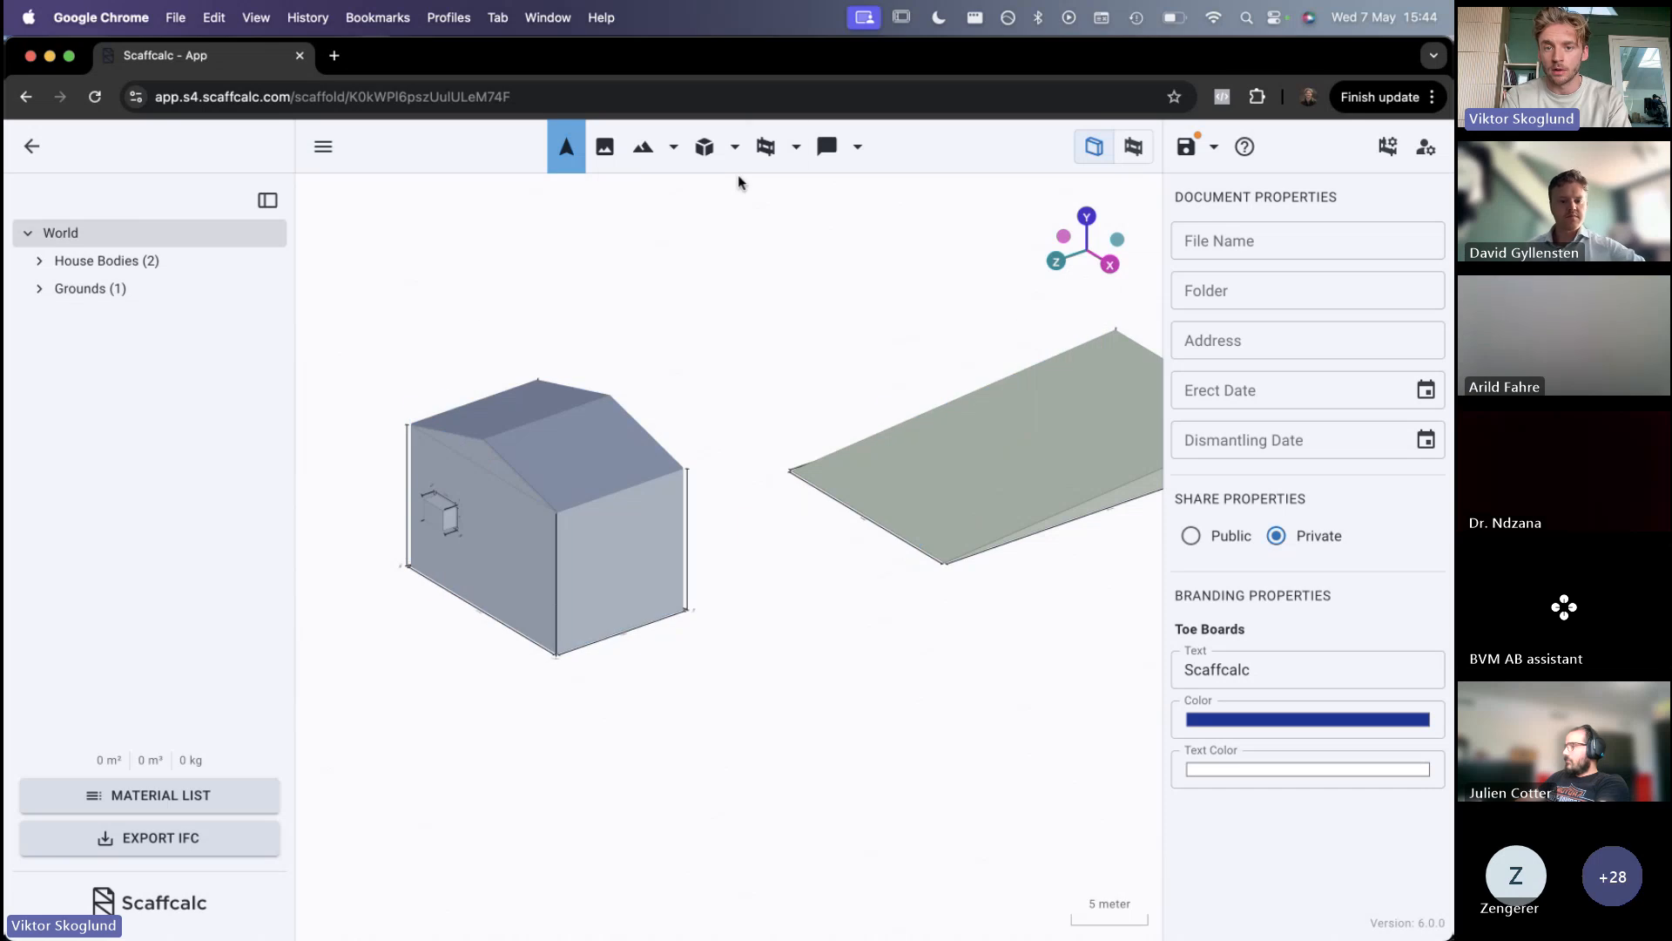
pyautogui.click(795, 148)
pyautogui.click(445, 510)
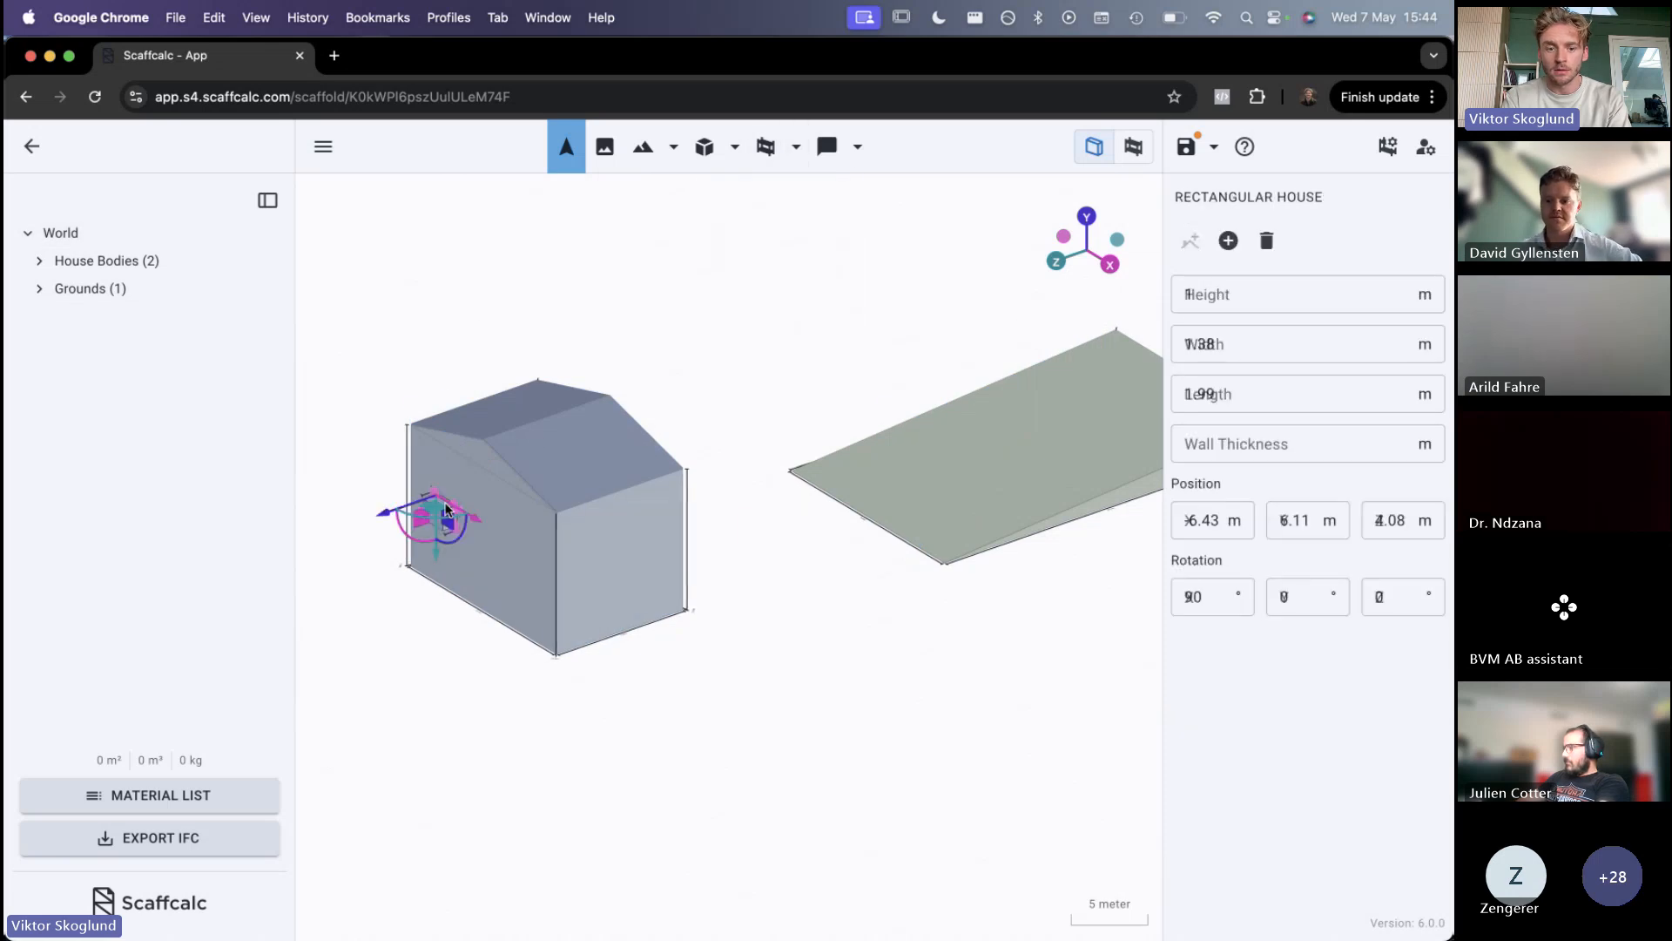
pyautogui.press('Delete')
# Start an Auto Scaffold around the house and add consoles on its inner side
pyautogui.click(794, 148)
pyautogui.click(787, 302)
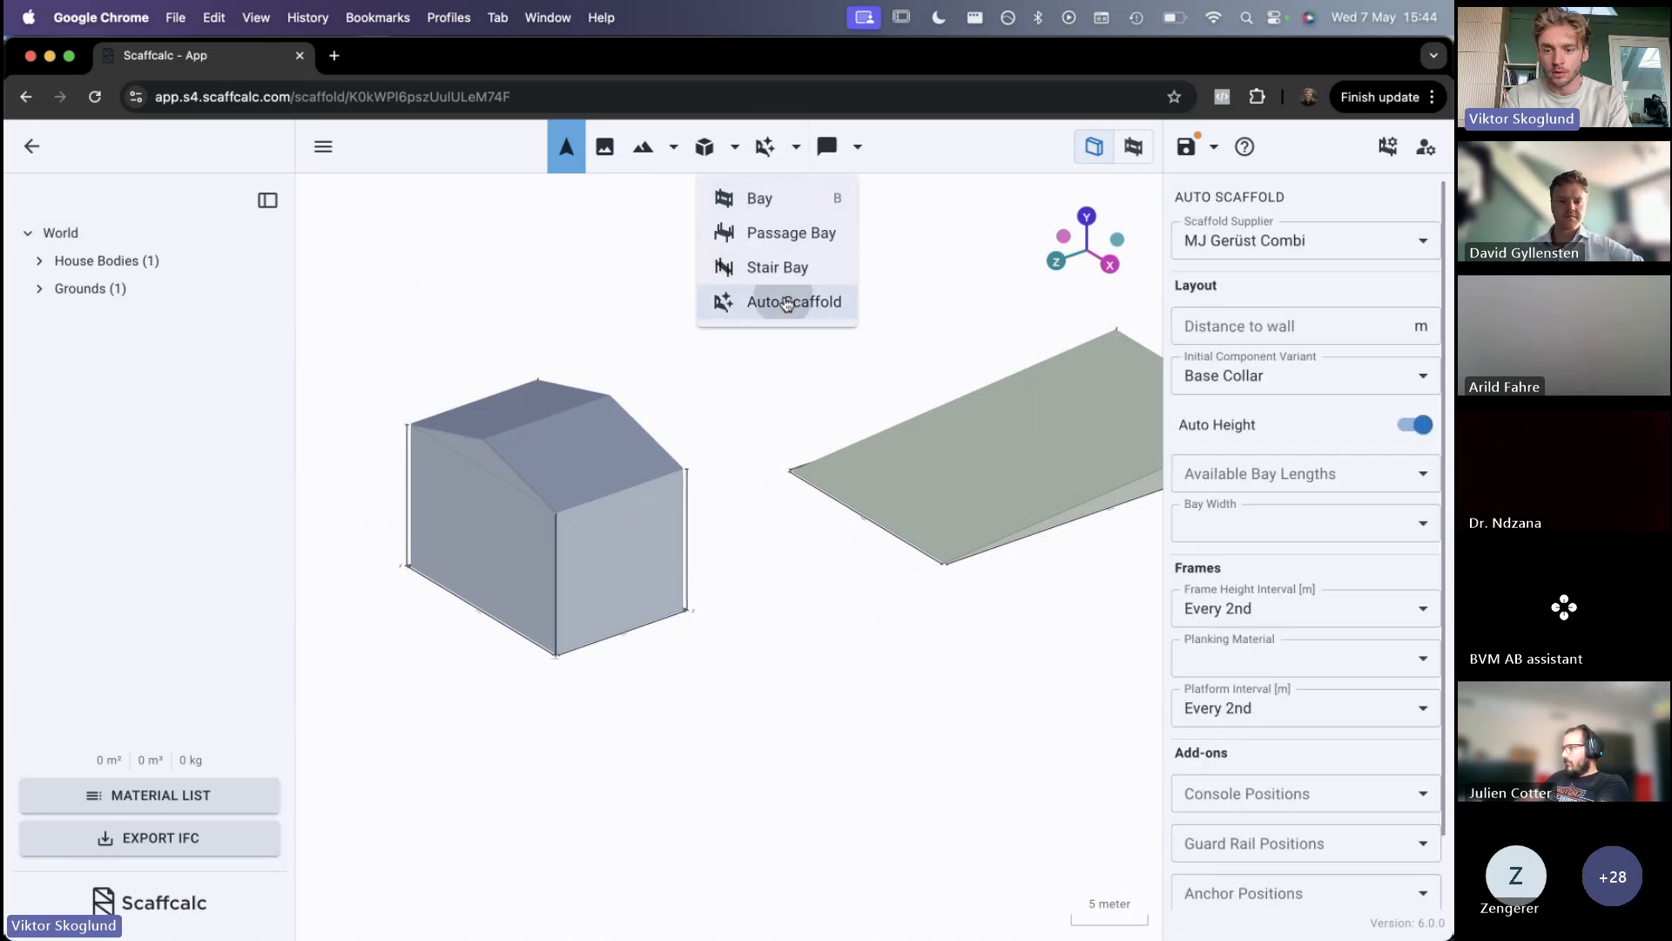
pyautogui.scroll(-1, 1331, 676)
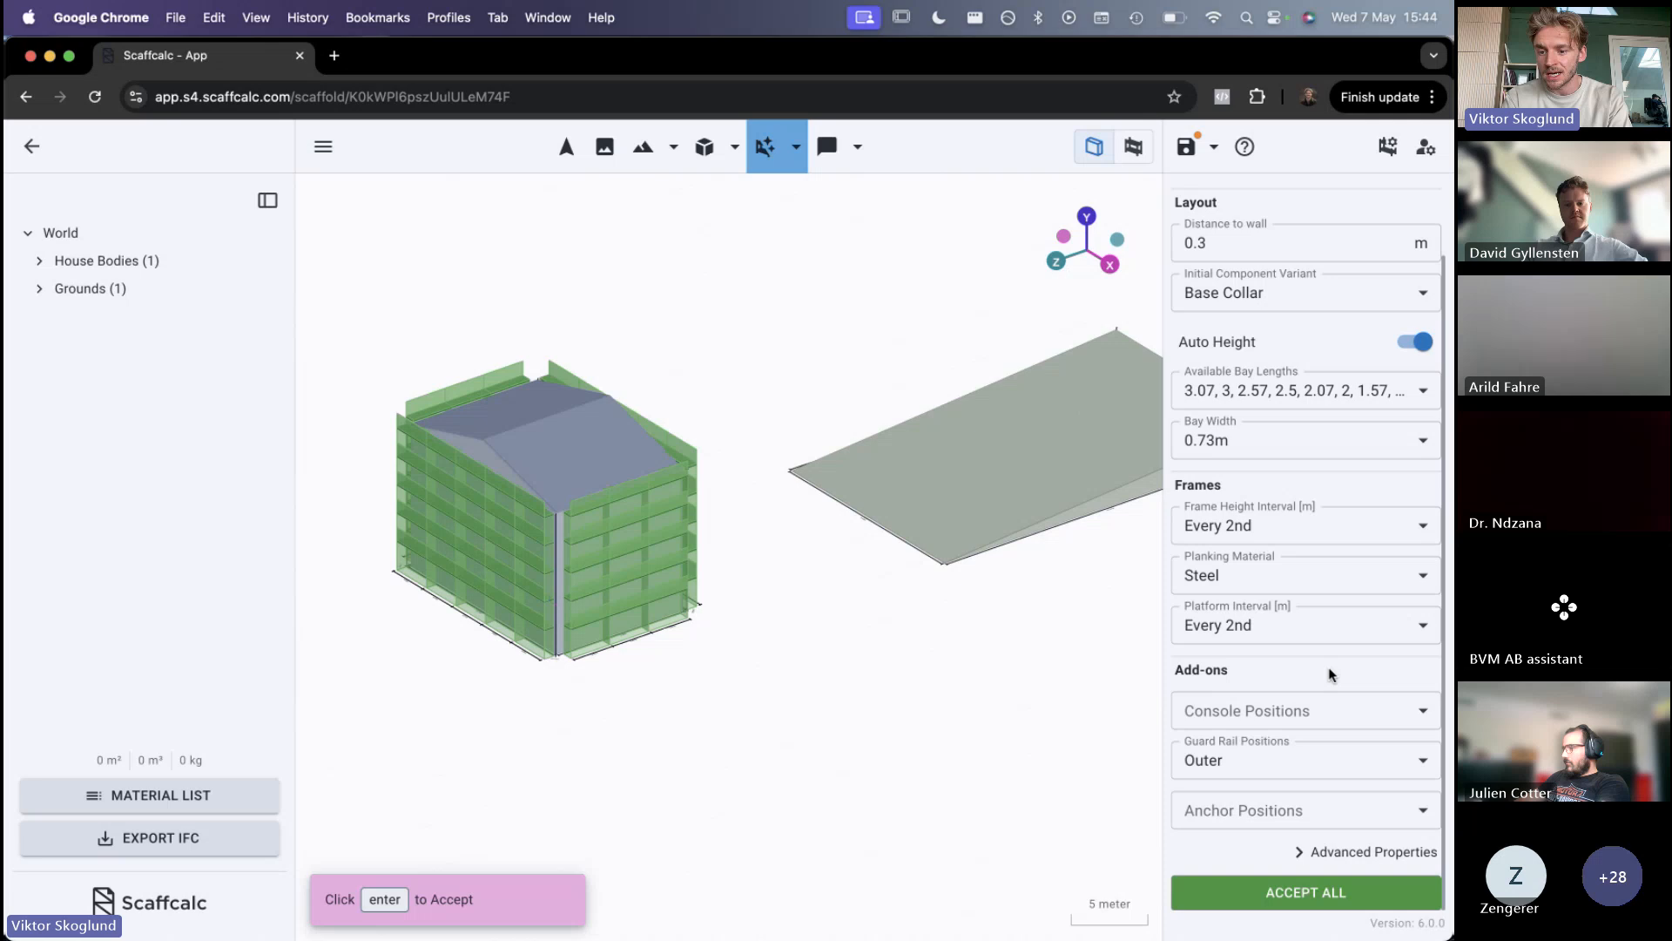
pyautogui.click(1255, 720)
pyautogui.click(1304, 759)
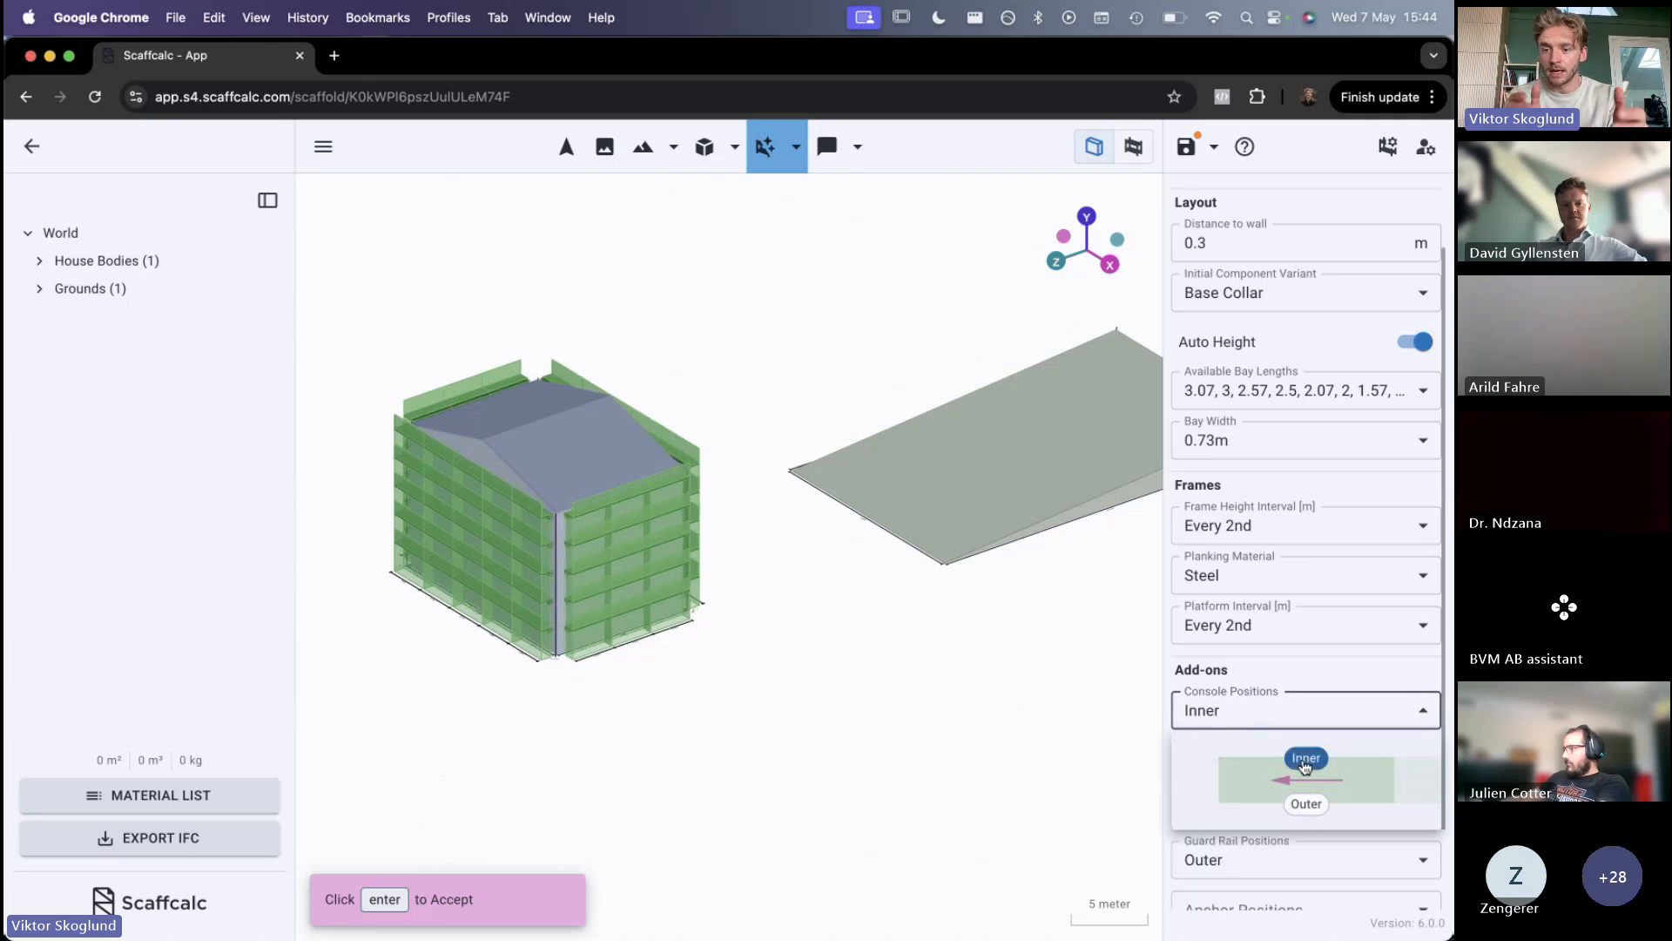
# Set the inner consoles' width to 0.75 m and their height interval to Only Toplevel
pyautogui.click(1269, 763)
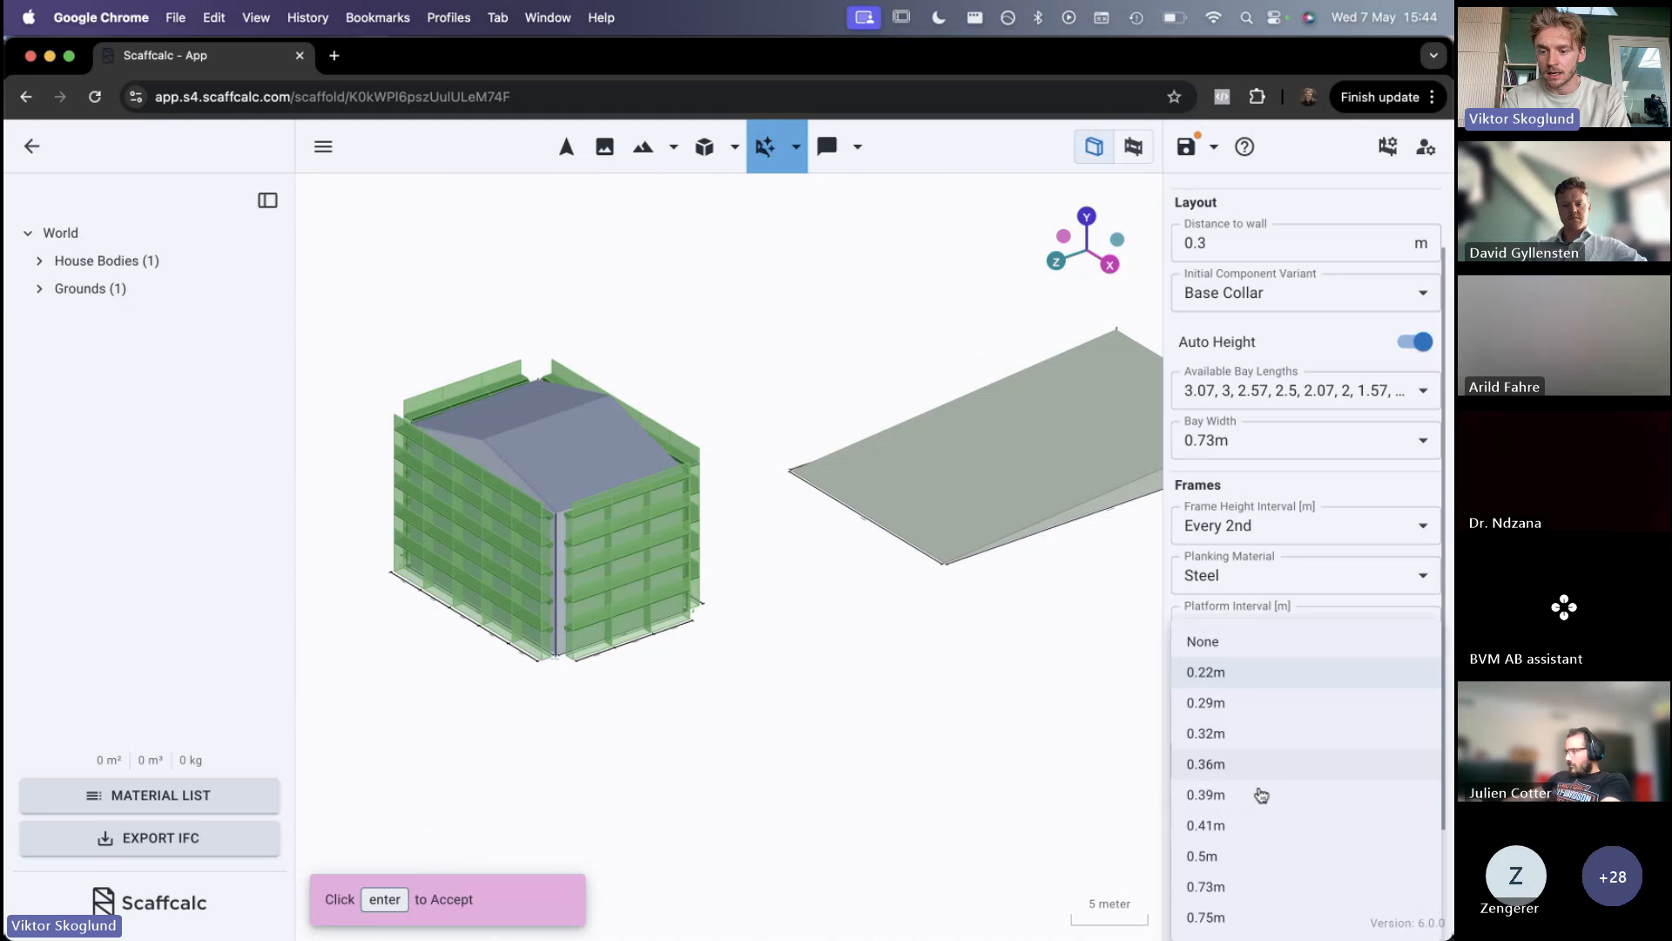
pyautogui.click(1208, 917)
pyautogui.scroll(-2, 1295, 710)
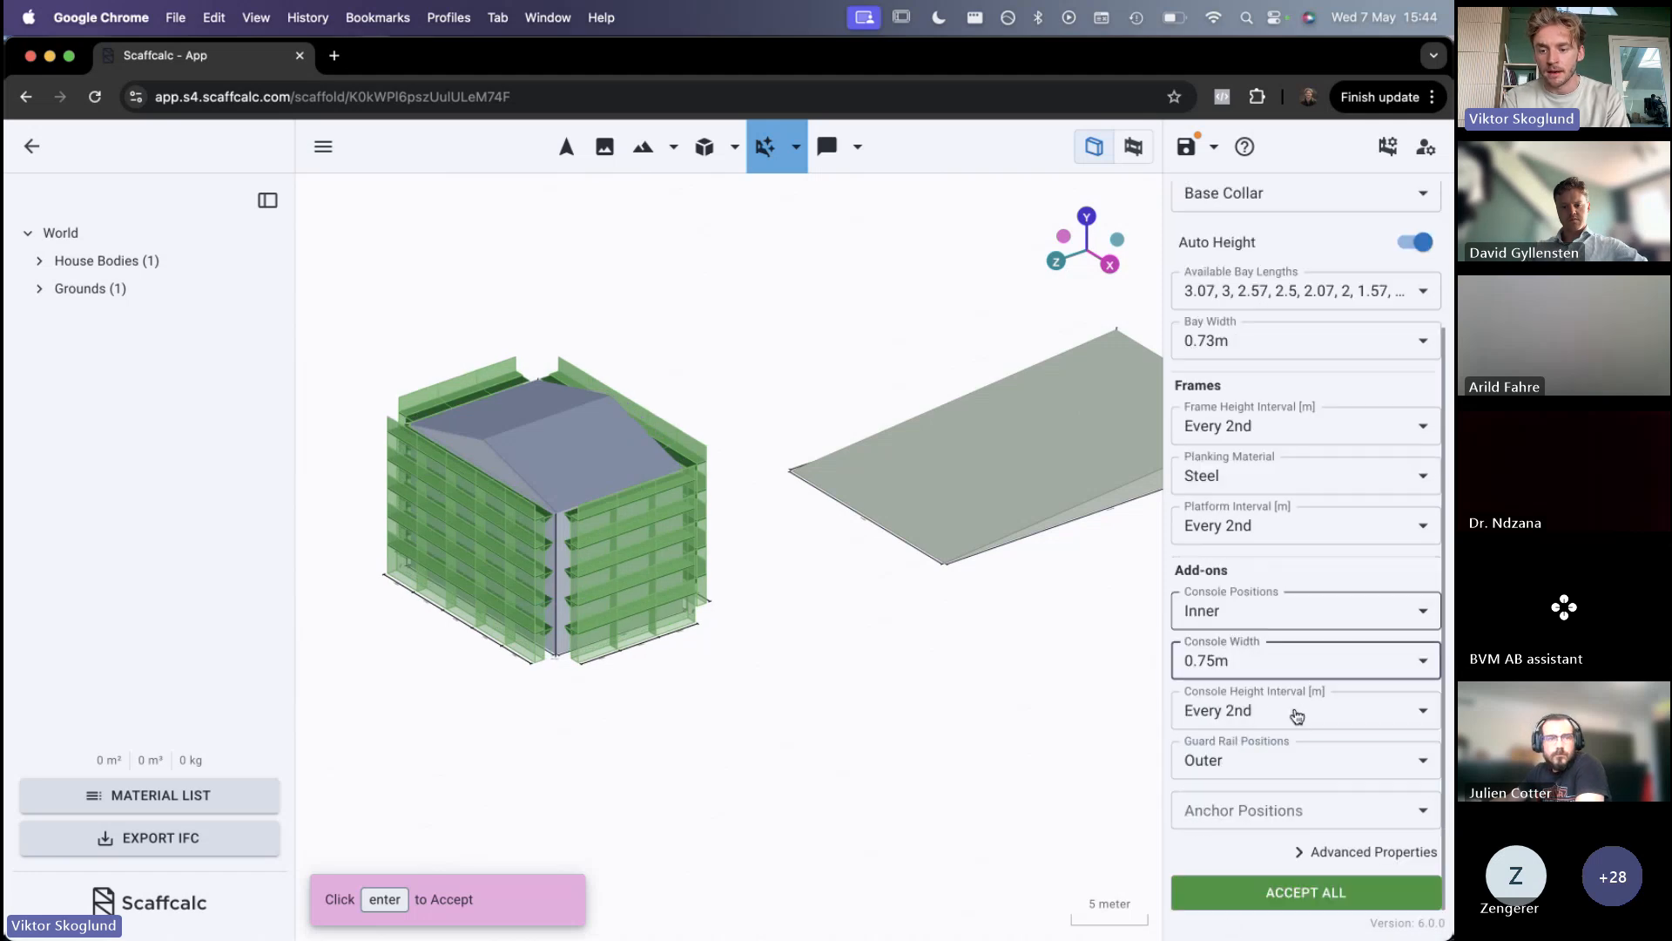
pyautogui.click(1273, 710)
pyautogui.click(1217, 848)
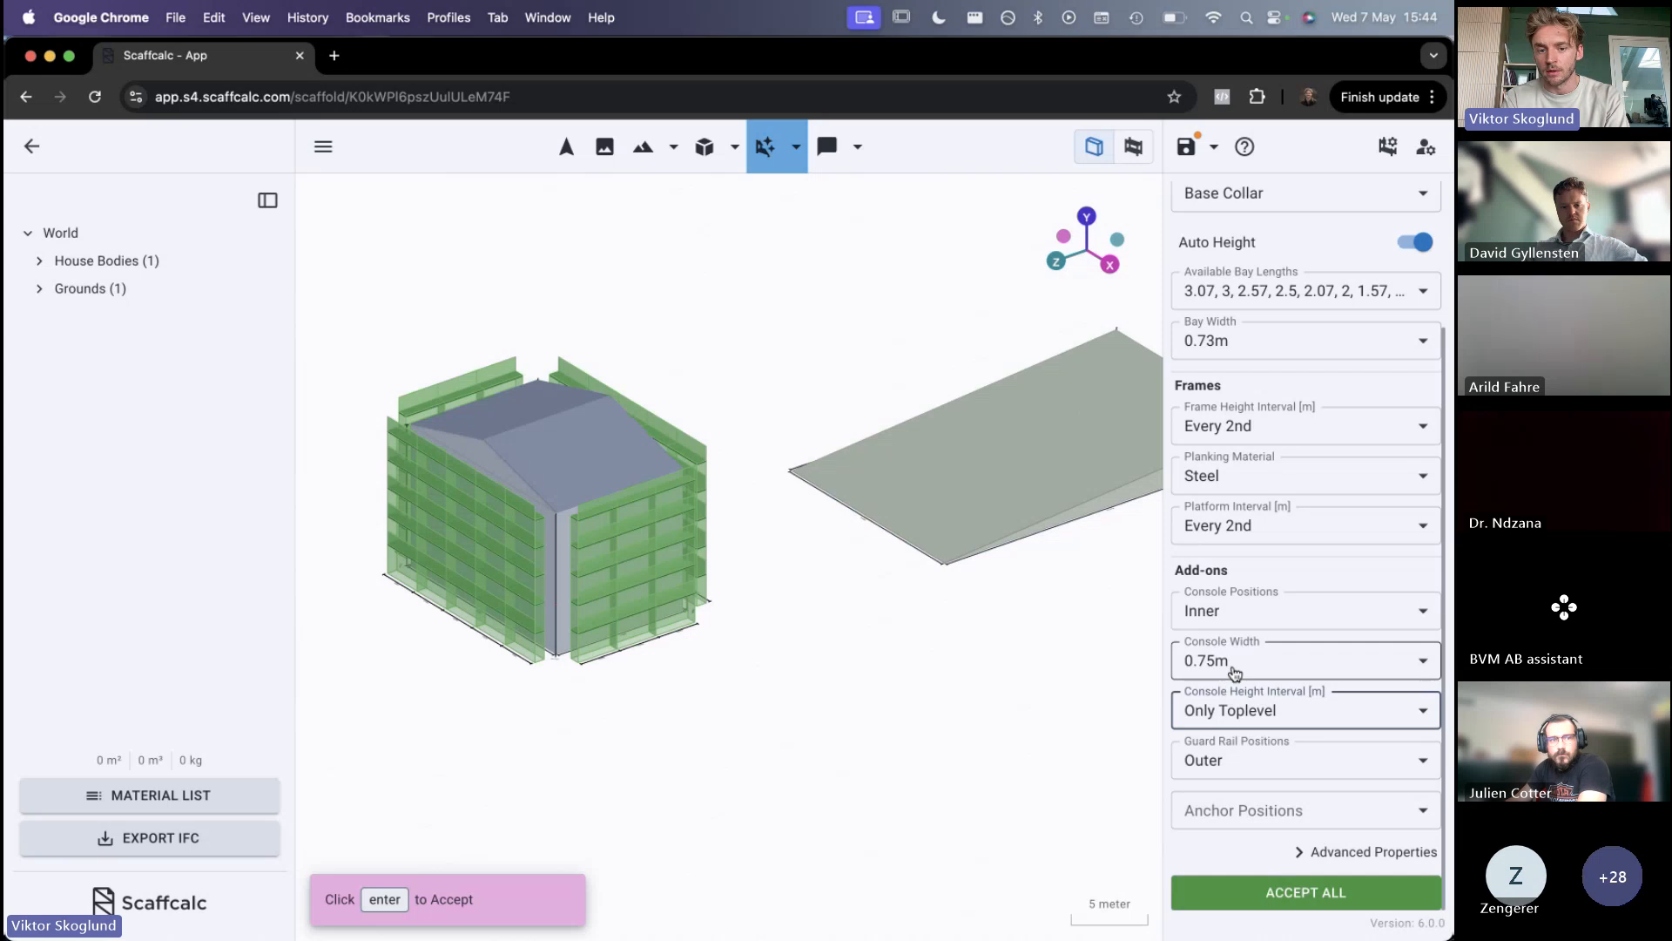
# Make MJ Gerüst Optima the preselected supplier in the scaffold settings and save them
pyautogui.click(1391, 149)
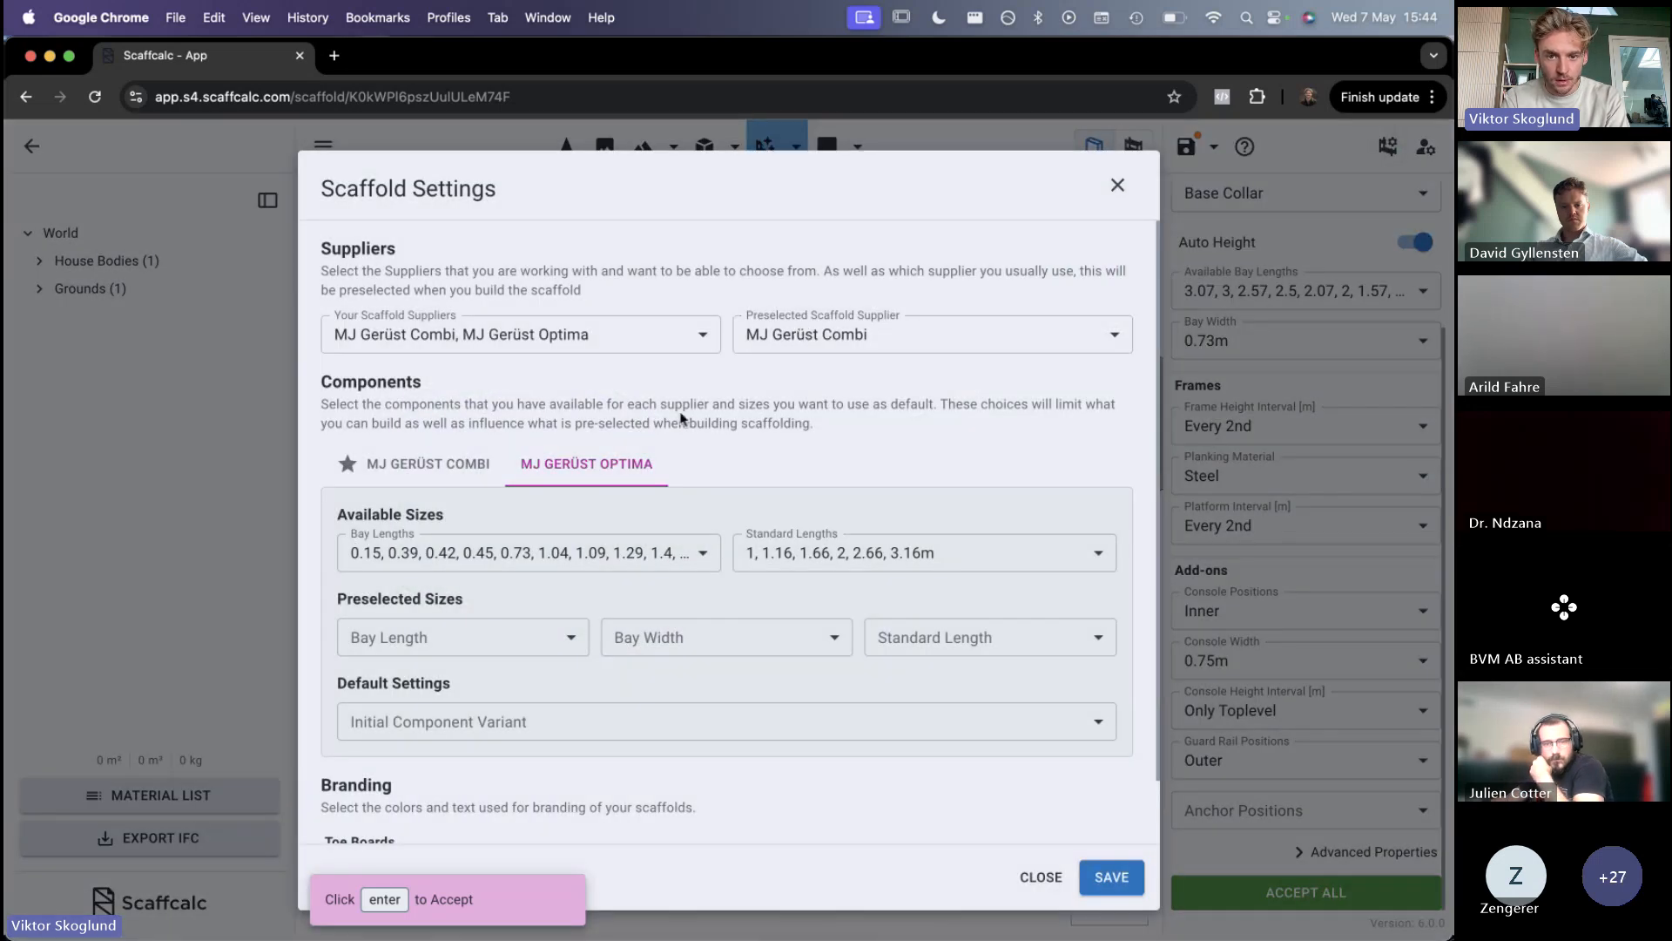
pyautogui.click(785, 340)
pyautogui.click(793, 407)
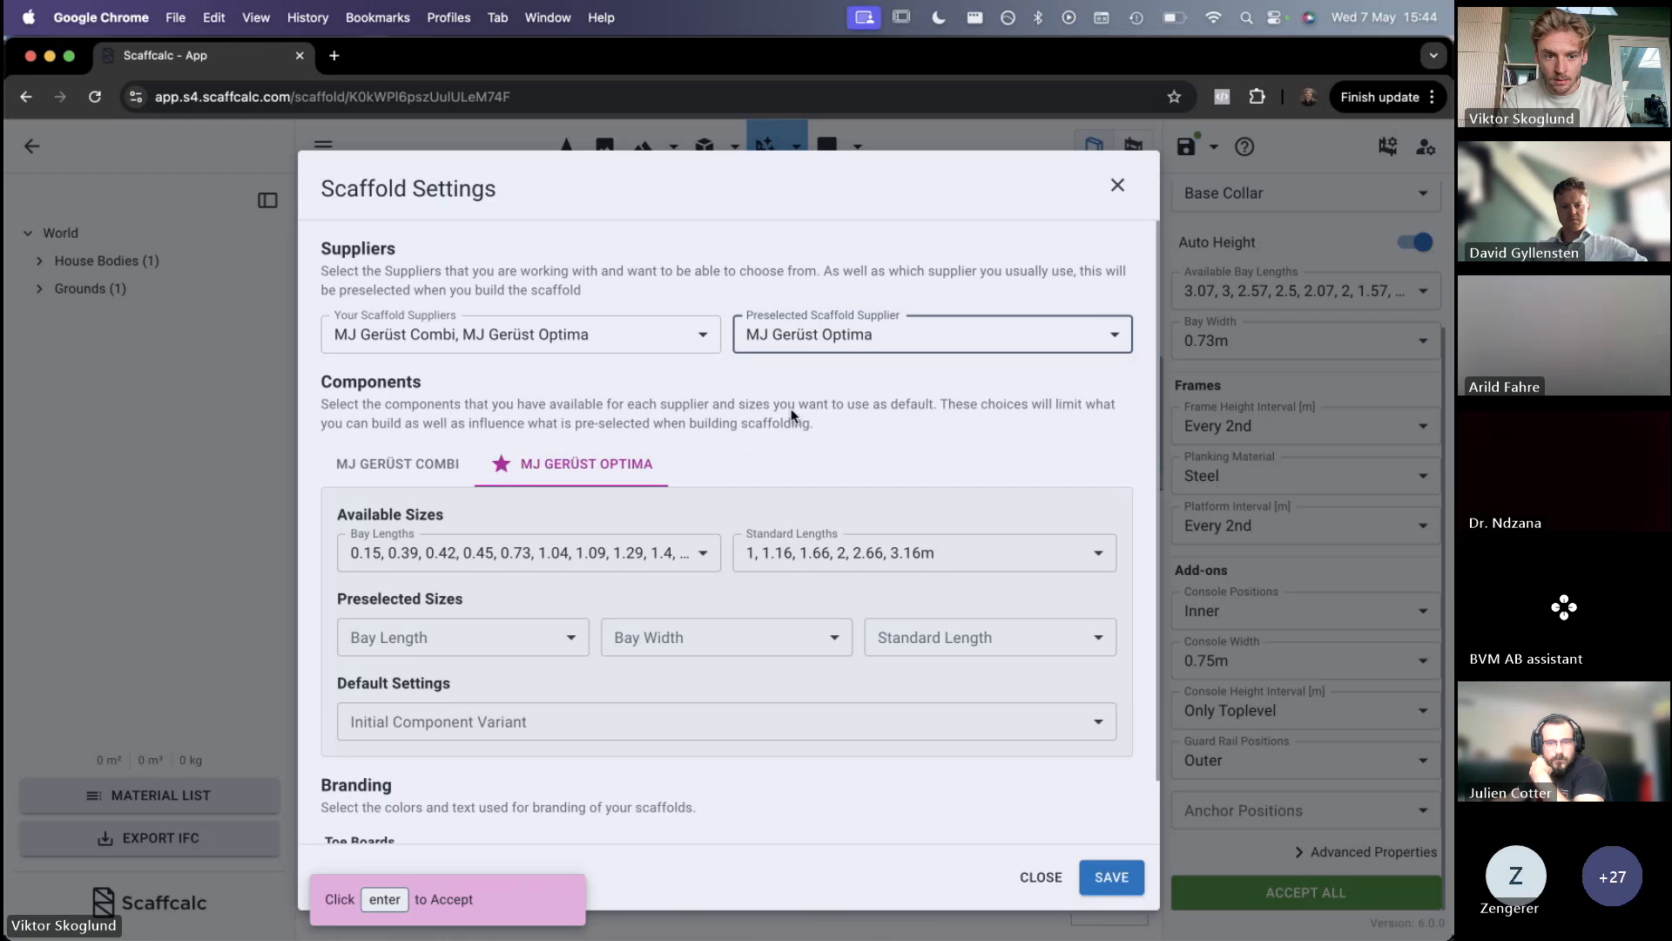
pyautogui.click(1111, 879)
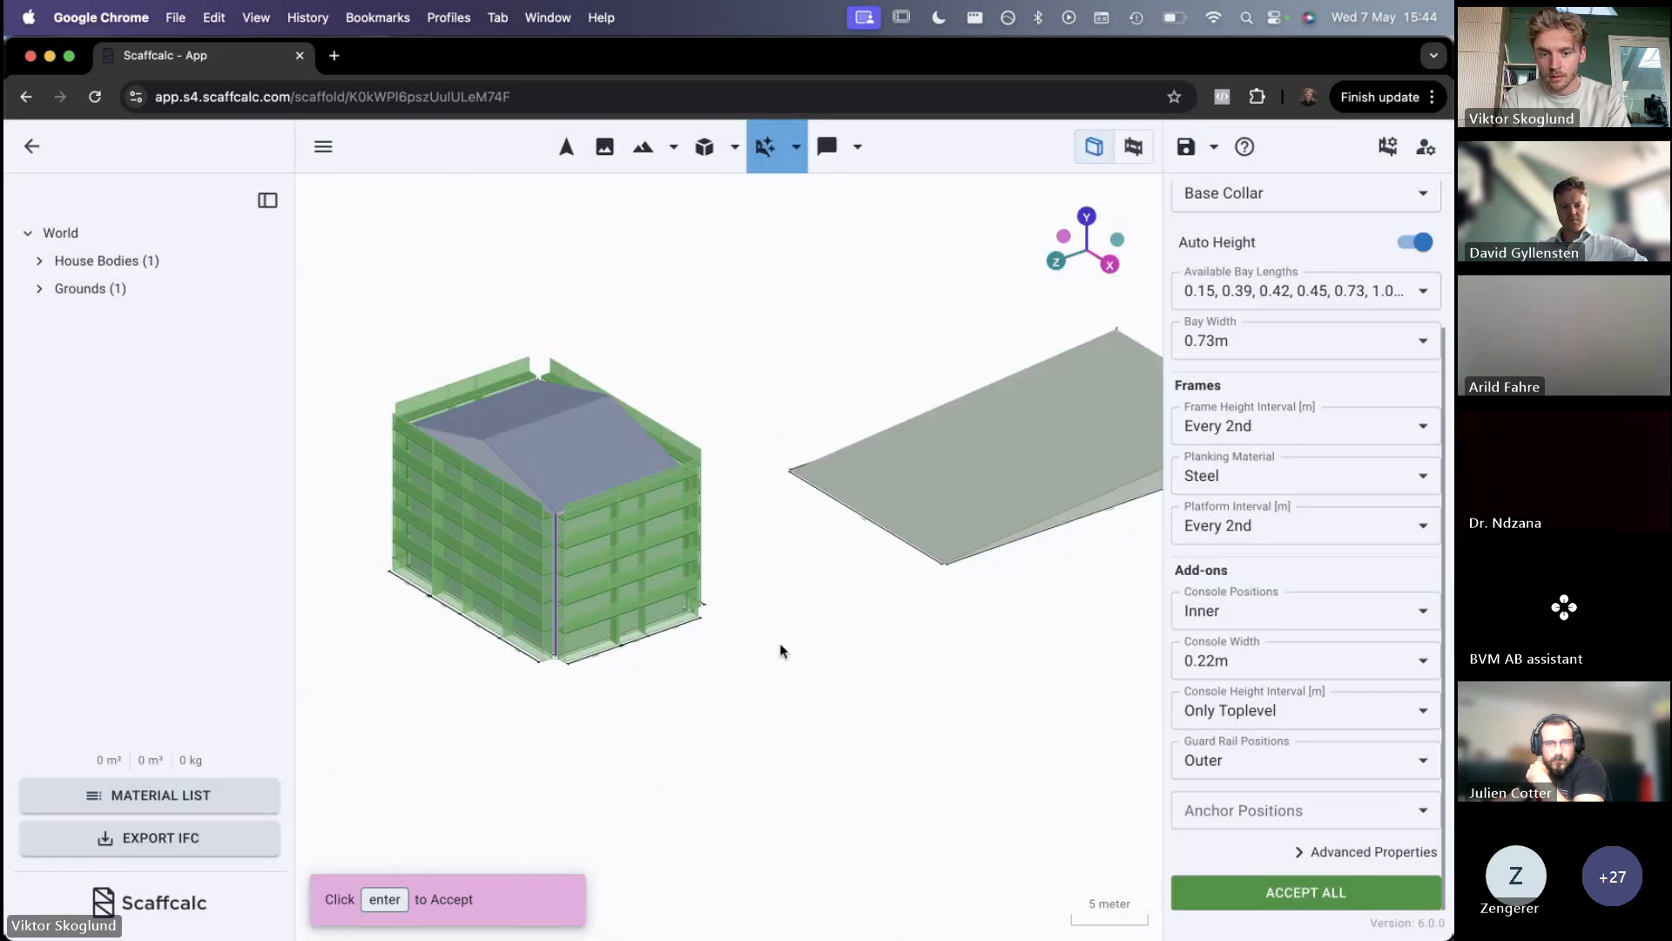
# Try inner console widths of 0.39 m and 0.73 m on the Auto Scaffold preview, then leave it without accepting
pyautogui.click(1243, 663)
pyautogui.click(1207, 795)
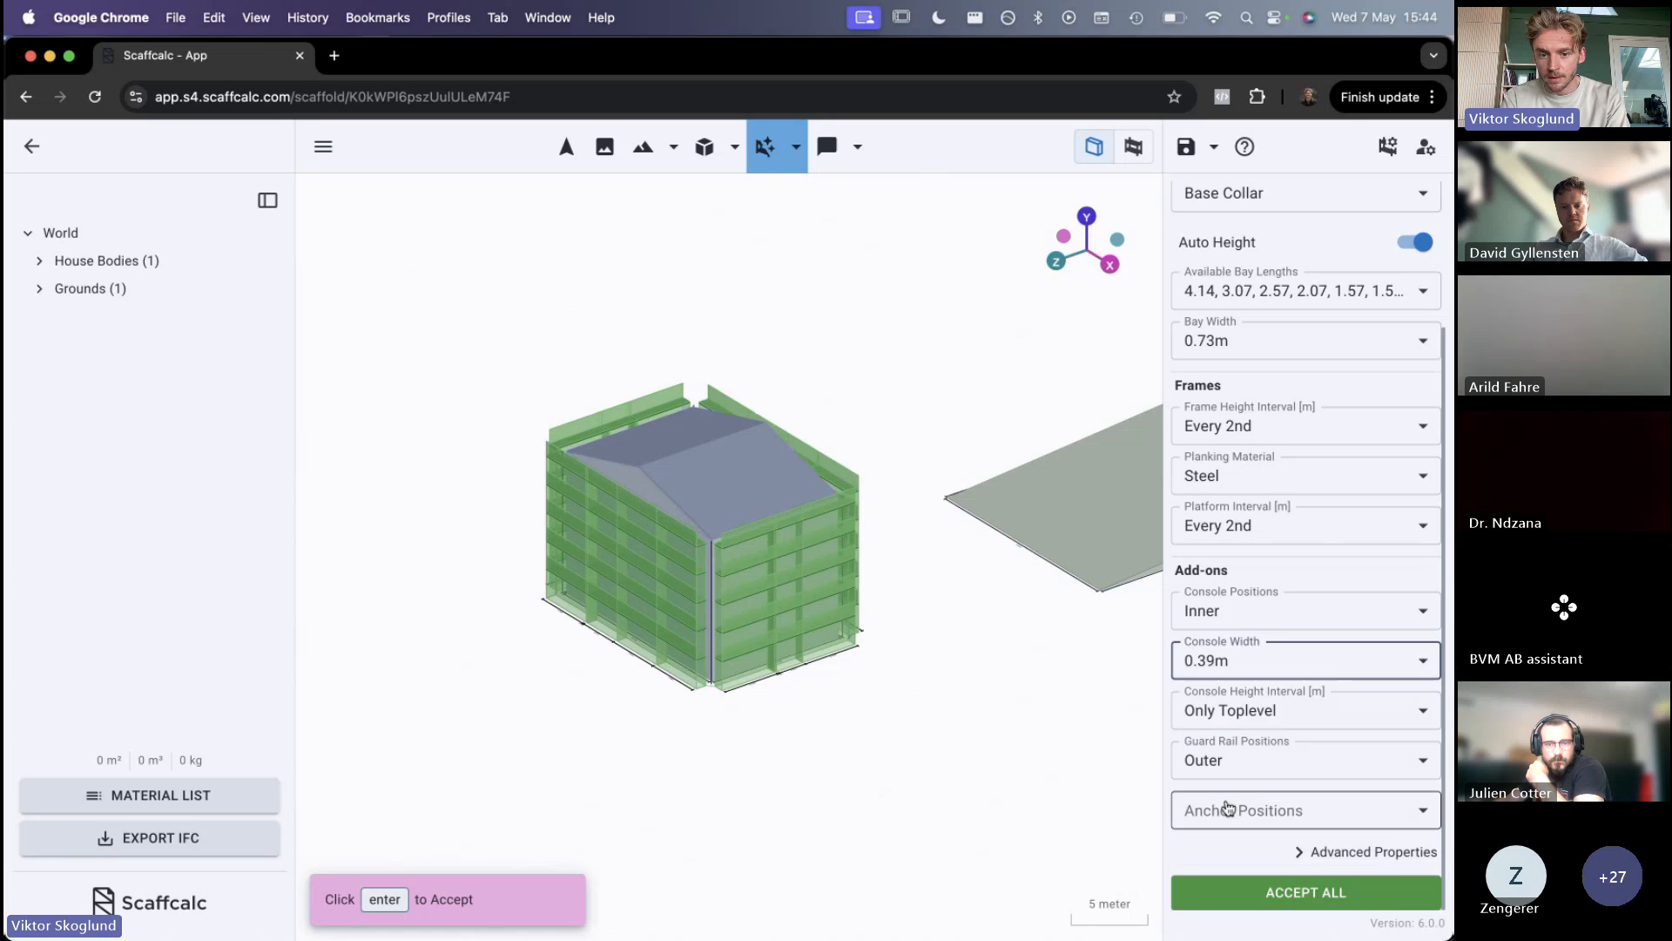
pyautogui.click(1232, 661)
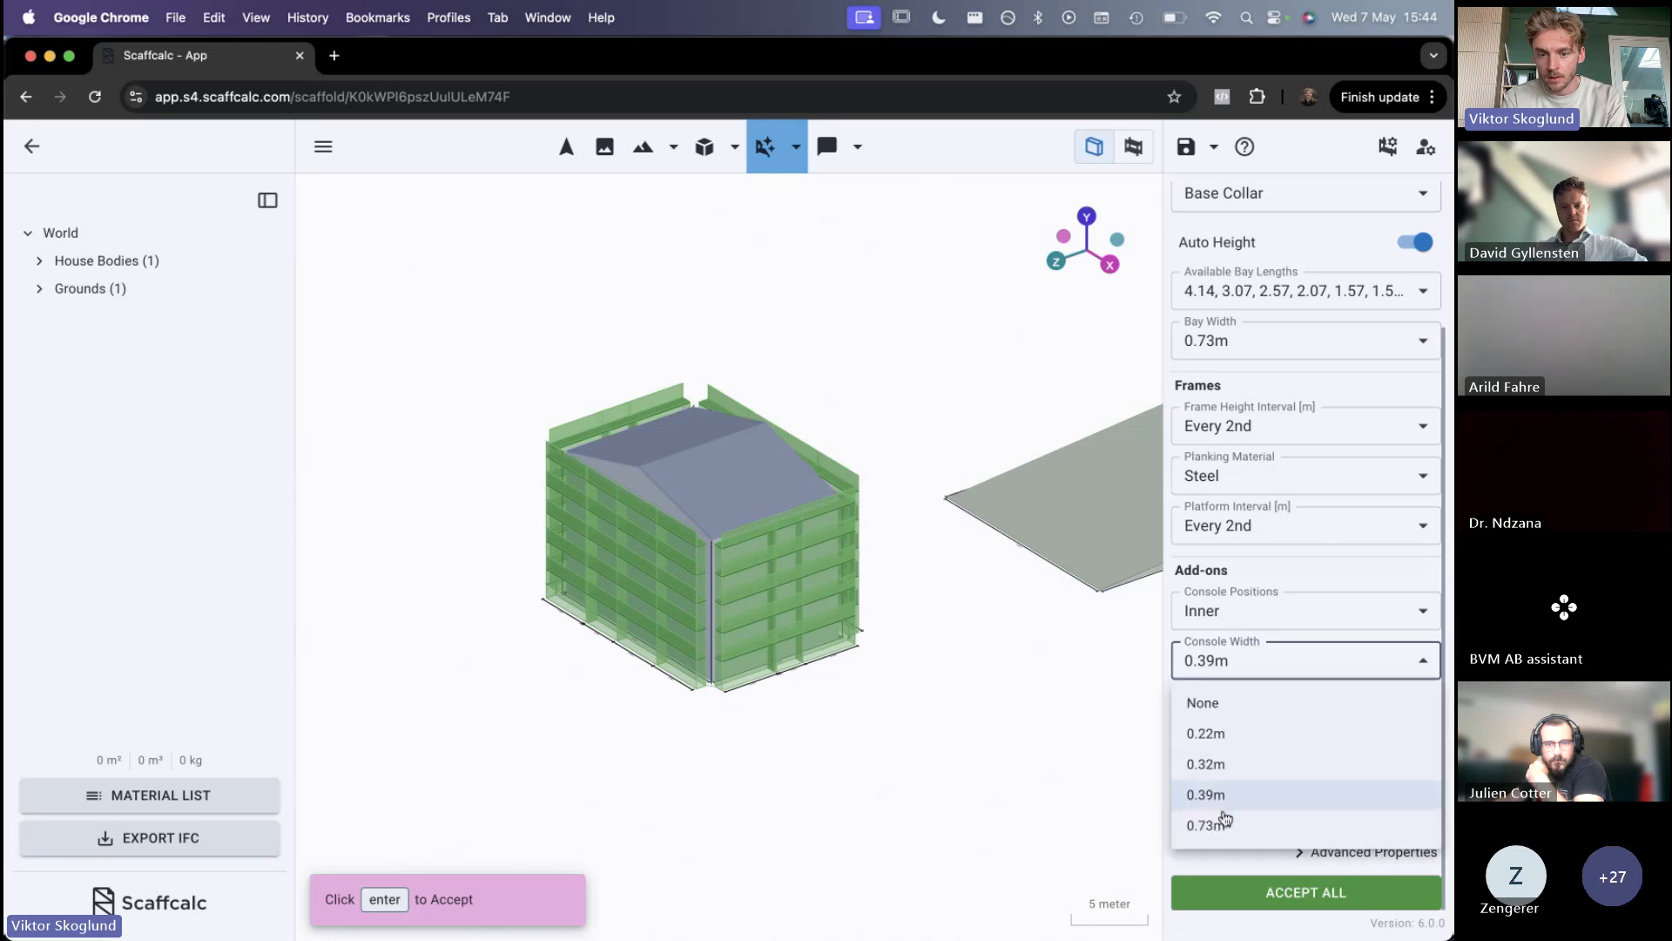
pyautogui.click(1220, 821)
pyautogui.click(566, 146)
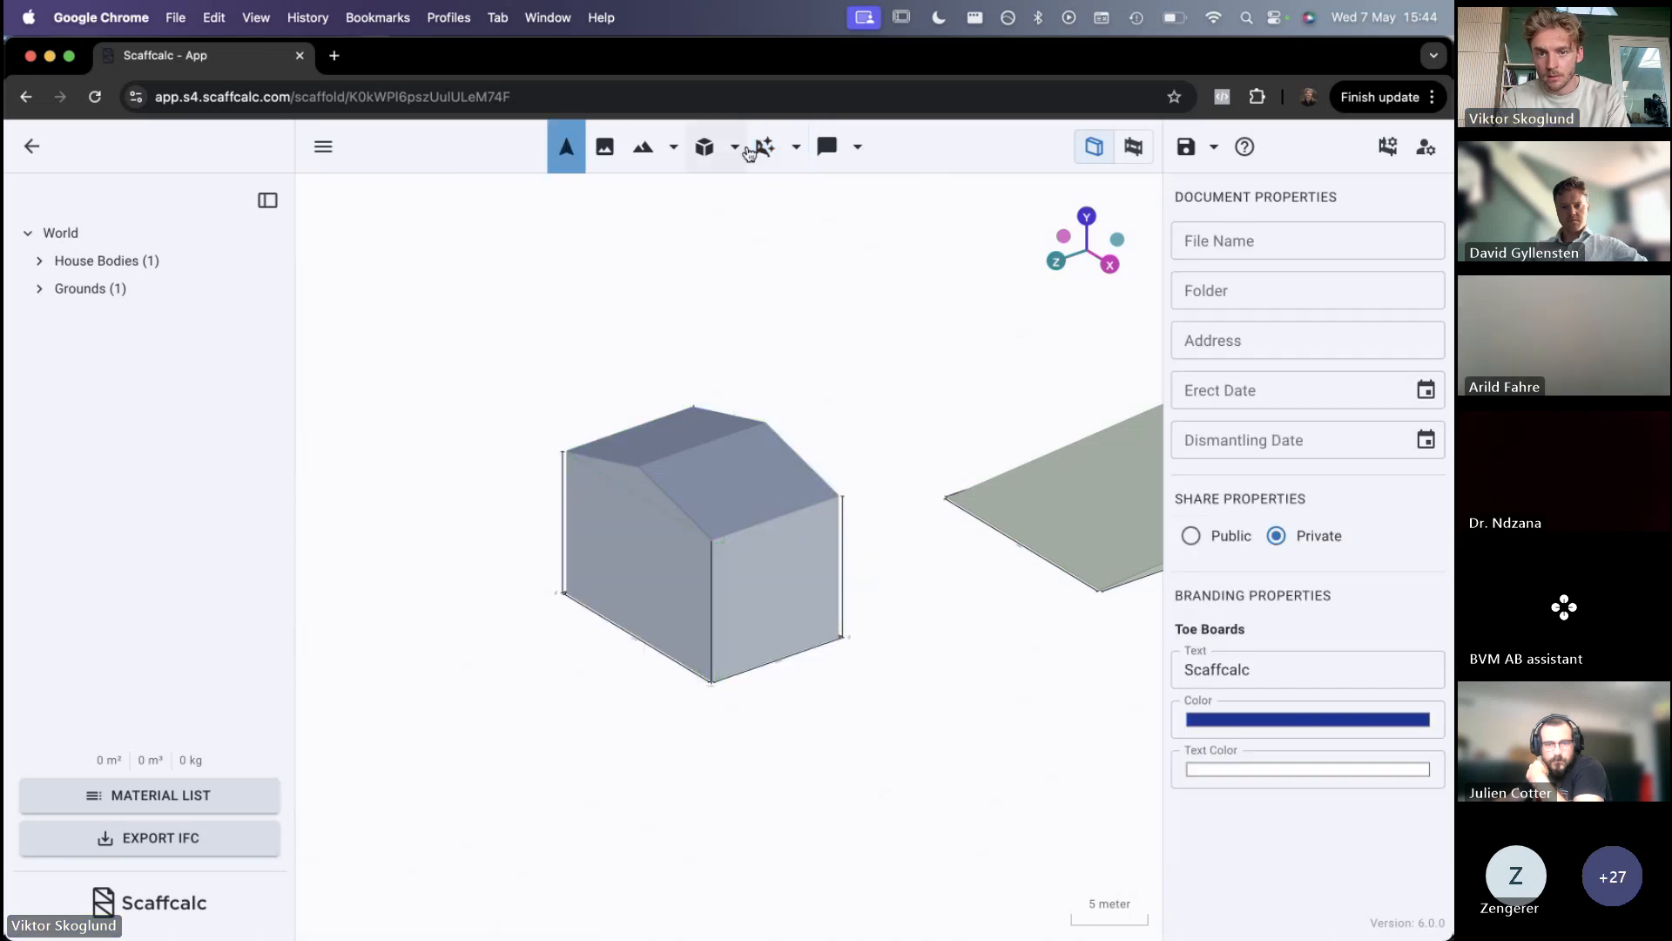
# Restart Auto Scaffold around the house with inner consoles 0.73 m wide and a console height interval of Only Toplevel
pyautogui.click(763, 150)
pyautogui.scroll(-3, 1249, 735)
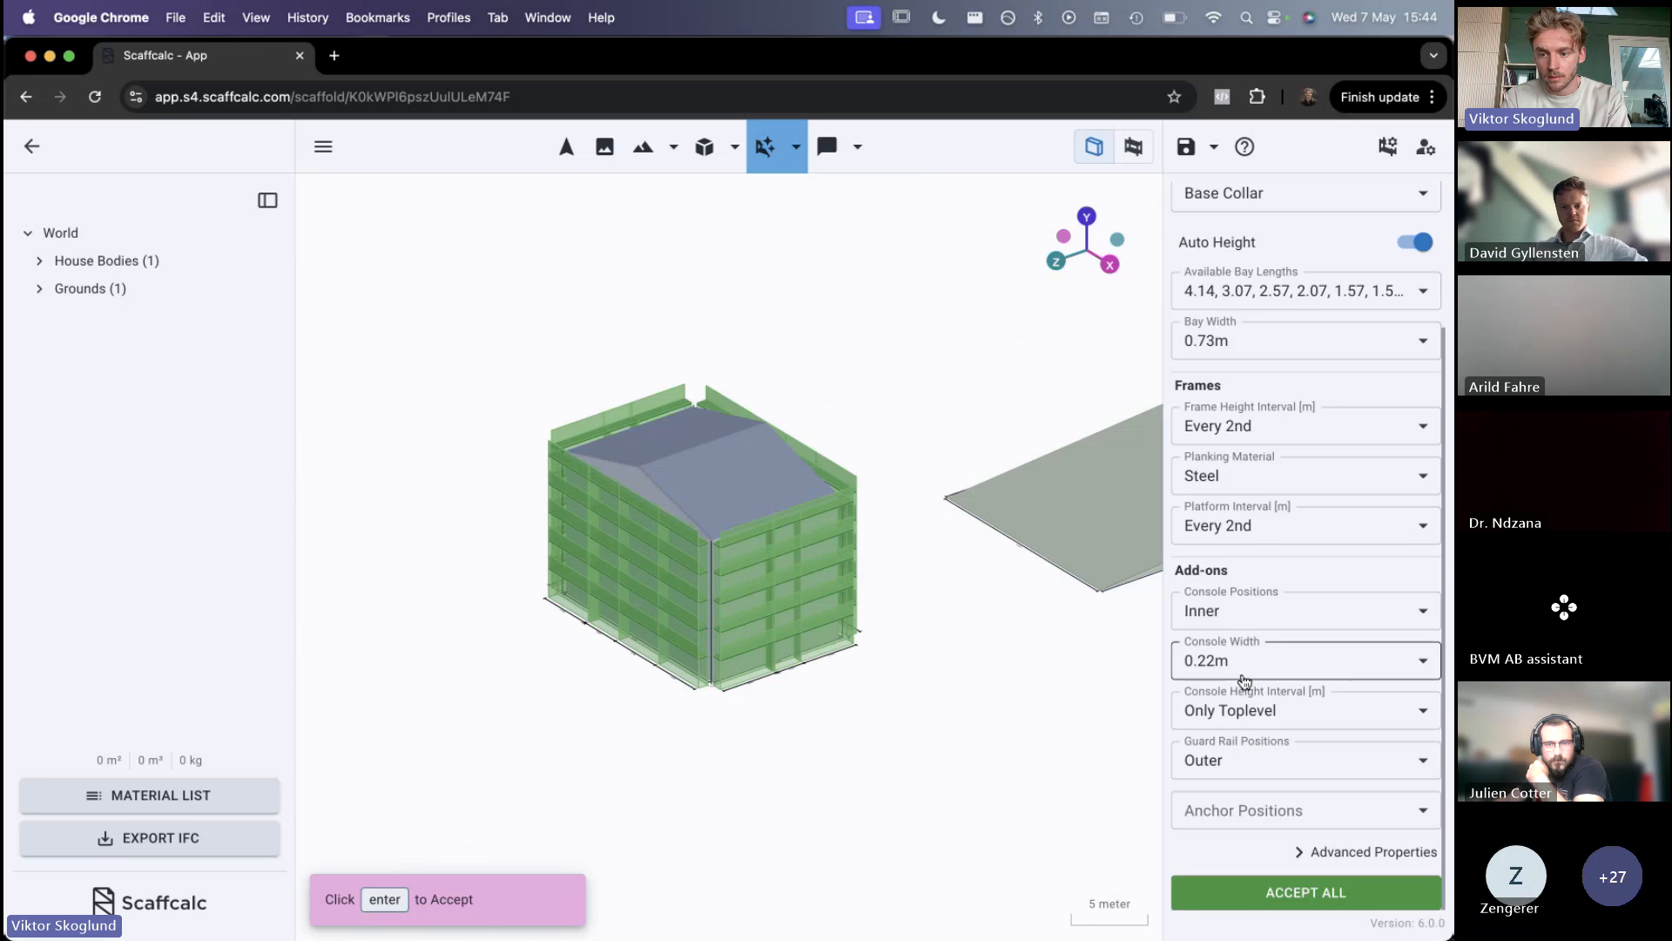
pyautogui.click(1246, 627)
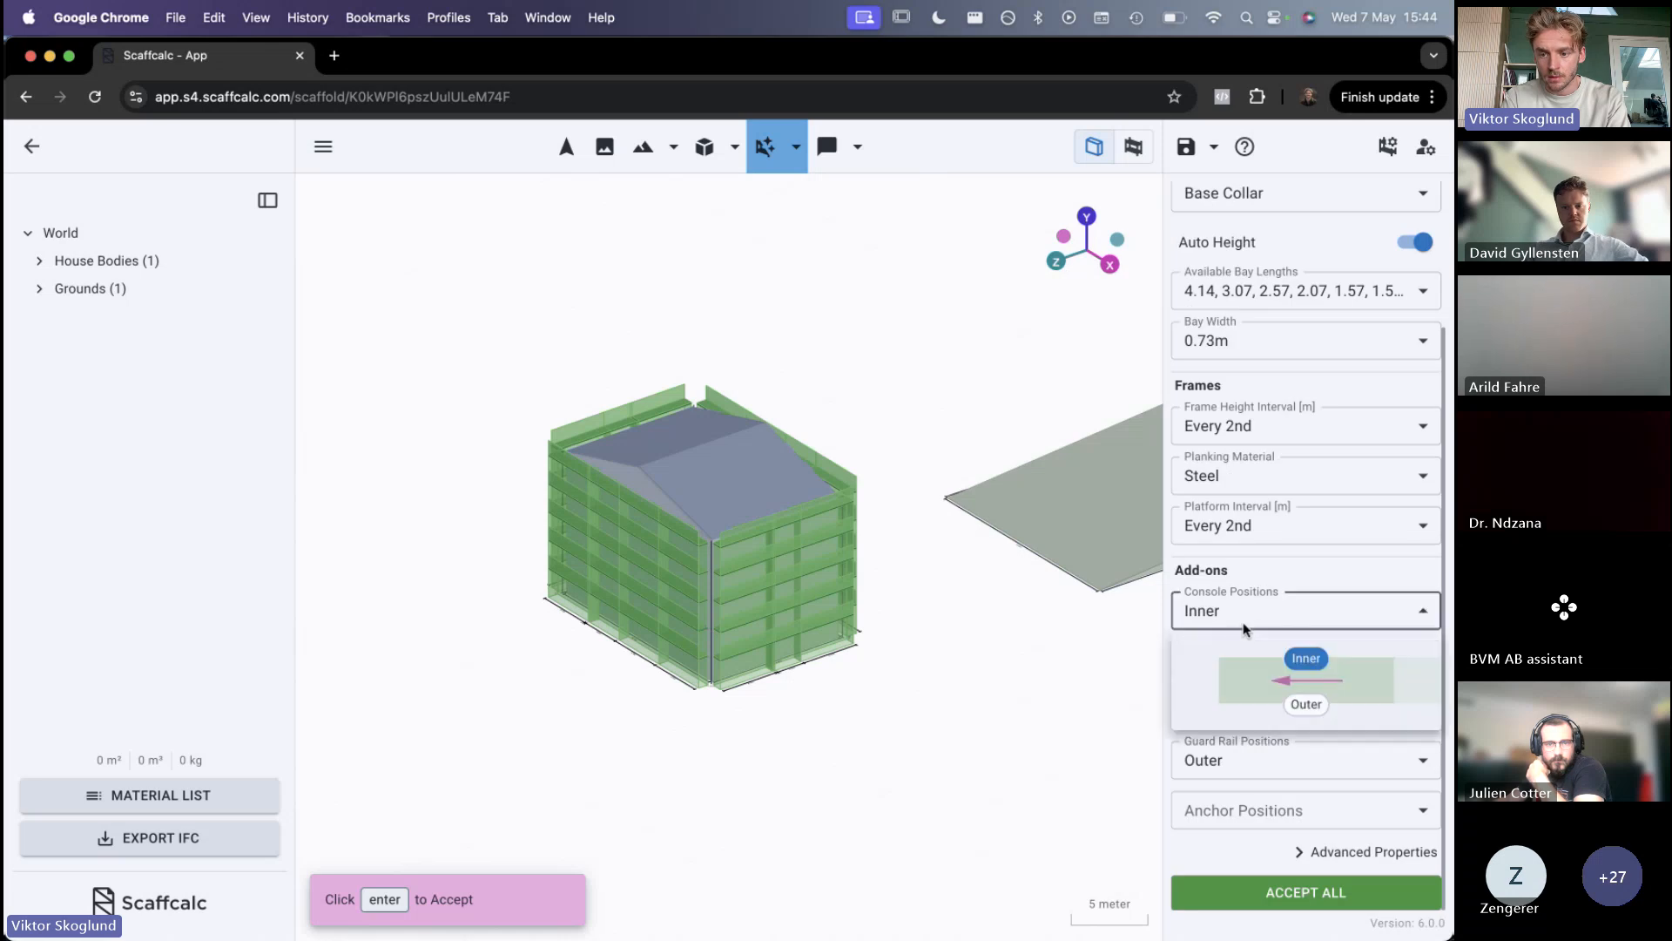
pyautogui.click(1305, 662)
pyautogui.click(1300, 754)
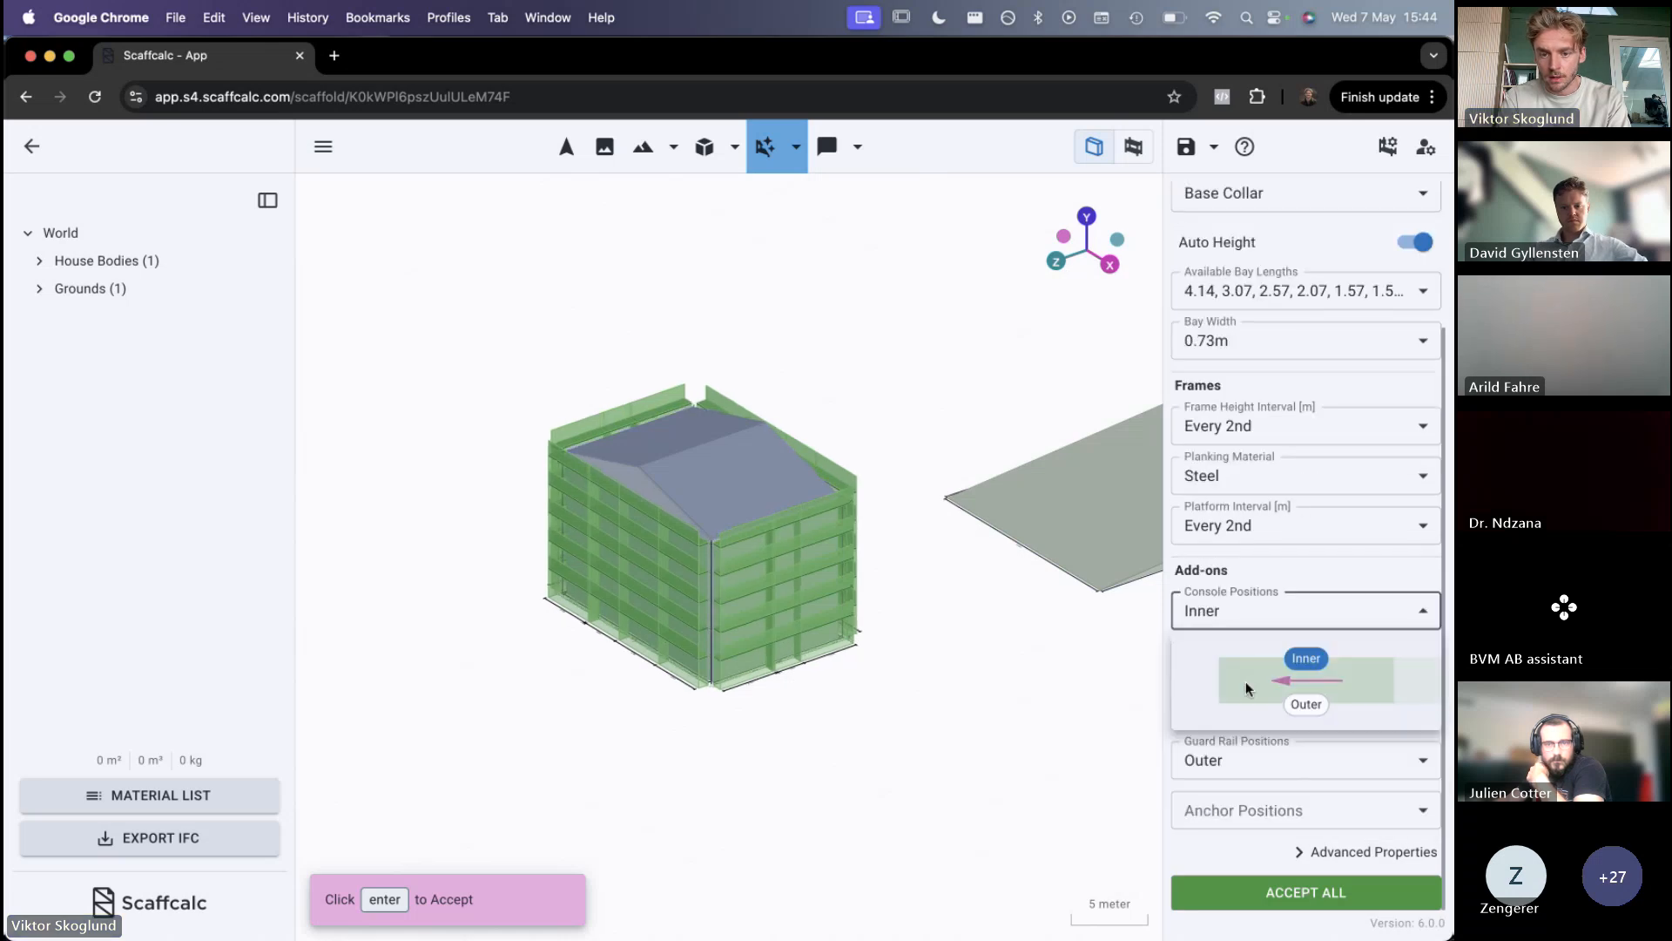
pyautogui.click(1247, 766)
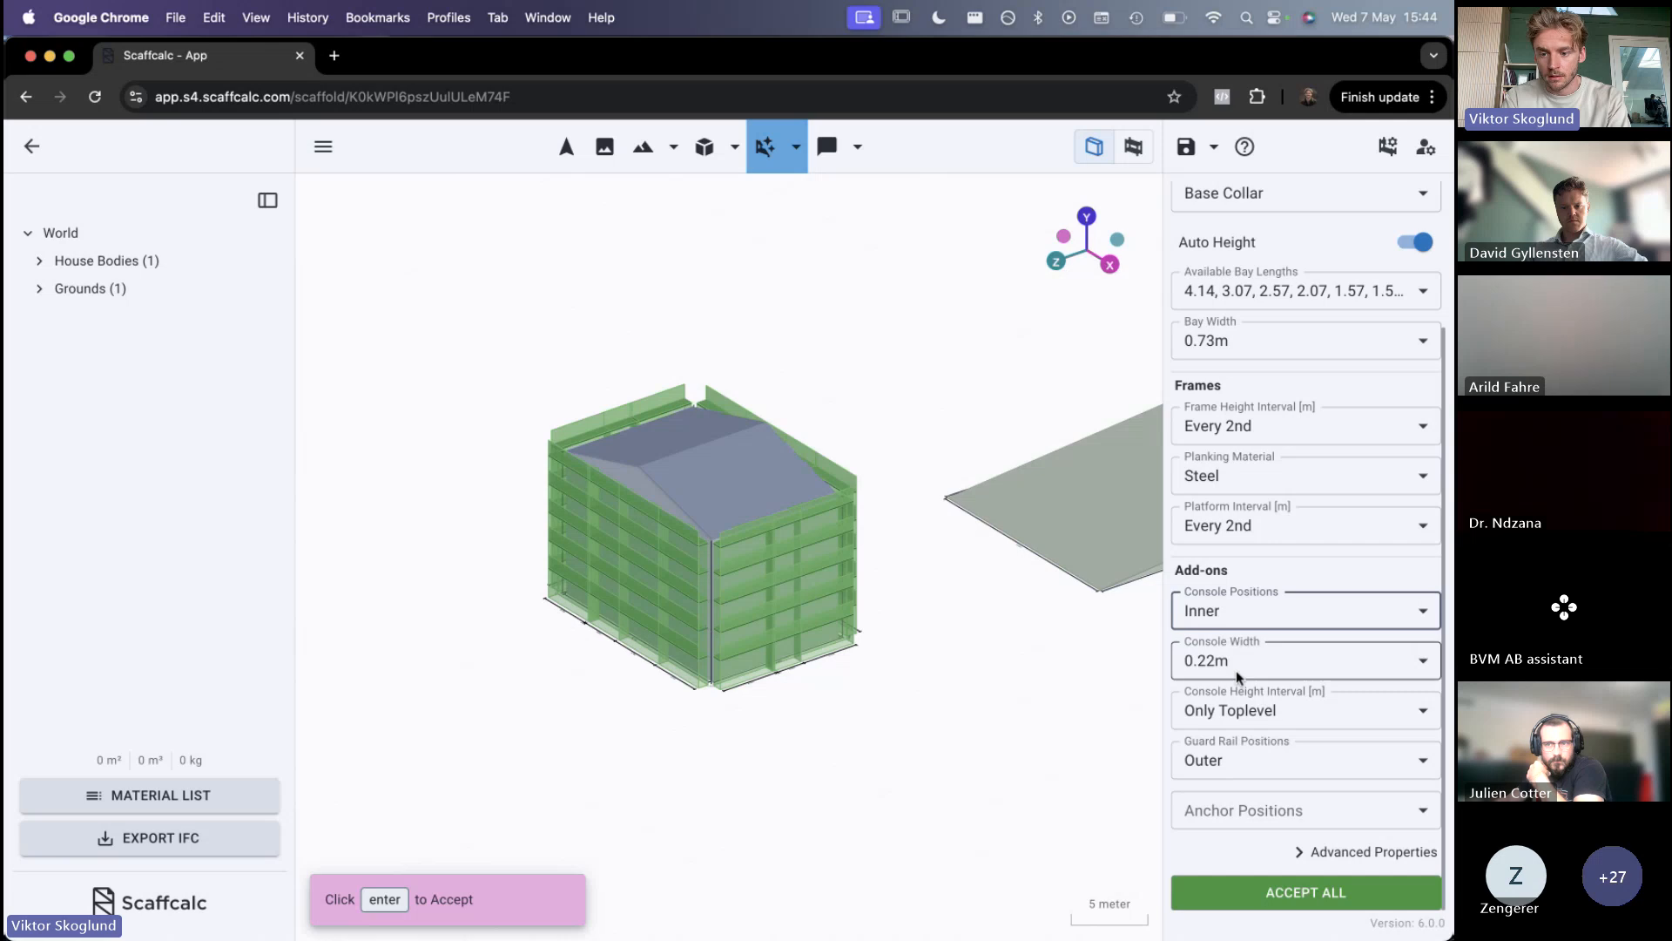
pyautogui.click(1236, 671)
pyautogui.click(1209, 795)
pyautogui.click(1220, 710)
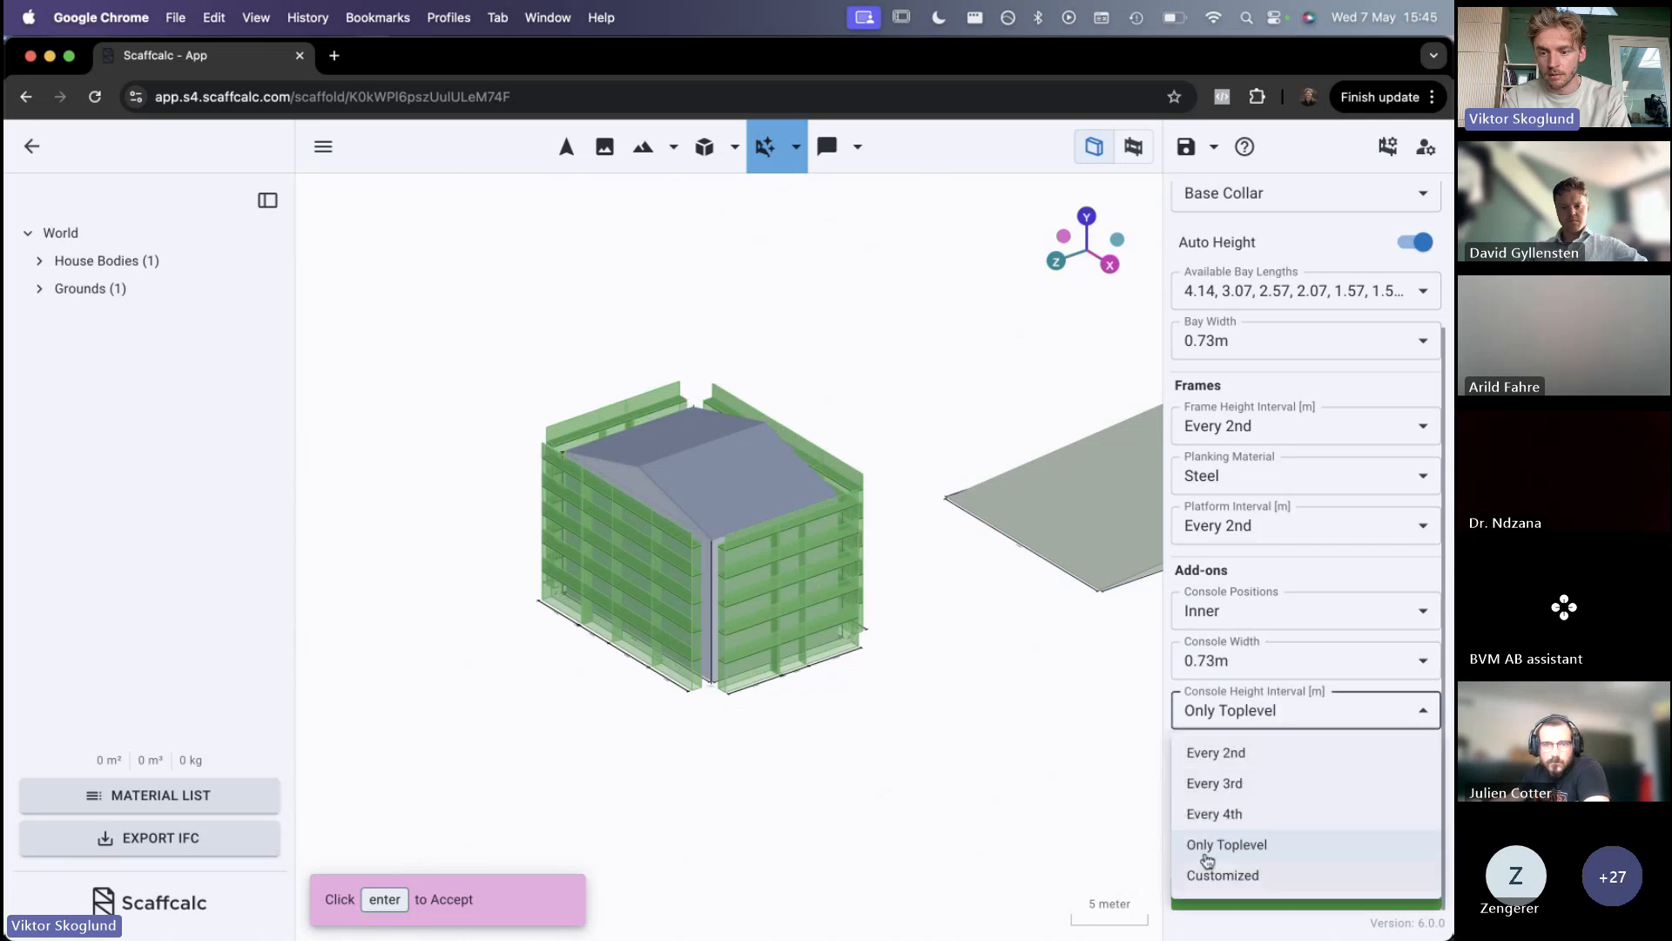
pyautogui.click(1207, 857)
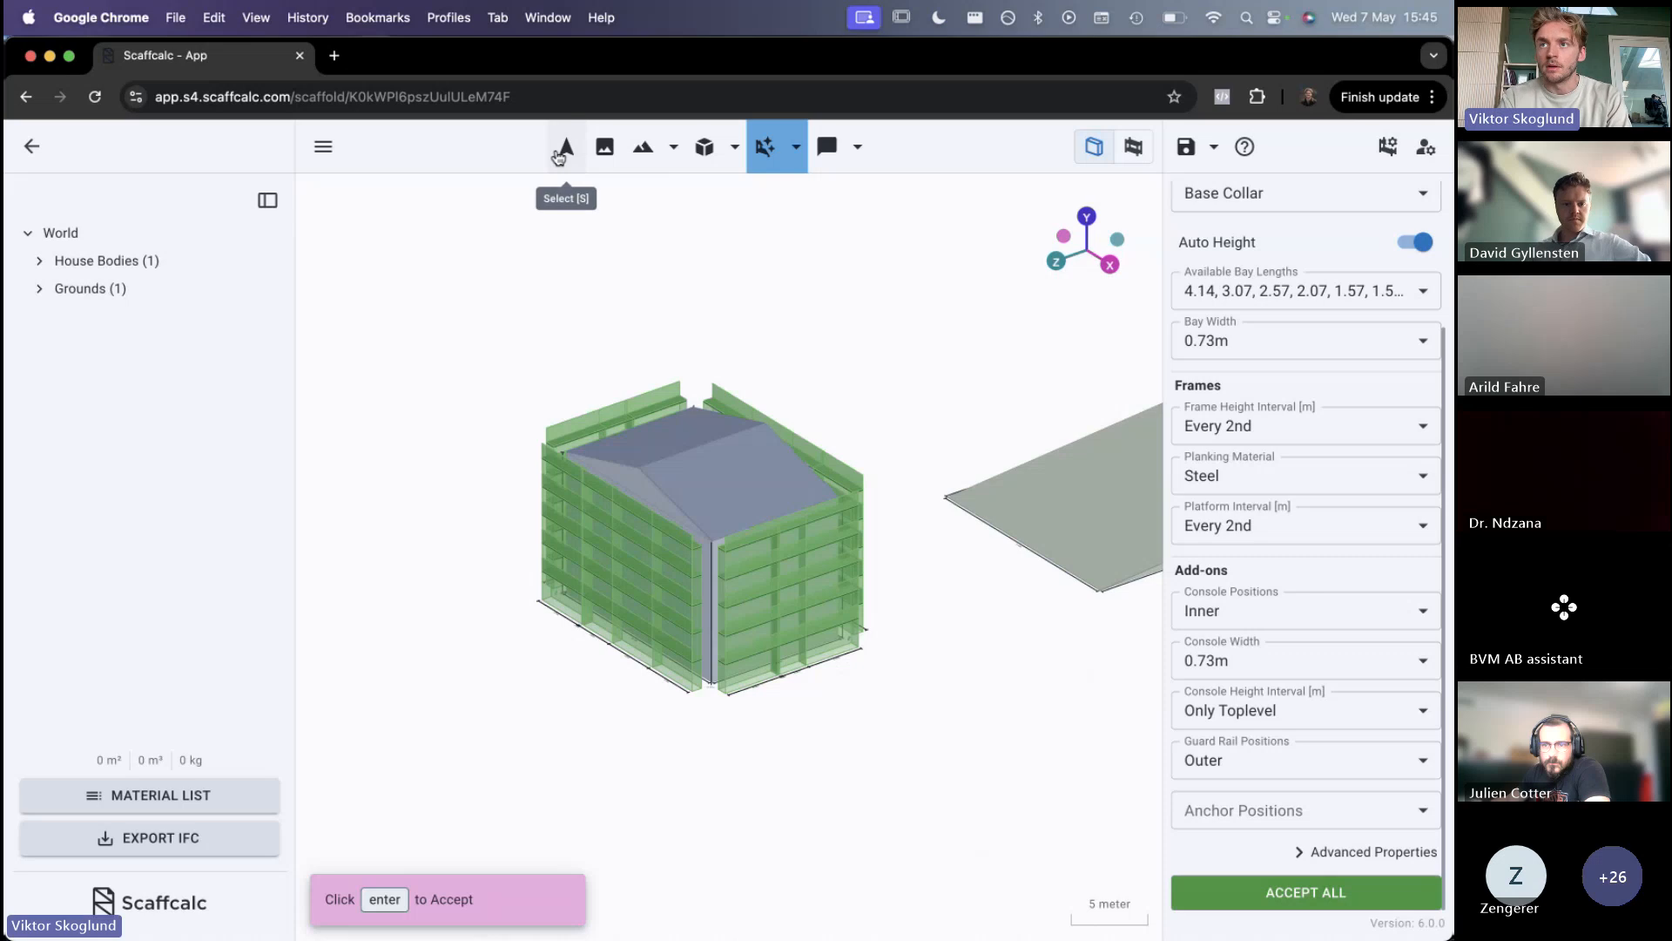
# Discard the Auto Scaffold preview and delete the gabled house
pyautogui.scroll(3, 1266, 734)
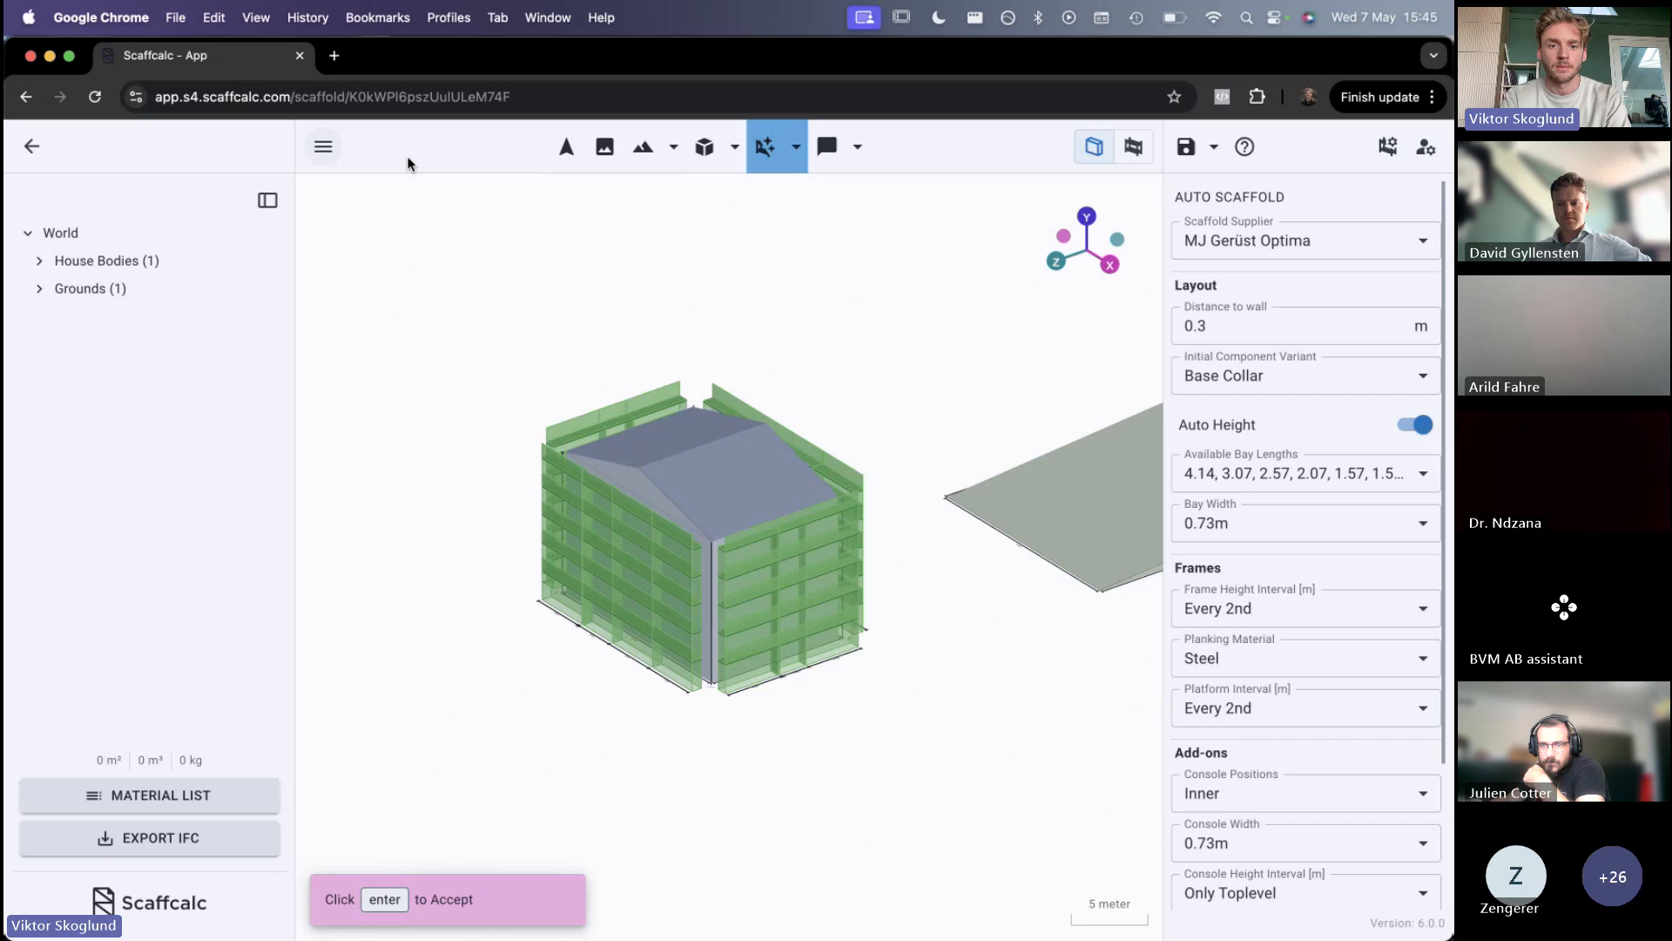
pyautogui.click(566, 147)
pyautogui.moveTo(862, 478); pyautogui.dragTo(754, 558)
pyautogui.click(692, 571)
pyautogui.press('Delete')
# Draw a wide rectangular house with a height of 10 m beside the ground surface
pyautogui.click(705, 147)
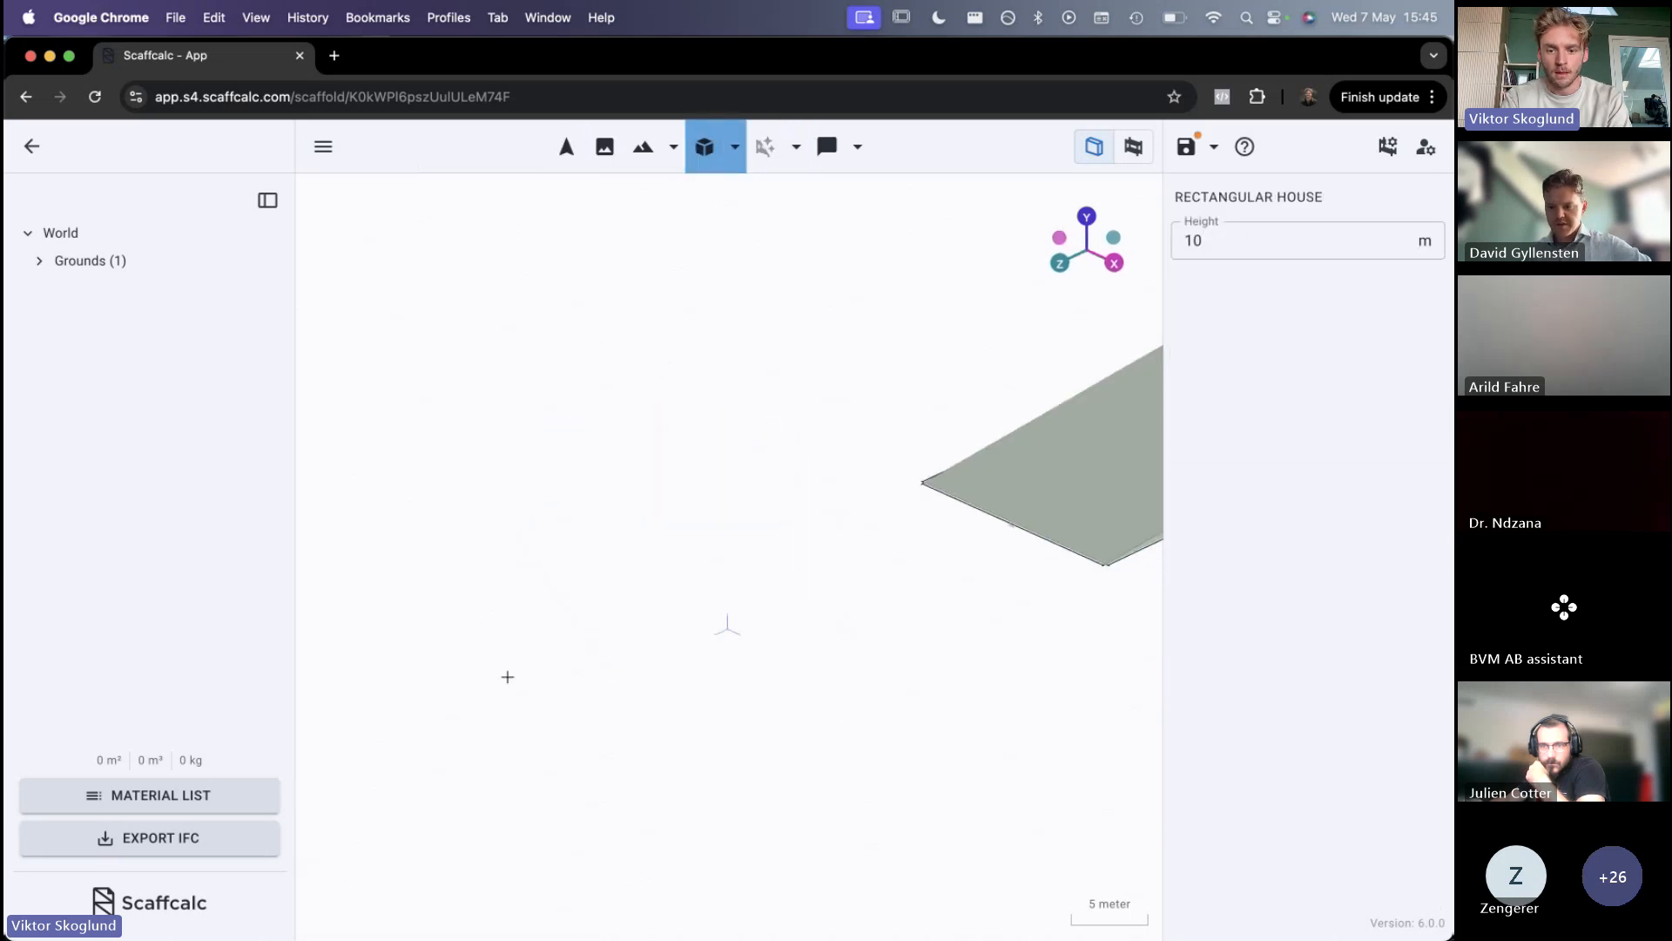
pyautogui.click(487, 614)
pyautogui.click(1025, 614)
# Start an Auto Scaffold on the rectangular house, set the console width to None, and re-add the consoles on the inner side
pyautogui.click(764, 147)
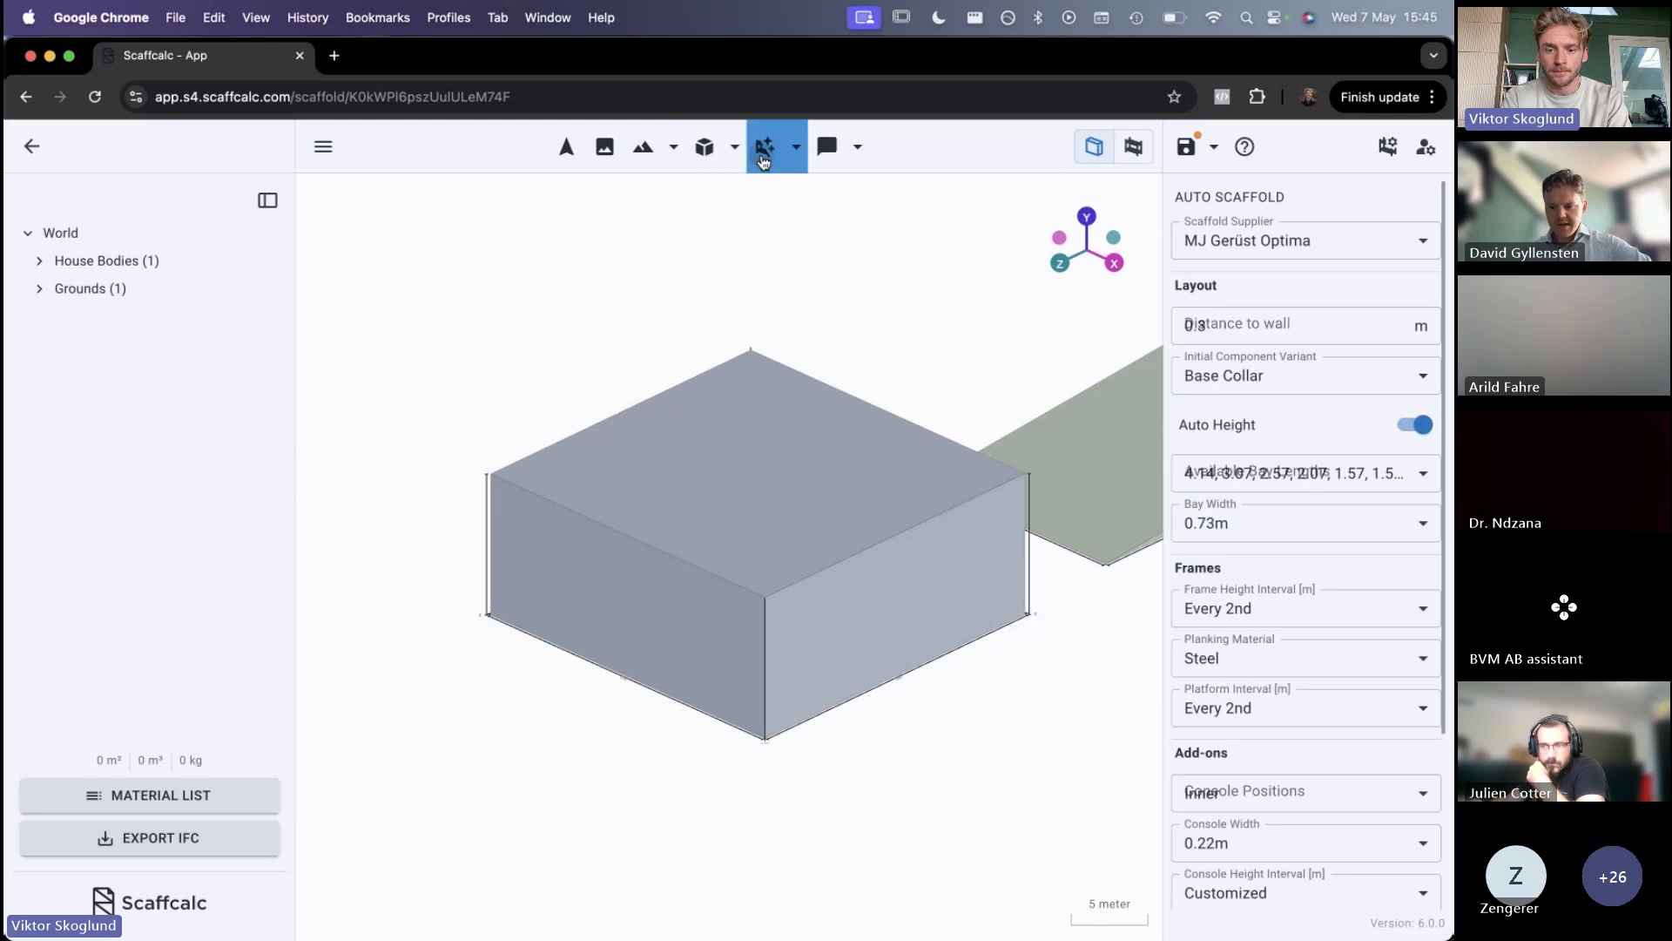
pyautogui.scroll(-3, 1254, 688)
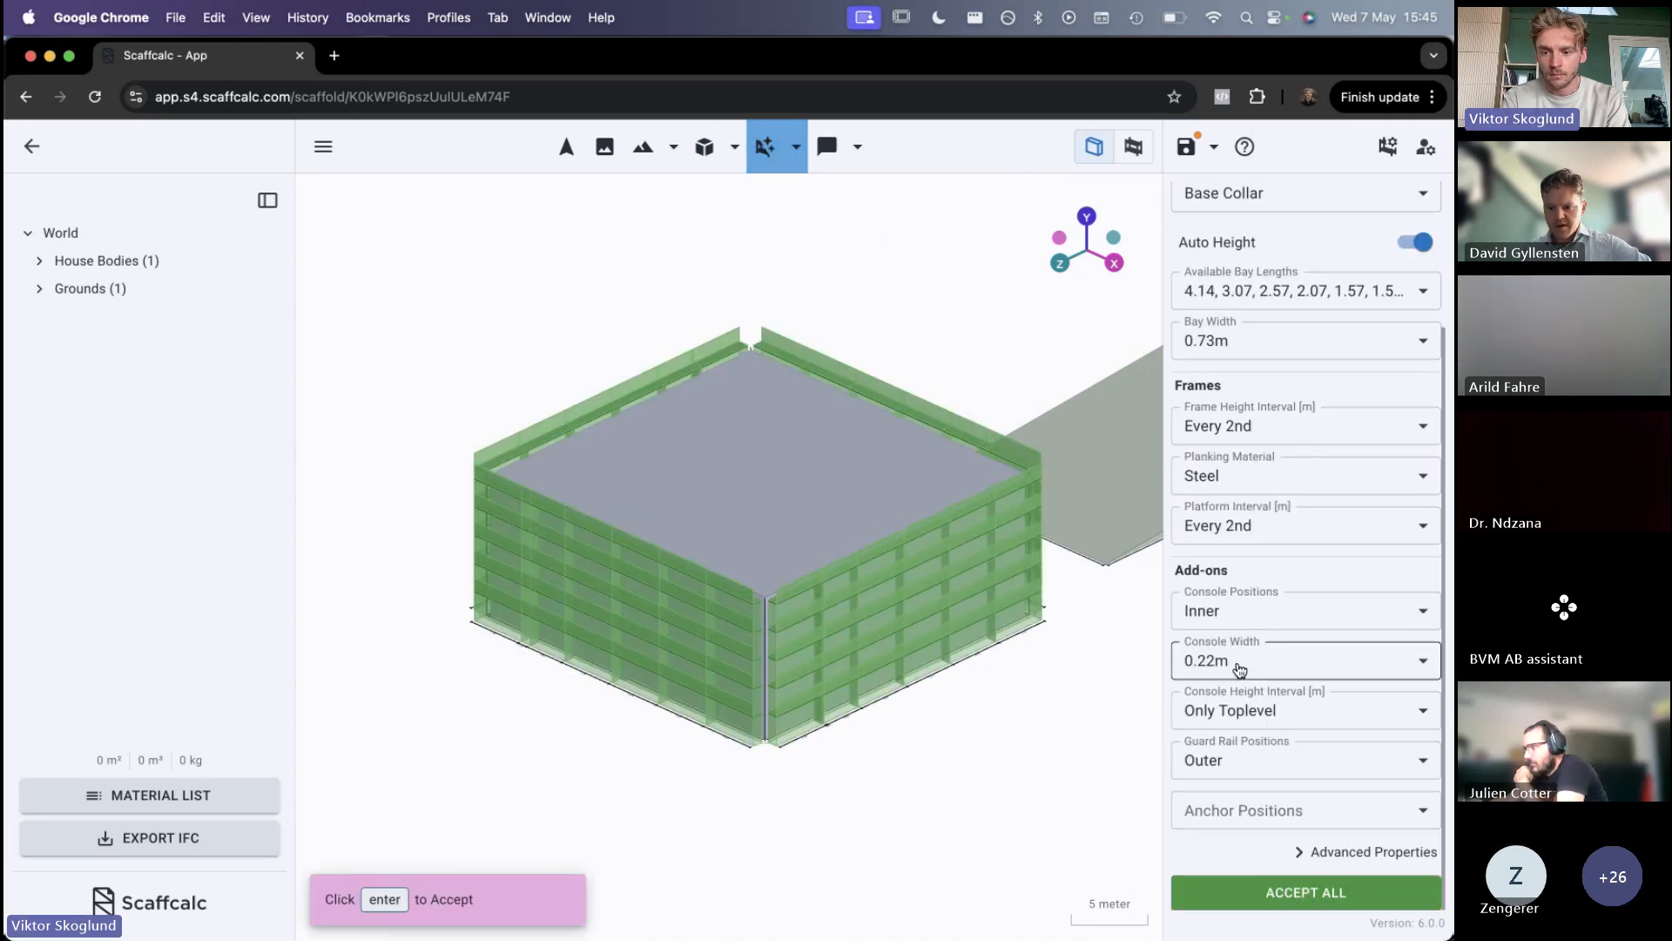
pyautogui.click(1239, 666)
pyautogui.click(1233, 703)
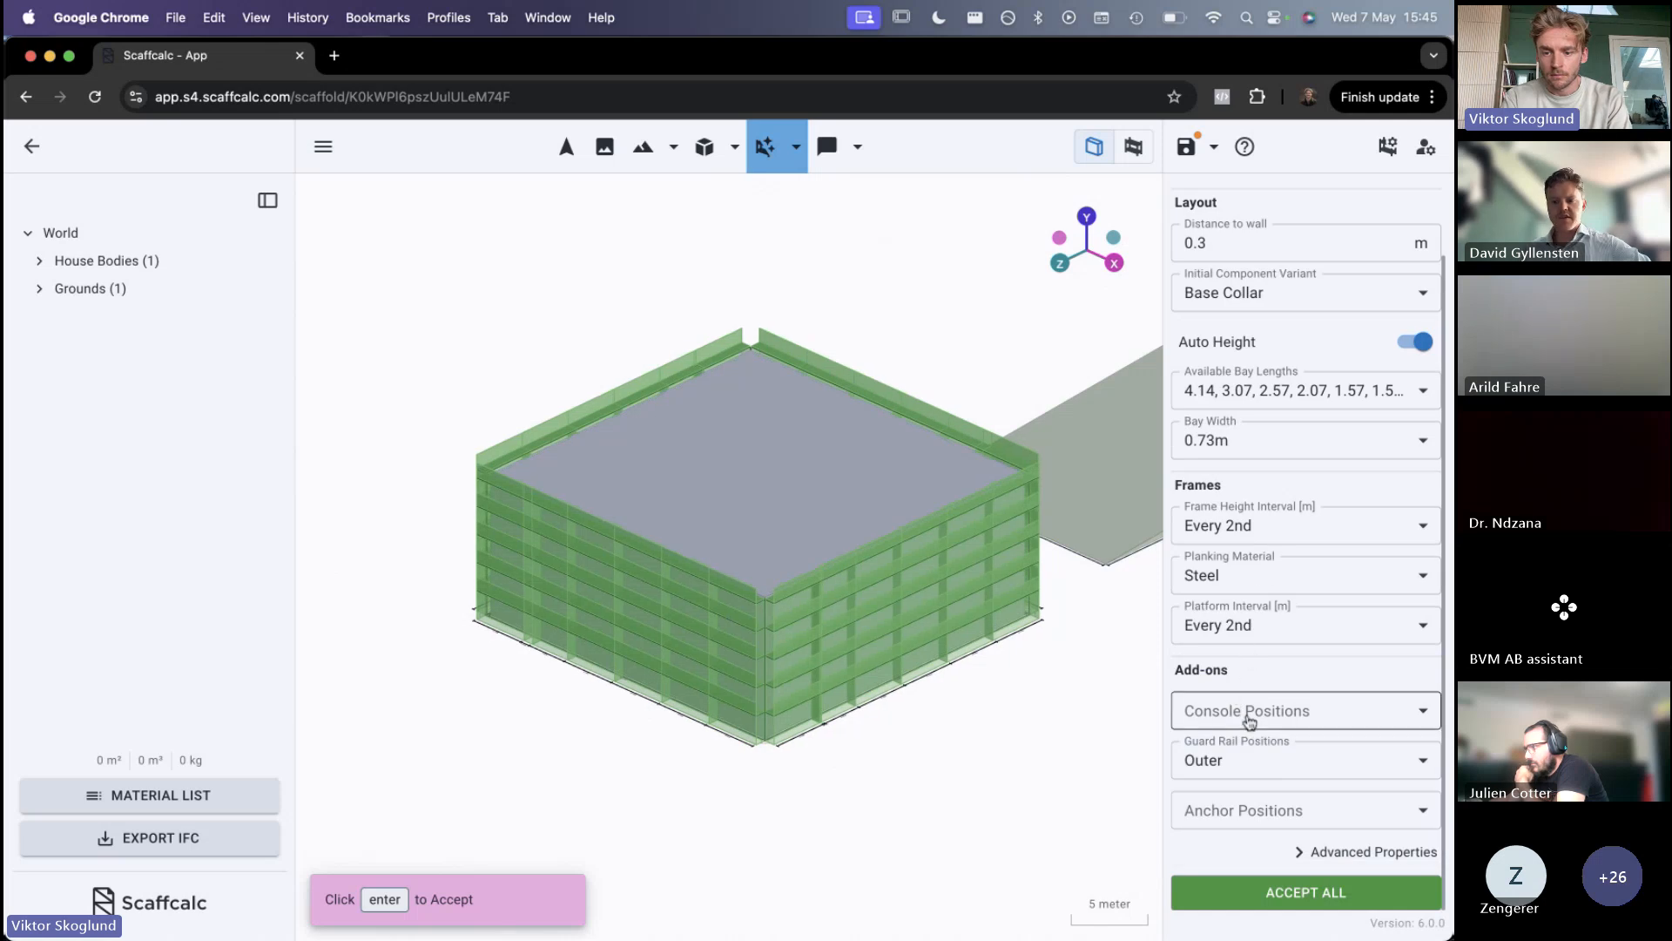
pyautogui.click(1249, 719)
pyautogui.click(1286, 784)
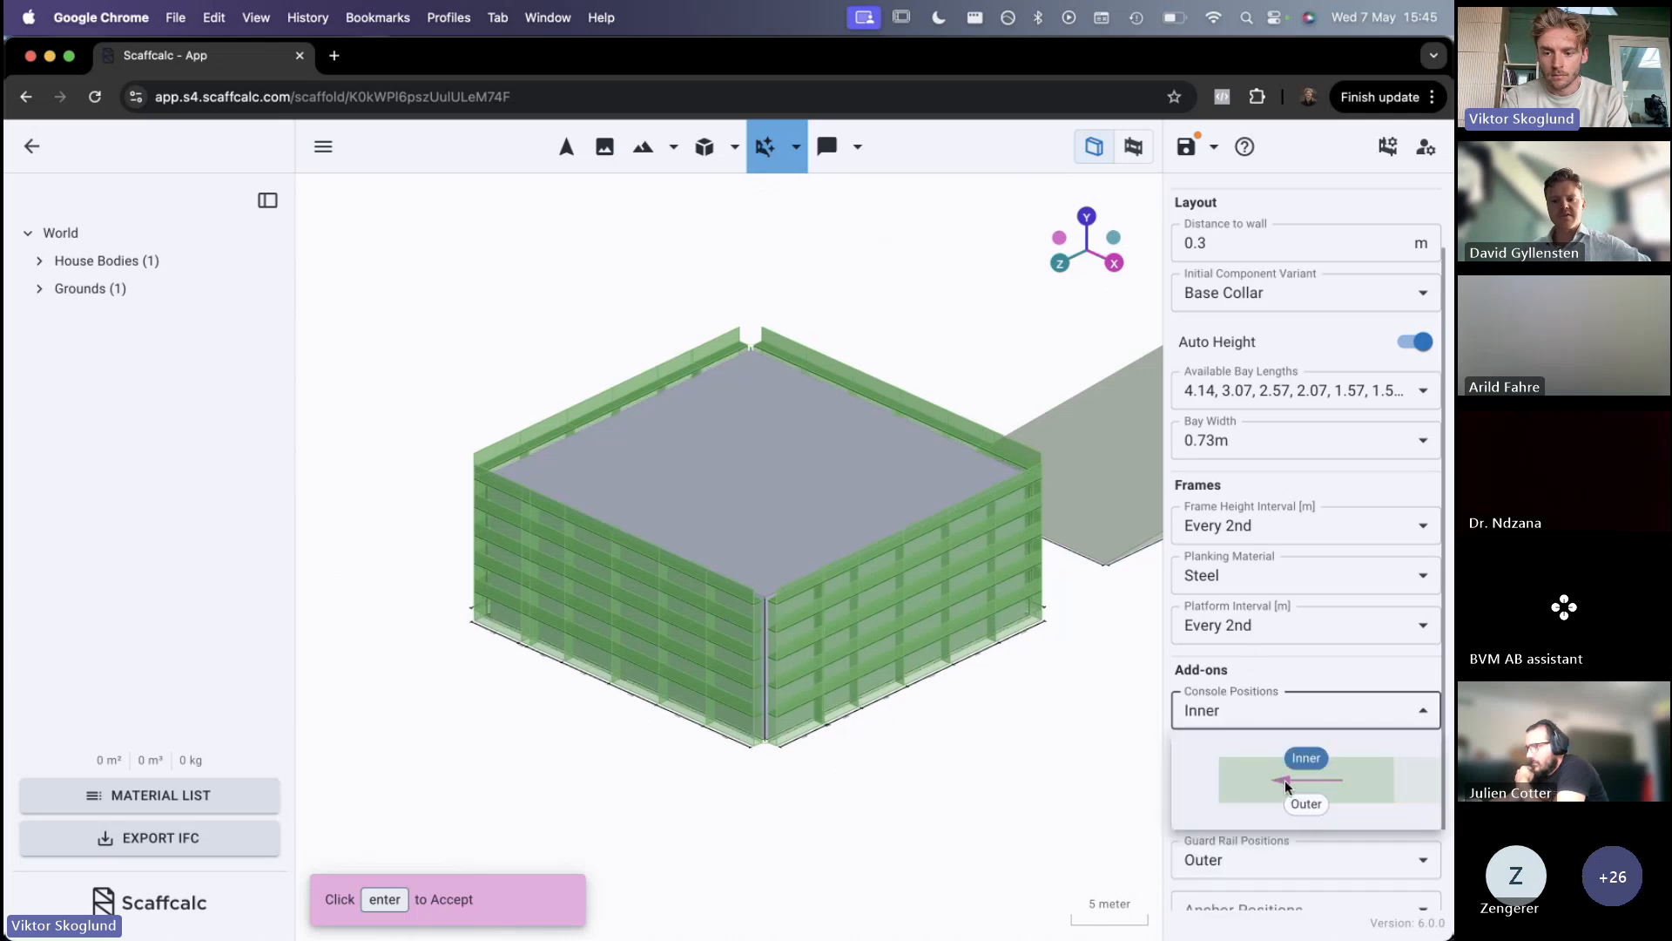
pyautogui.click(1167, 846)
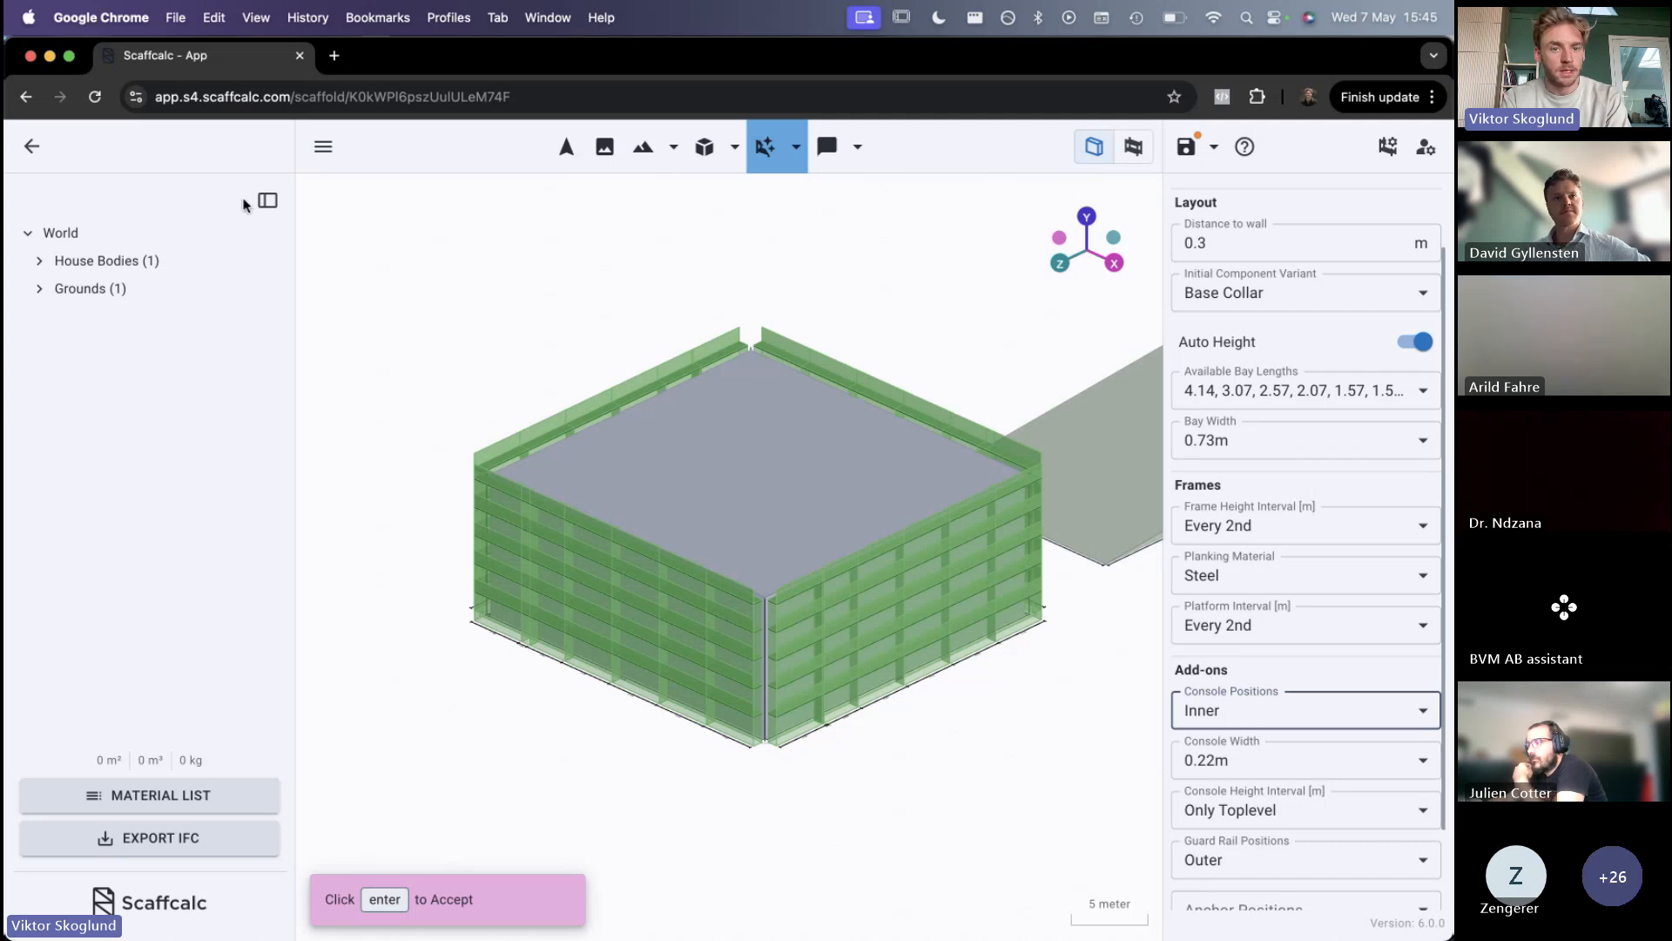
# Leave Auto Scaffold without accepting and delete both the rectangular house and the ground surface
pyautogui.click(566, 146)
pyautogui.click(674, 502)
pyautogui.press('Delete')
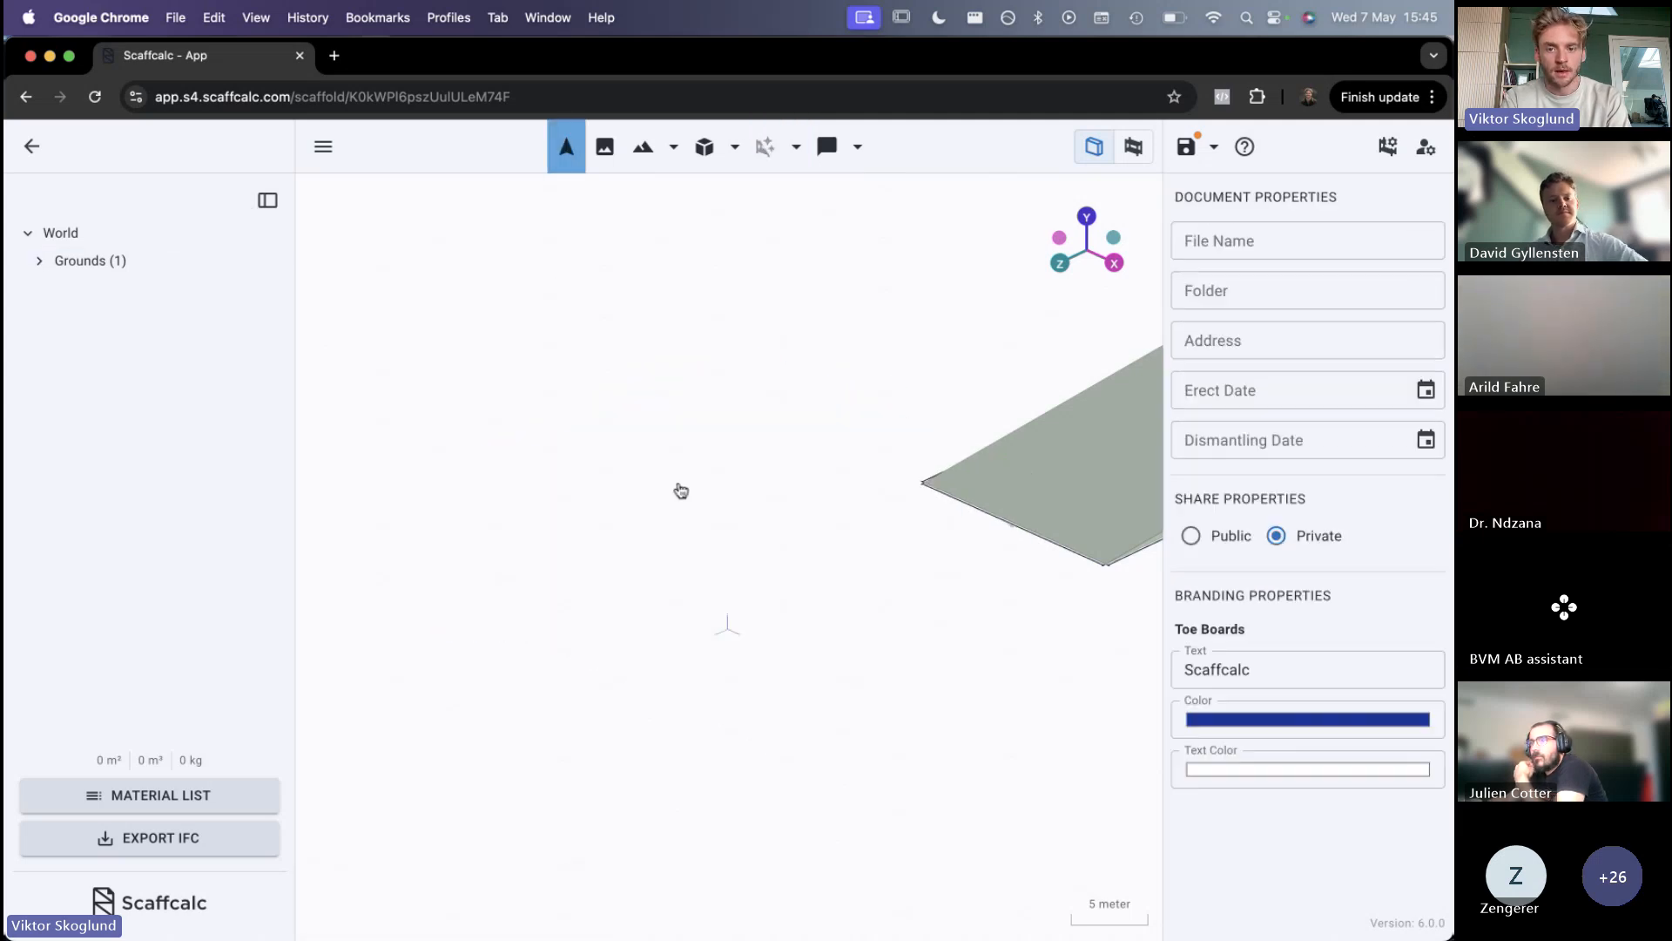
pyautogui.click(1050, 499)
pyautogui.press('Delete')
# Start importing a building from the map and go to Athens, Georgia, United States
pyautogui.click(736, 150)
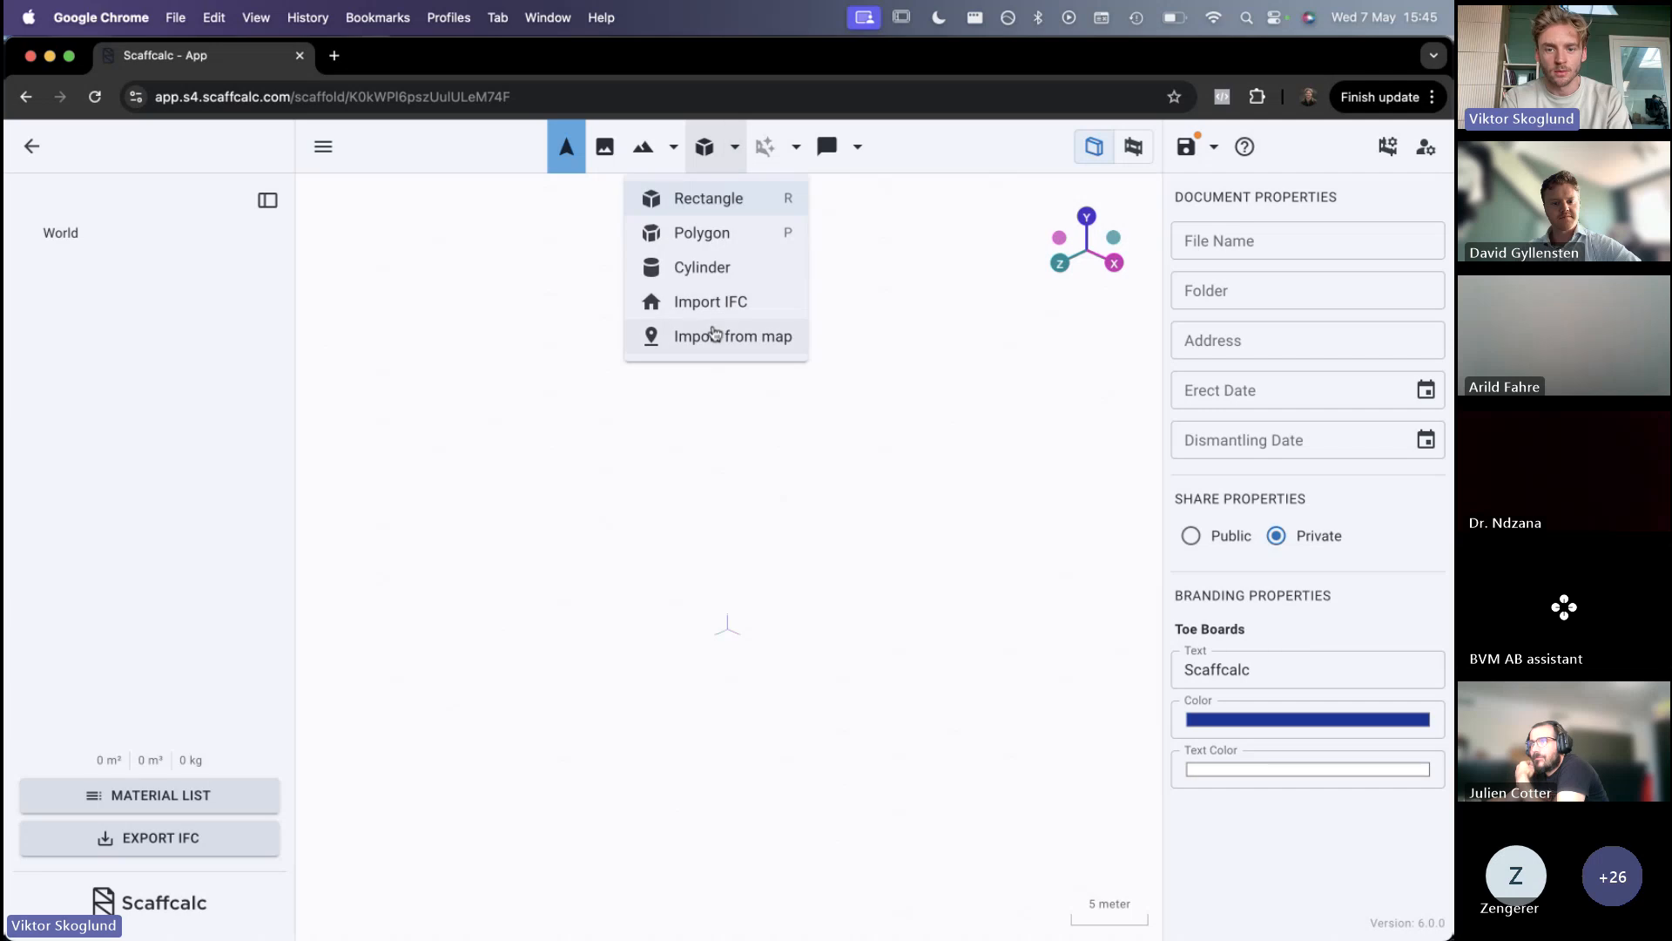
pyautogui.click(712, 335)
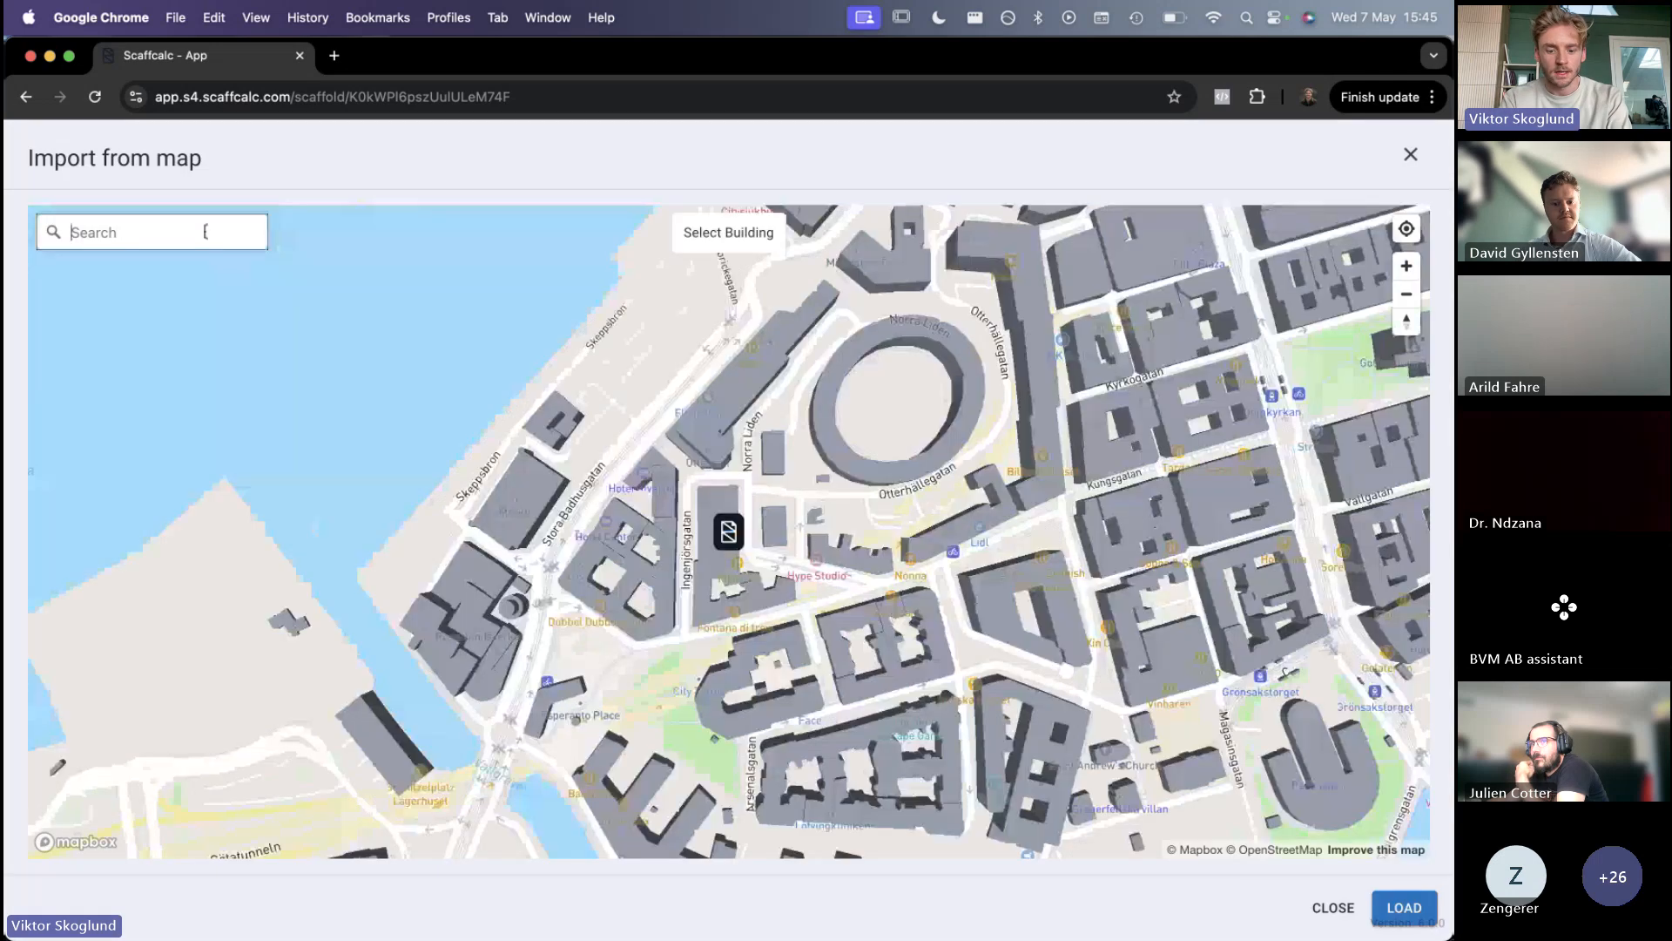
pyautogui.click(205, 232)
pyautogui.write('atne')
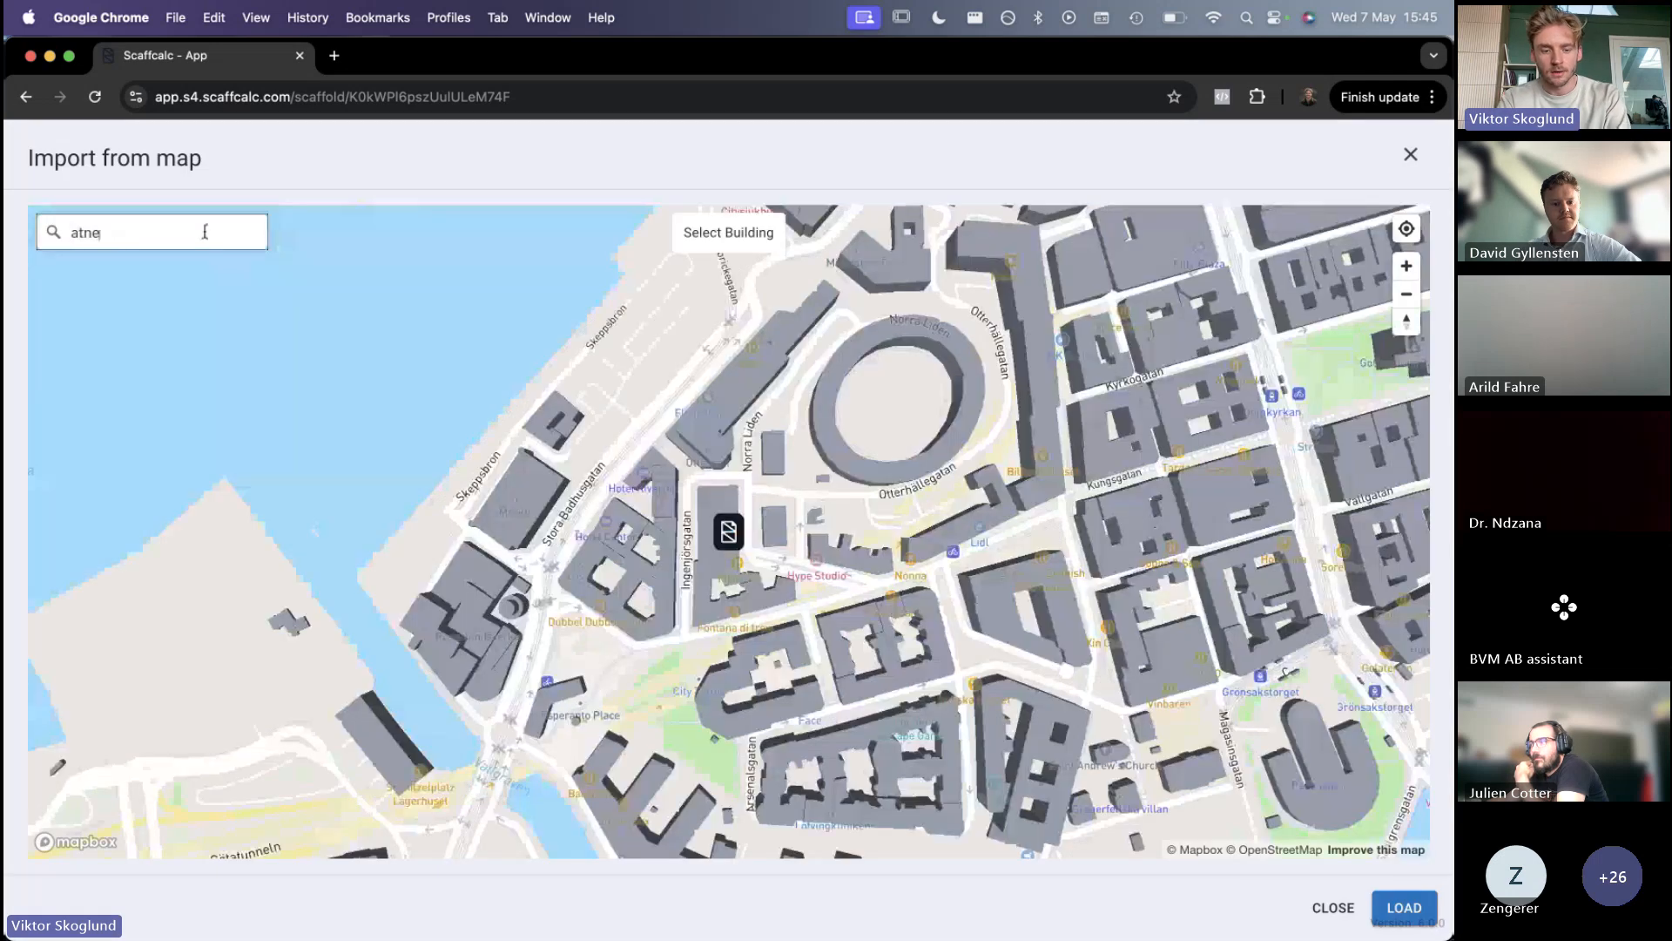
pyautogui.write('s')
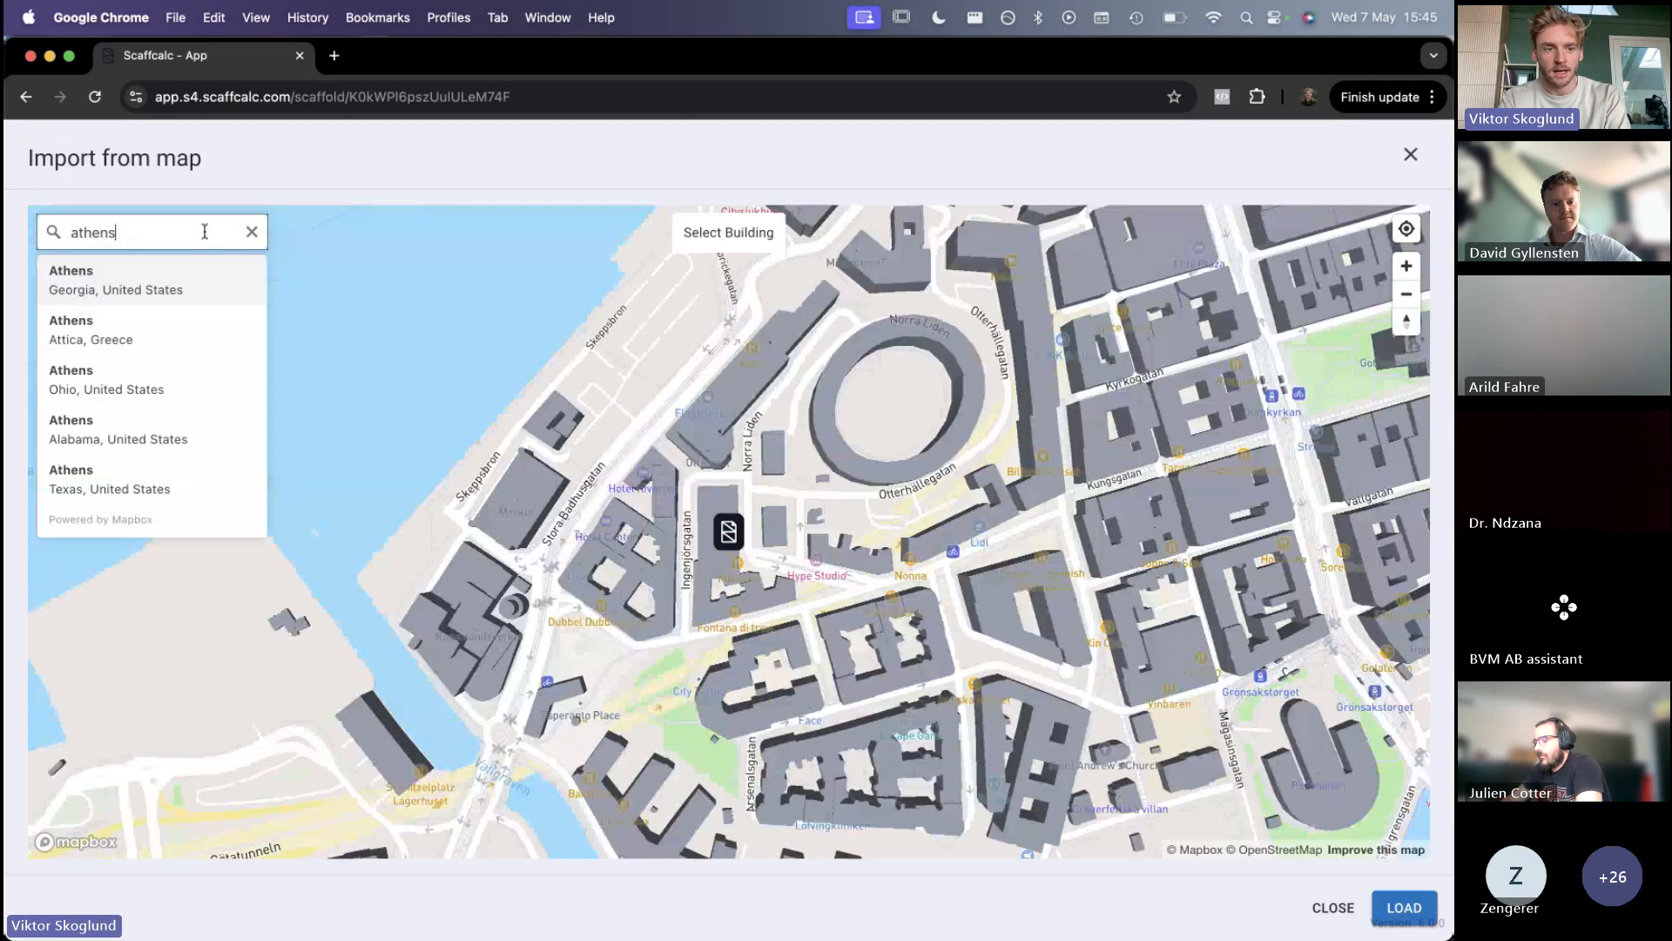
pyautogui.click(167, 283)
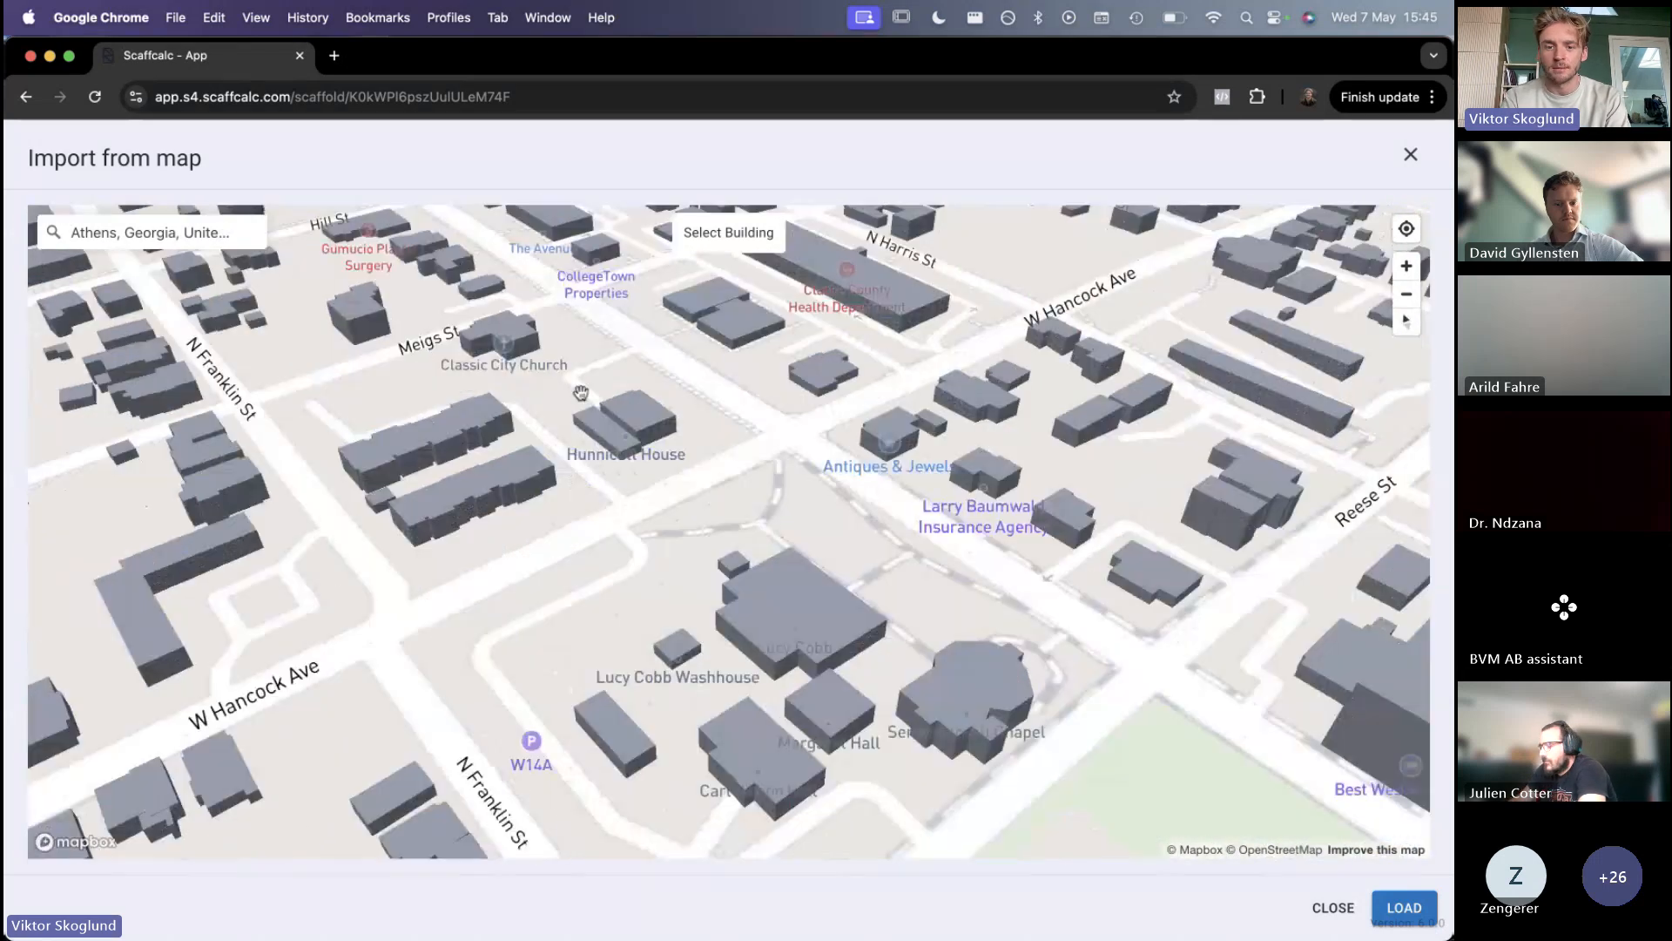
pyautogui.scroll(-5, 599, 404)
pyautogui.scroll(-5, 851, 545)
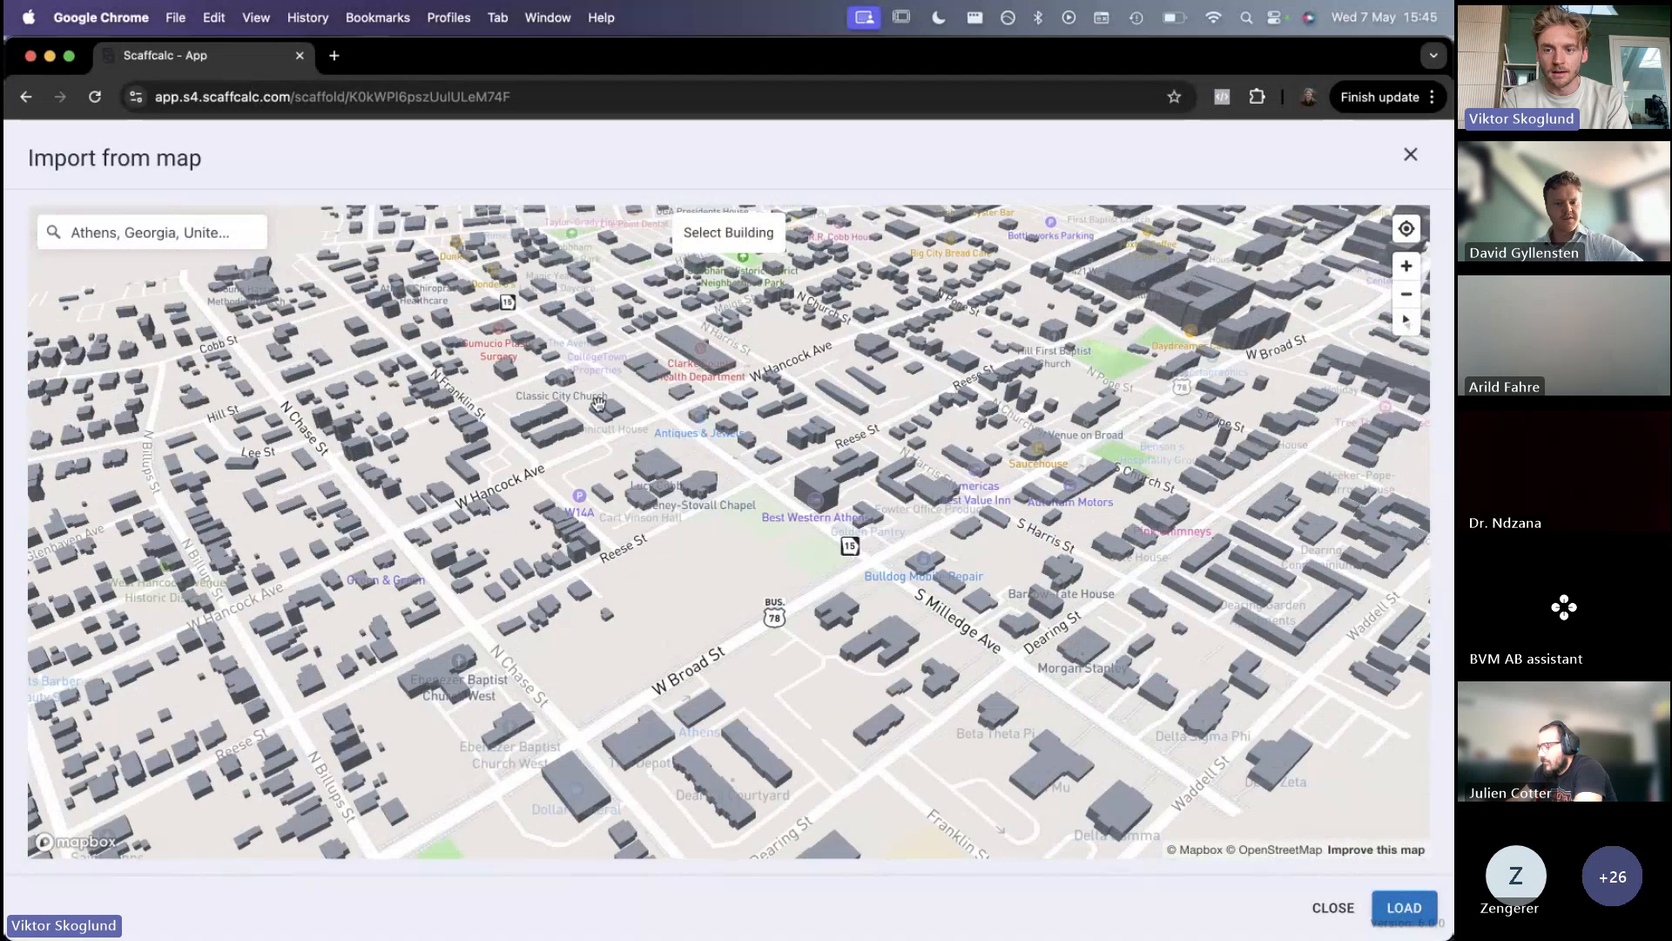
pyautogui.scroll(5, 756, 534)
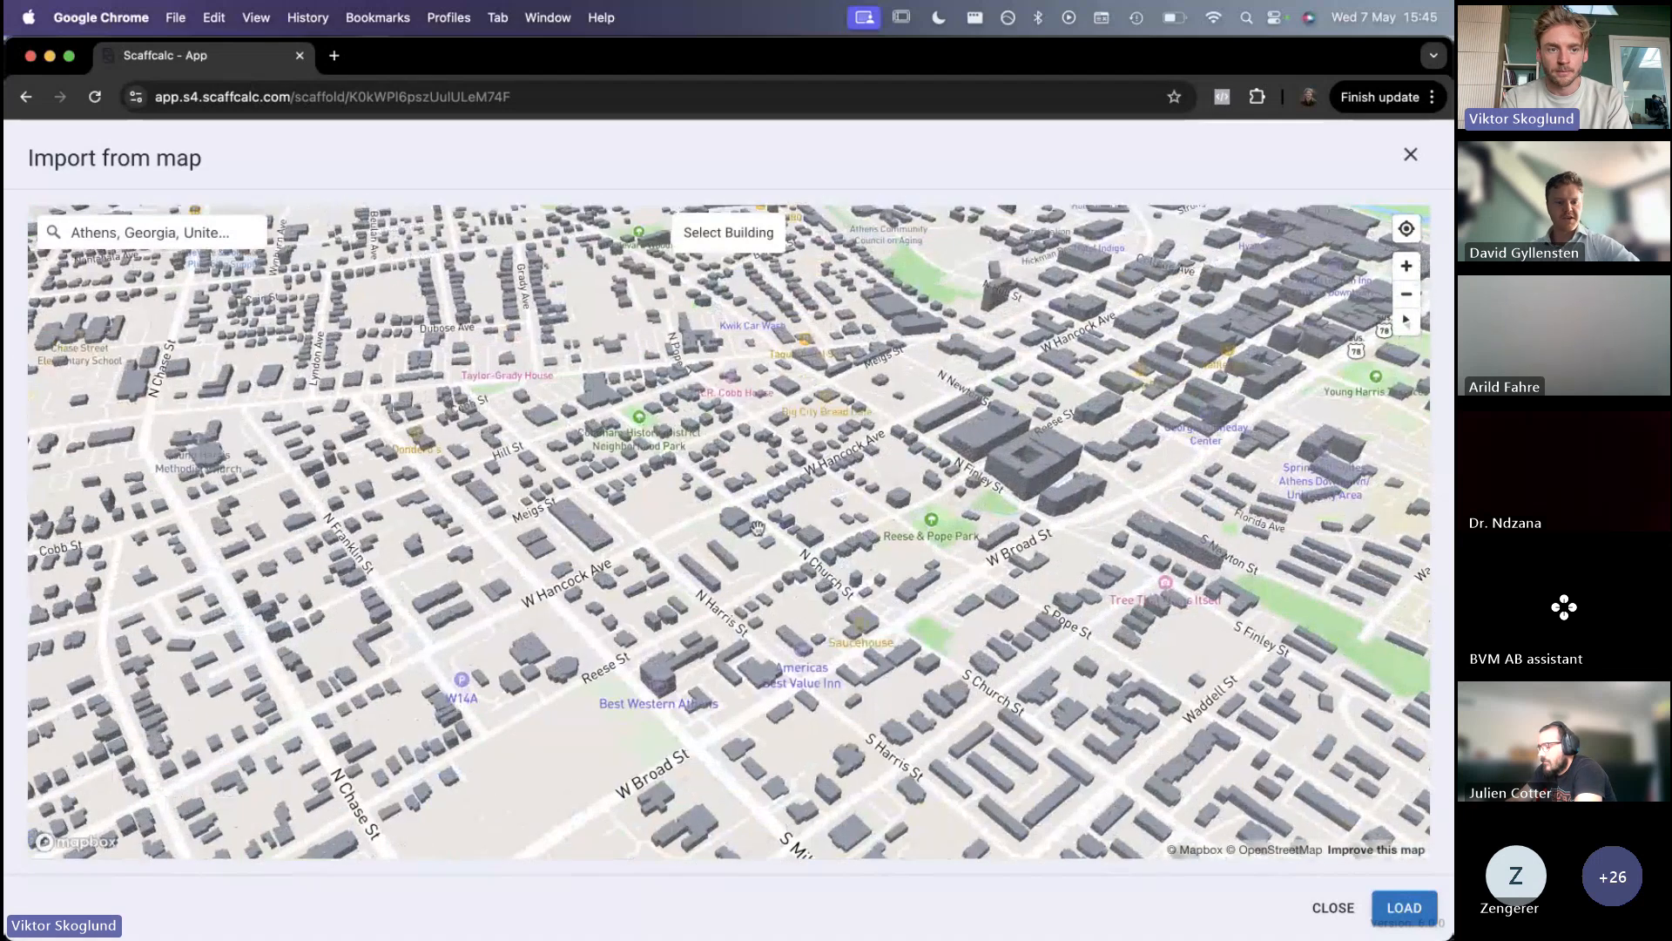
pyautogui.scroll(3, 736, 548)
# Search the map for "athens greece" and go to Athens, Attica, Greece
pyautogui.click(97, 233)
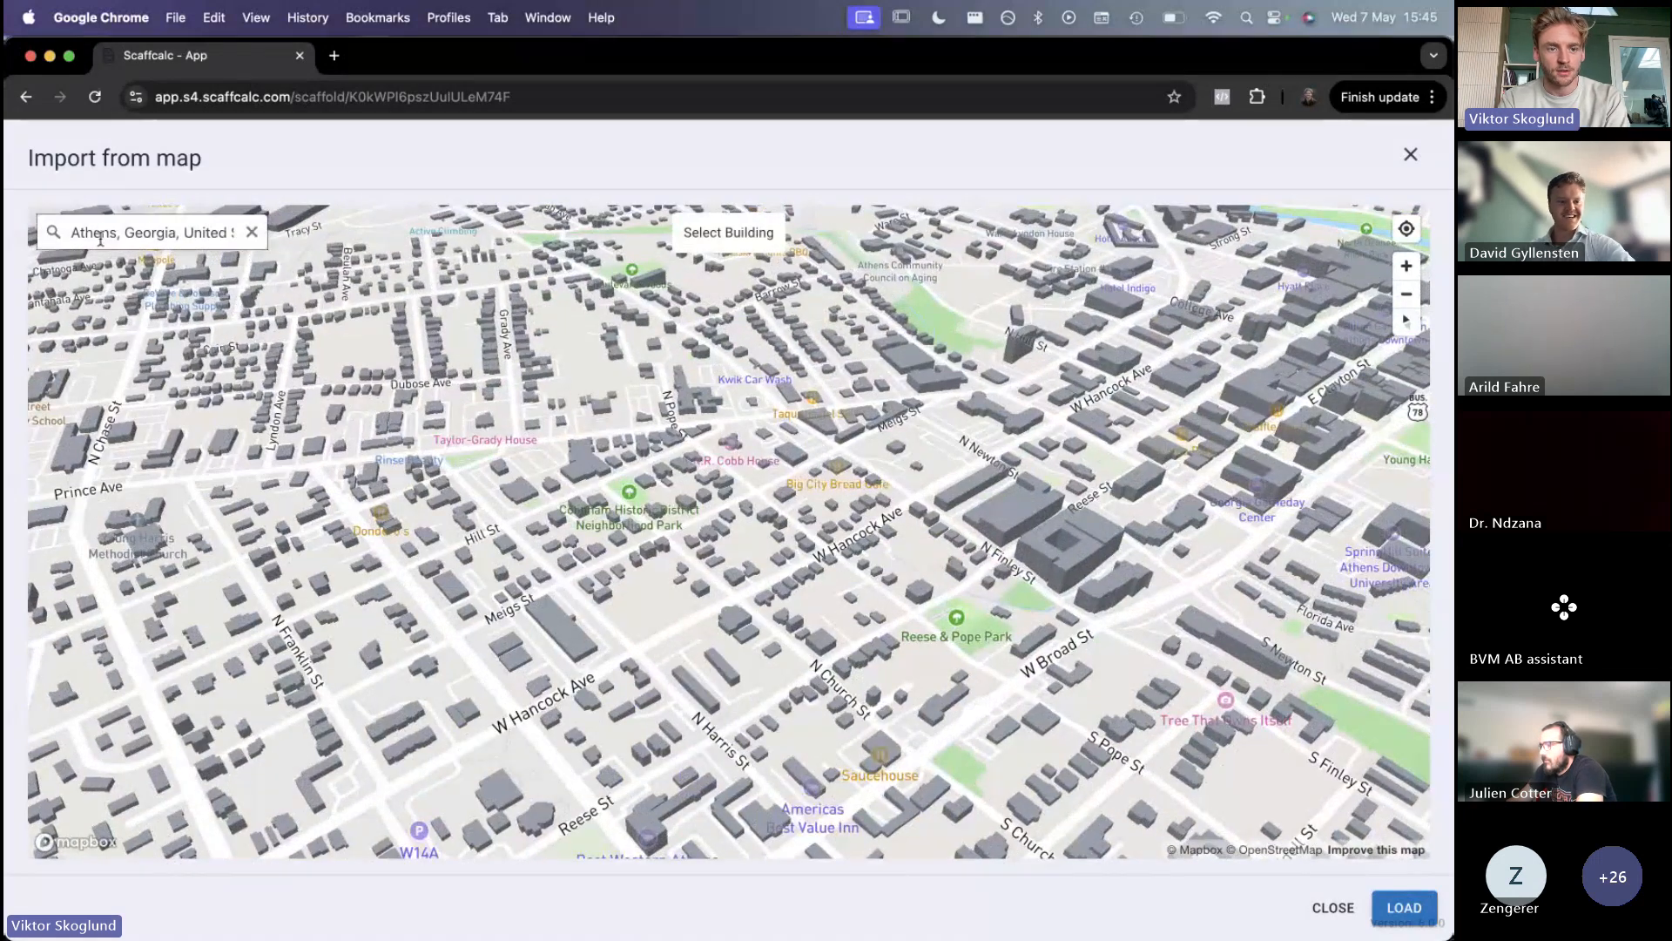
pyautogui.press('super+a')
pyautogui.write('athens')
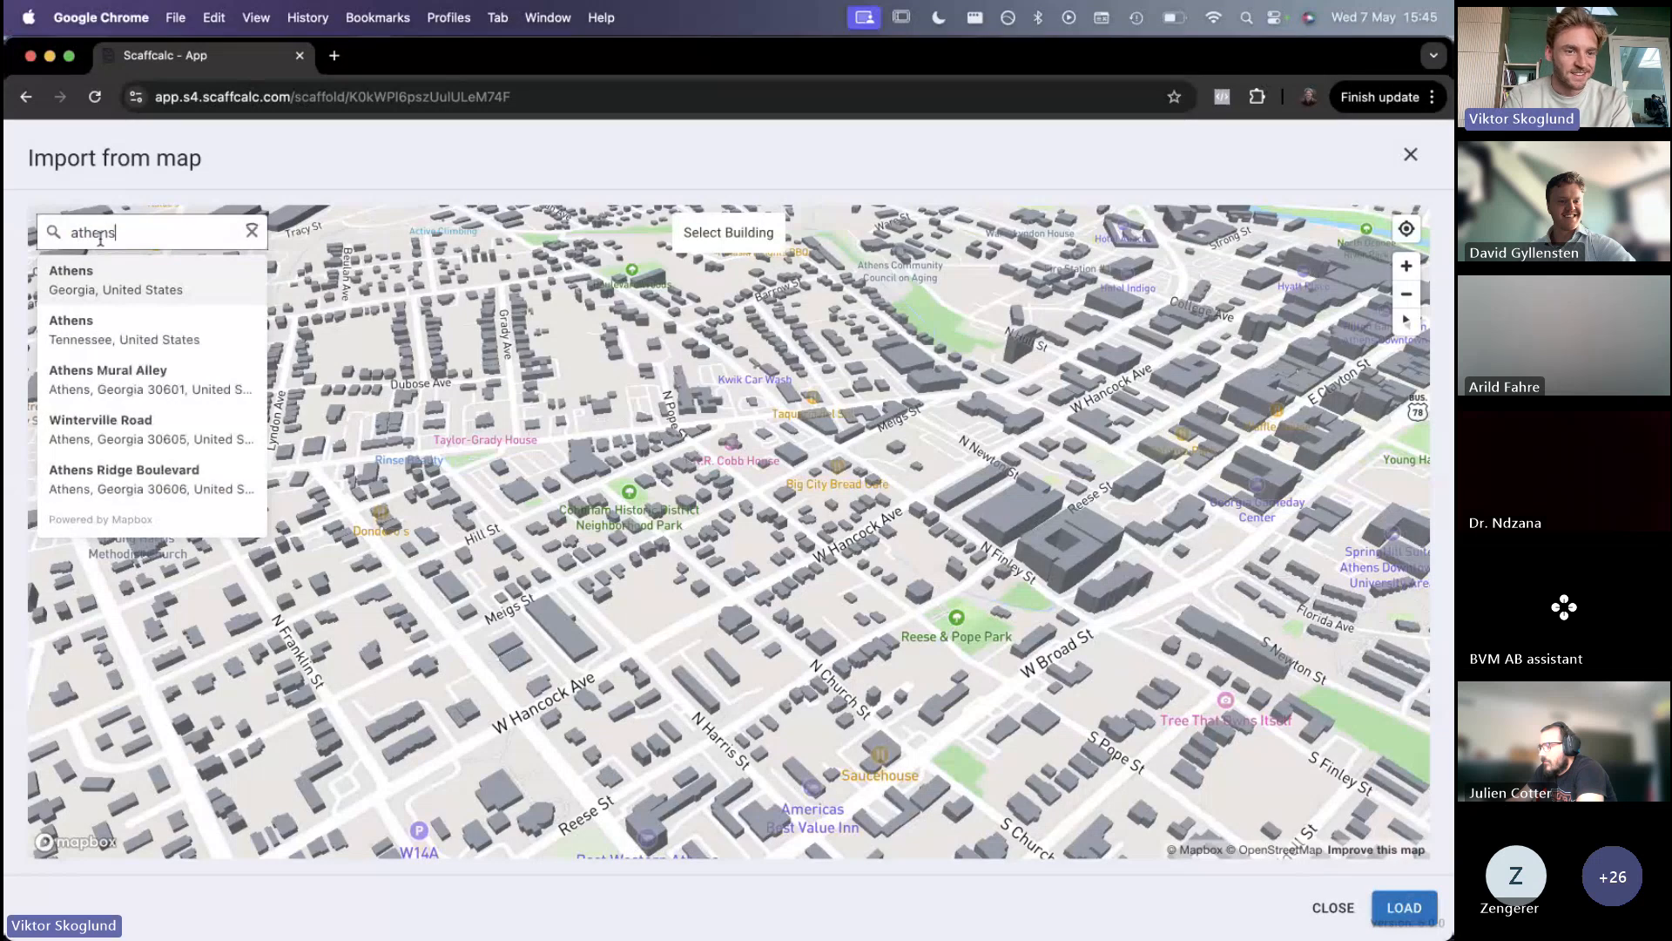
pyautogui.write(' g')
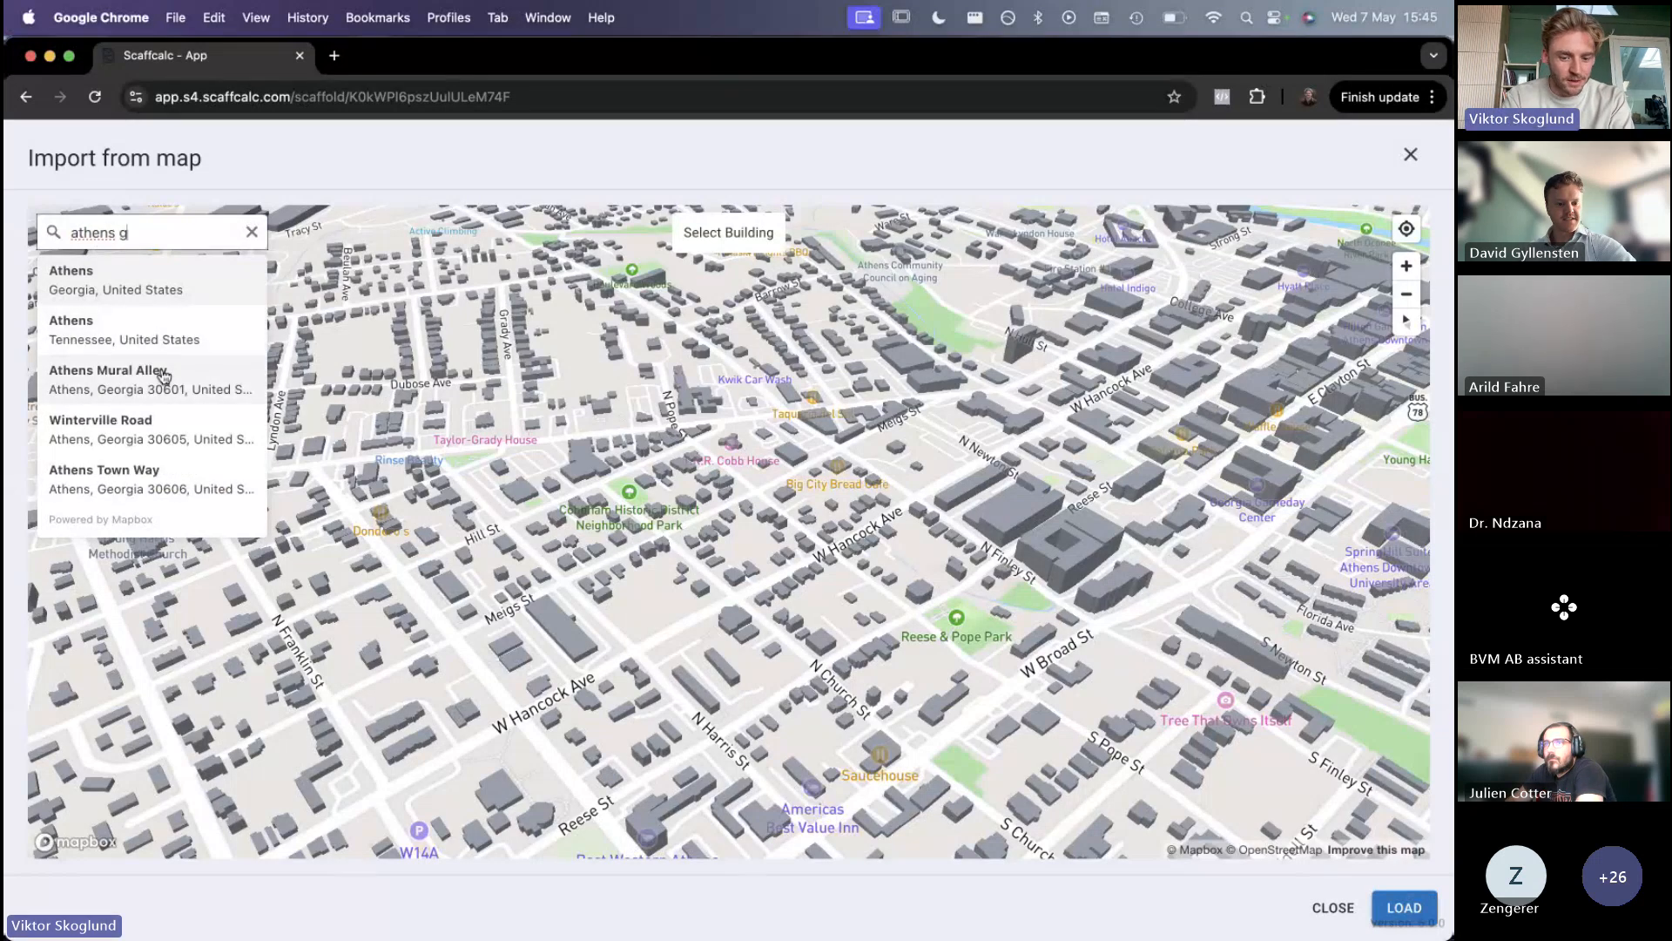
pyautogui.write('reece')
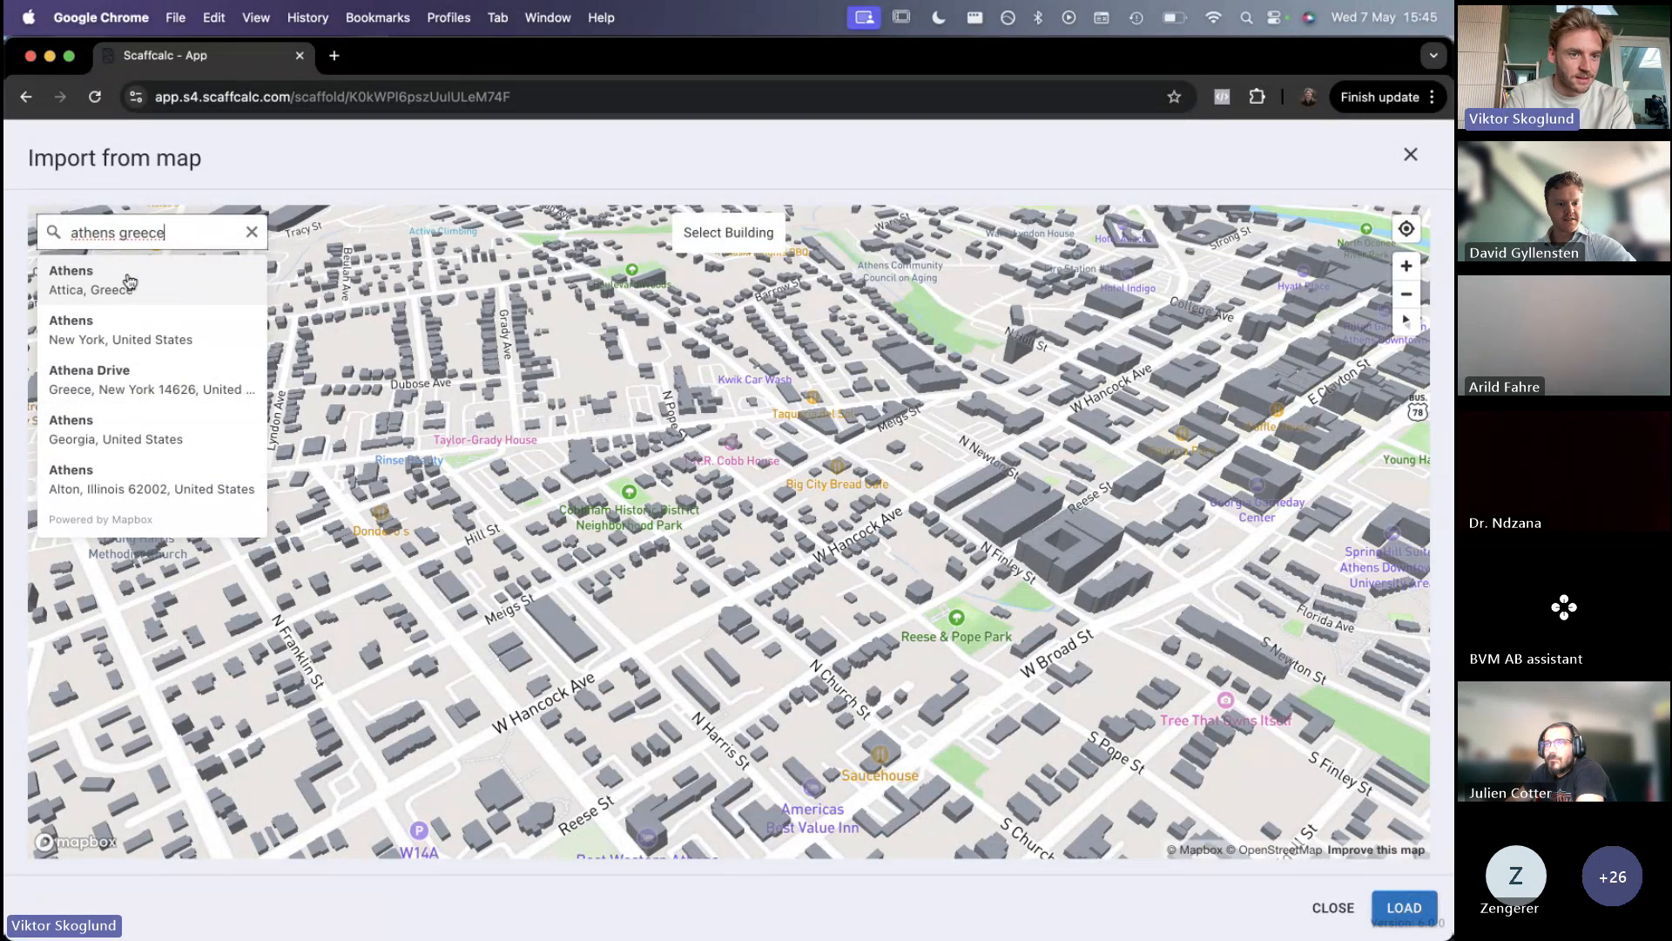
pyautogui.click(130, 277)
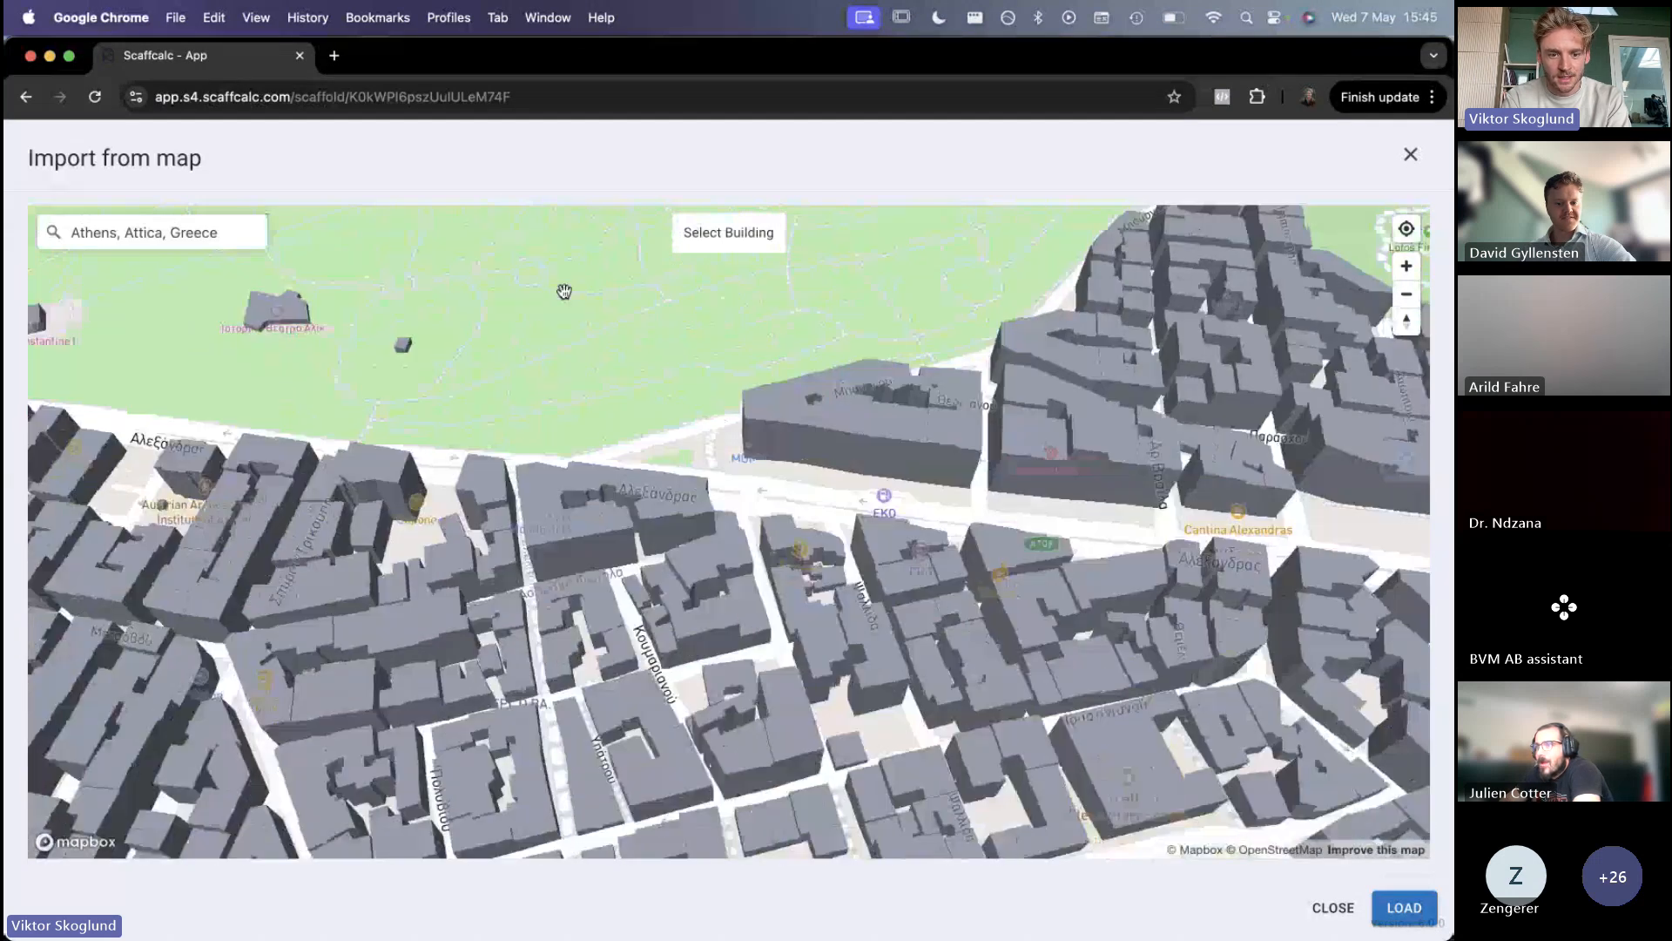
# Examine Athens and its surroundings on the map, from the city's building blocks out to the surrounding coast and islands
pyautogui.scroll(-10, 560, 385)
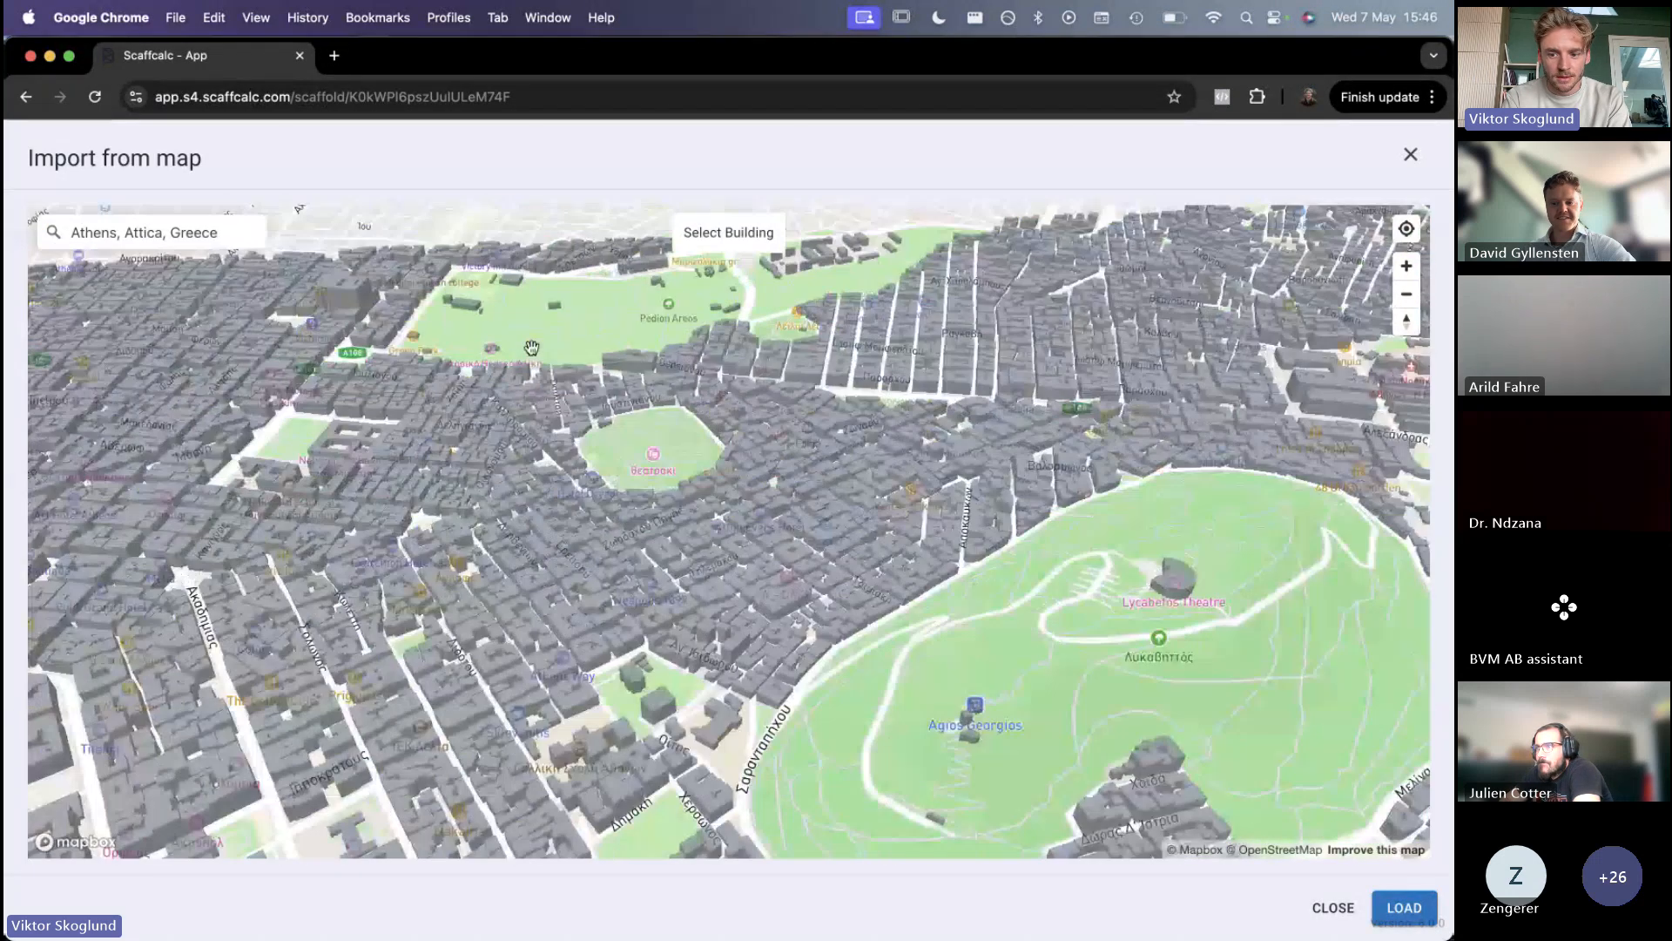
pyautogui.moveTo(510, 344); pyautogui.dragTo(846, 653)
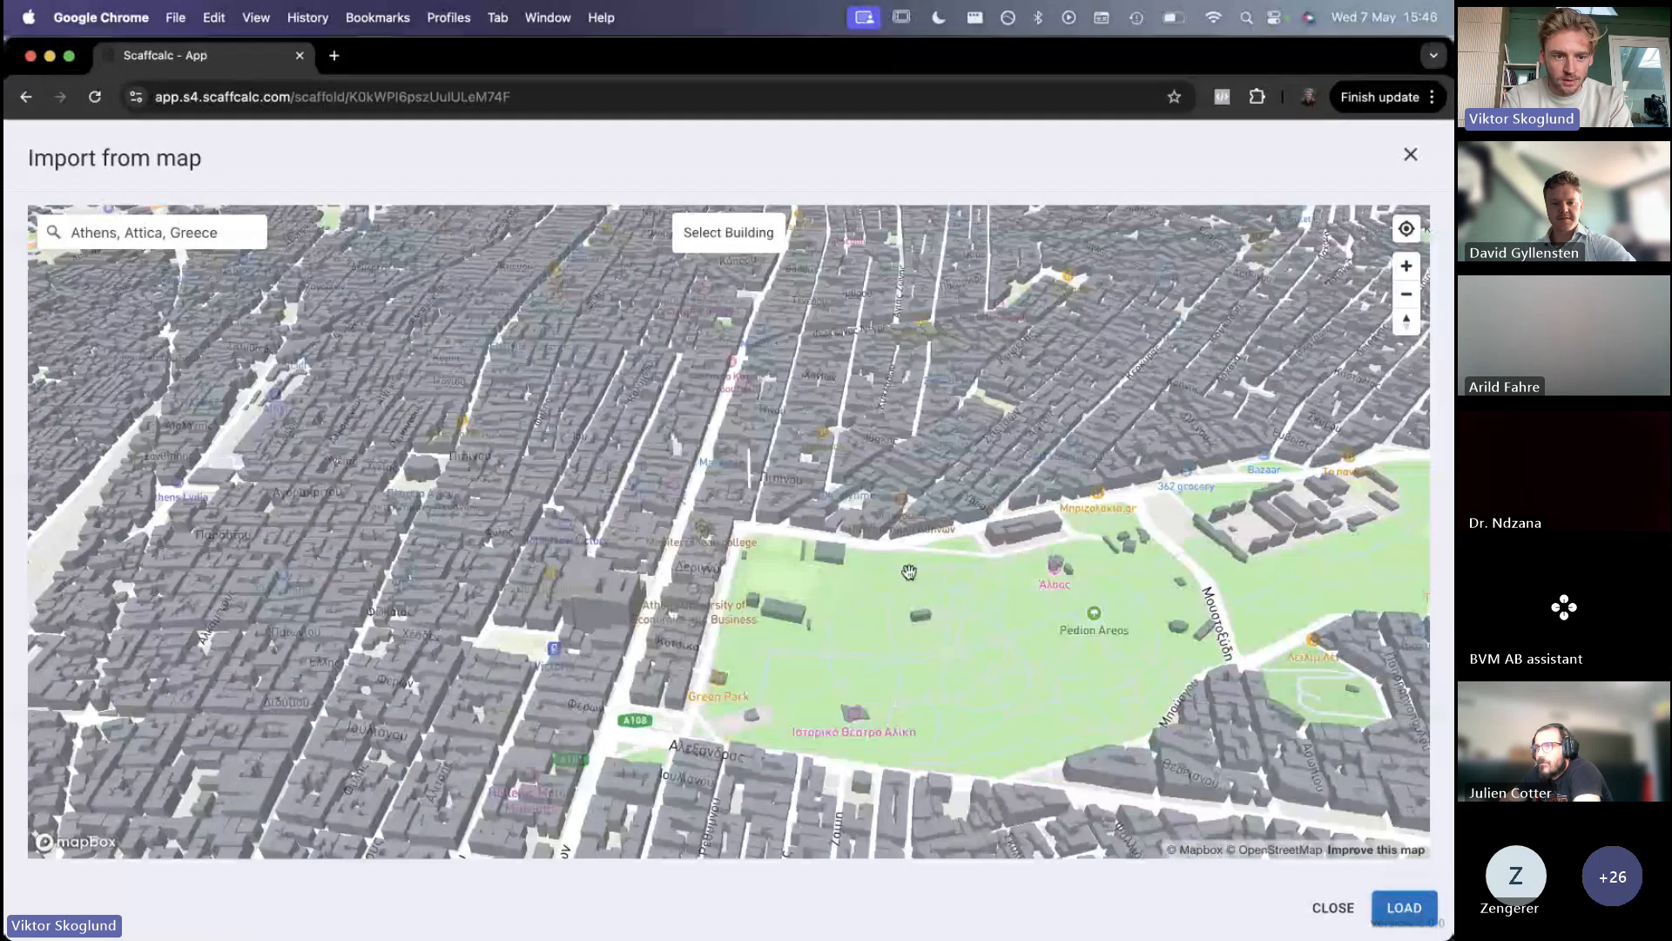
pyautogui.moveTo(540, 686); pyautogui.dragTo(727, 323)
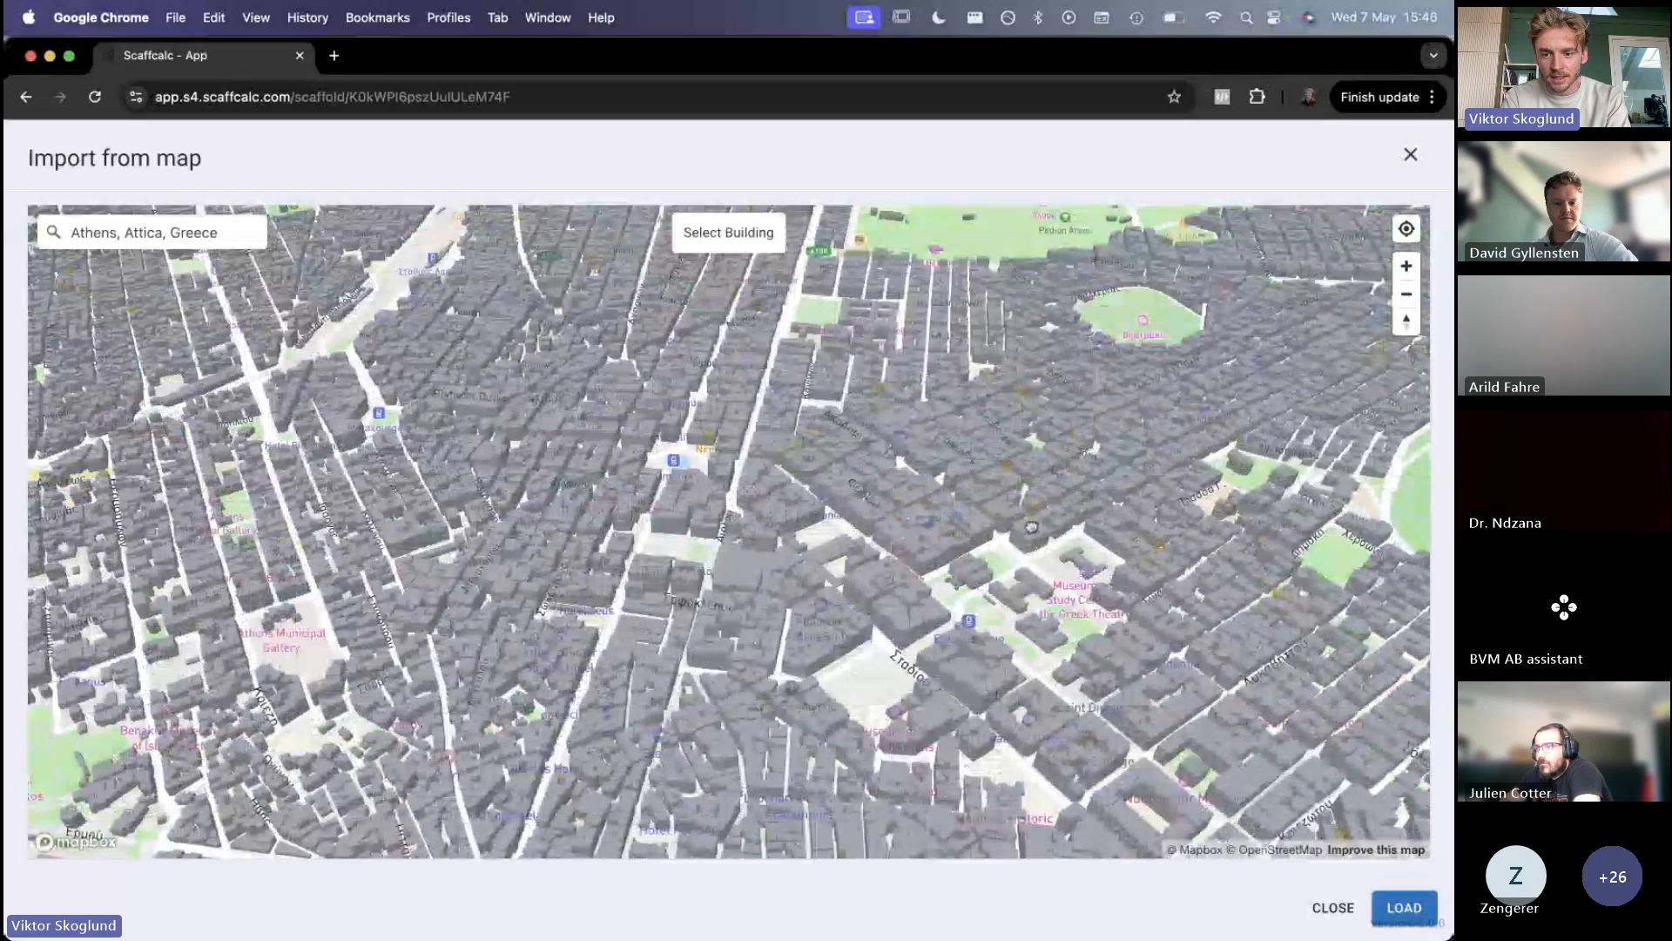
pyautogui.moveTo(1179, 492); pyautogui.dragTo(653, 343)
pyautogui.moveTo(985, 418); pyautogui.dragTo(666, 492)
pyautogui.scroll(-10, 666, 492)
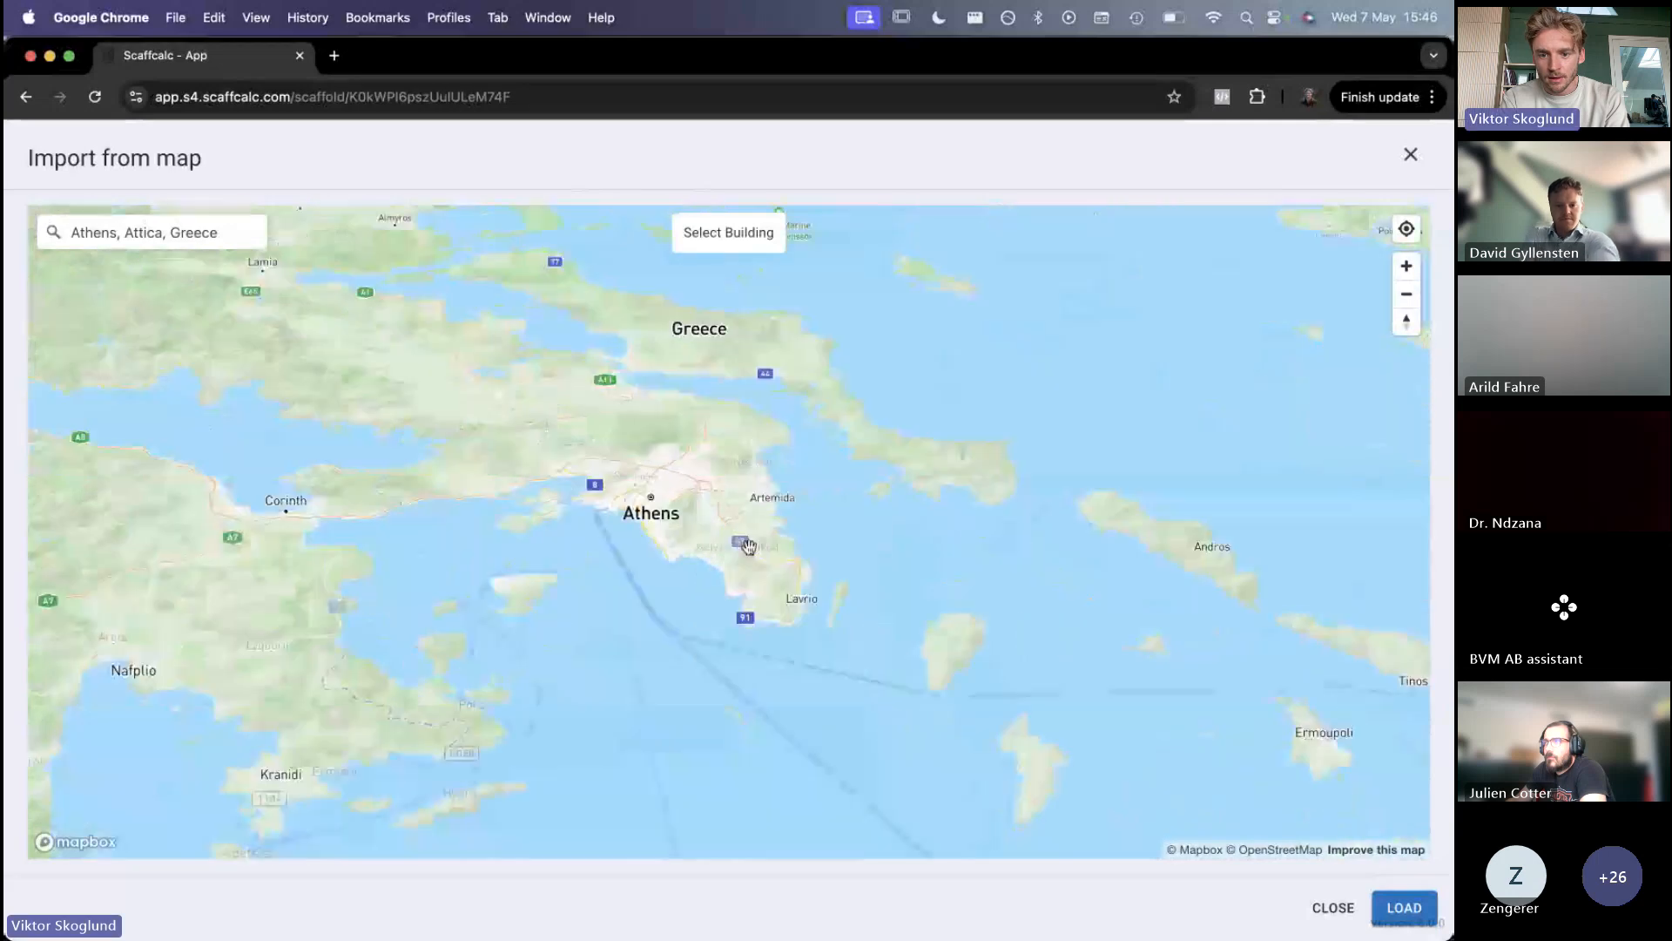
pyautogui.scroll(5, 840, 511)
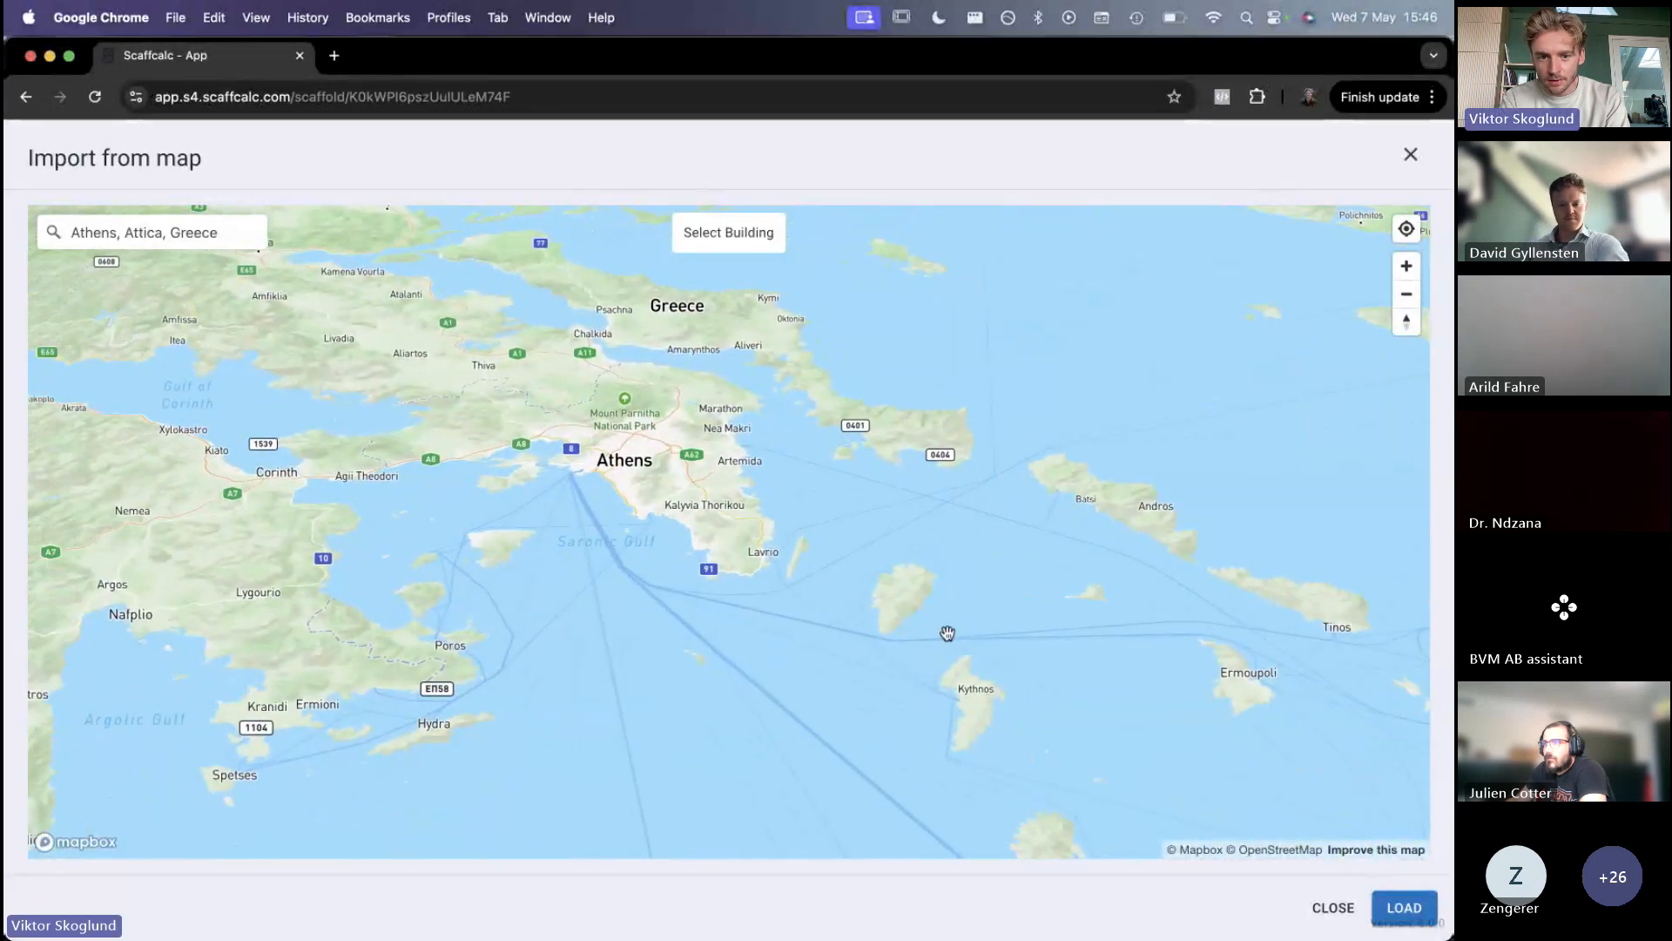
pyautogui.moveTo(782, 484); pyautogui.dragTo(821, 493)
pyautogui.moveTo(821, 492); pyautogui.dragTo(807, 648, button='right')
pyautogui.scroll(-3, 807, 648)
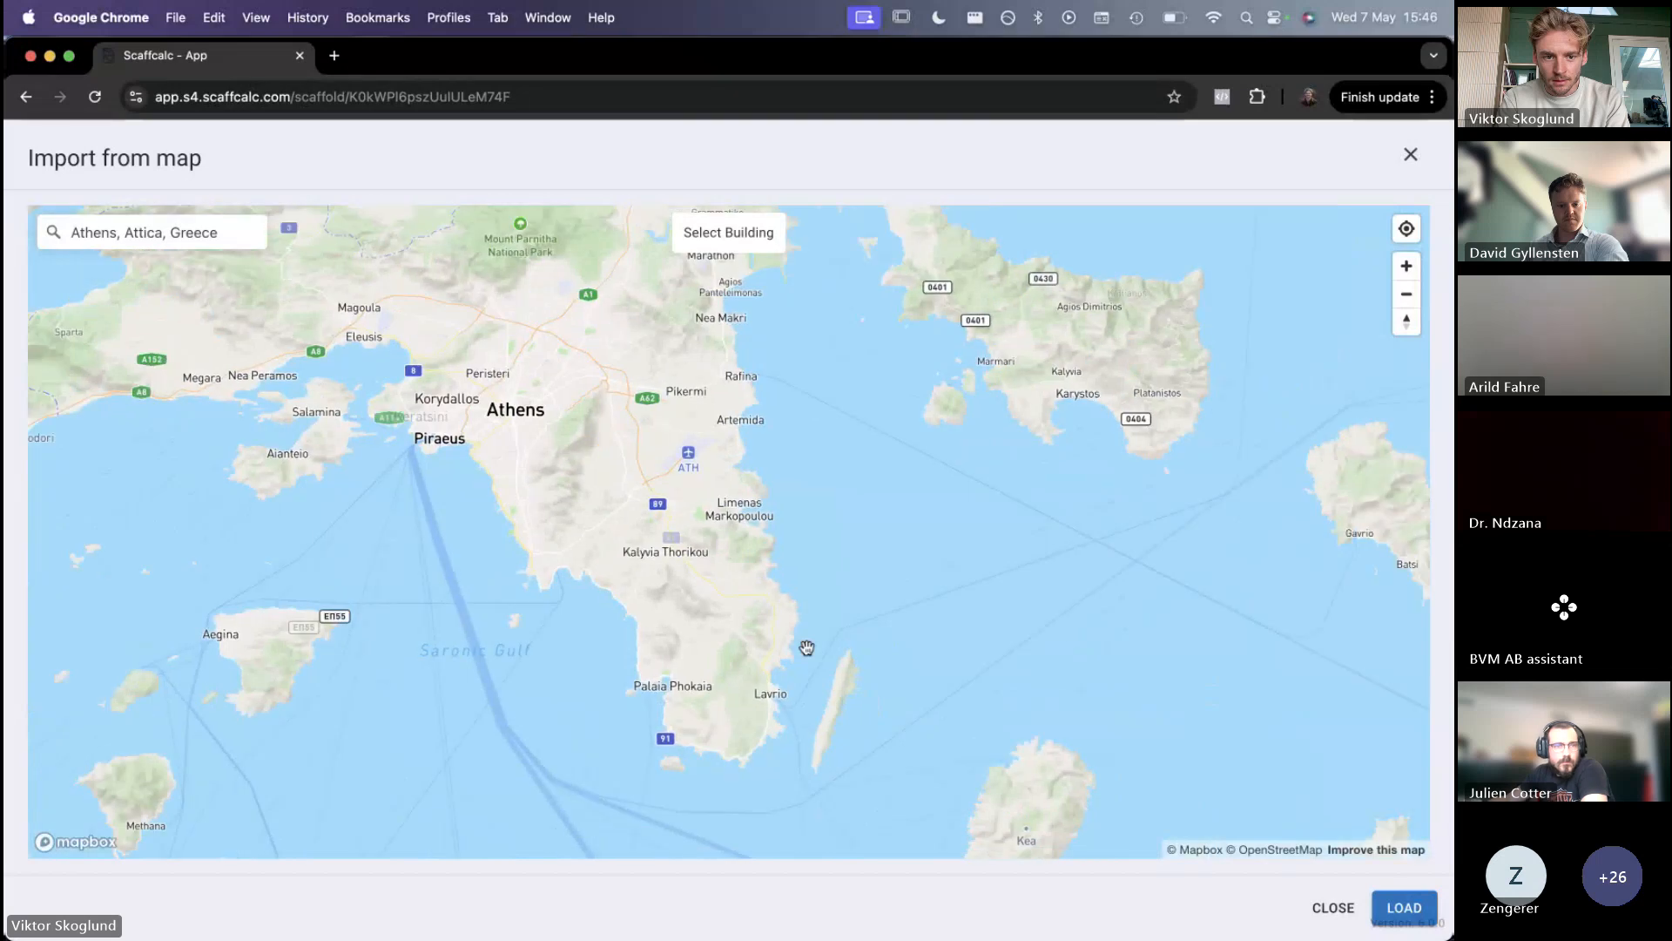
# Examine the coast southeast of Athens on the map, including the roads and scattered buildings on Makronisos island
pyautogui.scroll(5, 844, 702)
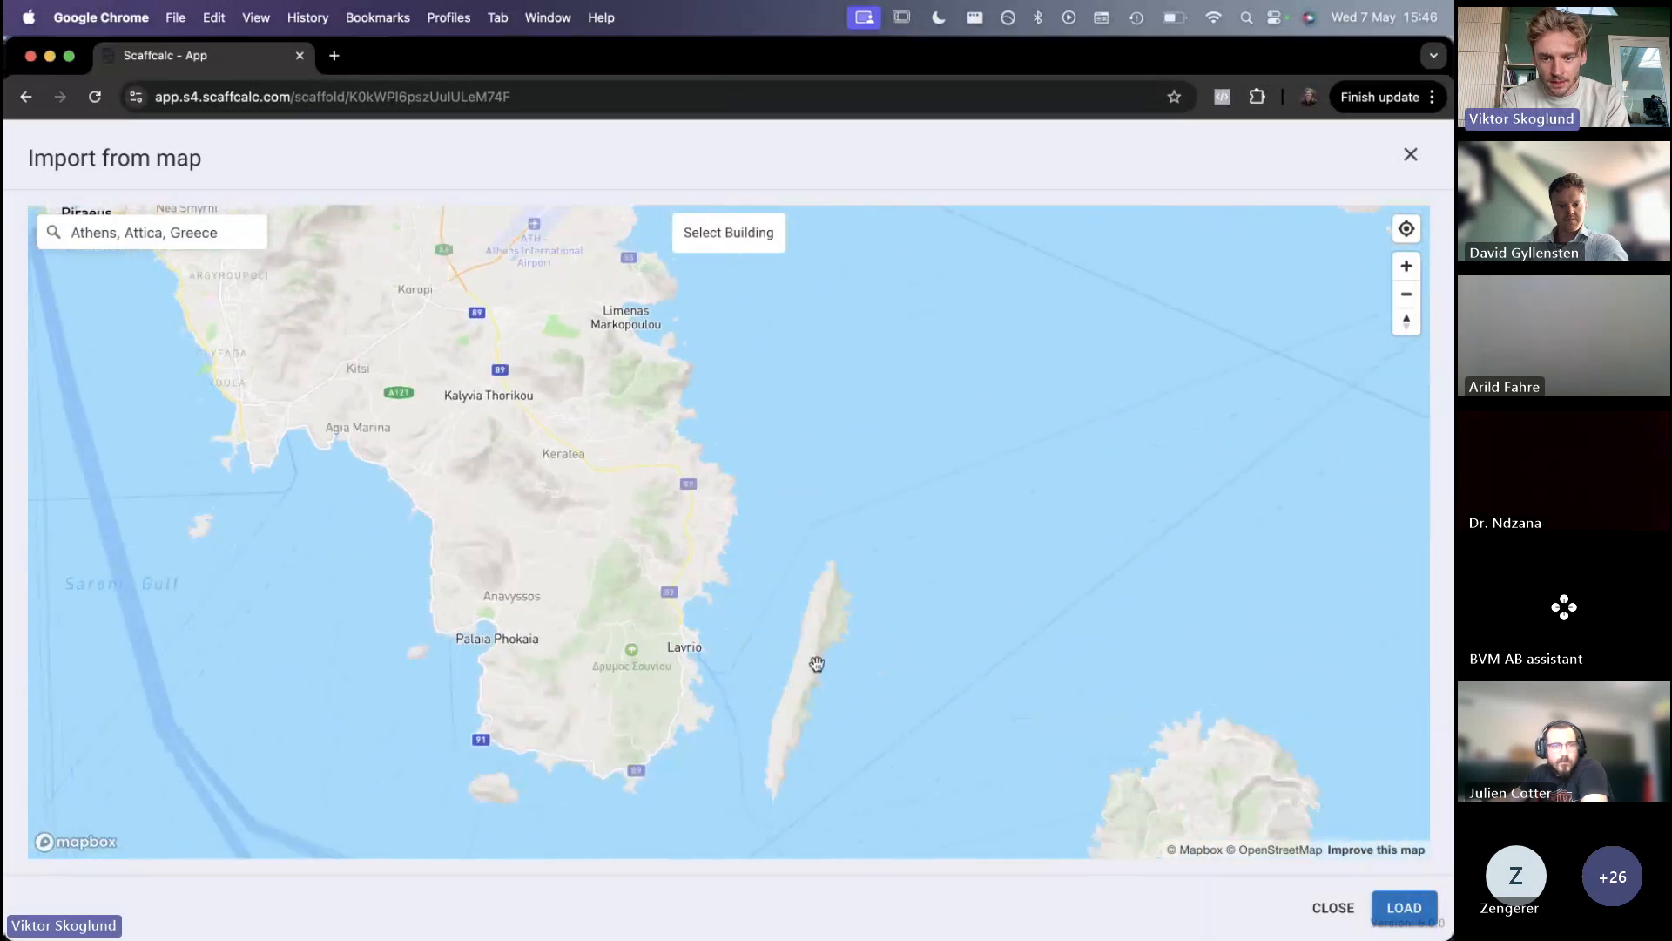
pyautogui.scroll(5, 814, 664)
pyautogui.scroll(5, 817, 665)
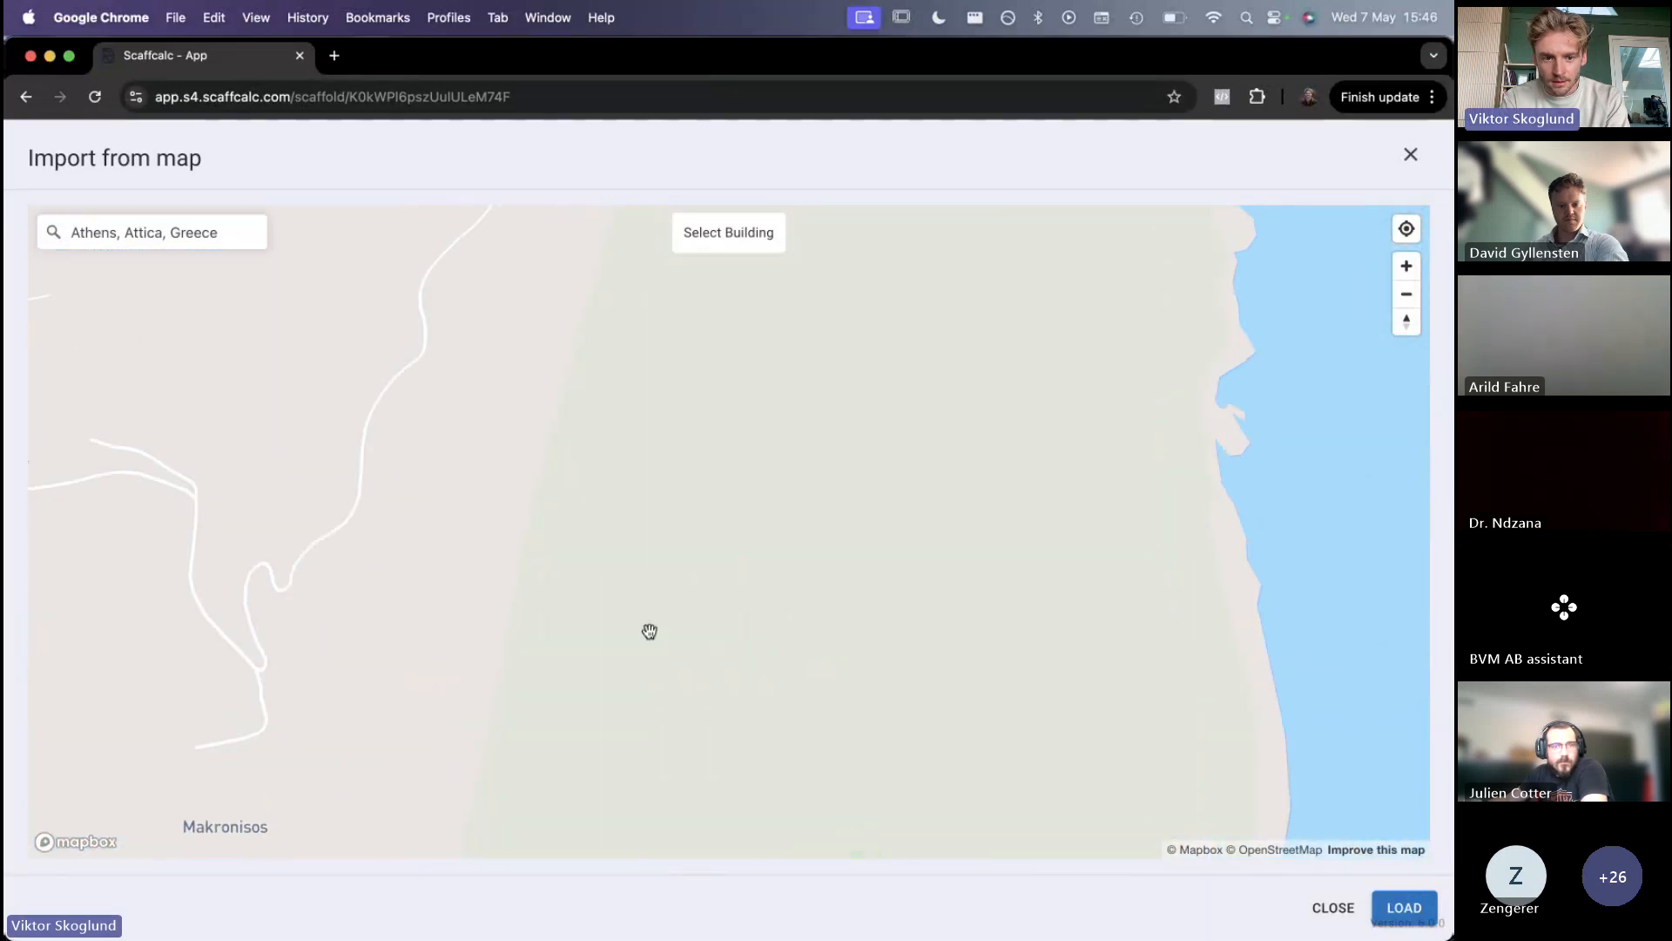
pyautogui.moveTo(657, 631); pyautogui.dragTo(956, 619)
pyautogui.moveTo(542, 548); pyautogui.dragTo(760, 635)
pyautogui.scroll(10, 760, 635)
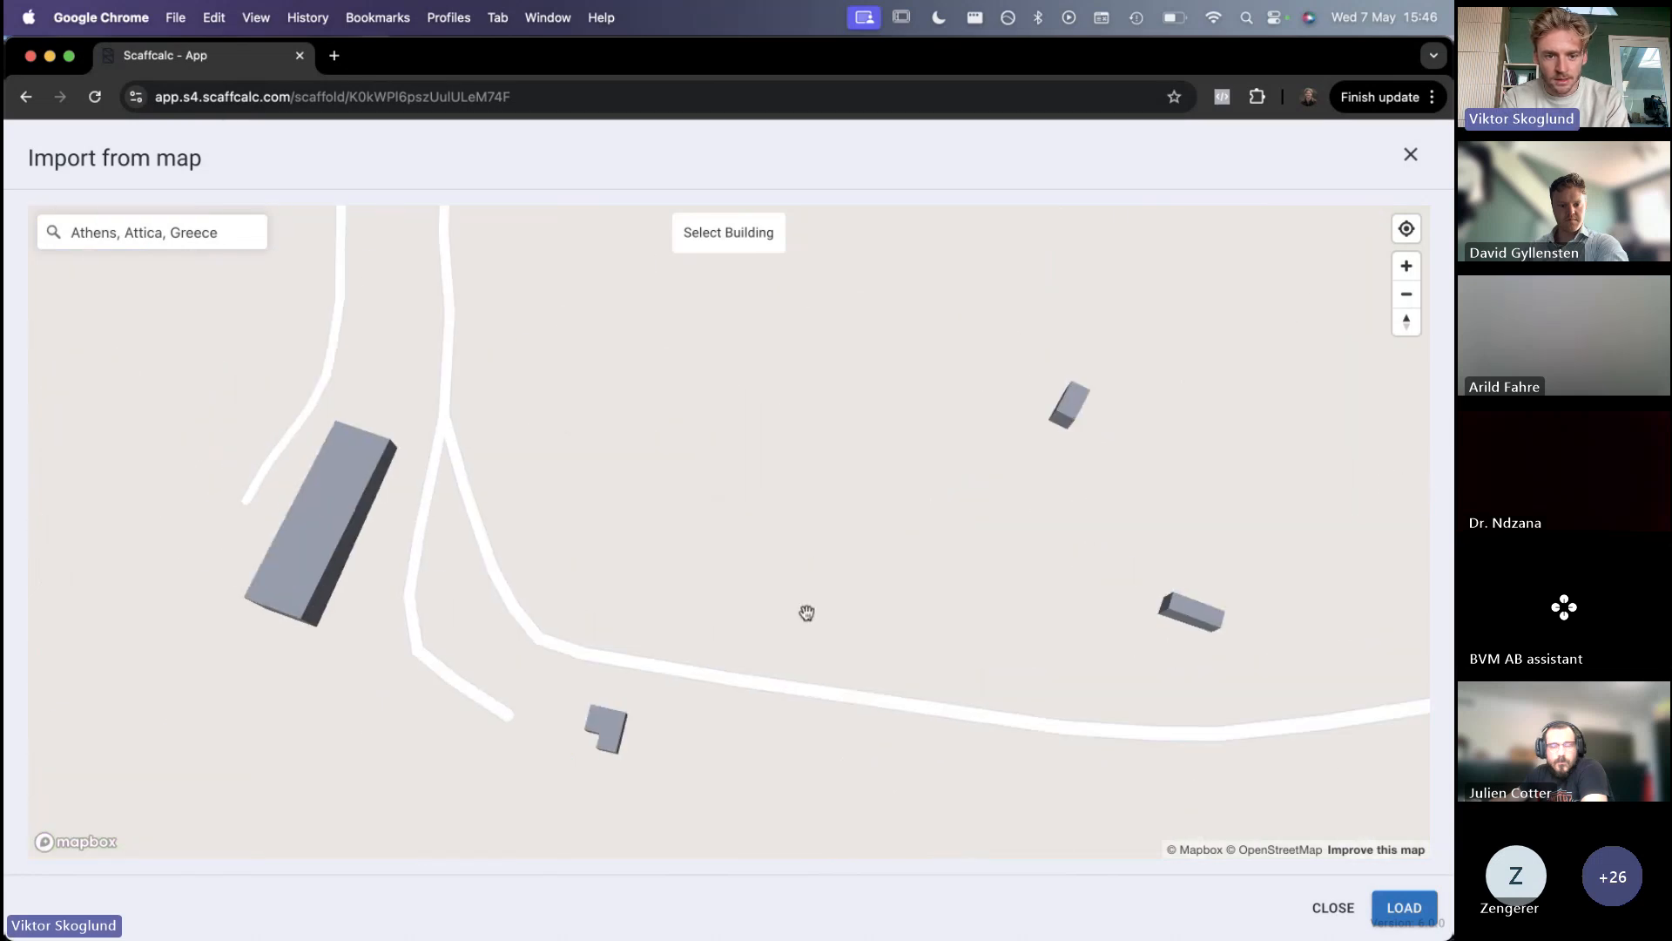
pyautogui.scroll(-10, 810, 611)
pyautogui.scroll(-3, 802, 610)
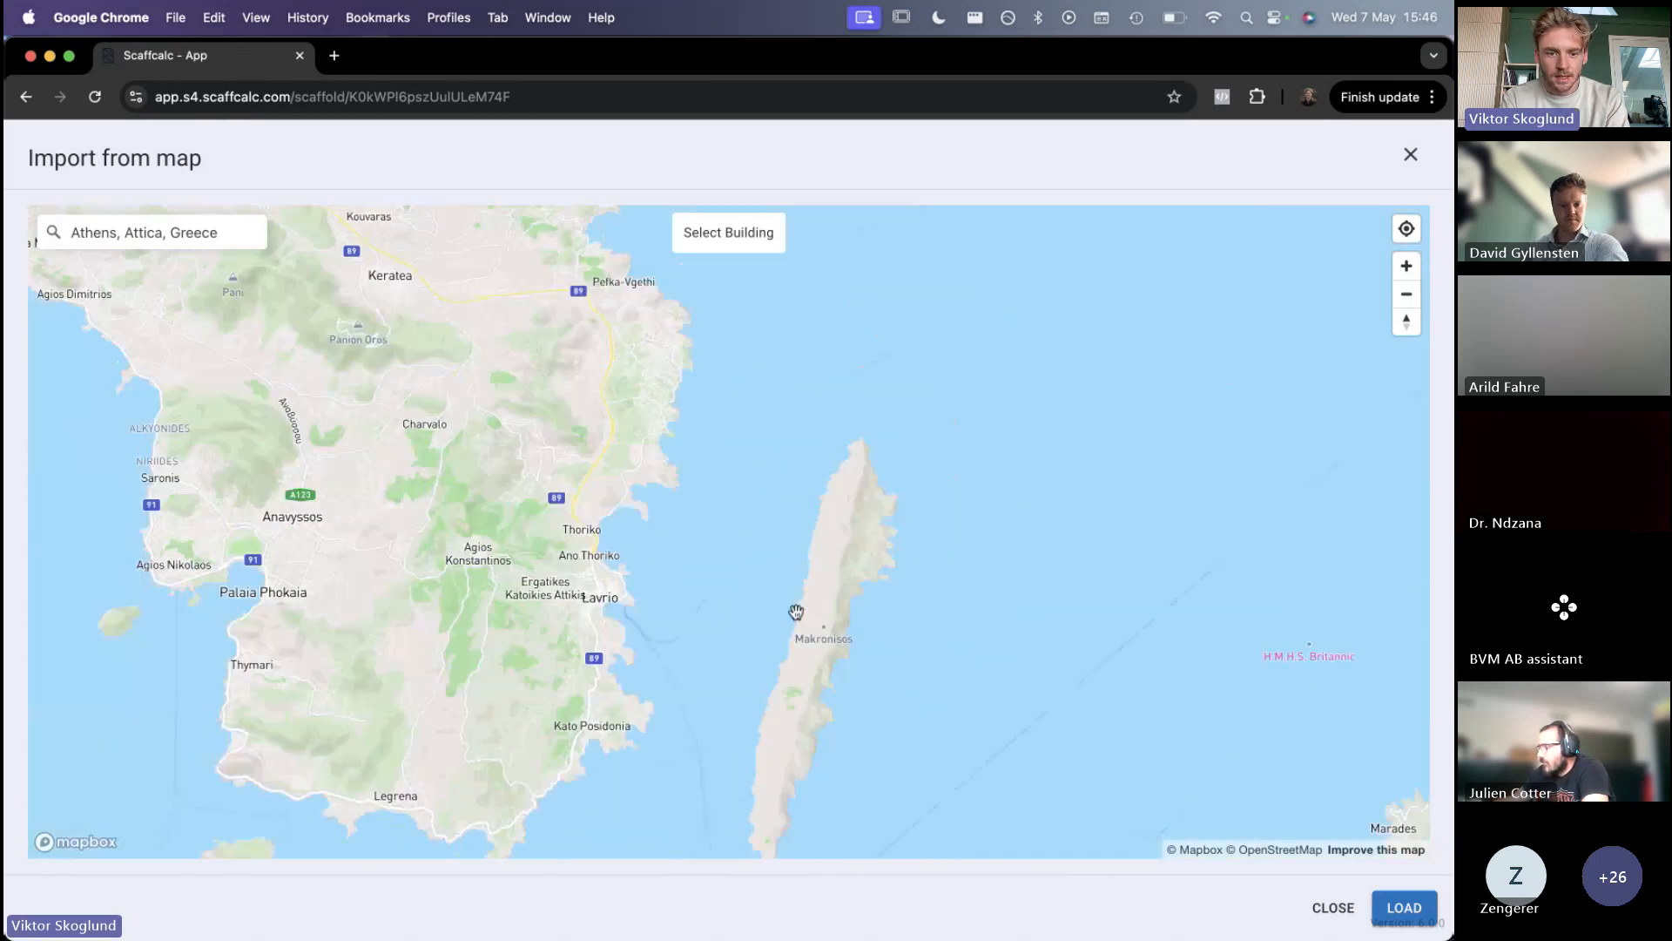
pyautogui.scroll(5, 766, 590)
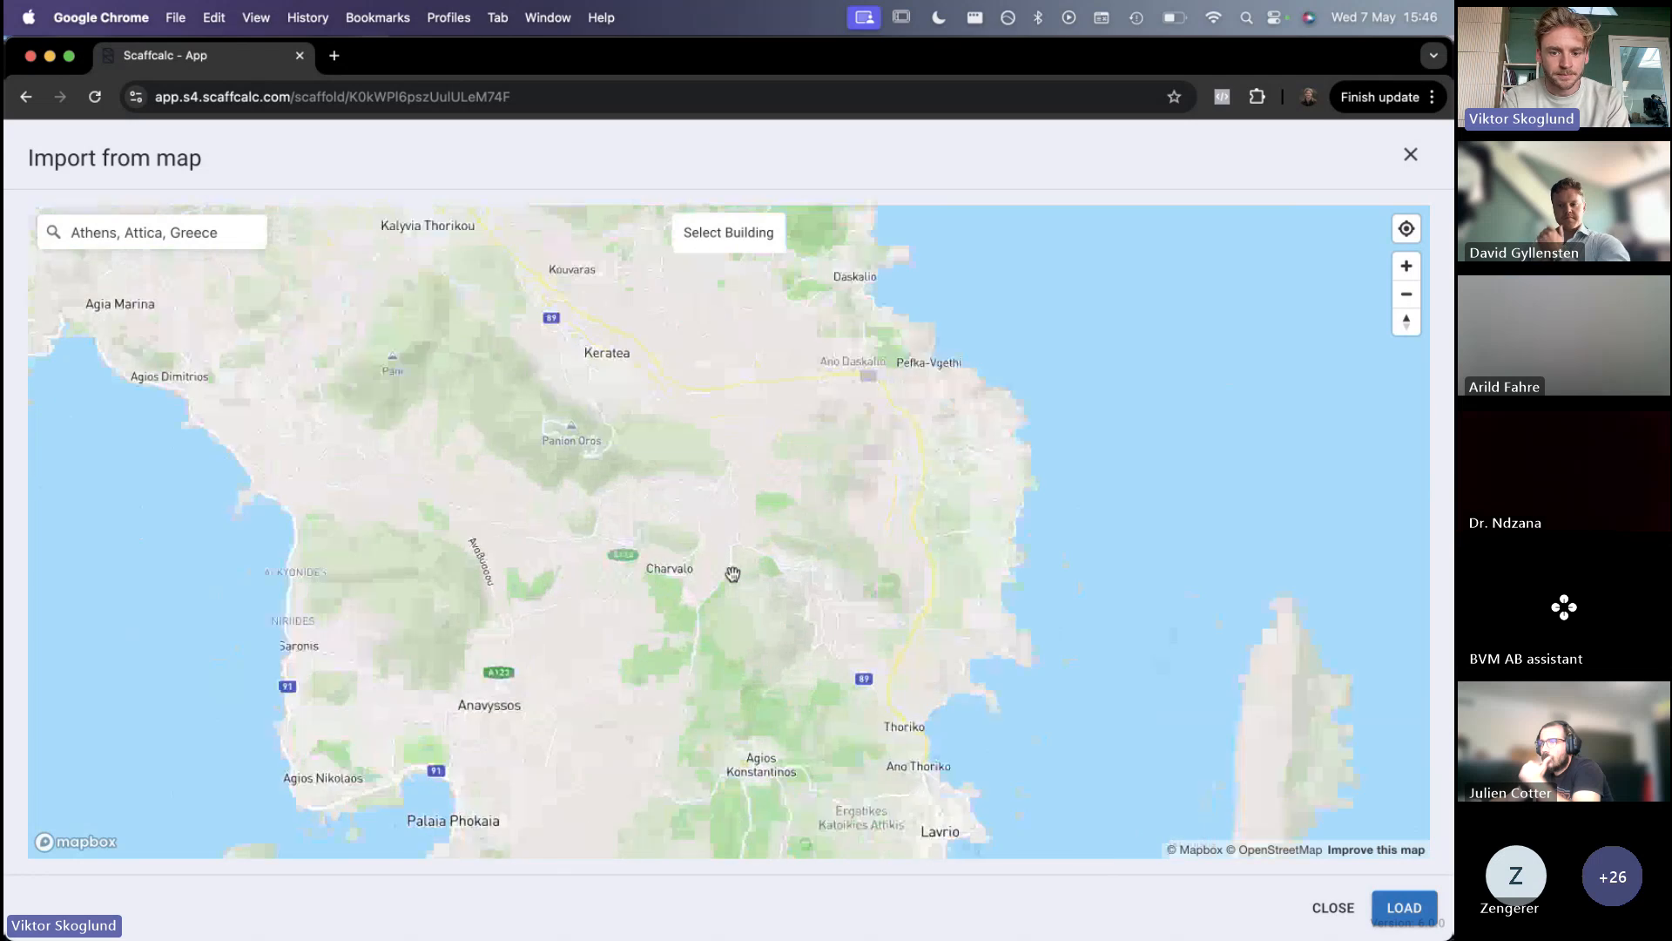
pyautogui.scroll(-5, 762, 642)
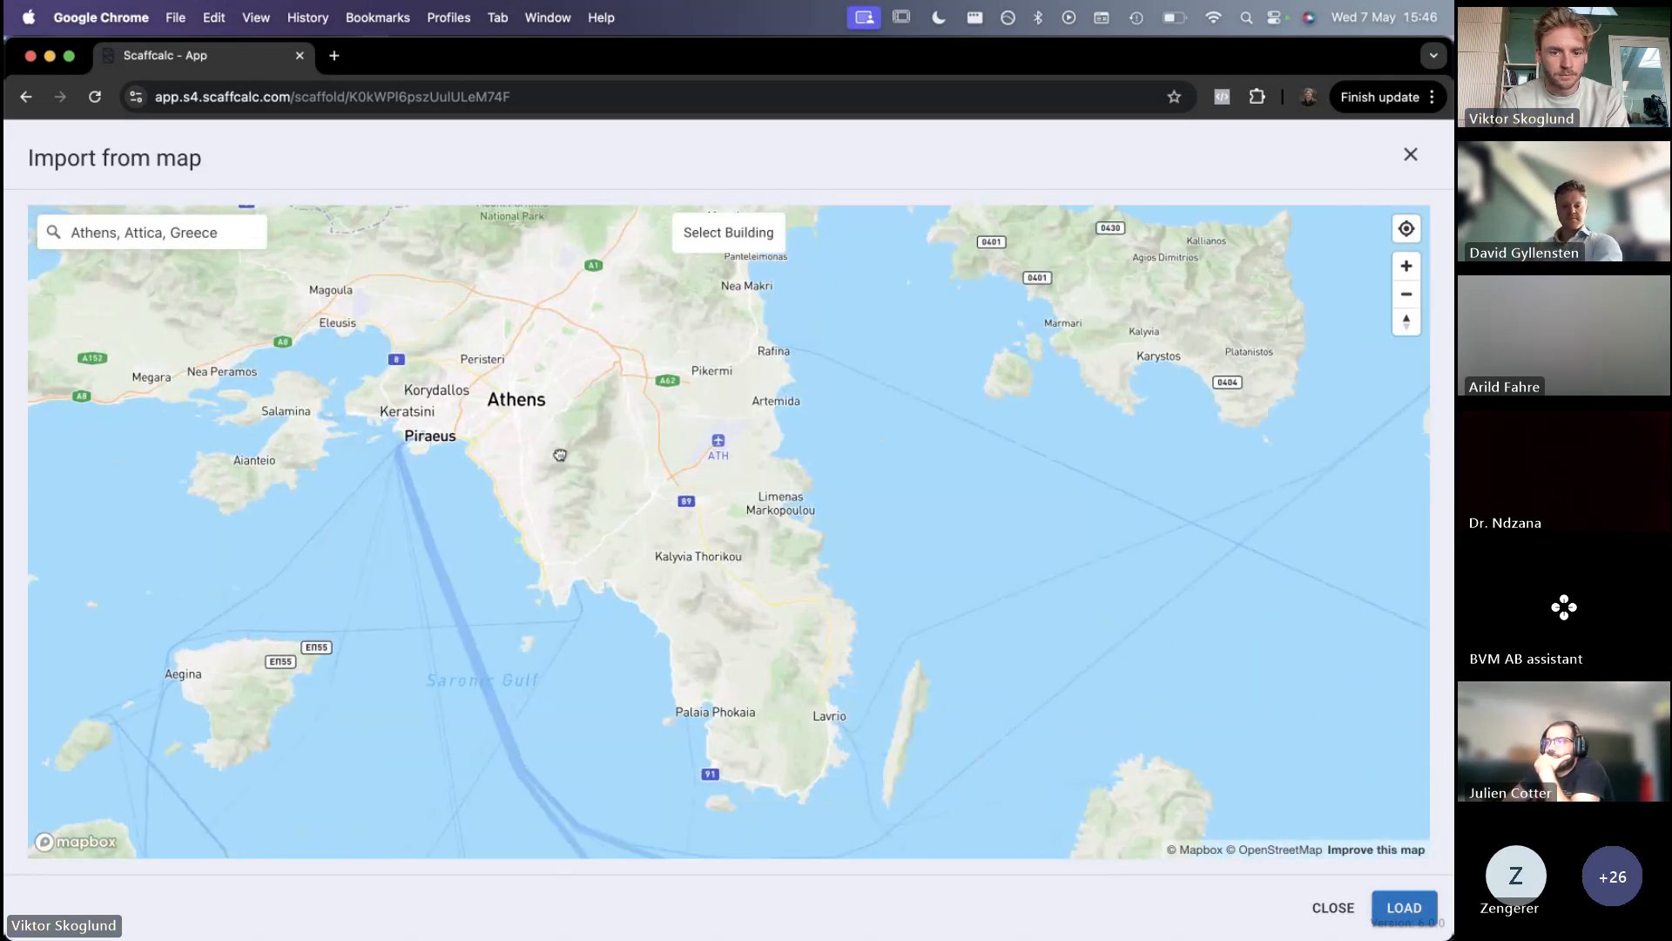
# Return to central Athens on the map and examine the 3D building blocks around Rizari park from several angles
pyautogui.moveTo(533, 452); pyautogui.dragTo(685, 596)
pyautogui.scroll(3, 637, 537)
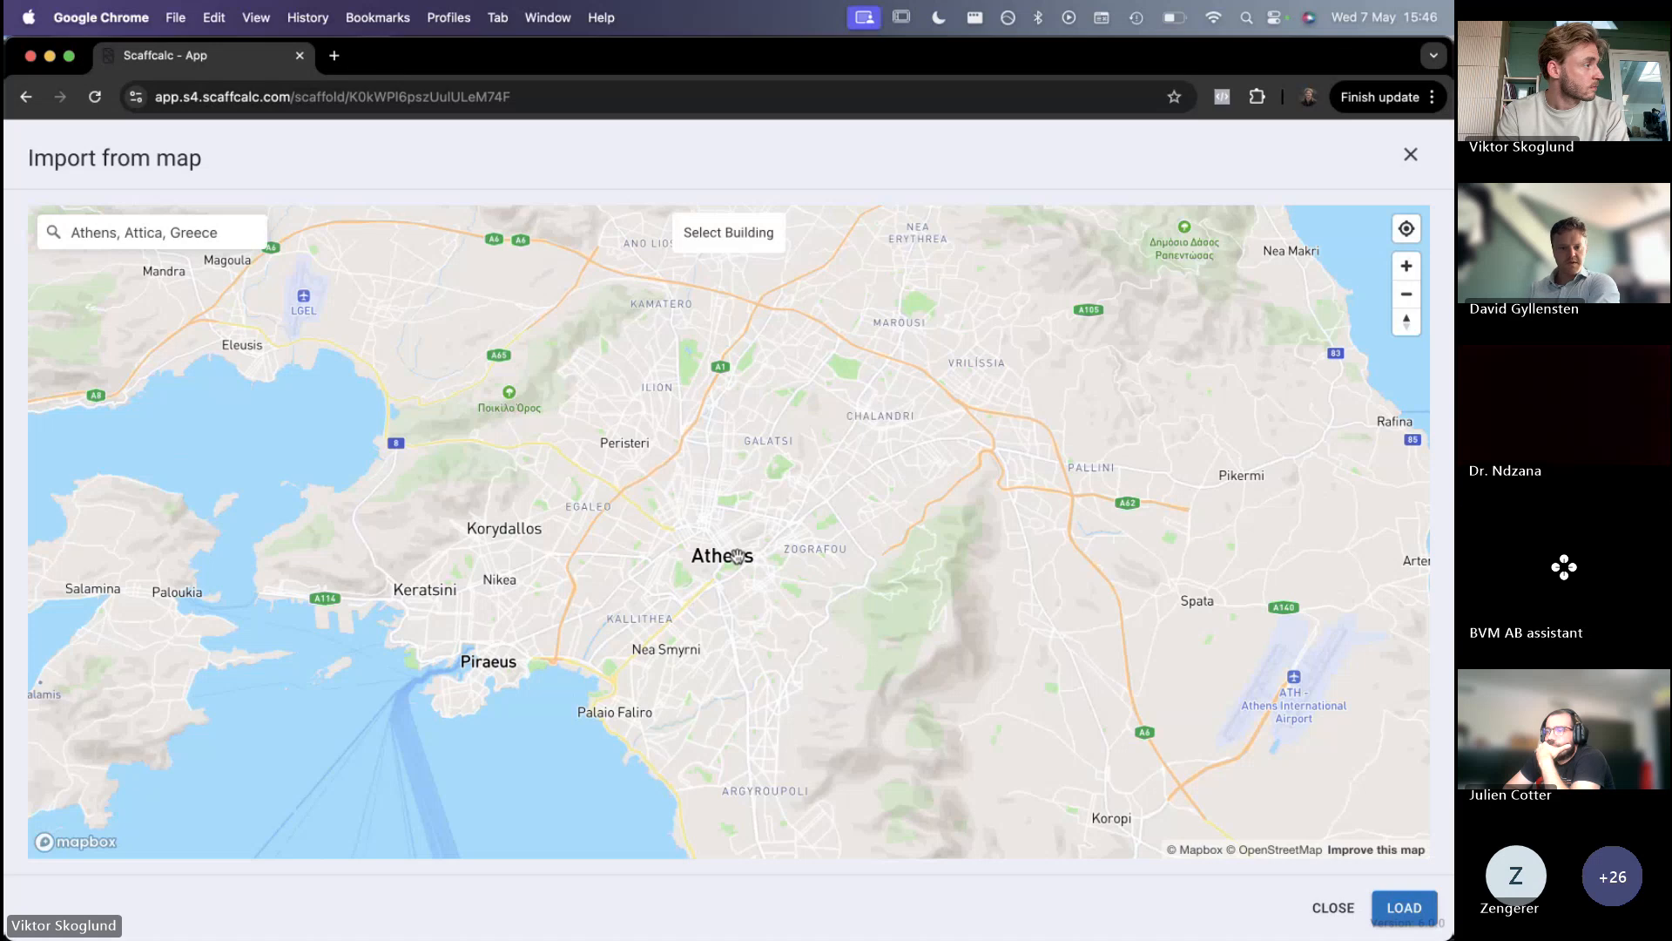
pyautogui.scroll(5, 754, 562)
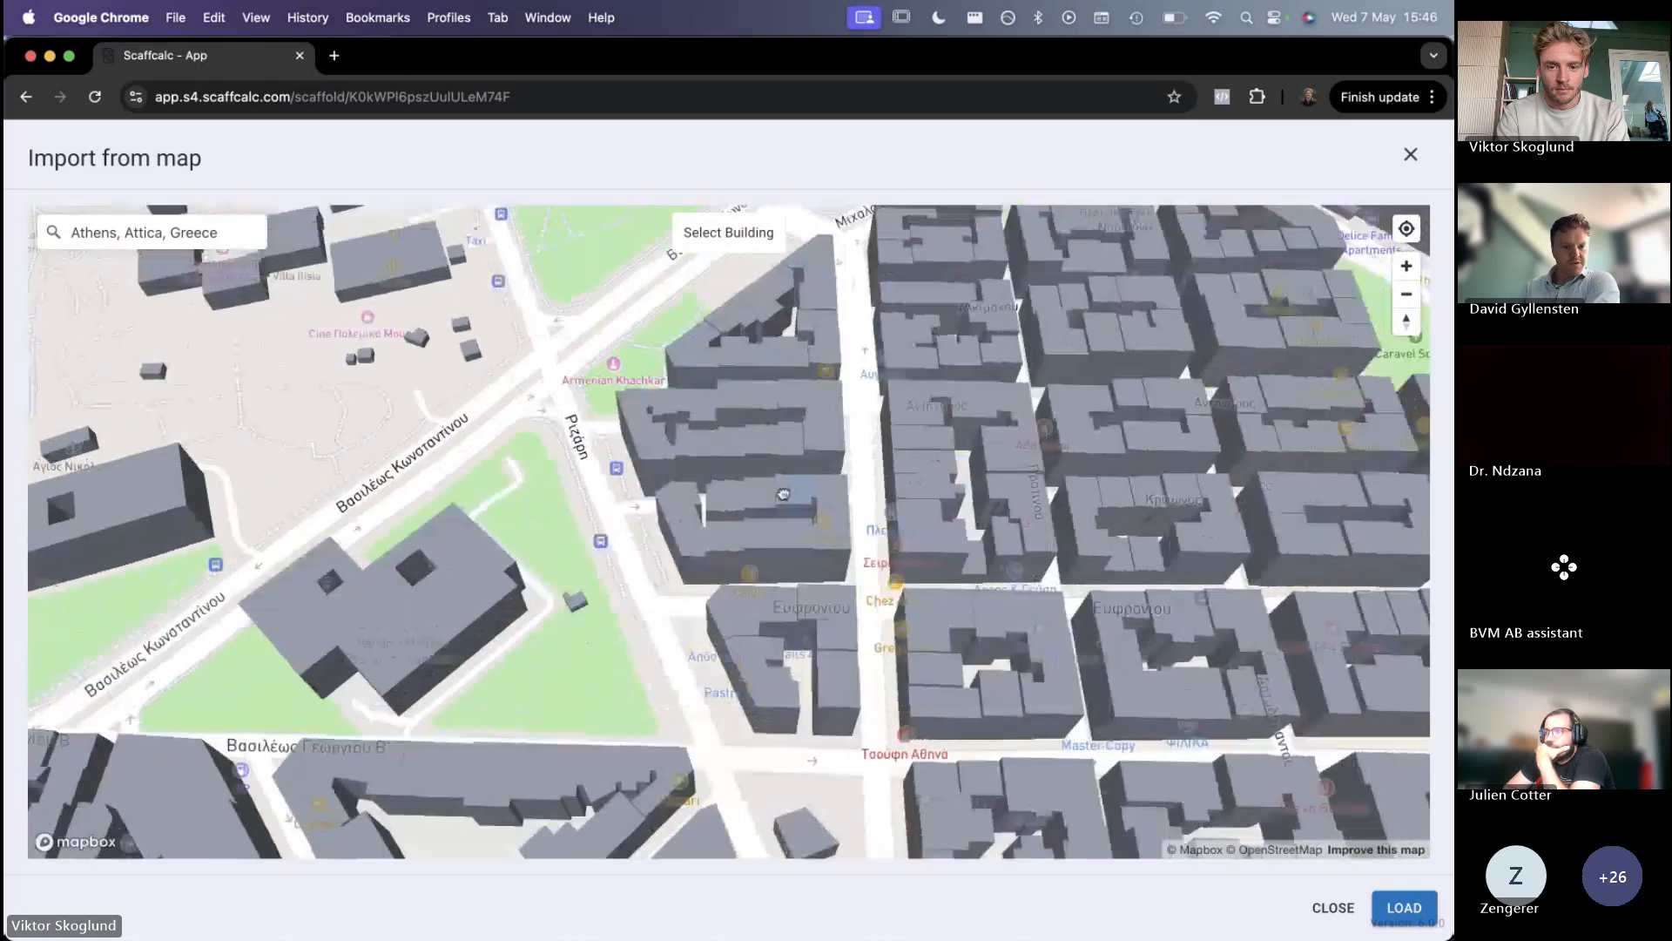
pyautogui.moveTo(783, 494); pyautogui.dragTo(281, 402, button='right')
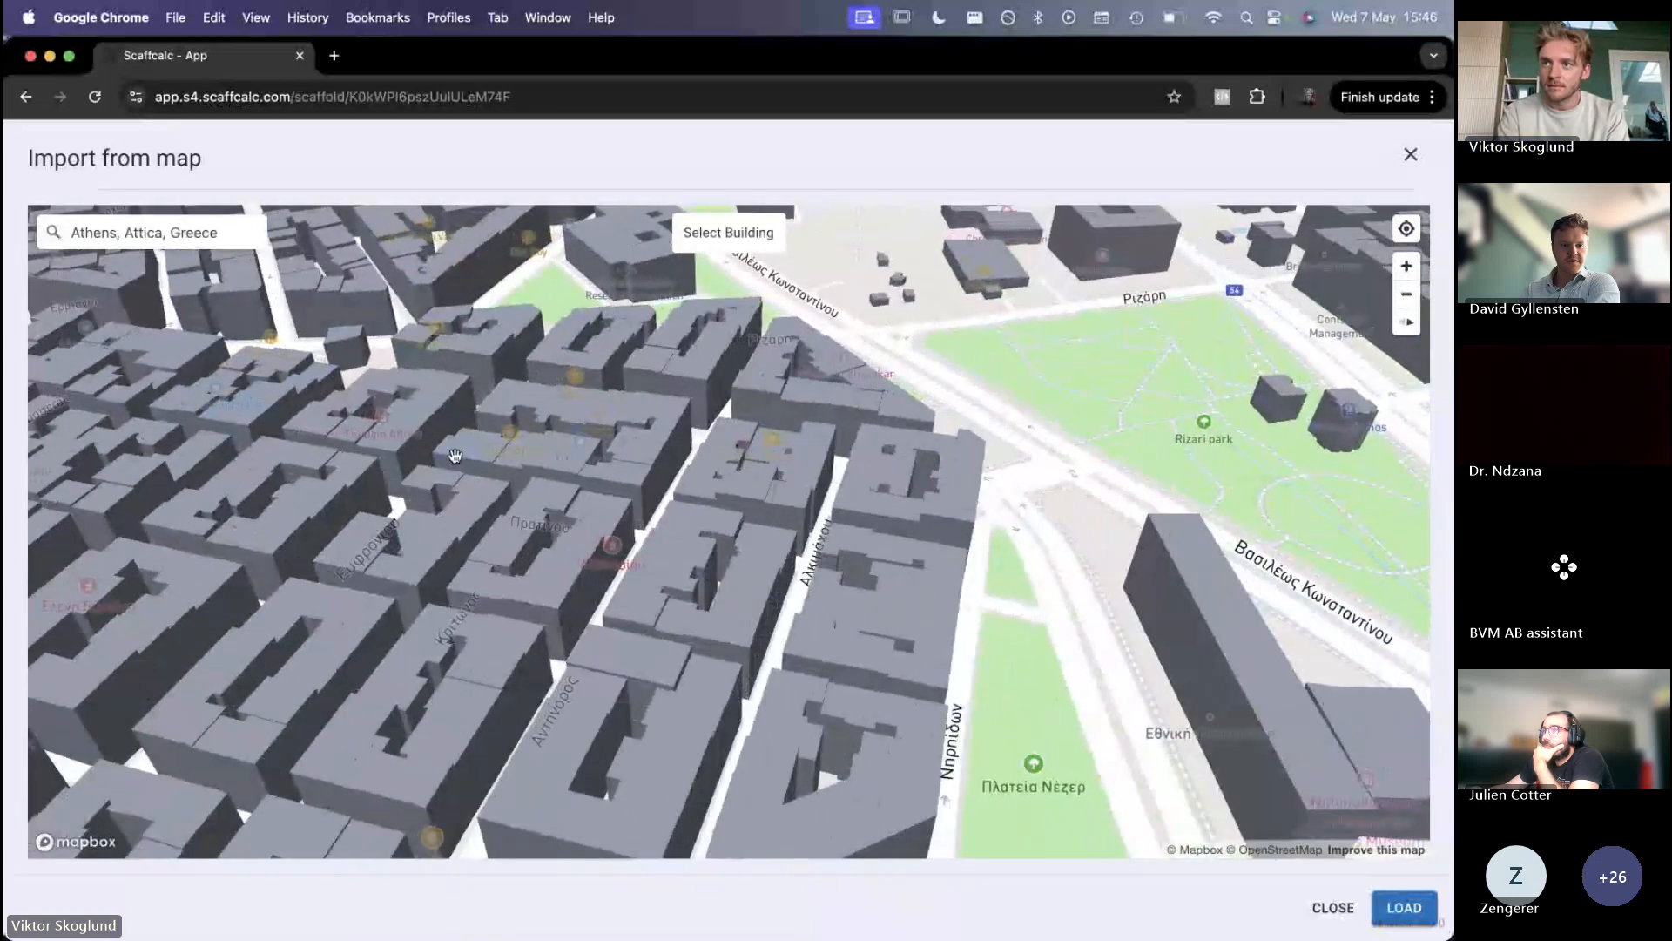
pyautogui.moveTo(808, 571); pyautogui.dragTo(549, 468, button='right')
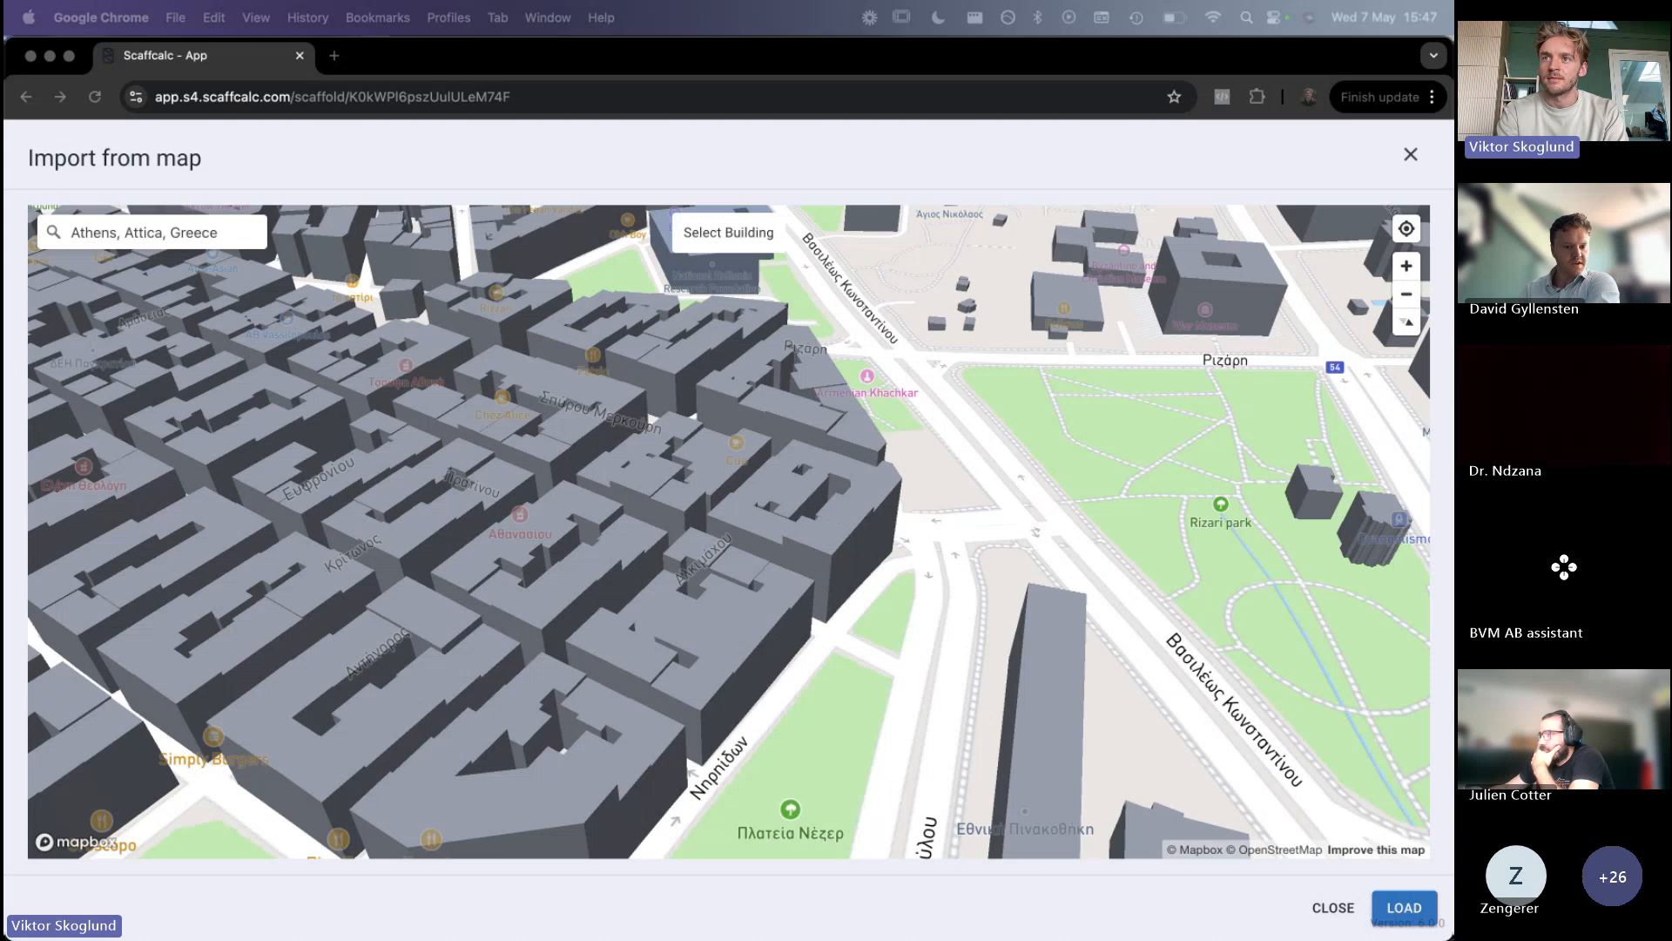
# Switch to the "[ENGLISH] MJ webinar 1 - Scaffcalc" presentation in Google Slides and look through its slides
pyautogui.click(328, 313)
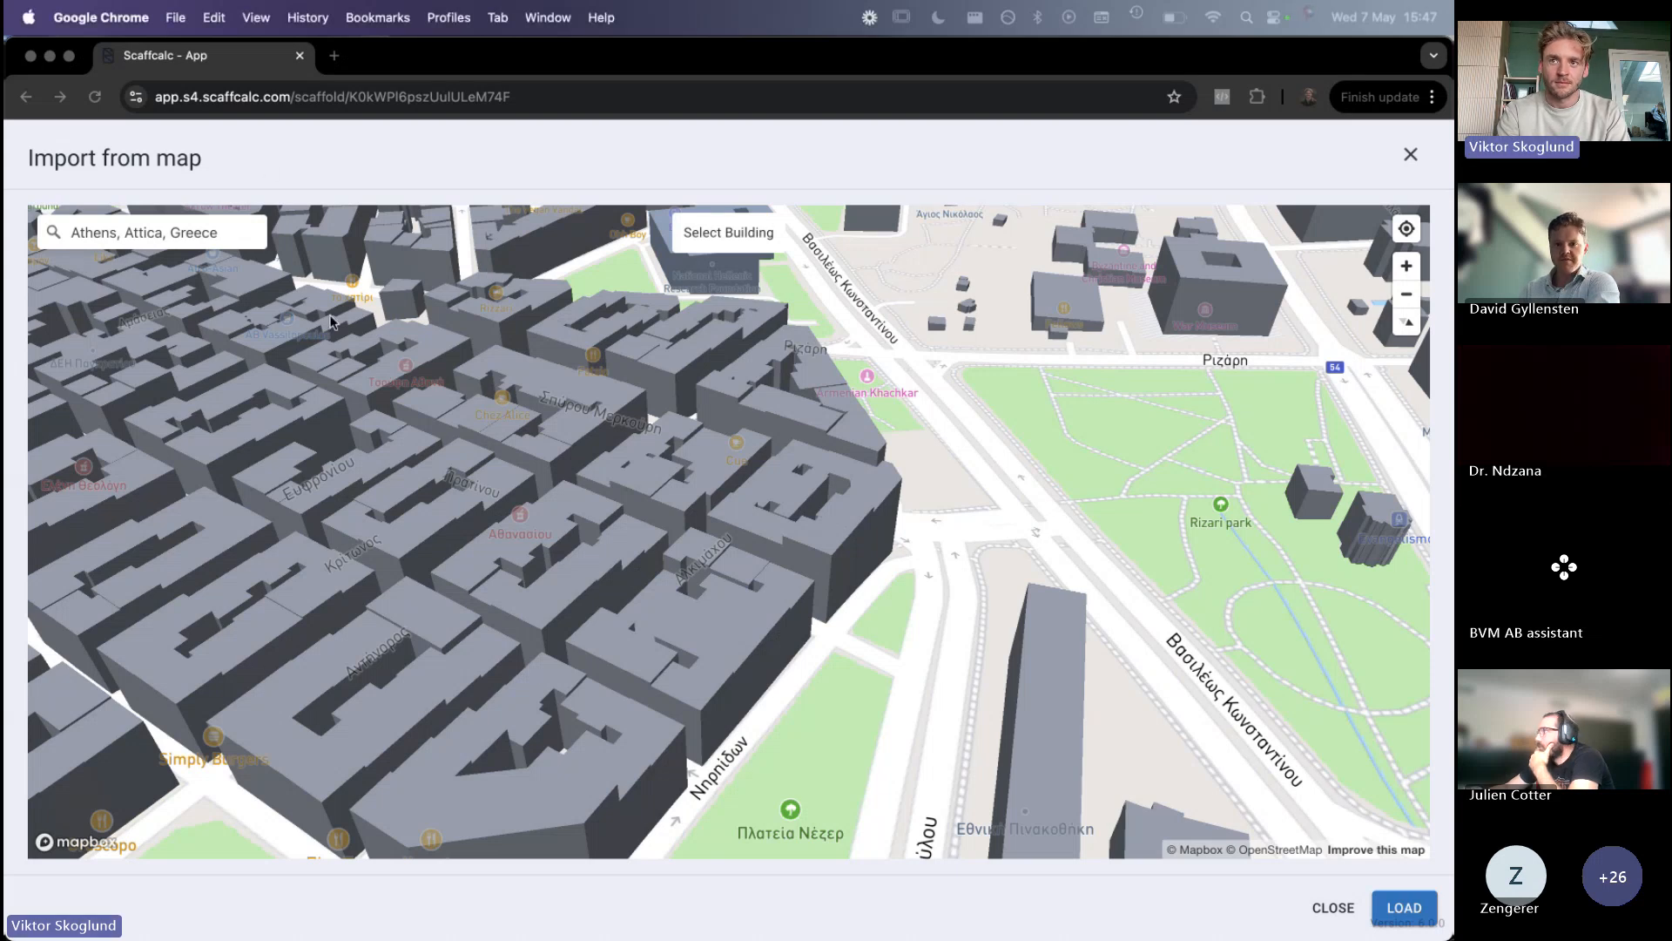
pyautogui.hotkey('ctrl', 'Up')
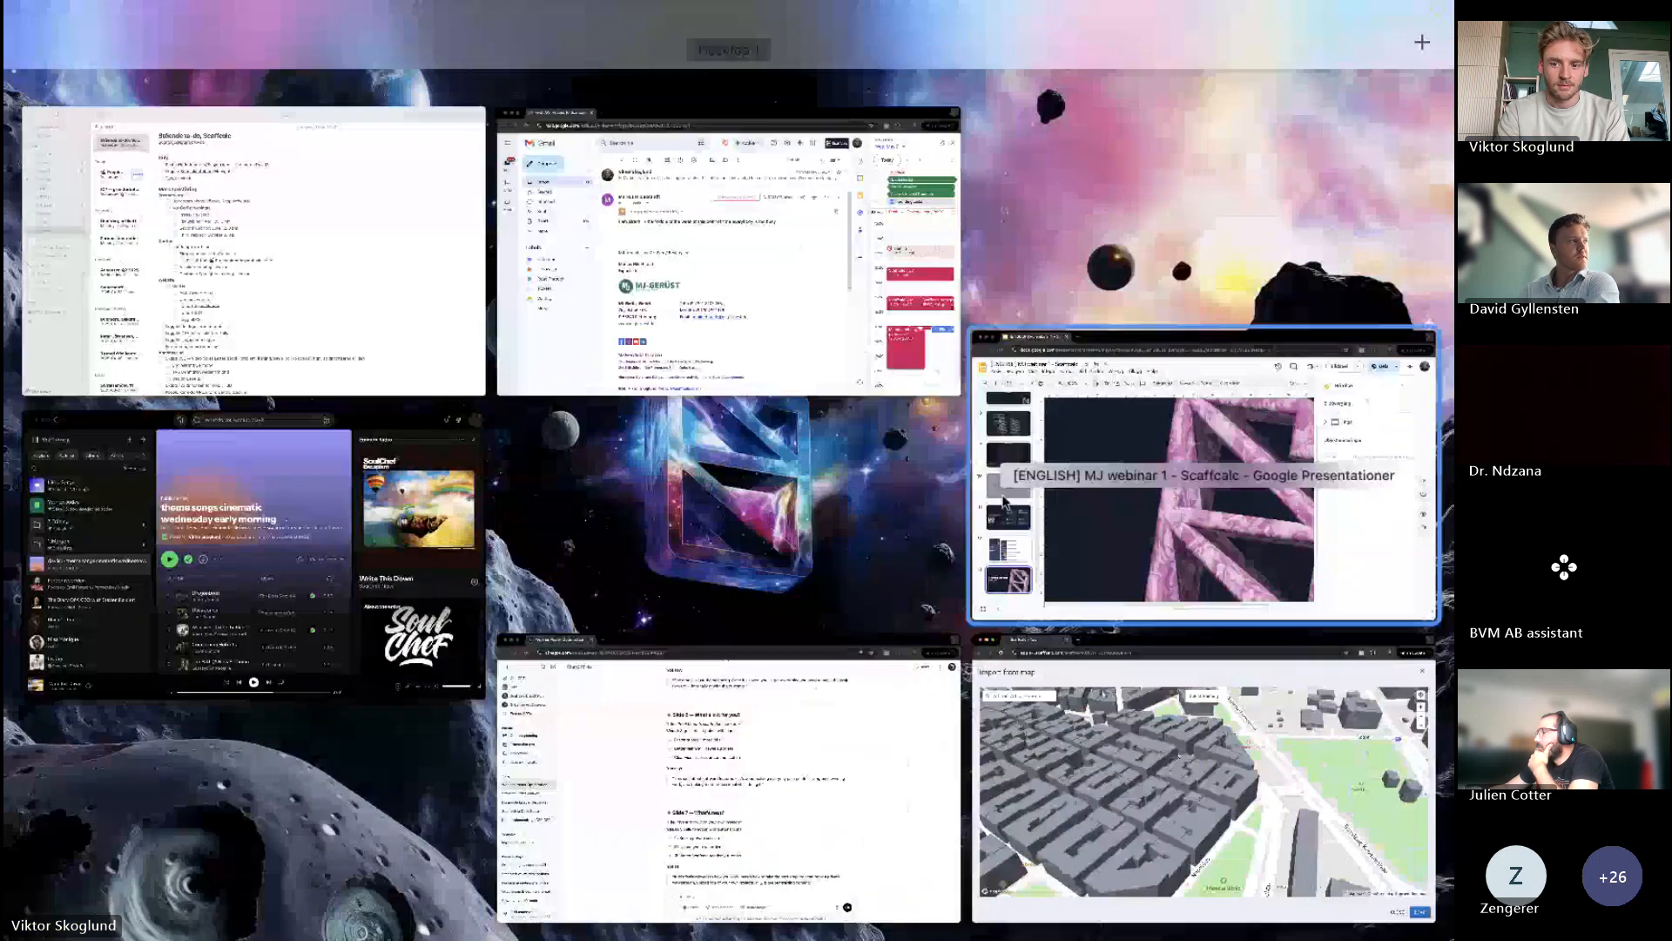
pyautogui.click(1003, 503)
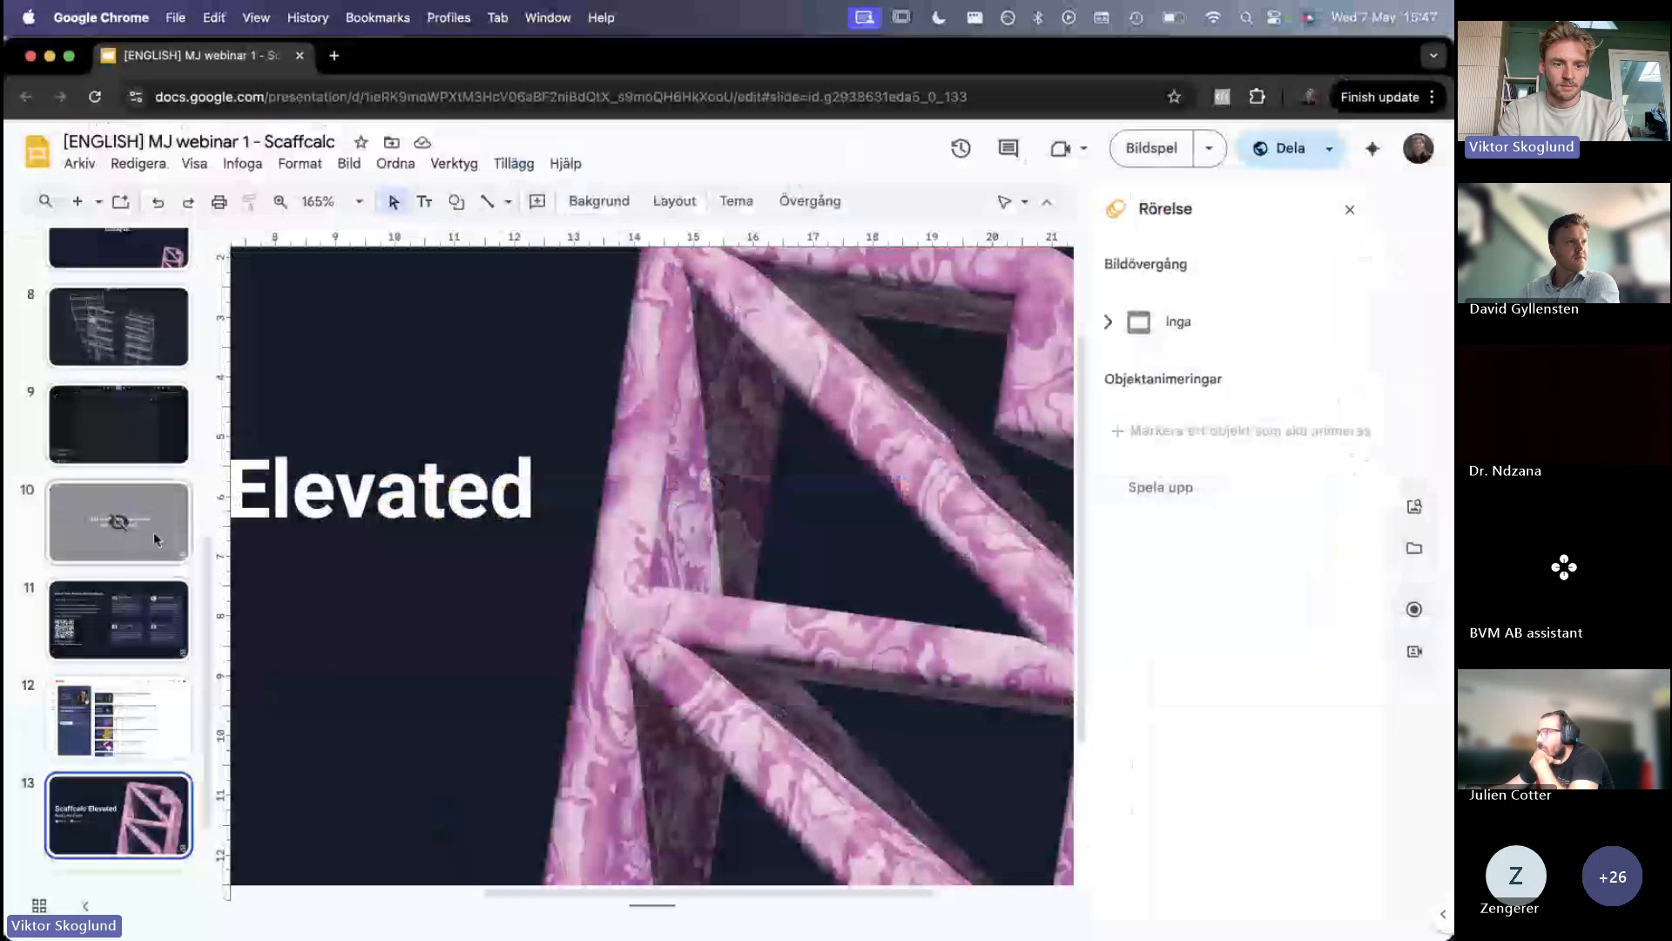
pyautogui.scroll(-1, 171, 662)
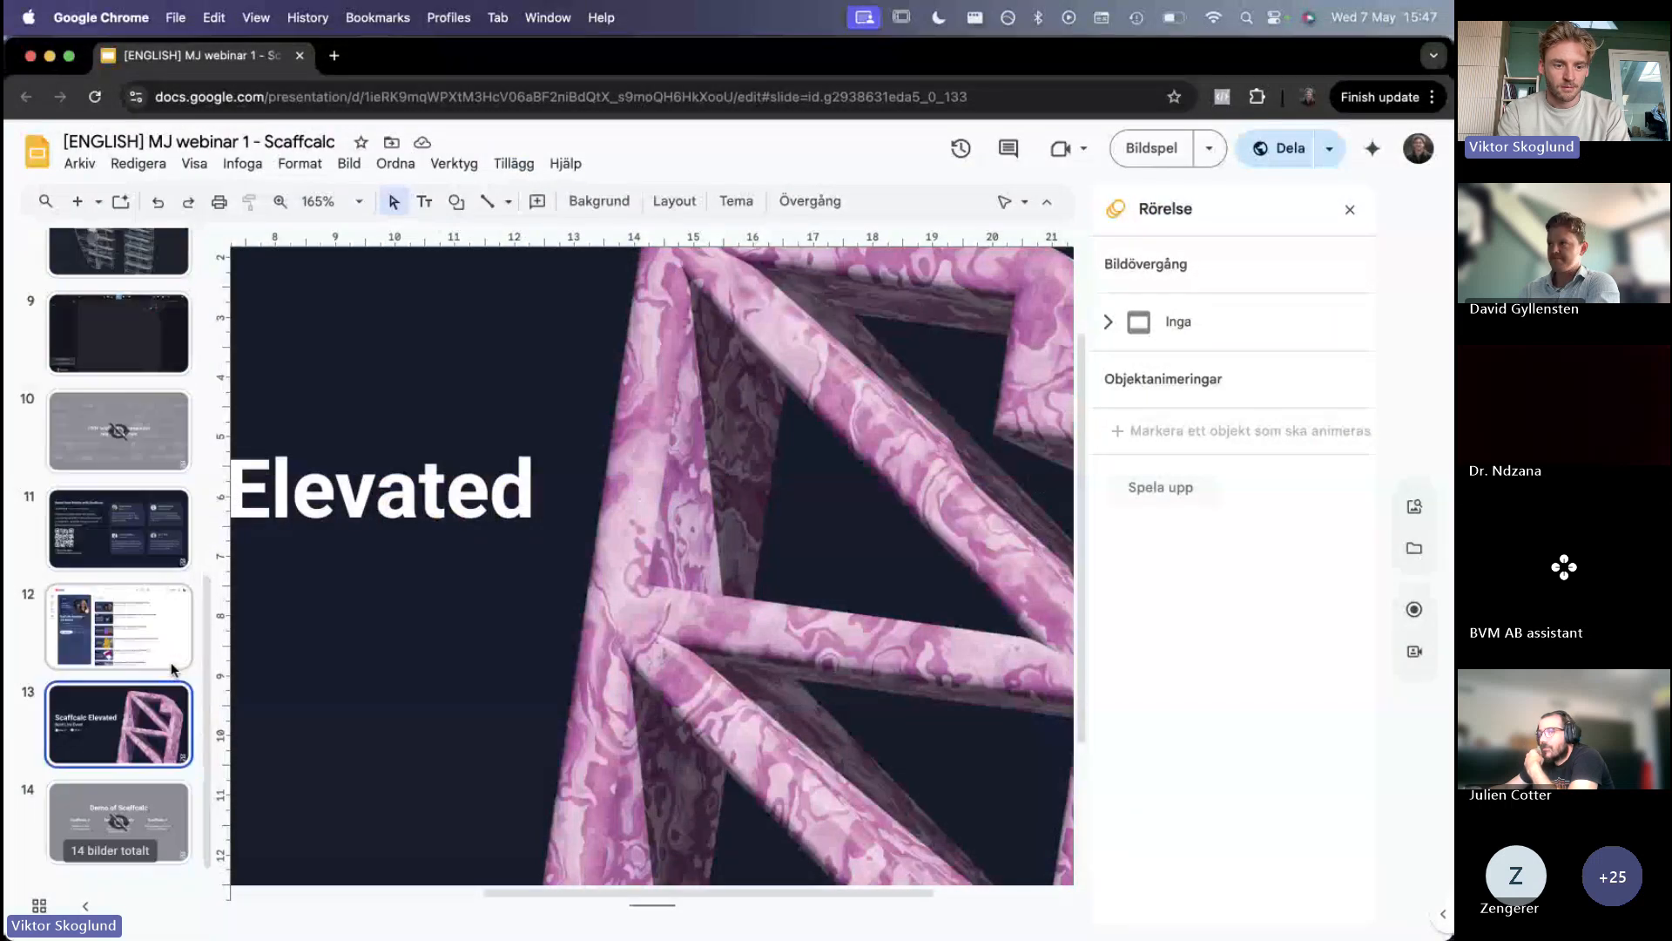
pyautogui.scroll(1, 122, 700)
pyautogui.scroll(7, 121, 700)
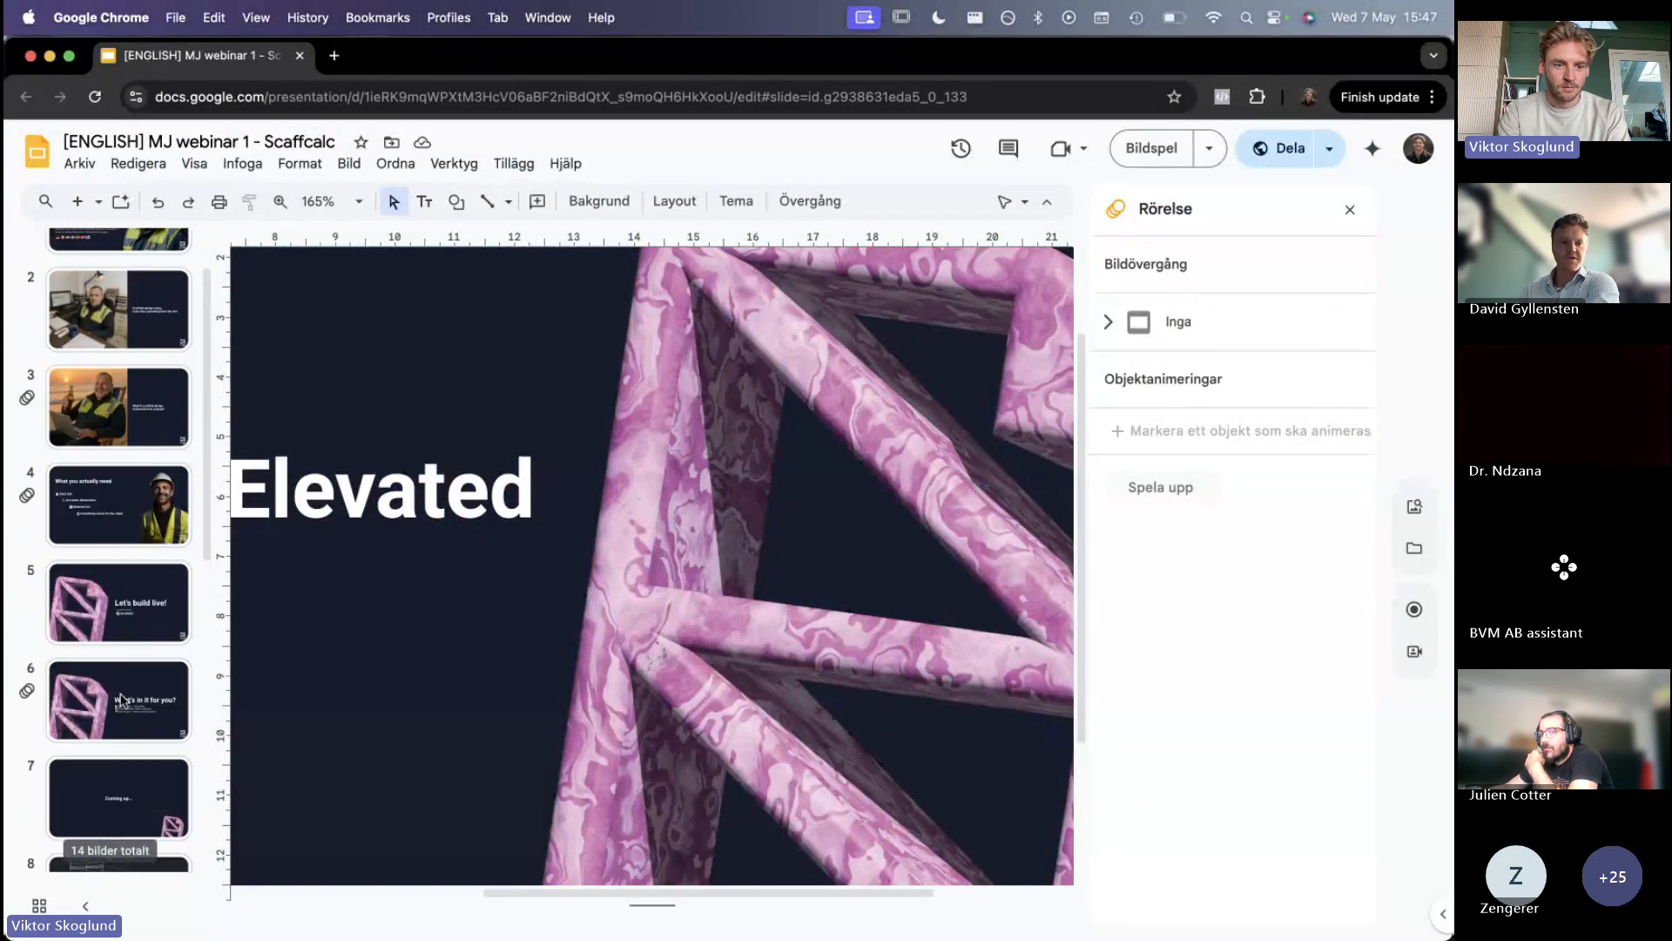
pyautogui.scroll(-6, 121, 701)
pyautogui.scroll(-2, 122, 700)
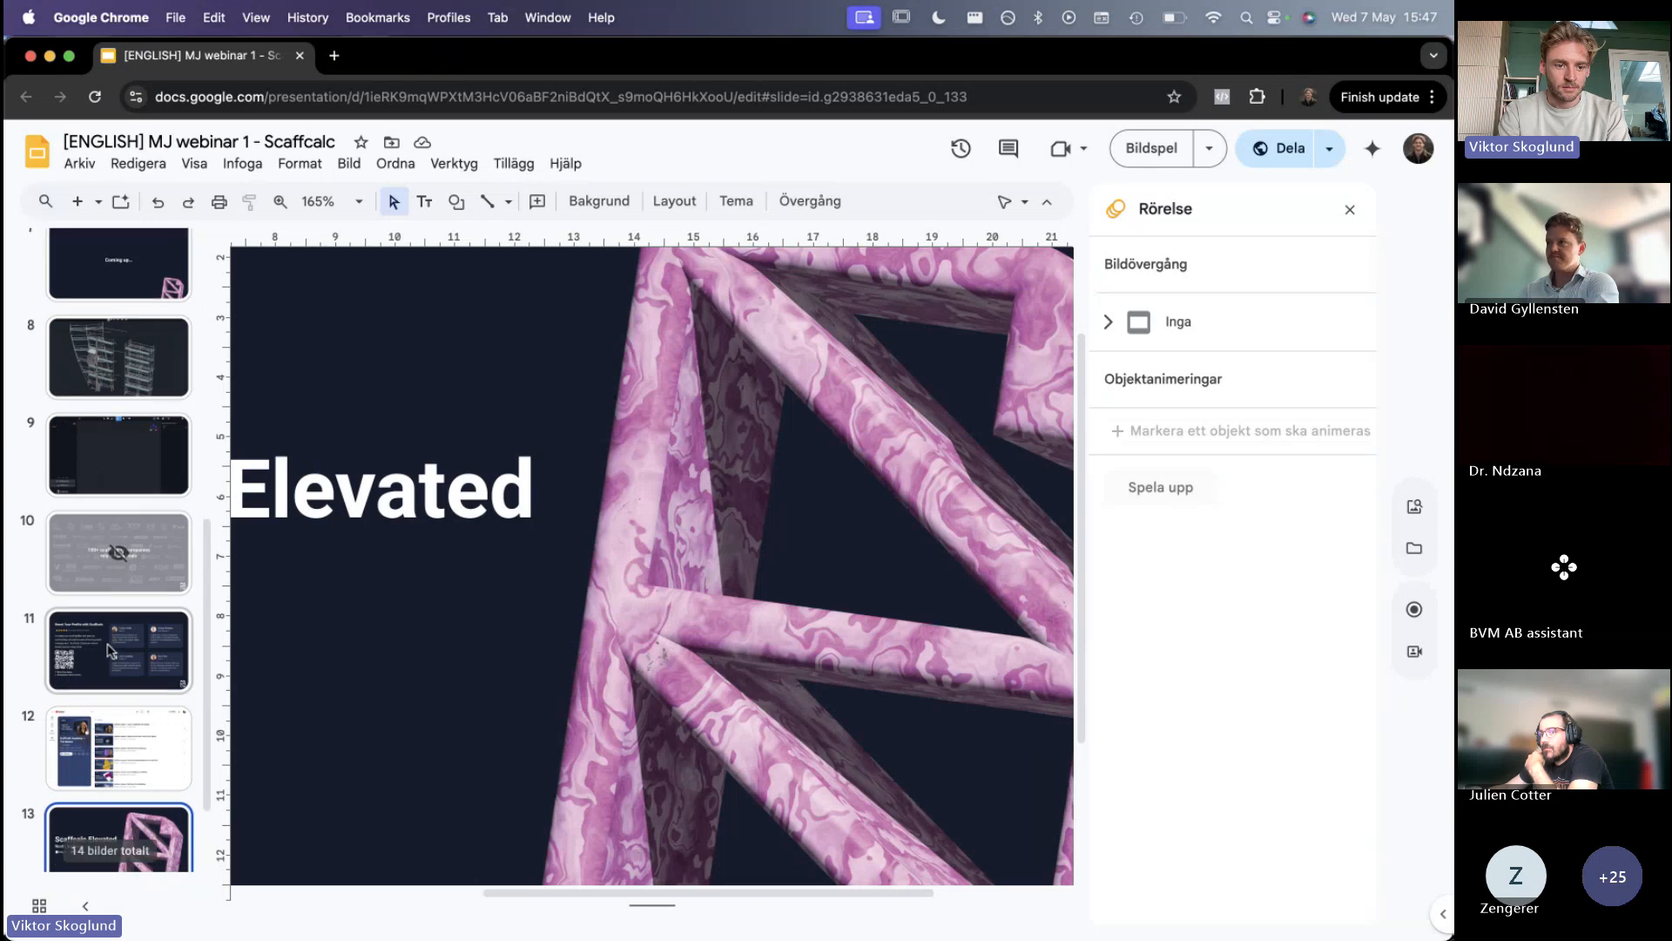
# Start the slideshow from slide 11, "Boost Your Profits with Scaffcalc", leaving the sharing settings as they are
pyautogui.click(122, 662)
pyautogui.click(1266, 154)
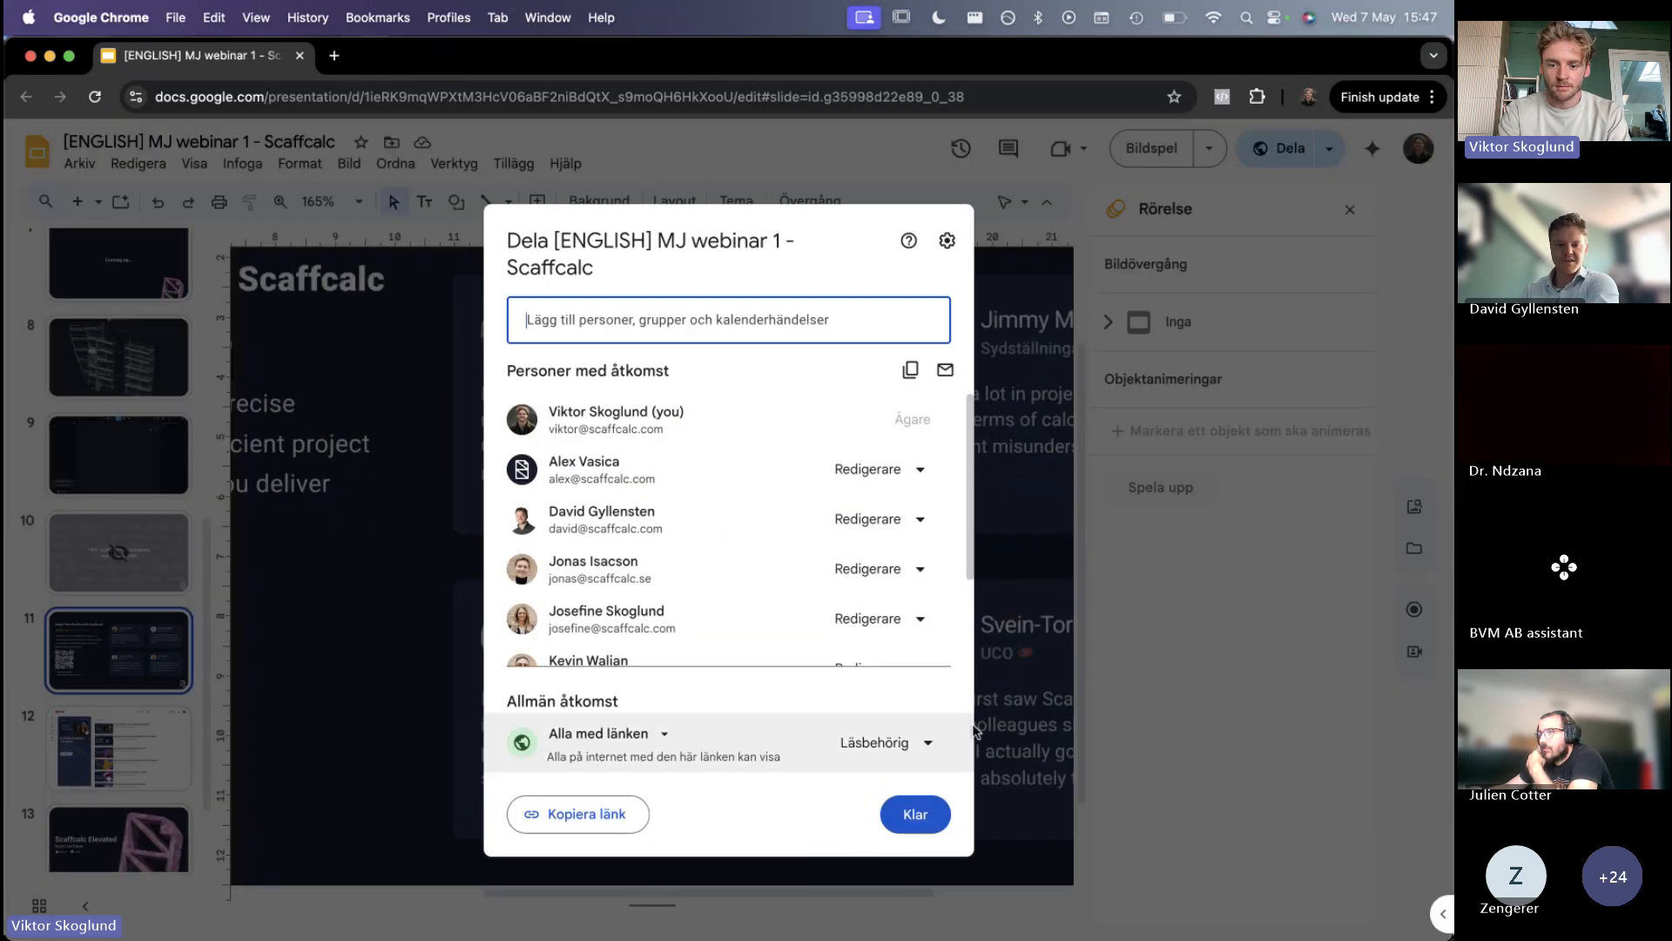
pyautogui.click(916, 810)
pyautogui.click(1150, 148)
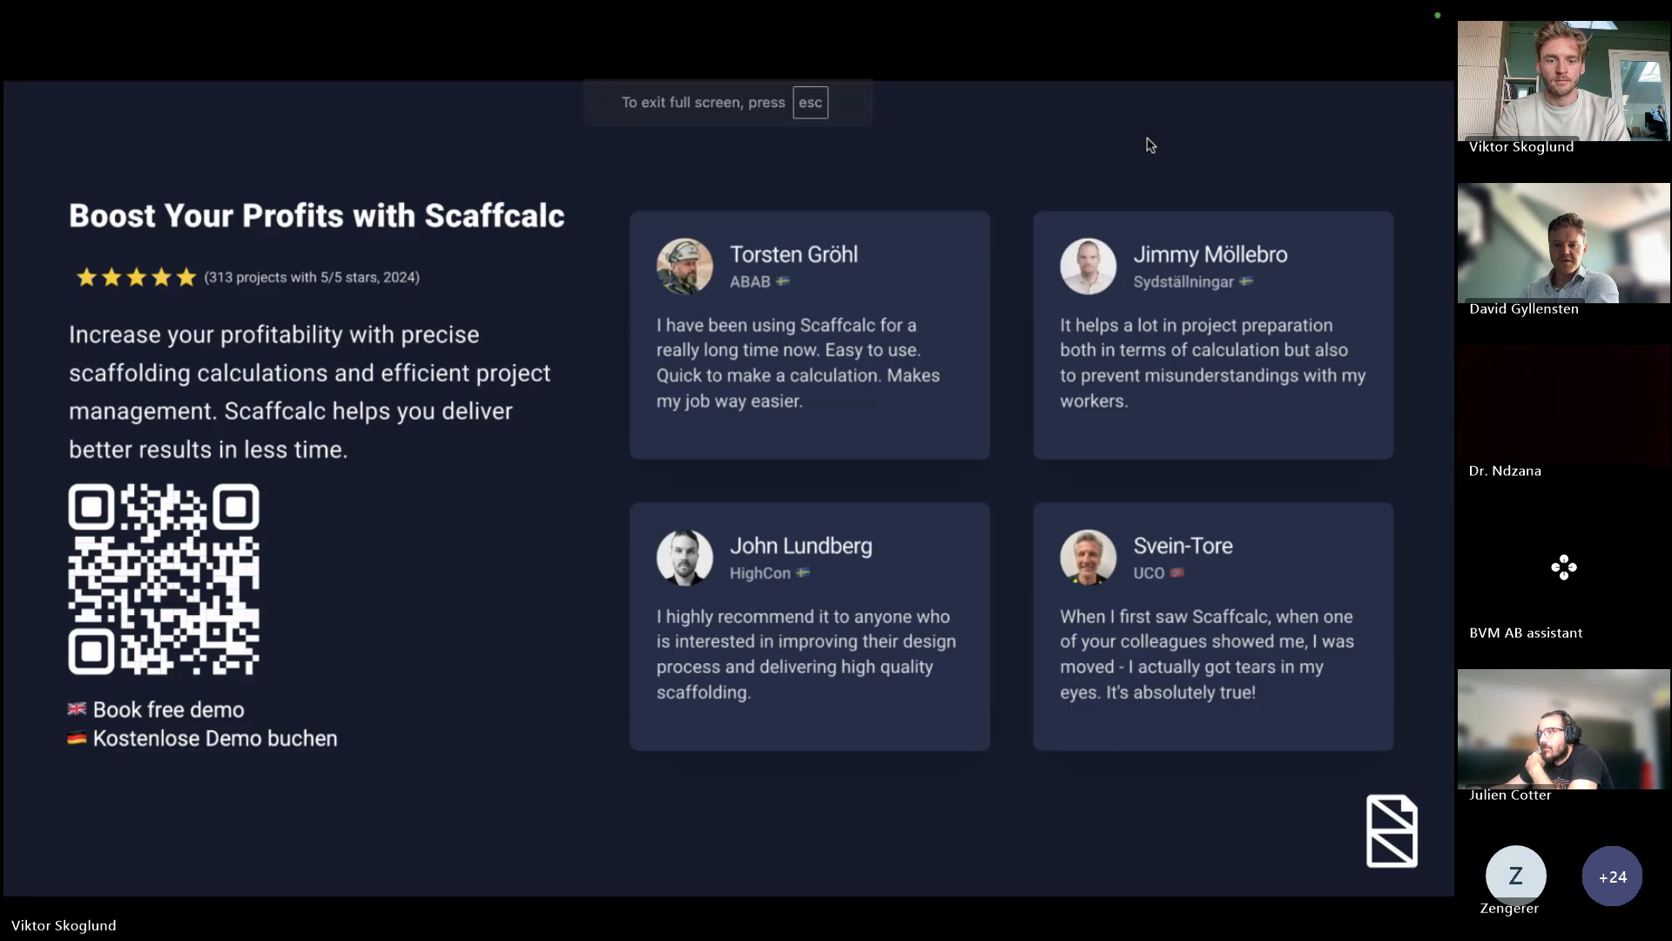